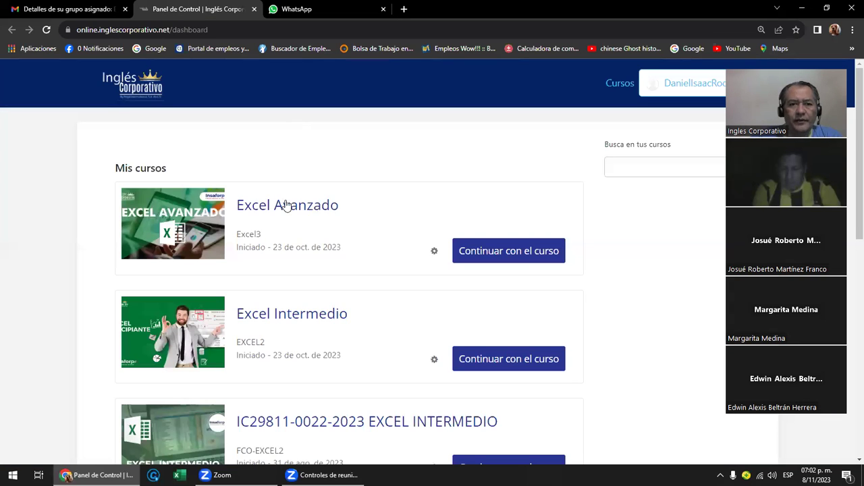
# Step: Open the Excel Avanzado course and its Sección 2 lesson 2.1 Comparación de datos
pyautogui.click(287, 206)
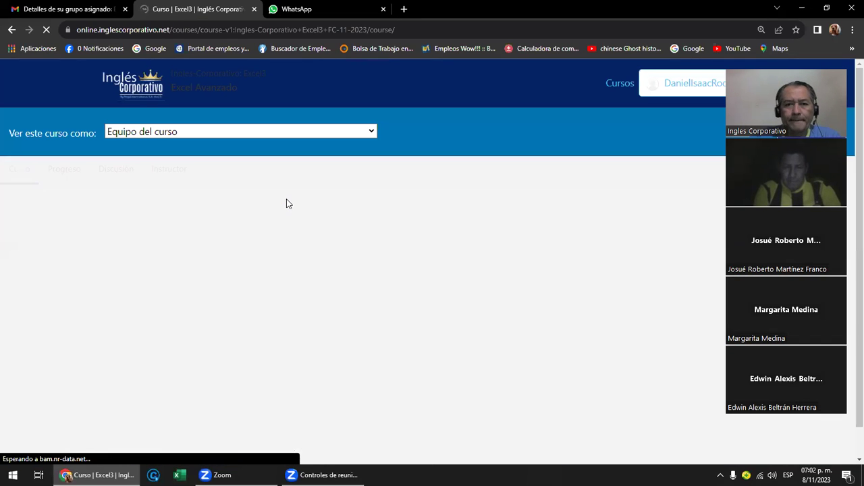
pyautogui.scroll(-3, 286, 203)
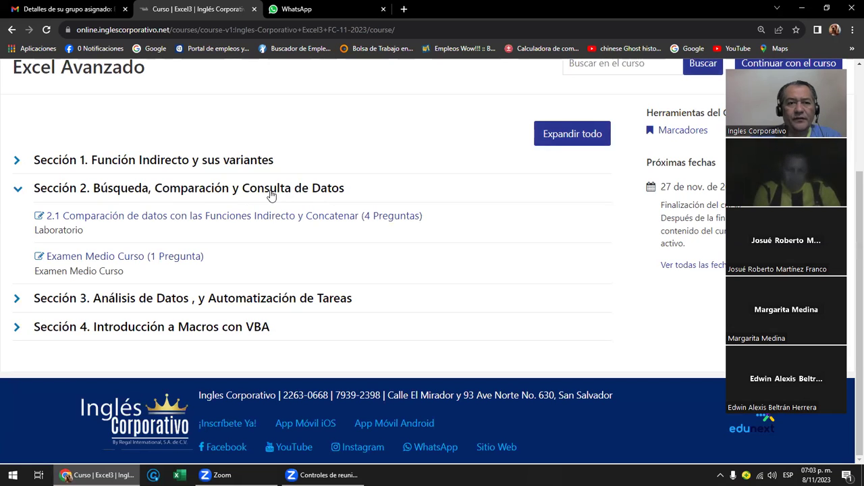
pyautogui.click(128, 191)
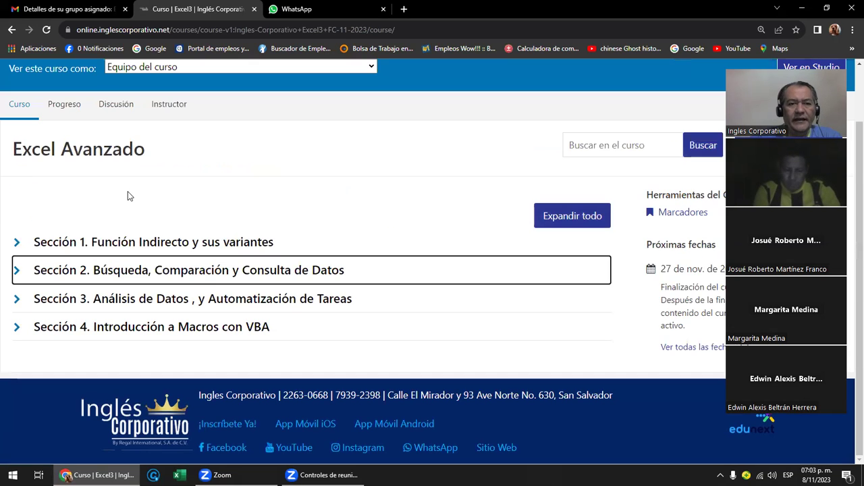
pyautogui.click(219, 270)
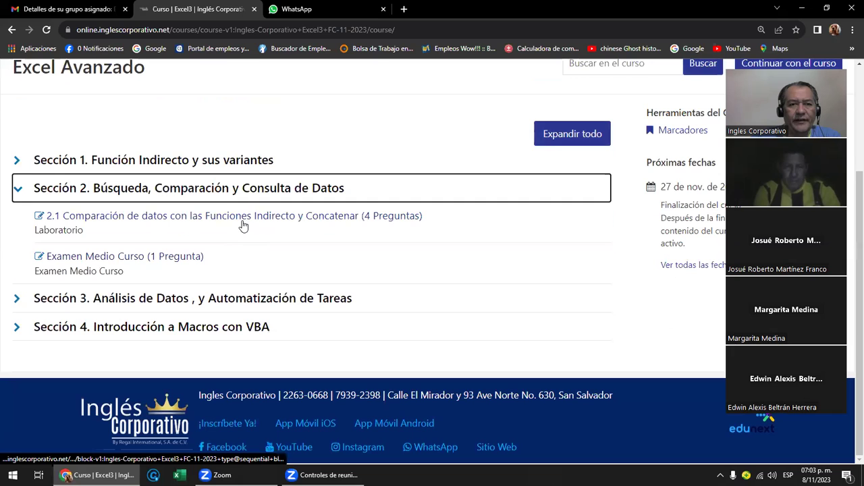
pyautogui.click(244, 216)
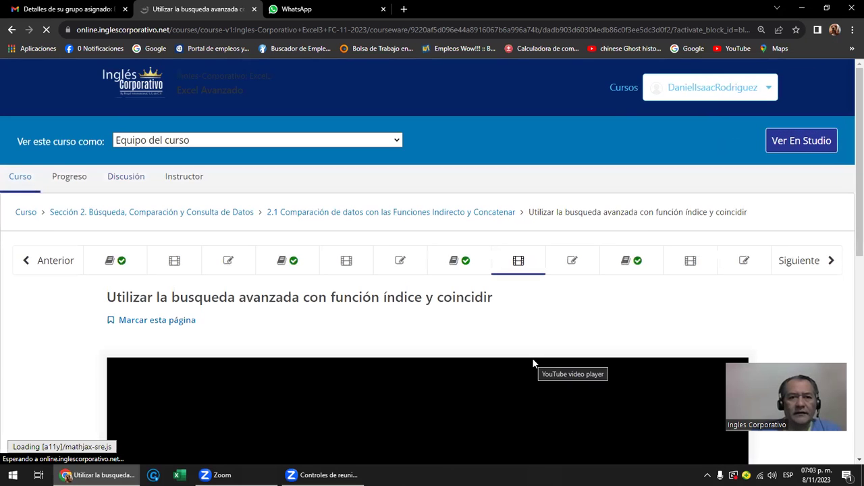
# Step: Step back to the previous unit, Objetivo de la lección 2.3, and scroll into it
pyautogui.scroll(-2, 475, 315)
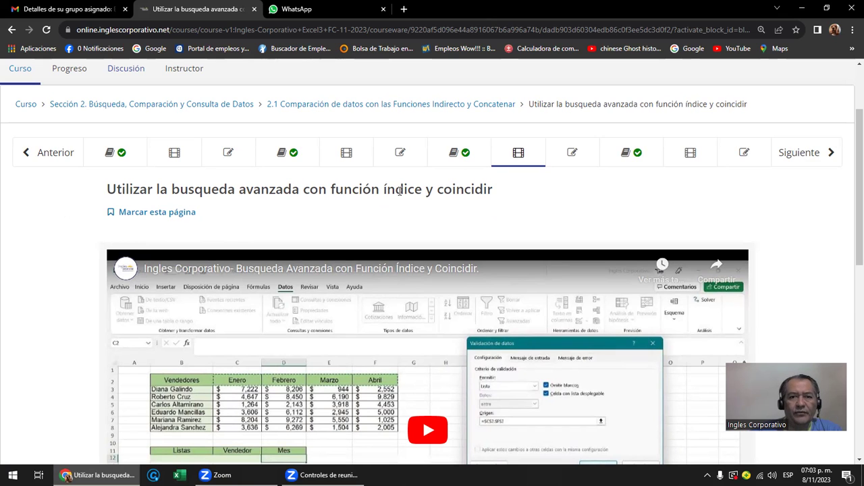
pyautogui.scroll(-2, 399, 191)
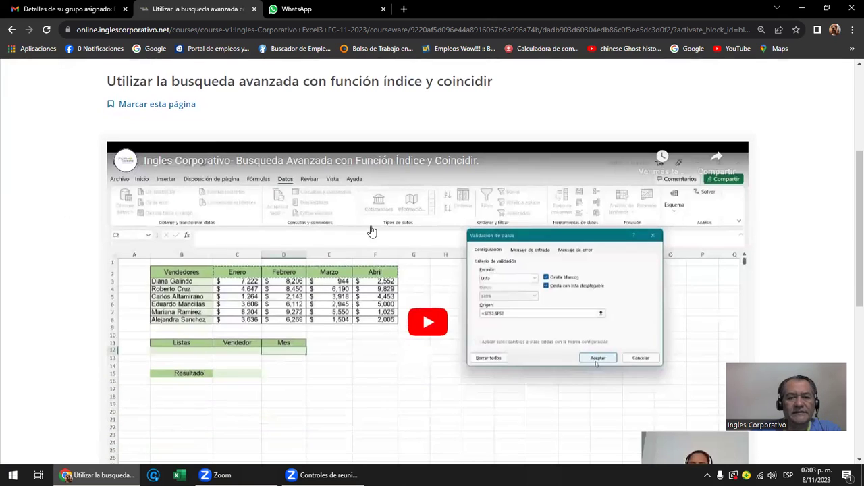
pyautogui.scroll(3, 180, 216)
pyautogui.click(58, 208)
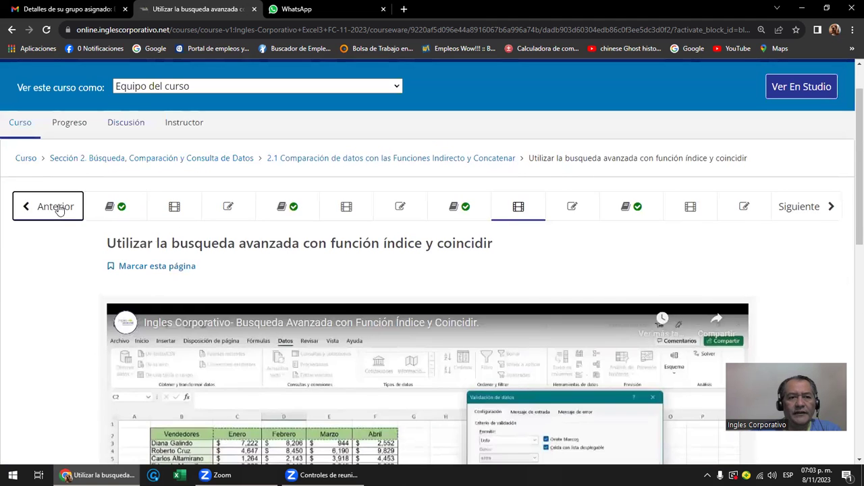
pyautogui.scroll(-1, 416, 307)
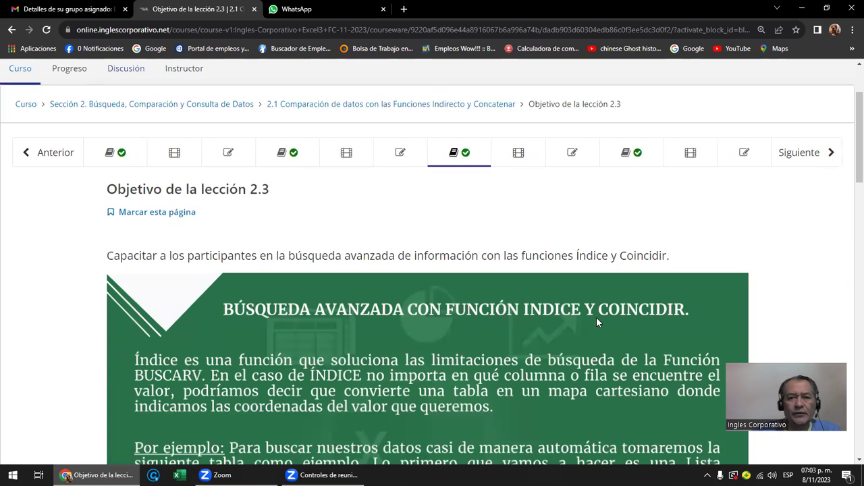
pyautogui.scroll(-2, 596, 322)
pyautogui.scroll(-2, 597, 322)
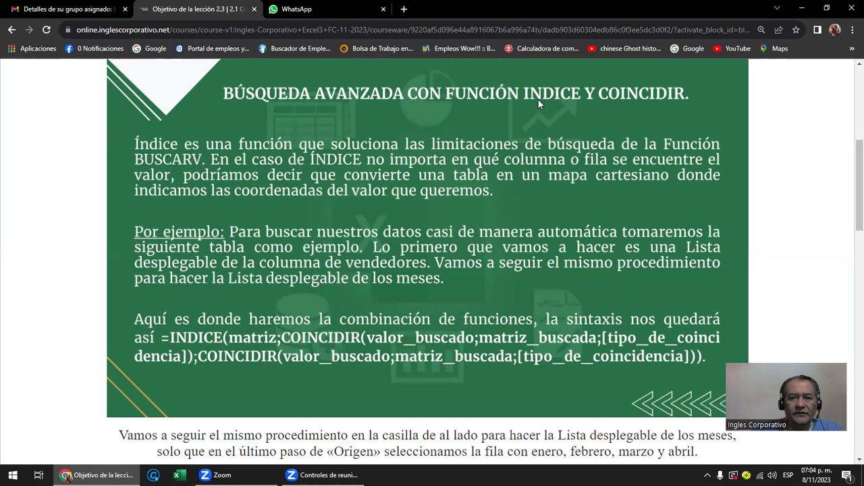
pyautogui.scroll(-2, 539, 99)
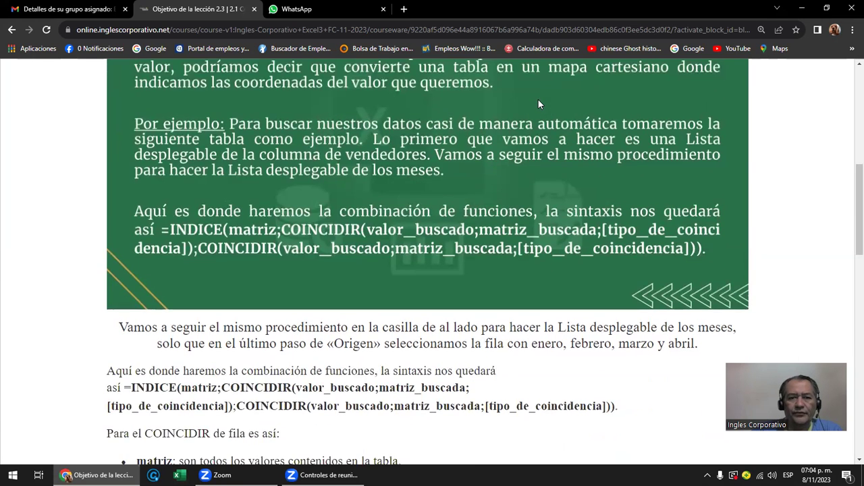
pyautogui.scroll(-1, 538, 104)
pyautogui.scroll(5, 538, 104)
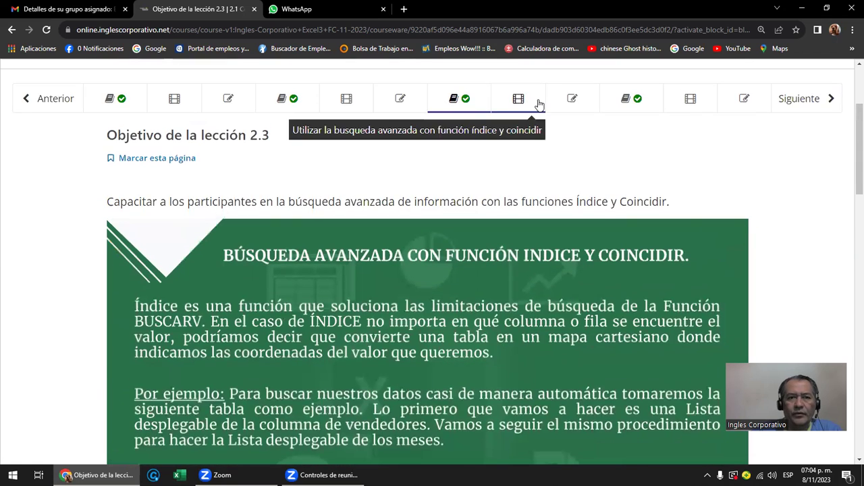
pyautogui.scroll(-1, 538, 104)
pyautogui.scroll(-1, 538, 101)
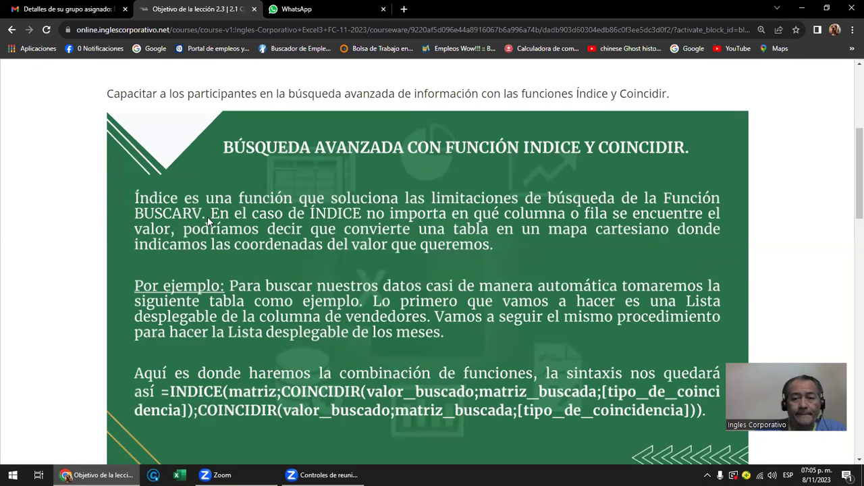
# Step: Scroll down to the lesson's example sales table with the Vendedor list and Resultado cell
pyautogui.scroll(-1, 210, 220)
pyautogui.scroll(-2, 210, 218)
pyautogui.scroll(-1, 210, 217)
pyautogui.scroll(-1, 210, 217)
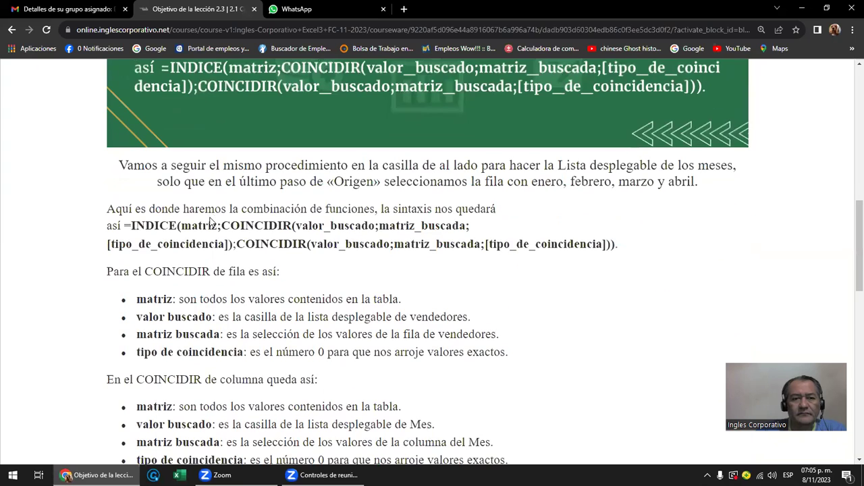
pyautogui.scroll(-2, 210, 220)
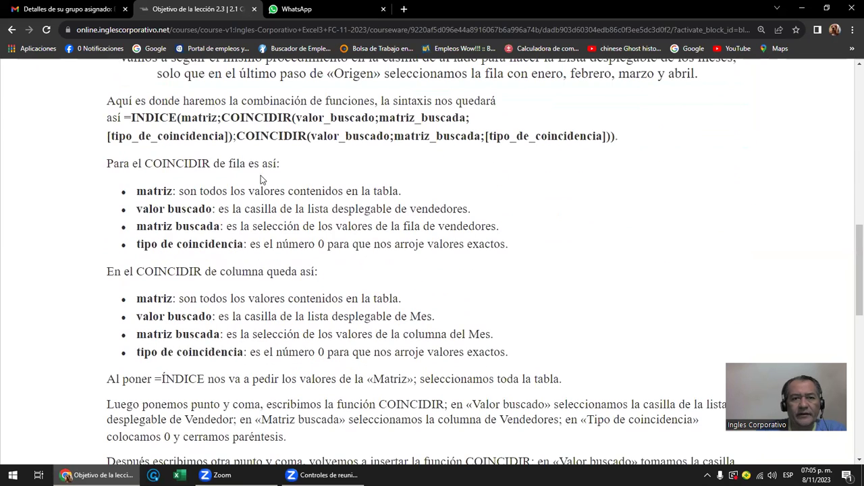
pyautogui.scroll(-1, 270, 154)
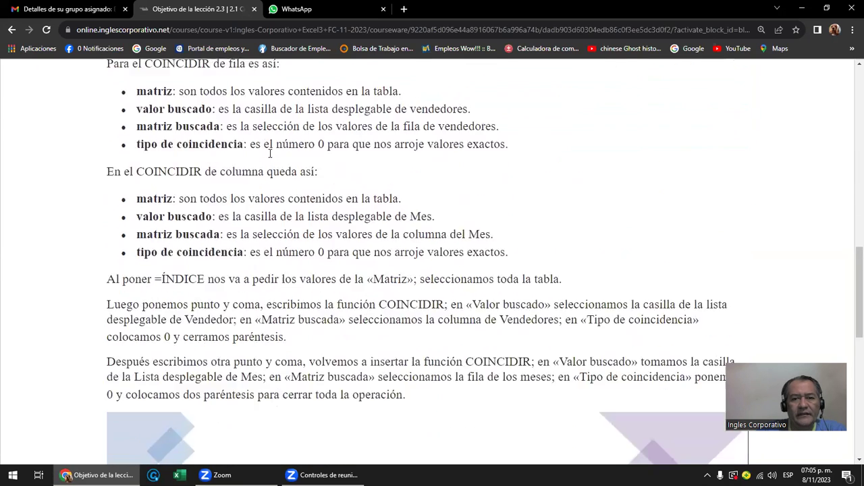
pyautogui.scroll(-1, 270, 154)
pyautogui.scroll(-2, 270, 154)
pyautogui.scroll(-1, 270, 154)
pyautogui.scroll(-2, 270, 154)
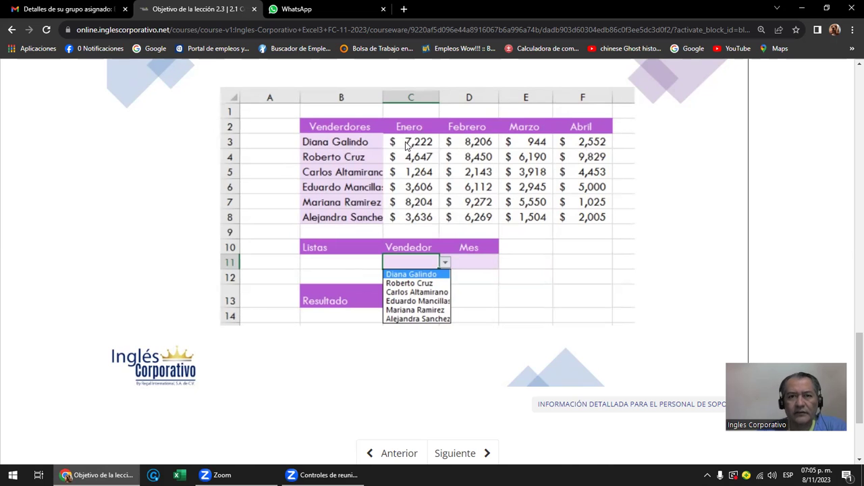
pyautogui.scroll(-2, 416, 288)
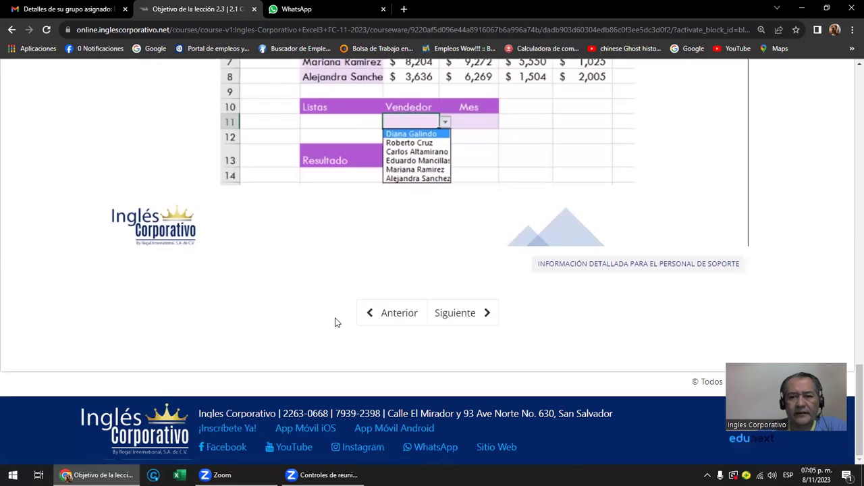
pyautogui.moveTo(66, 478)
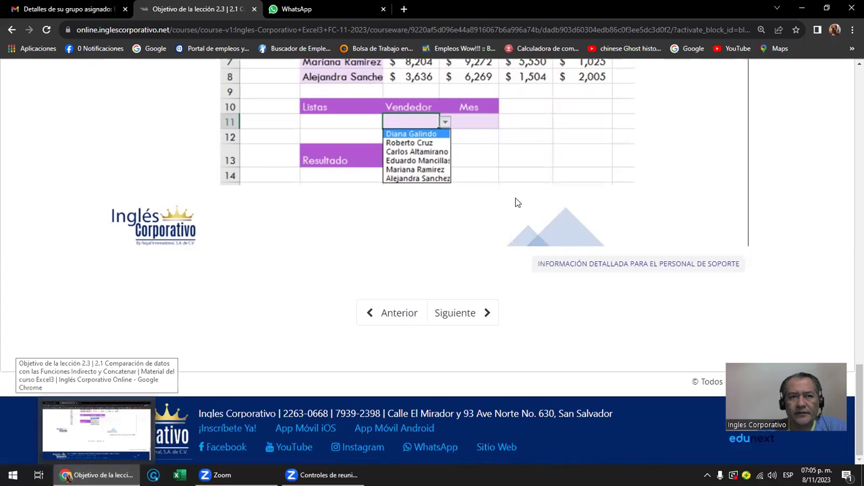
# Step: Minimize the browser and open INGLES CORPORATIVO > EXCEL AVANZADO > EXCEL AVANZADO 7 PM
pyautogui.click(802, 9)
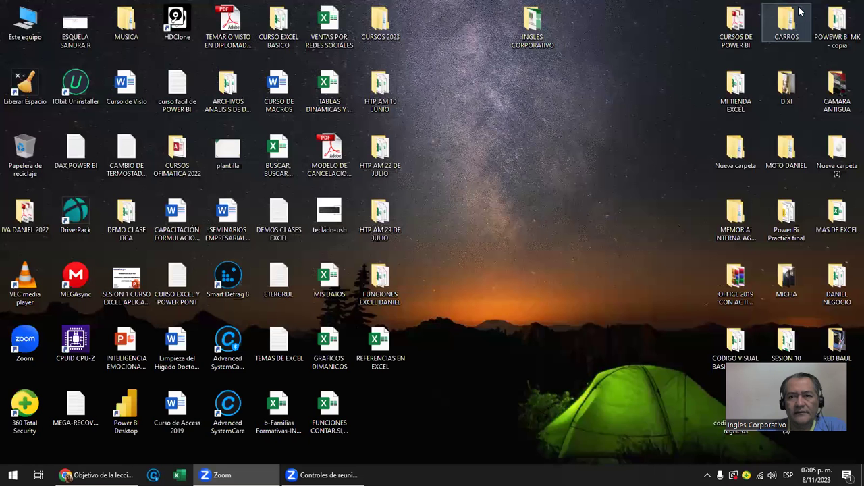
pyautogui.click(537, 26)
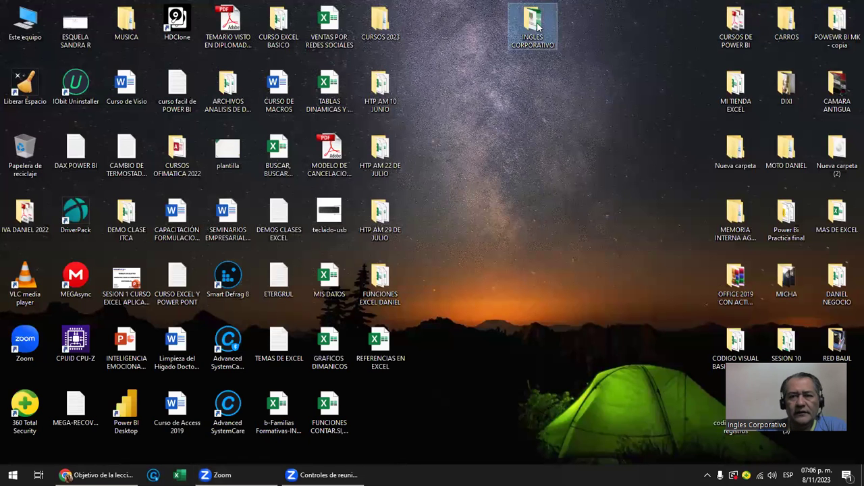
pyautogui.doubleClick(537, 26)
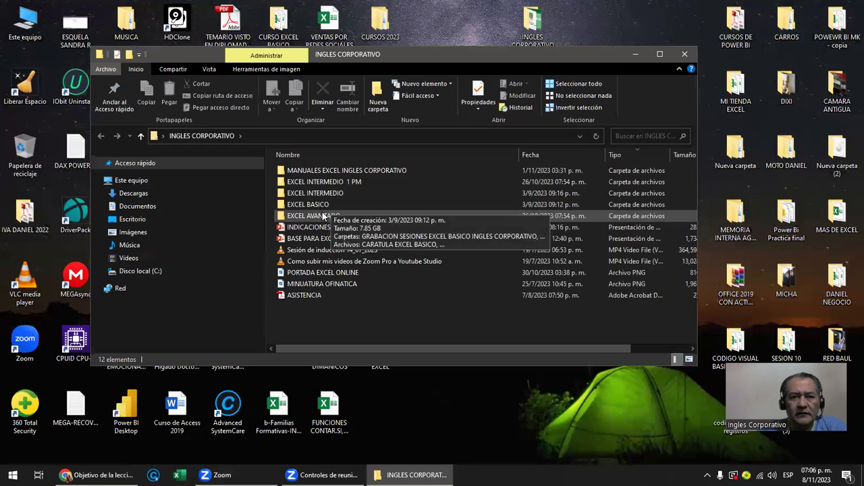
pyautogui.doubleClick(324, 215)
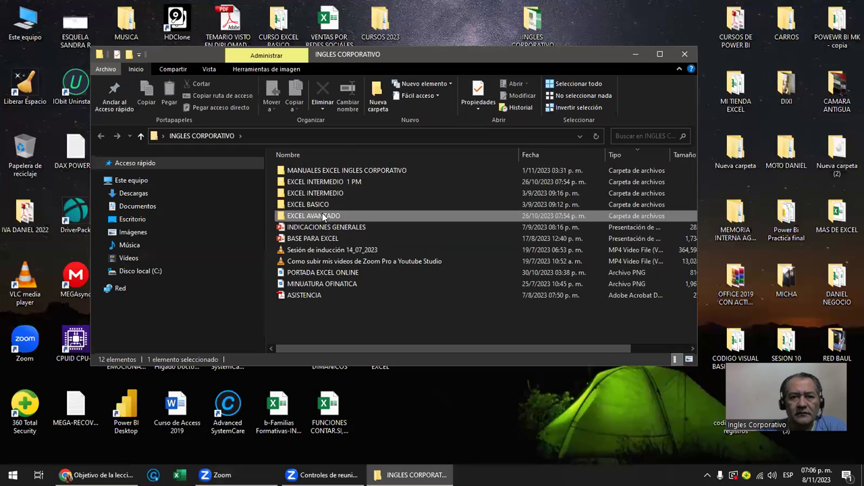
pyautogui.doubleClick(327, 170)
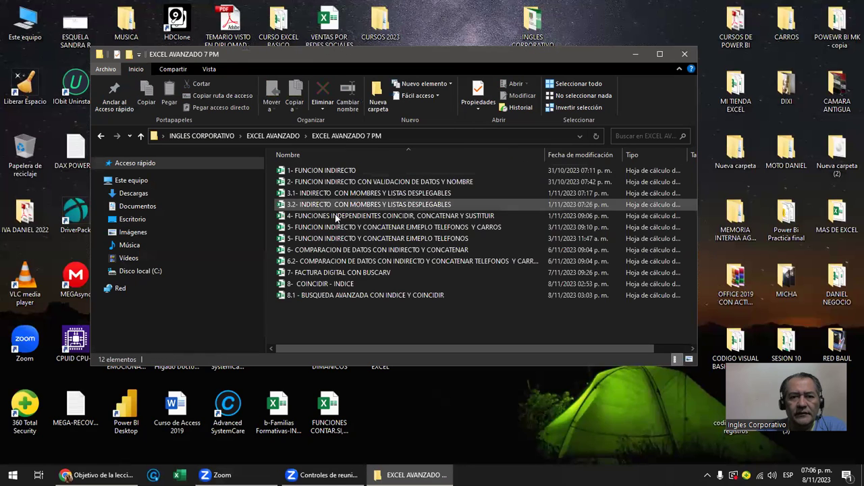
pyautogui.click(334, 284)
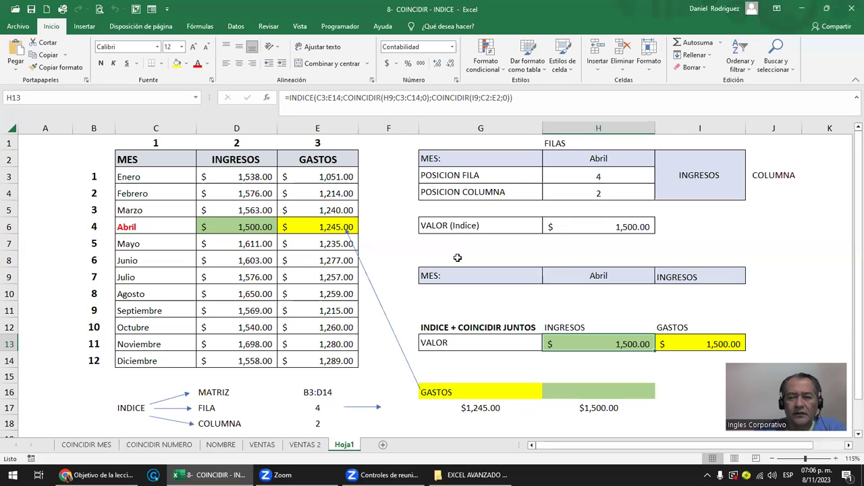
pyautogui.click(91, 444)
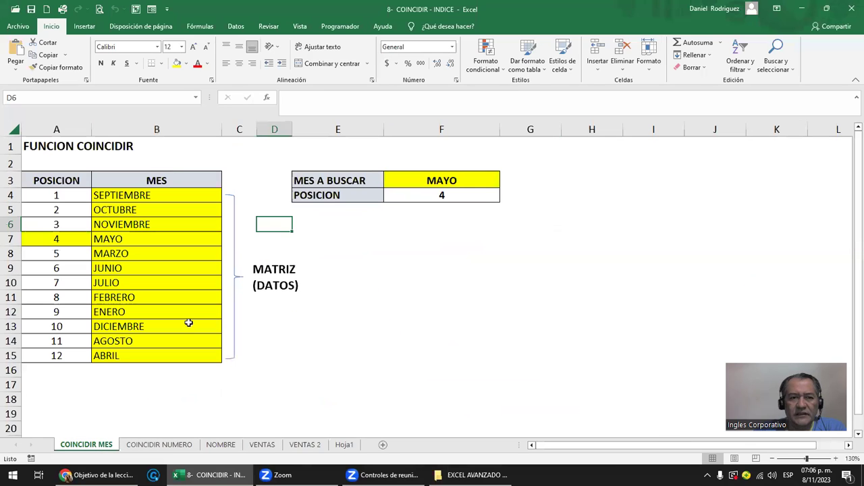
pyautogui.click(410, 239)
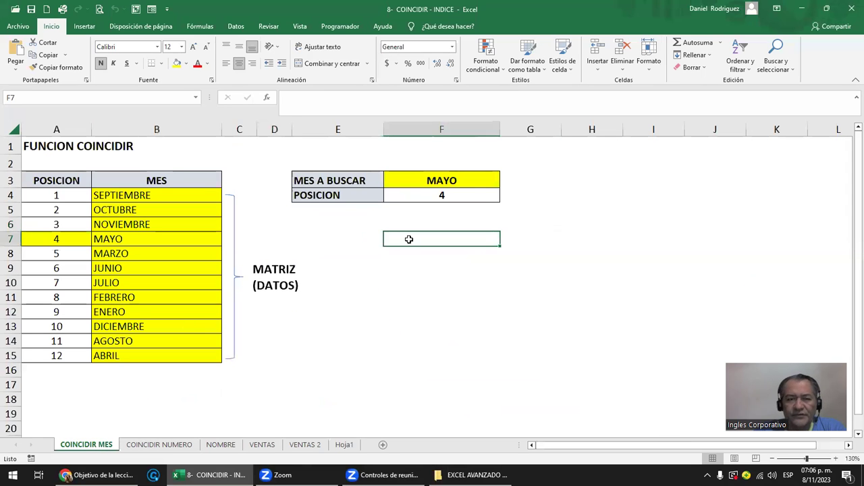
pyautogui.click(143, 193)
pyautogui.moveTo(143, 194); pyautogui.dragTo(141, 351)
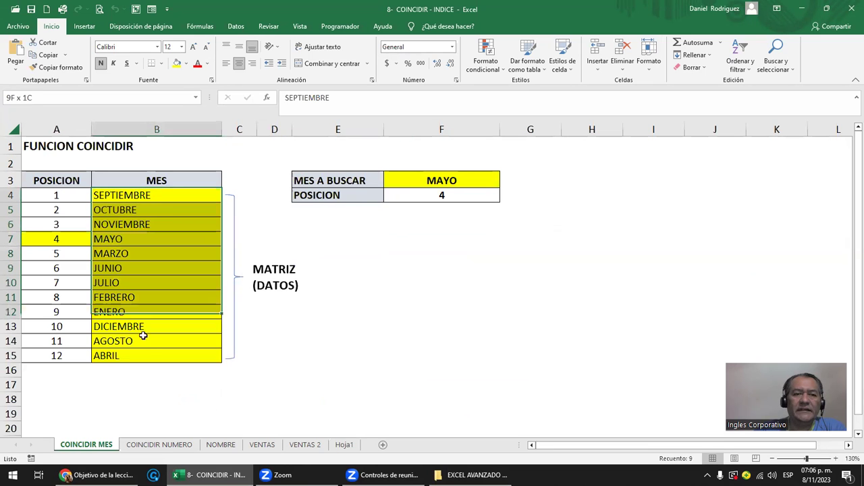
pyautogui.moveTo(172, 194); pyautogui.dragTo(189, 347)
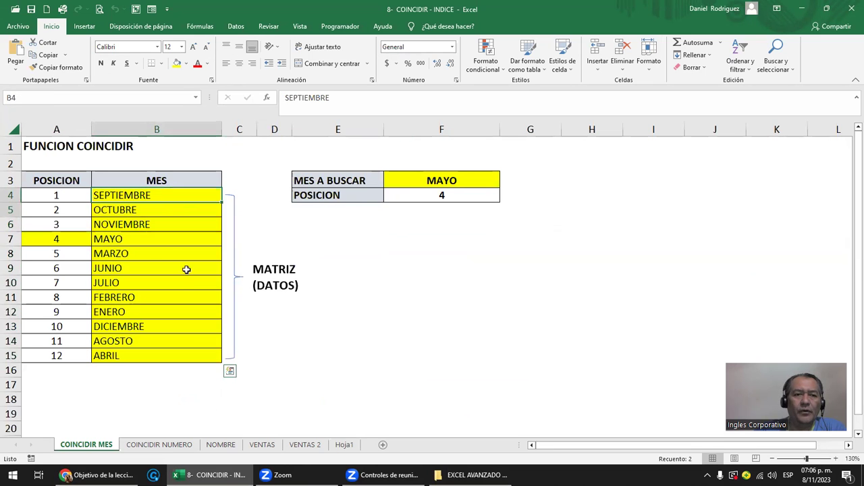
pyautogui.click(178, 192)
pyautogui.moveTo(178, 209); pyautogui.dragTo(168, 352)
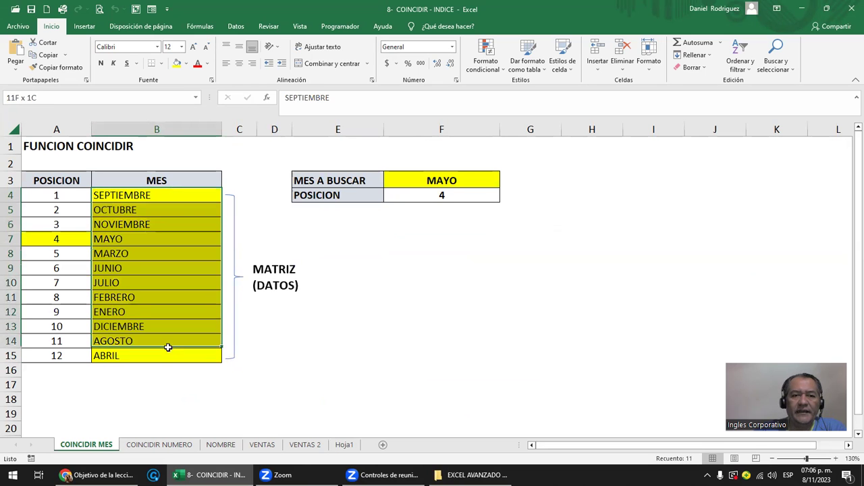
pyautogui.click(127, 197)
pyautogui.click(142, 209)
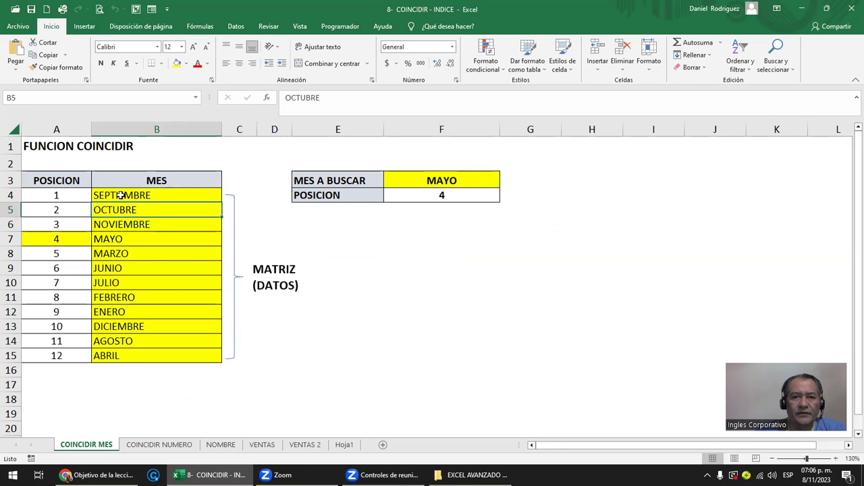
pyautogui.click(66, 241)
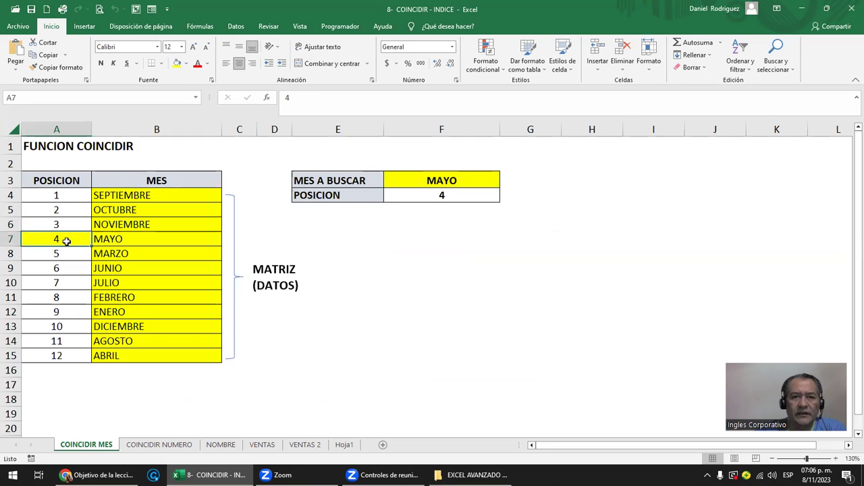
pyautogui.click(429, 180)
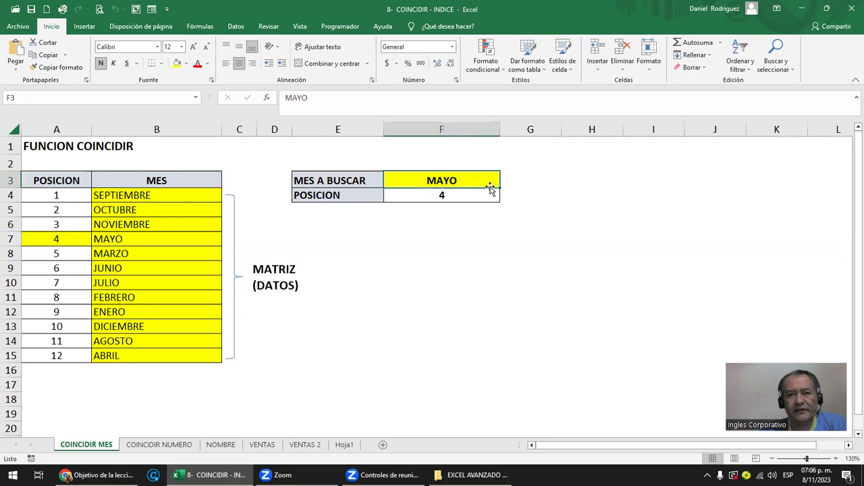
pyautogui.click(445, 197)
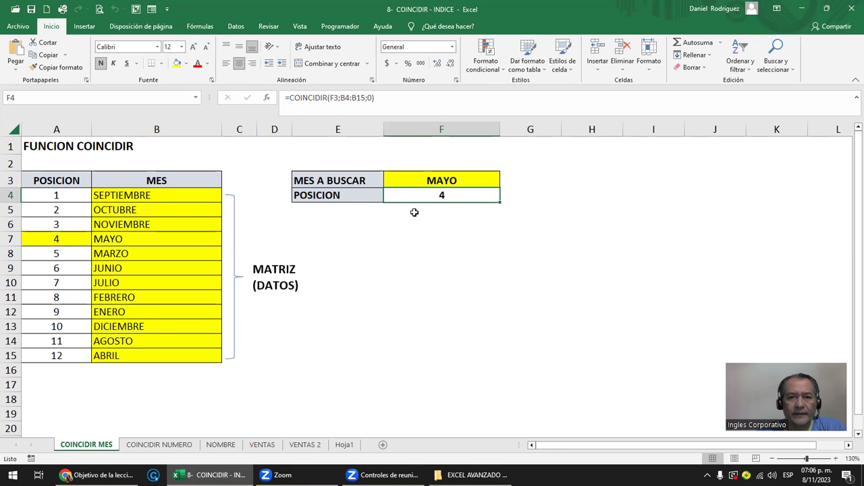
# Step: Delete the COINCIDIR formula from F4, leaving MAYO in F3 unsearched
pyautogui.press('Delete')
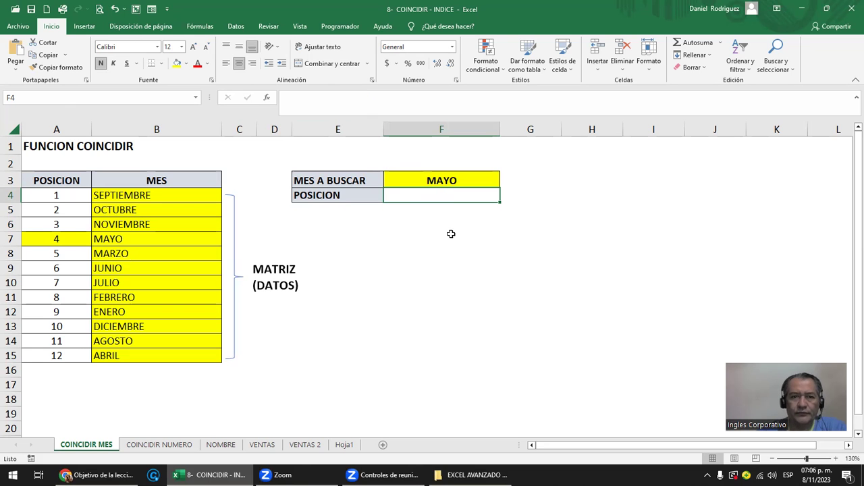
pyautogui.keyDown('ctrl'); pyautogui.scroll(1, 451, 234); pyautogui.keyUp('ctrl')
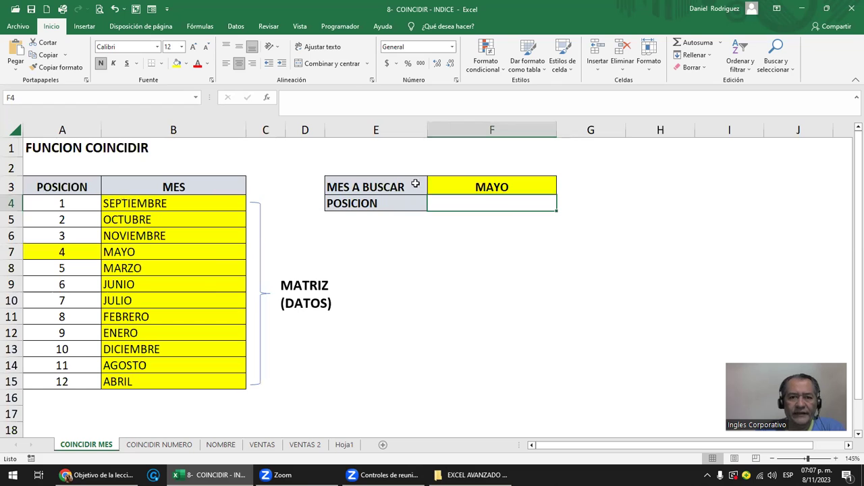
pyautogui.click(482, 187)
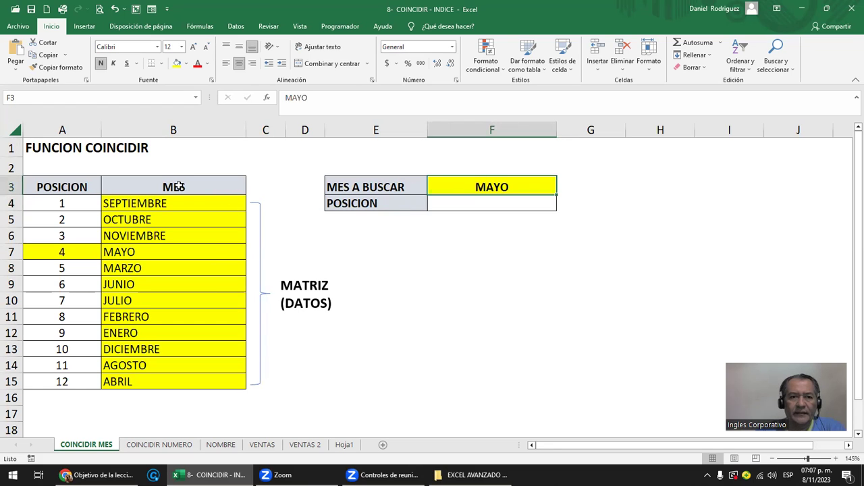
# Step: Highlight column B and rows 4 to 8 to explain the month list
pyautogui.click(172, 129)
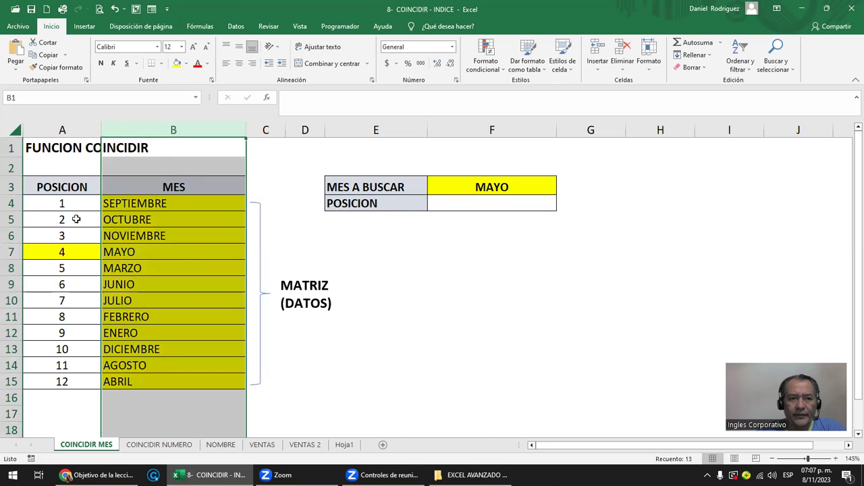
pyautogui.click(9, 203)
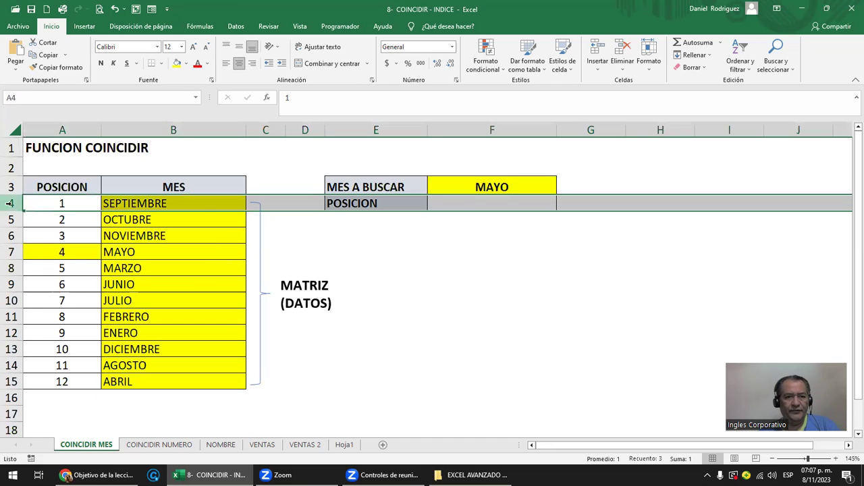
pyautogui.moveTo(9, 203); pyautogui.dragTo(11, 275)
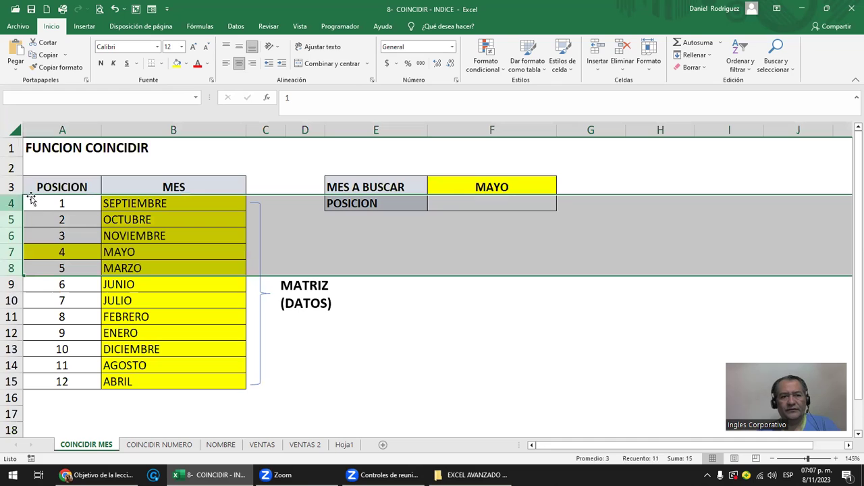
pyautogui.click(10, 203)
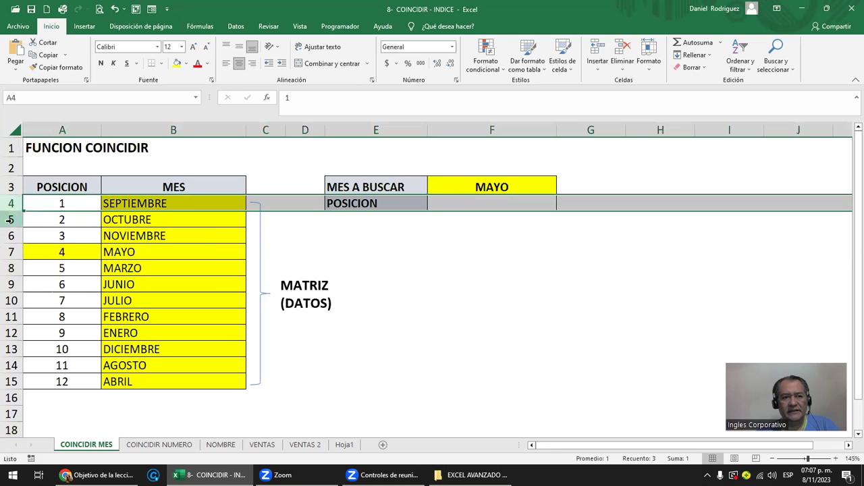
pyautogui.click(9, 221)
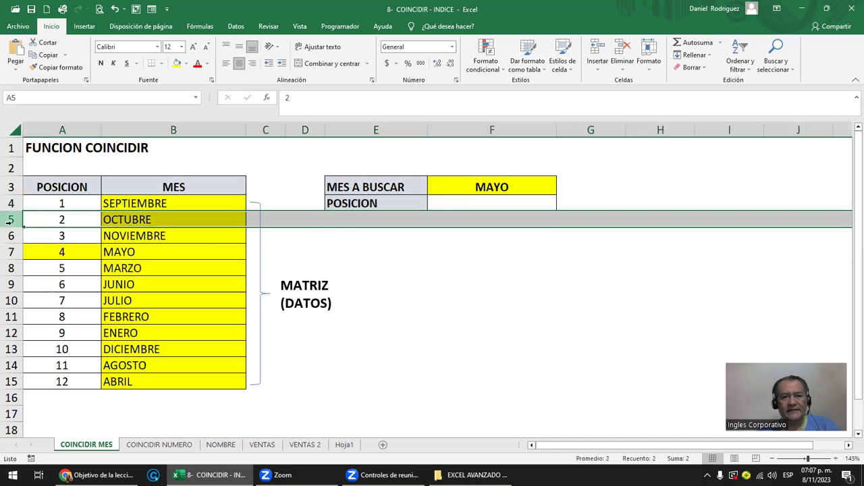
# Step: Enter =COINCIDIR(F3;B4:B15;0) in F4 so it returns 4 for MAYO
pyautogui.click(322, 330)
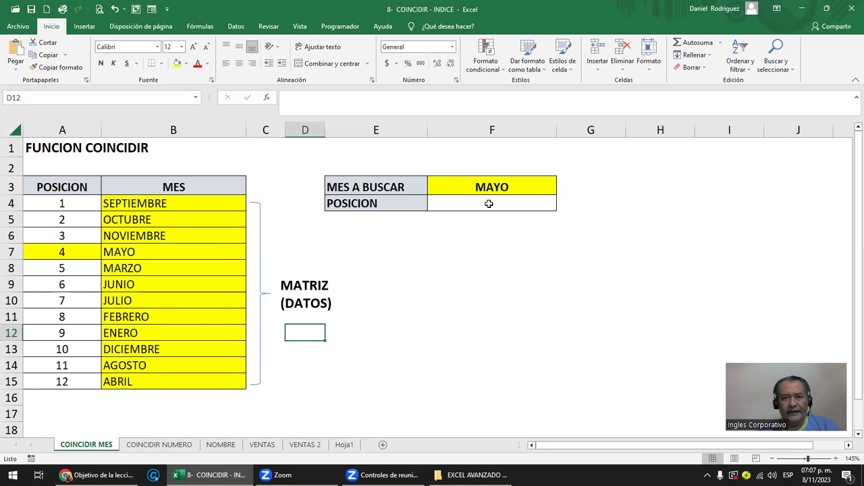
pyautogui.click(489, 203)
pyautogui.write('=coin')
pyautogui.press('Tab')
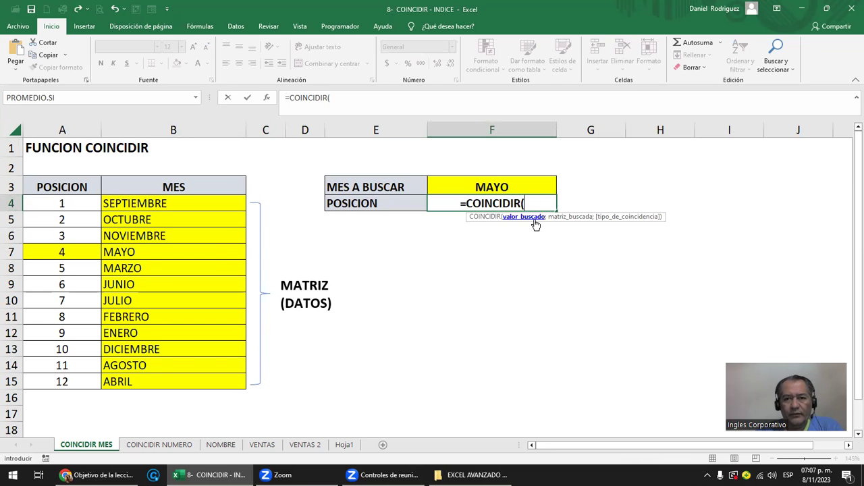
pyautogui.click(516, 186)
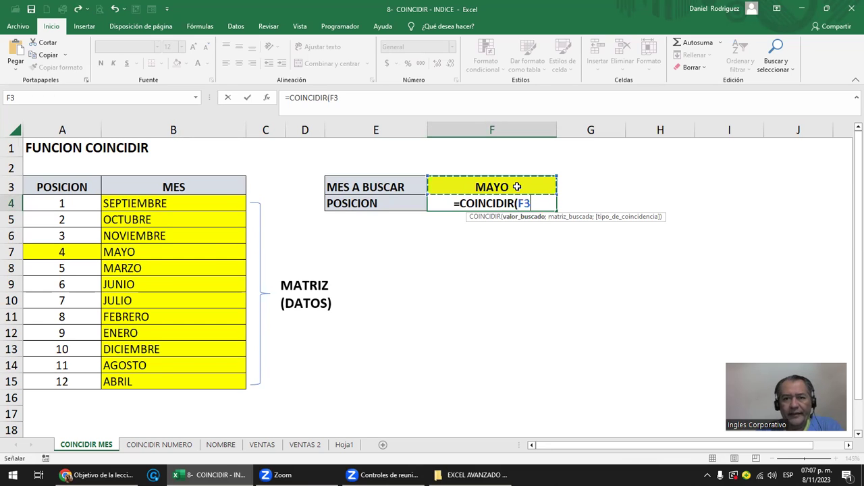
pyautogui.write(';')
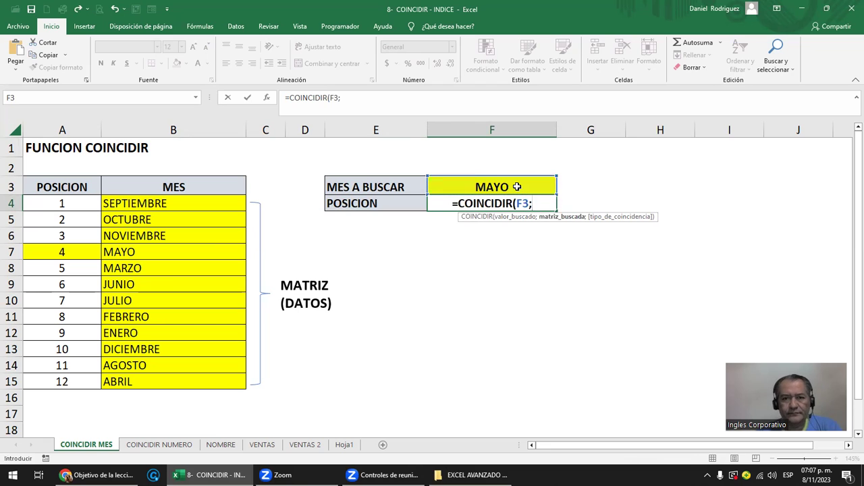
pyautogui.moveTo(193, 203); pyautogui.dragTo(179, 378)
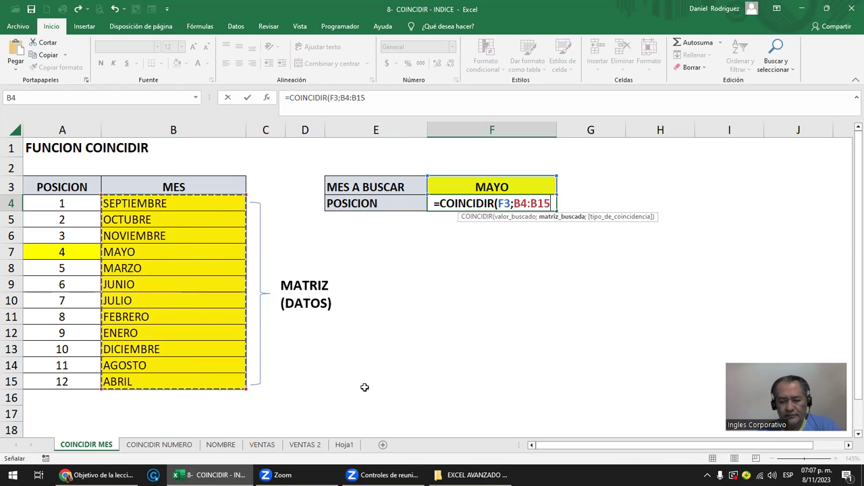
pyautogui.write(';')
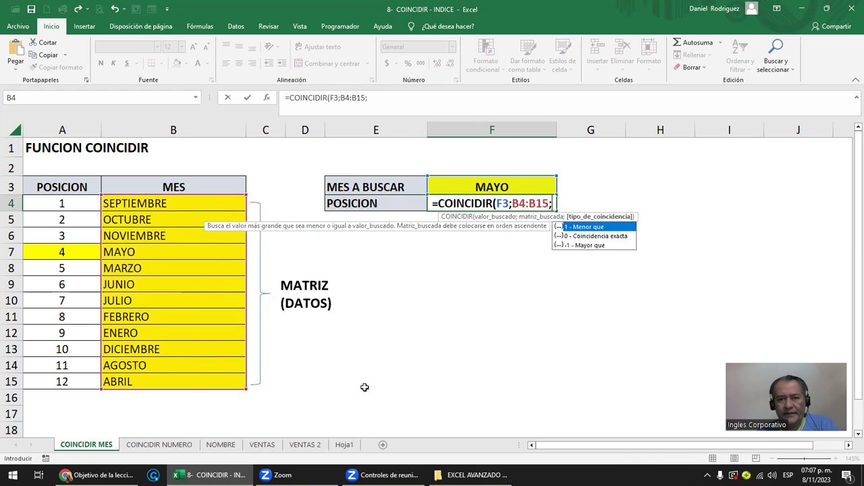
pyautogui.press('Down')
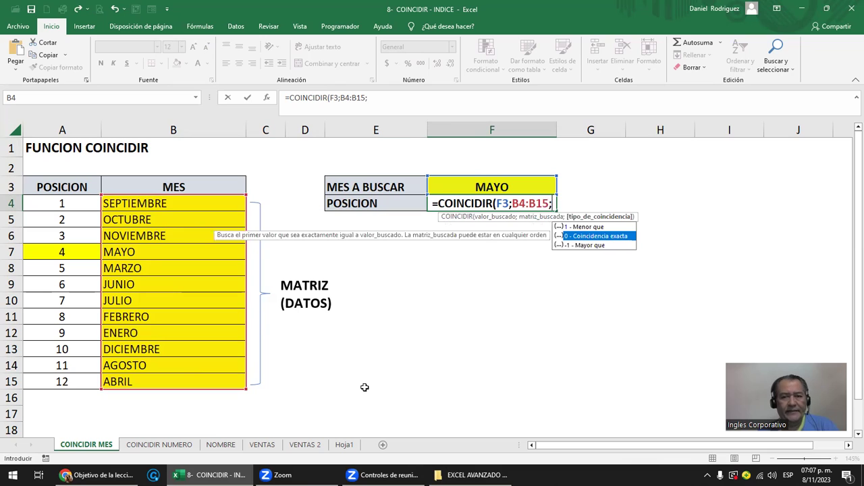
pyautogui.press('Tab')
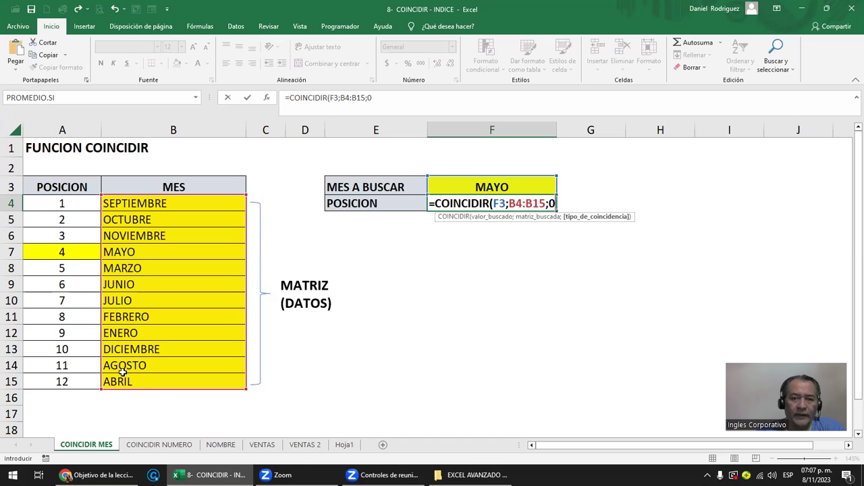
pyautogui.write(')')
pyautogui.press('Return')
pyautogui.click(516, 197)
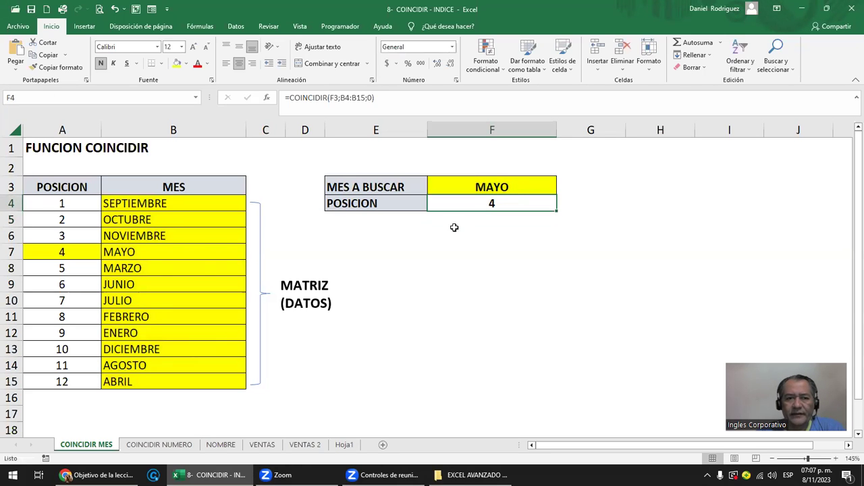
# Step: Copy A6's plain formatting onto A7 to remove its yellow fill
pyautogui.click(53, 251)
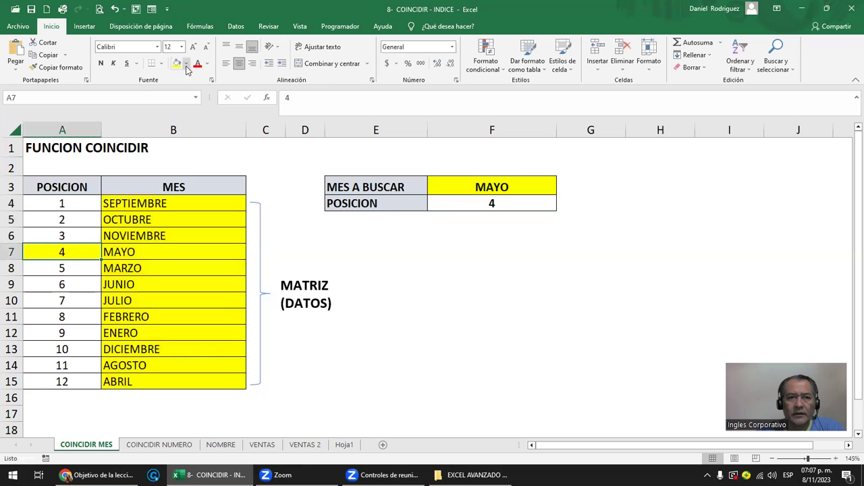
pyautogui.click(90, 234)
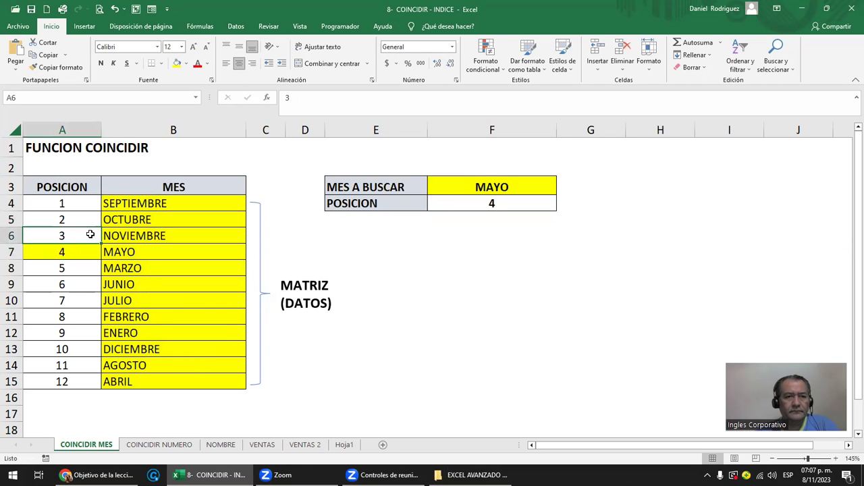
pyautogui.click(65, 70)
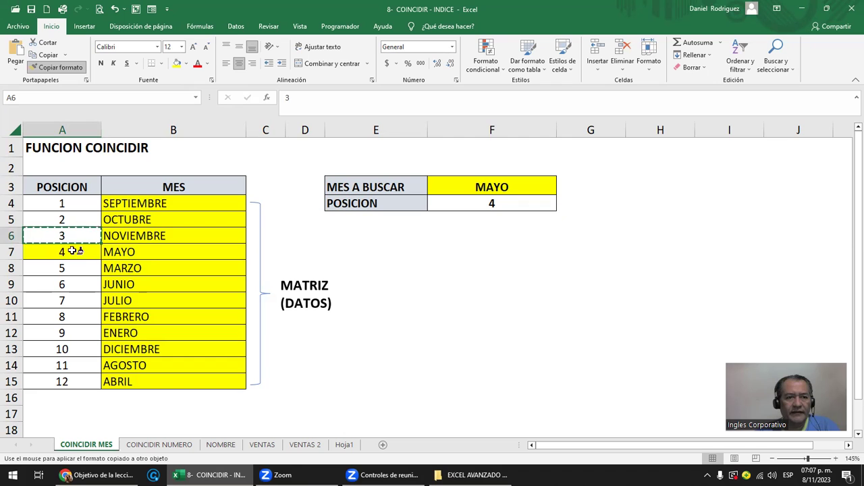
pyautogui.click(68, 251)
# Step: Change the lookup month in F3 to enero so F4 returns position 9
pyautogui.click(506, 185)
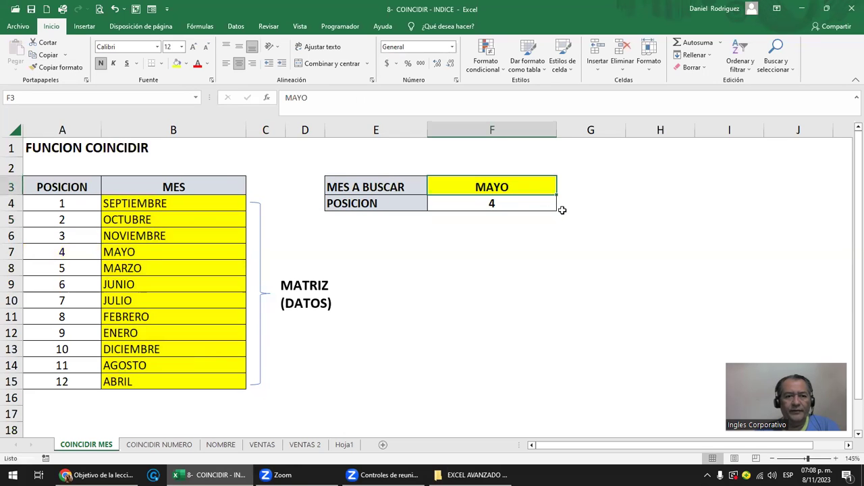
pyautogui.write('enero')
pyautogui.press('Return')
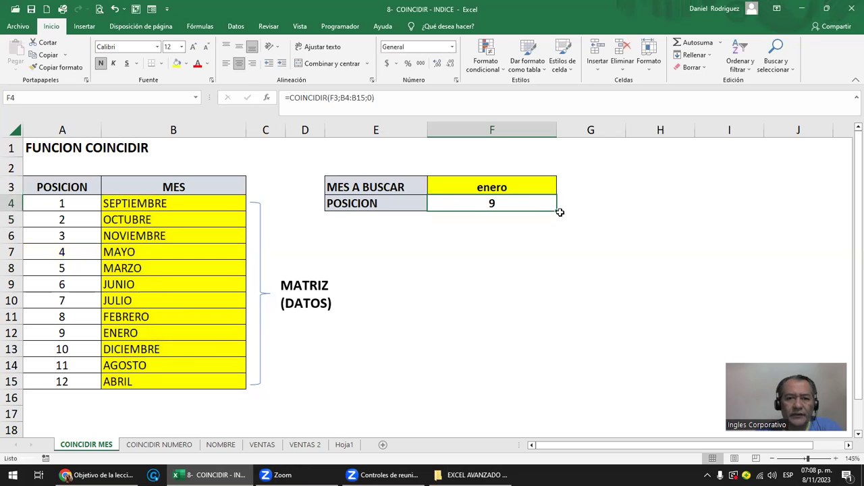
pyautogui.click(133, 333)
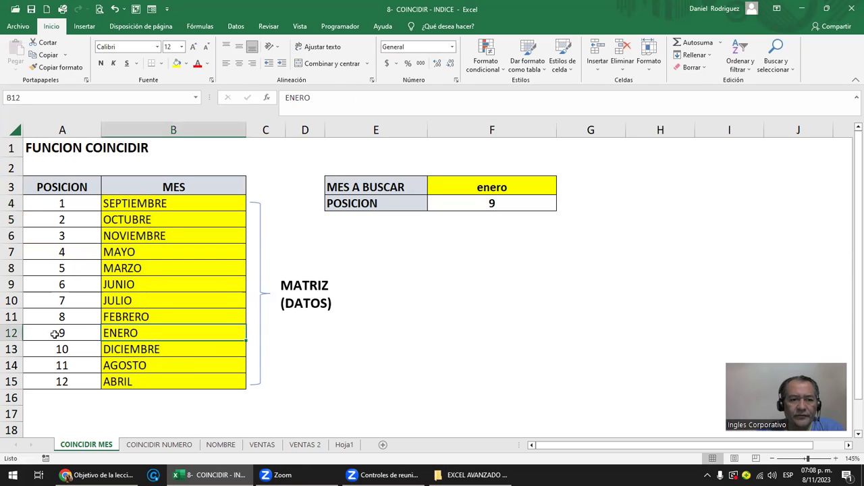
pyautogui.click(154, 202)
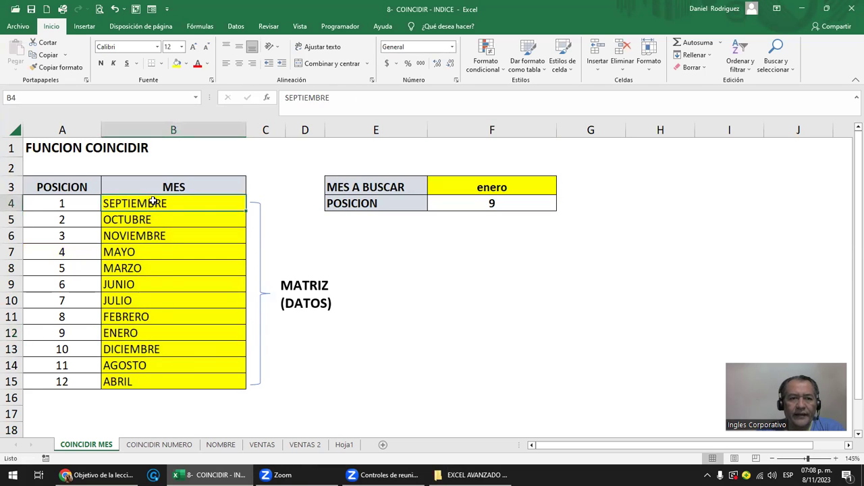
pyautogui.click(506, 201)
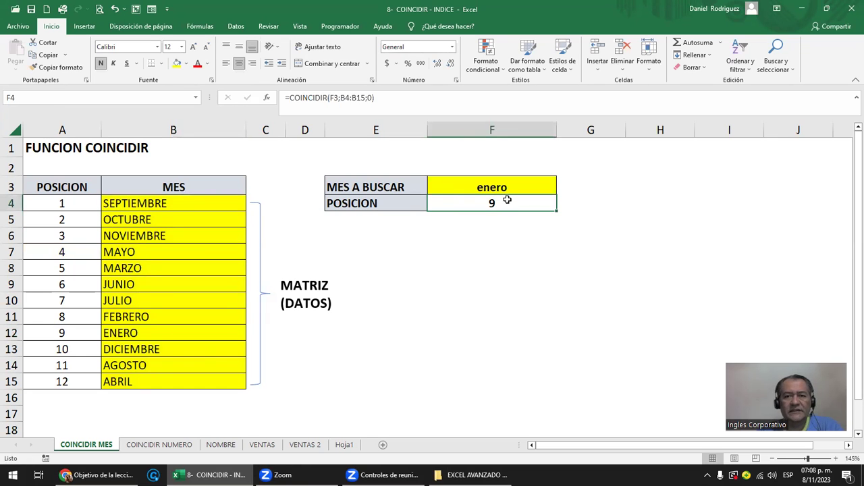
# Step: Try a rows 4–11 range in F4's formula, then cancel to keep B4:B15
pyautogui.doubleClick(507, 200)
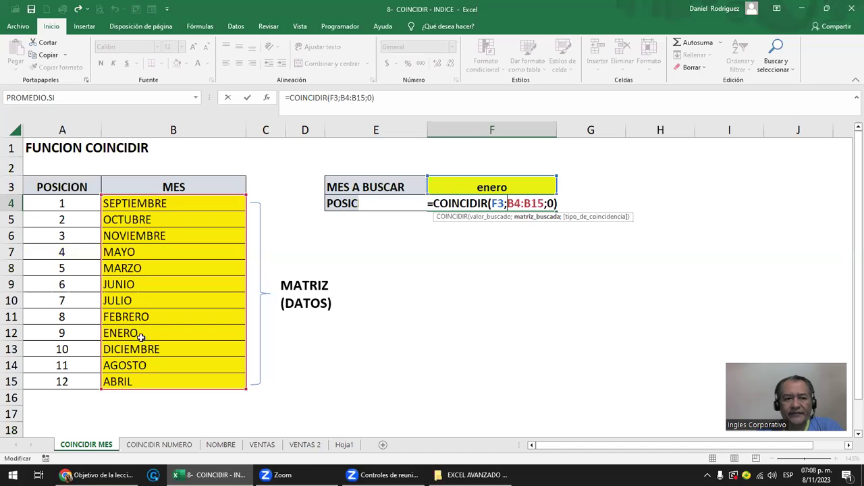
pyautogui.click(56, 207)
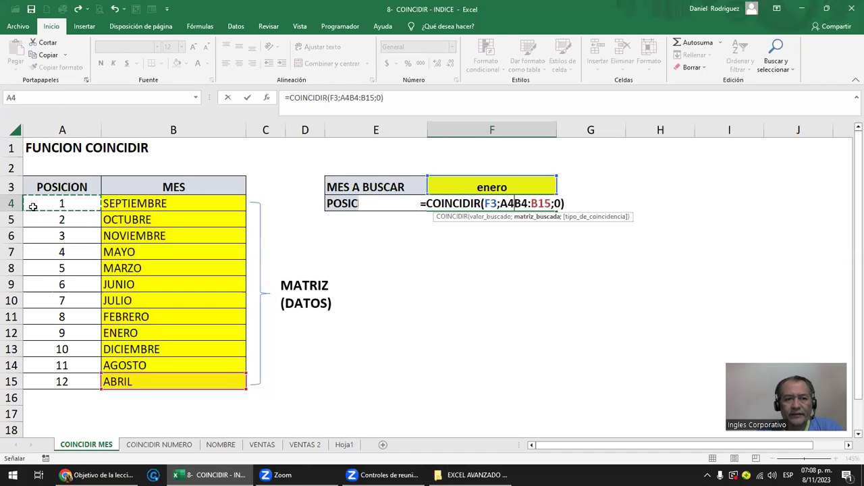
pyautogui.click(11, 203)
pyautogui.moveTo(11, 203); pyautogui.dragTo(13, 322)
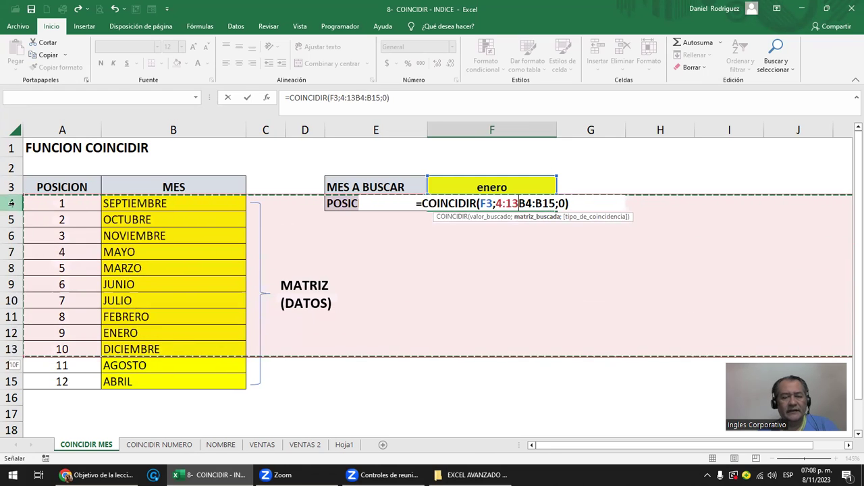
pyautogui.press('Escape')
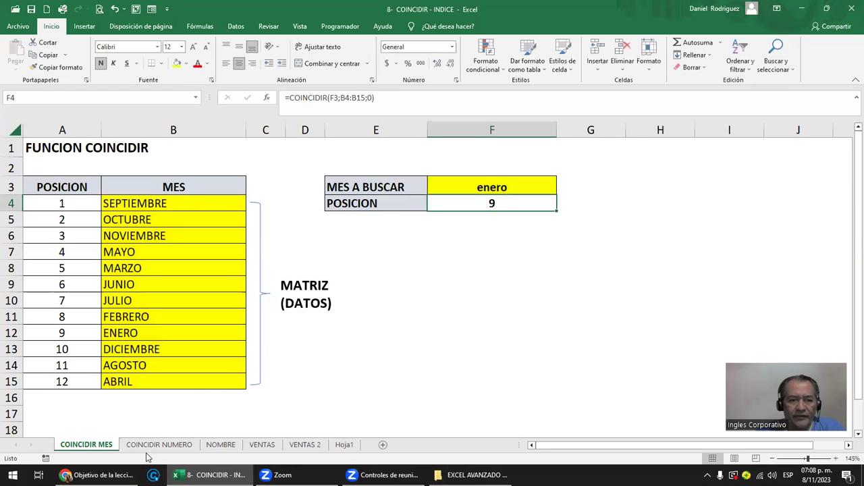
# Step: On the COINCIDIR NUMERO sheet, copy A10's white formatting onto A12 to clear its yellow fill
pyautogui.click(159, 445)
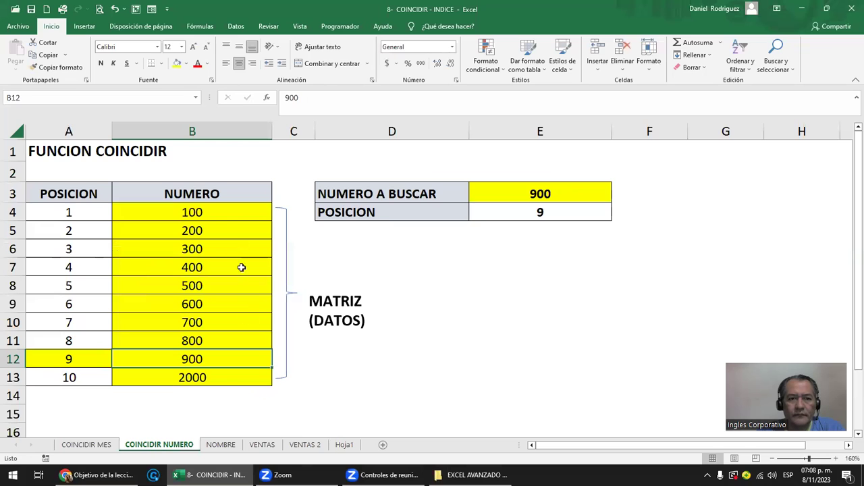
pyautogui.click(215, 214)
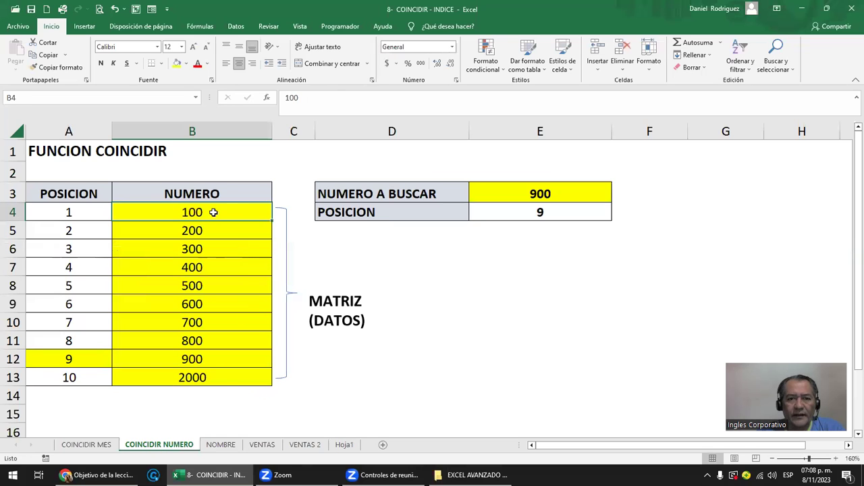
pyautogui.click(562, 194)
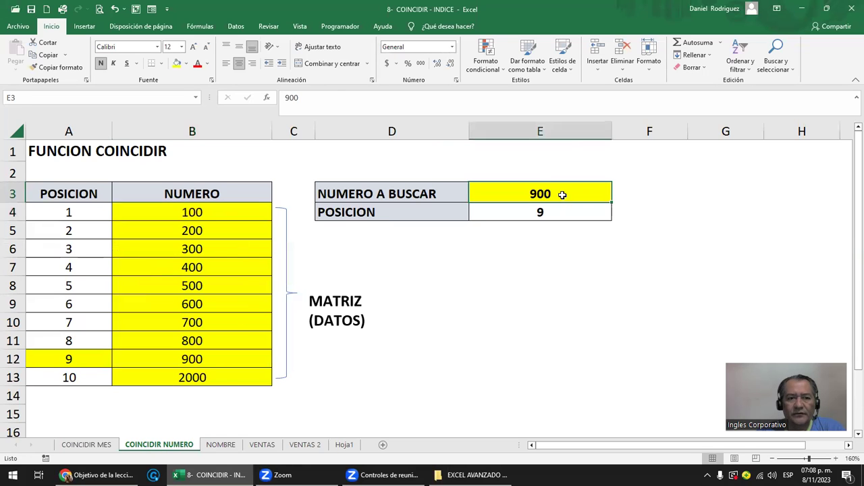
pyautogui.click(70, 360)
pyautogui.click(79, 320)
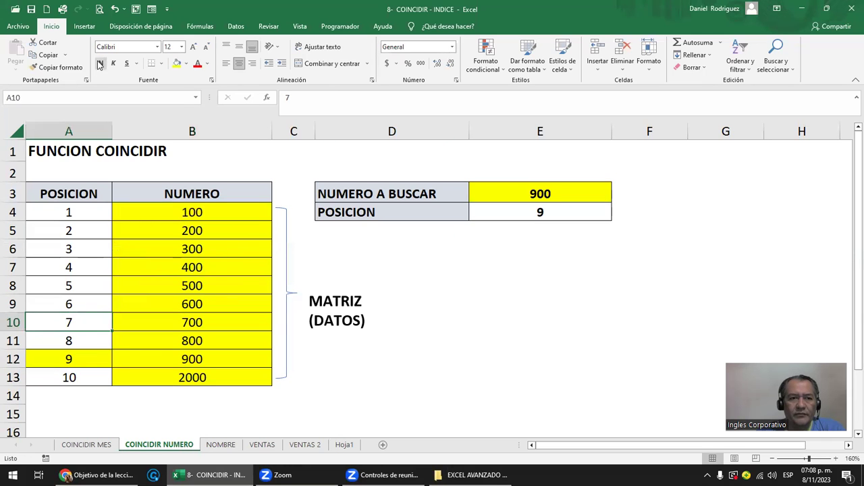
pyautogui.click(63, 70)
pyautogui.click(70, 358)
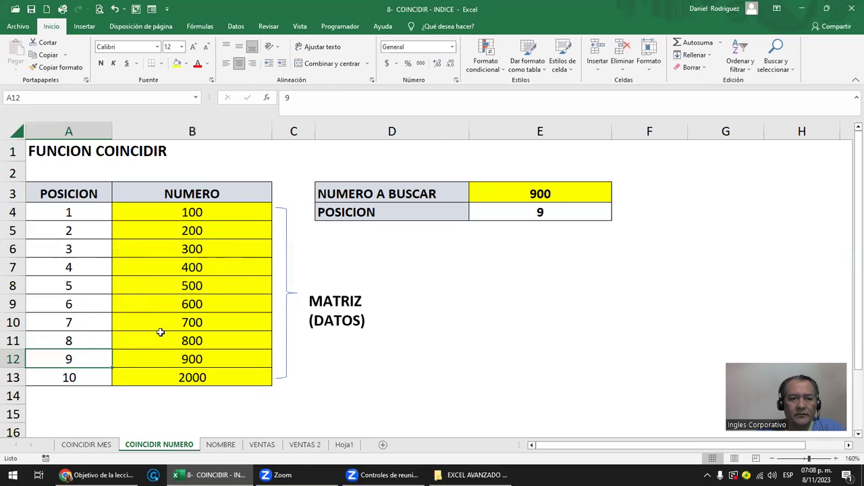
# Step: Replace E4 with =COINCIDIR(E3;B4:B13;0), returning position 9 for 900
pyautogui.click(531, 214)
pyautogui.press('Delete')
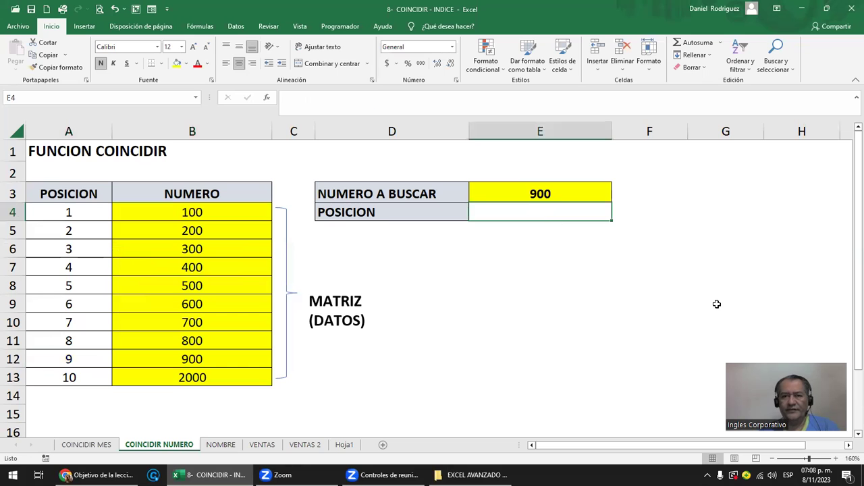
pyautogui.write('=')
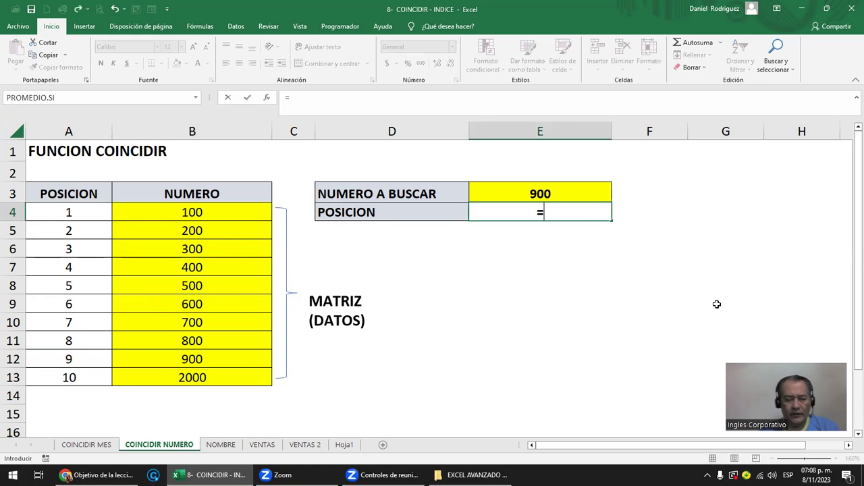
pyautogui.write('coin')
pyautogui.press('Tab')
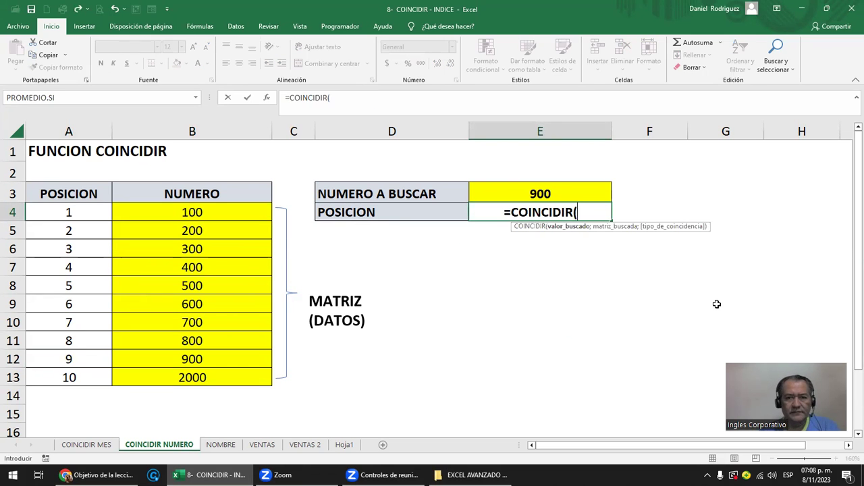
pyautogui.click(562, 194)
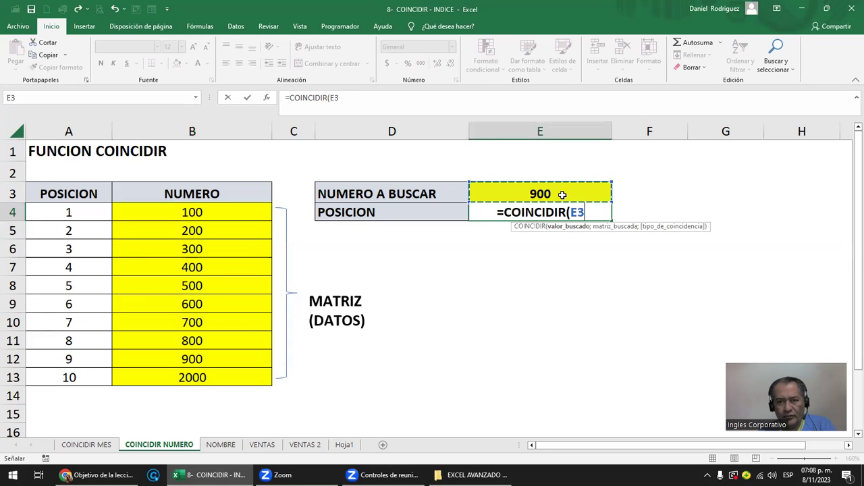
pyautogui.write(';')
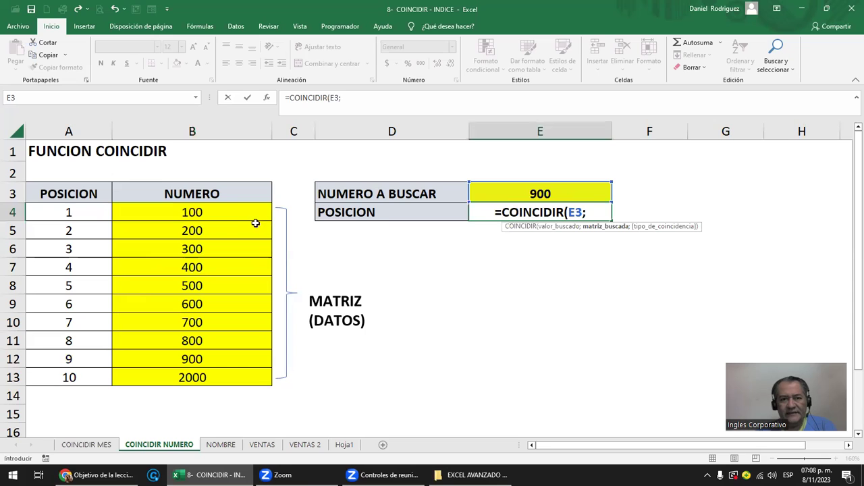
pyautogui.moveTo(236, 214); pyautogui.dragTo(235, 376)
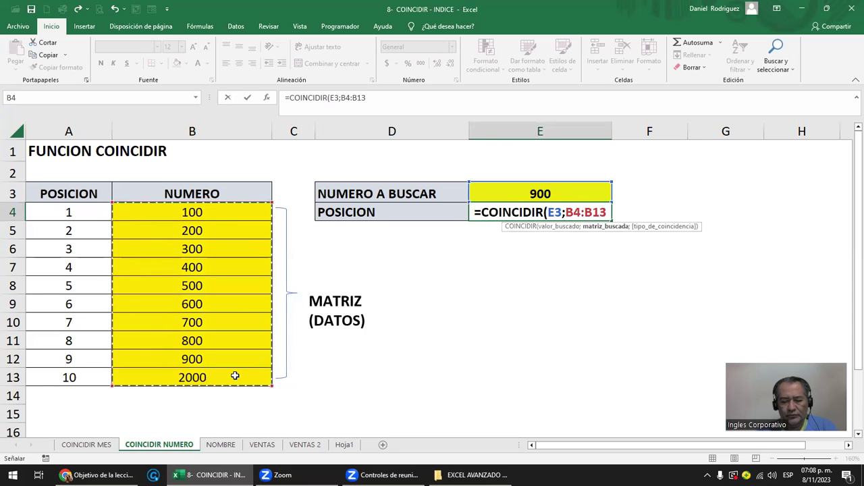
pyautogui.write(';')
pyautogui.press('Down')
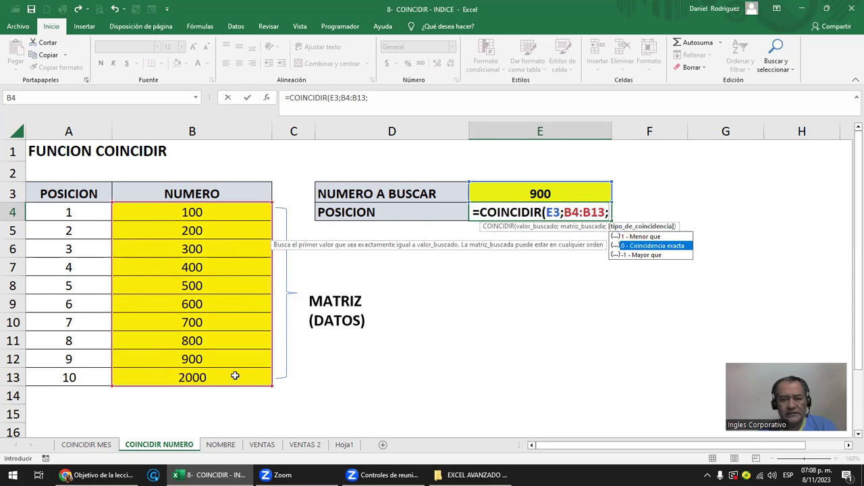
pyautogui.press('Tab')
pyautogui.write(')')
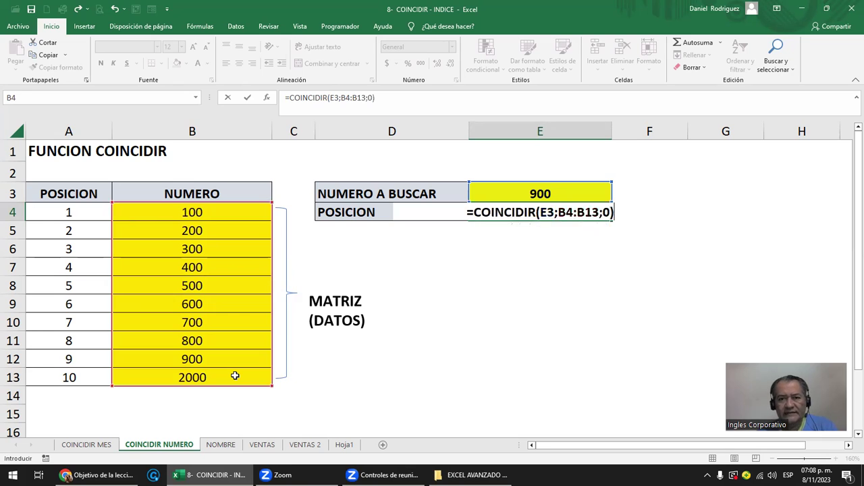
pyautogui.press('Return')
pyautogui.click(526, 189)
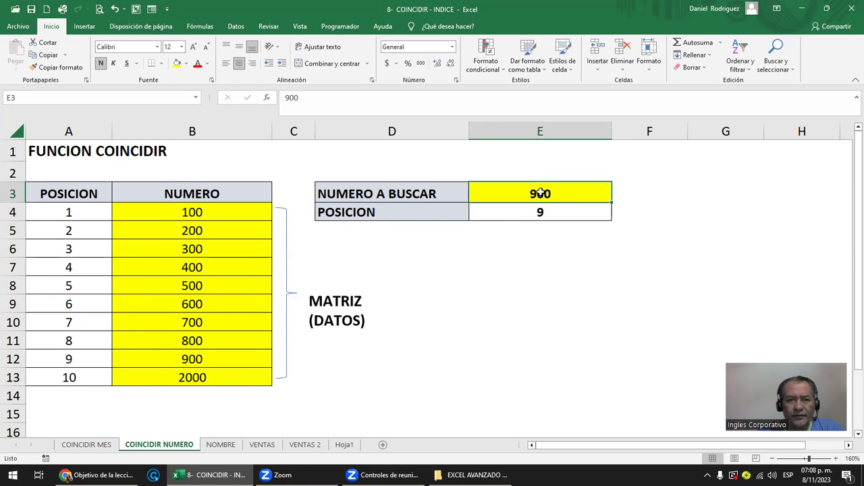
pyautogui.write('300')
pyautogui.press('Return')
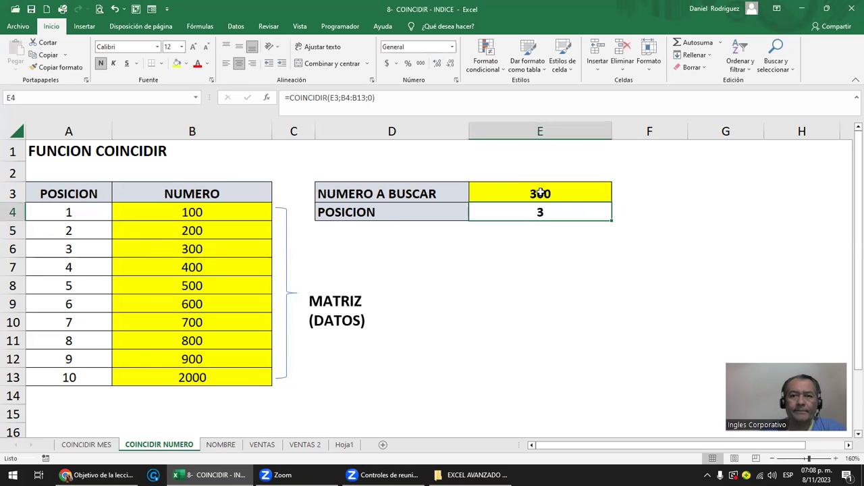
pyautogui.click(213, 250)
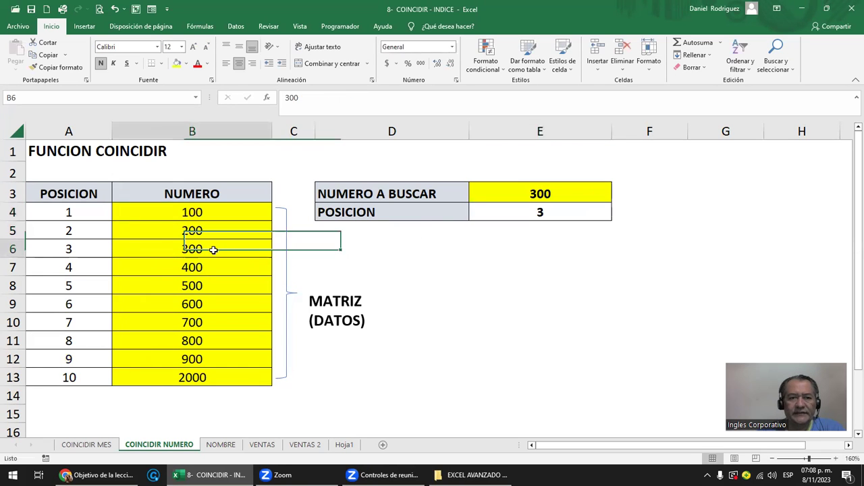
pyautogui.click(548, 195)
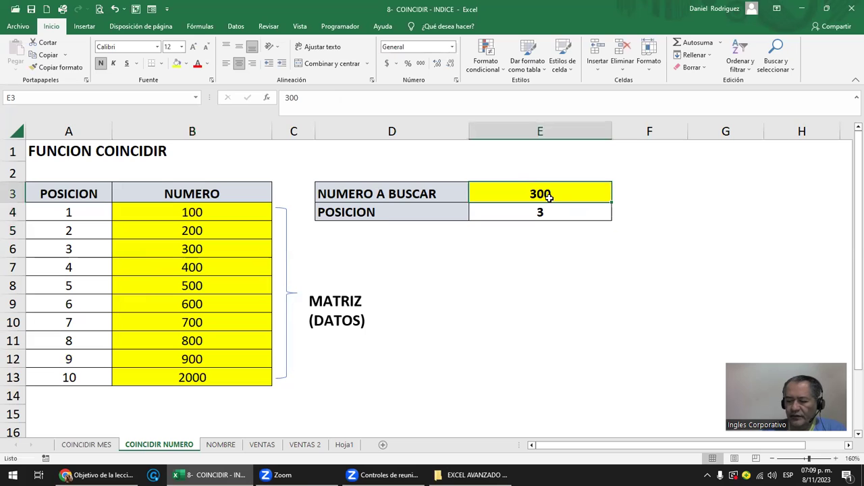
pyautogui.write('15')
pyautogui.press('Return')
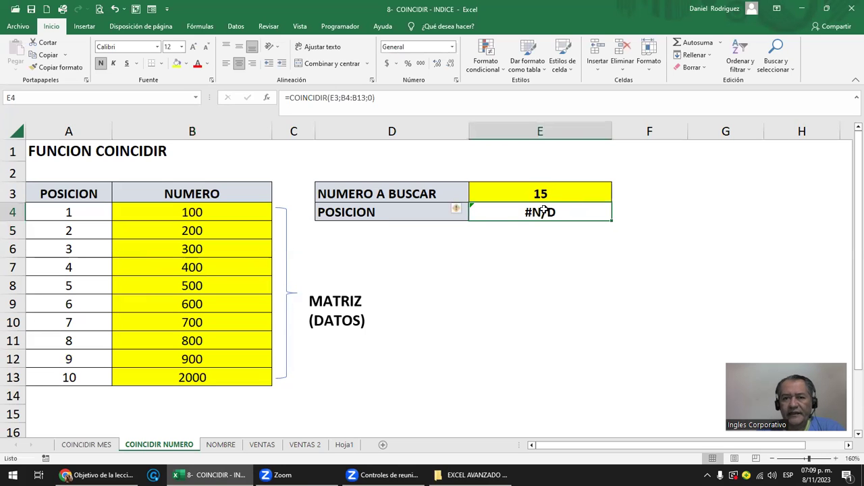
pyautogui.click(539, 194)
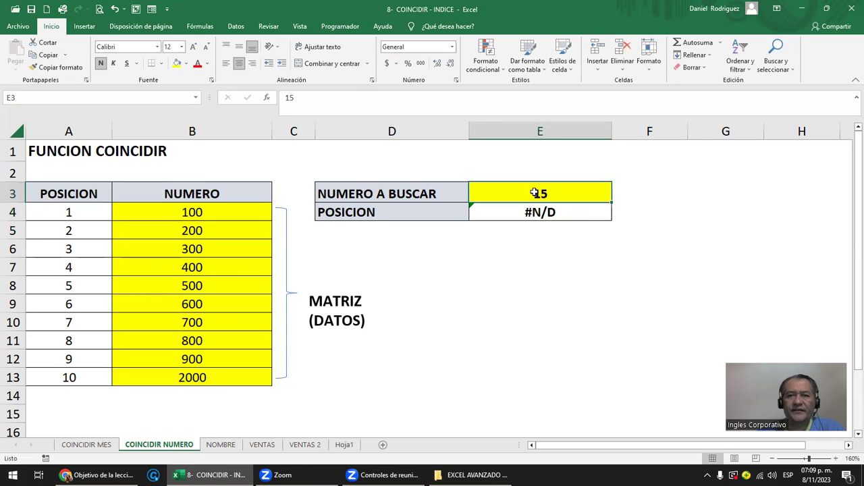
pyautogui.doubleClick(537, 194)
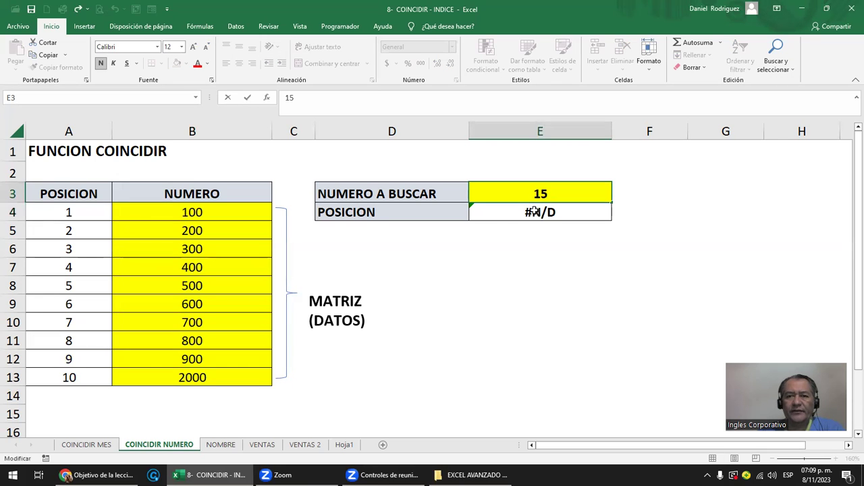
pyautogui.click(530, 217)
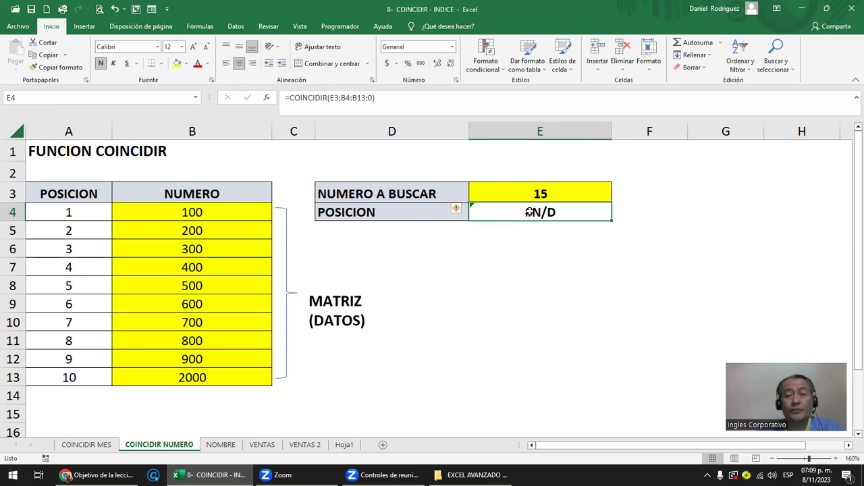
pyautogui.doubleClick(530, 212)
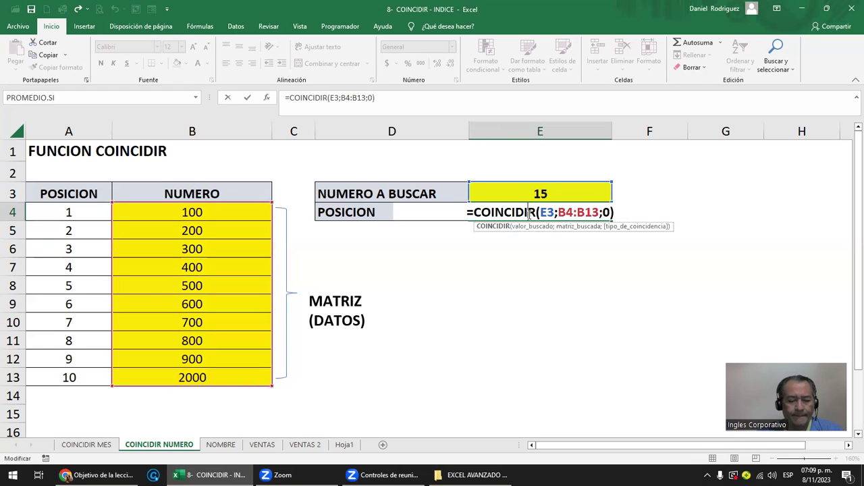
pyautogui.press('Escape')
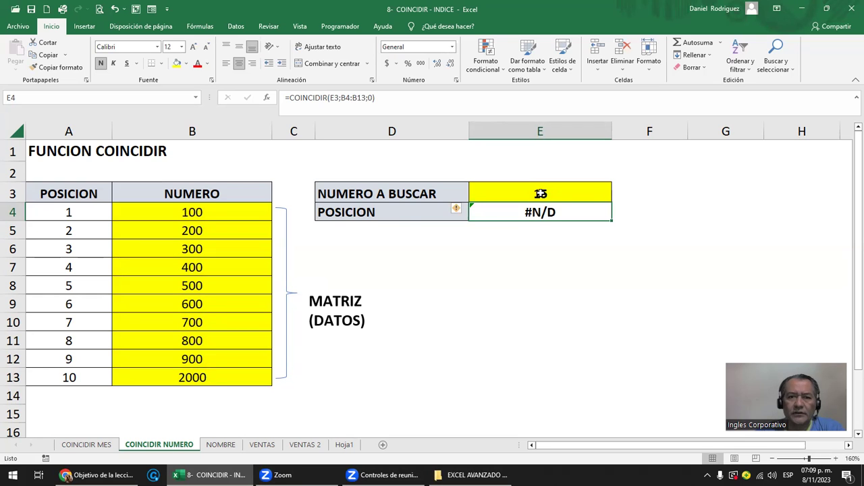
pyautogui.click(544, 194)
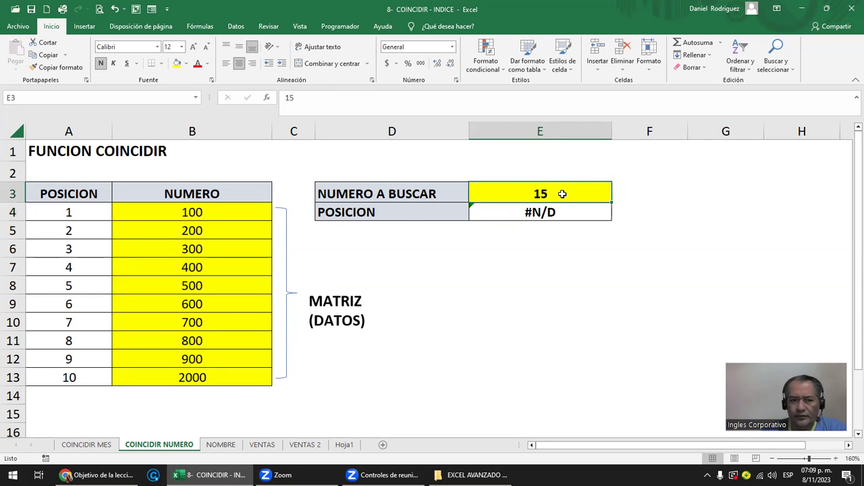
pyautogui.write('700')
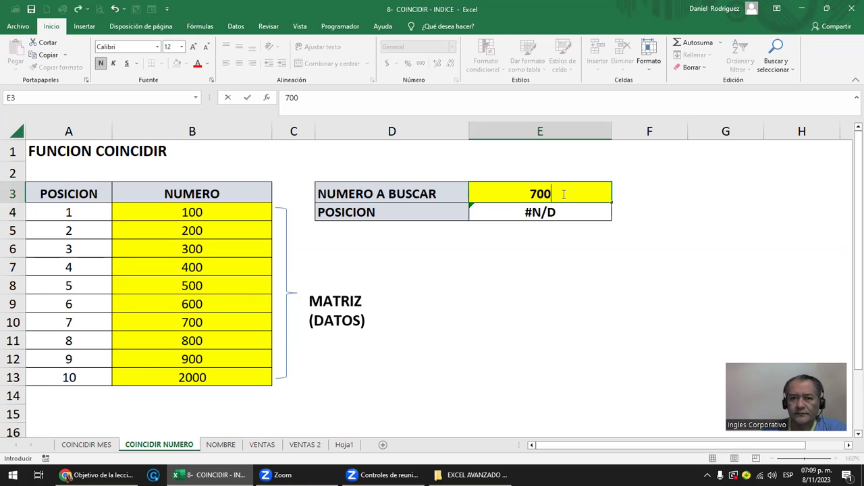
pyautogui.press('Return')
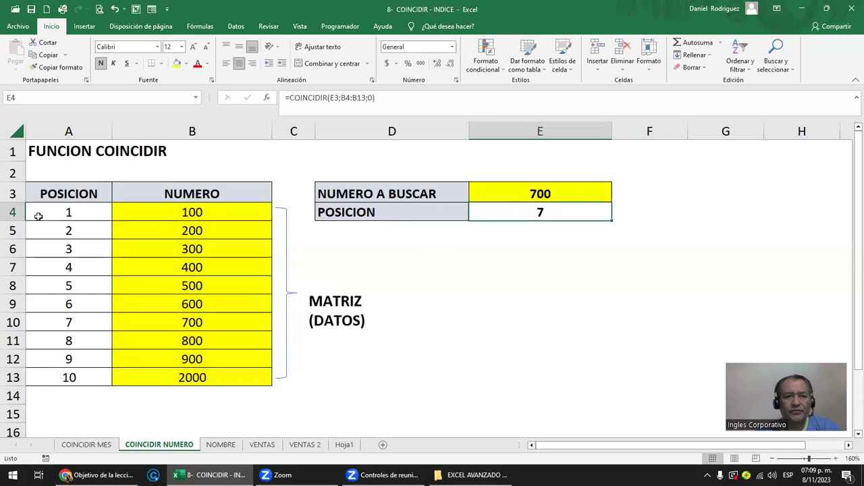
pyautogui.click(12, 212)
pyautogui.moveTo(11, 212); pyautogui.dragTo(13, 393)
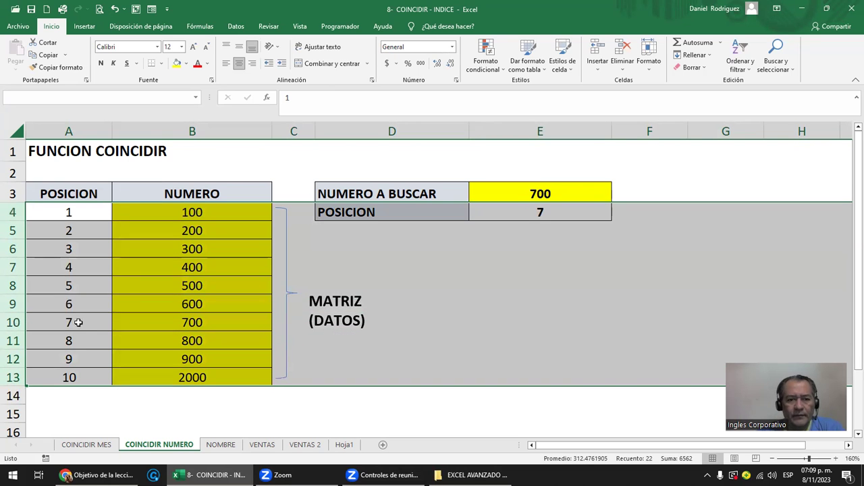
pyautogui.click(231, 401)
# Step: Switch to the NOMBRE sheet and highlight the names JUAN–ARQUIMIDES and grade columns C:D
pyautogui.click(222, 447)
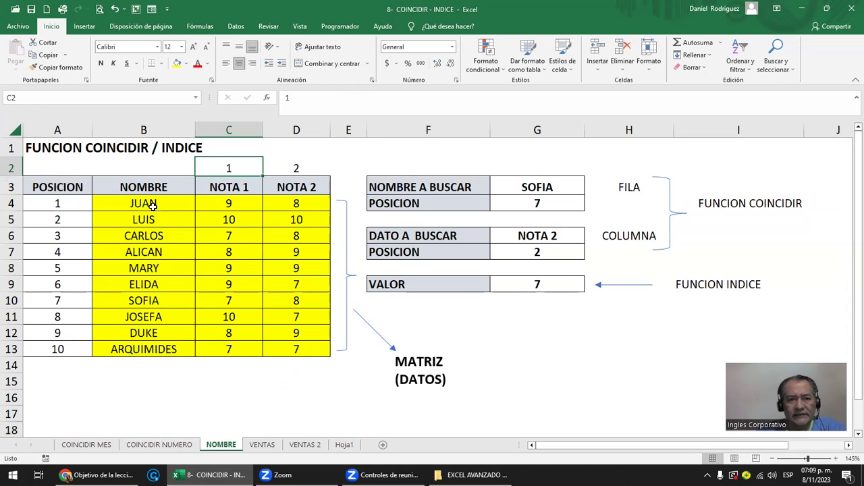
pyautogui.moveTo(143, 202); pyautogui.dragTo(140, 349)
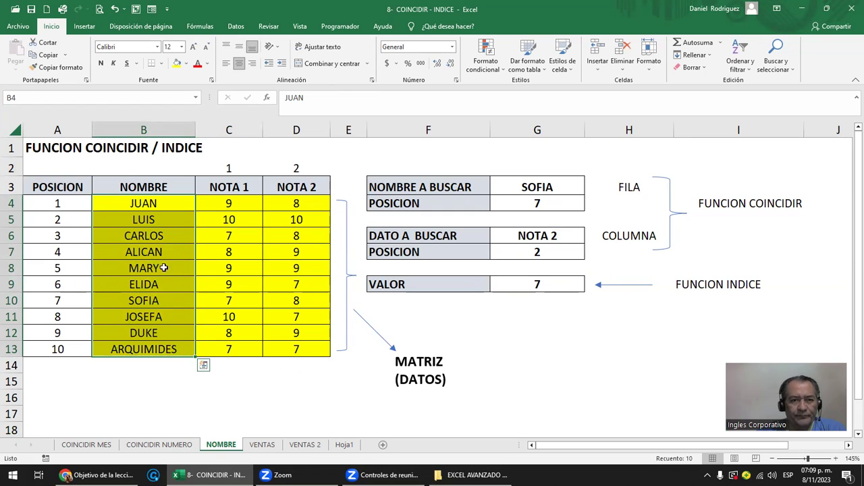
pyautogui.click(226, 129)
pyautogui.moveTo(227, 129); pyautogui.dragTo(283, 130)
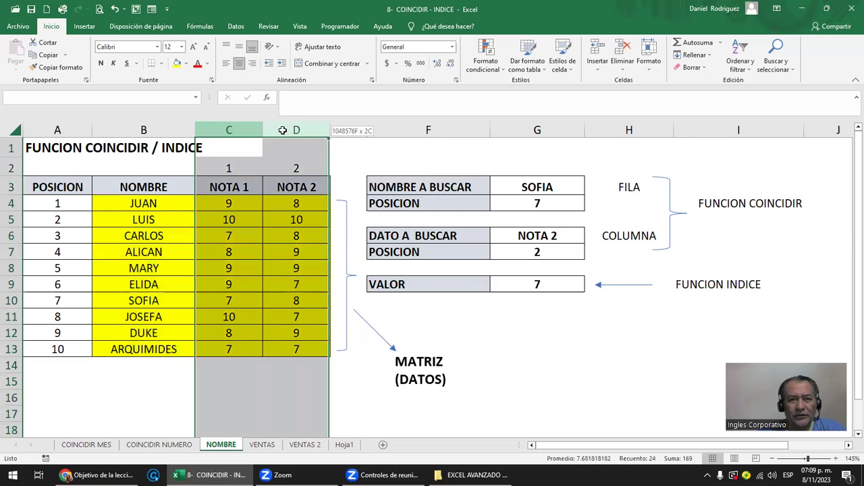
# Step: Rename the grade headers in C3 and D3 to ENERO and FEBRERO
pyautogui.click(235, 191)
pyautogui.write('enero')
pyautogui.press('BackSpace')
pyautogui.press('BackSpace')
pyautogui.press('BackSpace')
pyautogui.press('BackSpace')
pyautogui.press('BackSpace')
pyautogui.write('ENERO')
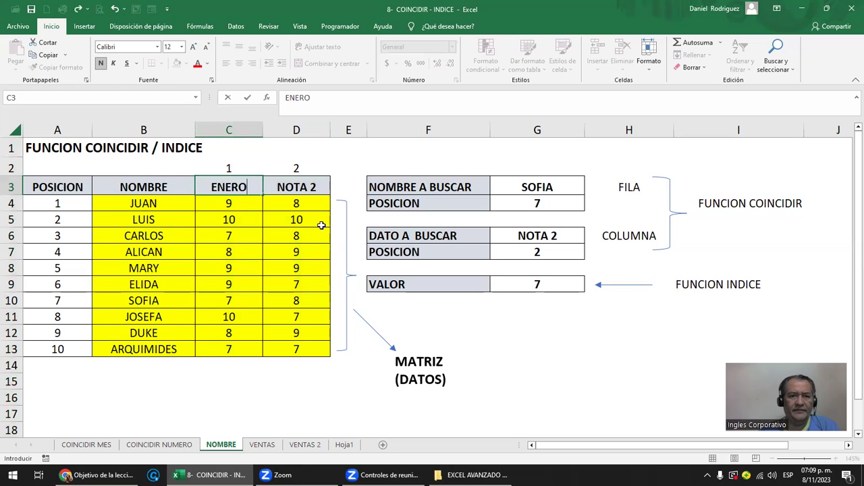
pyautogui.press('Tab')
pyautogui.write('FEBRERO')
pyautogui.press('Return')
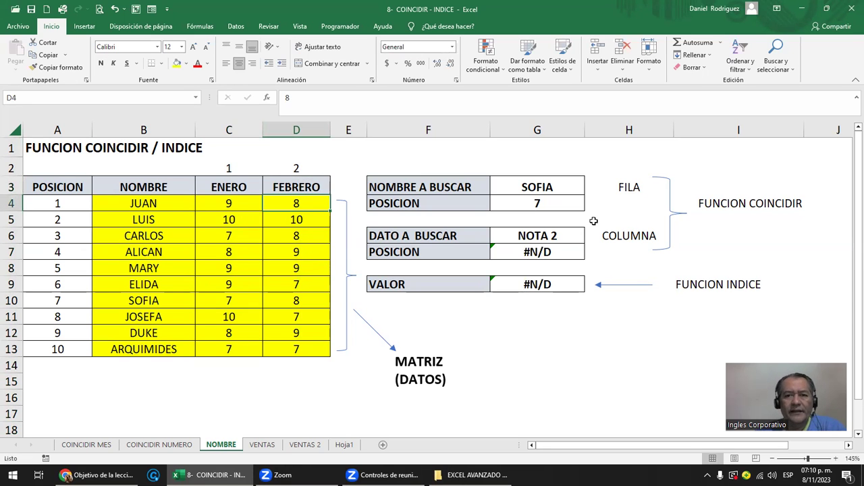
# Step: Clear the broken column-position formula in G7
pyautogui.click(570, 257)
pyautogui.press('Delete')
pyautogui.press('Down')
pyautogui.press('Down')
# Step: Clear the broken INDICE value formula, then point out SOFIA, the FILA label and SOFIA's table row
pyautogui.press('Delete')
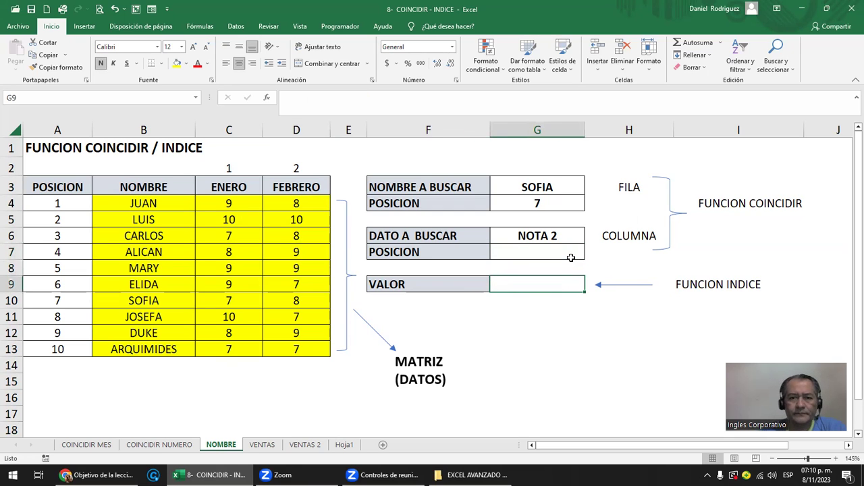
pyautogui.click(526, 191)
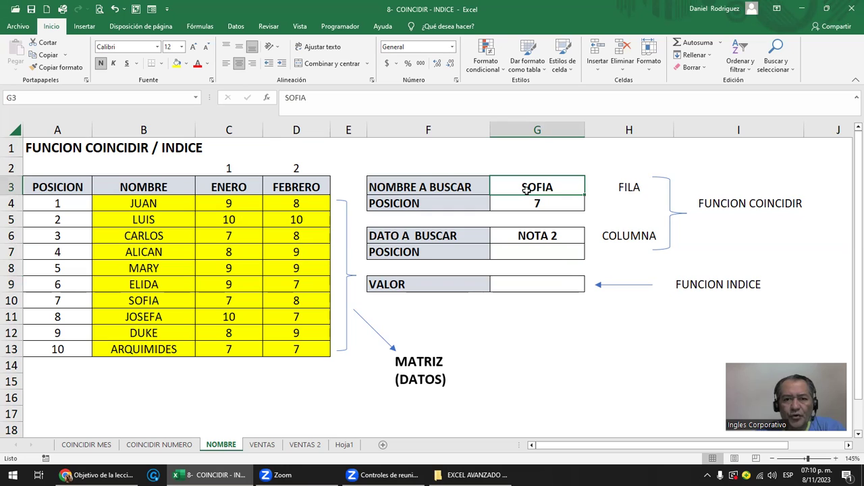
pyautogui.moveTo(153, 204); pyautogui.dragTo(152, 349)
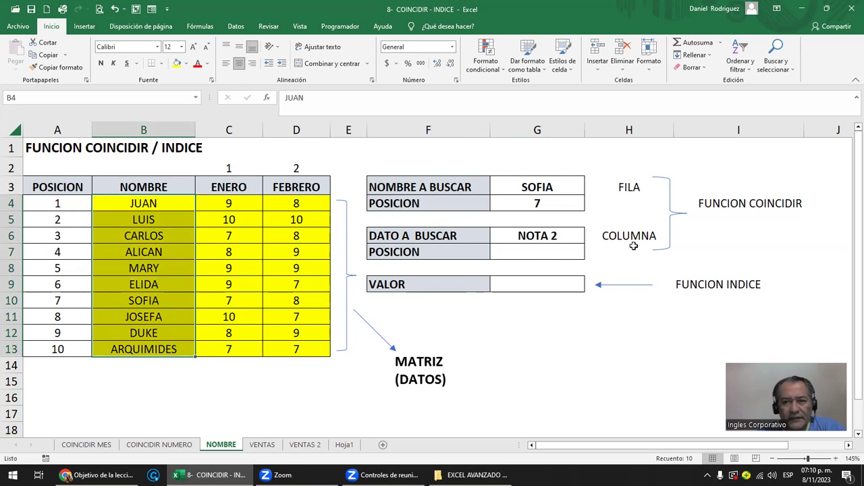
pyautogui.click(621, 188)
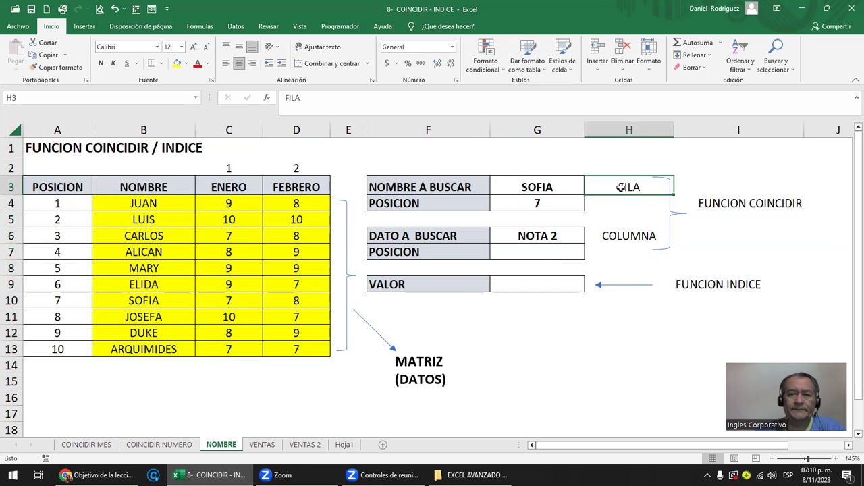
pyautogui.click(564, 193)
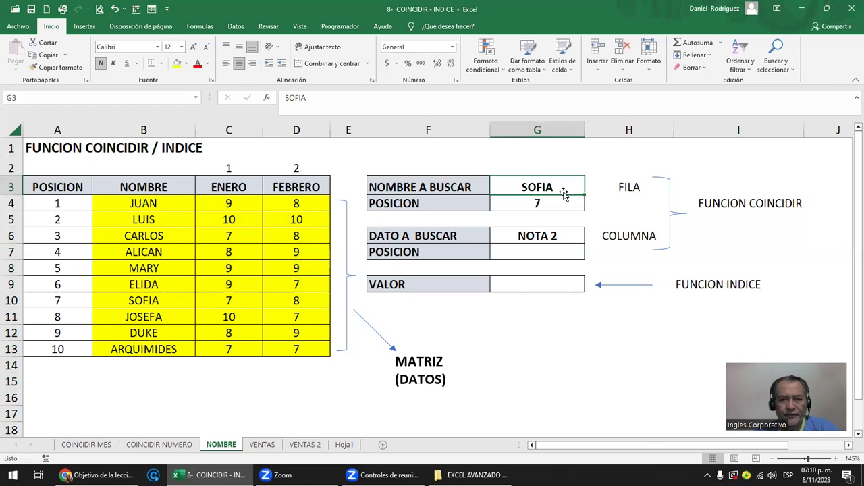
pyautogui.click(556, 203)
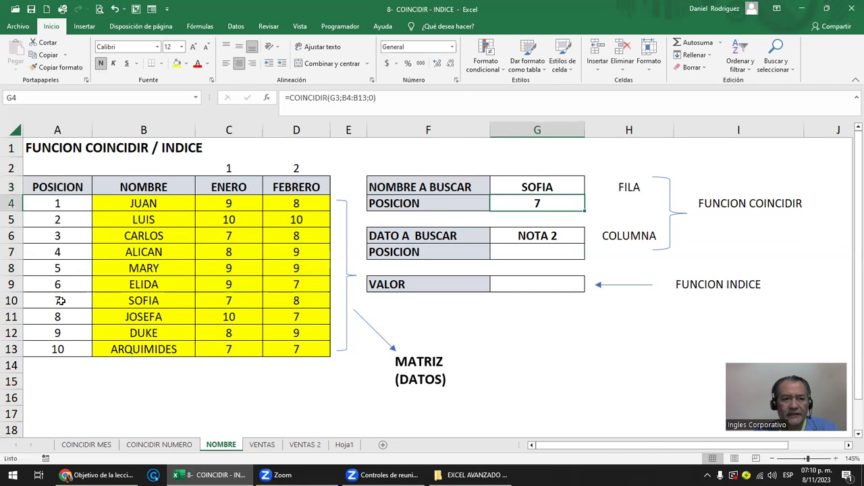
pyautogui.moveTo(59, 301); pyautogui.dragTo(277, 301)
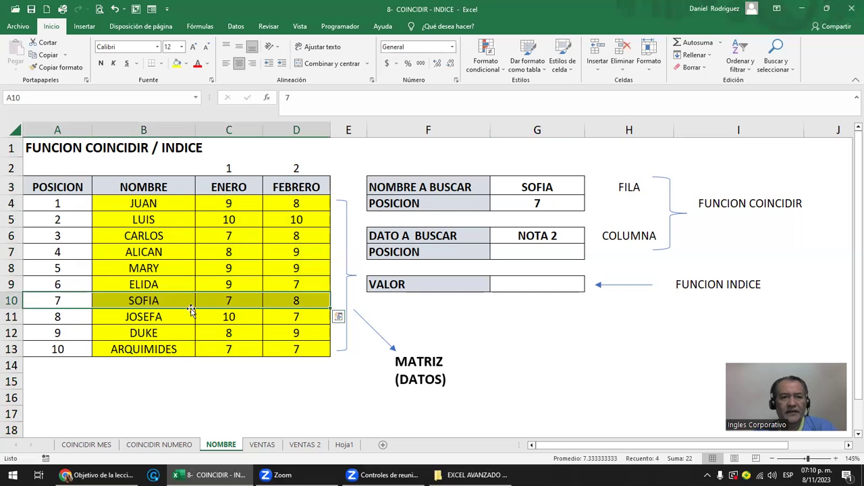
# Step: Replace NOTA 2 in G6 with ENERO as the data to search
pyautogui.click(553, 235)
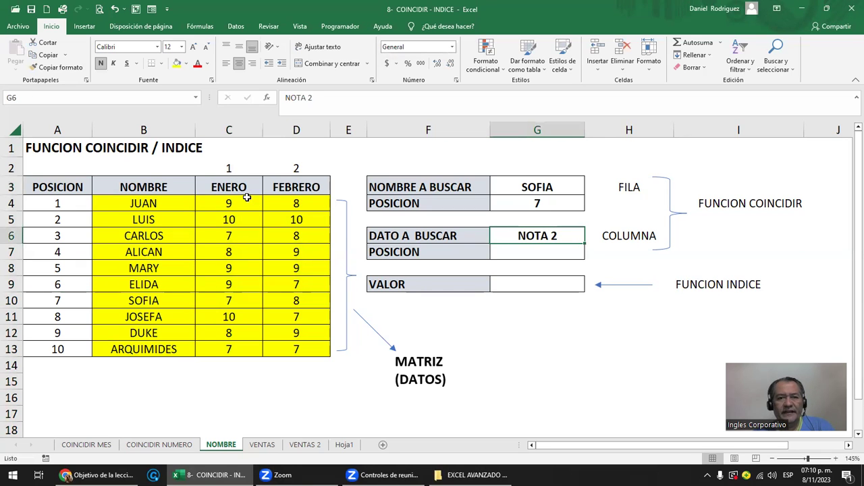
pyautogui.write('EROR')
pyautogui.press('BackSpace')
pyautogui.press('BackSpace')
pyautogui.press('BackSpace')
pyautogui.press('BackSpace')
pyautogui.write('ENERO')
pyautogui.press('Return')
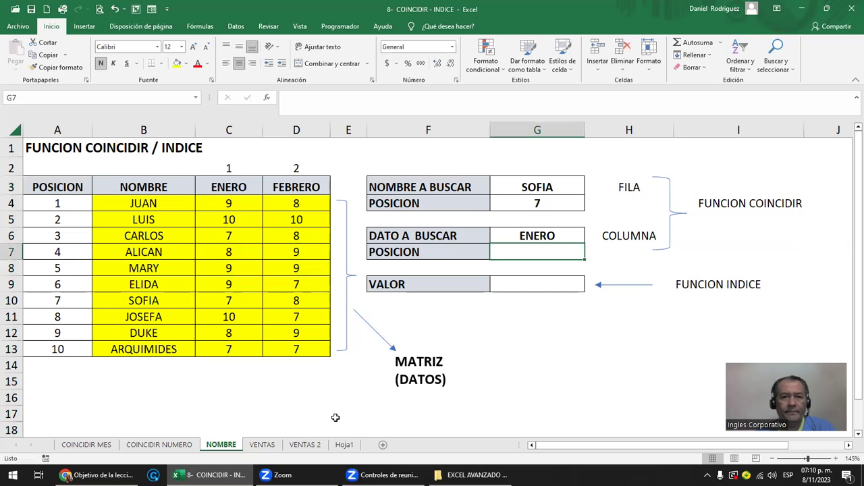
# Step: Highlight the ENERO and FEBRERO columns, the names column, and the COLUMNA and FILA labels
pyautogui.moveTo(217, 191); pyautogui.dragTo(315, 187)
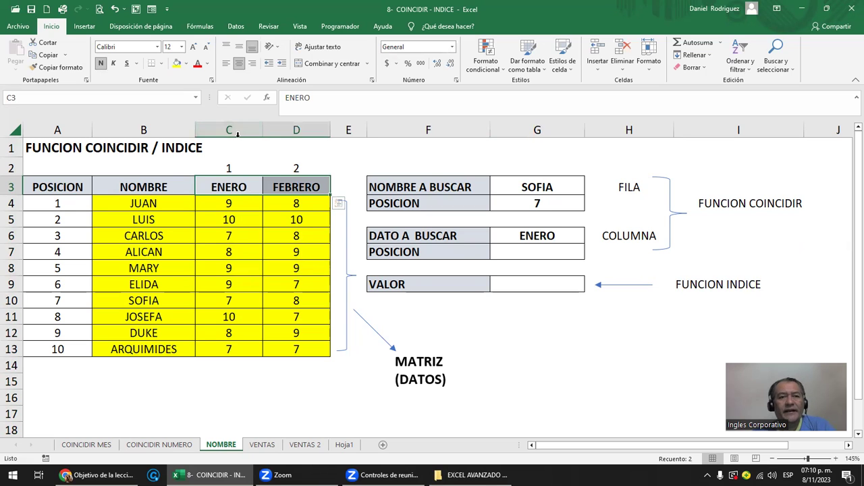
pyautogui.click(236, 123)
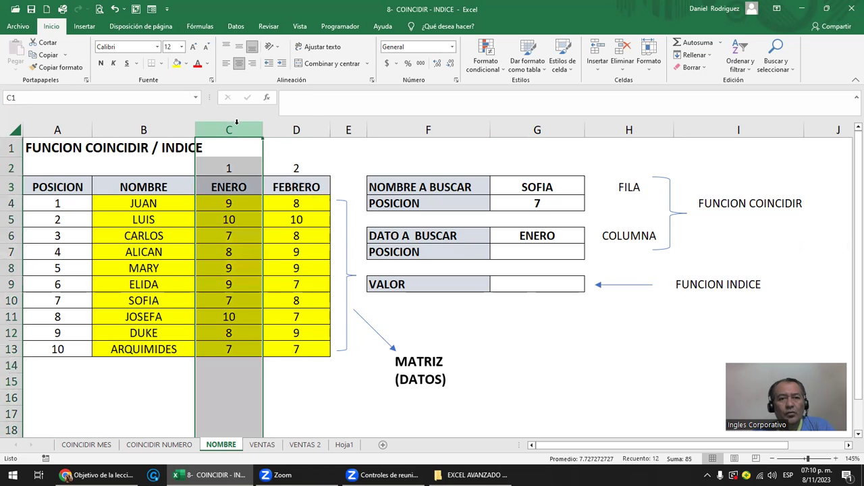
pyautogui.click(307, 130)
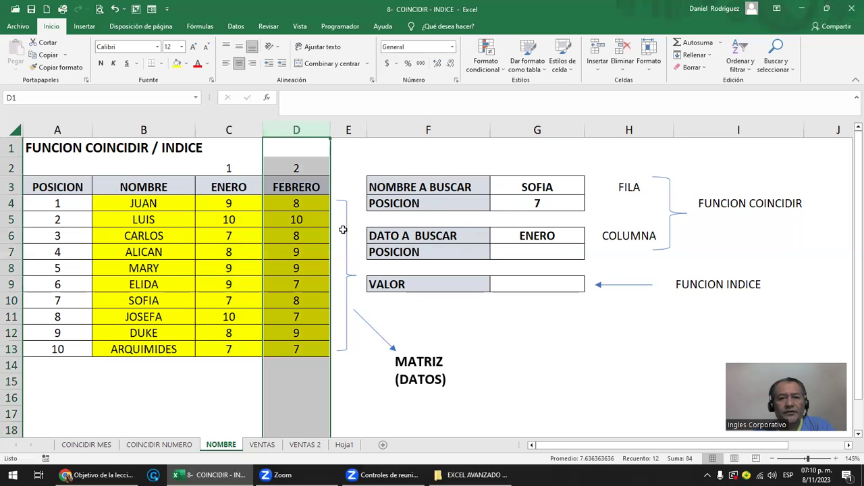
pyautogui.moveTo(227, 187); pyautogui.dragTo(304, 188)
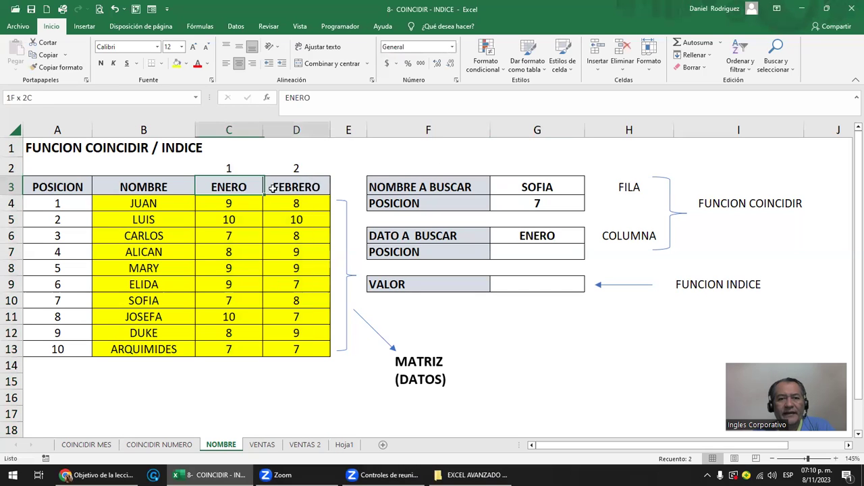
pyautogui.click(643, 236)
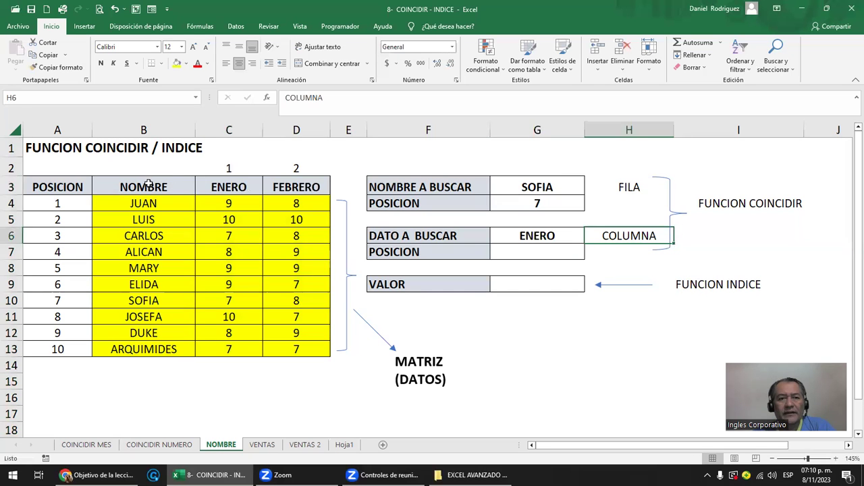
pyautogui.click(145, 129)
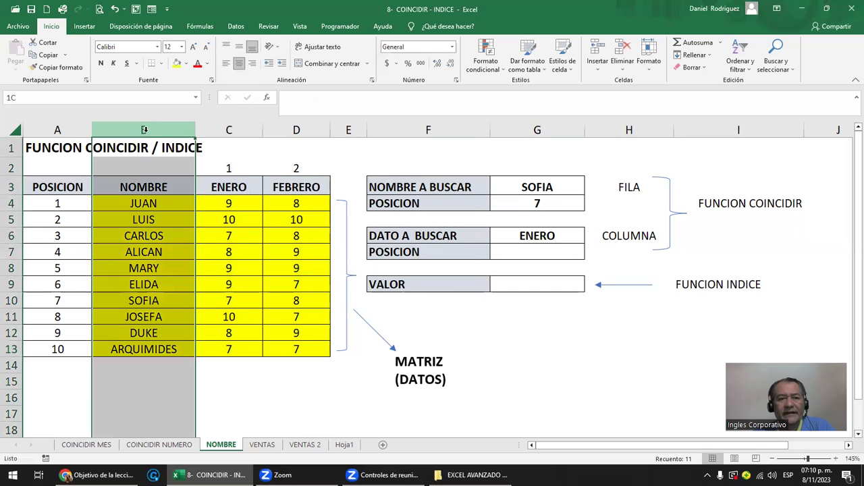
pyautogui.click(630, 188)
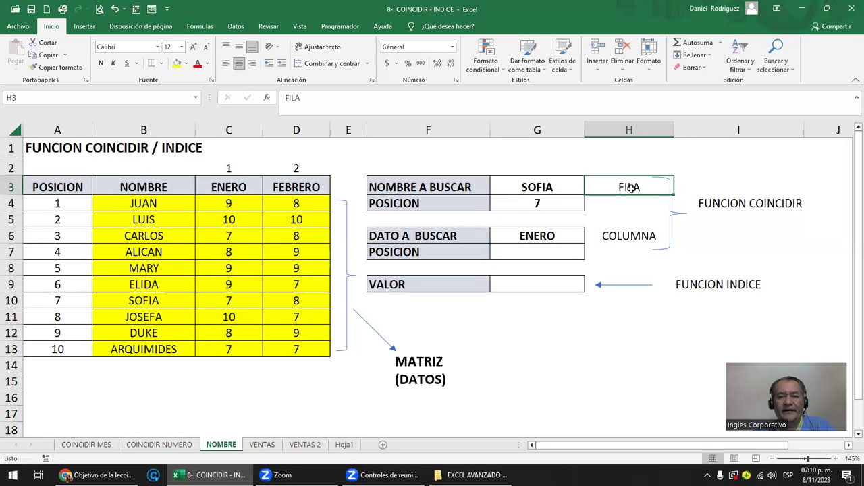
# Step: Delete the =COINCIDIR(G3;B4:B13;0) row-position formula from G4
pyautogui.click(544, 251)
pyautogui.click(550, 201)
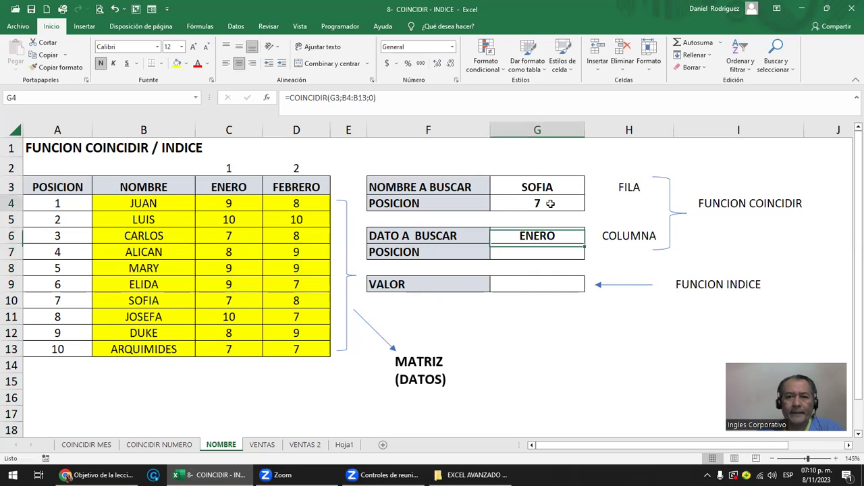
pyautogui.press('Delete')
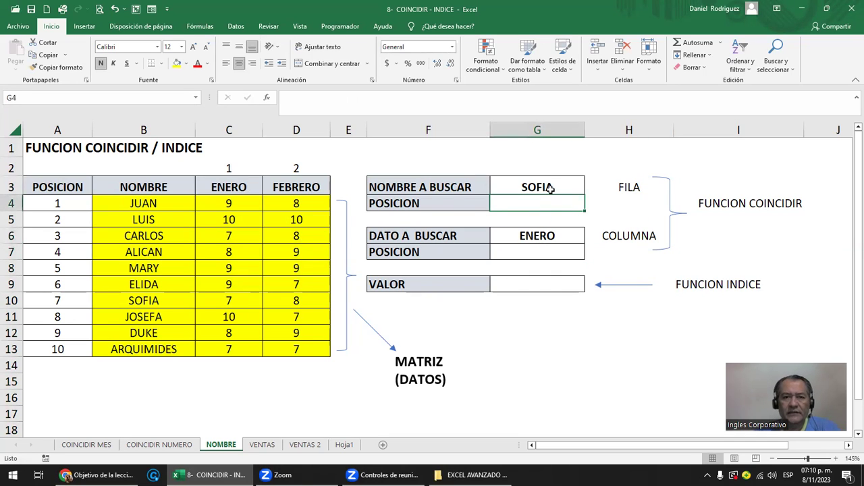
pyautogui.click(401, 187)
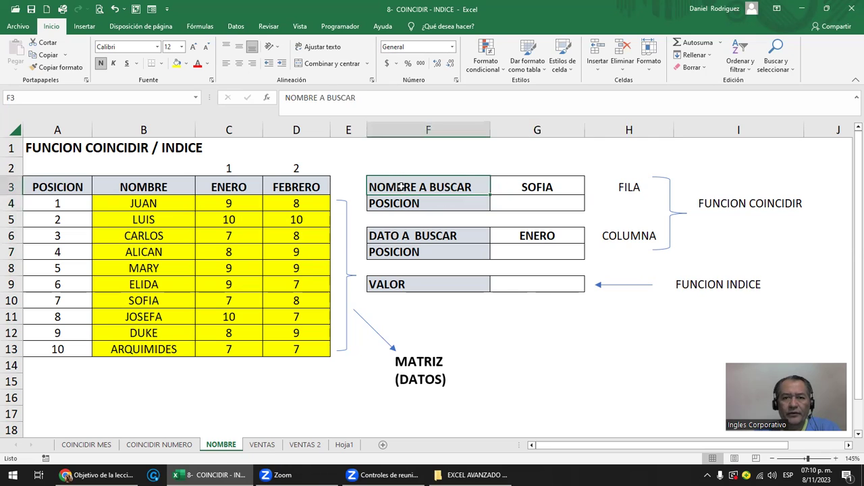
pyautogui.click(454, 241)
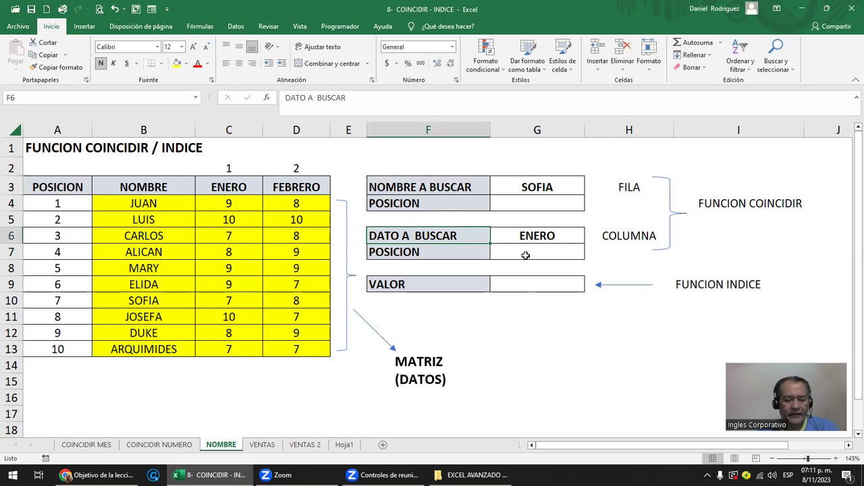
pyautogui.press('F2')
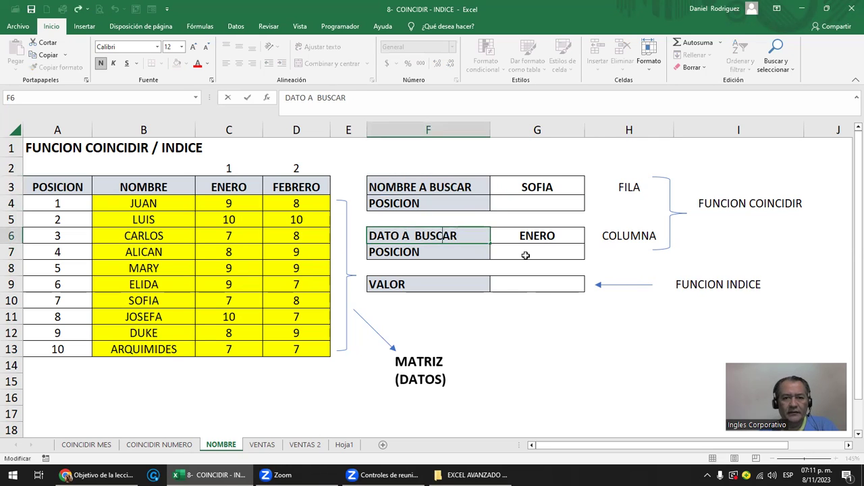
pyautogui.press('Home')
pyautogui.write('MES')
pyautogui.press('Delete')
pyautogui.press('Delete')
pyautogui.press('Delete')
pyautogui.press('Delete')
pyautogui.press('Return')
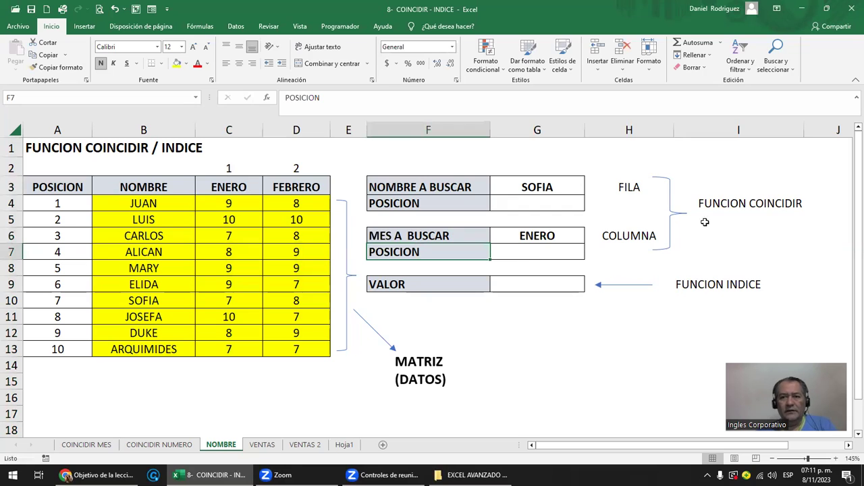
pyautogui.click(537, 238)
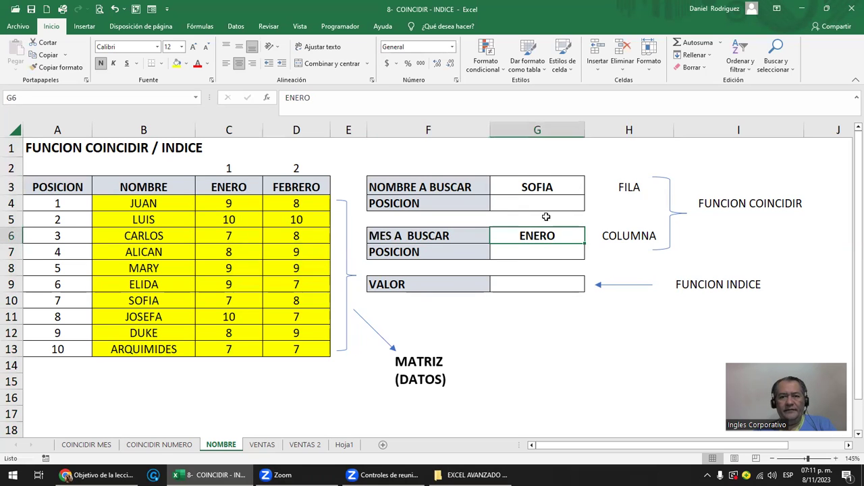
pyautogui.click(540, 188)
pyautogui.click(415, 202)
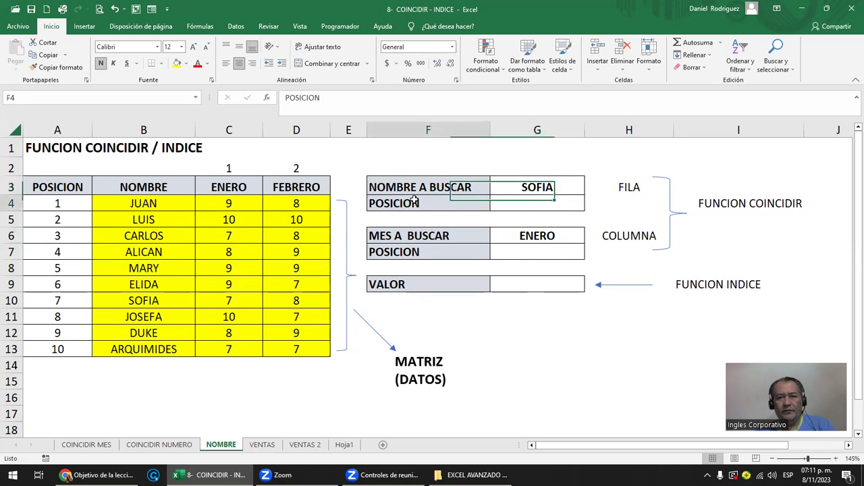
pyautogui.click(532, 194)
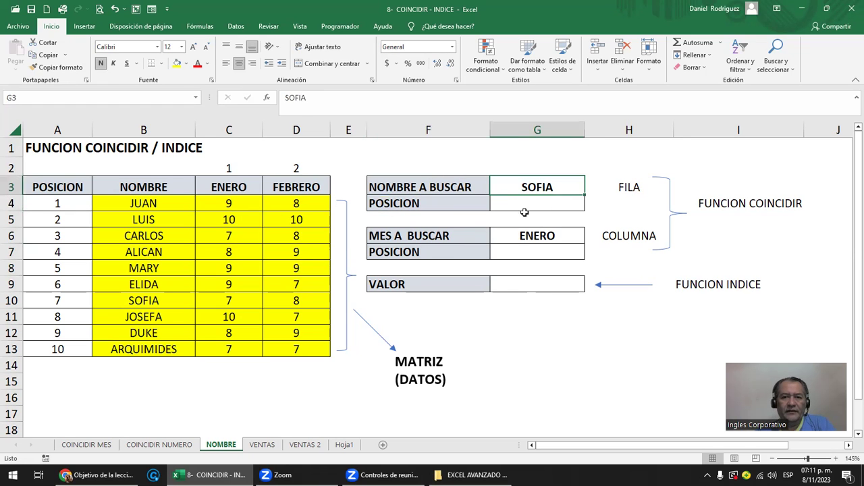
pyautogui.click(528, 202)
# Step: Enter =COINCIDIR(G3;B4:B13;0) in G4 so SOFIA's exact-match row position returns 7
pyautogui.write('=C')
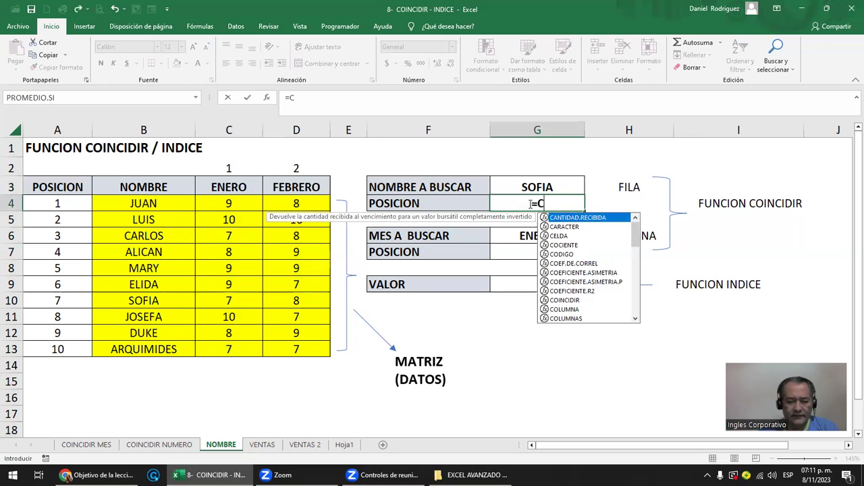
pyautogui.write('OIN')
pyautogui.press('Tab')
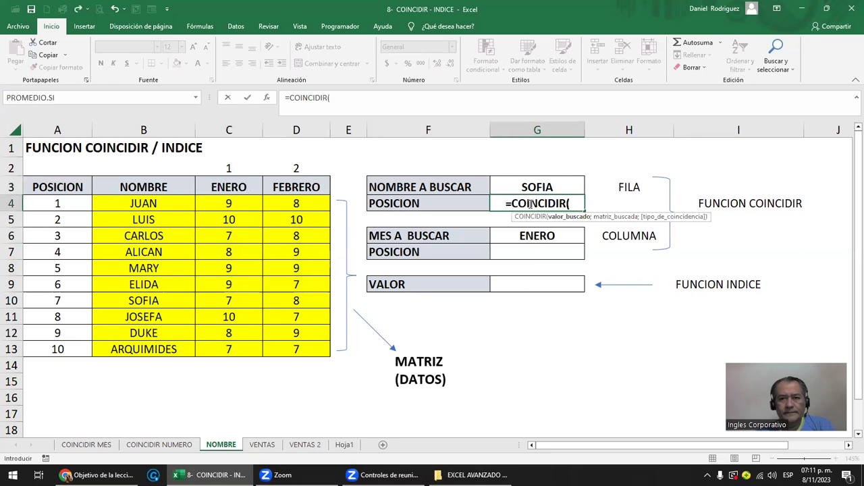
pyautogui.click(551, 188)
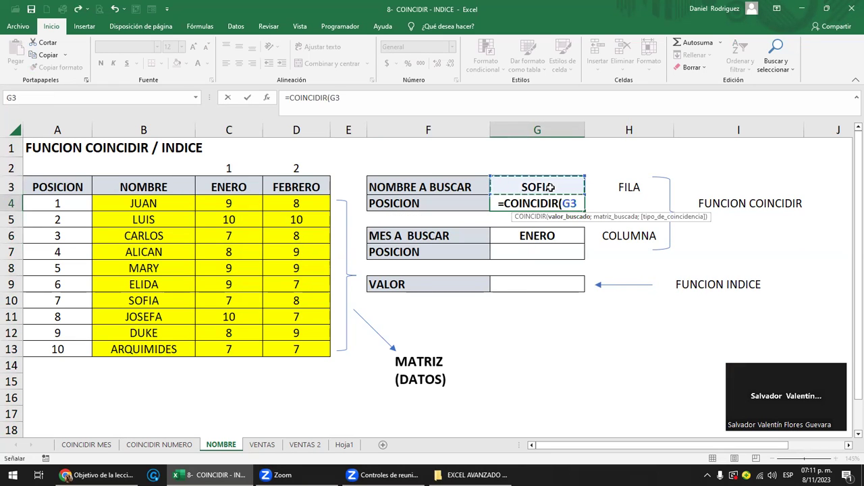
pyautogui.write(';')
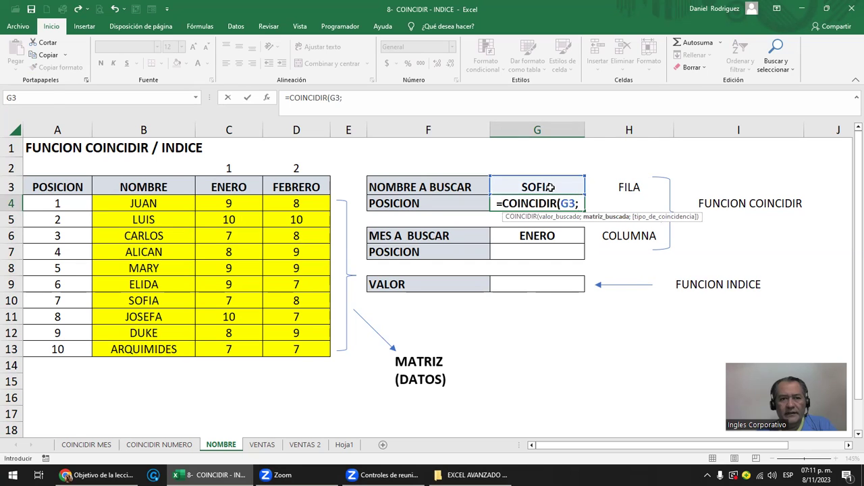
pyautogui.moveTo(145, 204); pyautogui.dragTo(153, 350)
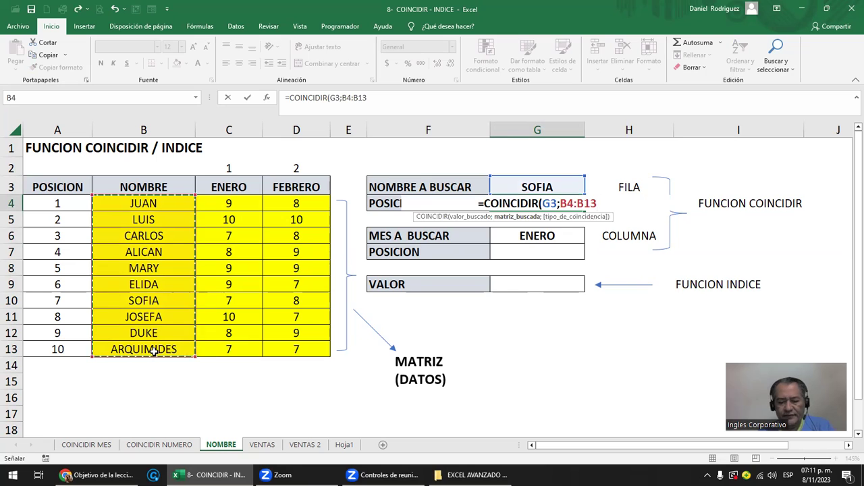
pyautogui.write(';')
pyautogui.press('Down')
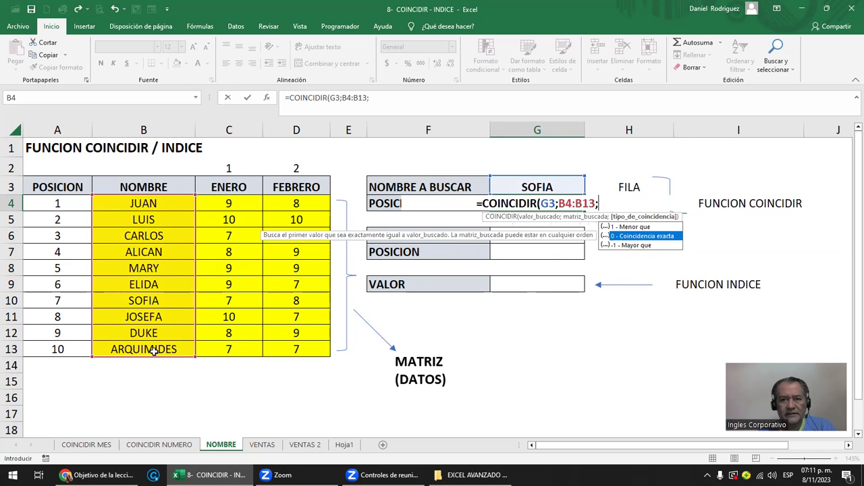
pyautogui.press('Tab')
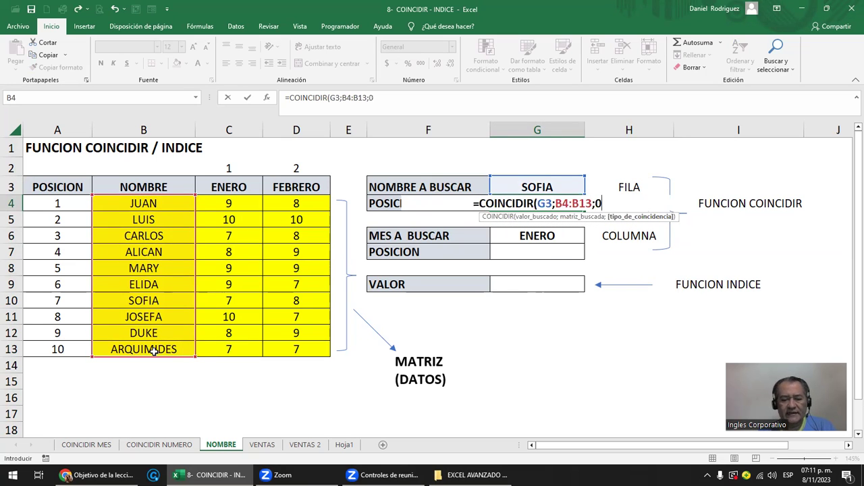
pyautogui.write(')')
pyautogui.press('Return')
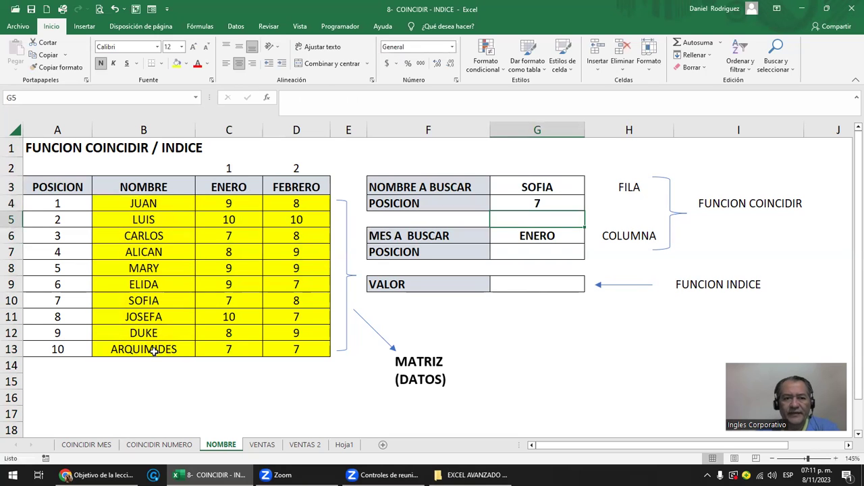
# Step: Change the searched name in G3 to CARLOS and point out his row at position 3
pyautogui.click(518, 193)
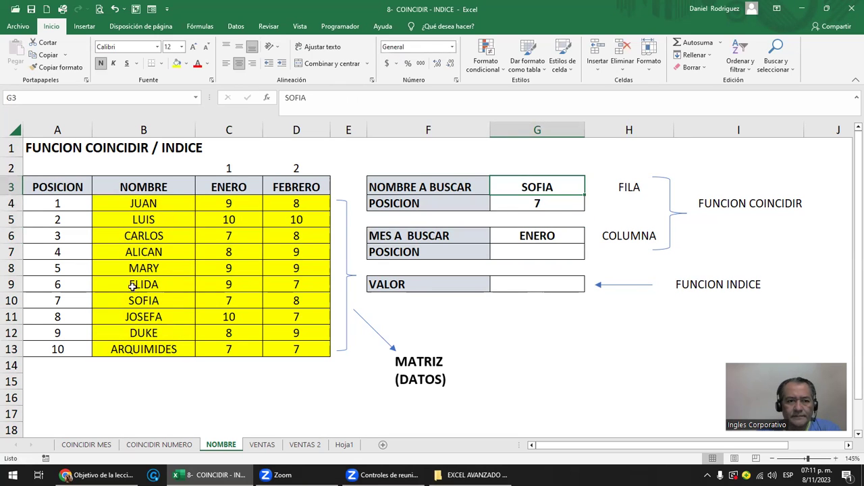
pyautogui.write('CARLOS')
pyautogui.press('Return')
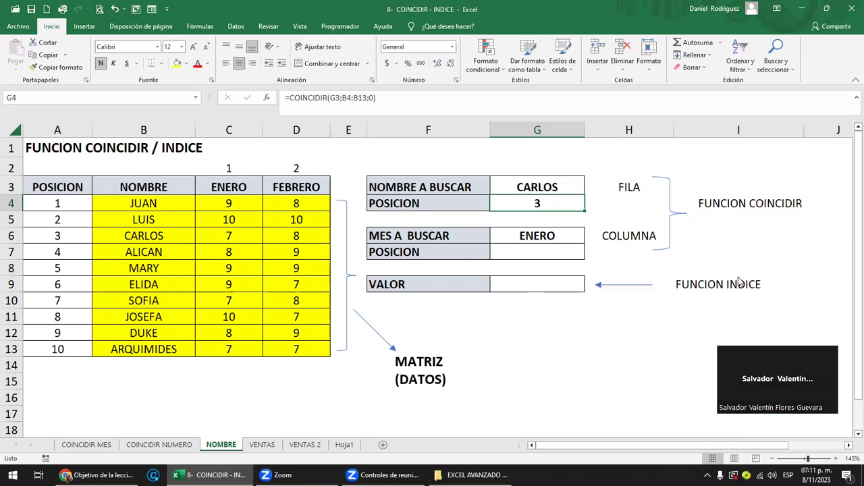
pyautogui.click(535, 188)
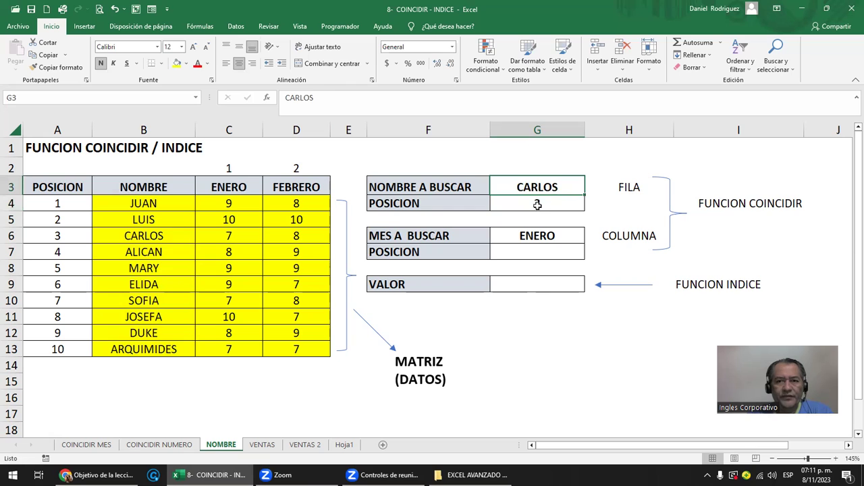
pyautogui.click(533, 203)
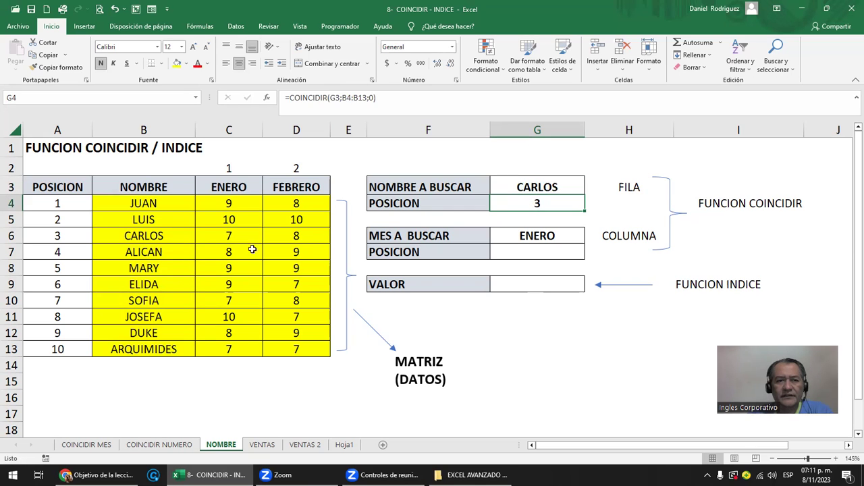
pyautogui.moveTo(62, 236); pyautogui.dragTo(128, 234)
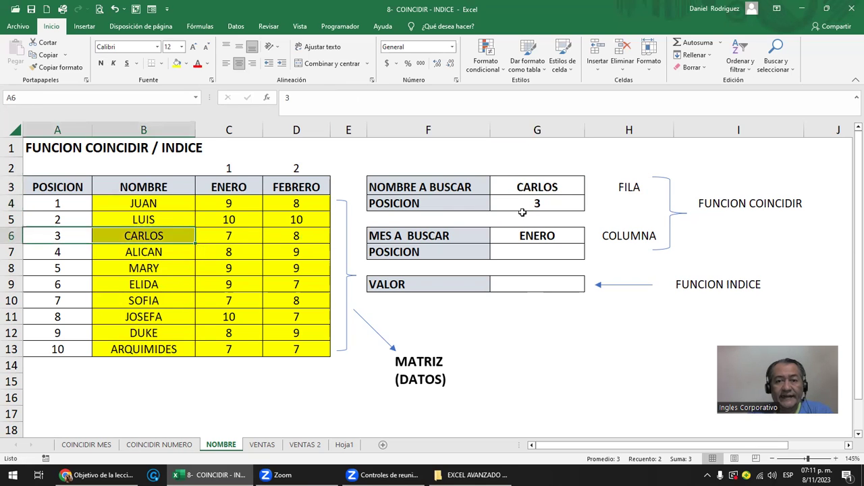
pyautogui.click(641, 189)
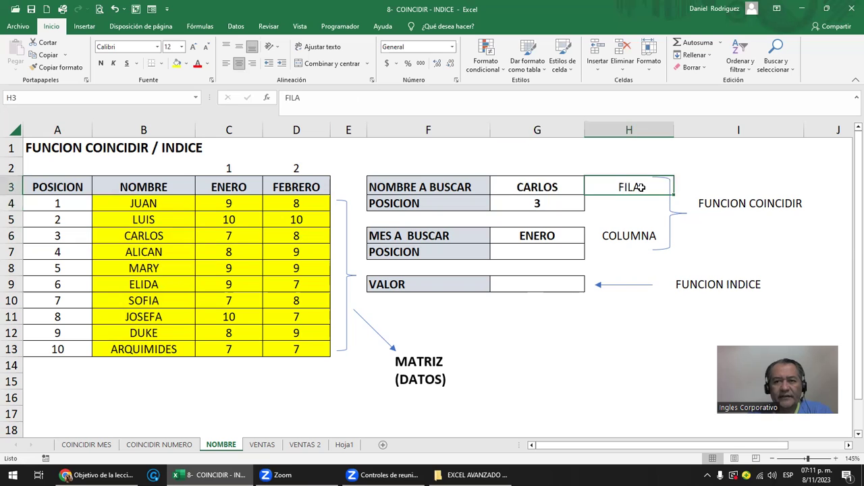
# Step: Point out month ENERO in G6 and the month columns C–D, then select G7
pyautogui.click(515, 253)
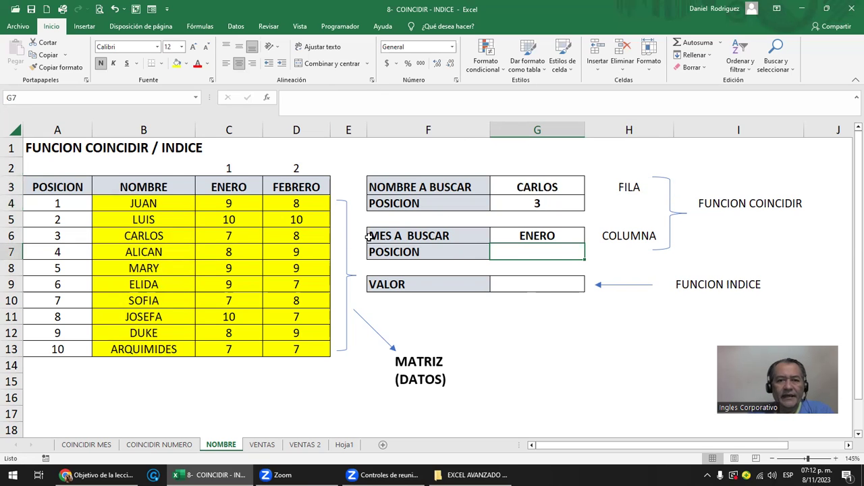
pyautogui.click(552, 236)
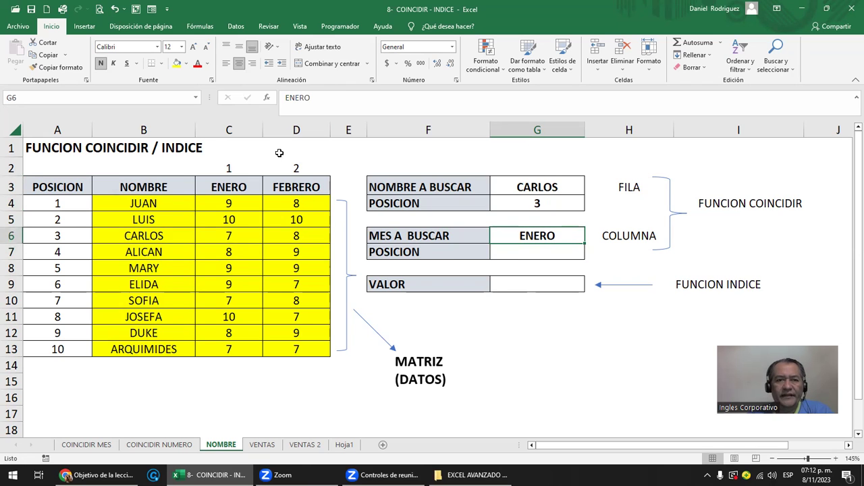
pyautogui.click(231, 131)
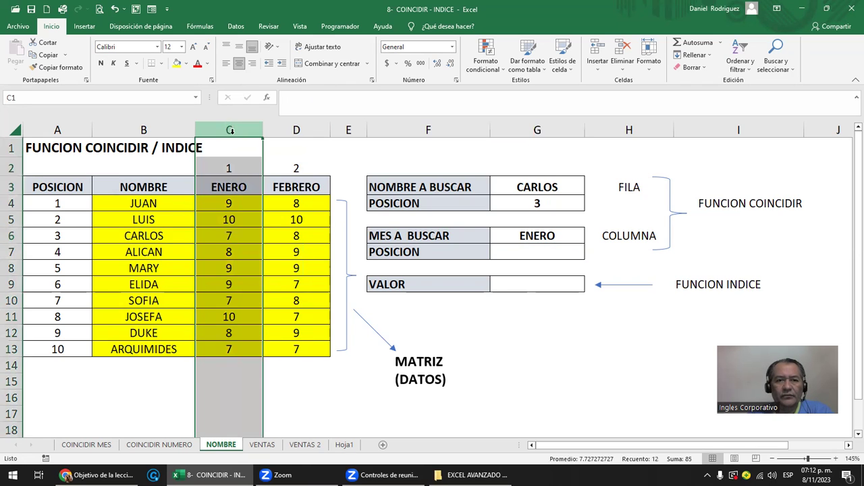
pyautogui.click(547, 236)
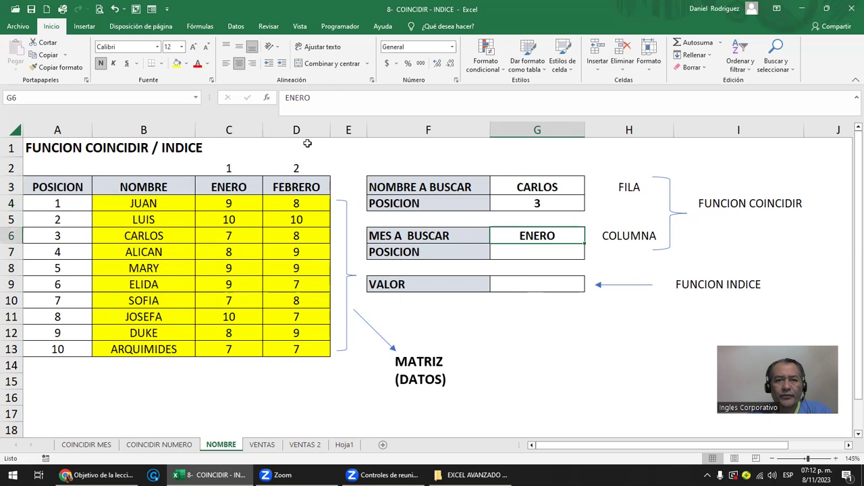
pyautogui.click(520, 253)
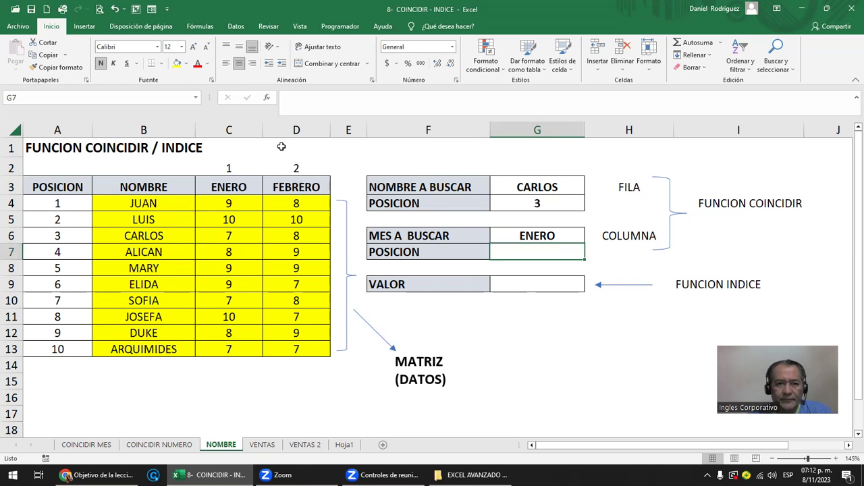
pyautogui.moveTo(231, 129); pyautogui.dragTo(290, 131)
pyautogui.moveTo(231, 130); pyautogui.dragTo(619, 156)
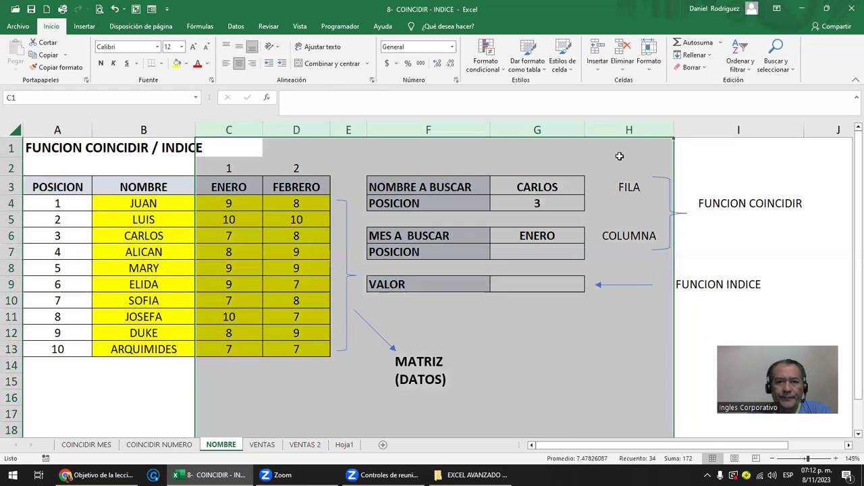
pyautogui.click(552, 235)
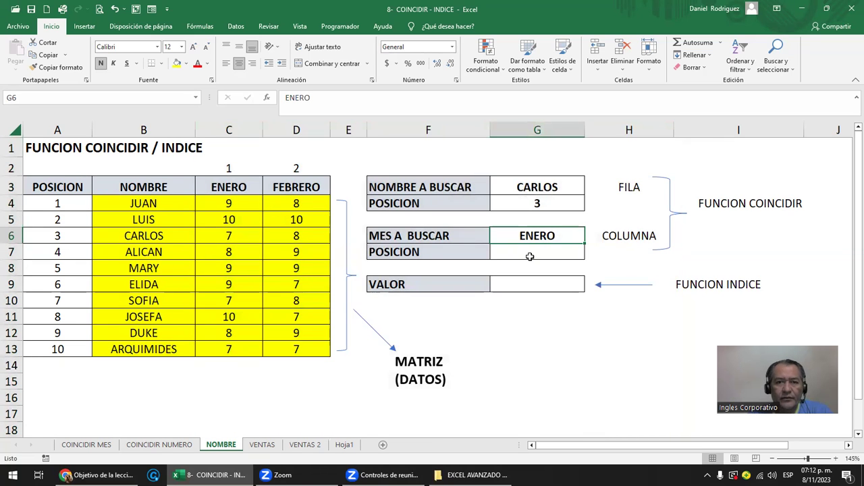
pyautogui.click(534, 254)
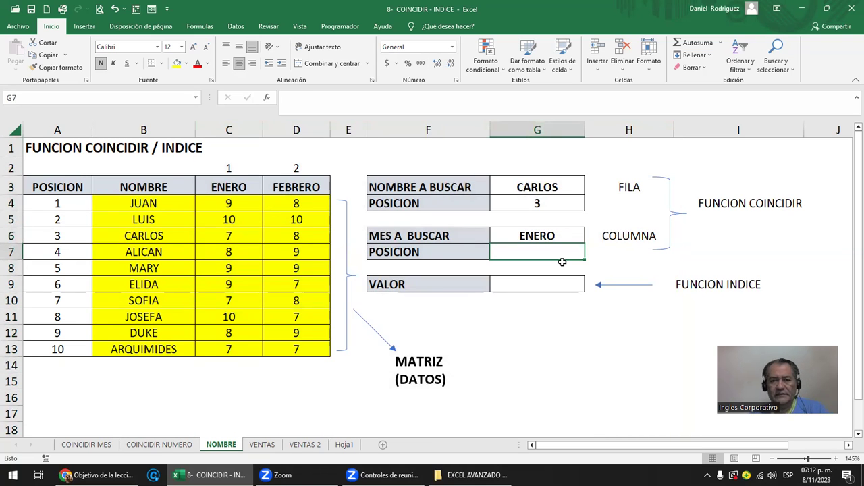
# Step: Enter =COINCIDIR(G6;C3:D3;0) in G7 to find ENERO's exact-match position among the month headers
pyautogui.write('=COIN')
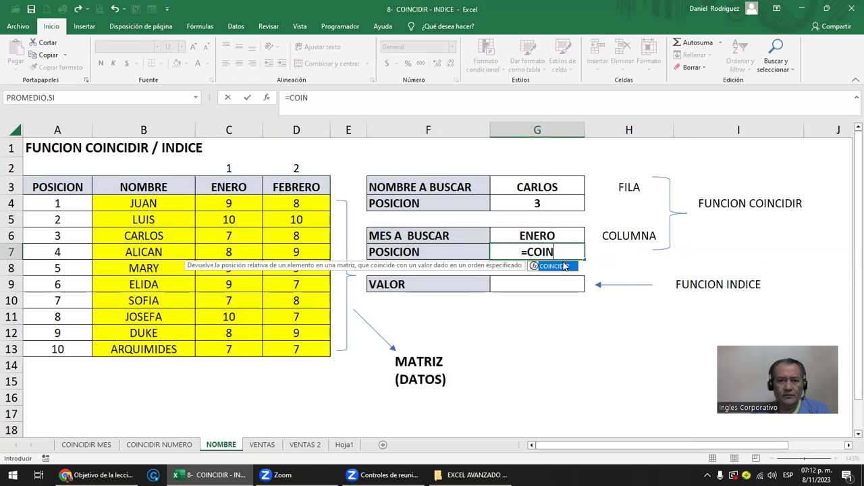
pyautogui.doubleClick(564, 266)
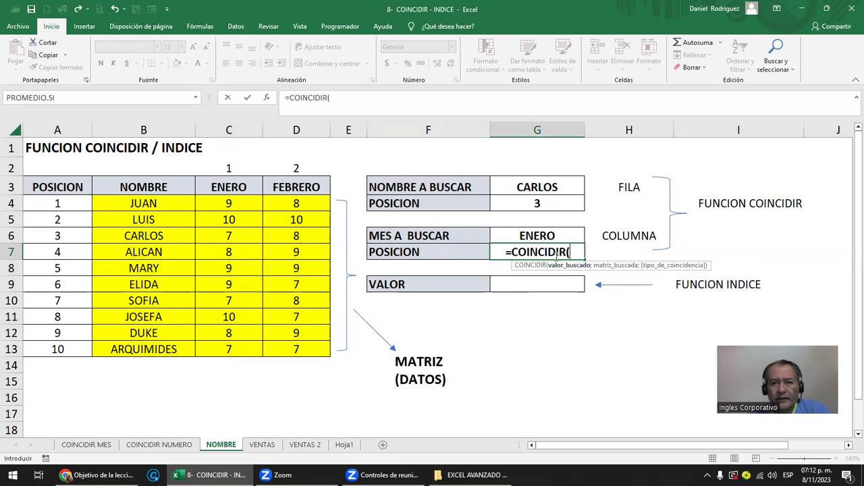
pyautogui.click(536, 233)
pyautogui.write(';')
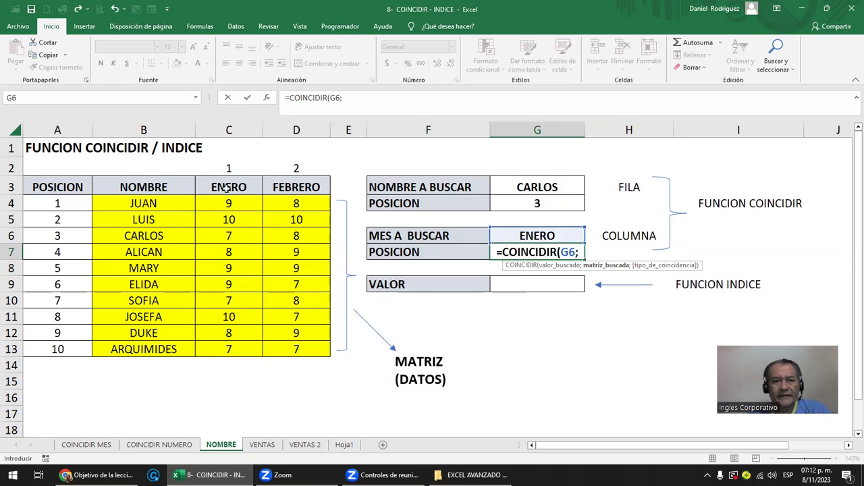
pyautogui.moveTo(216, 186); pyautogui.dragTo(300, 186)
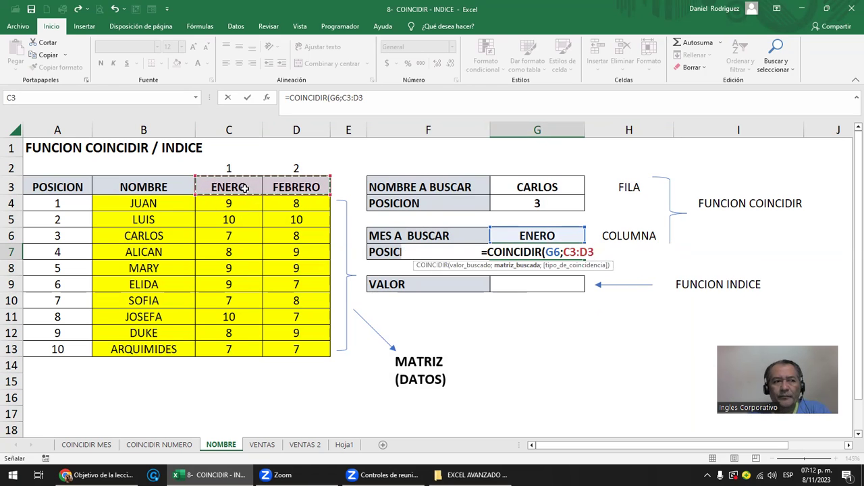
pyautogui.write(';')
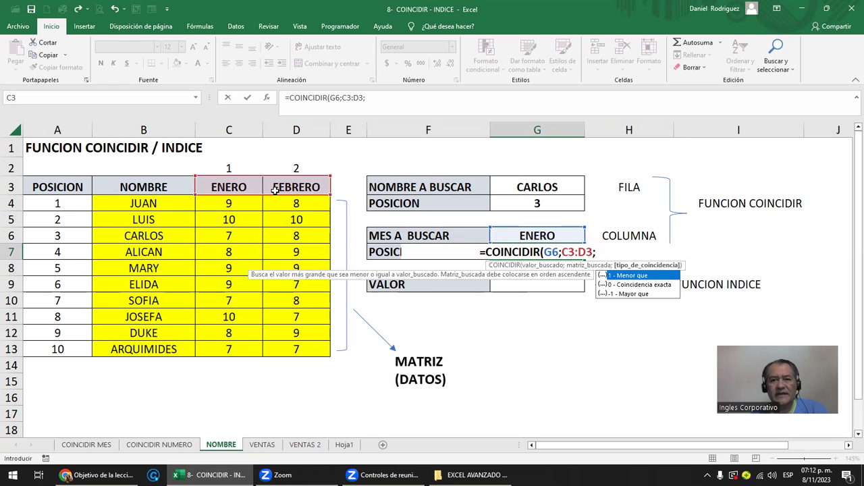
pyautogui.press('Down')
pyautogui.press('Tab')
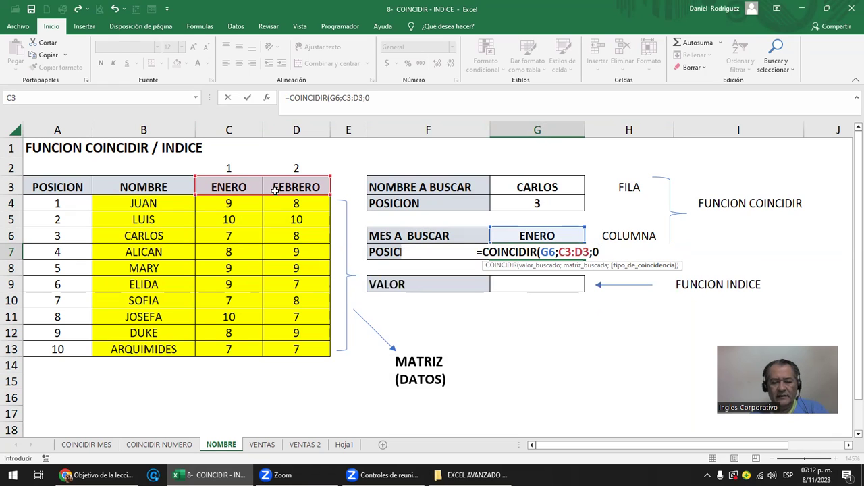
pyautogui.write(')')
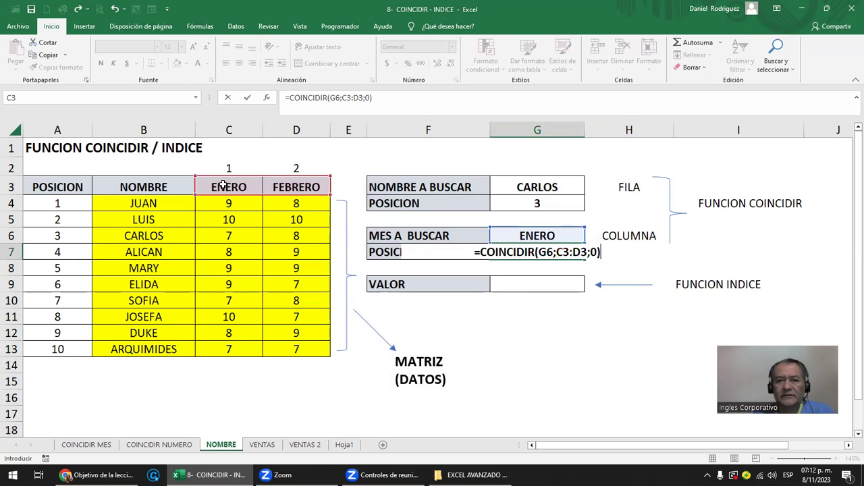
pyautogui.press('Return')
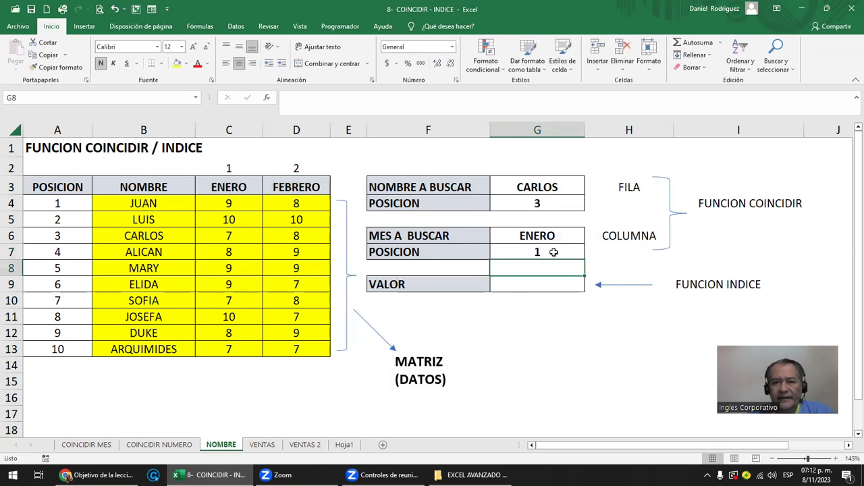
pyautogui.click(553, 251)
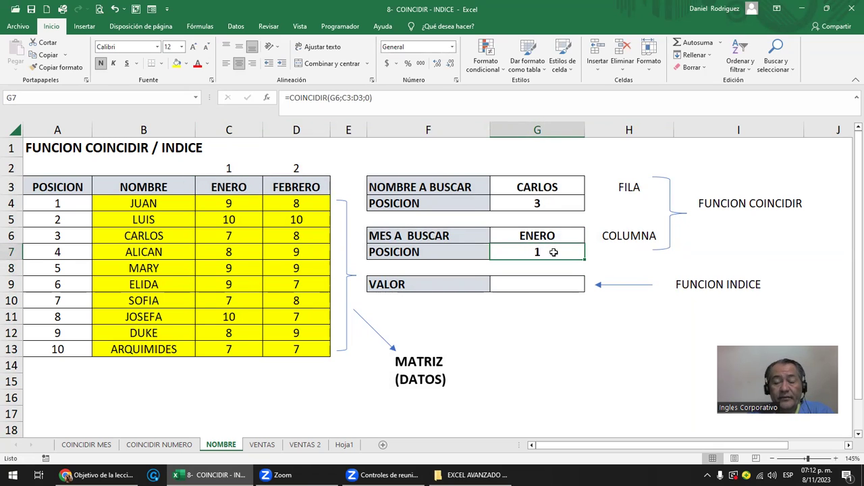
pyautogui.click(408, 286)
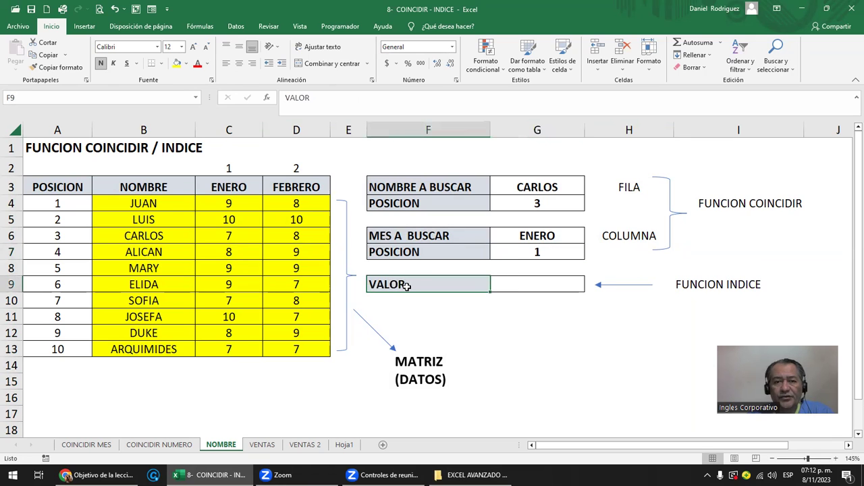
pyautogui.click(553, 187)
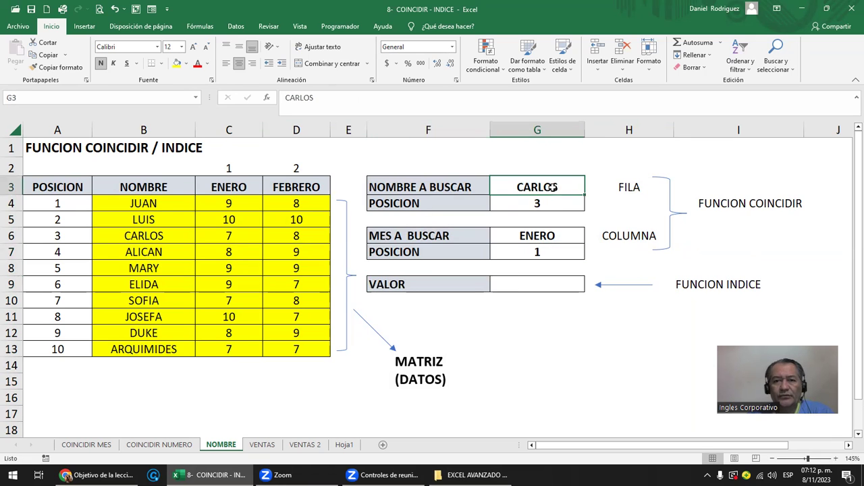
pyautogui.click(551, 251)
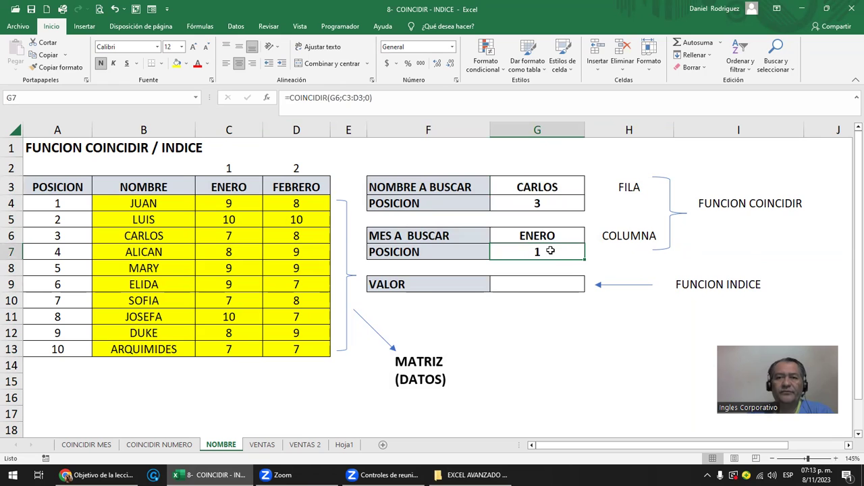
pyautogui.moveTo(544, 186); pyautogui.dragTo(544, 203)
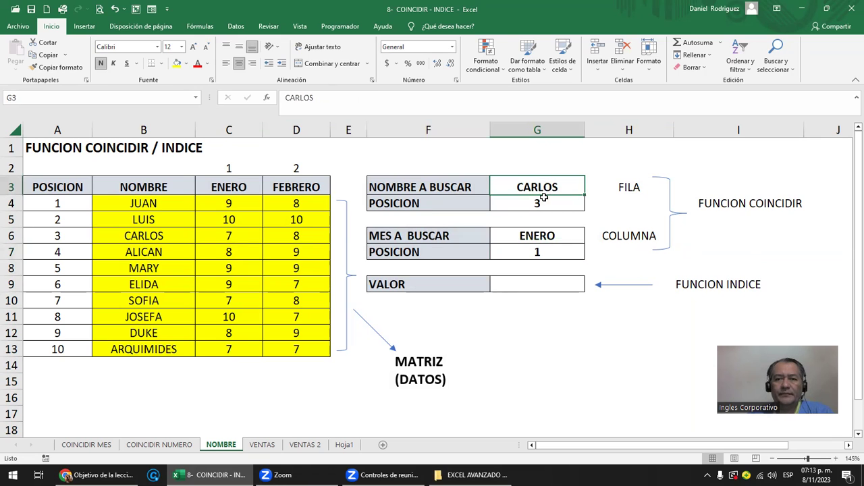
pyautogui.moveTo(537, 235); pyautogui.dragTo(537, 252)
pyautogui.click(512, 284)
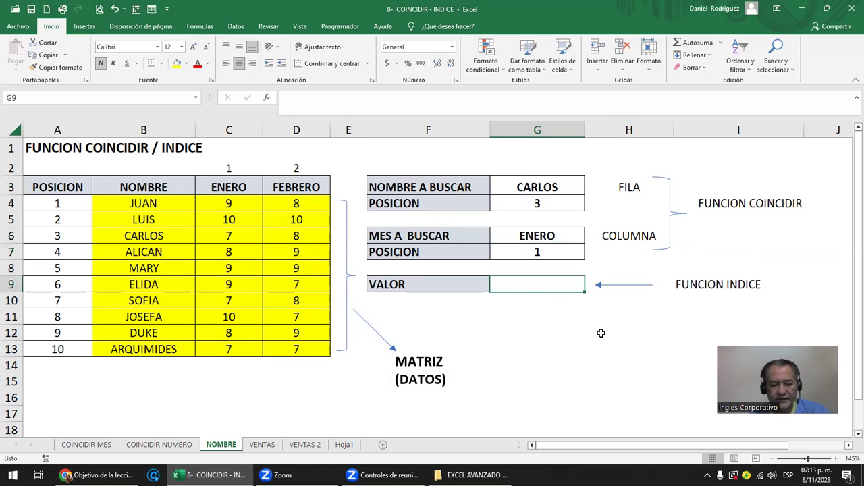
# Step: Enter =INDICE(C4:D13;G4;G7) in G9 to return the value at the looked-up row and column
pyautogui.write('=')
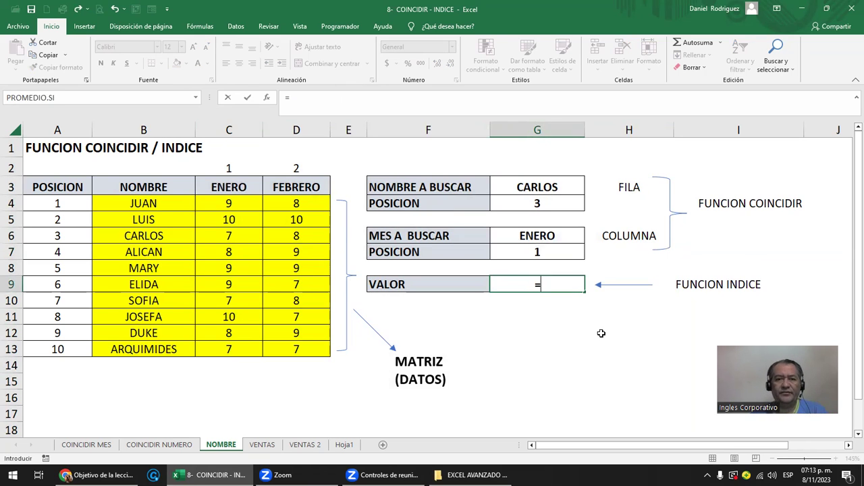
pyautogui.write('INDI')
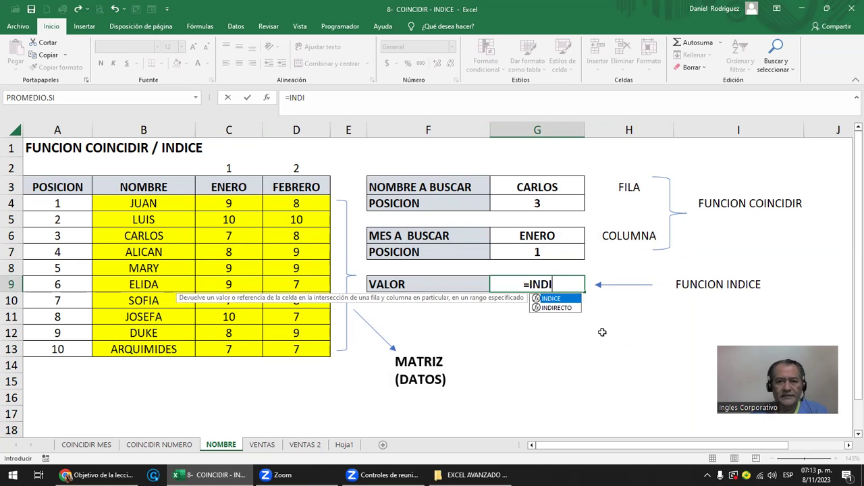
pyautogui.write('CE(')
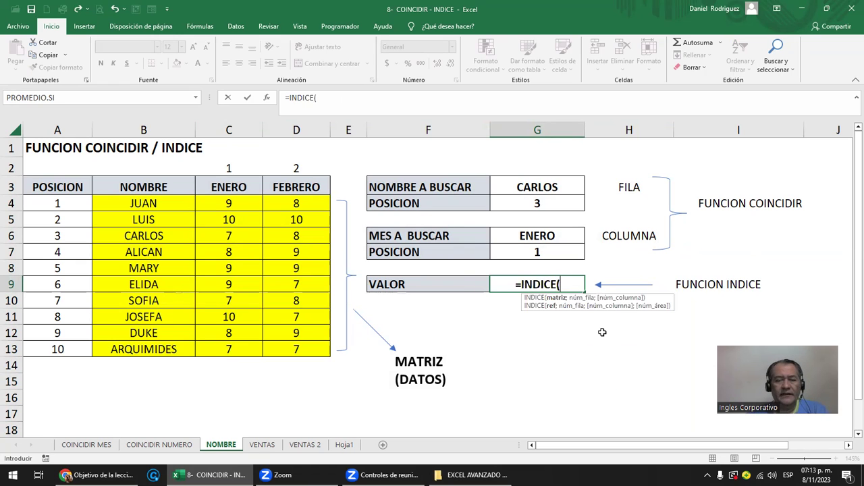
pyautogui.moveTo(221, 205); pyautogui.dragTo(308, 345)
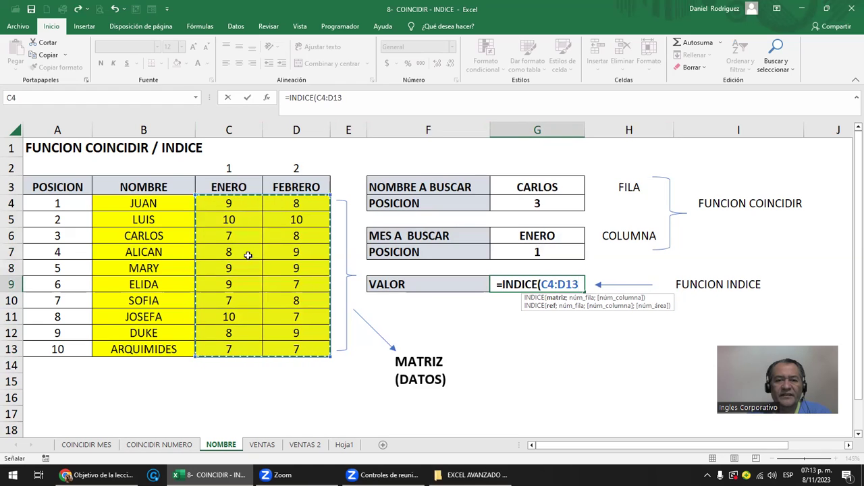
pyautogui.write(';')
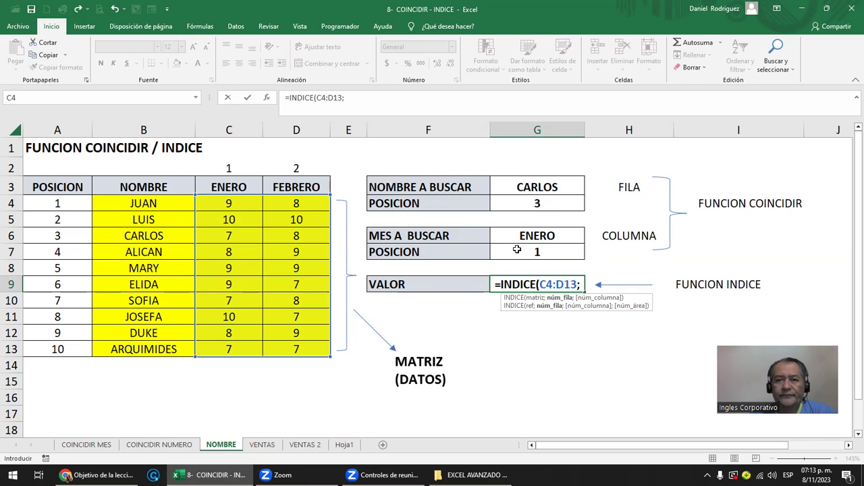
pyautogui.click(549, 201)
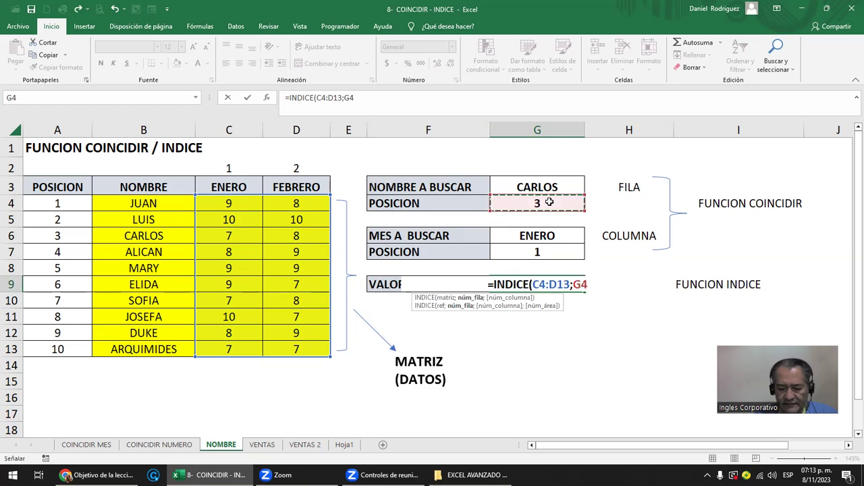
pyautogui.write(';')
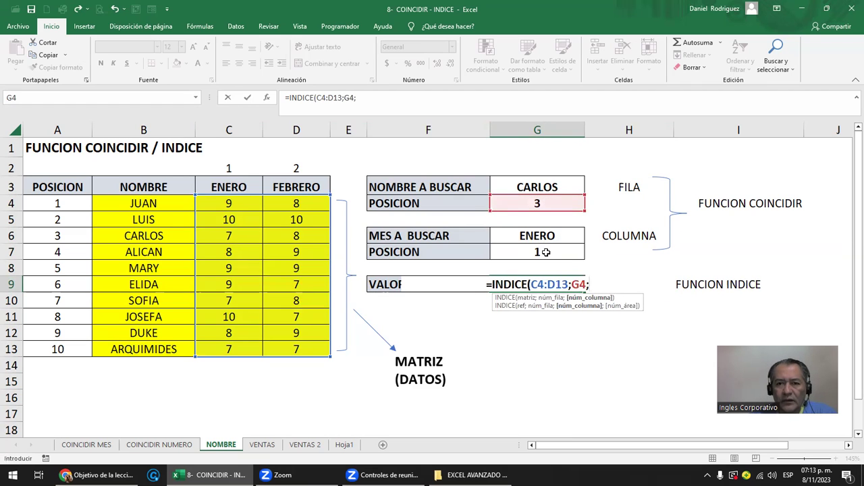
pyautogui.click(545, 252)
pyautogui.write(')')
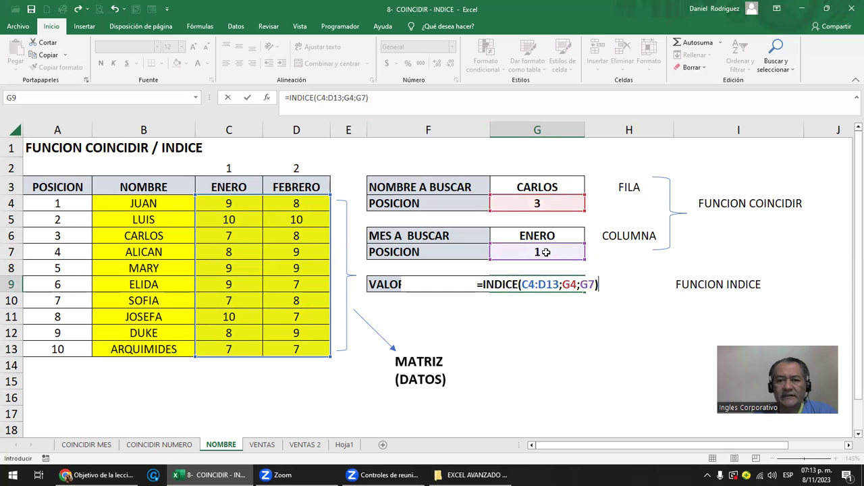
pyautogui.press('Return')
pyautogui.press('Up')
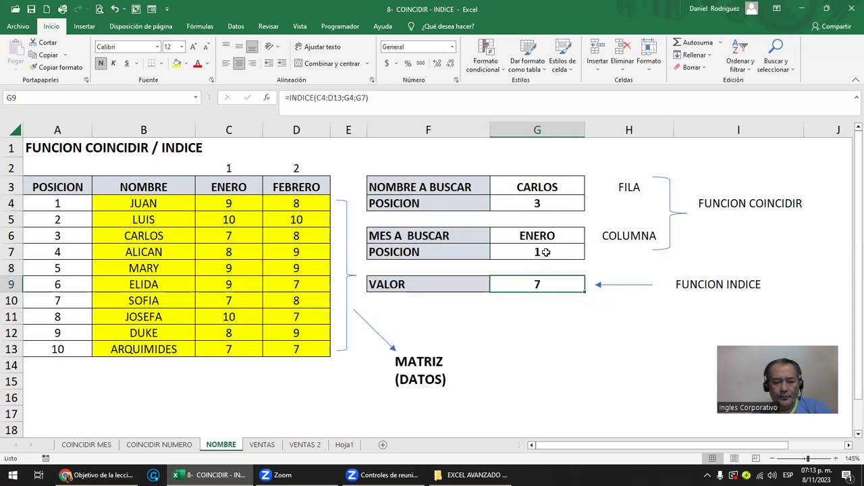
pyautogui.press('F2')
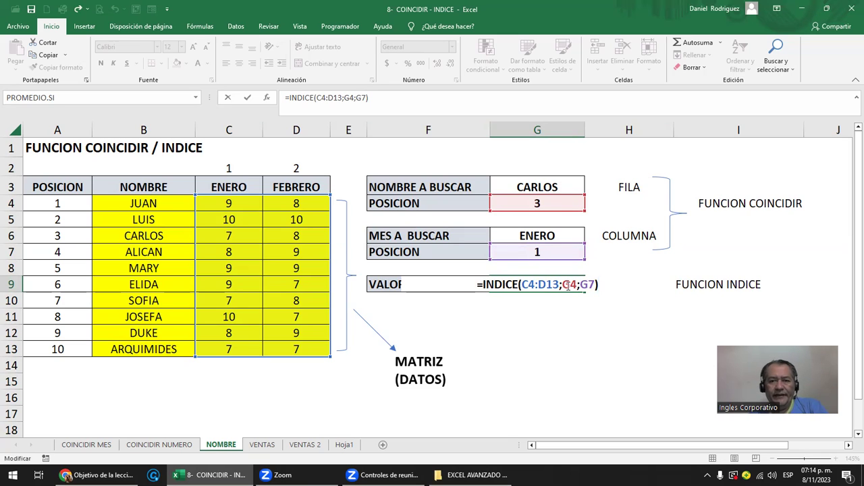
pyautogui.press('Return')
pyautogui.doubleClick(557, 202)
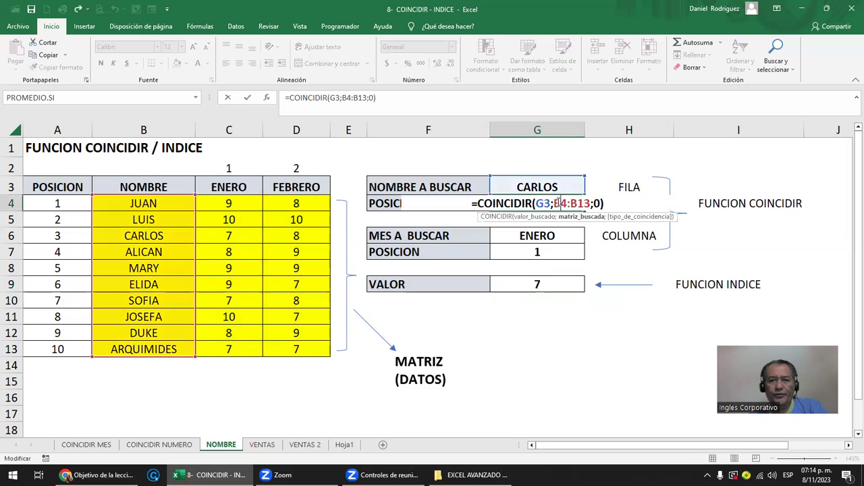
pyautogui.moveTo(473, 201); pyautogui.dragTo(608, 202)
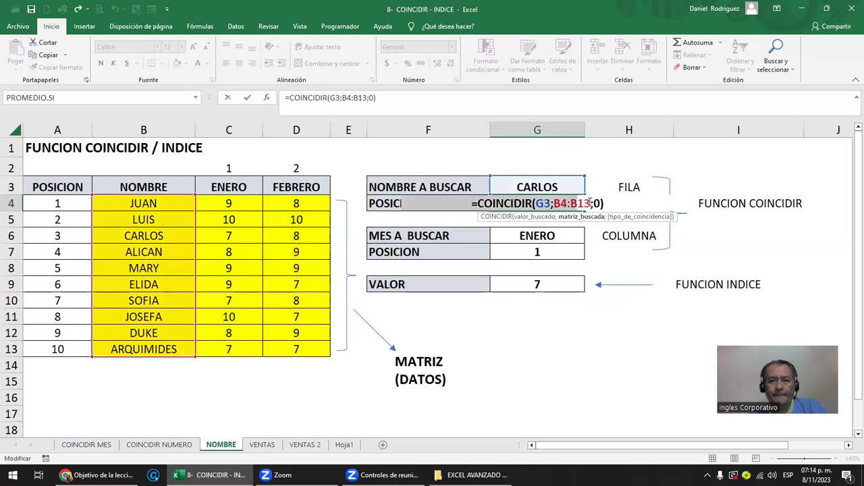
pyautogui.press('Escape')
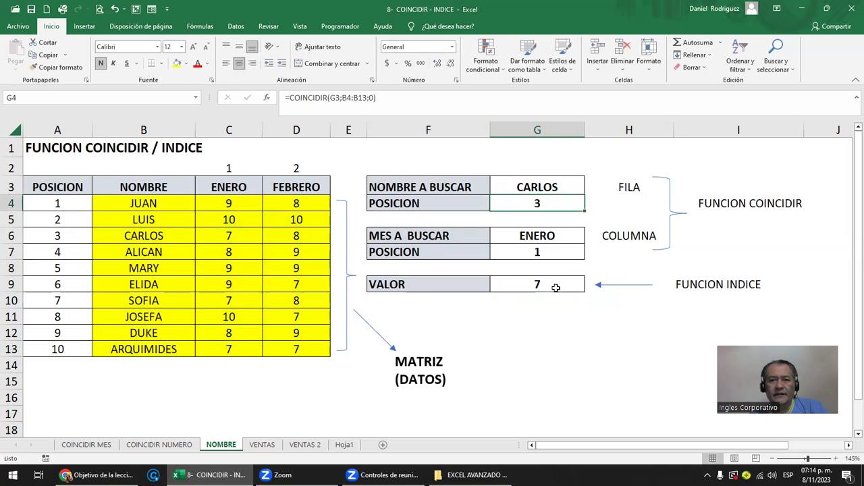
pyautogui.click(555, 284)
pyautogui.doubleClick(559, 281)
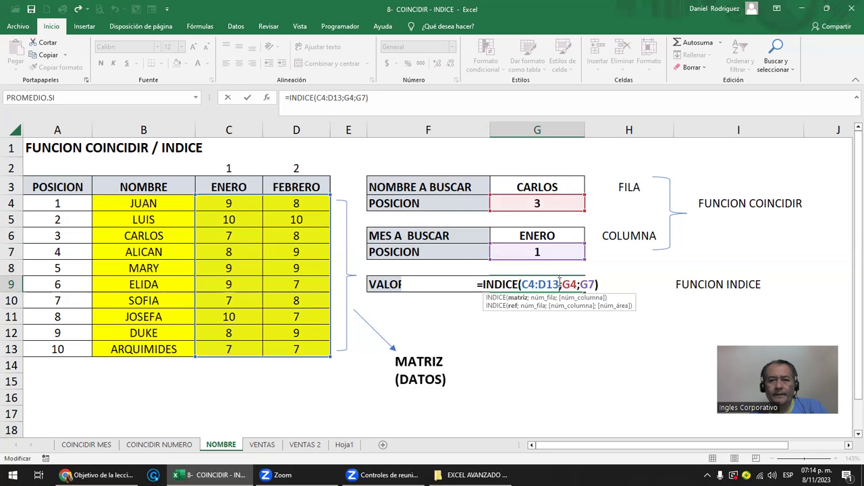
pyautogui.hotkey('ctrl', 'Return')
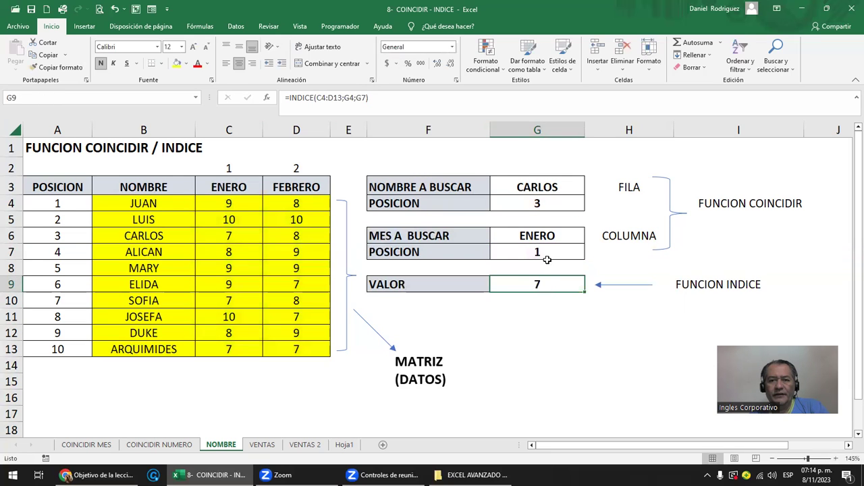
pyautogui.click(543, 252)
pyautogui.doubleClick(543, 253)
pyautogui.click(545, 315)
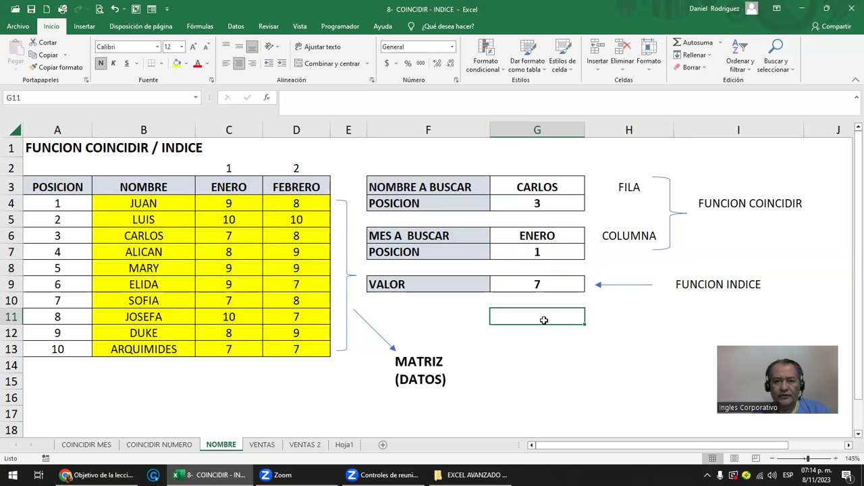
# Step: Enter the test formula =INDICE(C4:D13;3;1) in G11 and check it against CARLOS's position 3
pyautogui.write('=INDICE(')
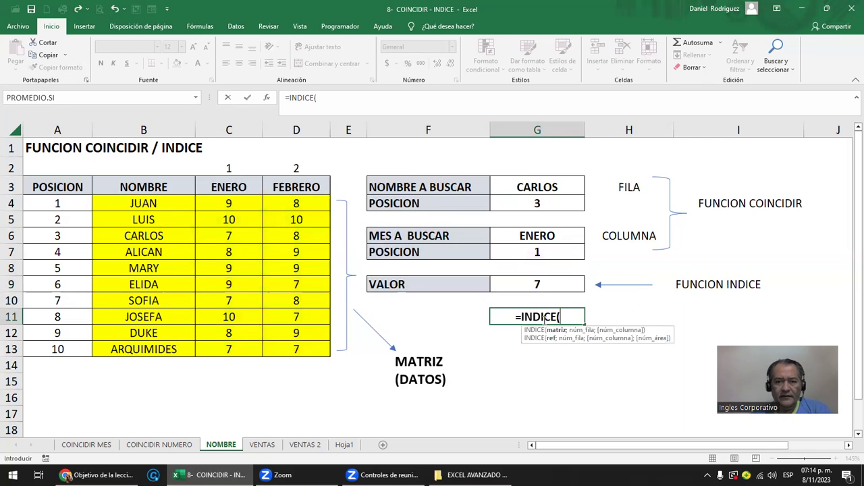
pyautogui.moveTo(235, 201); pyautogui.dragTo(296, 349)
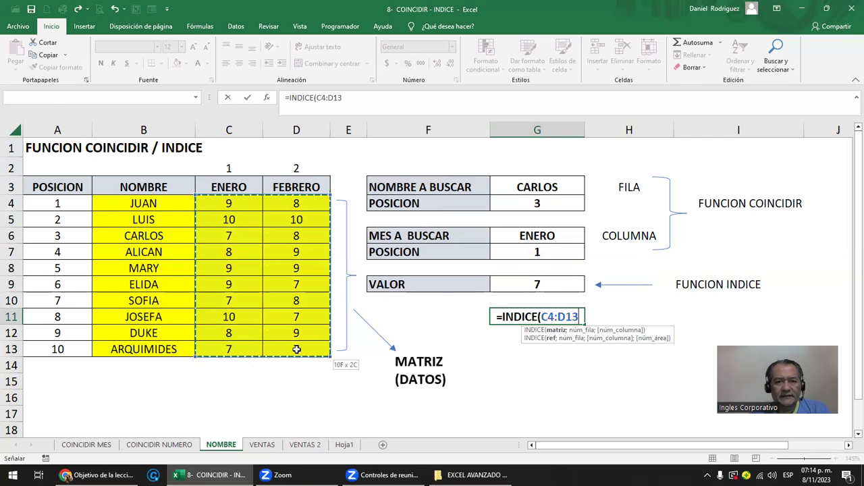
pyautogui.write(';')
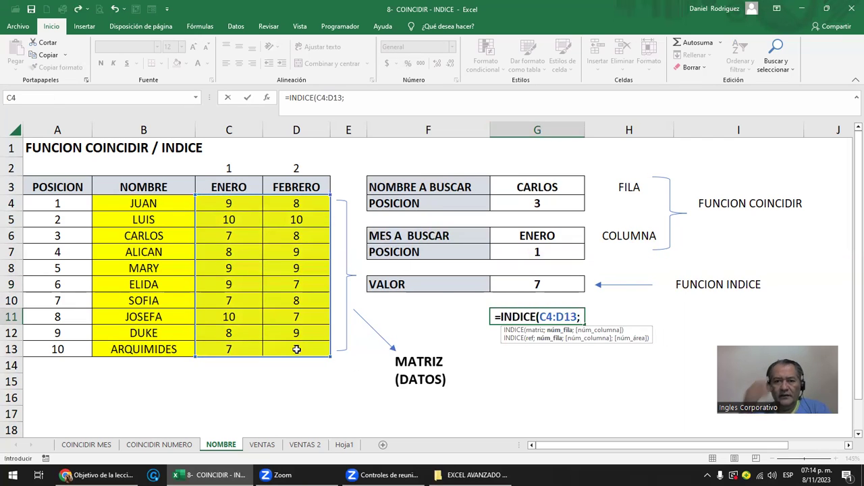
pyautogui.write('3')
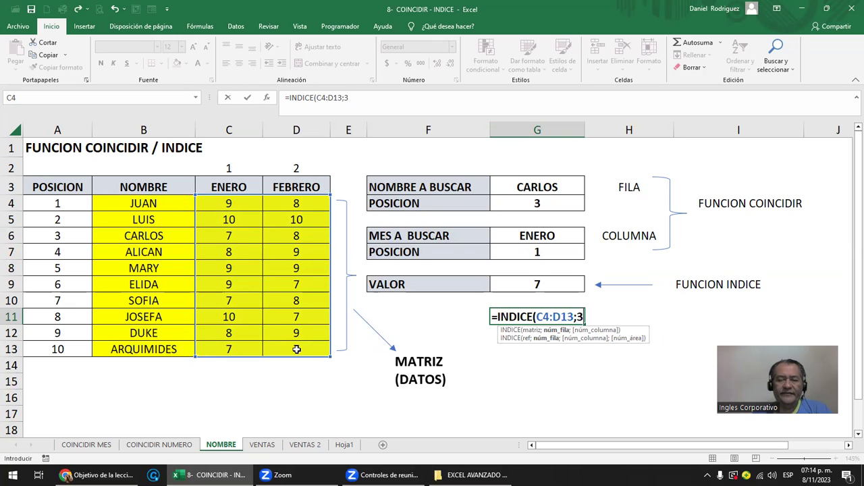
pyautogui.write(';')
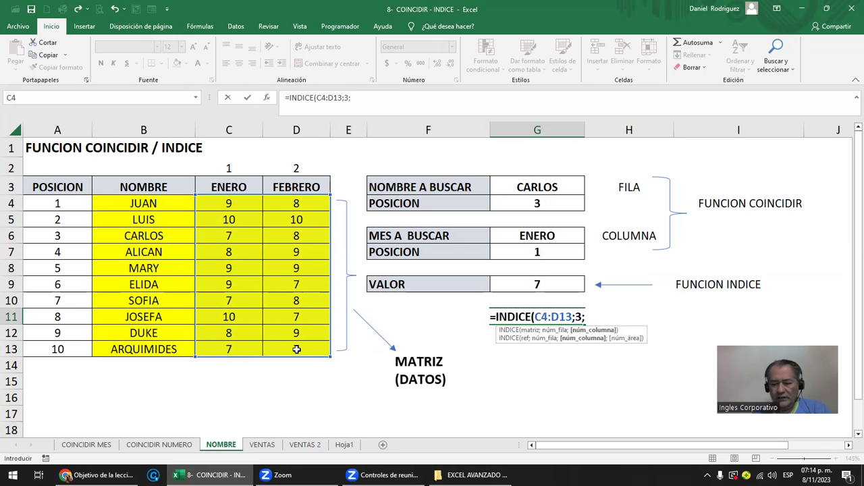
pyautogui.write('1)')
pyautogui.press('Return')
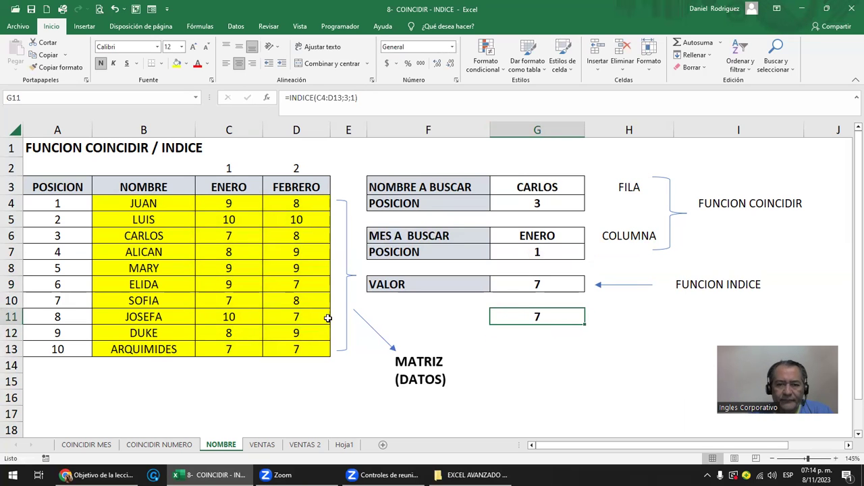
pyautogui.click(64, 236)
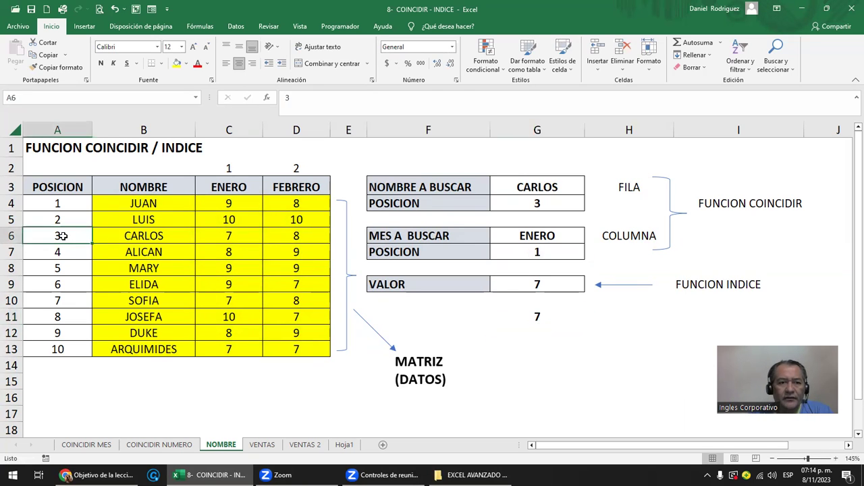
pyautogui.doubleClick(544, 318)
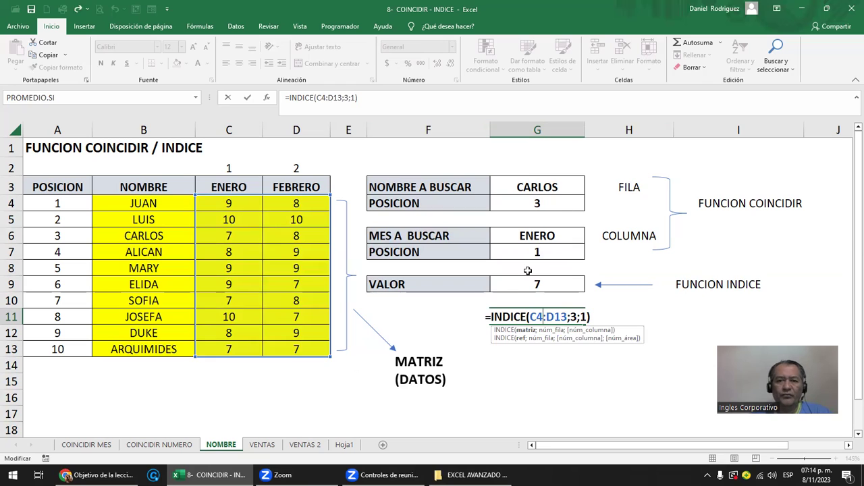
pyautogui.press('Return')
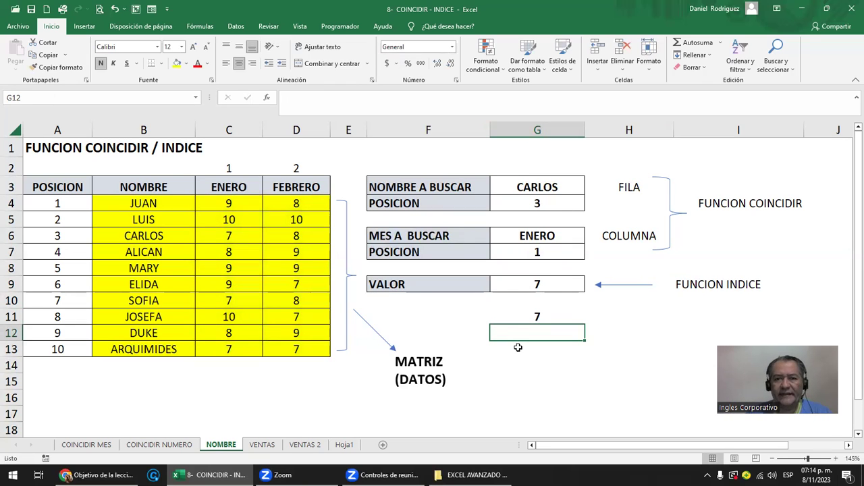
# Step: Begin =INDICE(C4:D13;COINCIDIR( in G12, fixing the mistyped function names along the way
pyautogui.write('=')
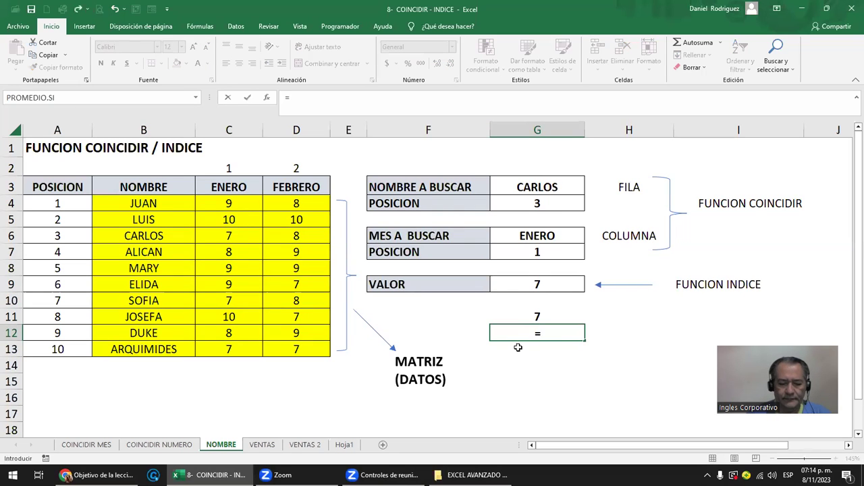
pyautogui.write('INCI')
pyautogui.press('BackSpace')
pyautogui.press('BackSpace')
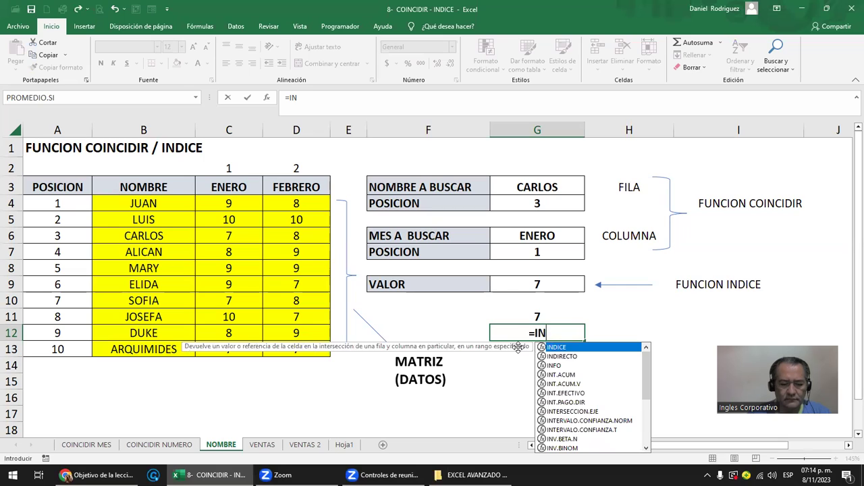
pyautogui.write('DICE')
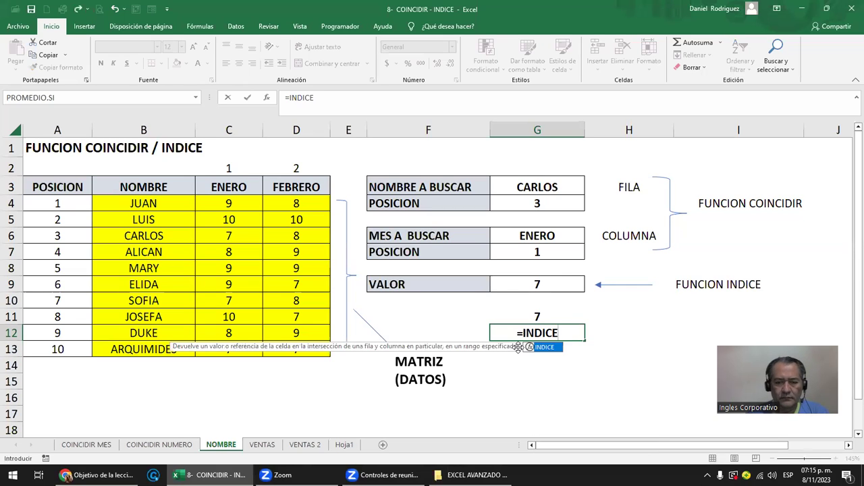
pyautogui.write('(')
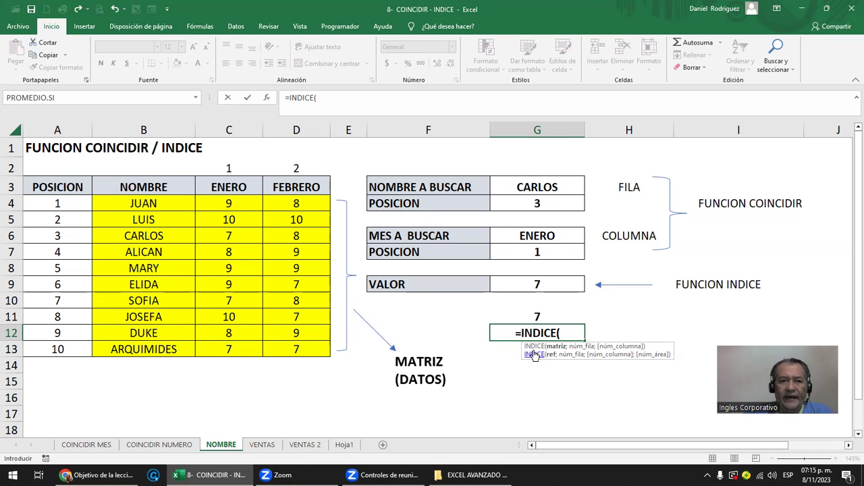
pyautogui.moveTo(216, 202); pyautogui.dragTo(296, 347)
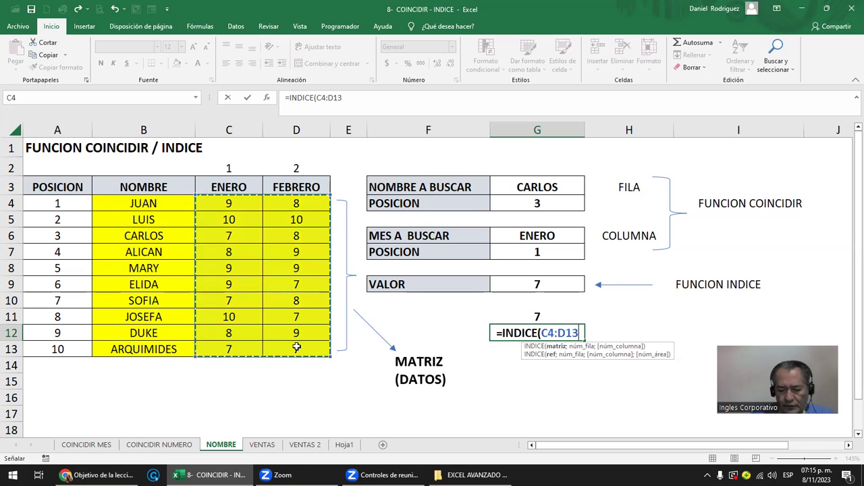
pyautogui.write(';')
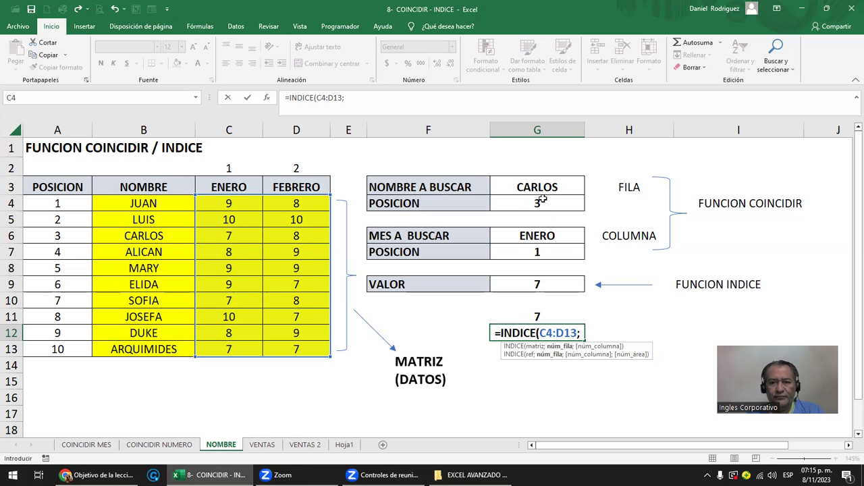
pyautogui.write('c')
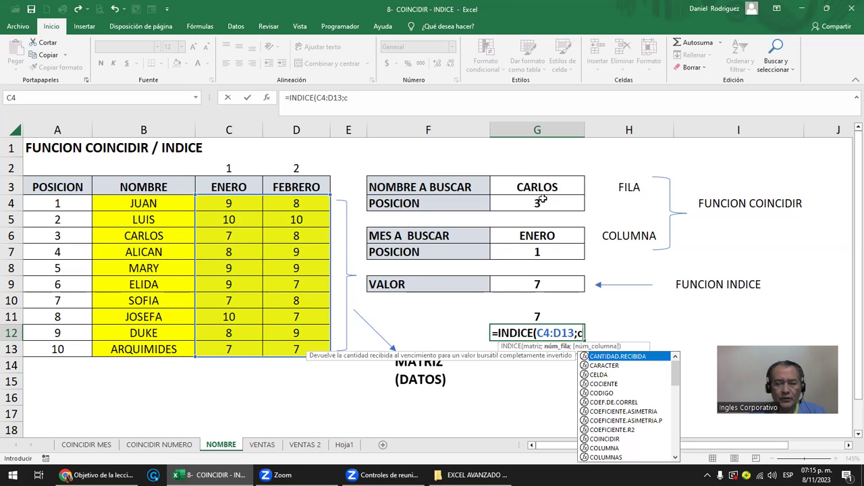
pyautogui.press('BackSpace')
pyautogui.write('CO')
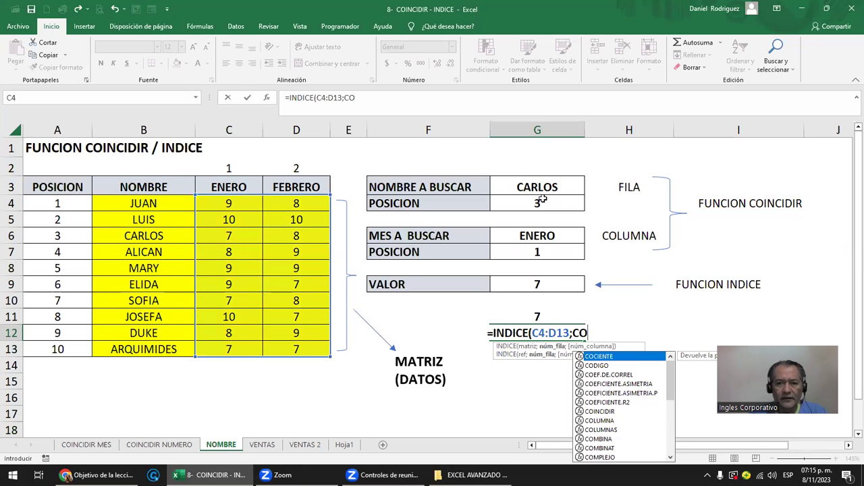
pyautogui.write('I')
pyautogui.press('BackSpace')
pyautogui.press('BackSpace')
pyautogui.press('BackSpace')
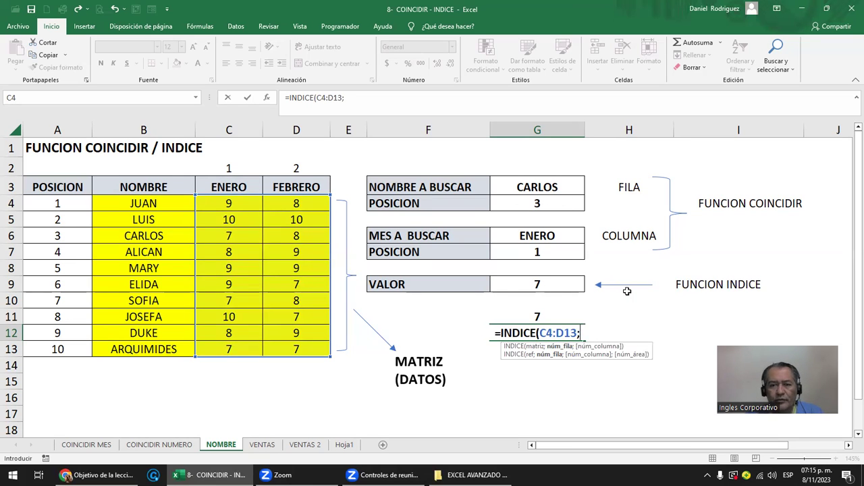
pyautogui.write('COINCI')
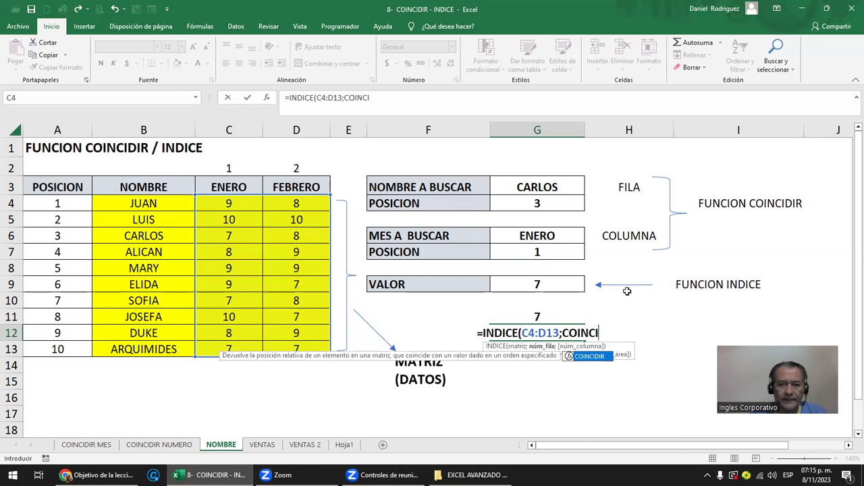
pyautogui.press('Tab')
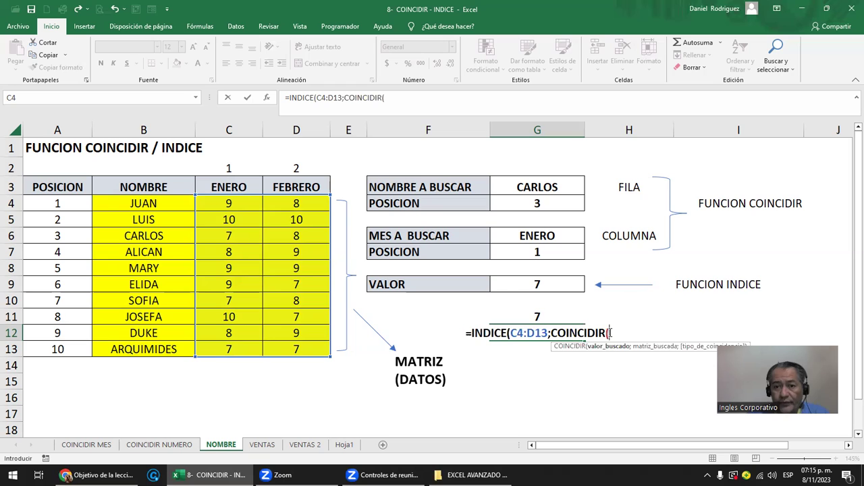
# Step: Add the row argument COINCIDIR(G3;B4:B13;0) with exact match, followed by a separator for the column
pyautogui.click(541, 186)
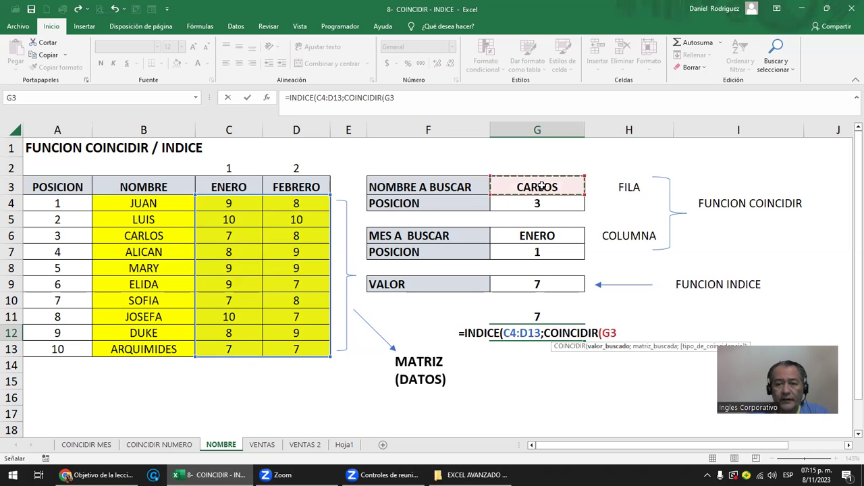
pyautogui.write(';')
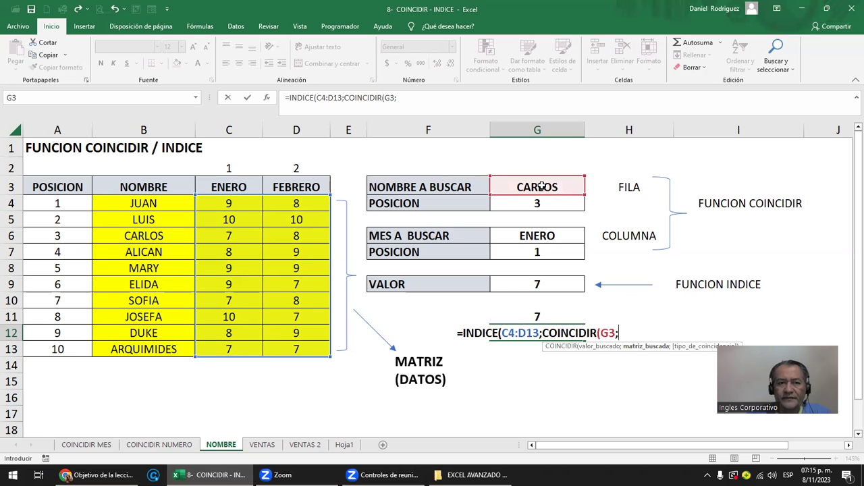
pyautogui.moveTo(137, 203); pyautogui.dragTo(139, 348)
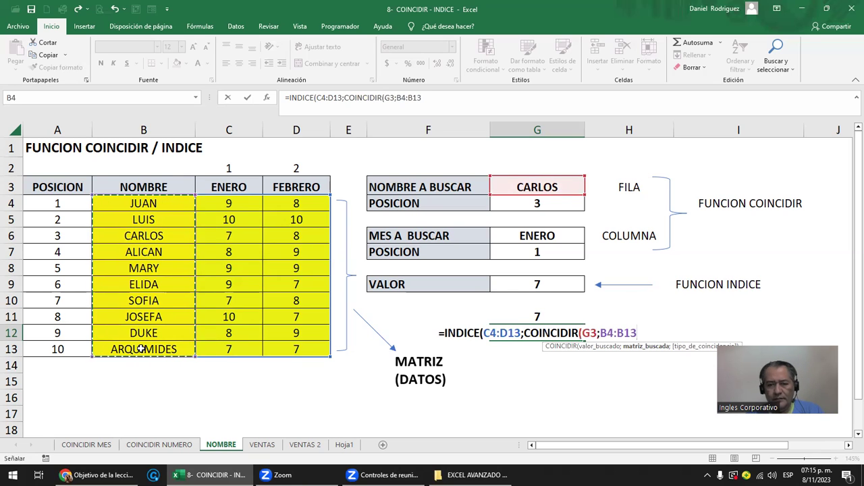
pyautogui.write(';')
pyautogui.press('Down')
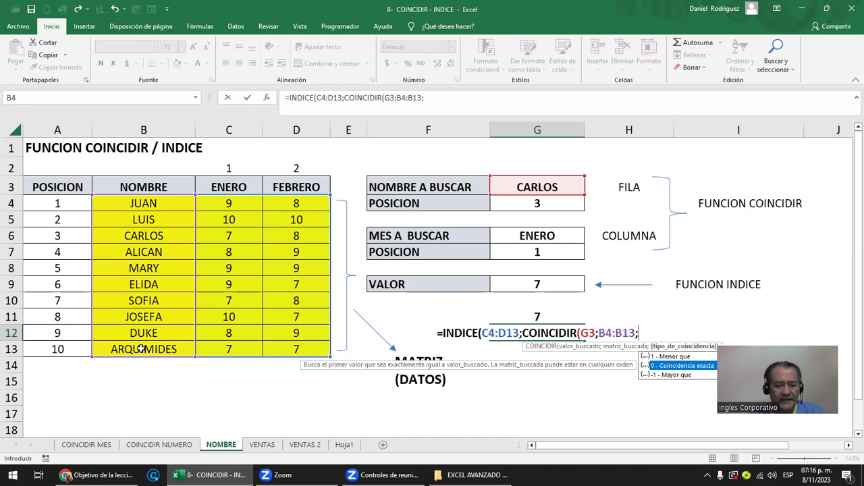
pyautogui.press('Tab')
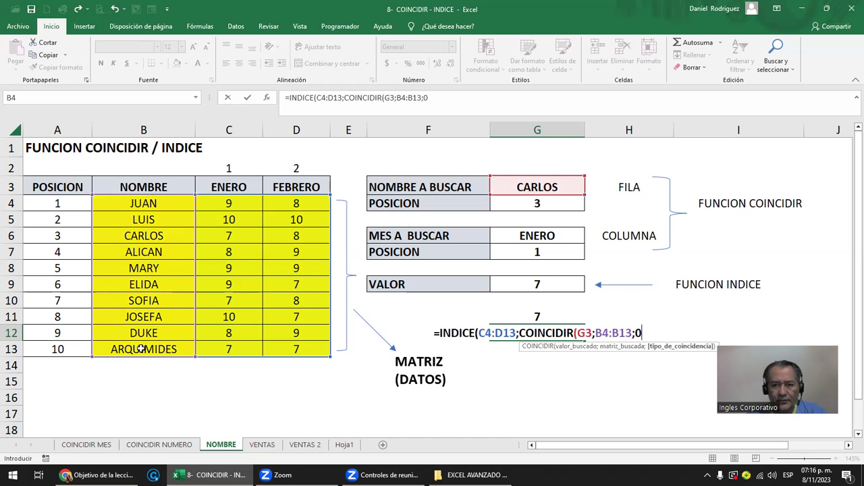
pyautogui.write(')')
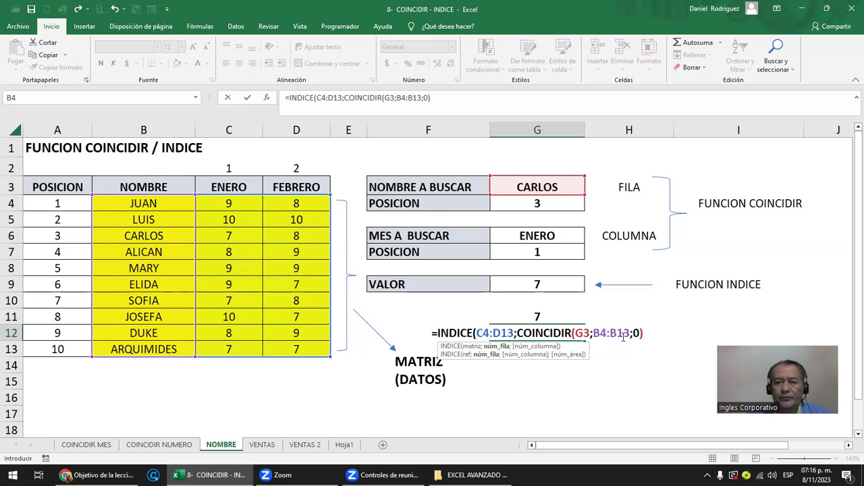
pyautogui.write(';')
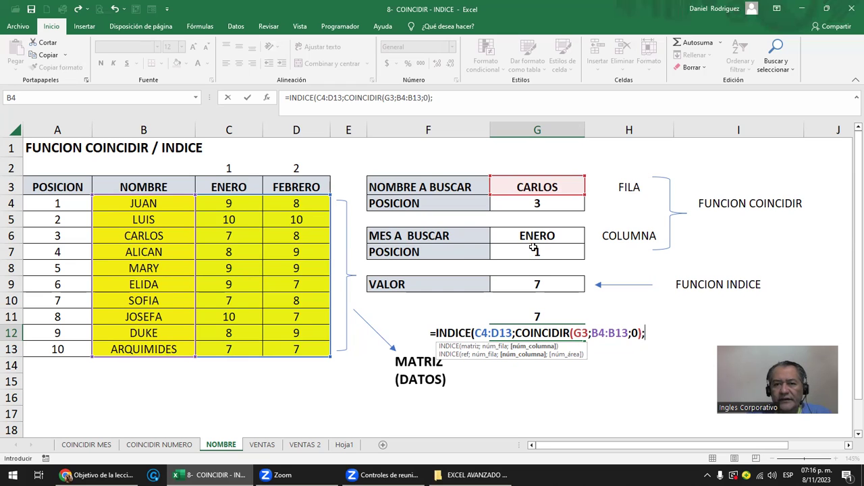
# Step: Finish G12 with COINCIDIR(G6;C3:D3;0) as the column argument, enter it, and reopen it for review
pyautogui.write('COIN')
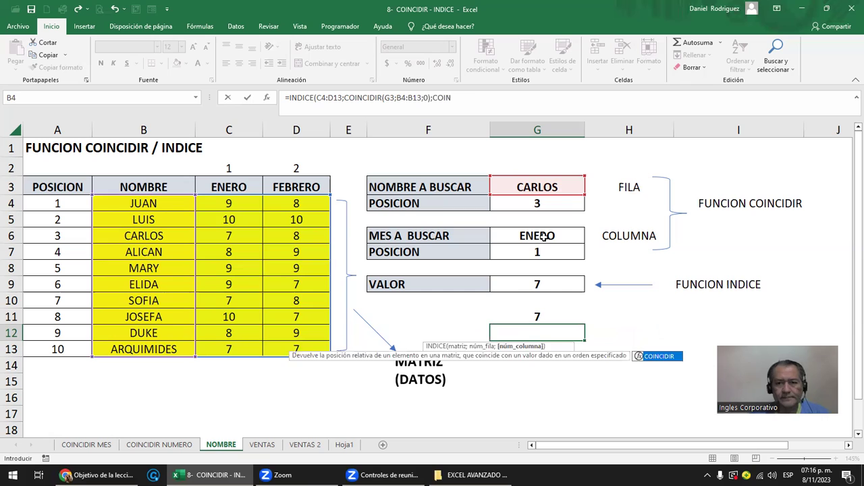
pyautogui.press('Tab')
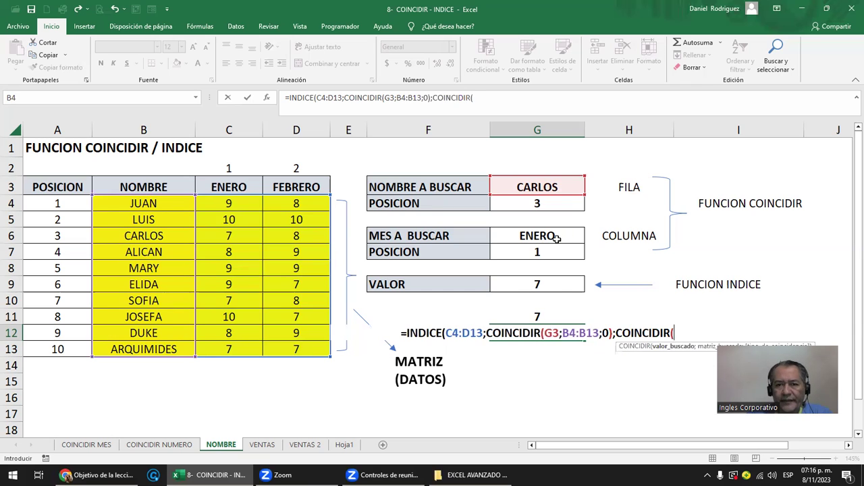
pyautogui.click(559, 238)
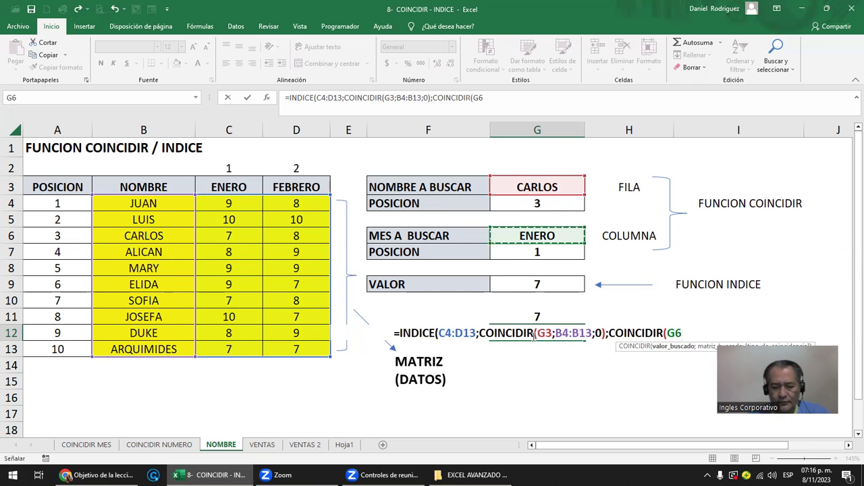
pyautogui.write(';')
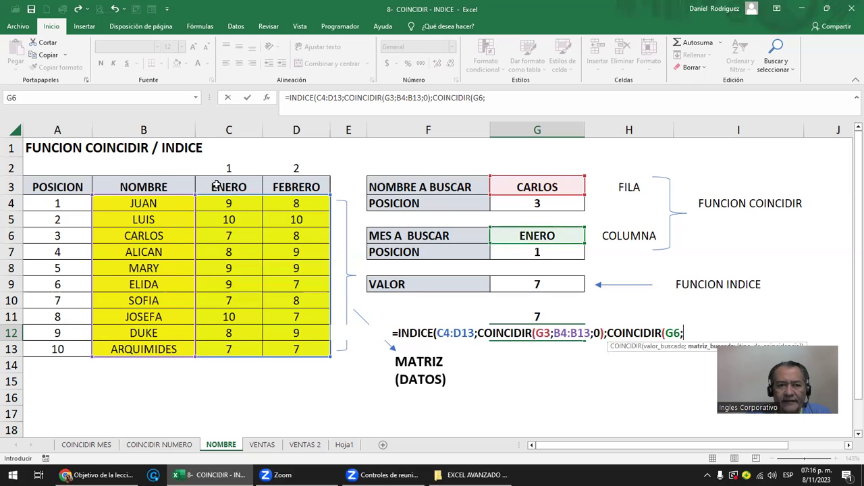
pyautogui.moveTo(220, 184); pyautogui.dragTo(309, 186)
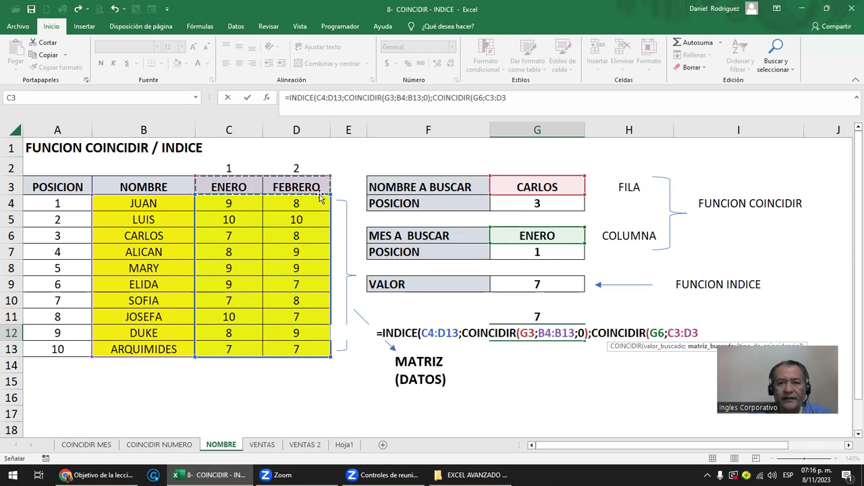
pyautogui.write(';')
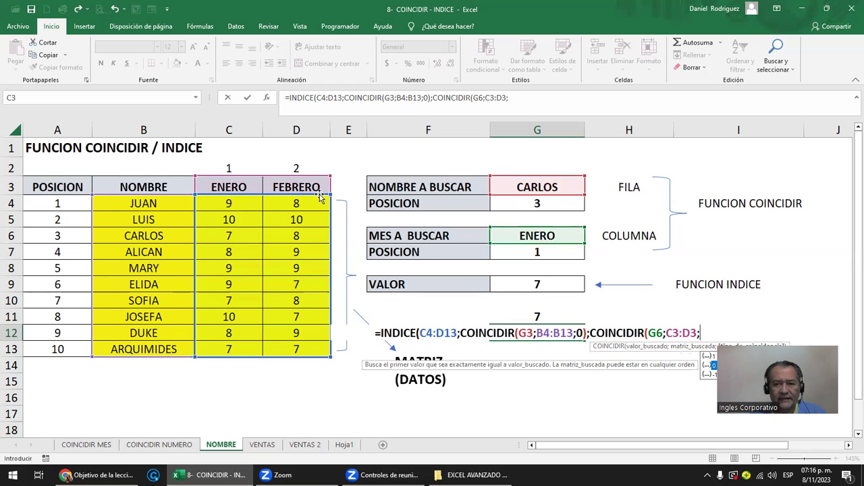
pyautogui.write('0)')
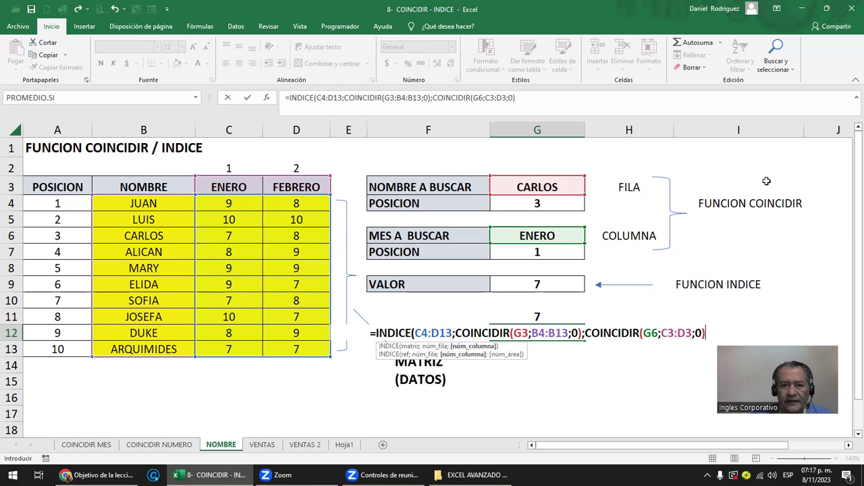
pyautogui.write(')')
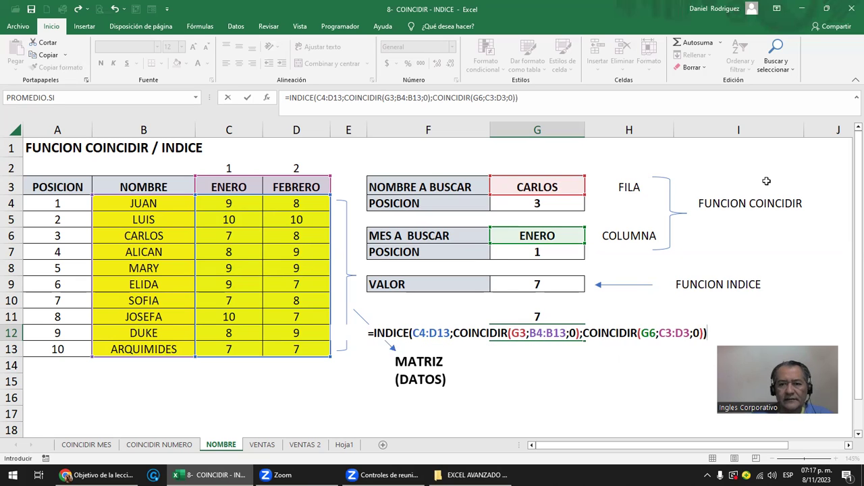
pyautogui.press('BackSpace')
pyautogui.write(')')
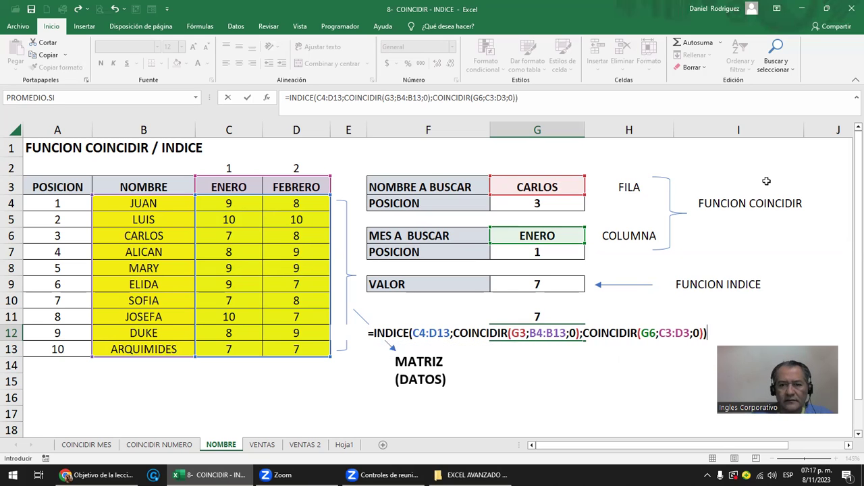
pyautogui.press('Return')
pyautogui.press('Up')
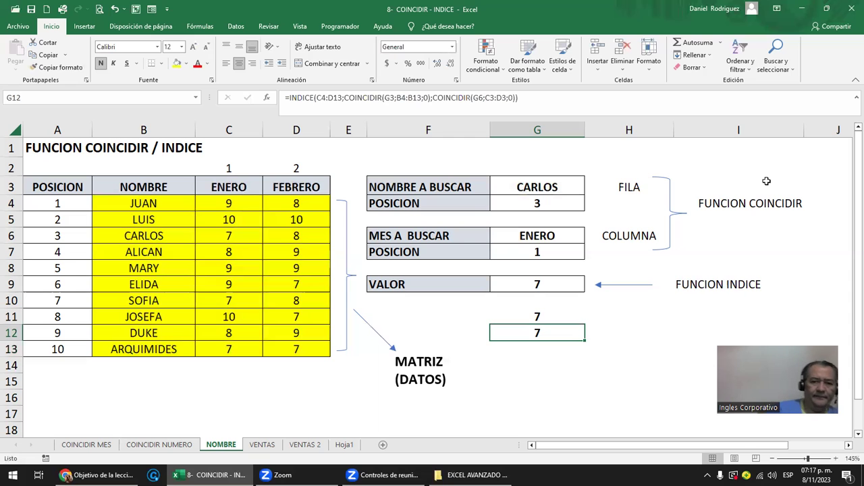
pyautogui.press('F2')
# Step: Enter JUAN as the name to search in G3 and FEBRERO as the month in G6
pyautogui.press('Escape')
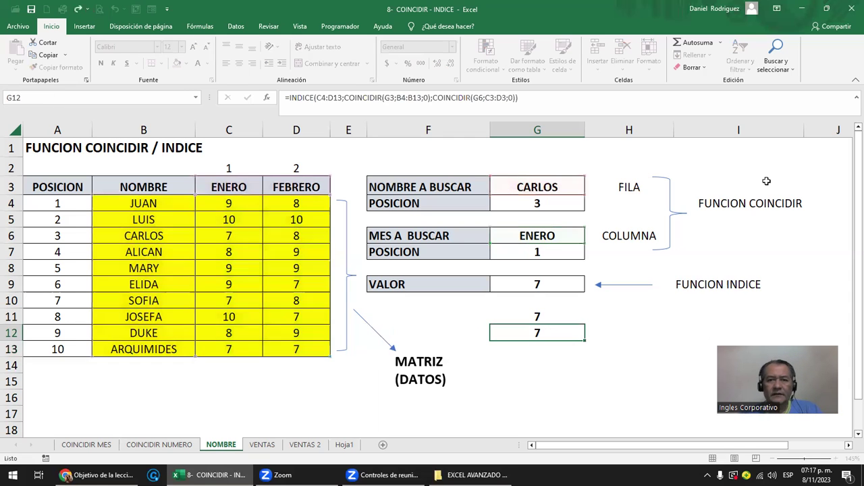
pyautogui.click(535, 186)
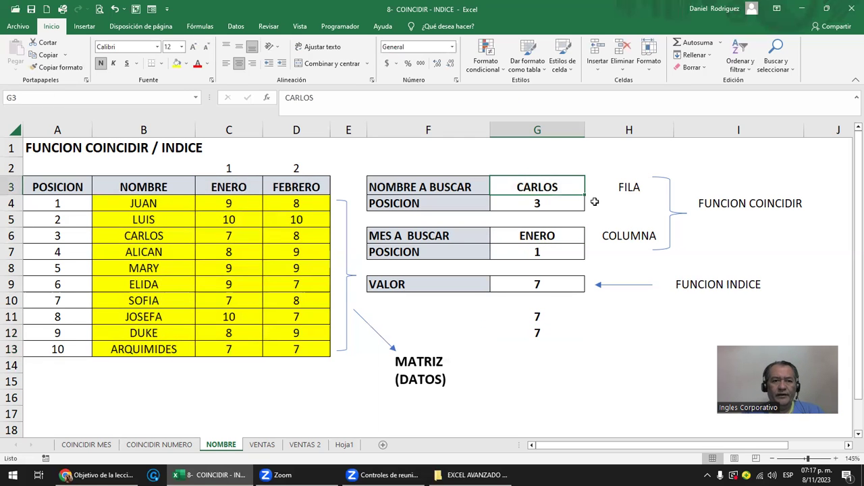
pyautogui.write('JUAN')
pyautogui.press('Return')
pyautogui.press('Down')
pyautogui.press('Down')
pyautogui.write('FEBRER')
pyautogui.press('Return')
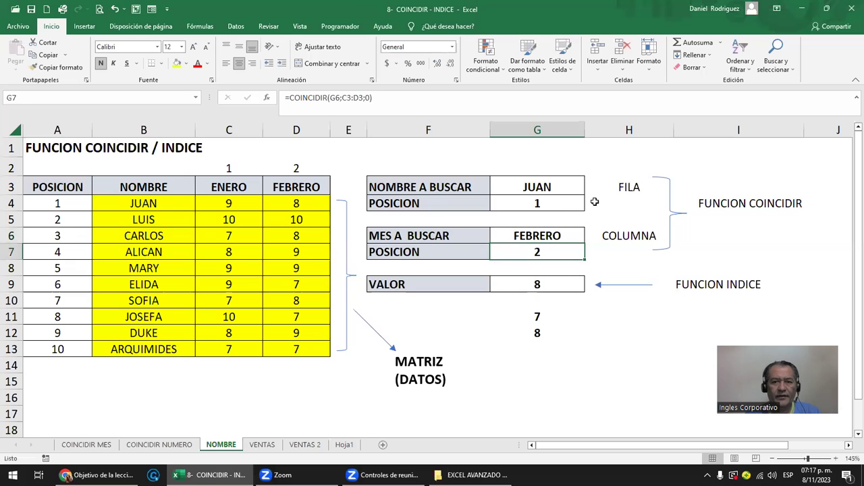
# Step: Delete the leftover result in G11 and review the INDICE formula in G9 without changing it
pyautogui.click(544, 317)
pyautogui.press('Delete')
pyautogui.press('Up')
pyautogui.press('Up')
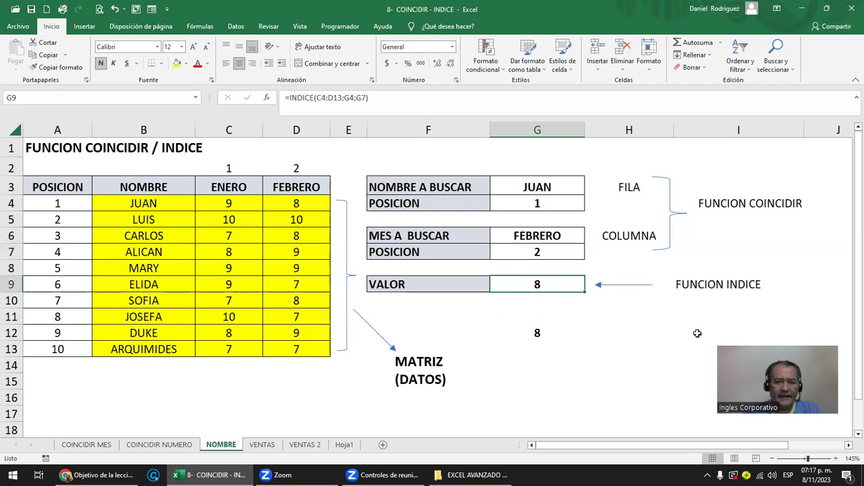
pyautogui.press('F2')
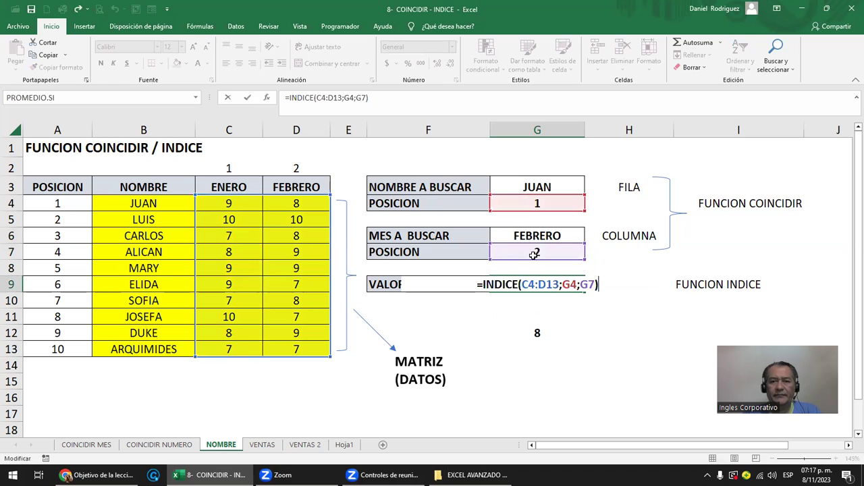
pyautogui.click(570, 285)
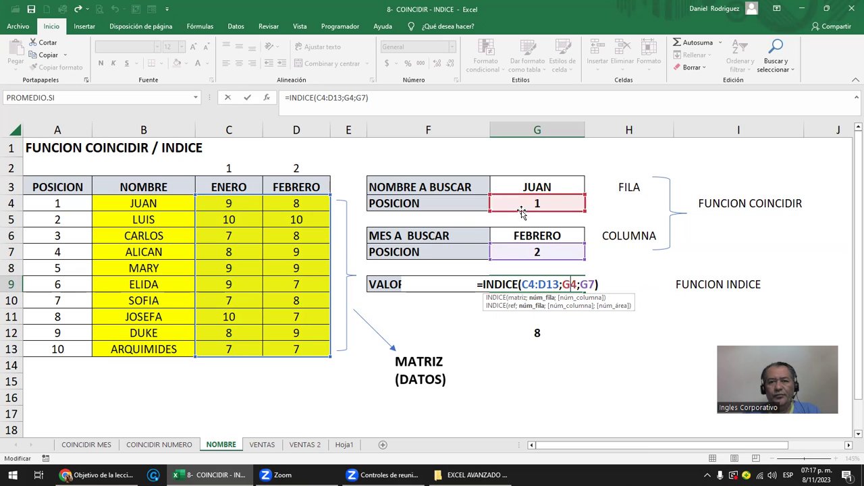
pyautogui.hotkey('ctrl', 'Return')
# Step: Colour the position numbers in G7 and G4 red
pyautogui.click(542, 250)
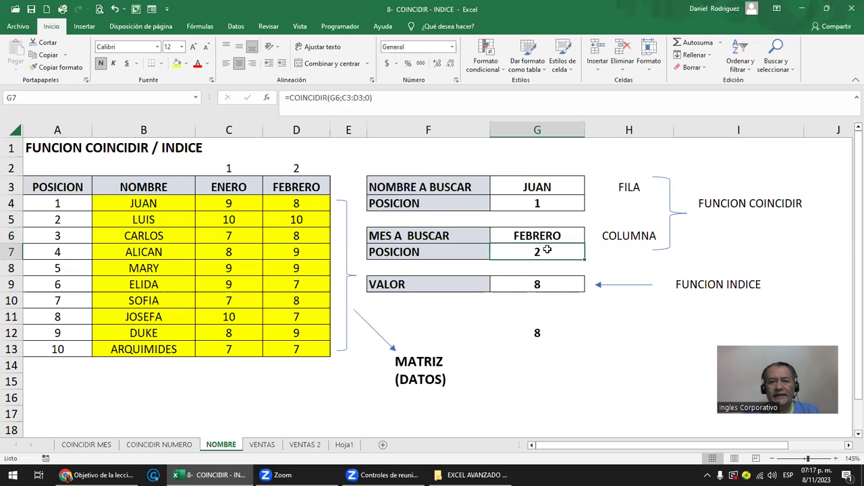
pyautogui.keyDown('ctrl'); pyautogui.click(545, 206); pyautogui.keyUp('ctrl')
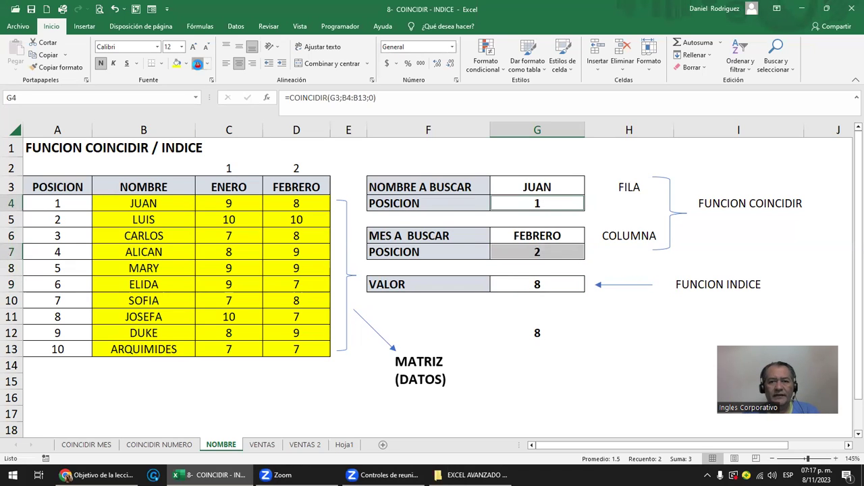
pyautogui.click(197, 64)
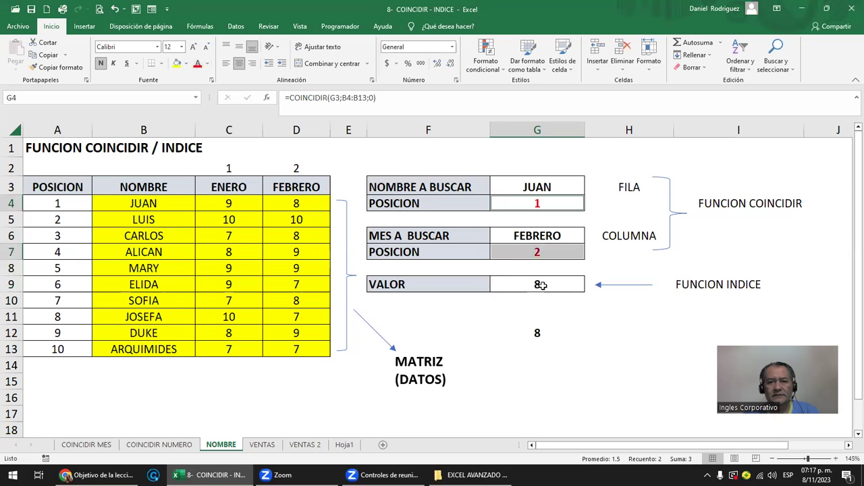
pyautogui.click(556, 300)
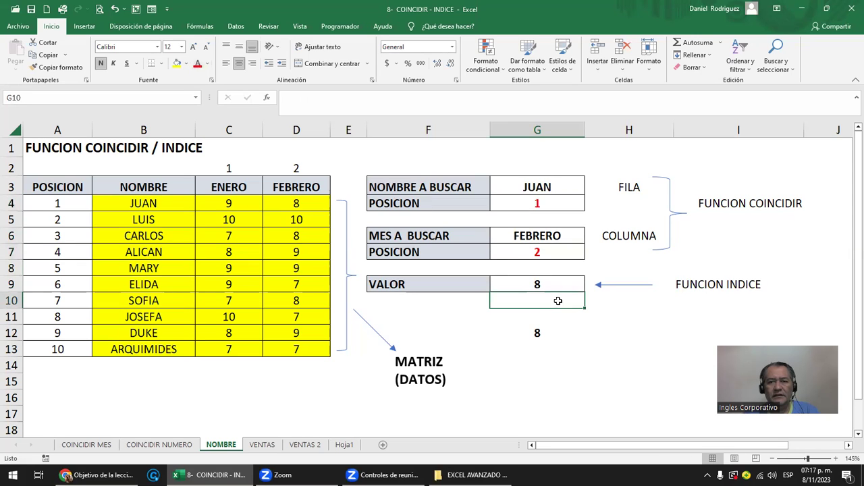
pyautogui.click(538, 333)
pyautogui.press('F2')
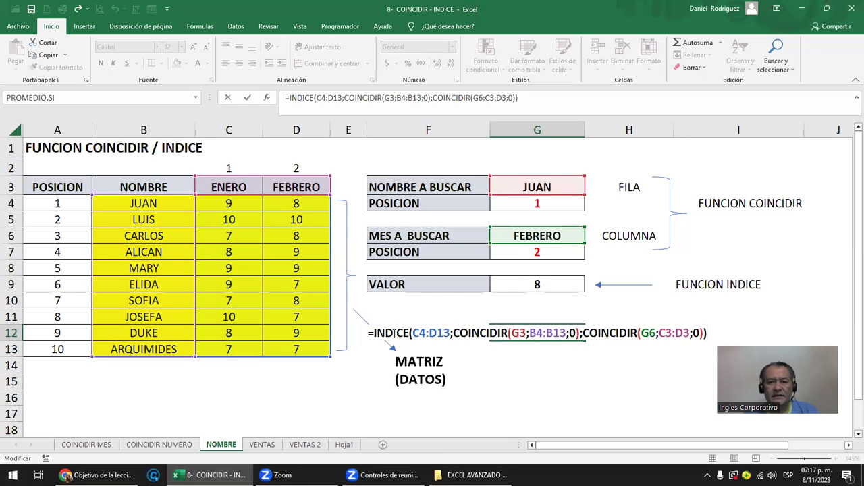
pyautogui.click(453, 333)
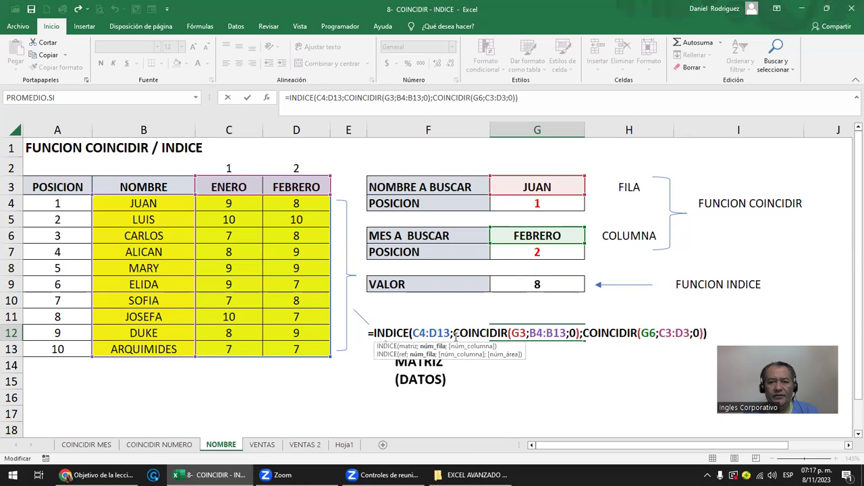
pyautogui.click(619, 333)
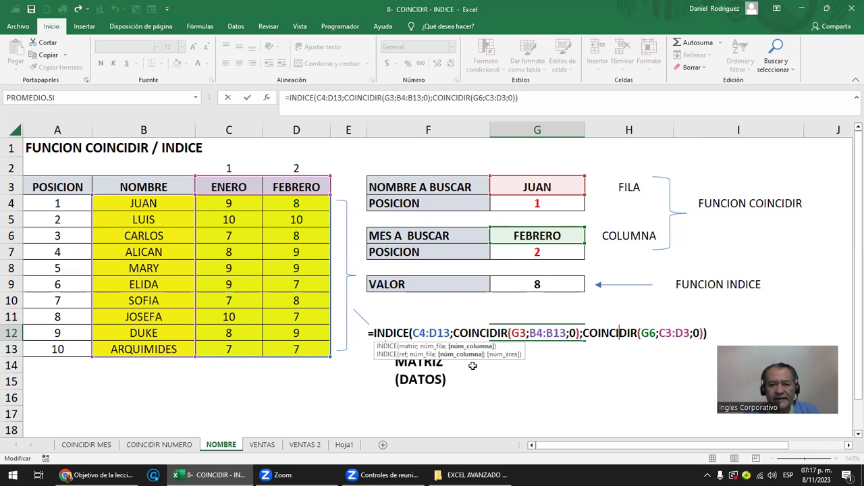
pyautogui.click(457, 332)
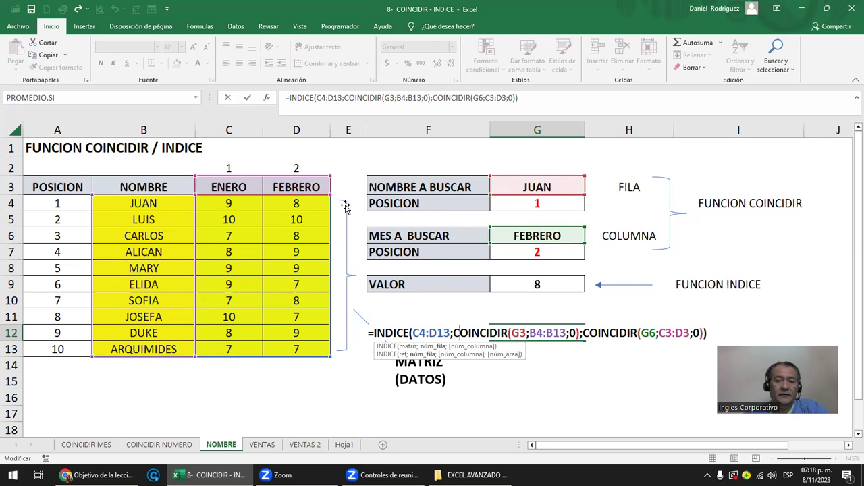
pyautogui.click(536, 251)
# Step: Clear the position values in G7 and G4, leaving G9 showing #¡VALOR!
pyautogui.press('Escape')
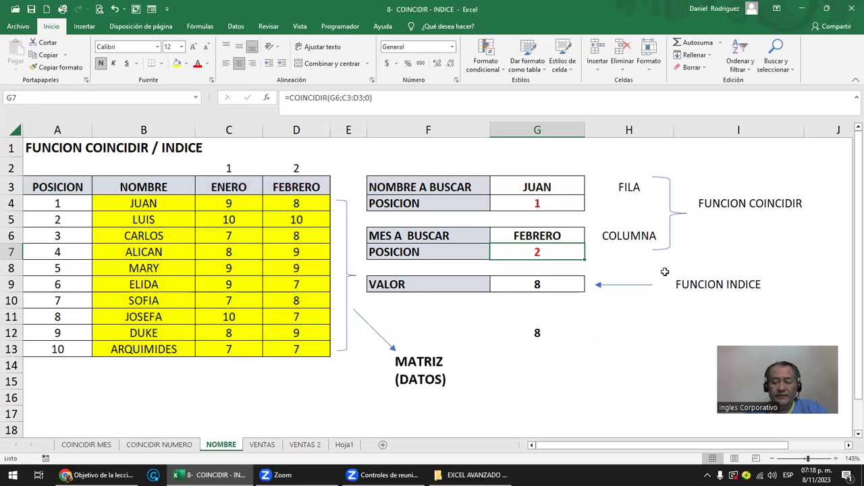
pyautogui.press('Delete')
pyautogui.press('Up')
pyautogui.press('Up')
pyautogui.press('Up')
pyautogui.press('Delete')
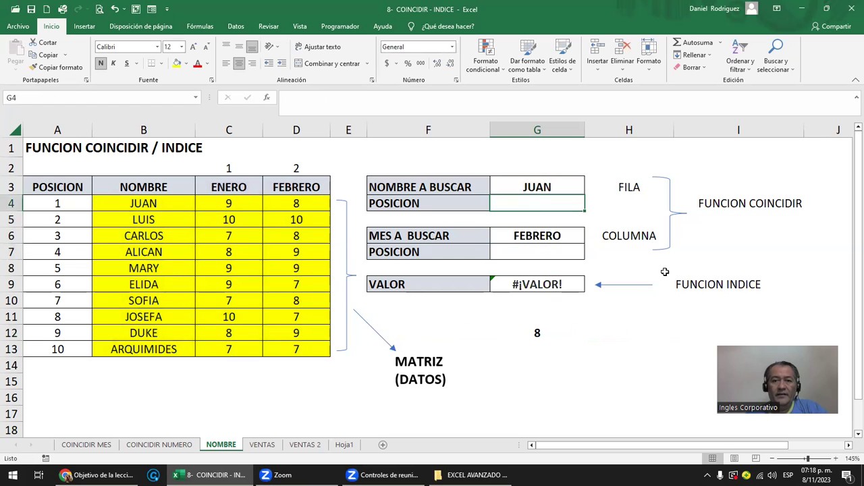
pyautogui.click(537, 284)
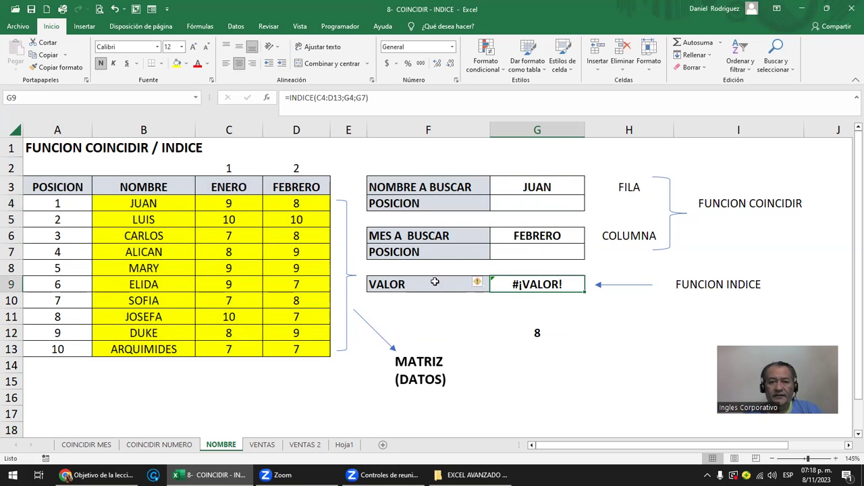
# Step: Move the nested formula from G12 up to G11
pyautogui.click(450, 331)
pyautogui.click(505, 333)
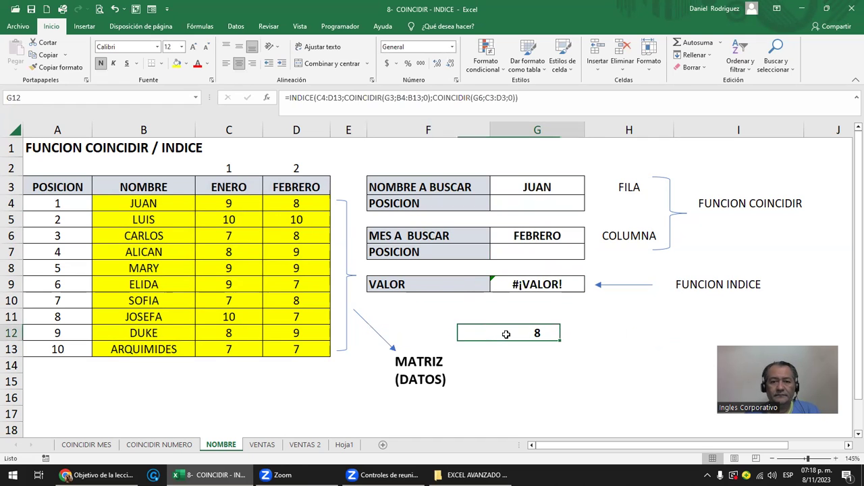
pyautogui.hotkey('ctrl', 'x')
pyautogui.press('Up')
pyautogui.hotkey('ctrl', 'v')
# Step: Copy the VALOR label from F9 into F11 beside the nested formula
pyautogui.press('Up')
pyautogui.press('Left')
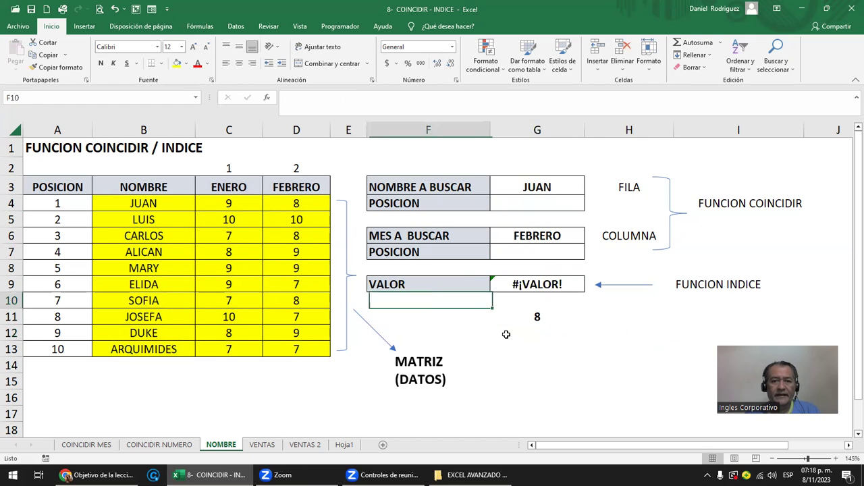
pyautogui.press('Up')
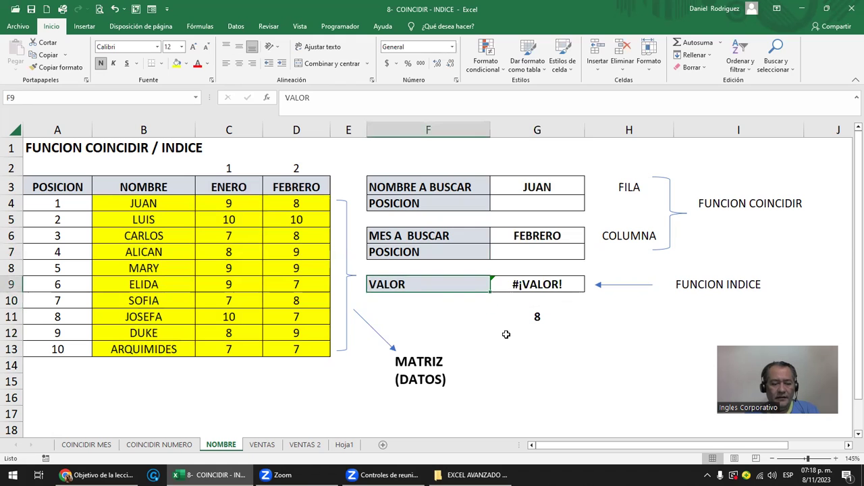
pyautogui.hotkey('ctrl', 'c')
pyautogui.press('Down')
pyautogui.press('Down')
pyautogui.press('Return')
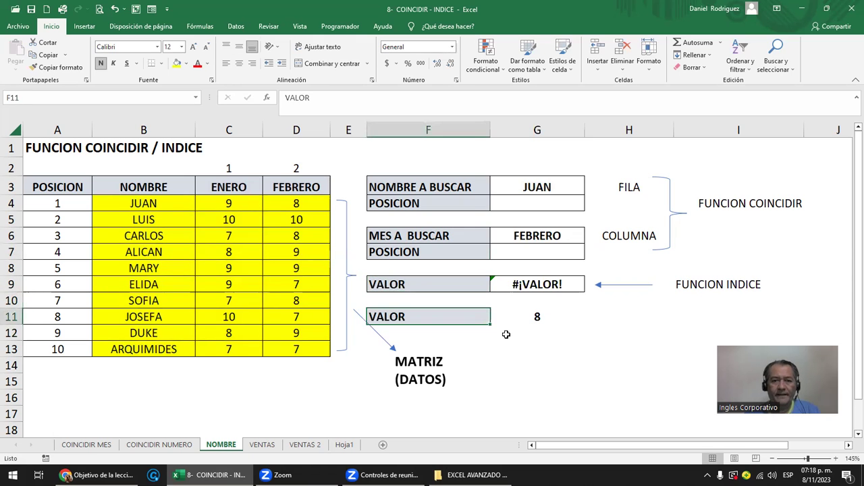
# Step: Nudge the MATRIZ arrow slightly lower
pyautogui.click(377, 334)
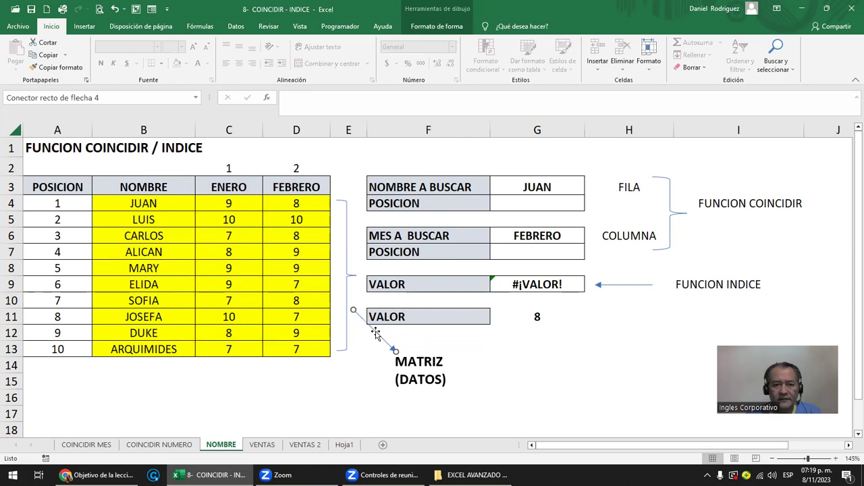
pyautogui.moveTo(376, 334); pyautogui.dragTo(374, 342)
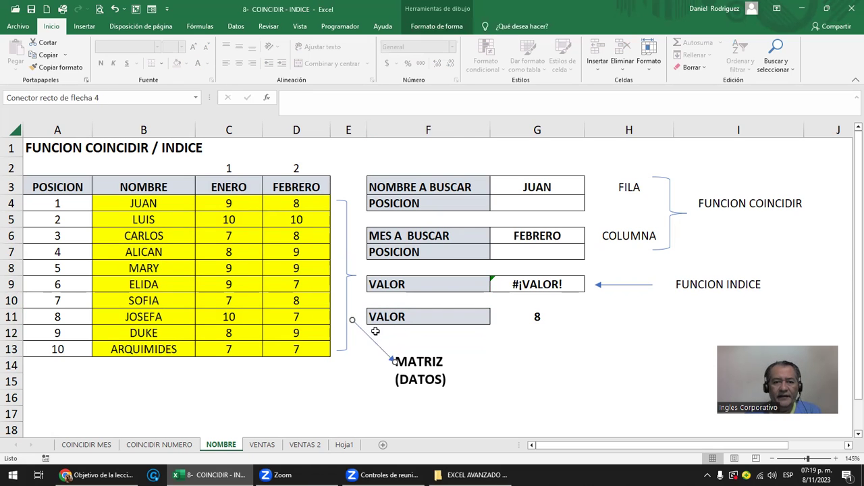
pyautogui.doubleClick(541, 317)
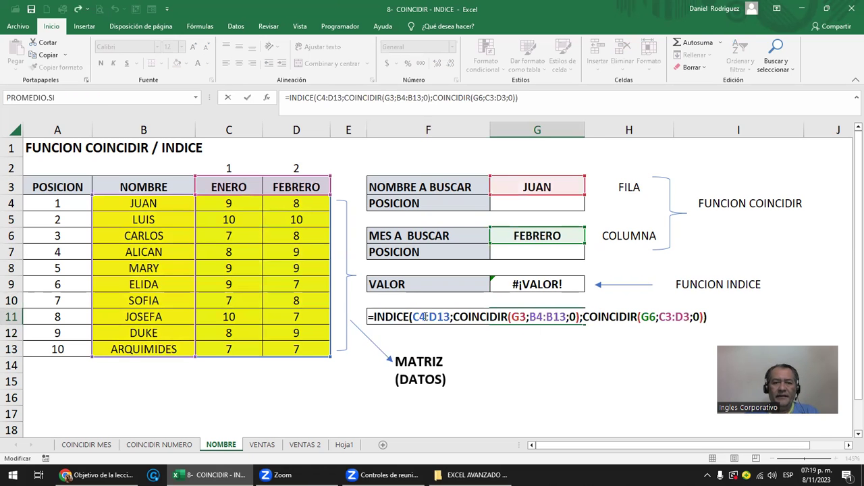
pyautogui.click(425, 317)
pyautogui.click(510, 316)
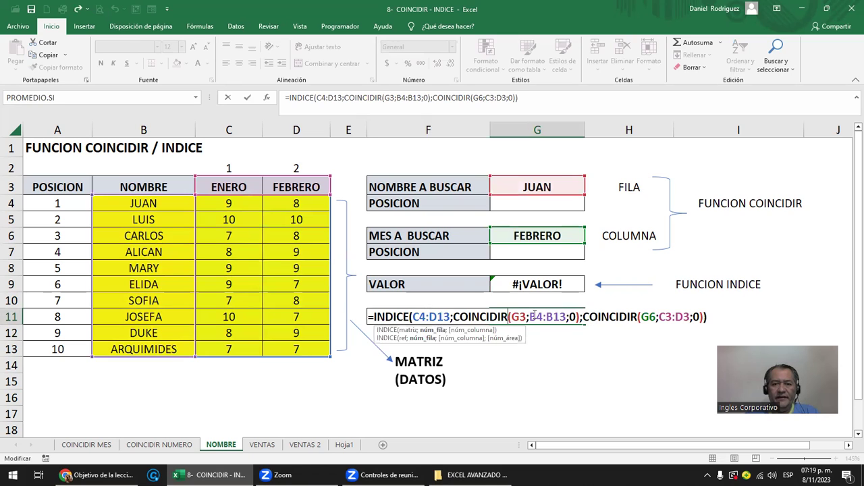
pyautogui.click(632, 317)
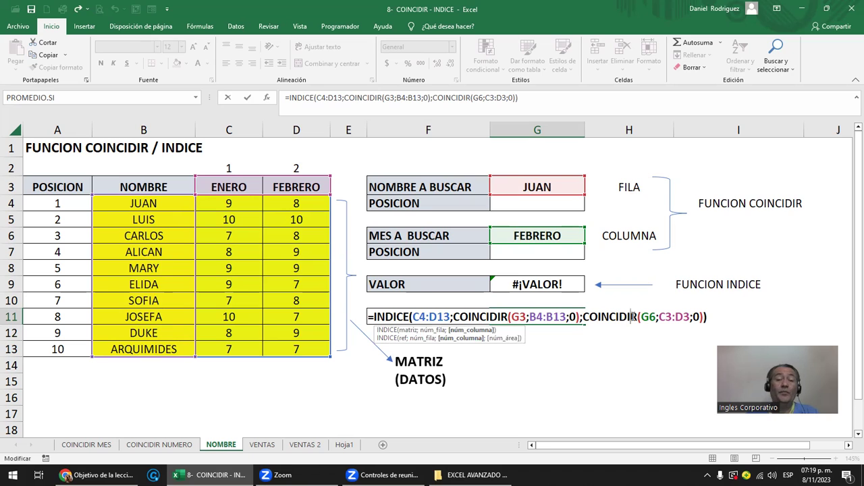
pyautogui.click(500, 316)
pyautogui.click(609, 314)
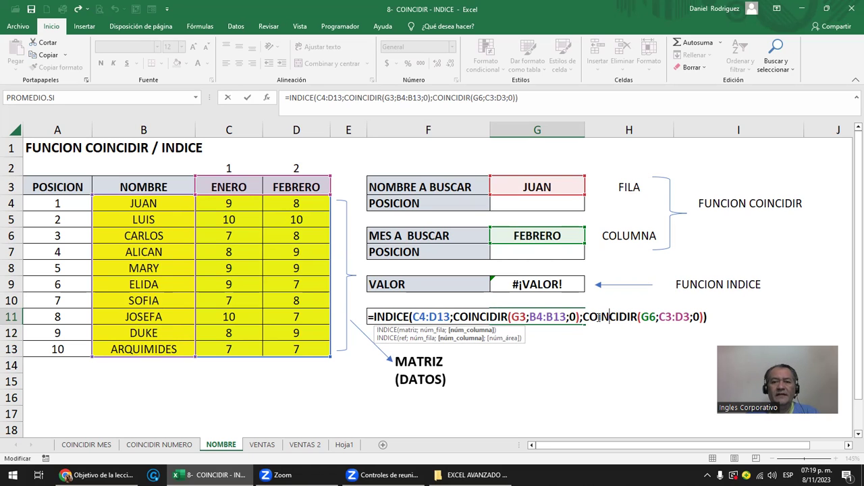
pyautogui.click(486, 314)
pyautogui.click(625, 314)
pyautogui.click(426, 315)
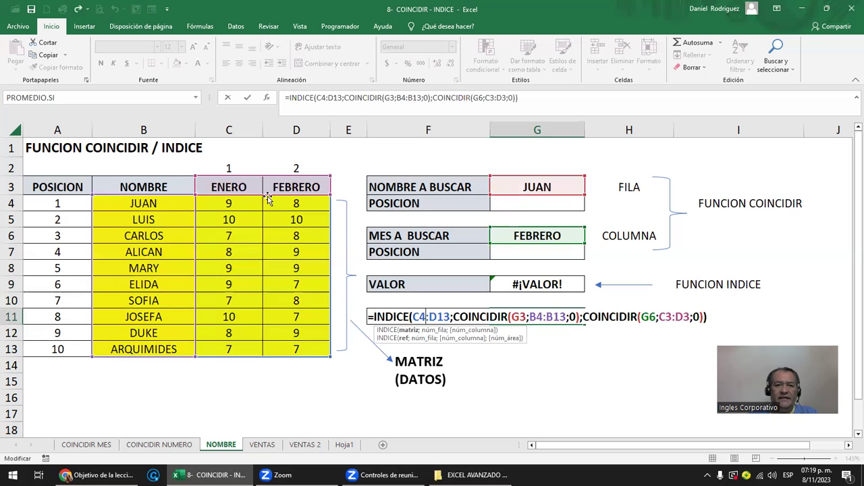
pyautogui.click(528, 317)
pyautogui.click(628, 316)
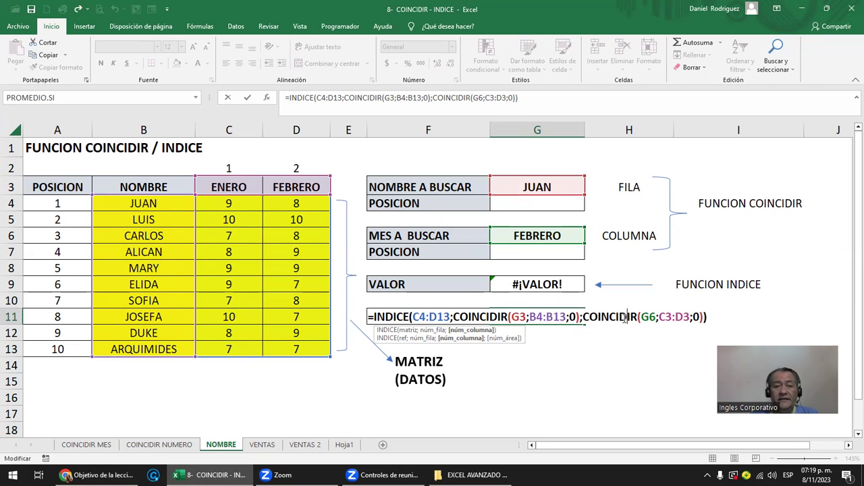
pyautogui.hotkey('ctrl', 'Return')
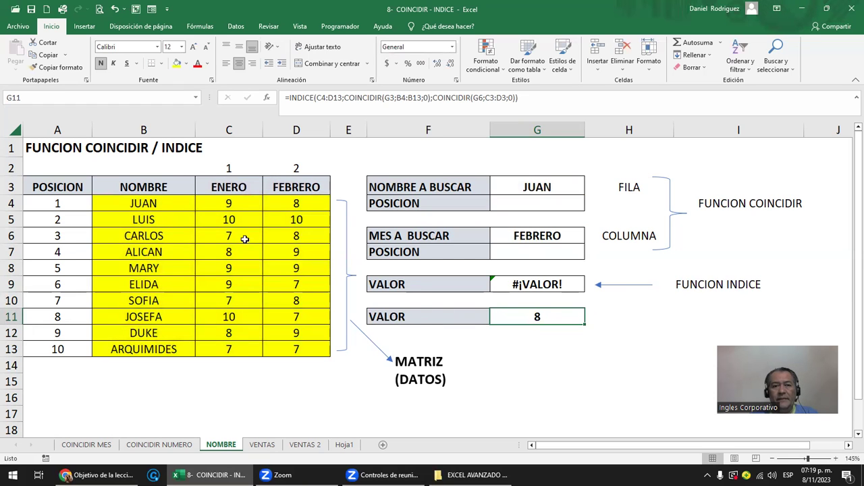
pyautogui.moveTo(152, 191); pyautogui.dragTo(297, 347)
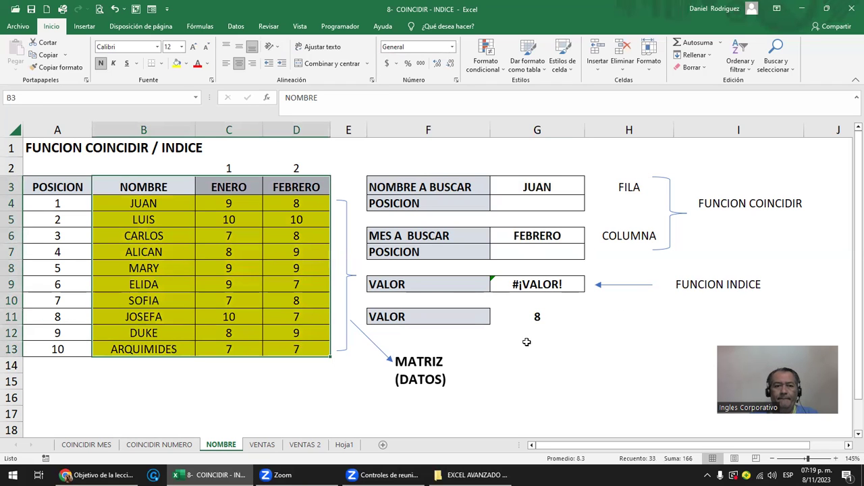
# Step: Enter =BUSCARV(G3;B4:D13;3;FALSO) in G13 to return JUAN's FEBRERO value of 8
pyautogui.click(559, 350)
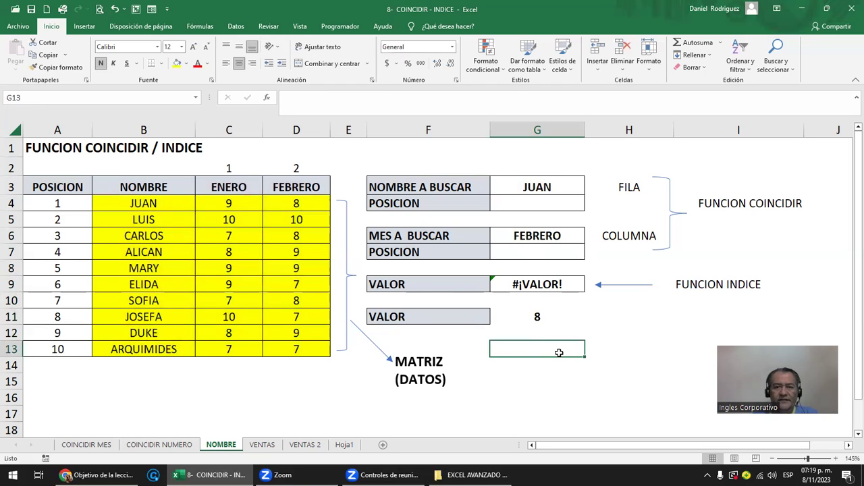
pyautogui.write('=')
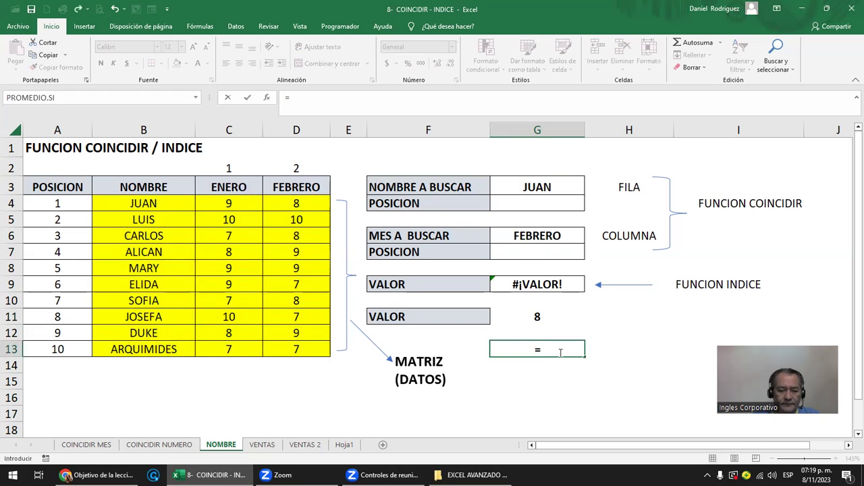
pyautogui.write('BUSC')
pyautogui.press('Down')
pyautogui.press('Down')
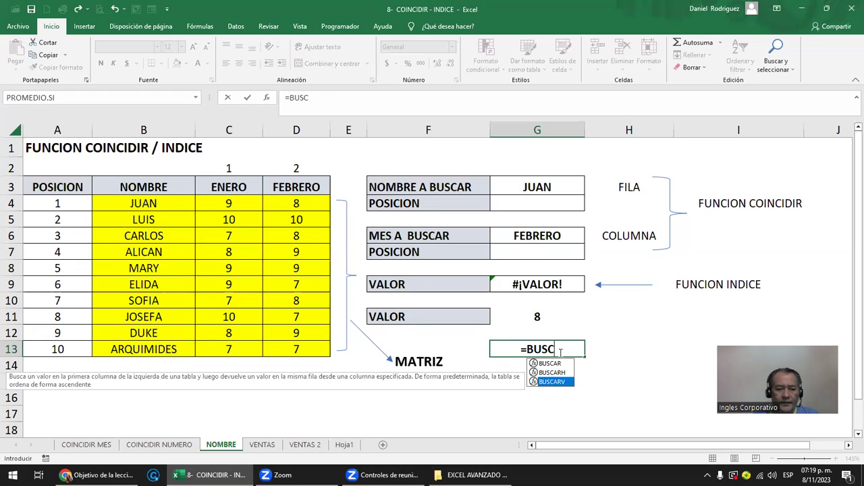
pyautogui.press('Tab')
pyautogui.click(553, 189)
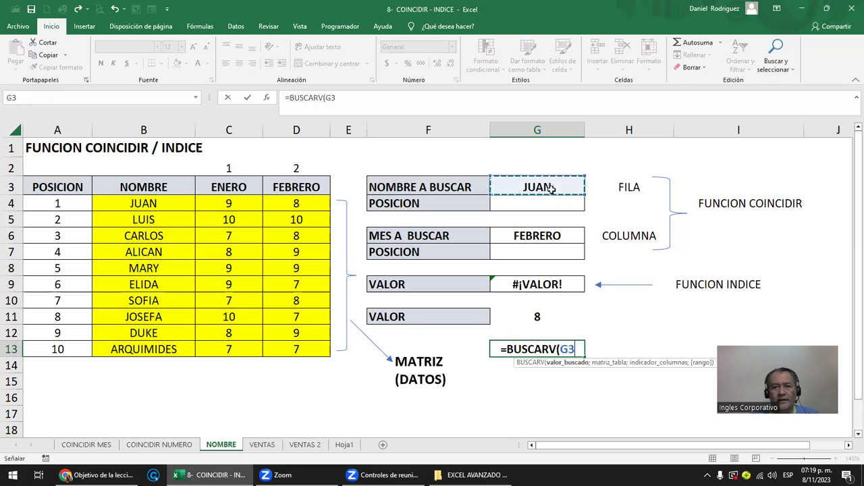
pyautogui.write(';')
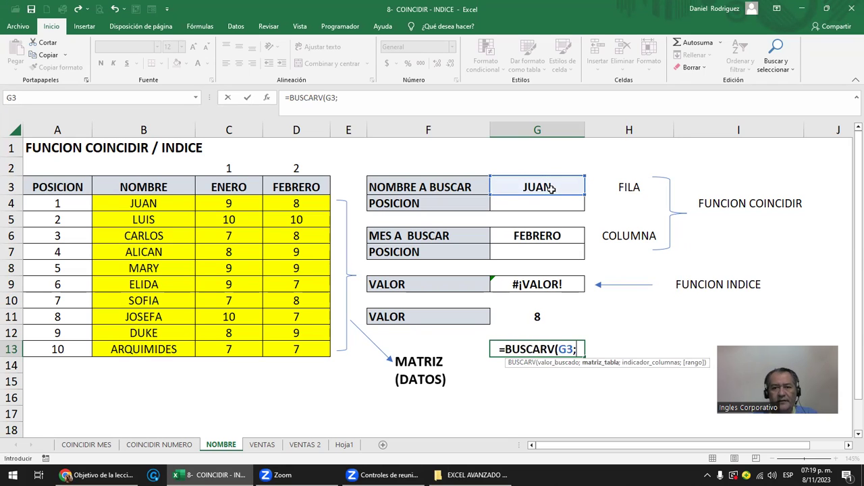
pyautogui.moveTo(152, 202)
pyautogui.mouseDown()
pyautogui.moveTo(251, 260)
pyautogui.moveTo(290, 349)
pyautogui.mouseUp()
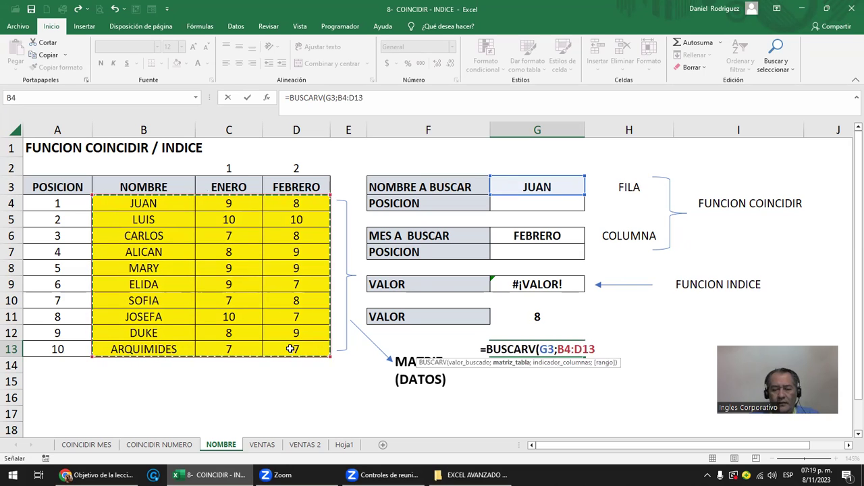
pyautogui.write(';')
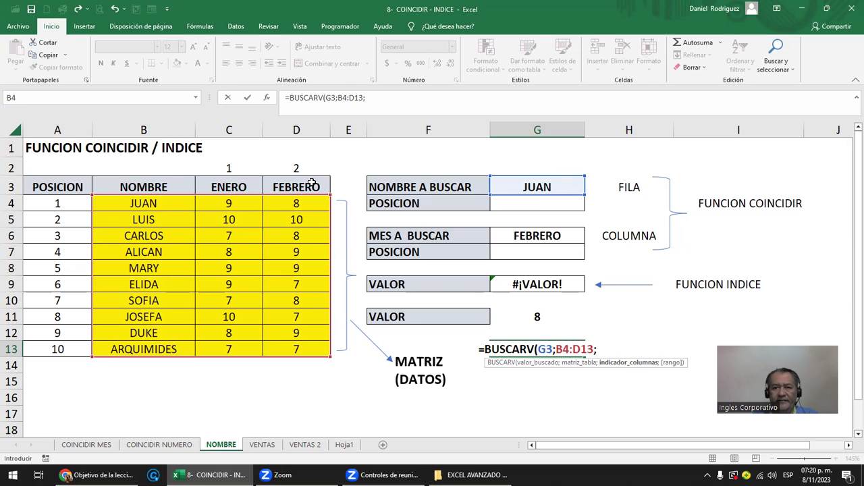
pyautogui.write('3;')
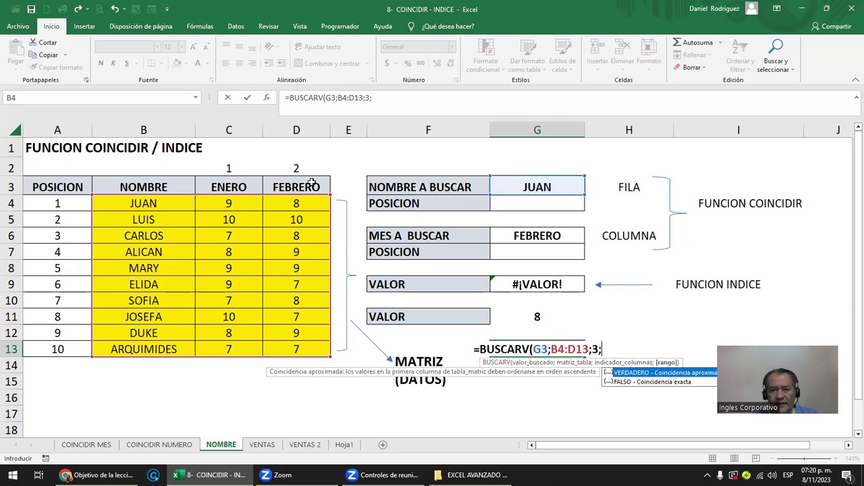
pyautogui.press('Down')
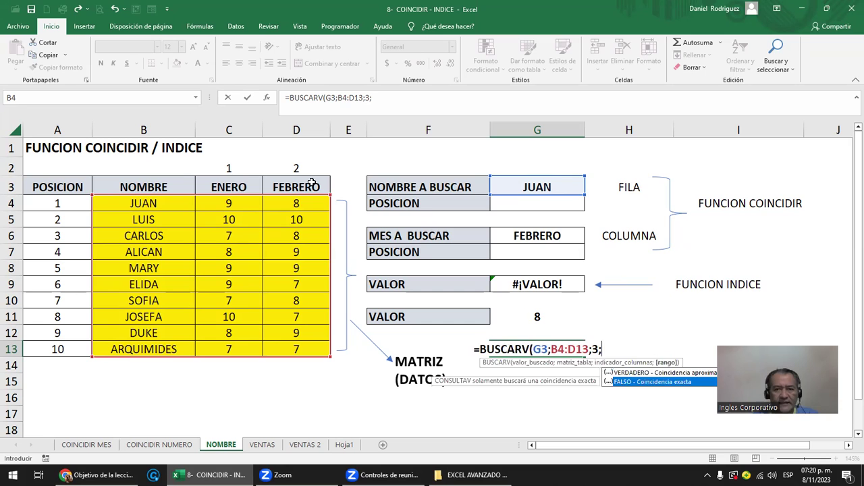
pyautogui.press('Tab')
pyautogui.write(')')
pyautogui.press('Return')
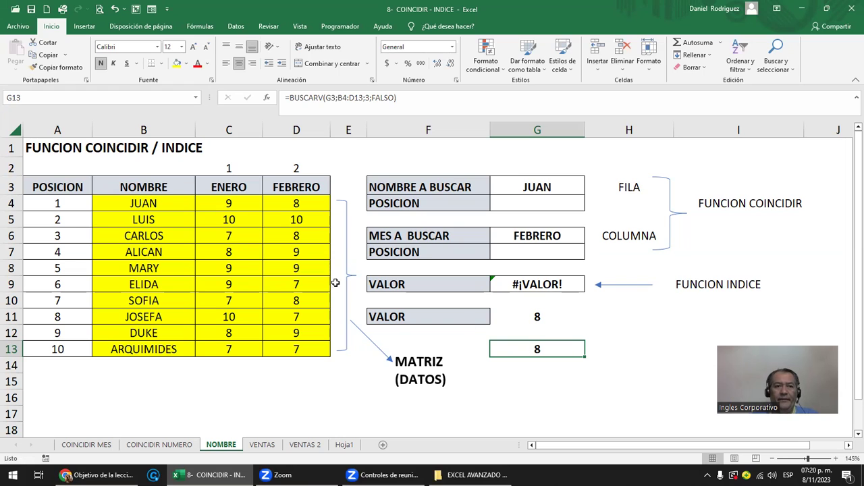
# Step: Highlight the NOMBRE column and compare the BUSCARV formula in G13 with the INDICE formula in G11
pyautogui.click(149, 188)
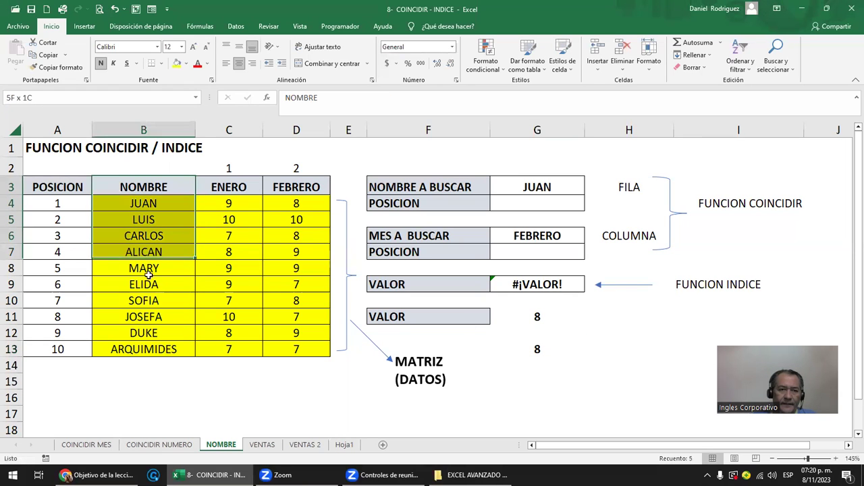
pyautogui.moveTo(150, 188); pyautogui.dragTo(144, 349)
pyautogui.click(228, 191)
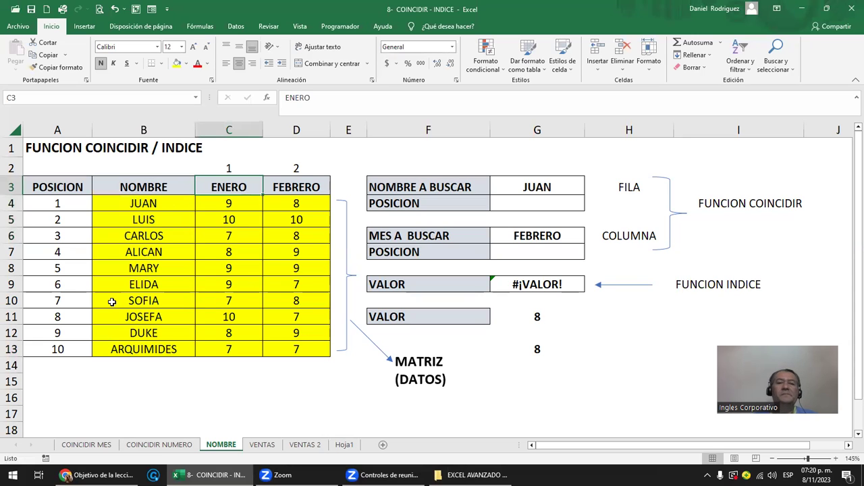
pyautogui.click(148, 187)
pyautogui.click(338, 185)
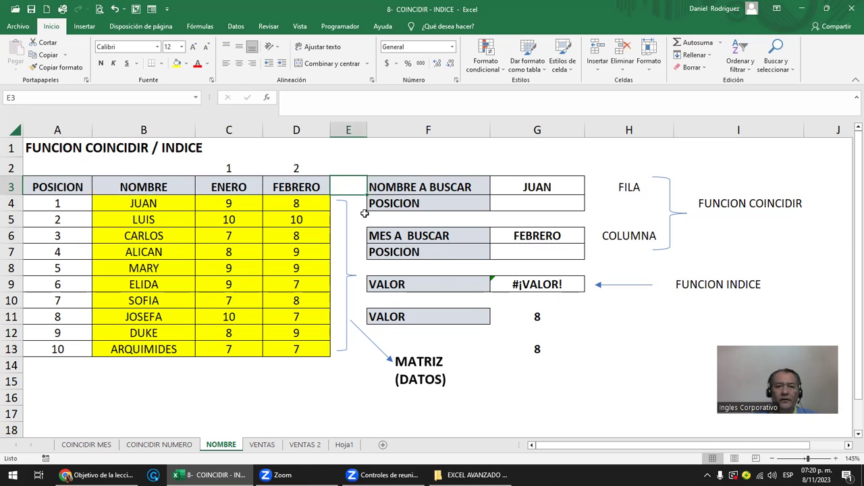
pyautogui.click(539, 348)
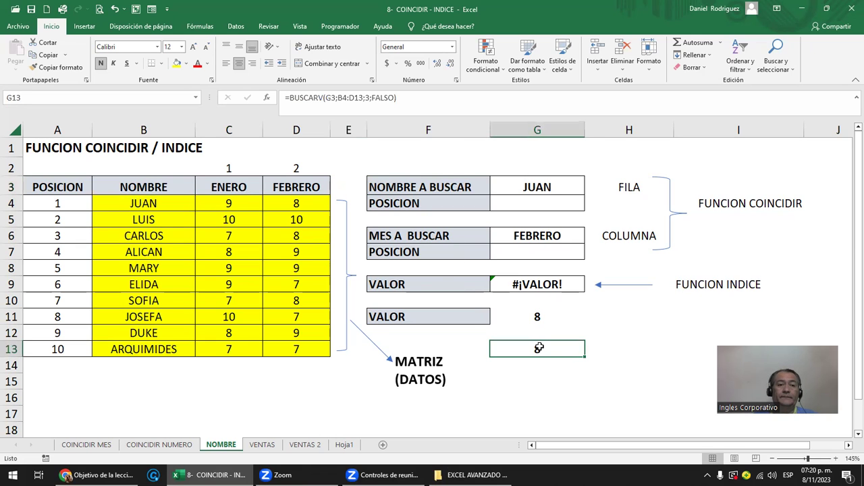
pyautogui.click(527, 317)
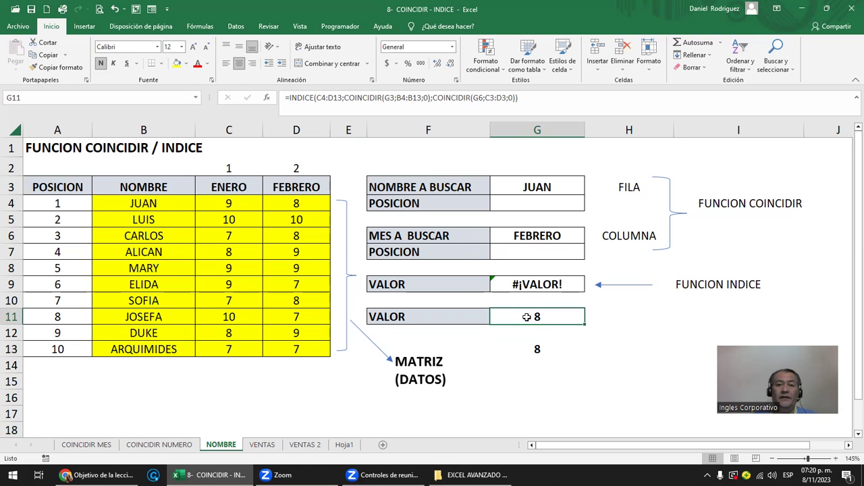
# Step: Select the names-and-grades block B4:D13 as the matrix indexed by G11's formula
pyautogui.click(162, 204)
pyautogui.moveTo(160, 340); pyautogui.dragTo(160, 349)
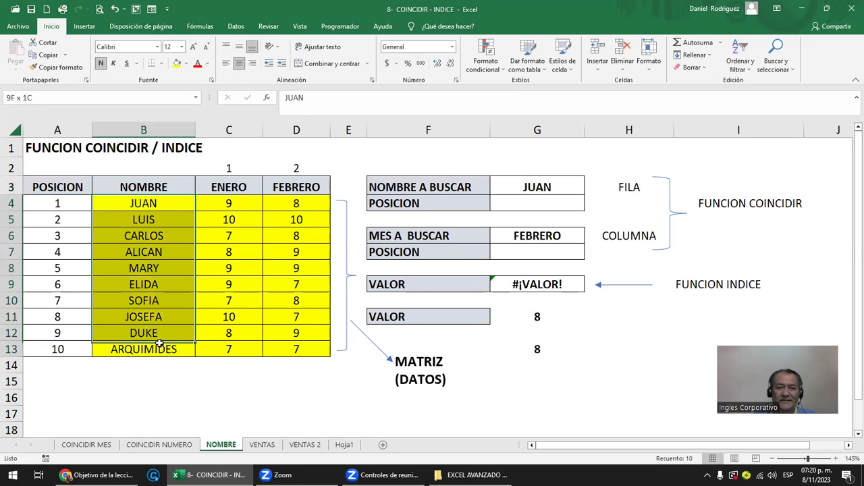
pyautogui.moveTo(223, 187); pyautogui.dragTo(286, 186)
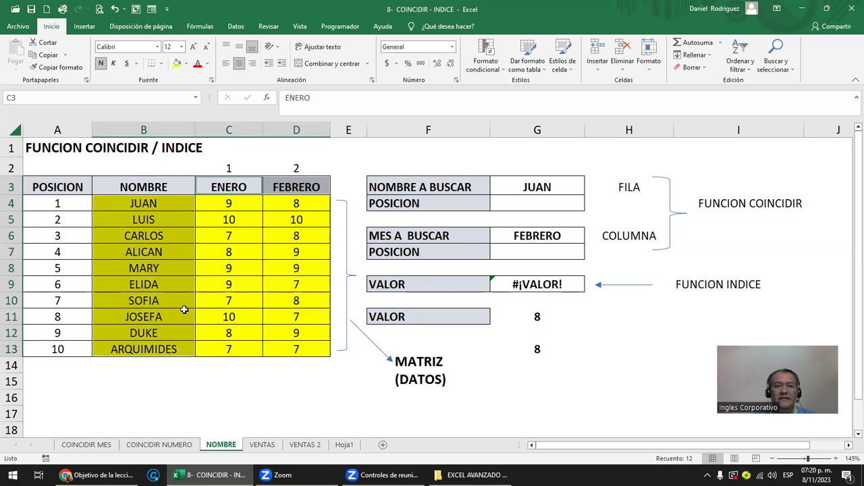
pyautogui.click(145, 202)
pyautogui.moveTo(155, 203); pyautogui.dragTo(162, 349)
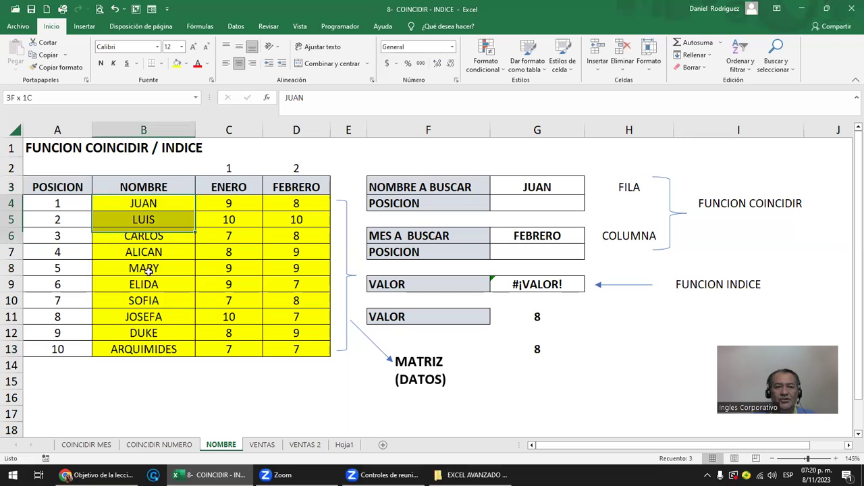
pyautogui.keyDown('ctrl'); pyautogui.moveTo(228, 194); pyautogui.dragTo(295, 189); pyautogui.keyUp('ctrl')
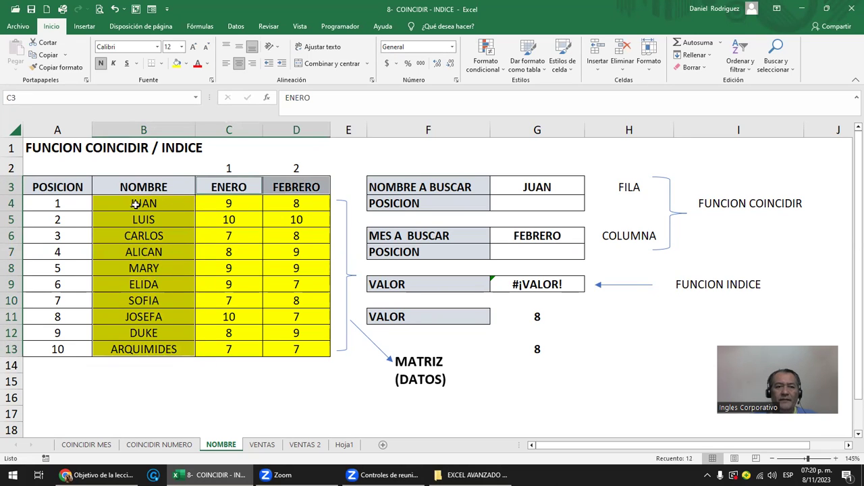
pyautogui.moveTo(131, 205); pyautogui.dragTo(297, 349)
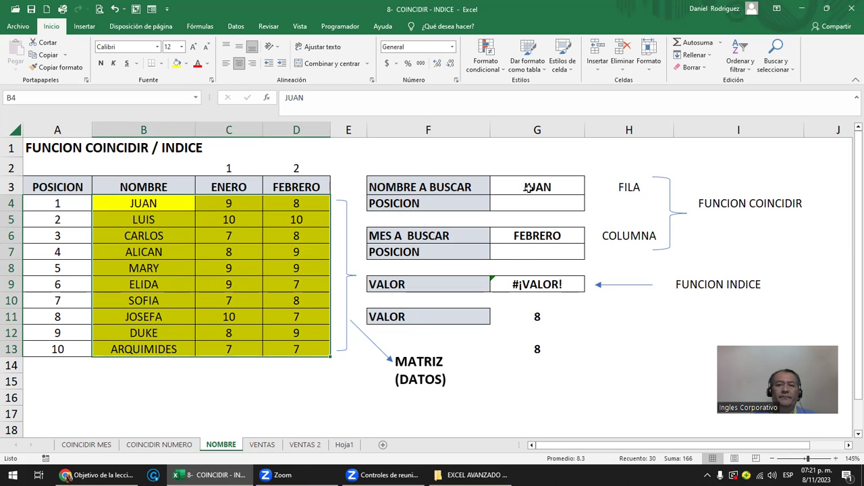
pyautogui.click(539, 315)
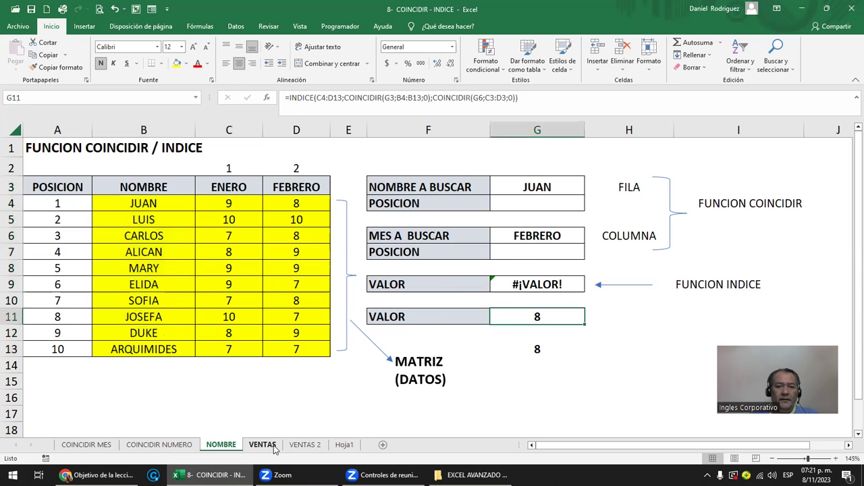
pyautogui.click(262, 444)
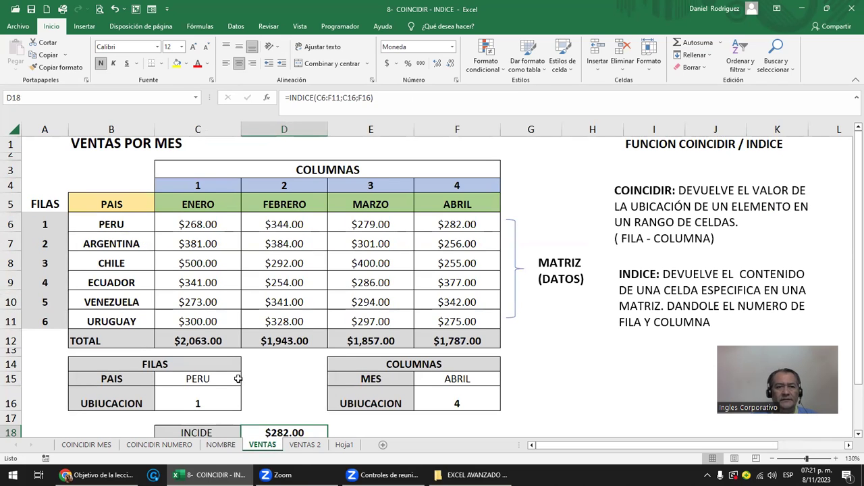
# Step: On VENTAS, highlight the country names B6:B11, month headers ENERO to ABRIL, and PAIS cell C15
pyautogui.scroll(-1, 237, 378)
pyautogui.click(129, 183)
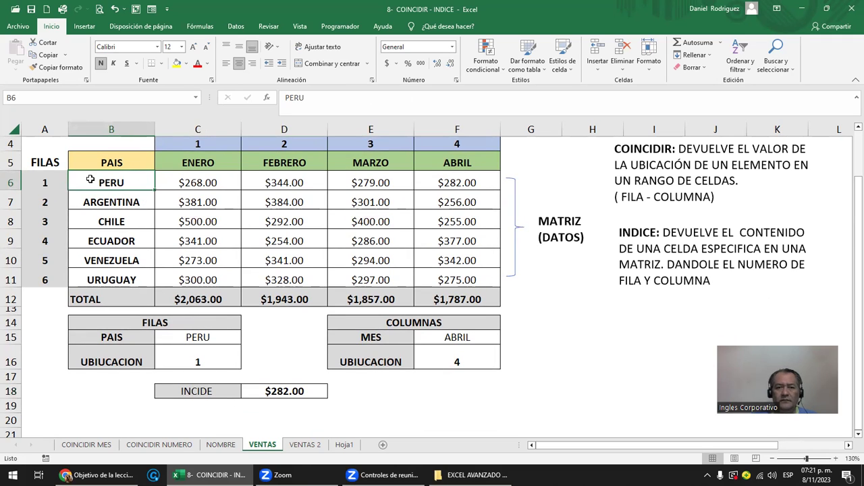
pyautogui.click(10, 182)
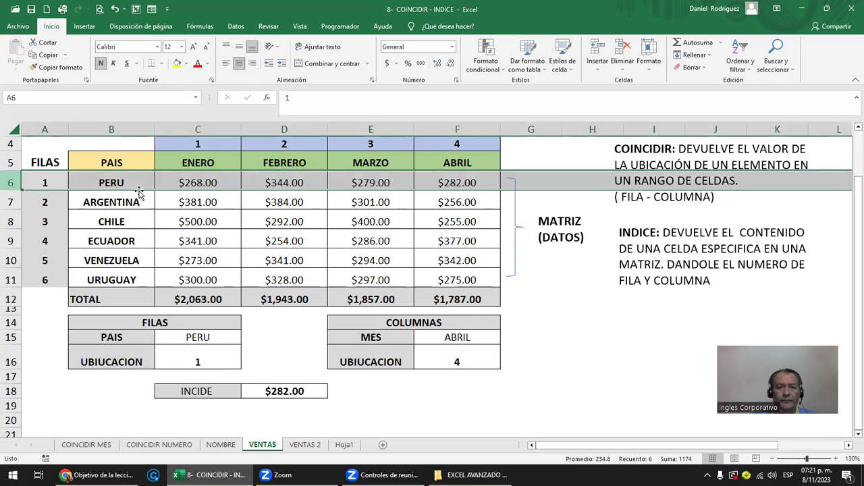
pyautogui.moveTo(116, 179); pyautogui.dragTo(116, 279)
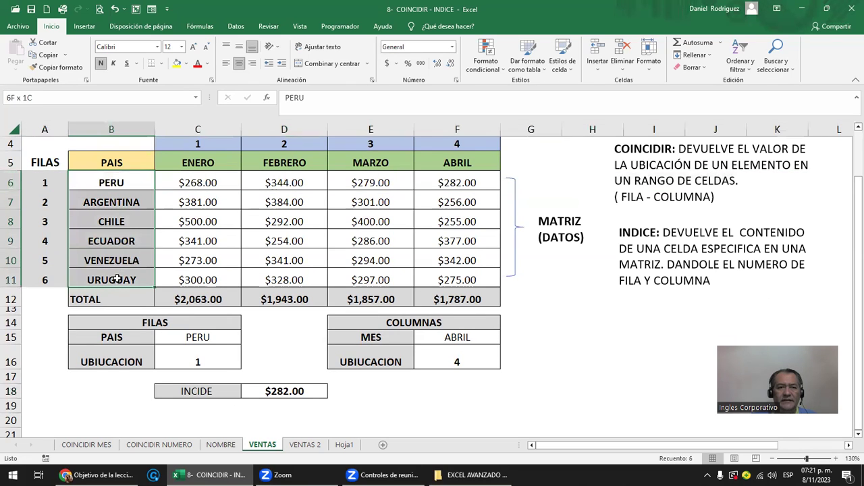
pyautogui.moveTo(199, 162); pyautogui.dragTo(445, 161)
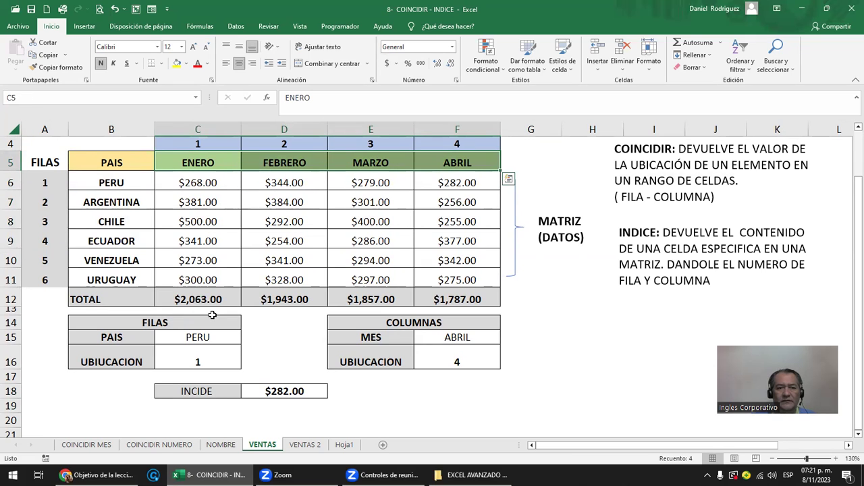
pyautogui.click(132, 337)
pyautogui.click(189, 335)
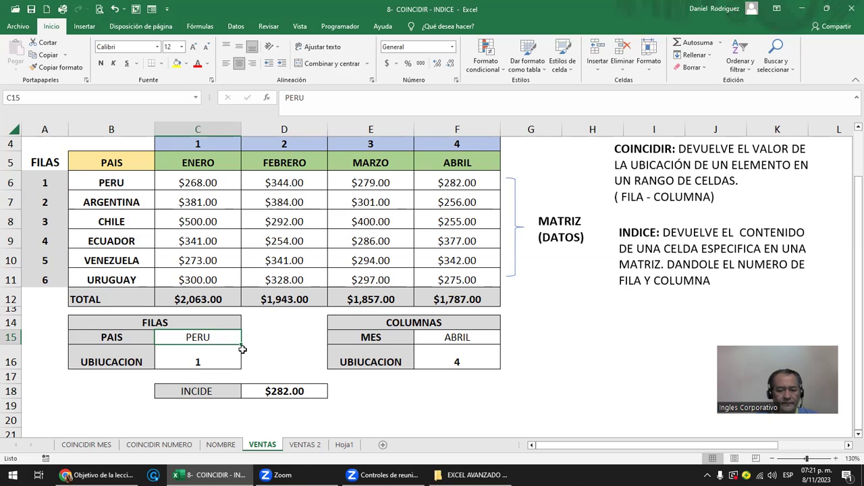
# Step: Set the lookup country to CHILE in C15 and the month to FEBRERO in F15
pyautogui.write('CHILE')
pyautogui.press('Return')
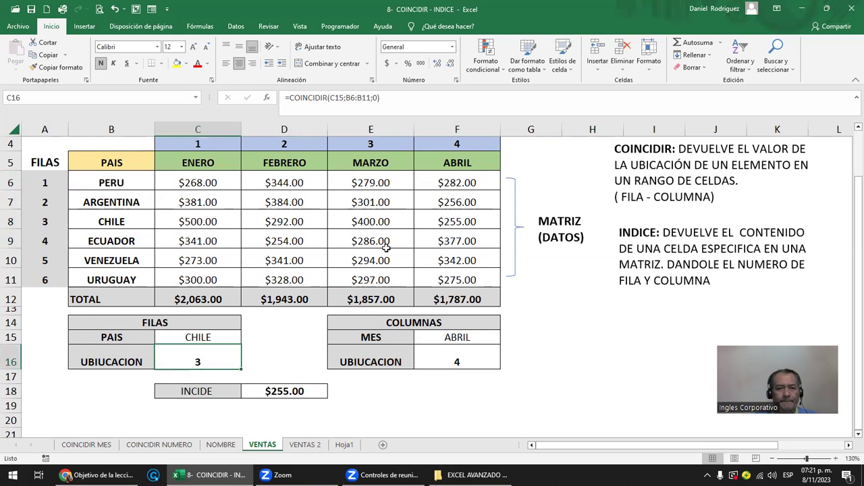
pyautogui.click(457, 339)
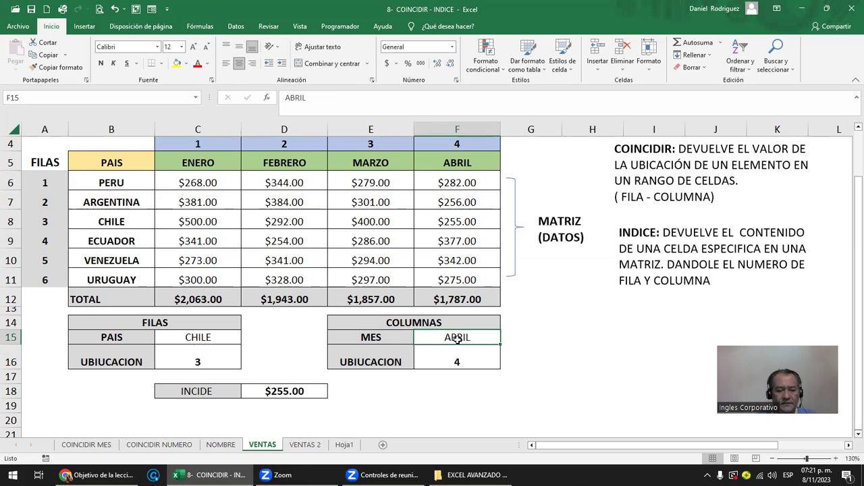
pyautogui.write('FEBRER')
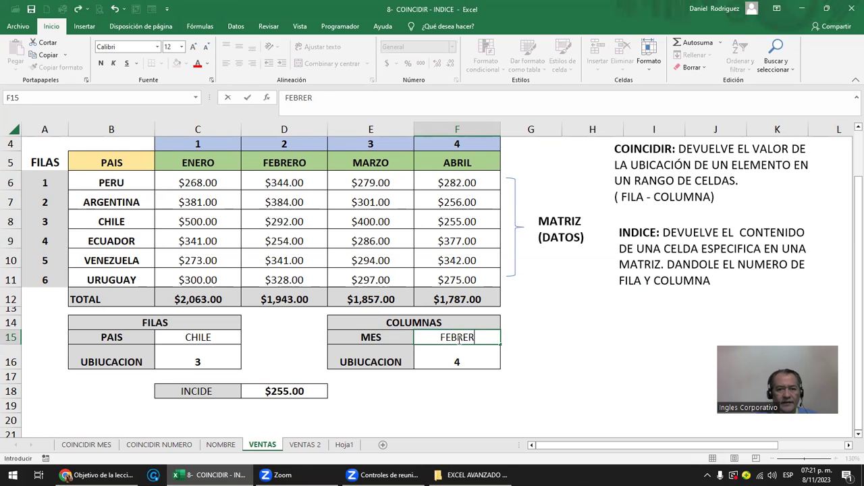
pyautogui.write('O')
pyautogui.press('Return')
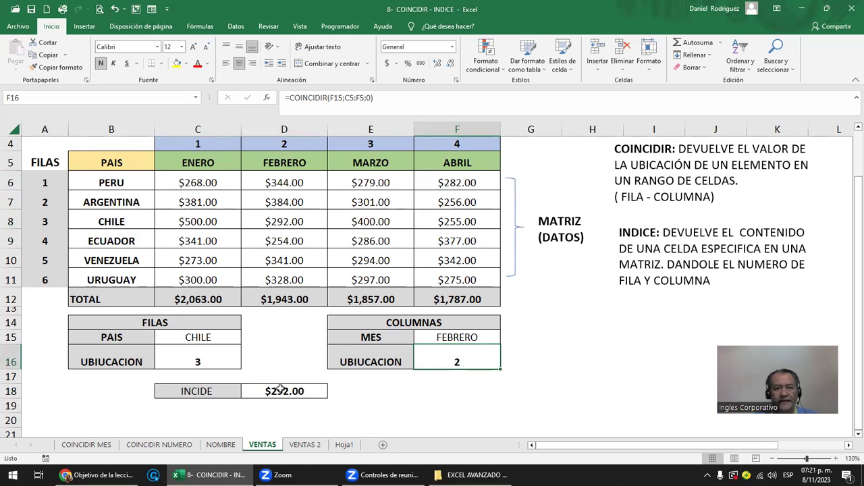
# Step: Review D18's =INDICE(C6:F11;C16;F16), now returning $292.00, then move to D19
pyautogui.moveTo(183, 193); pyautogui.dragTo(457, 280)
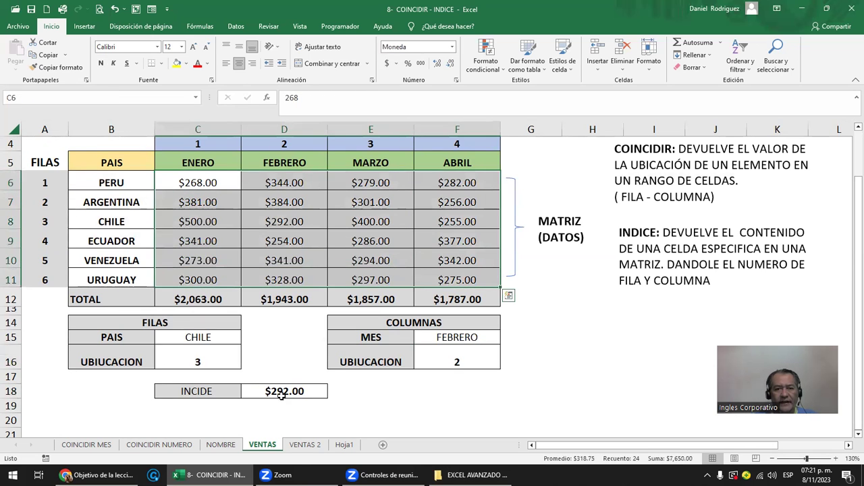
pyautogui.click(282, 396)
pyautogui.doubleClick(282, 393)
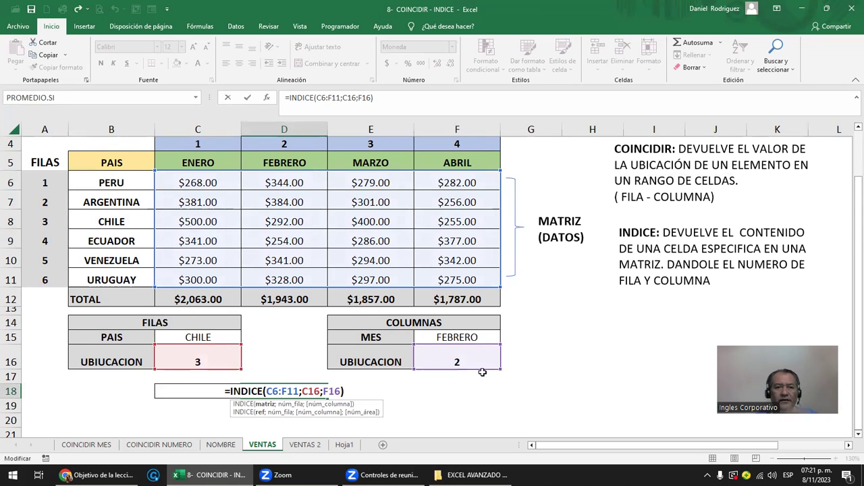
pyautogui.press('Return')
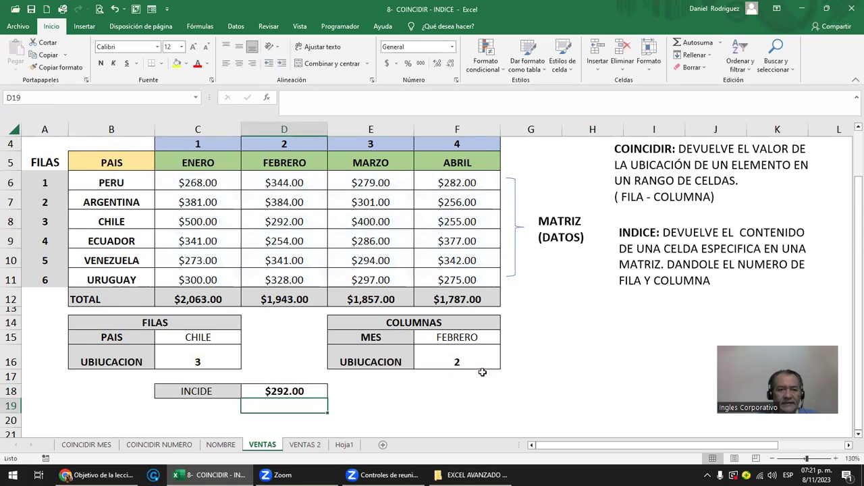
pyautogui.press('Up')
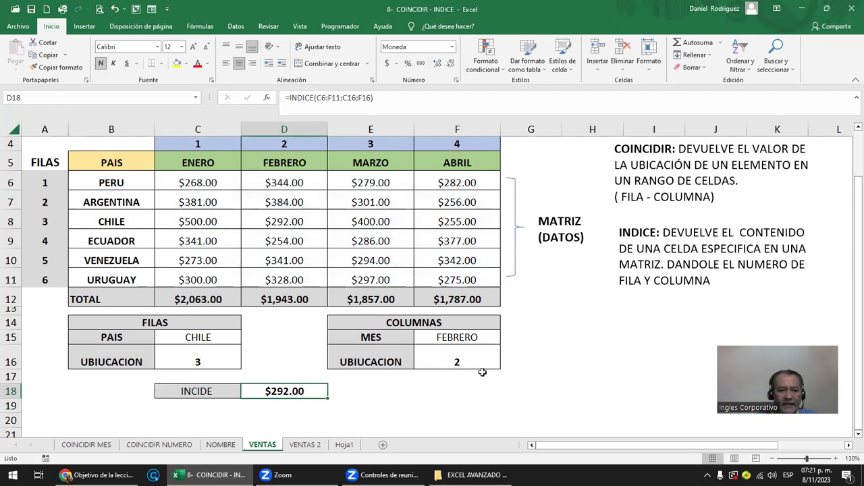
pyautogui.press('F2')
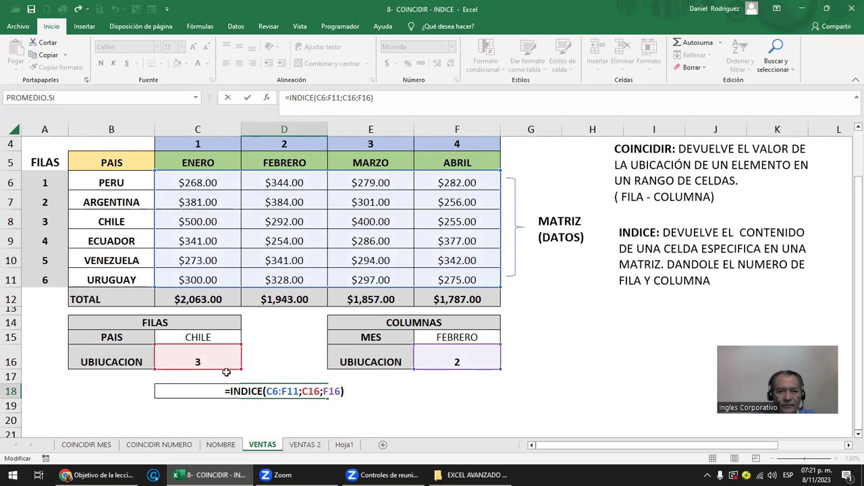
pyautogui.press('Escape')
pyautogui.click(273, 406)
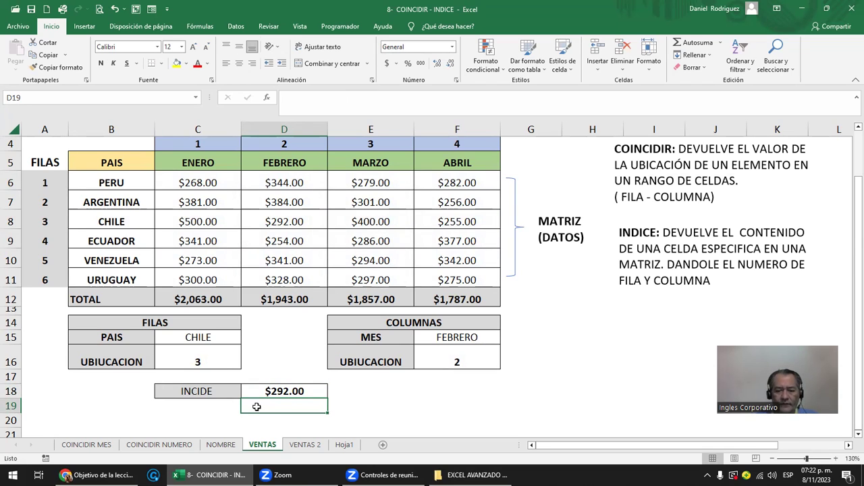
# Step: Start =INDICE( in D19 with the sales data C6:F11 as its matrix
pyautogui.write('=IN')
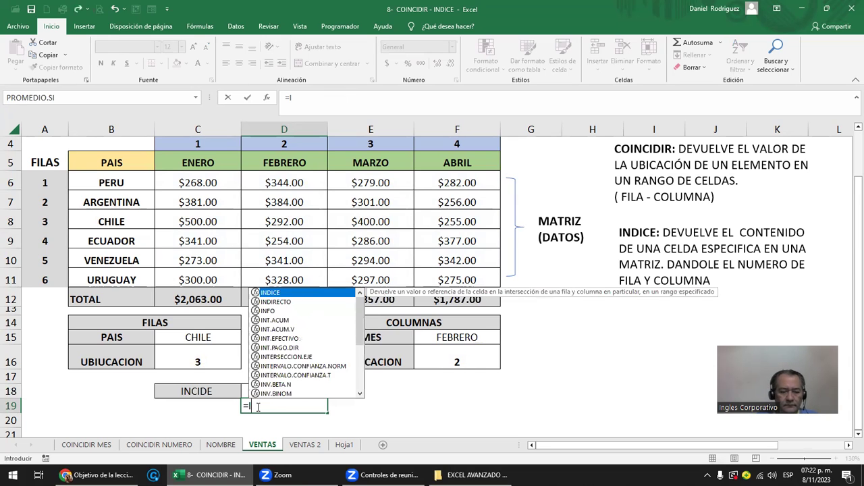
pyautogui.write('DI')
pyautogui.press('Tab')
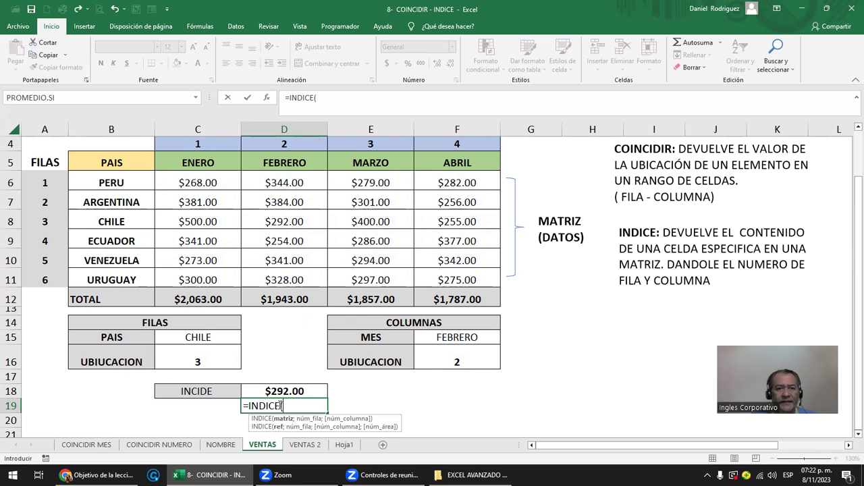
pyautogui.moveTo(183, 180)
pyautogui.mouseDown()
pyautogui.moveTo(470, 229)
pyautogui.moveTo(471, 280)
pyautogui.mouseUp()
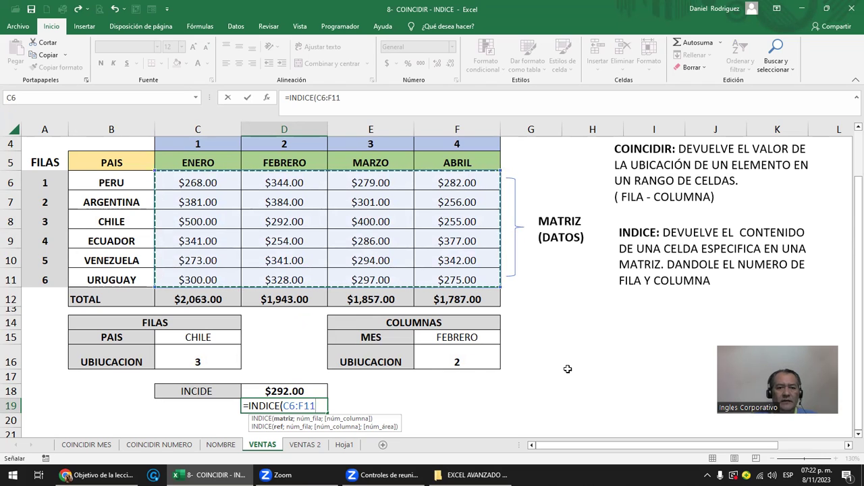
pyautogui.write(';')
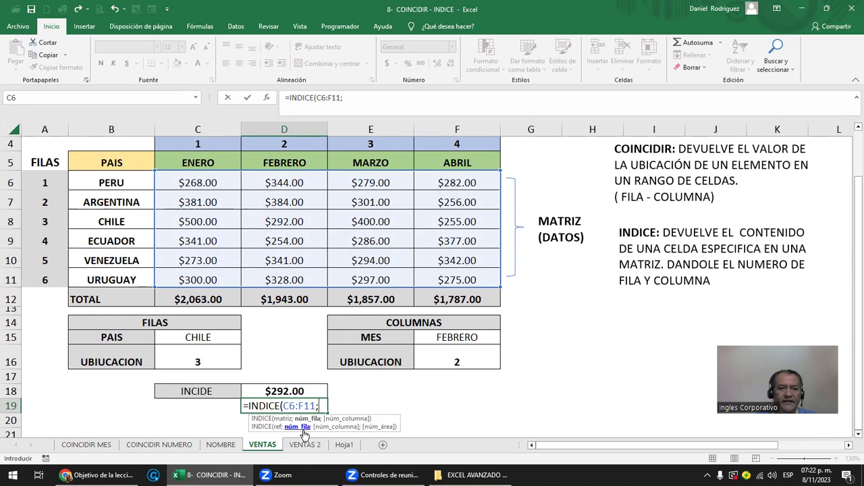
# Step: Add COINCIDIR(C15;B6:B11;0) as the row argument for an exact match of CHILE
pyautogui.write('CO')
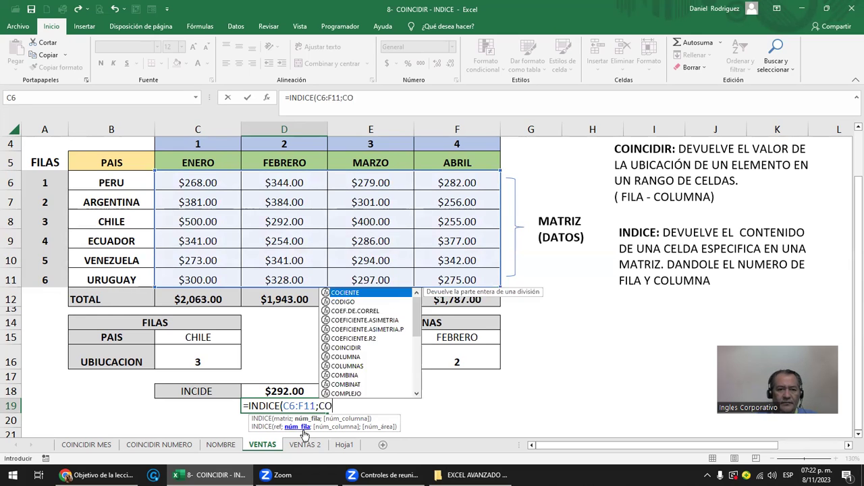
pyautogui.write('IN')
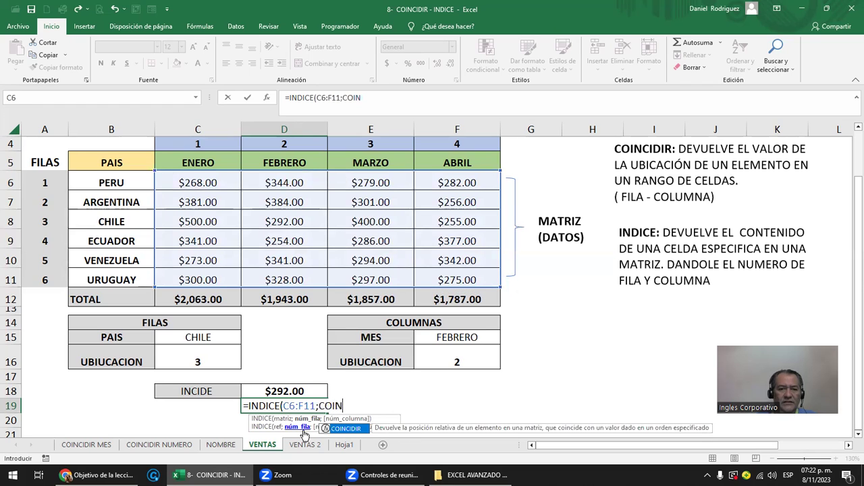
pyautogui.press('Tab')
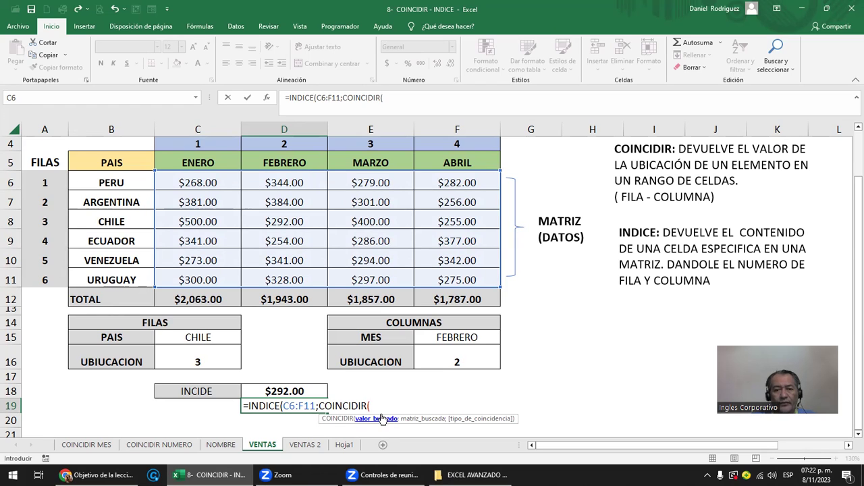
pyautogui.click(211, 335)
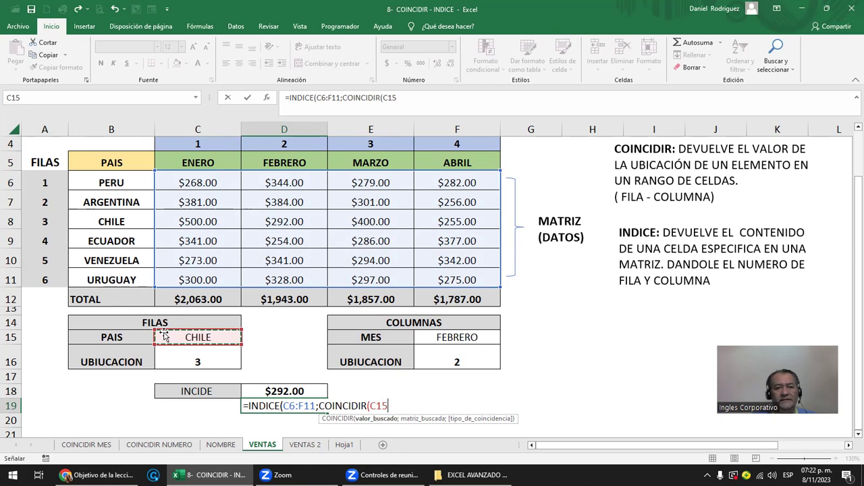
pyautogui.write(';')
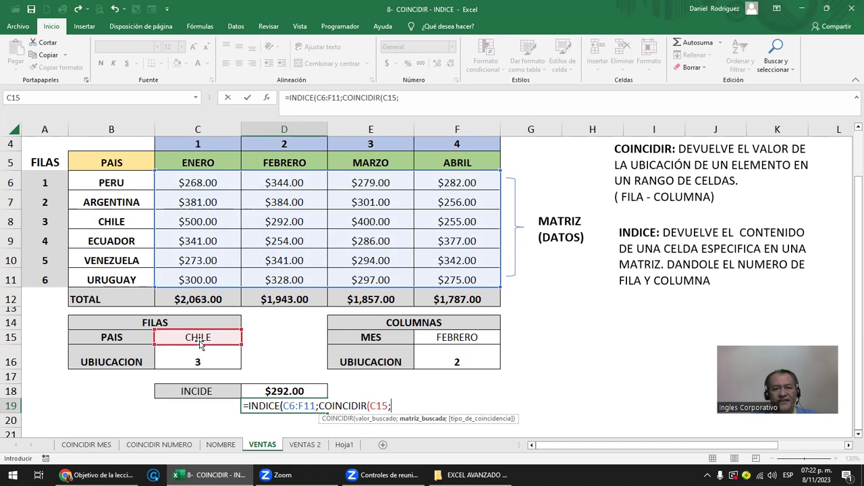
pyautogui.moveTo(110, 177); pyautogui.dragTo(117, 277)
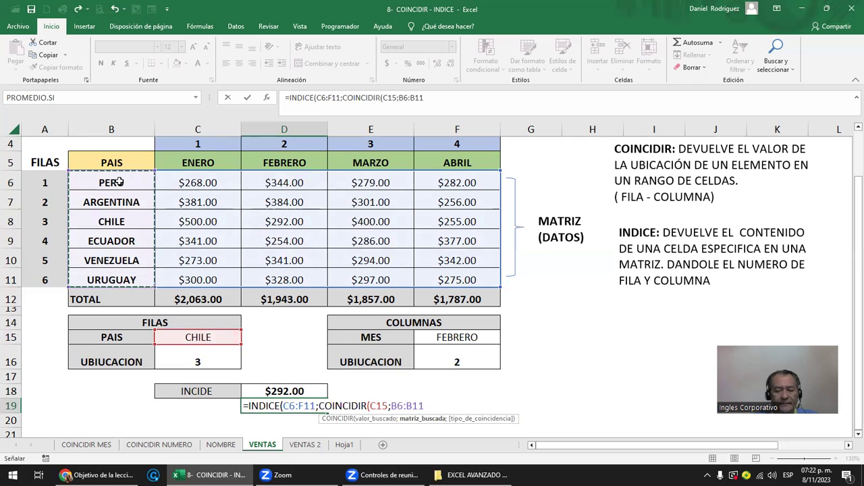
pyautogui.write(';')
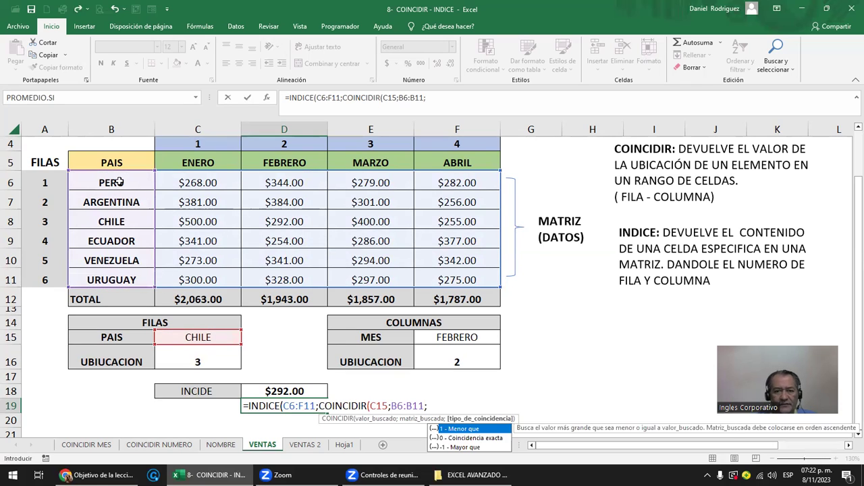
pyautogui.press('Down')
pyautogui.press('Tab')
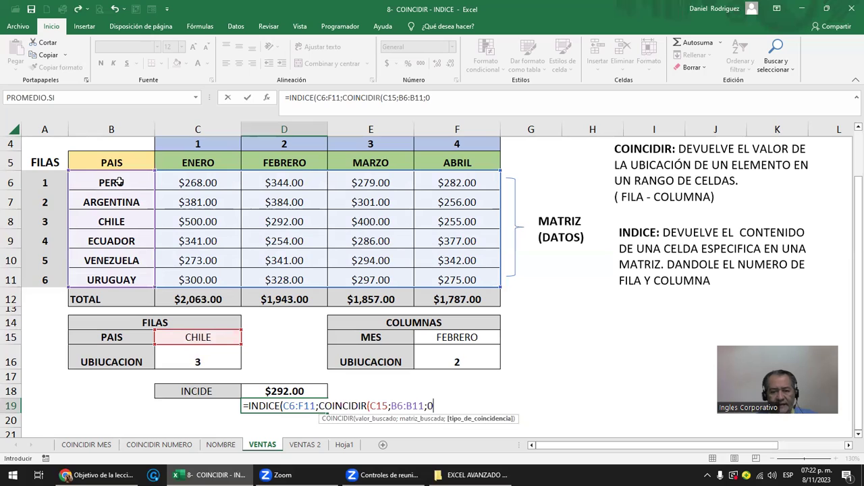
pyautogui.write(')')
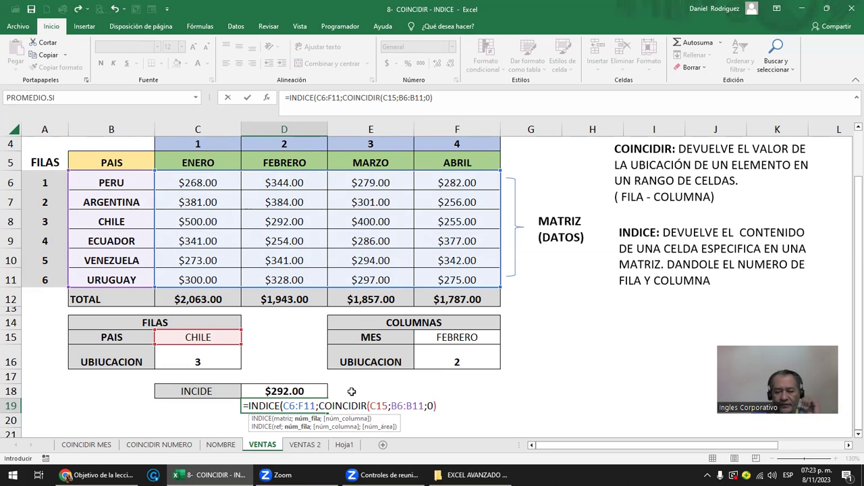
pyautogui.write(';2)')
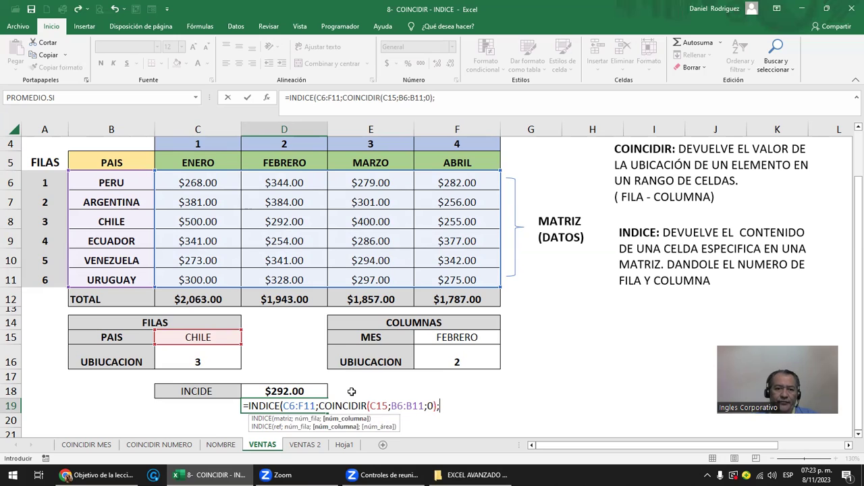
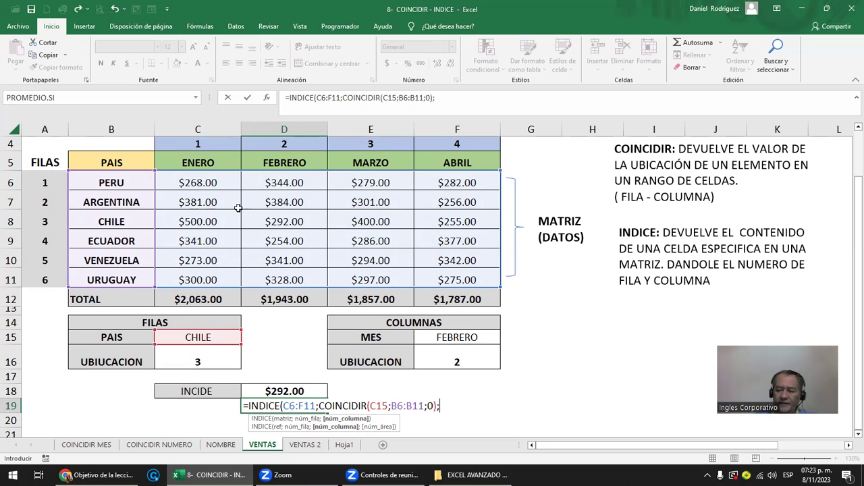
# Step: Complete D19's INDICE/COINCIDIR formula with column 2 and show $292.00 as centred Moneda currency
pyautogui.write('2')
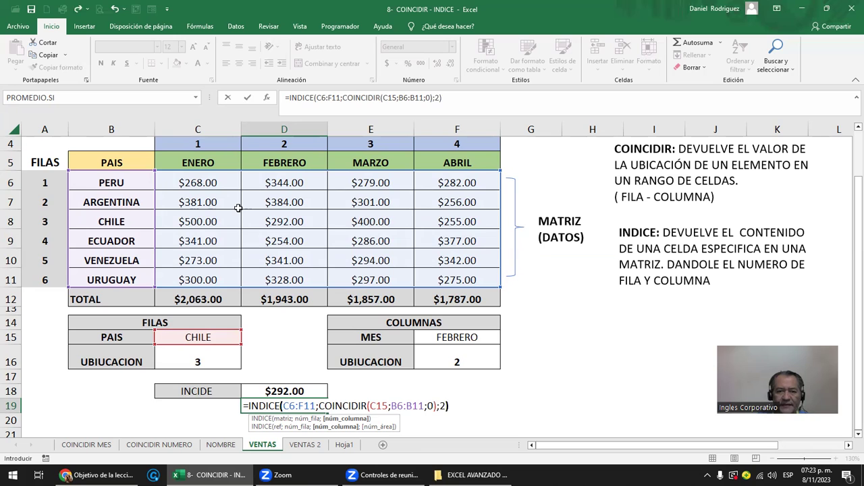
pyautogui.hotkey('ctrl', 'Return')
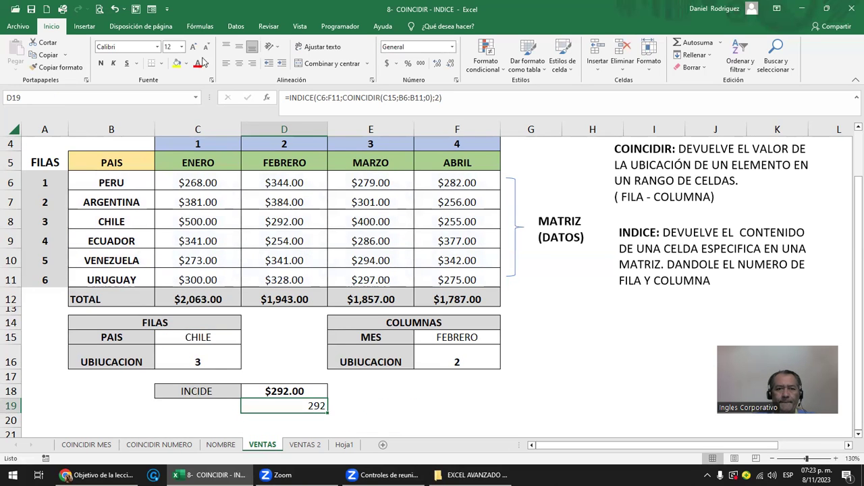
pyautogui.click(388, 64)
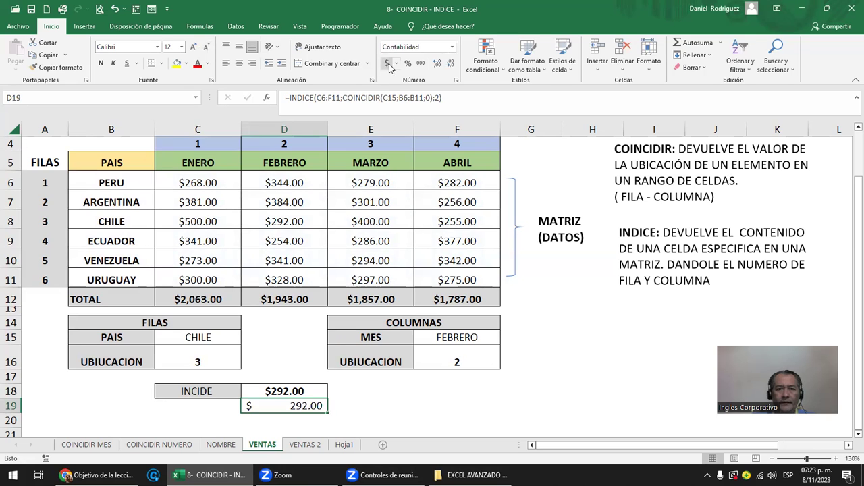
pyautogui.click(452, 47)
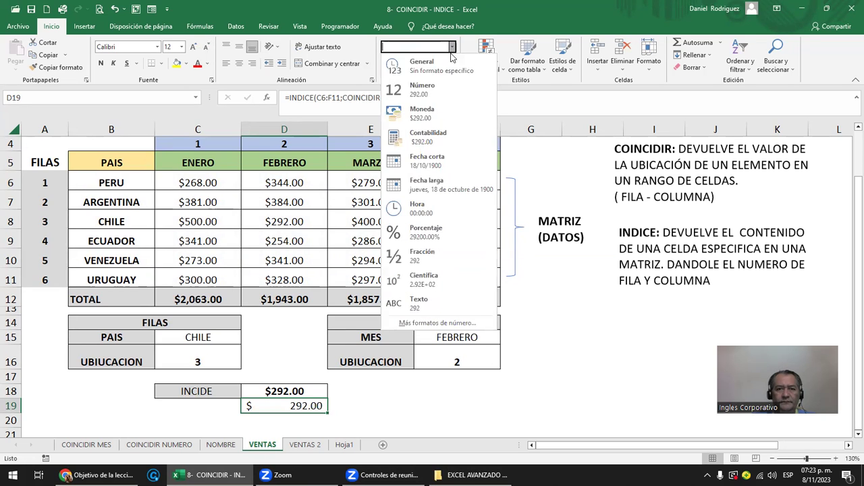
pyautogui.click(428, 116)
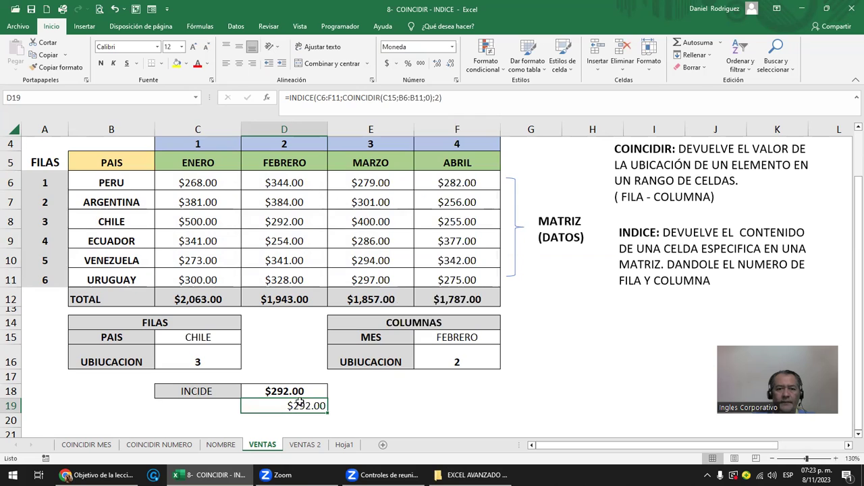
pyautogui.click(239, 64)
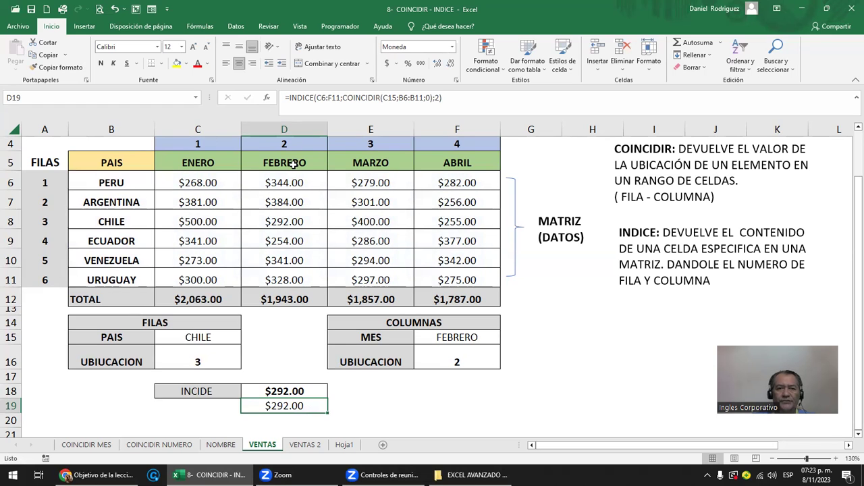
# Step: In D19, try F15 as the column argument, then delete the 2 and the closing parenthesis
pyautogui.doubleClick(300, 405)
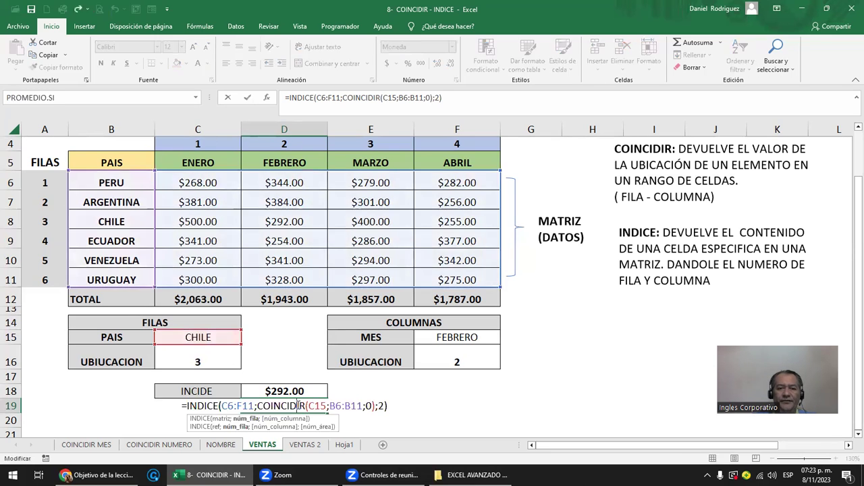
pyautogui.click(379, 405)
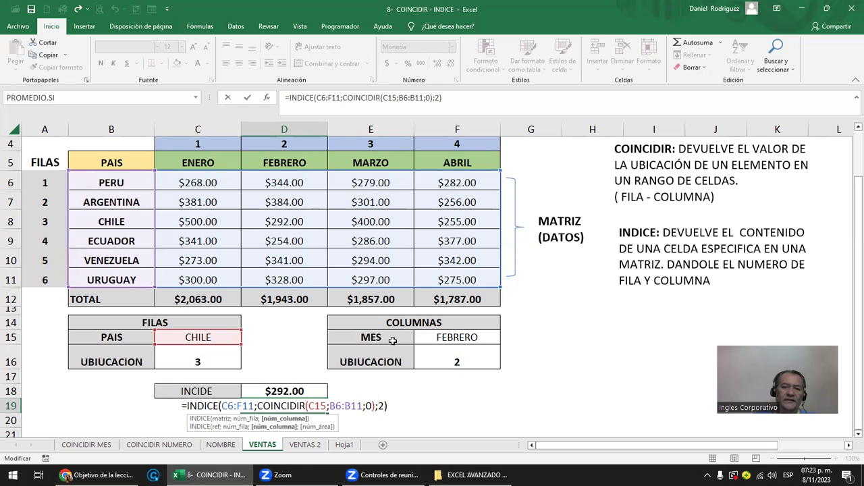
pyautogui.click(445, 337)
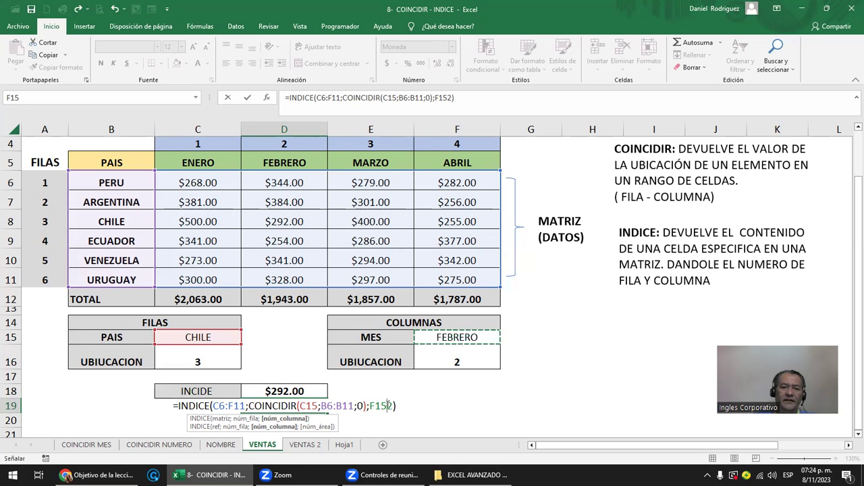
pyautogui.press('F2')
pyautogui.press('Left')
pyautogui.press('Left')
pyautogui.press('Left')
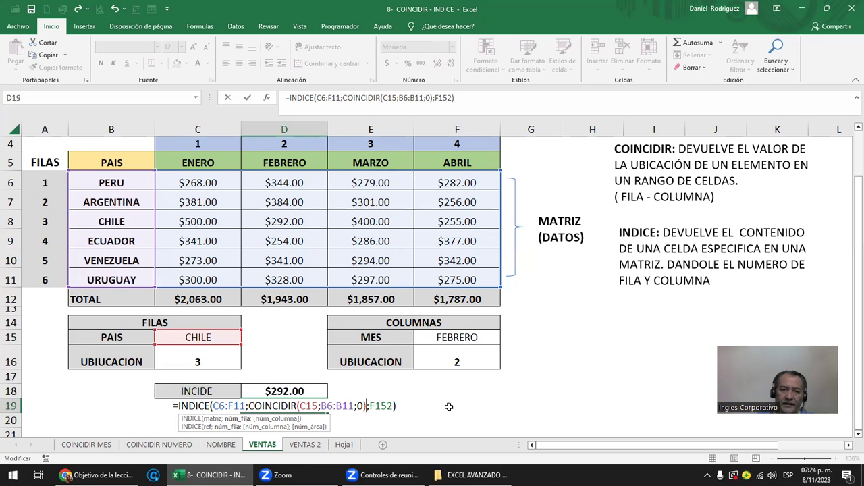
pyautogui.press('Right')
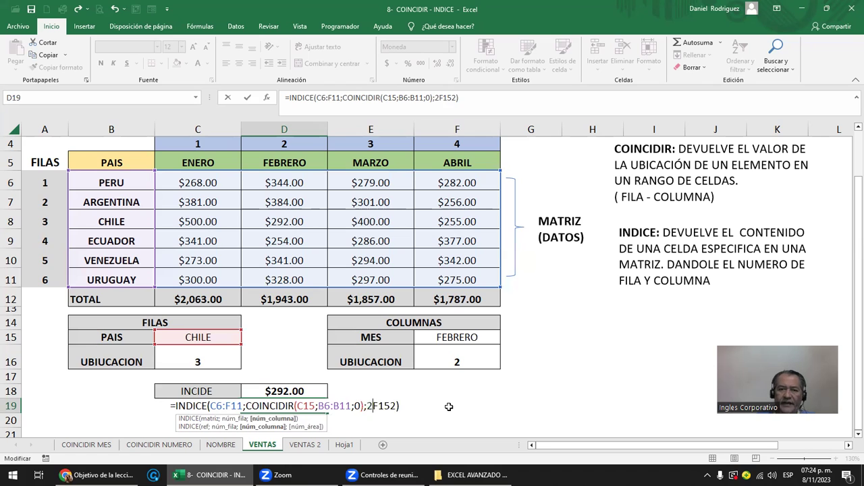
pyautogui.press('Delete')
pyautogui.press('Delete')
pyautogui.press('Delete')
pyautogui.write('2')
pyautogui.press('BackSpace')
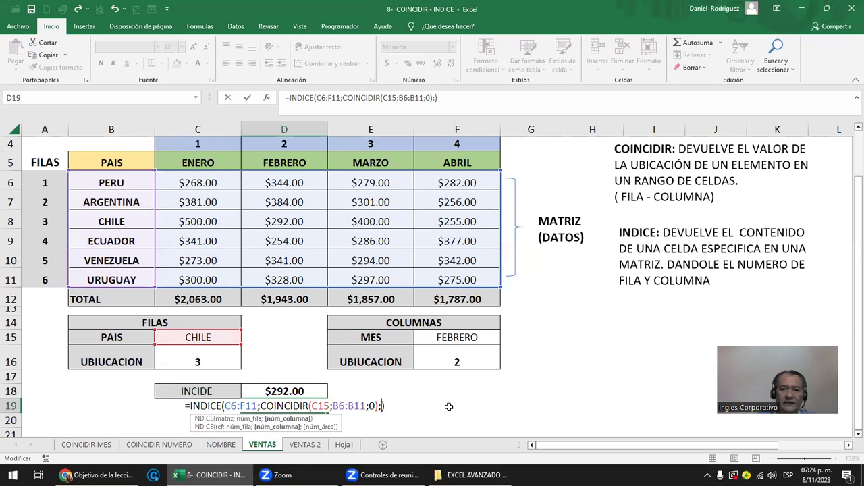
pyautogui.click(450, 340)
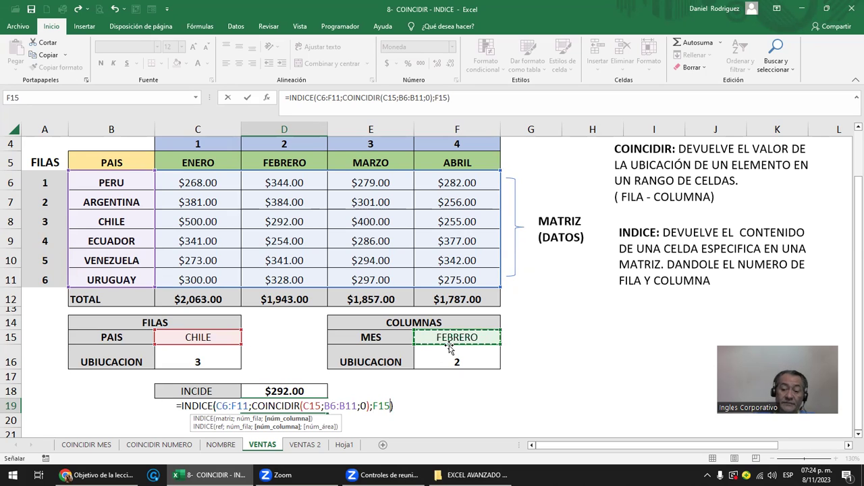
pyautogui.press('BackSpace')
pyautogui.press('BackSpace')
pyautogui.press('BackSpace')
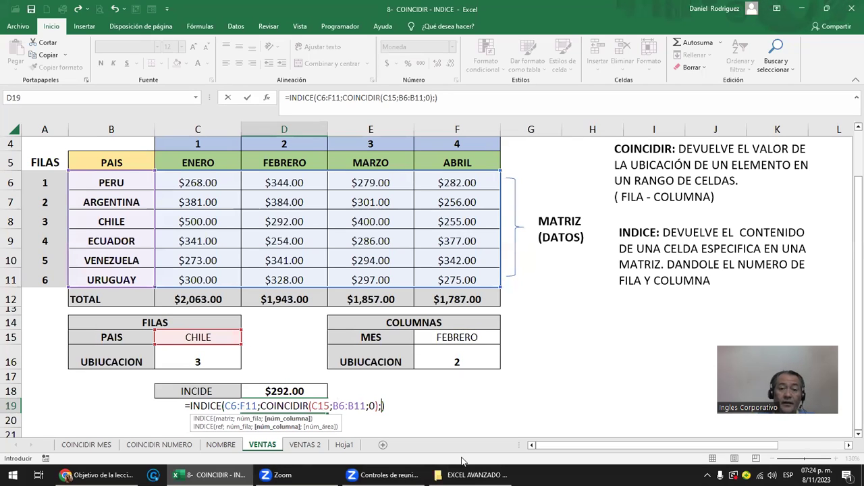
pyautogui.press('Delete')
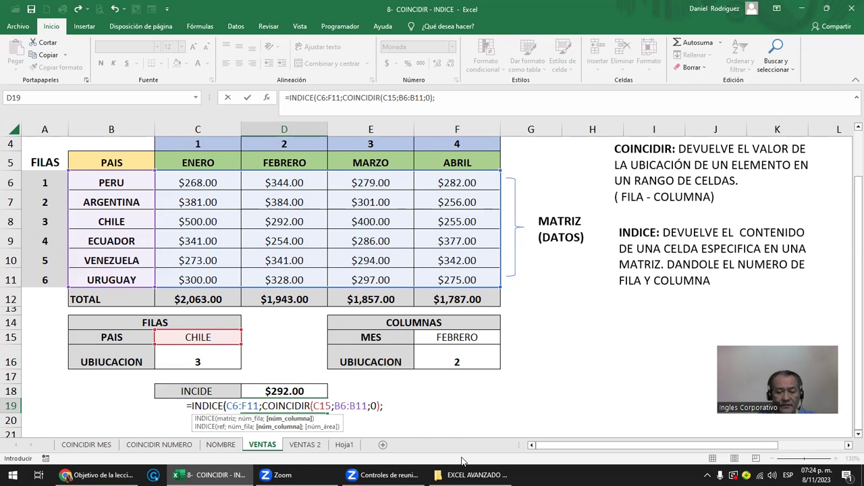
# Step: Add COINCIDIR(F15;C5:F5;0) as D19's column argument with exact match and commit, still $292.00
pyautogui.write('COI')
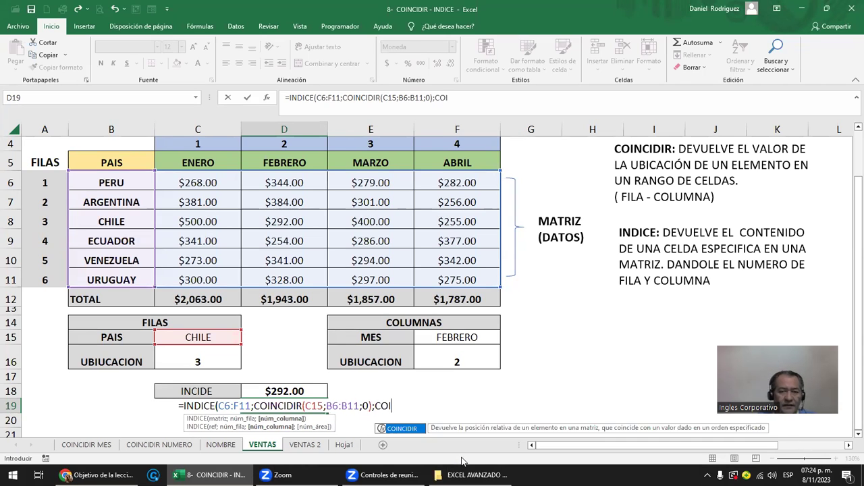
pyautogui.press('Tab')
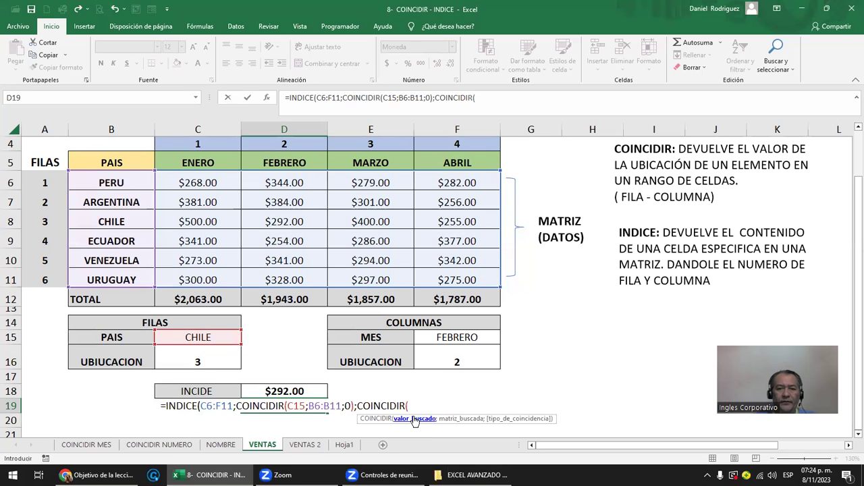
pyautogui.click(457, 337)
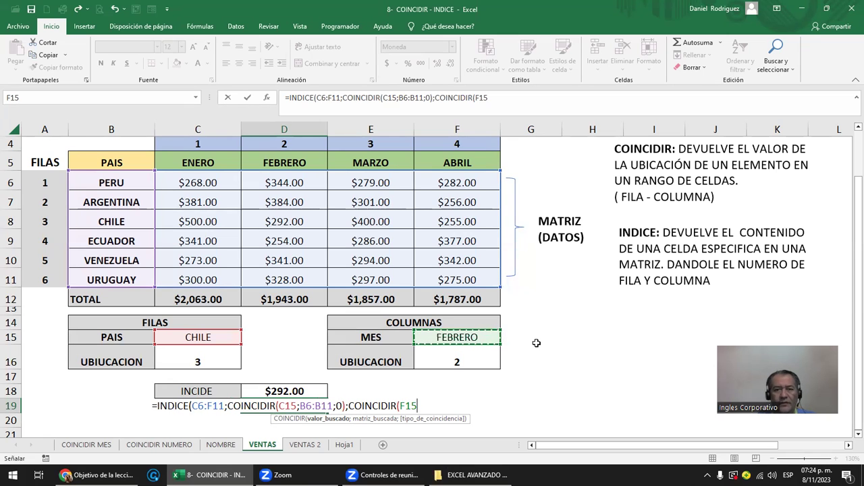
pyautogui.write(';')
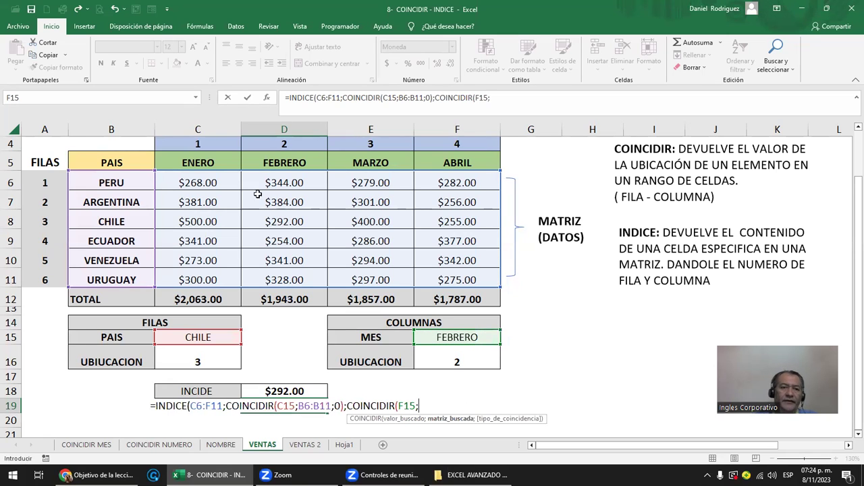
pyautogui.moveTo(177, 163); pyautogui.dragTo(458, 173)
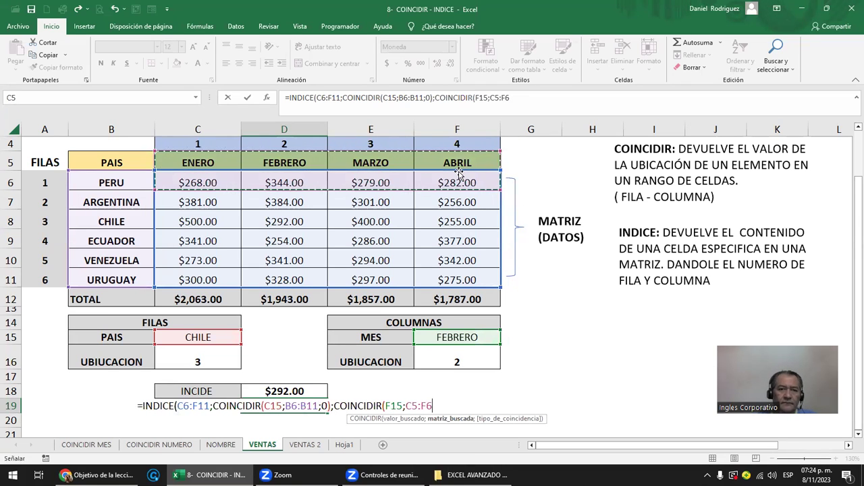
pyautogui.moveTo(458, 173); pyautogui.dragTo(459, 171)
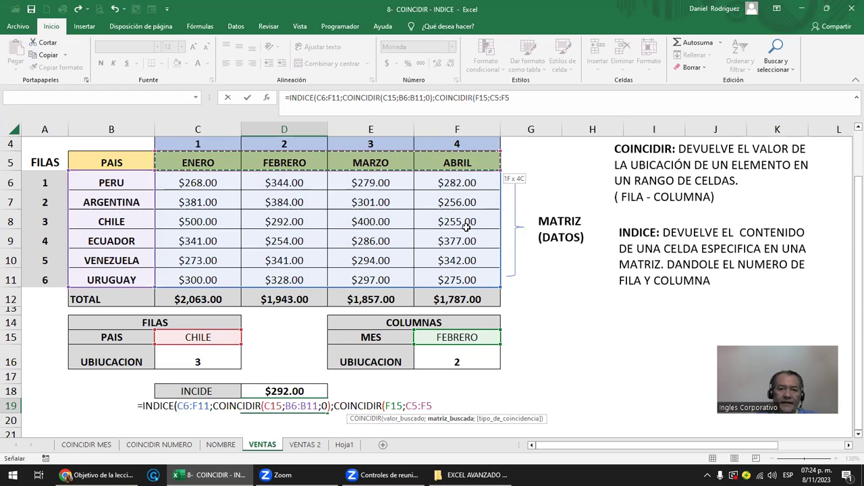
pyautogui.press('F8')
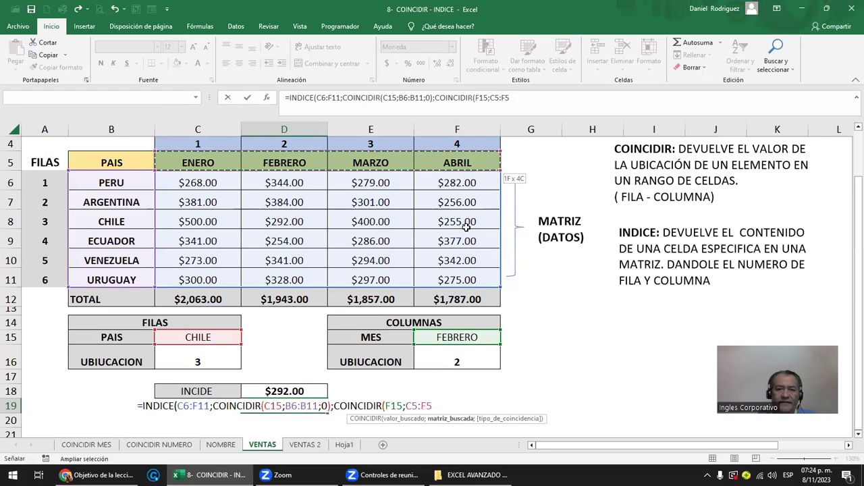
pyautogui.write(';')
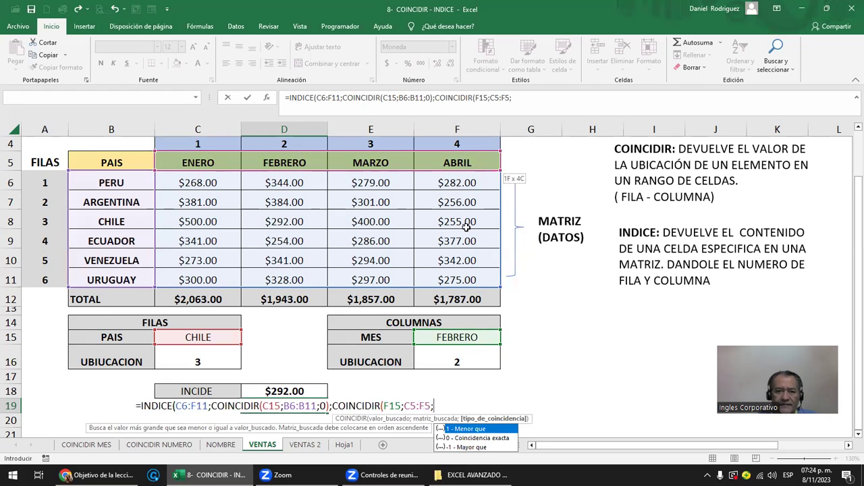
pyautogui.press('Down')
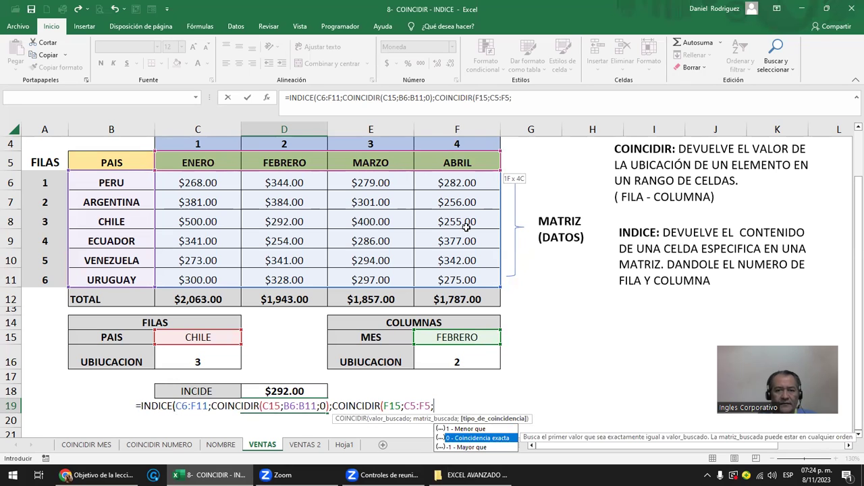
pyautogui.press('Tab')
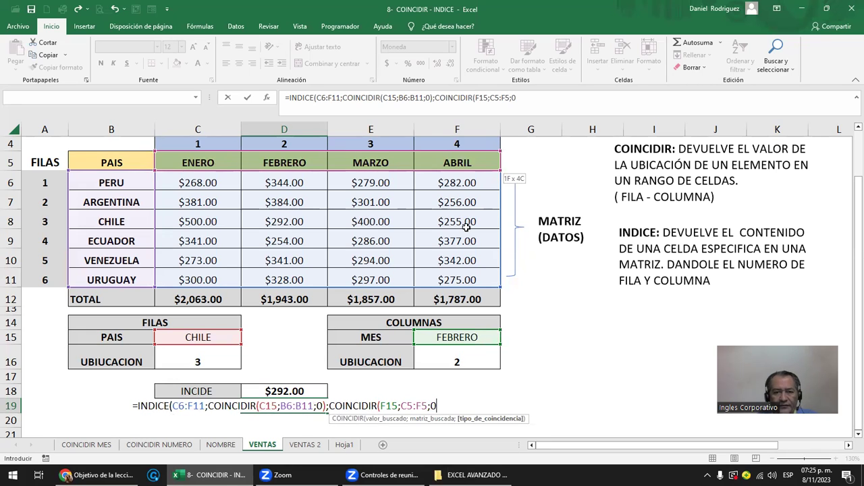
pyautogui.write(')')
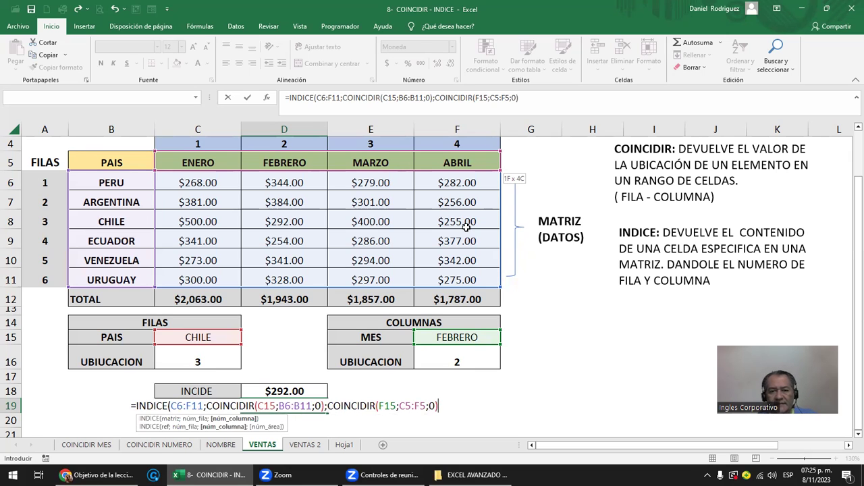
pyautogui.write(')')
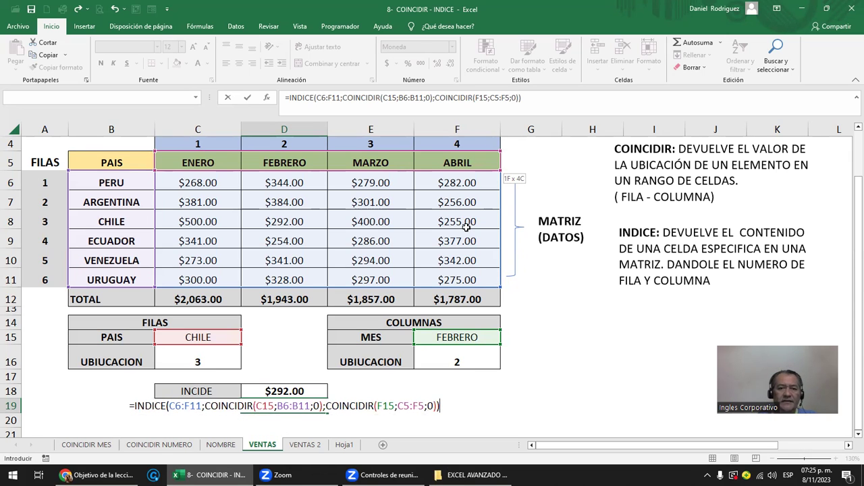
pyautogui.press('Return')
pyautogui.press('Up')
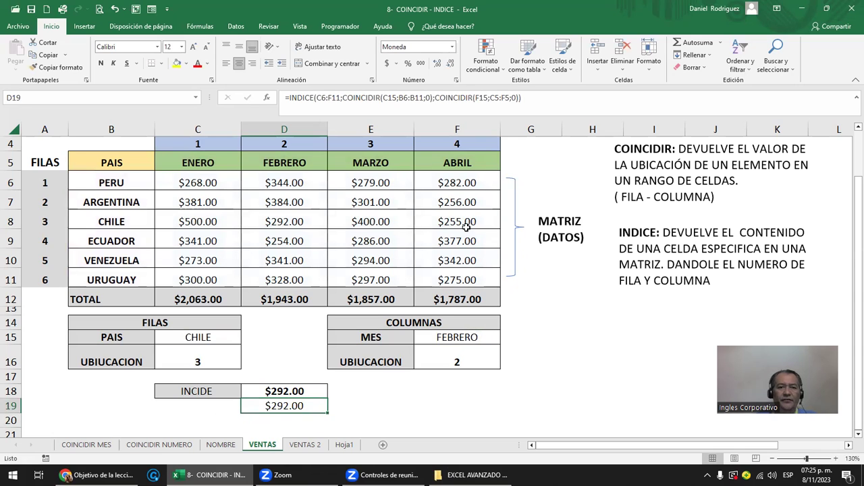
# Step: Clear the UBICACION row's C16 formula and the erroring INDICE formula in D18
pyautogui.click(197, 363)
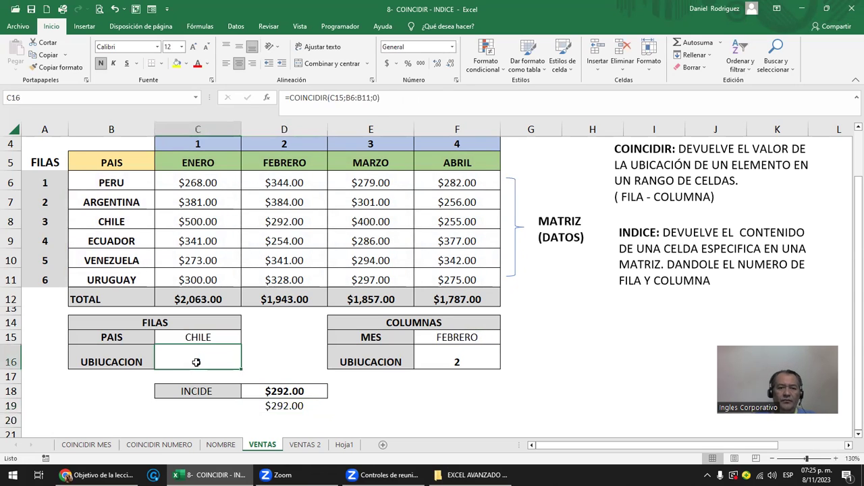
pyautogui.press('Delete')
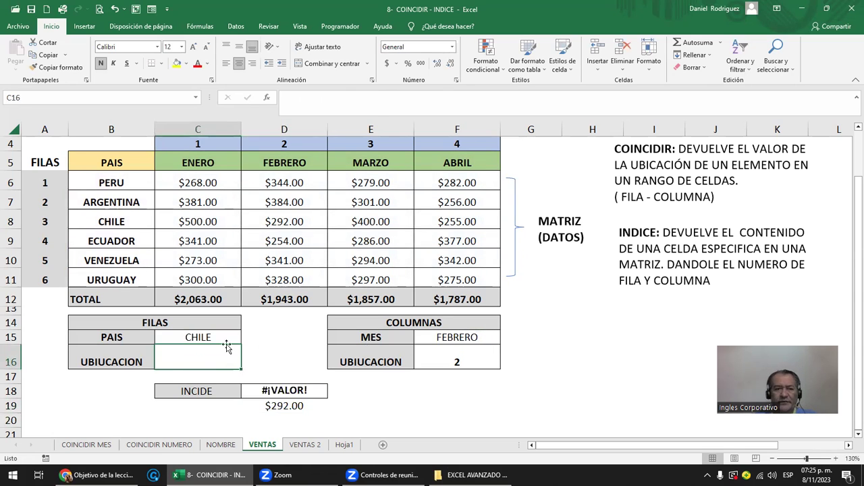
pyautogui.click(9, 358)
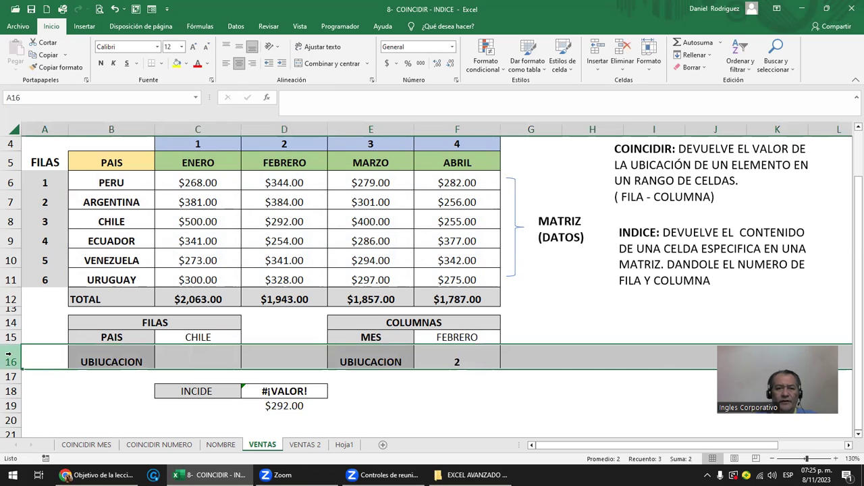
pyautogui.press('Delete')
pyautogui.click(216, 339)
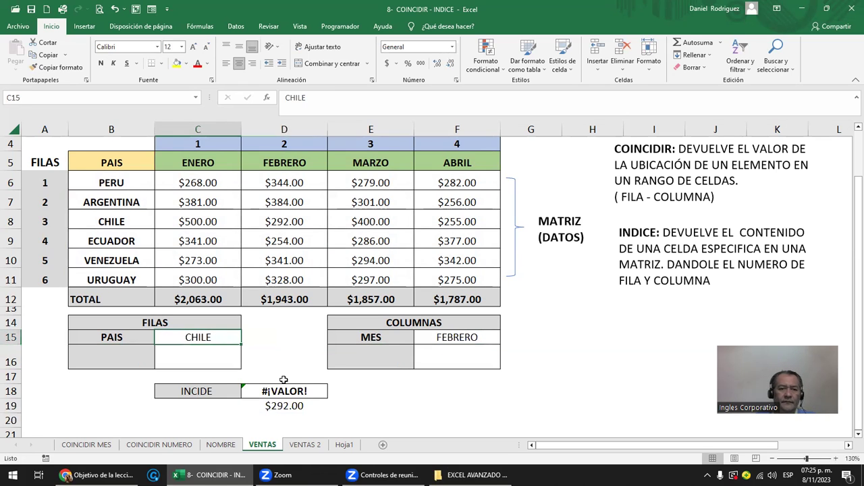
pyautogui.click(262, 391)
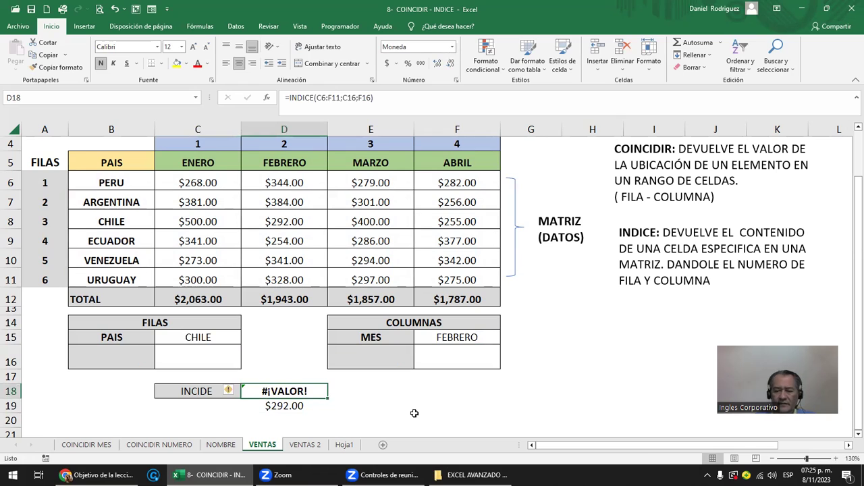
pyautogui.press('Delete')
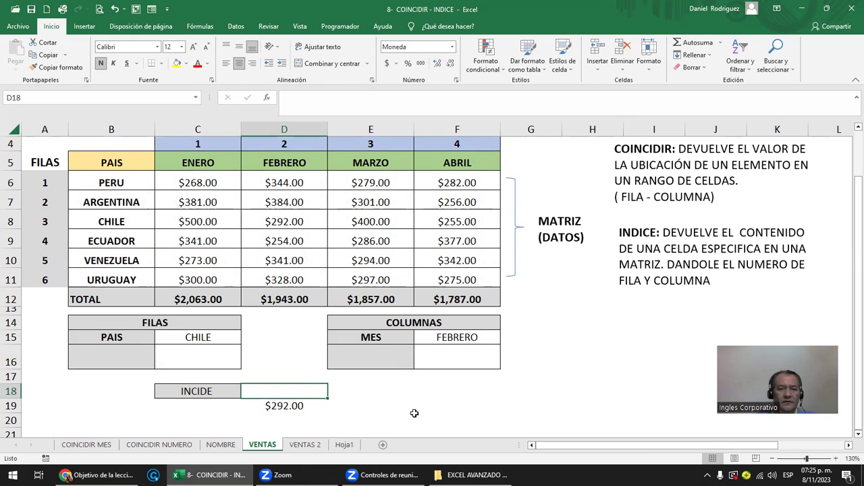
# Step: Clear the FILAS and COLUMNAS headings above the lookup cells
pyautogui.click(220, 341)
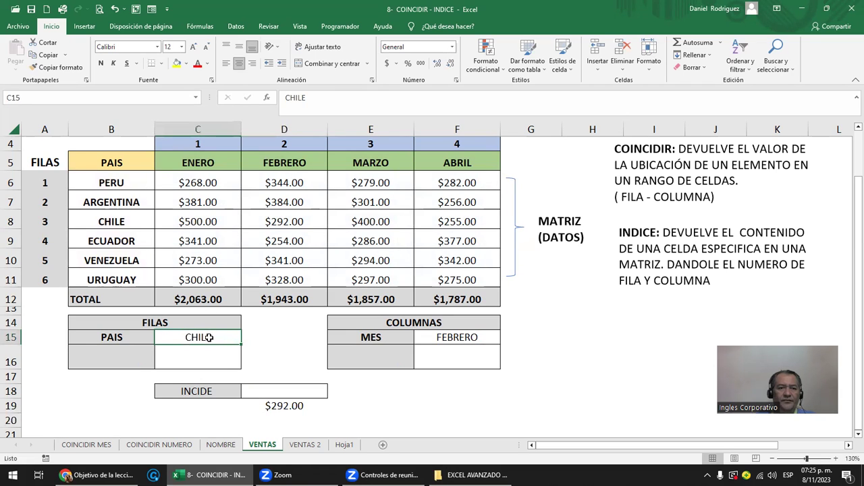
pyautogui.moveTo(123, 185); pyautogui.dragTo(118, 280)
pyautogui.click(154, 322)
pyautogui.press('Delete')
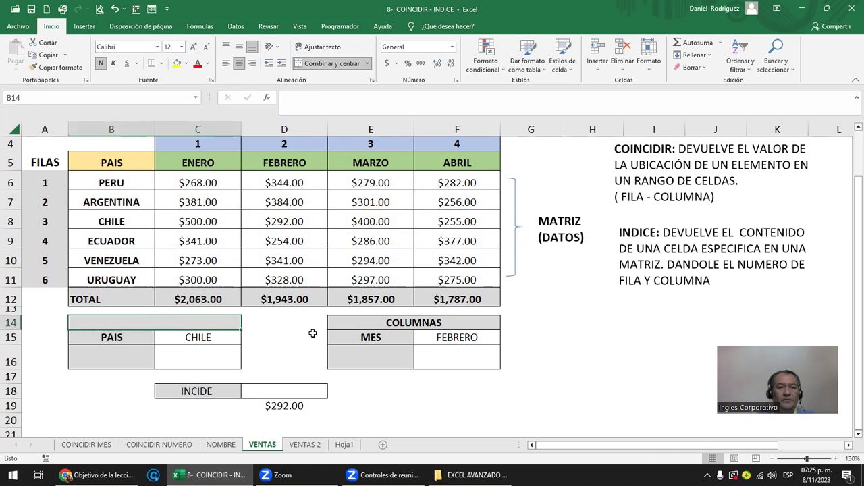
pyautogui.click(422, 320)
pyautogui.press('Delete')
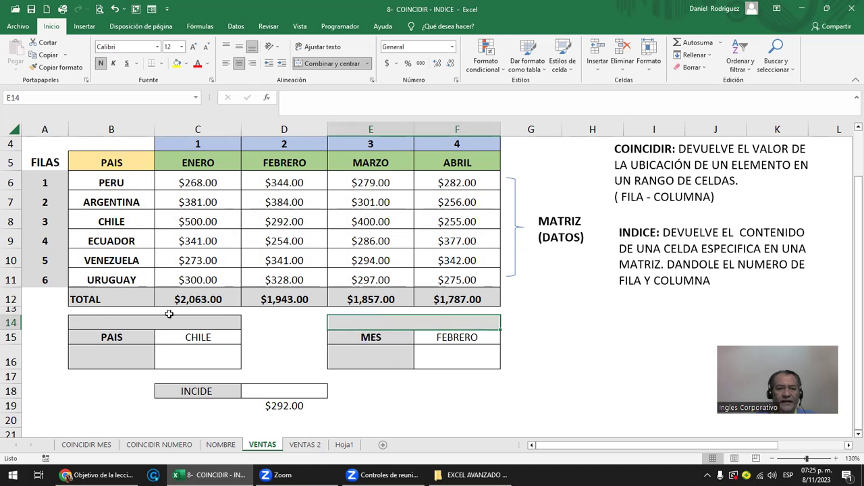
# Step: Highlight C15 with the country list B6:B11, and F15 with the month headers ENERO–ABRIL
pyautogui.click(178, 337)
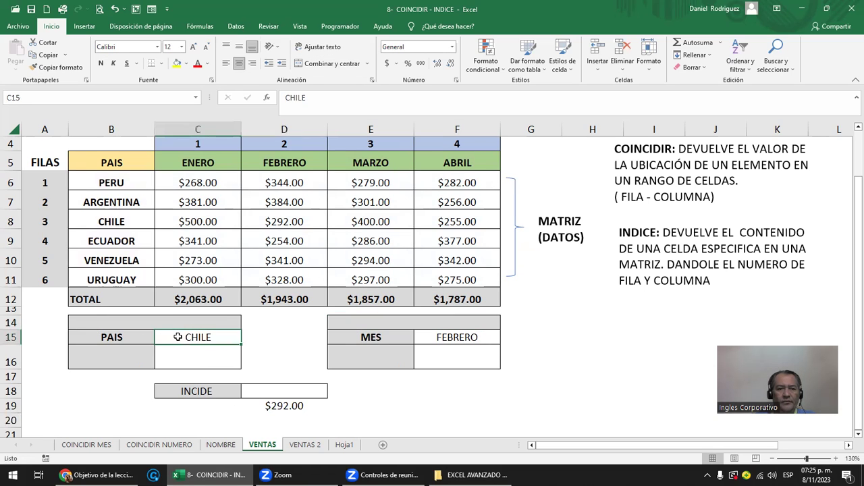
pyautogui.moveTo(108, 187); pyautogui.dragTo(128, 277)
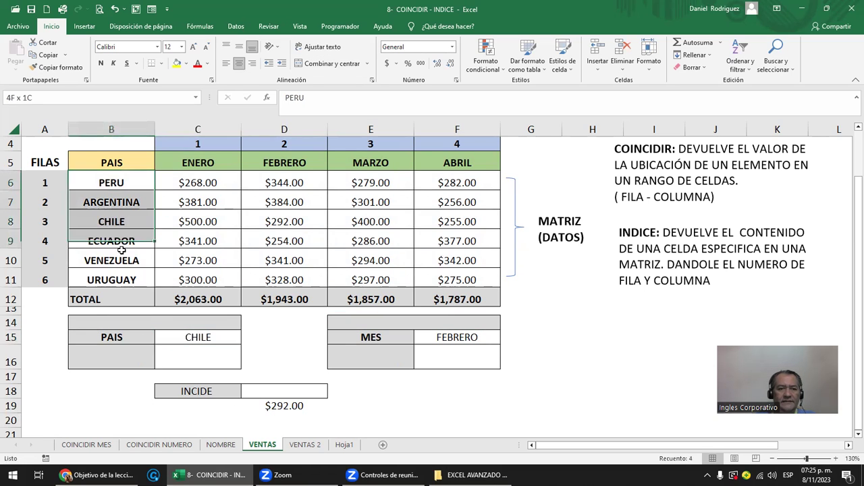
pyautogui.click(440, 338)
pyautogui.moveTo(189, 163); pyautogui.dragTo(442, 164)
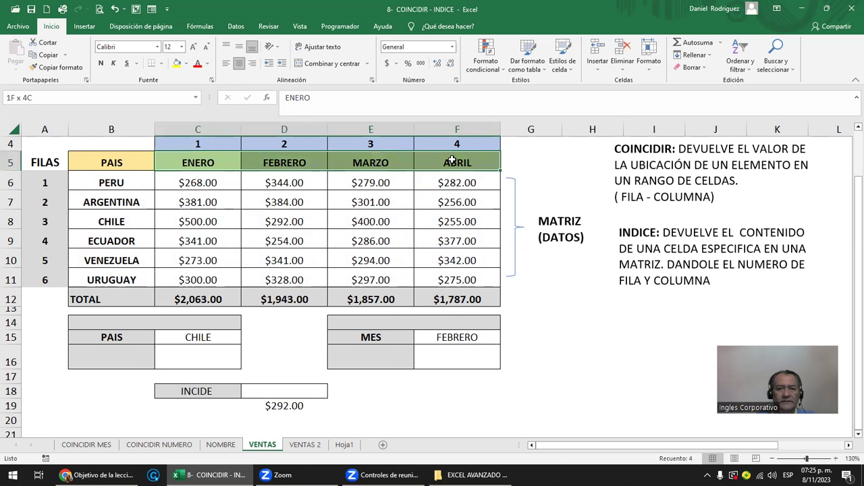
# Step: Change the country in C15 to PERU and review D19's lookup formula
pyautogui.click(196, 335)
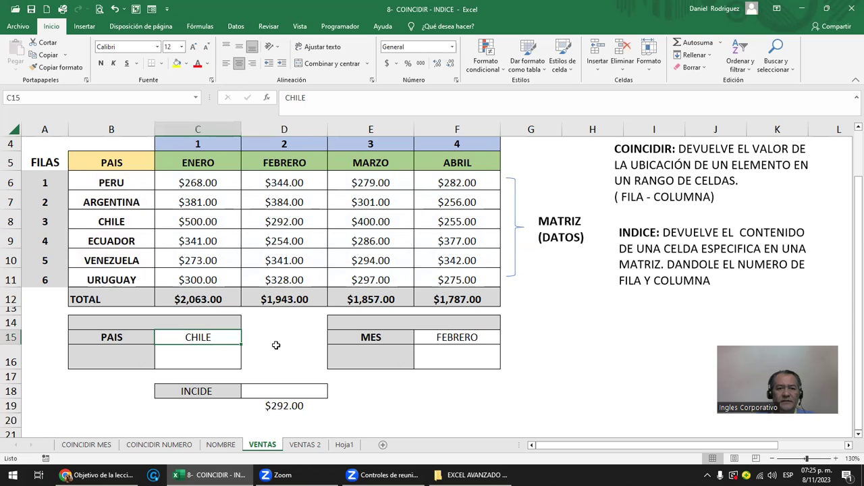
pyautogui.write('PERU')
pyautogui.press('Return')
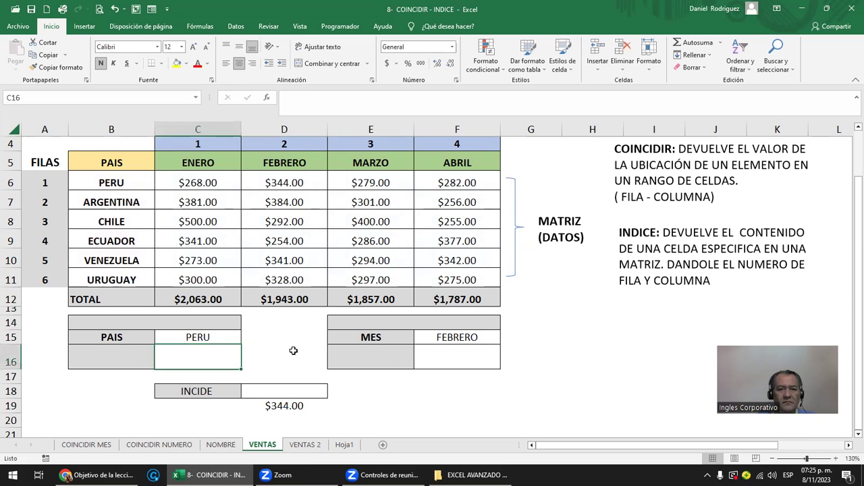
pyautogui.click(291, 405)
pyautogui.doubleClick(292, 405)
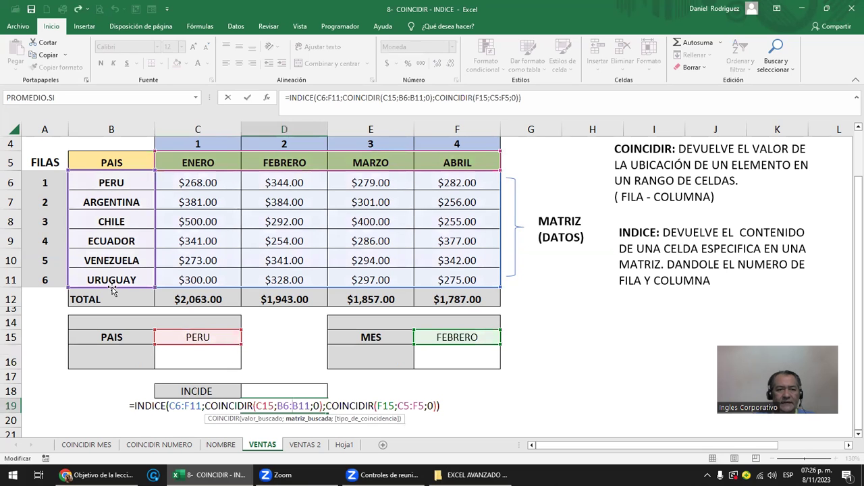
pyautogui.press('Return')
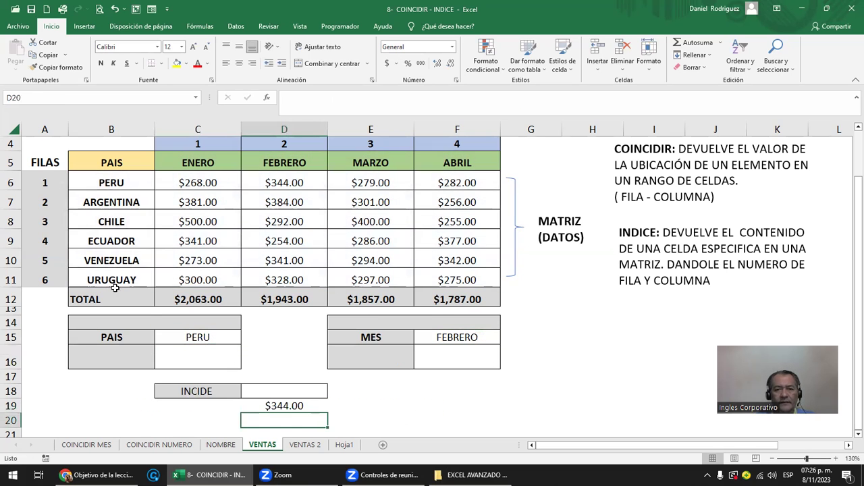
# Step: Set the month in F15 to ABRIL so D19 gives $282.00, then highlight the PAIS column
pyautogui.click(458, 340)
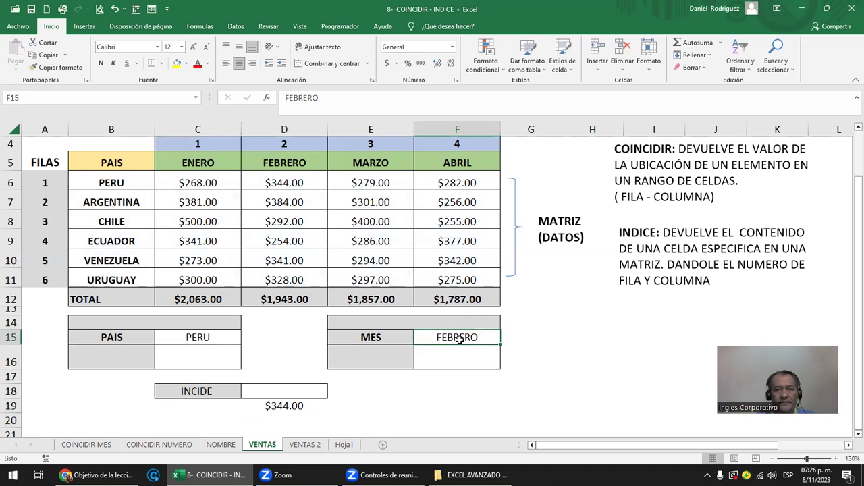
pyautogui.write('ABRIL')
pyautogui.press('Return')
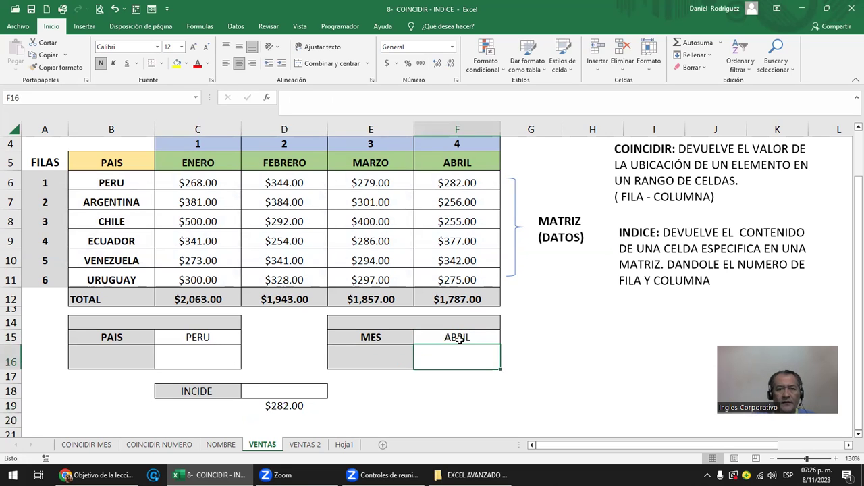
pyautogui.doubleClick(288, 405)
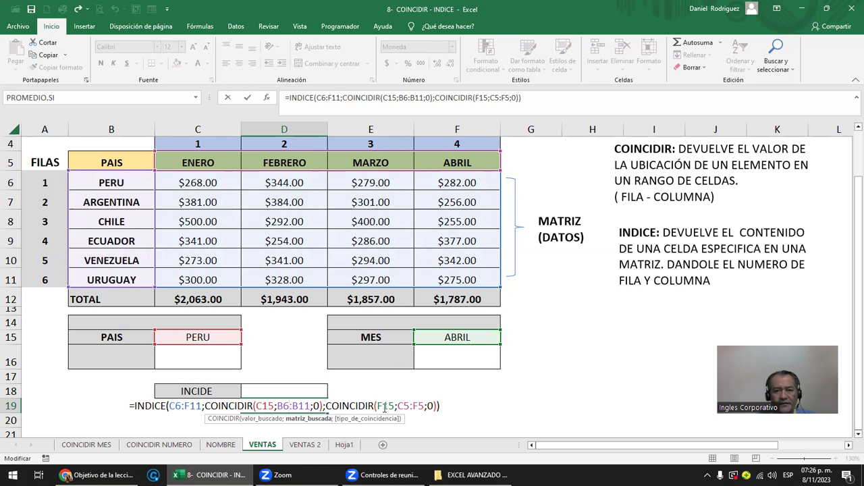
pyautogui.click(380, 406)
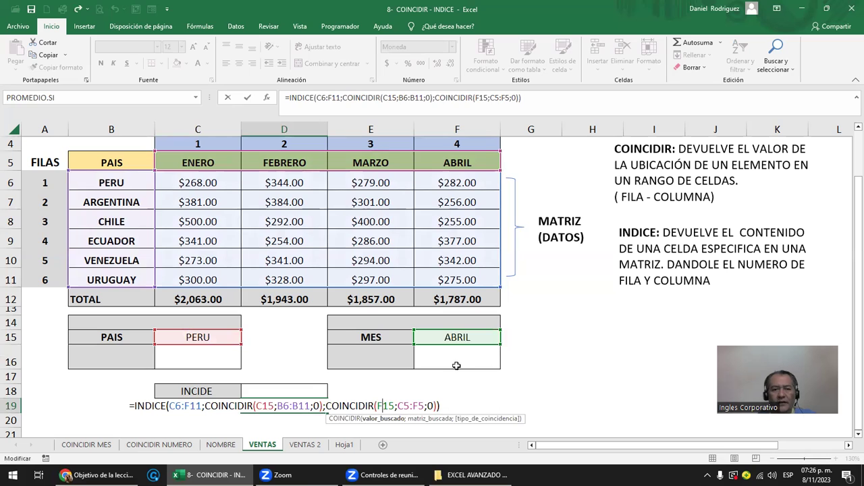
pyautogui.press('Return')
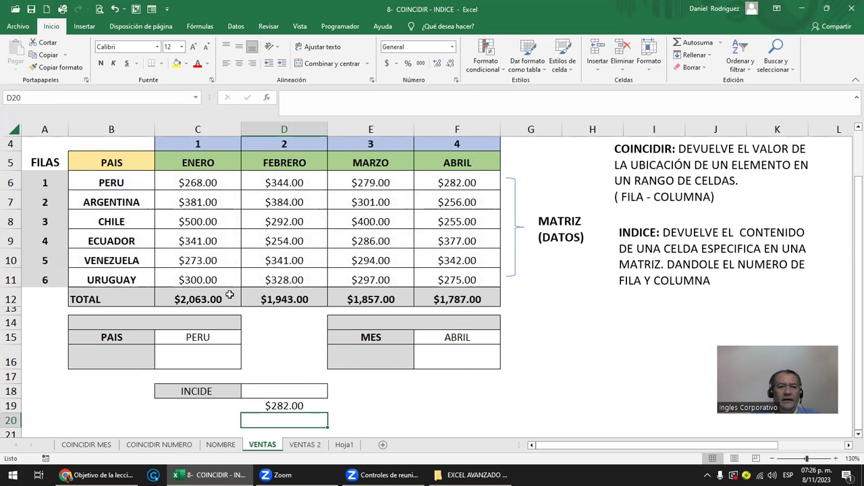
pyautogui.moveTo(113, 163); pyautogui.dragTo(120, 280)
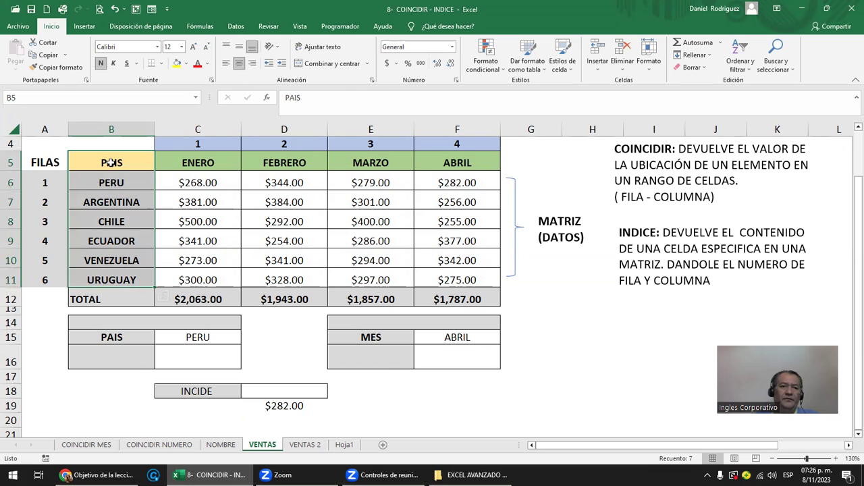
pyautogui.moveTo(530, 159); pyautogui.dragTo(521, 290)
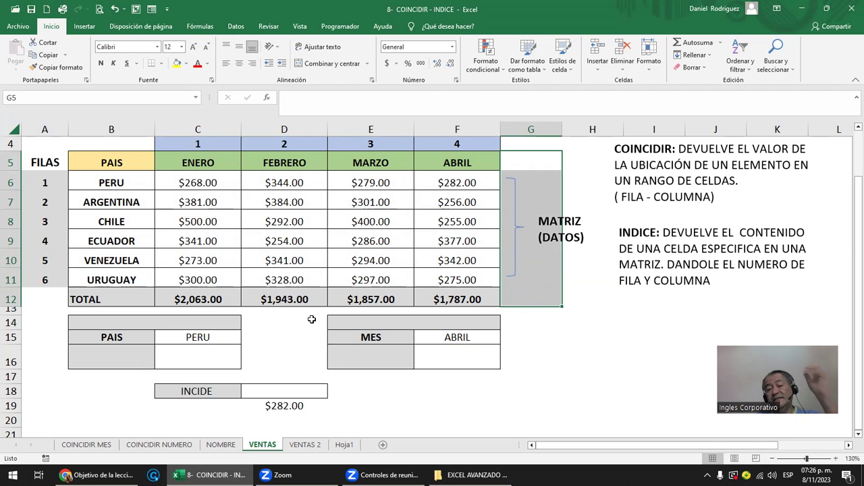
# Step: Clear F15 and replace D19's month COINCIDIR with a fixed column number 3
pyautogui.click(465, 340)
pyautogui.press('Delete')
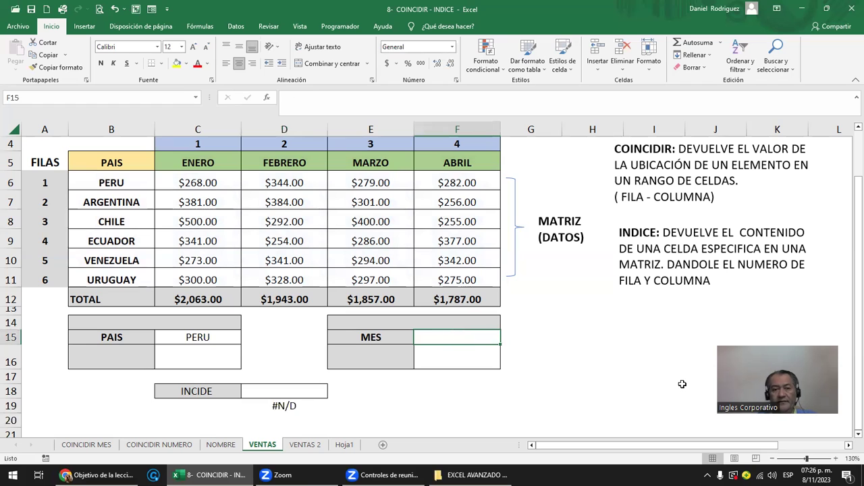
pyautogui.doubleClick(283, 406)
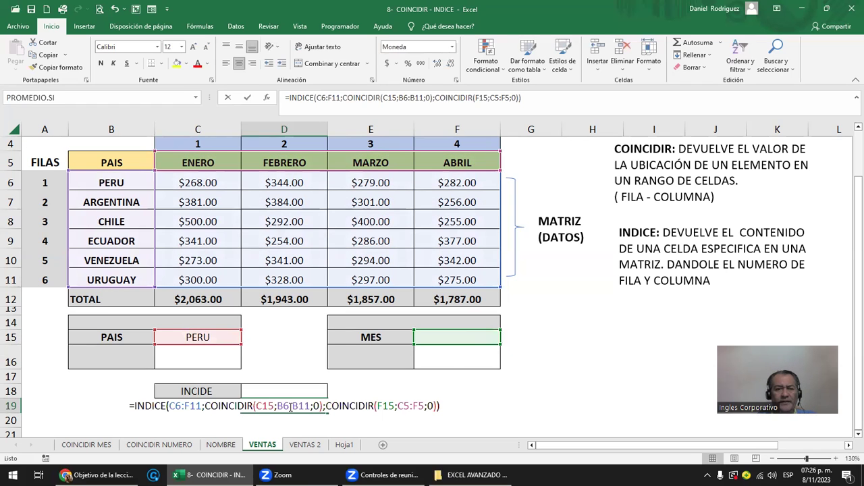
pyautogui.click(326, 404)
pyautogui.press('Delete')
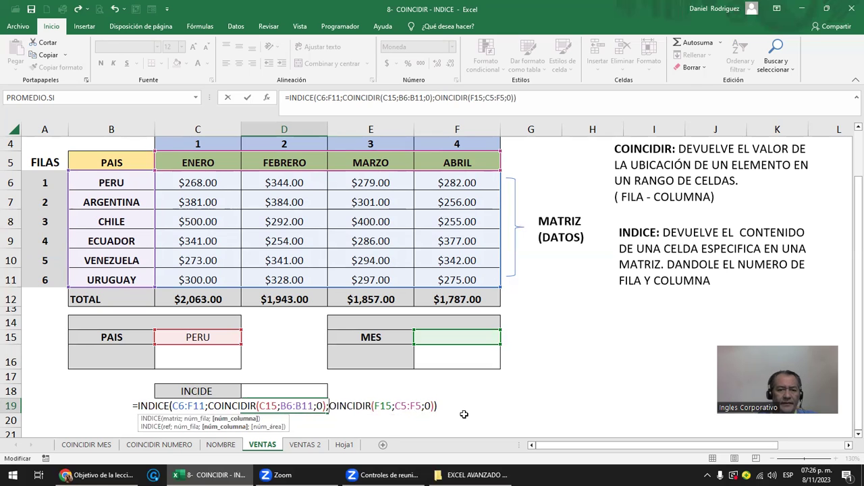
pyautogui.press('Delete')
pyautogui.press('Delete')
pyautogui.press('Delete')
pyautogui.press('Delete')
pyautogui.press('Delete')
pyautogui.press('Delete')
pyautogui.press('Delete')
pyautogui.press('Delete')
pyautogui.press('Delete')
pyautogui.press('Delete')
pyautogui.press('Delete')
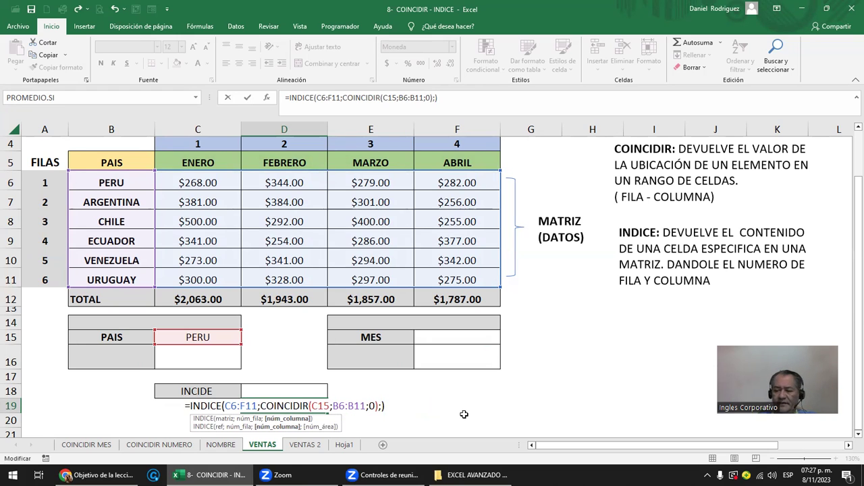
pyautogui.write('3')
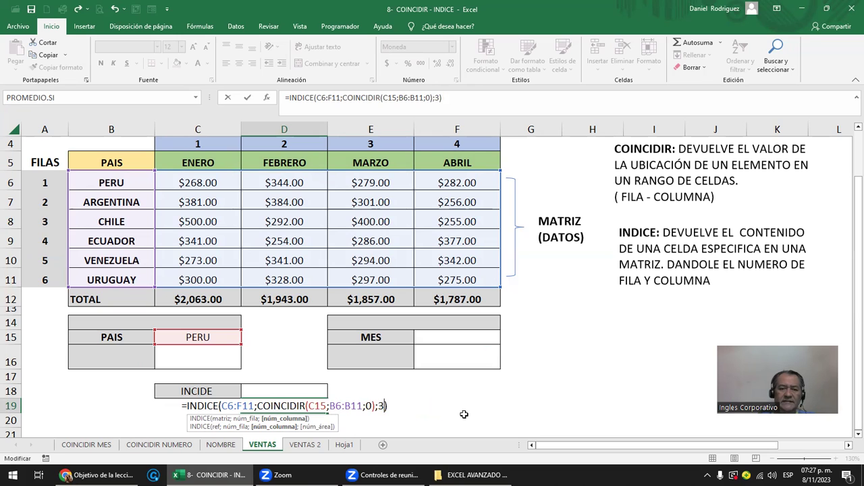
pyautogui.press('Return')
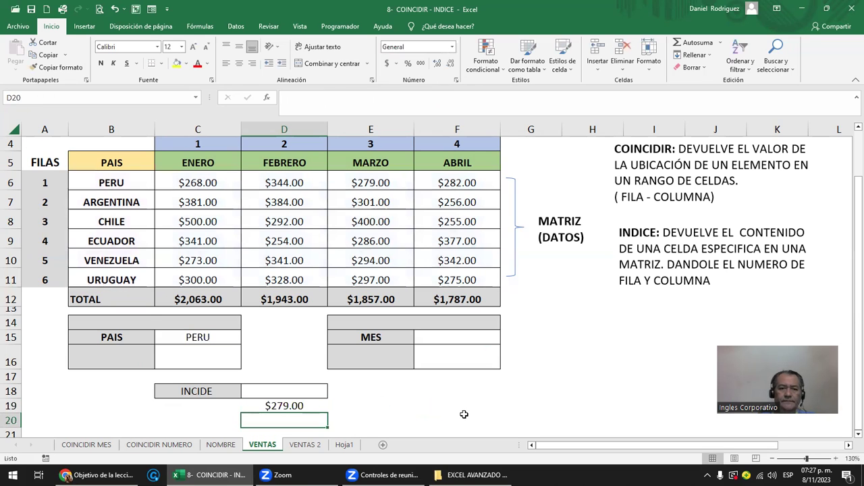
pyautogui.press('Up')
# Step: Change D19's column number from 3 to 2, returning $344.00 for PERU
pyautogui.press('F2')
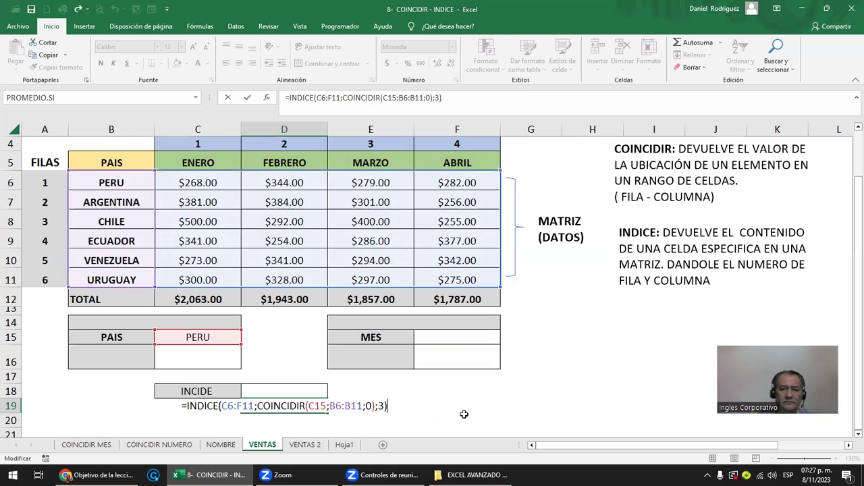
pyautogui.press('Left')
pyautogui.press('Left')
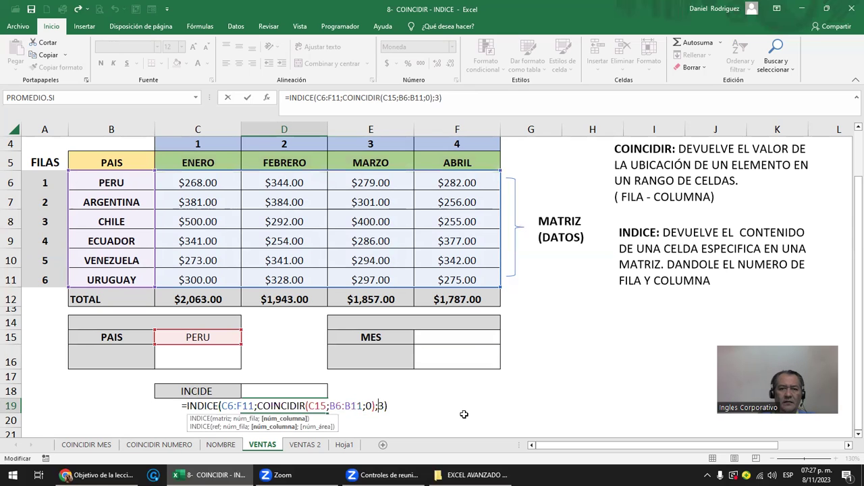
pyautogui.press('Delete')
pyautogui.write('2')
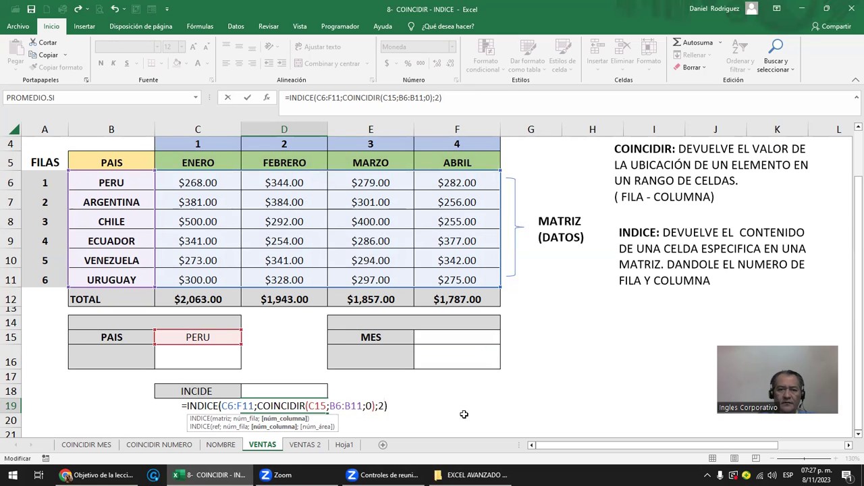
pyautogui.press('Return')
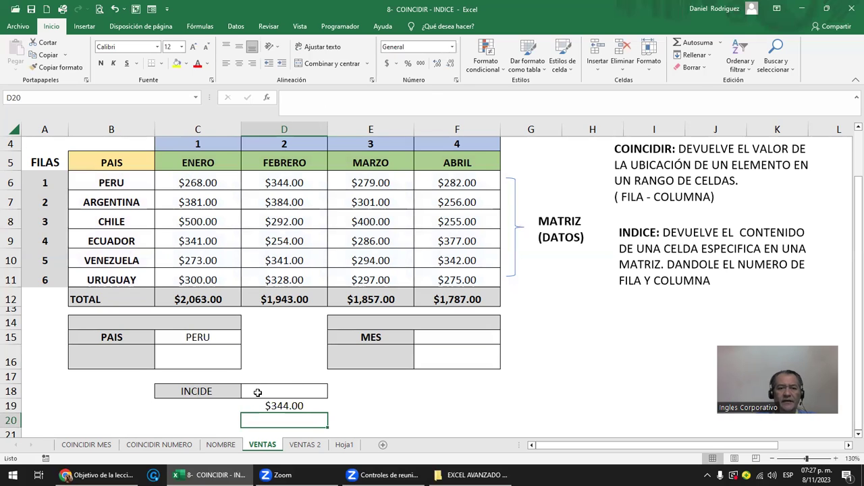
pyautogui.click(190, 339)
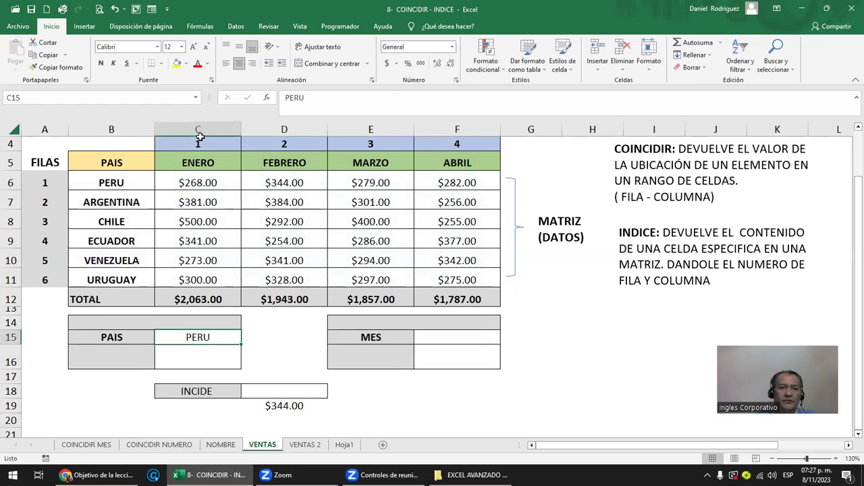
# Step: Highlight the month columns and PAIS/MES inputs, then edit D19 at its column argument 2
pyautogui.moveTo(200, 129); pyautogui.dragTo(458, 140)
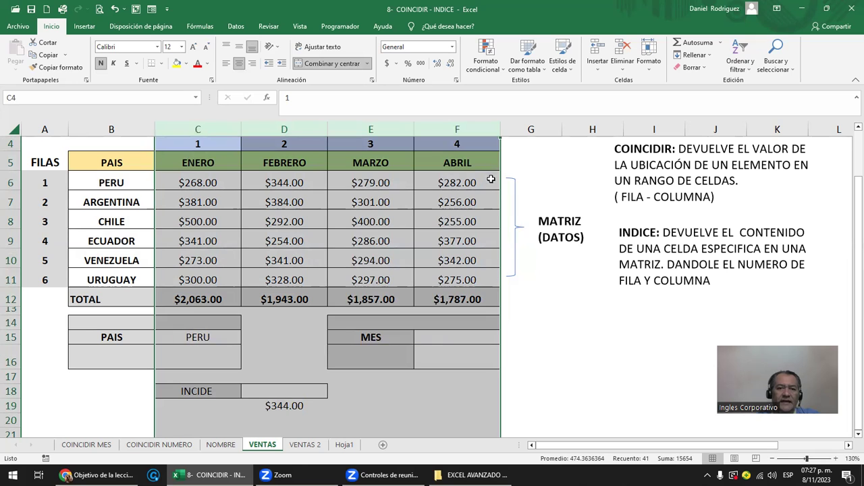
pyautogui.click(302, 386)
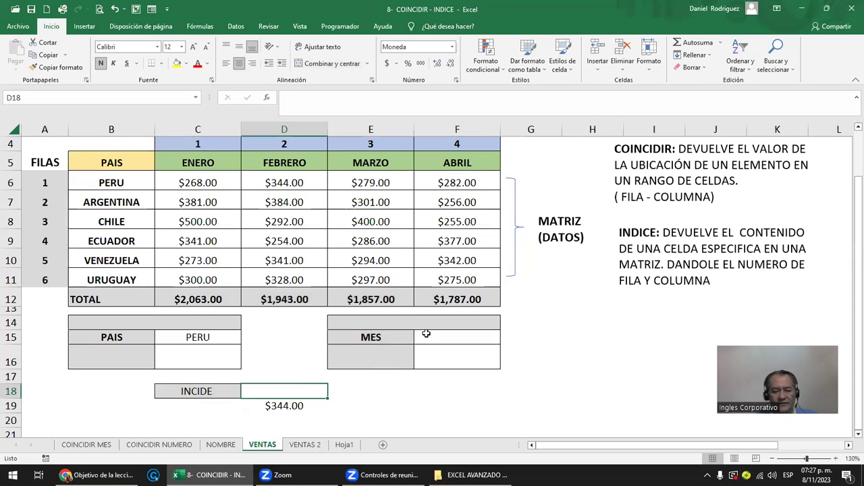
pyautogui.moveTo(197, 337); pyautogui.dragTo(449, 336)
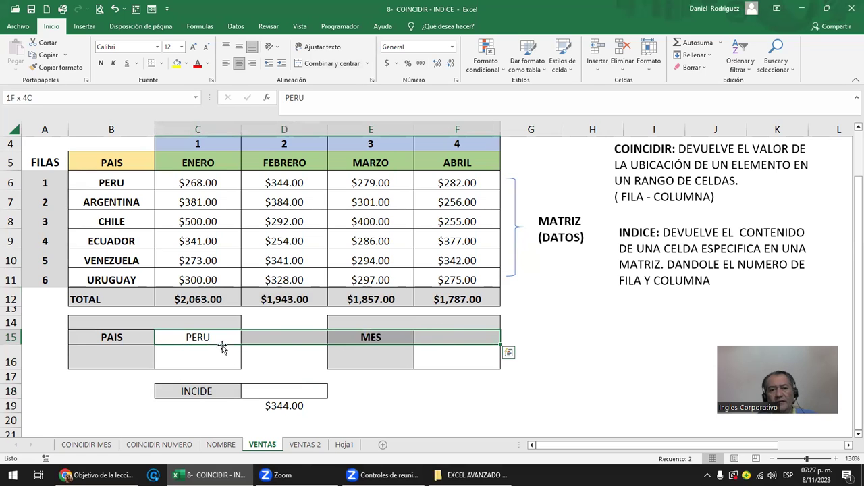
pyautogui.click(197, 338)
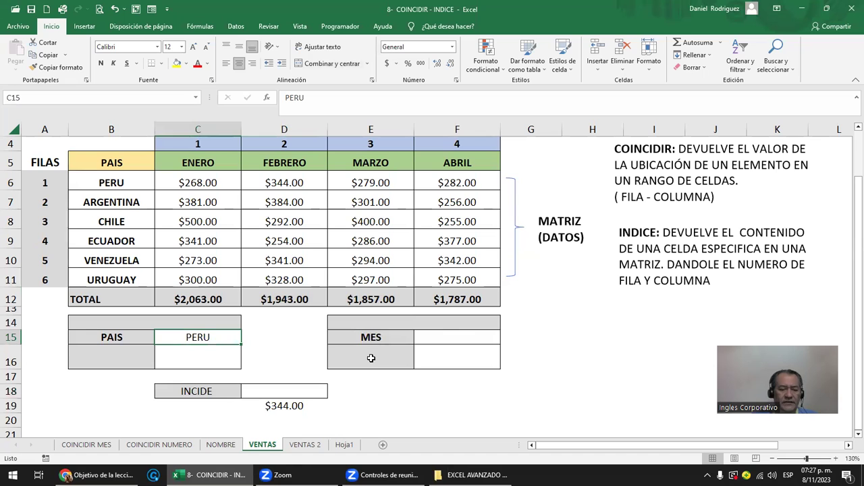
pyautogui.doubleClick(285, 408)
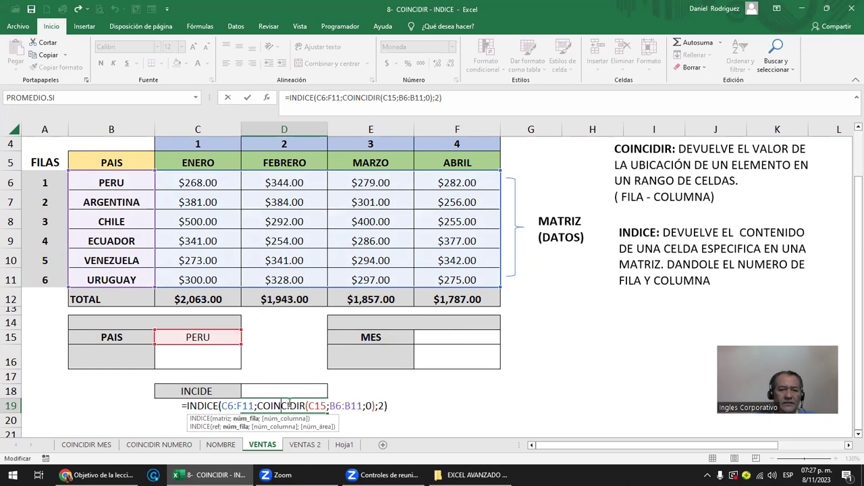
pyautogui.click(380, 406)
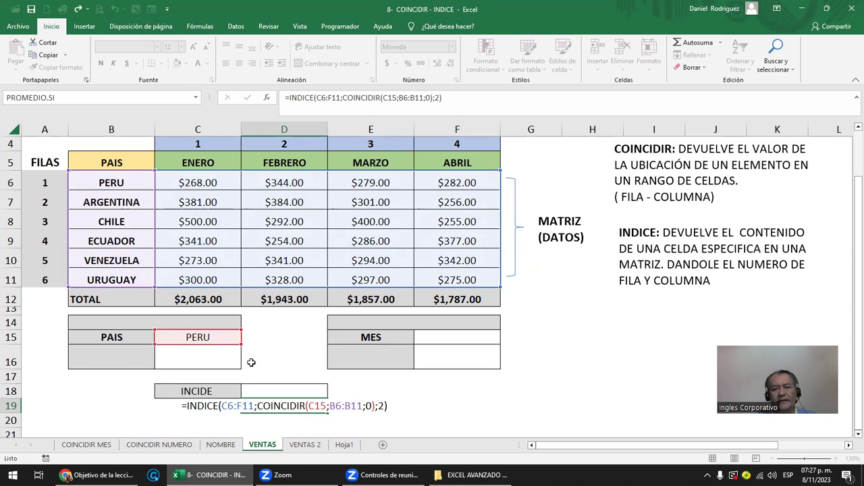
# Step: Restore COINCIDIR(F15;C5:F5;0) in D19 with ABRIL in F15 for $282.00, then open VENTAS 2
pyautogui.hotkey('ctrl', 'Return')
pyautogui.hotkey('ctrl', 'z')
pyautogui.hotkey('ctrl', 'y')
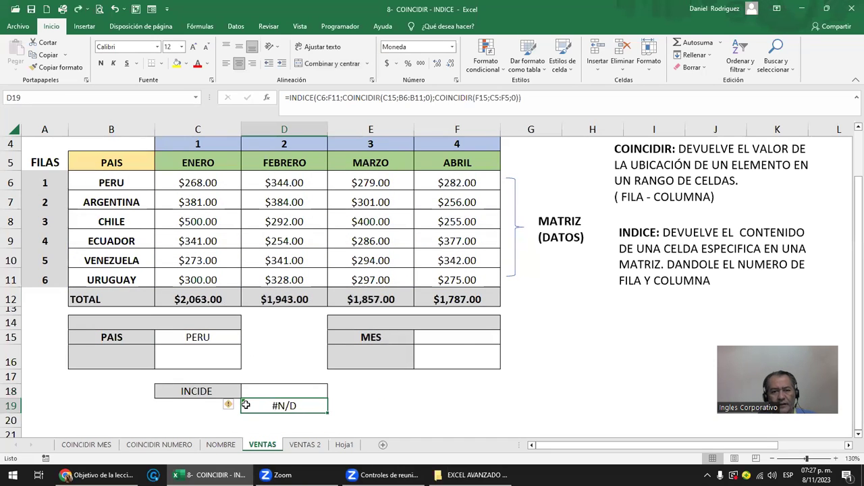
pyautogui.hotkey('ctrl', 'y')
pyautogui.doubleClick(295, 405)
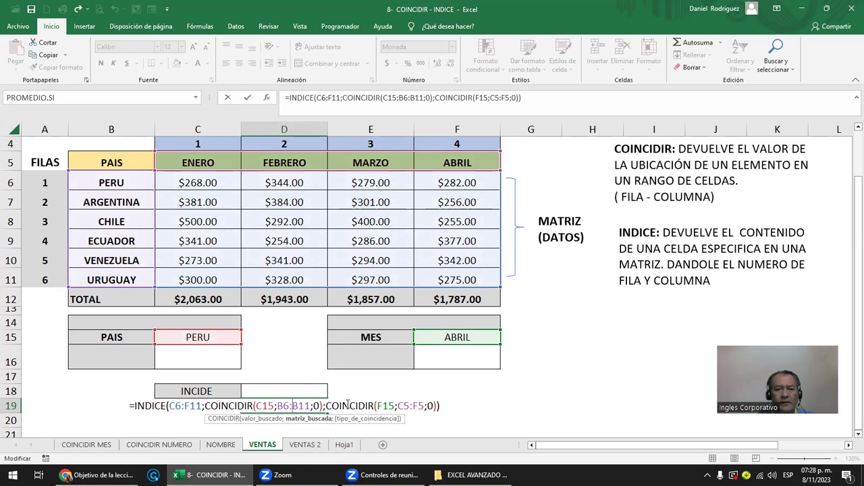
pyautogui.press('Escape')
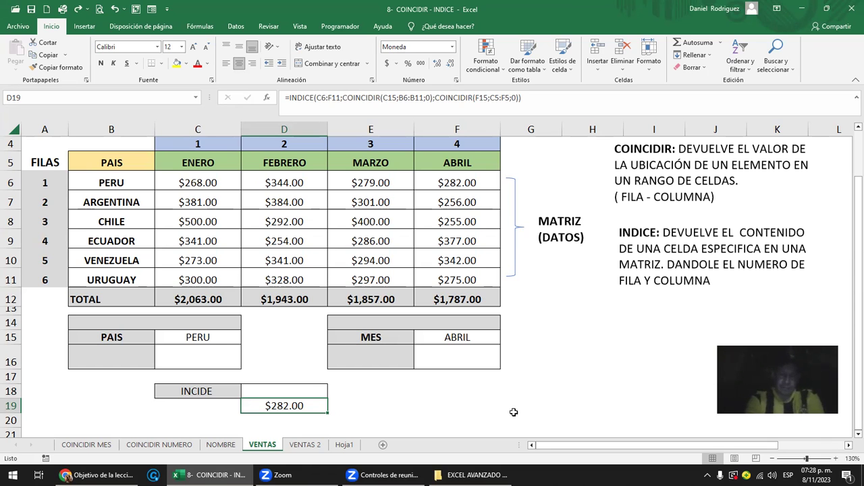
pyautogui.click(313, 446)
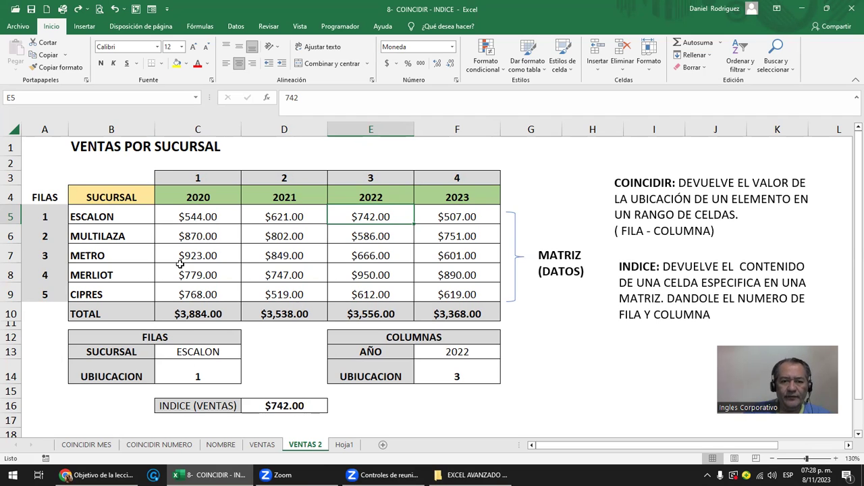
# Step: Go to Hoja1 and highlight the MES column's month names Enero to Diciembre
pyautogui.click(354, 447)
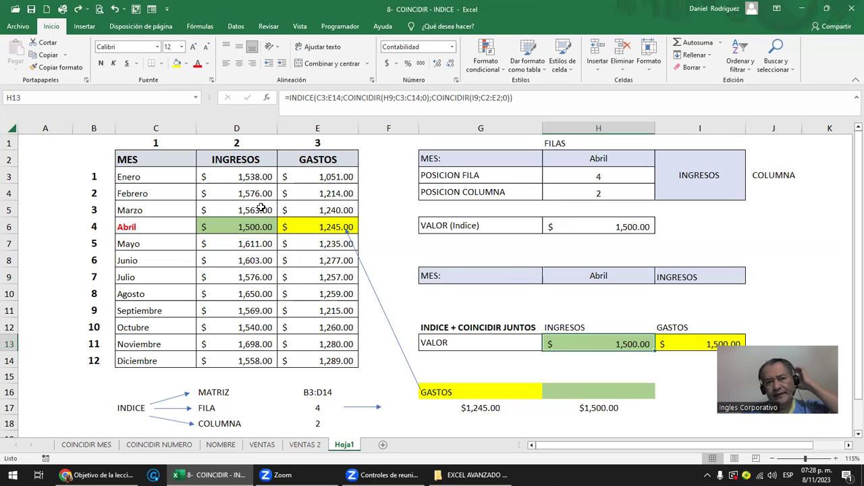
pyautogui.click(160, 174)
pyautogui.moveTo(159, 161); pyautogui.dragTo(157, 363)
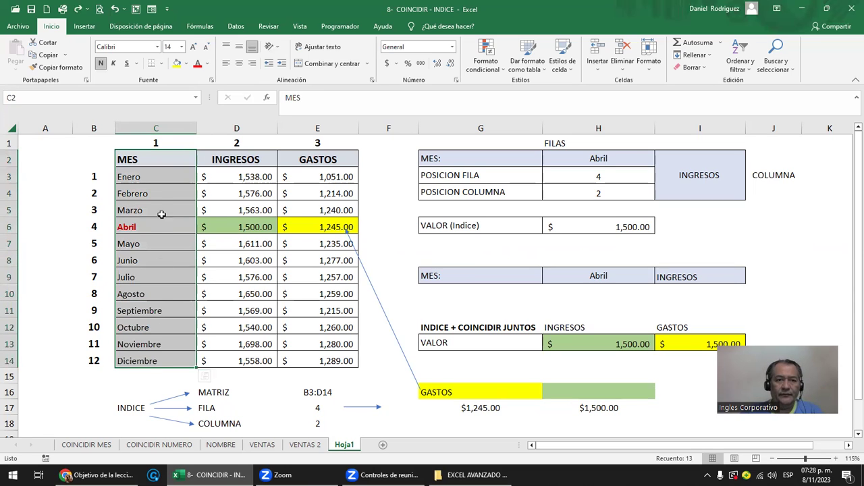
pyautogui.click(154, 178)
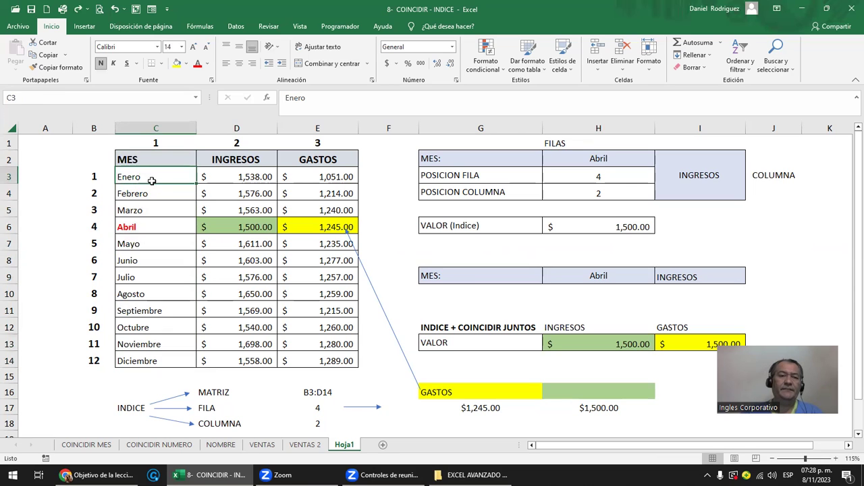
pyautogui.moveTo(152, 181); pyautogui.dragTo(142, 360)
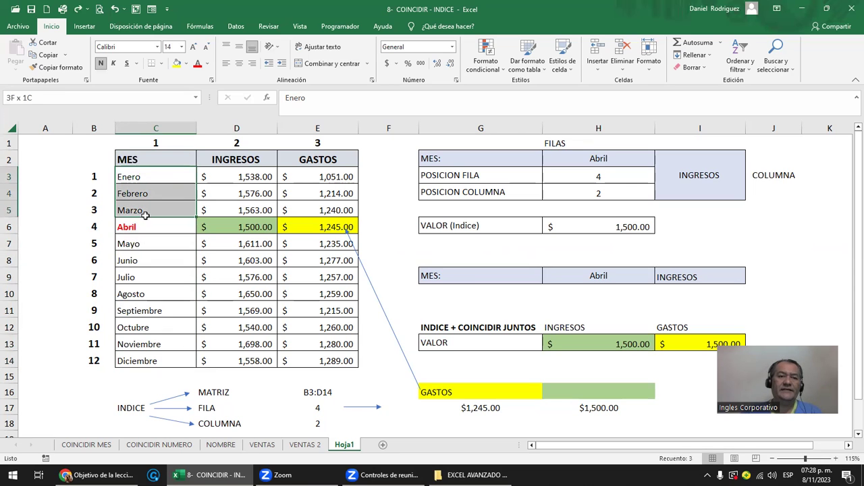
pyautogui.click(143, 360)
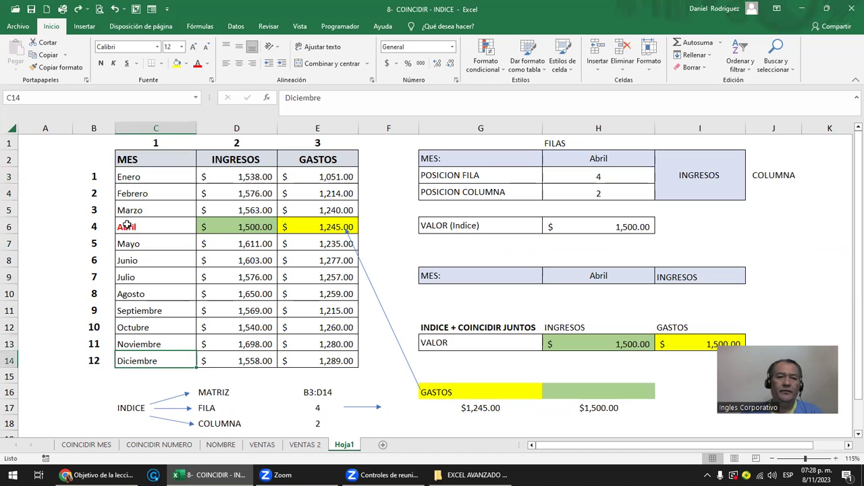
pyautogui.moveTo(129, 178); pyautogui.dragTo(164, 360)
# Step: Highlight the INGRESOS and GASTOS headers and their monthly amounts
pyautogui.moveTo(231, 160); pyautogui.dragTo(322, 169)
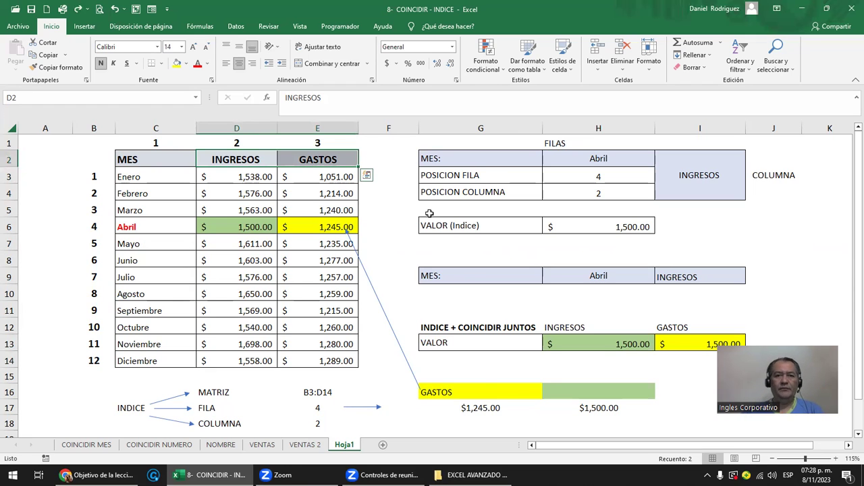
pyautogui.click(702, 172)
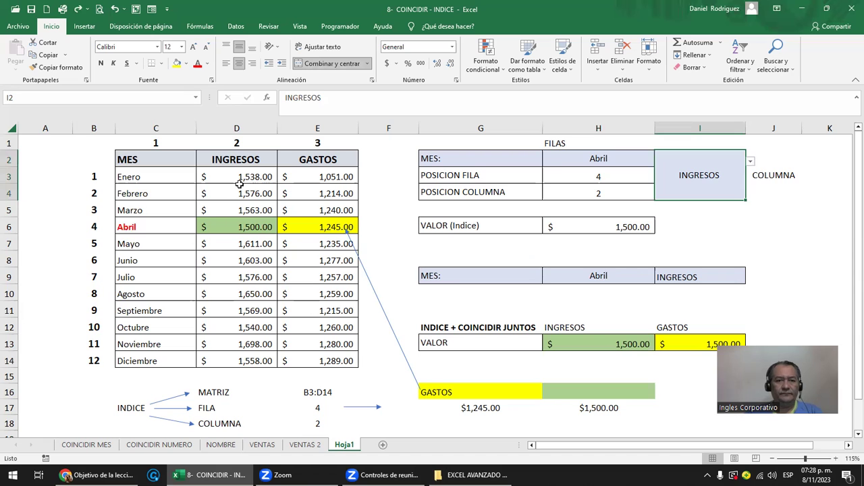
pyautogui.moveTo(232, 173); pyautogui.dragTo(327, 353)
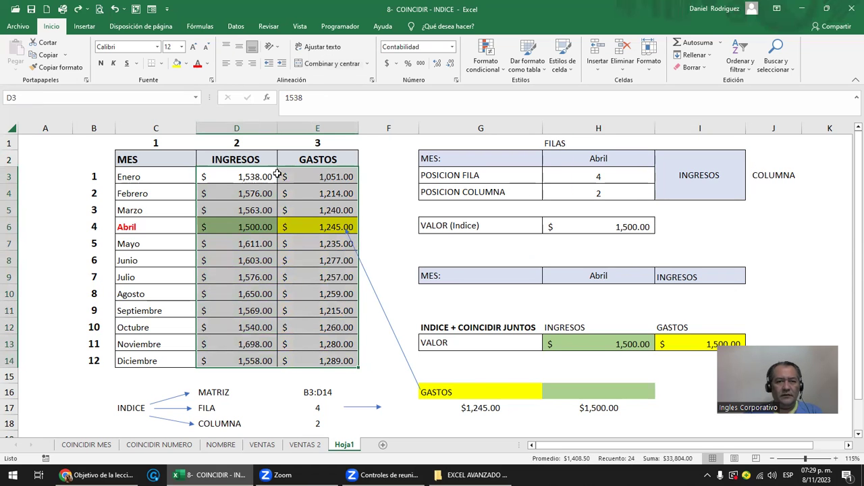
pyautogui.moveTo(232, 177); pyautogui.dragTo(332, 361)
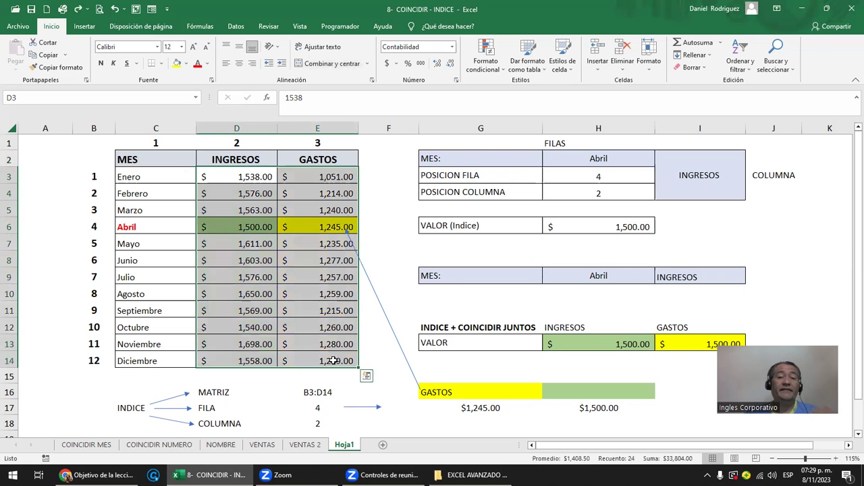
pyautogui.moveTo(143, 177); pyautogui.dragTo(146, 361)
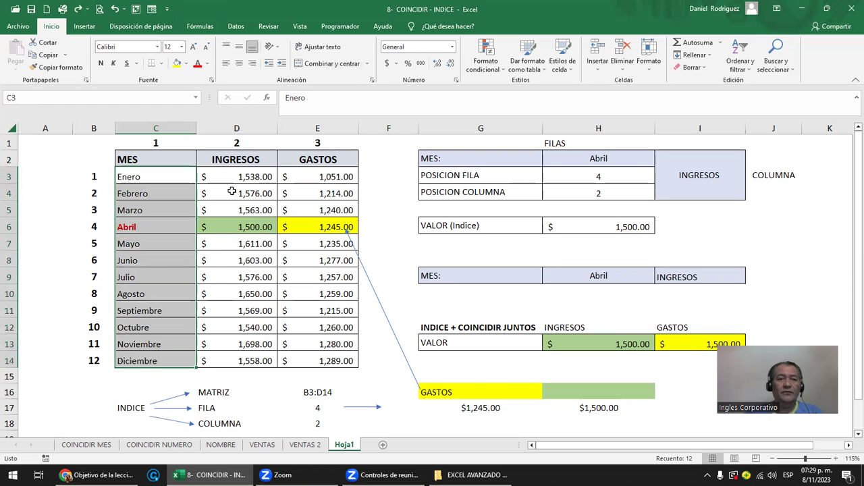
pyautogui.moveTo(223, 160); pyautogui.dragTo(313, 162)
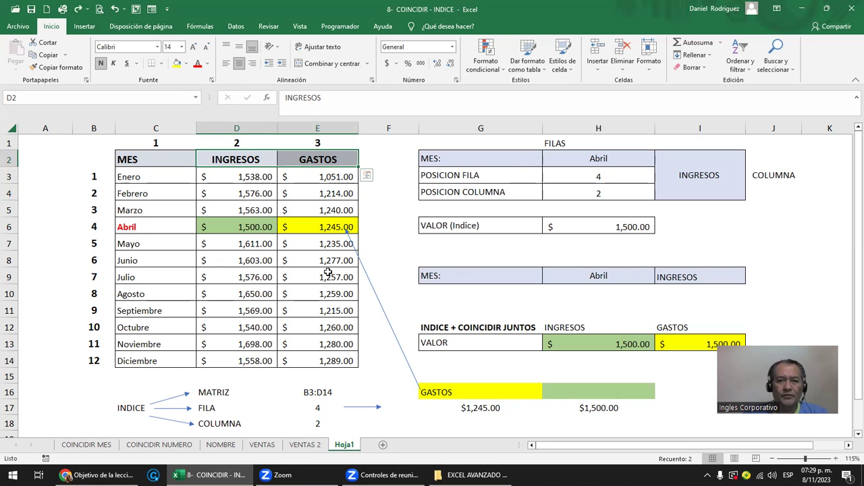
# Step: Delete the worked-example columns F–I to the right of the month table
pyautogui.scroll(-1, 471, 353)
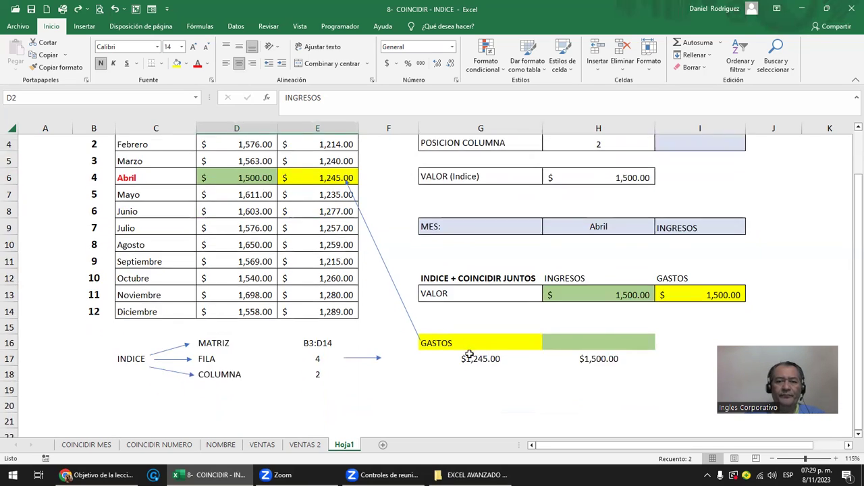
pyautogui.click(485, 344)
pyautogui.scroll(1, 486, 345)
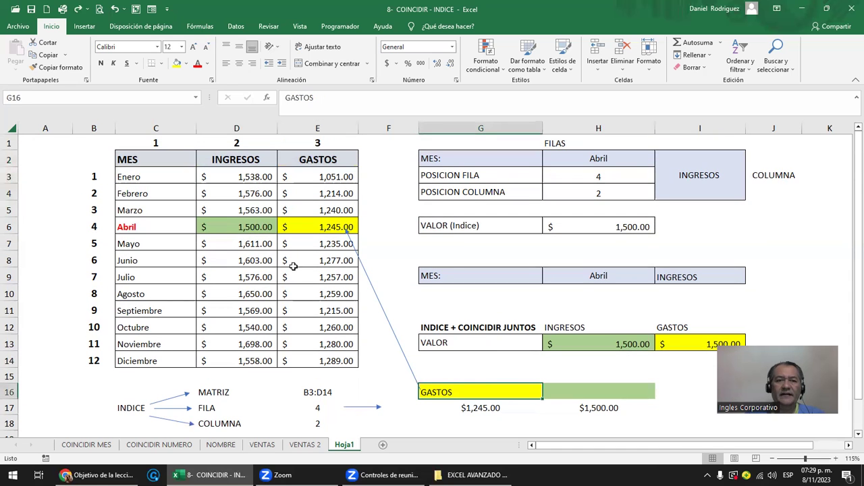
pyautogui.click(143, 173)
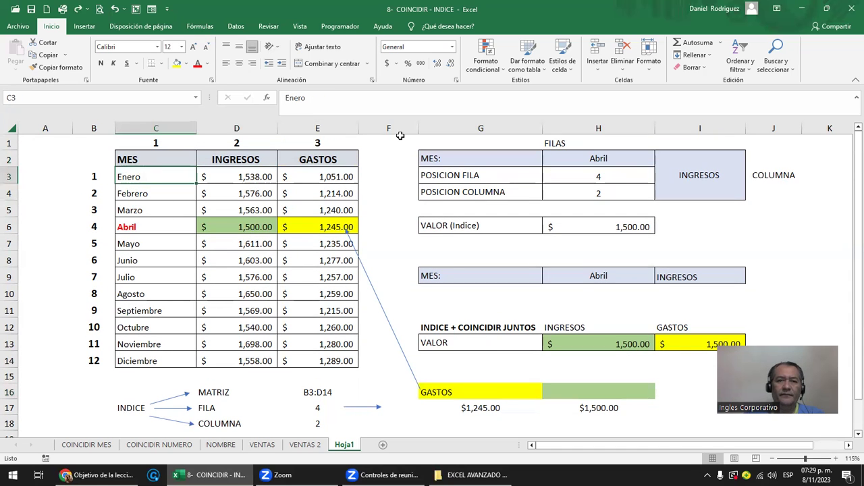
pyautogui.moveTo(397, 128); pyautogui.dragTo(774, 129)
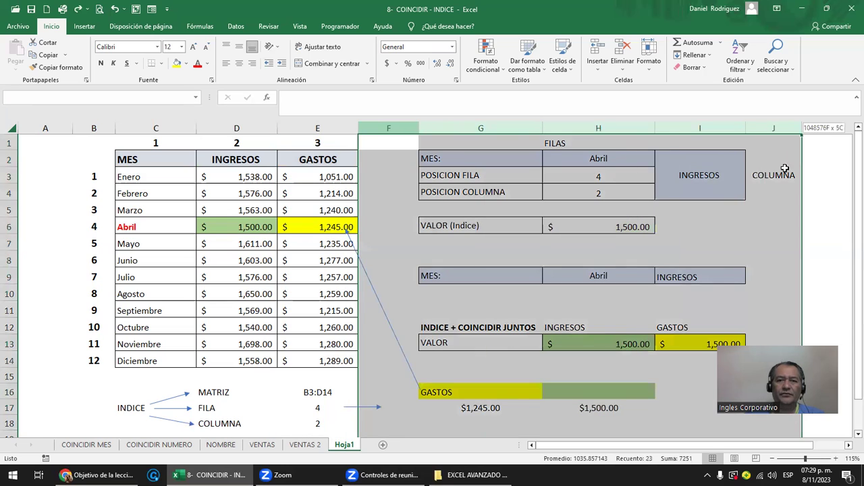
pyautogui.moveTo(400, 127); pyautogui.dragTo(806, 139)
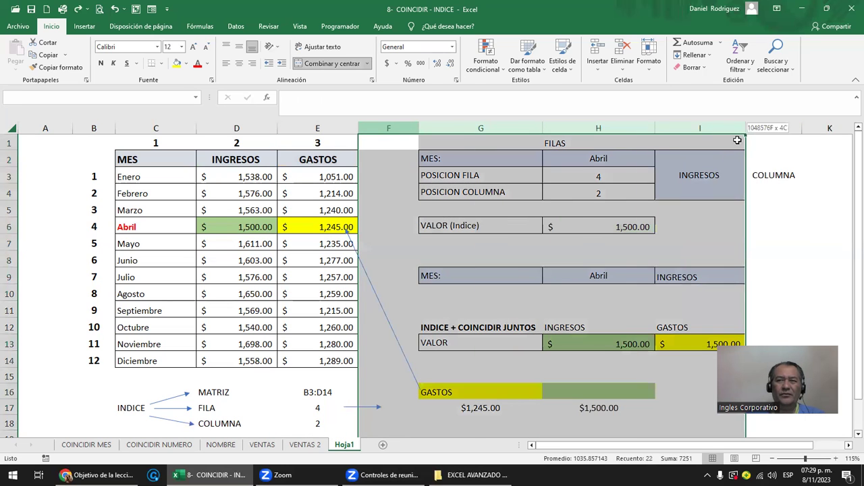
pyautogui.rightClick(710, 128)
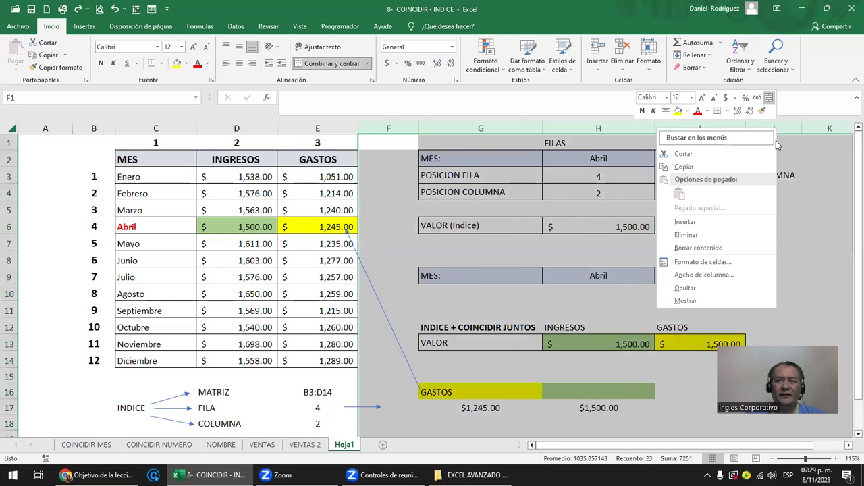
pyautogui.click(705, 235)
# Step: Delete the arrow connectors and clear the 4 beside FILA and B3:D14 beside MATRIZ
pyautogui.click(473, 231)
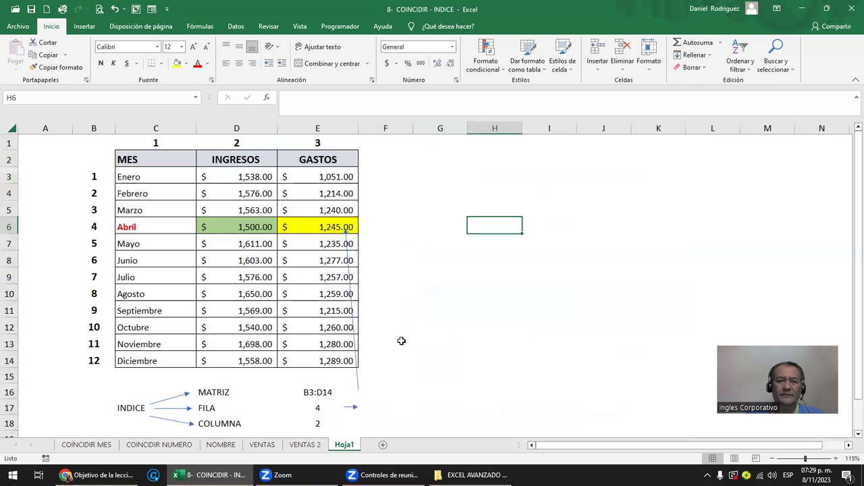
pyautogui.click(357, 383)
pyautogui.press('Delete')
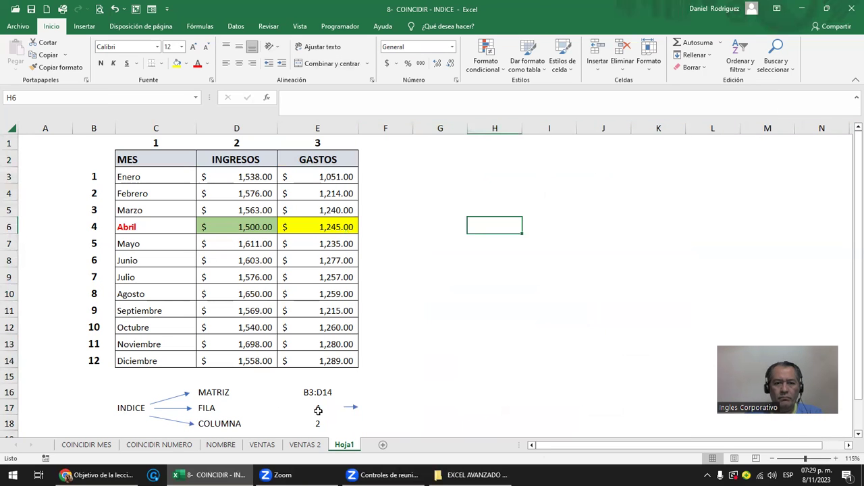
pyautogui.click(315, 407)
pyautogui.press('Delete')
pyautogui.click(344, 408)
pyautogui.press('Delete')
pyautogui.click(323, 391)
pyautogui.press('Delete')
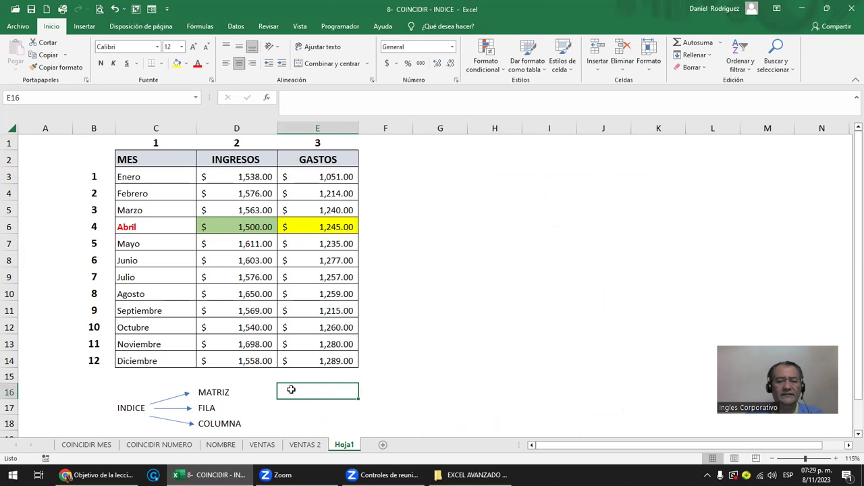
# Step: Enter MES in G3 and paste the bold grey formatting of the table's MES header onto it
pyautogui.click(466, 177)
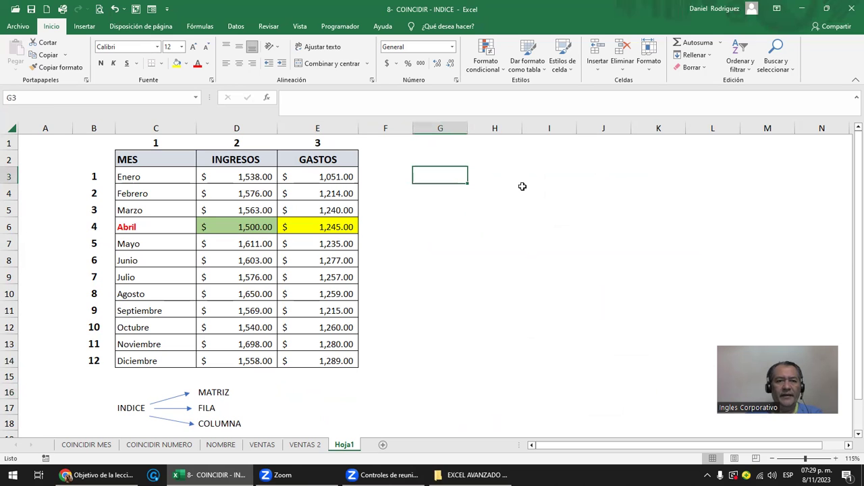
pyautogui.write('MES')
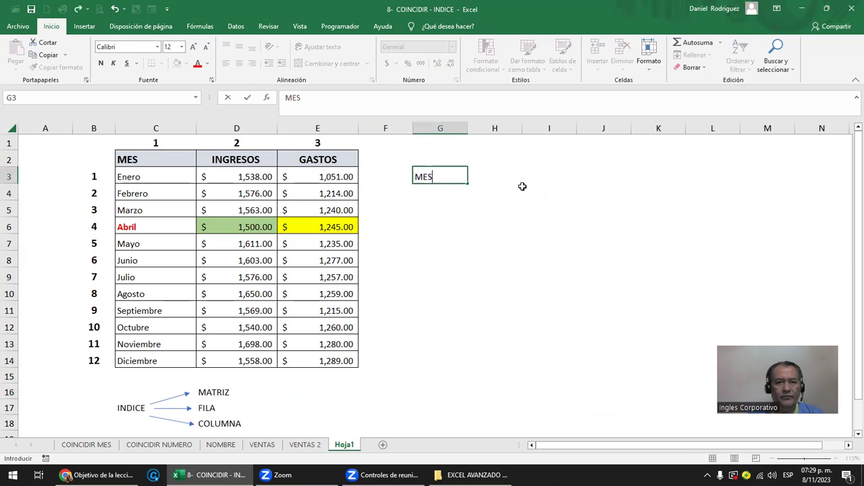
pyautogui.press('Left')
pyautogui.press('Left')
pyautogui.press('Left')
pyautogui.press('Left')
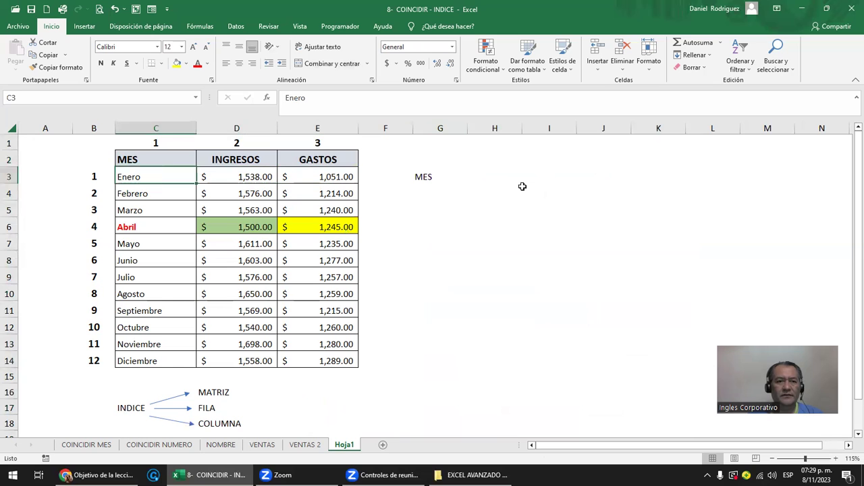
pyautogui.press('Up')
pyautogui.hotkey('ctrl', 'c')
pyautogui.press('Right')
pyautogui.press('Right')
pyautogui.press('Right')
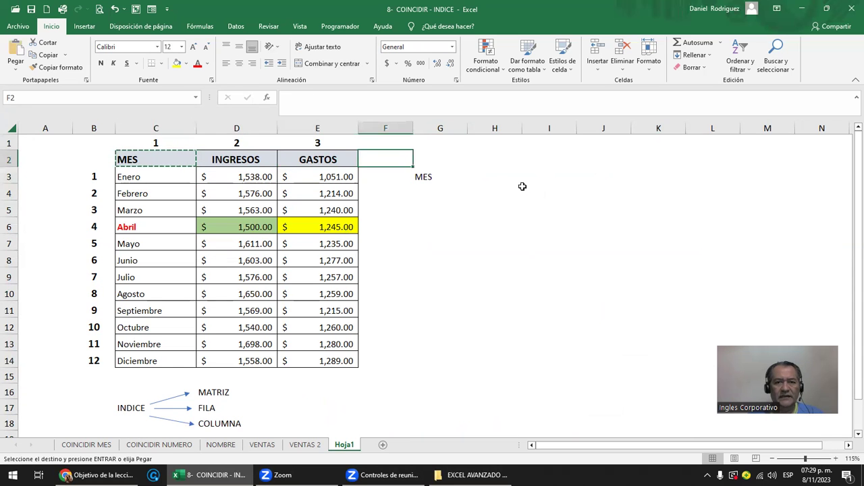
pyautogui.press('Down')
pyautogui.press('Right')
pyautogui.press('Return')
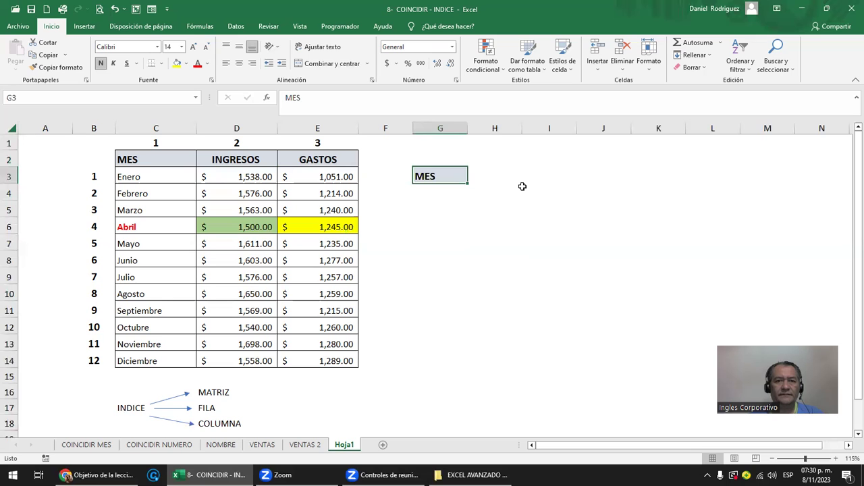
# Step: Move around the MES label and settle on cell H3 beside it
pyautogui.press('Down')
pyautogui.press('Right')
pyautogui.press('Left')
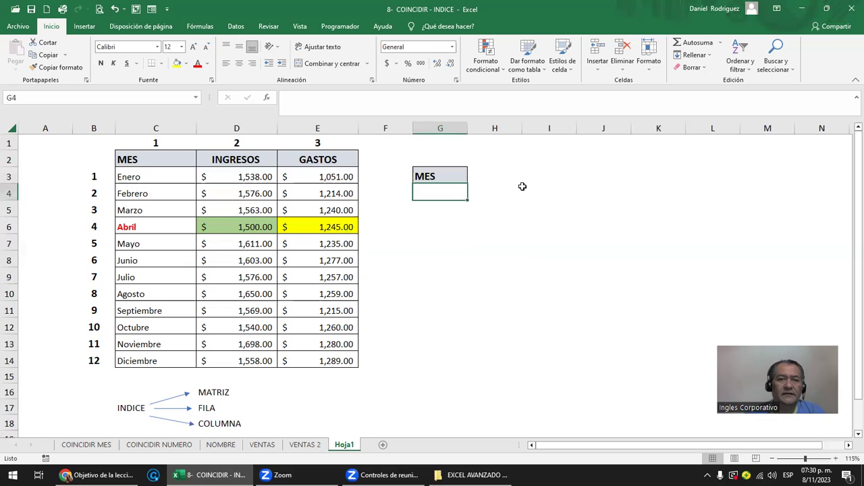
pyautogui.press('Up')
pyautogui.press('Right')
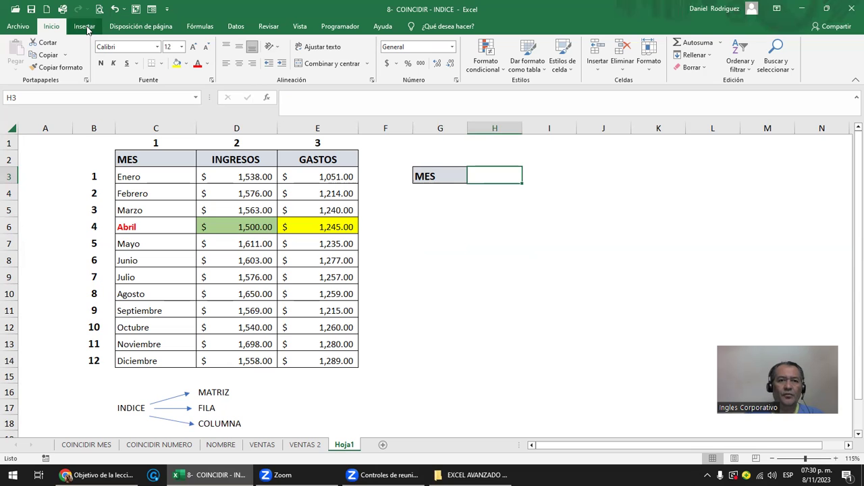
# Step: Add a data validation list to H3 with source C3:C14, the month names
pyautogui.click(235, 27)
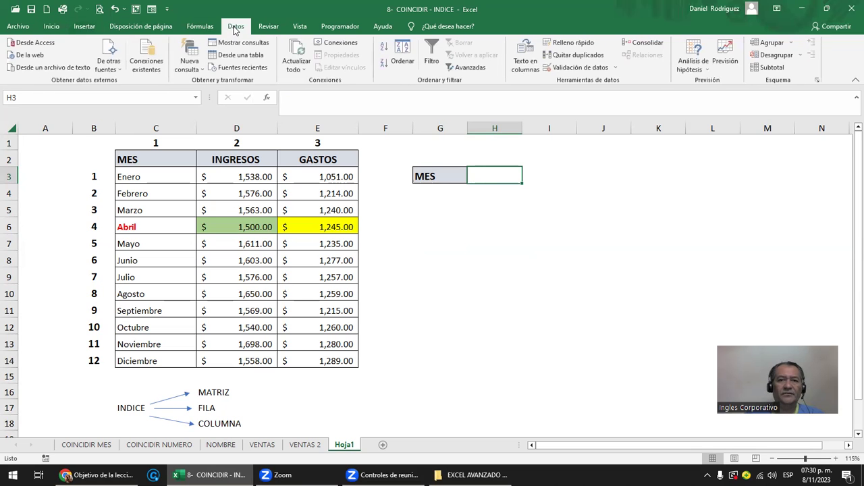
pyautogui.click(581, 68)
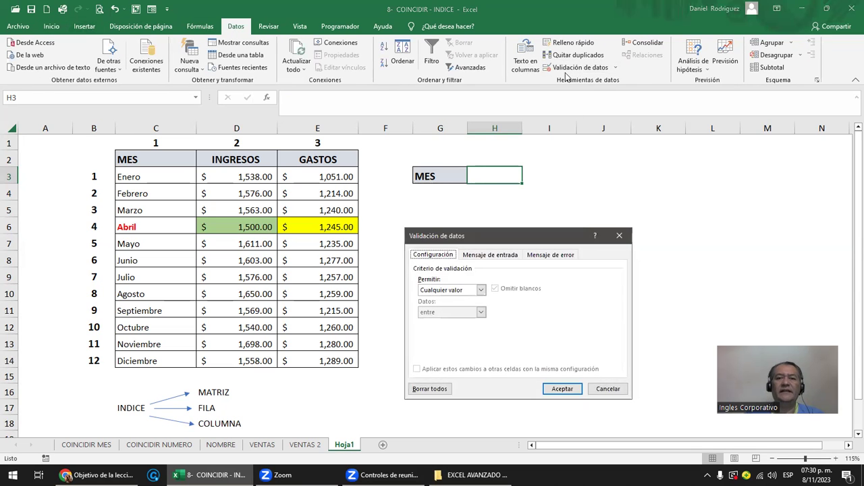
pyautogui.click(481, 291)
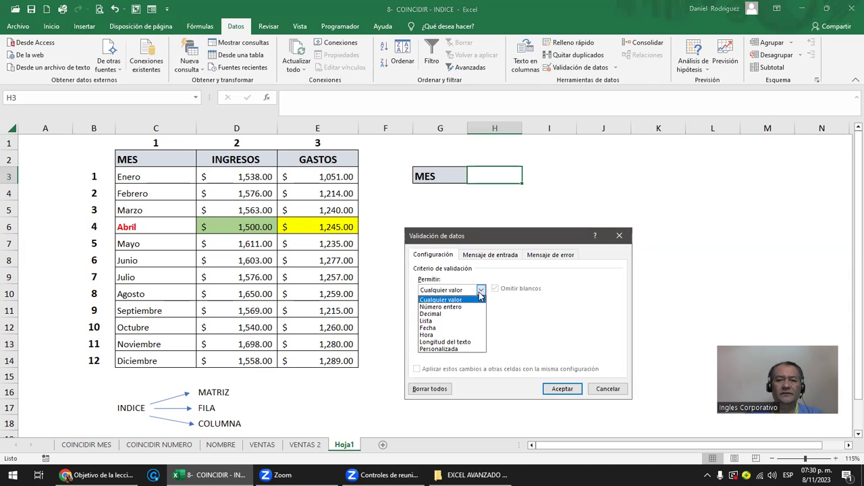
pyautogui.click(432, 322)
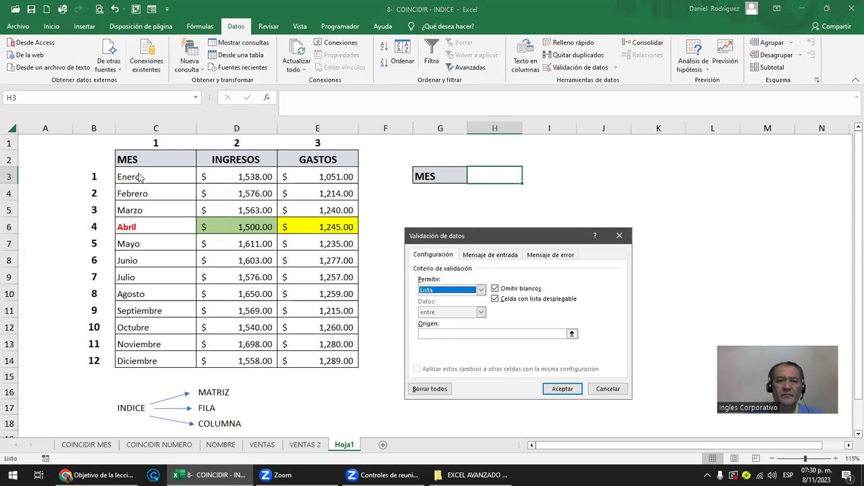
pyautogui.click(432, 334)
pyautogui.click(139, 176)
pyautogui.moveTo(139, 177); pyautogui.dragTo(174, 357)
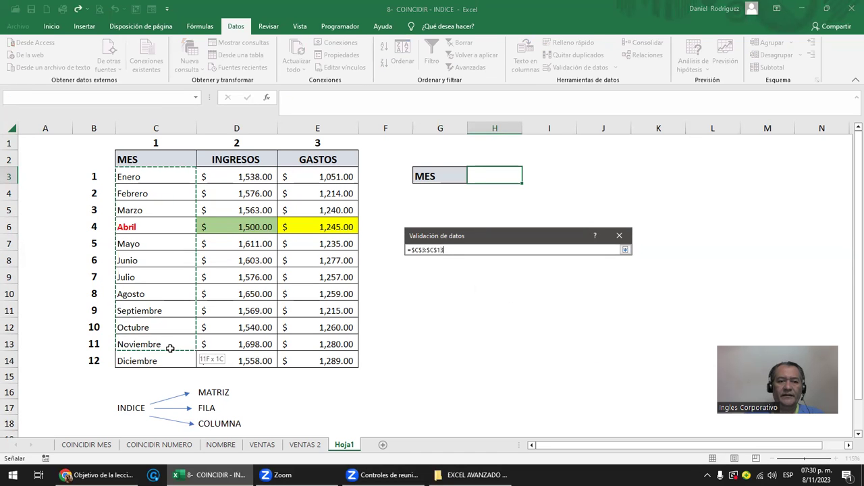
pyautogui.press('Return')
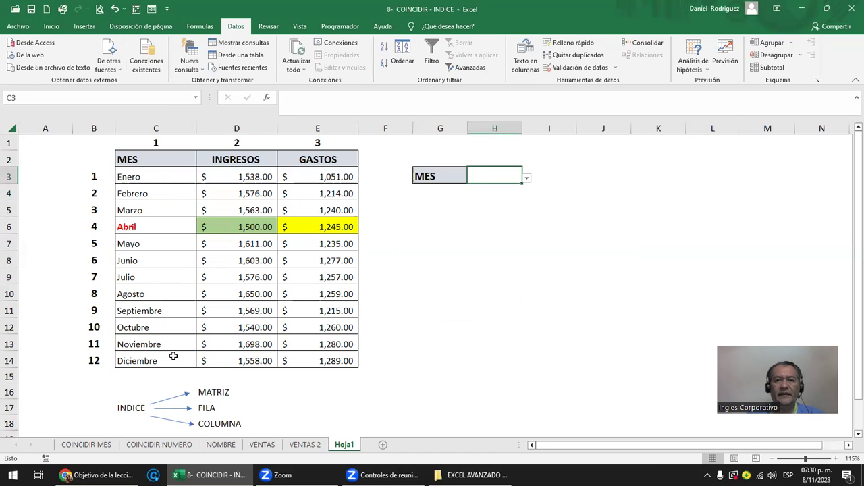
# Step: Put a border around H3 and choose Enero from its month dropdown
pyautogui.click(510, 225)
pyautogui.click(506, 175)
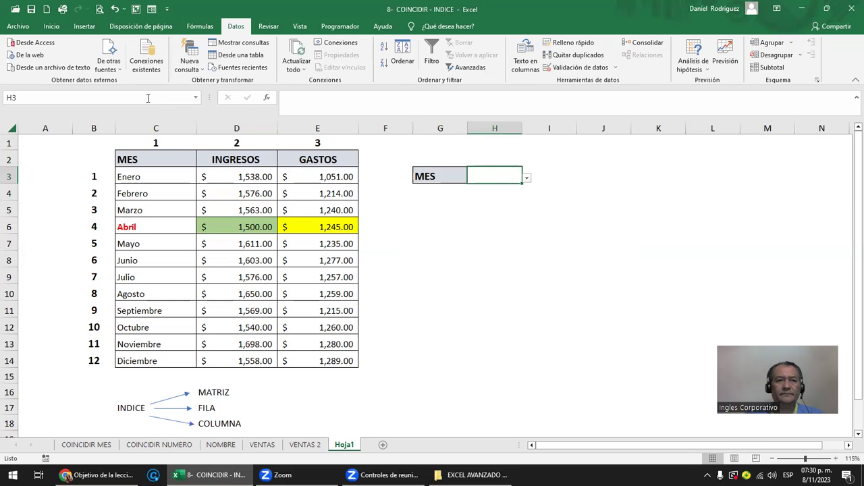
pyautogui.click(51, 27)
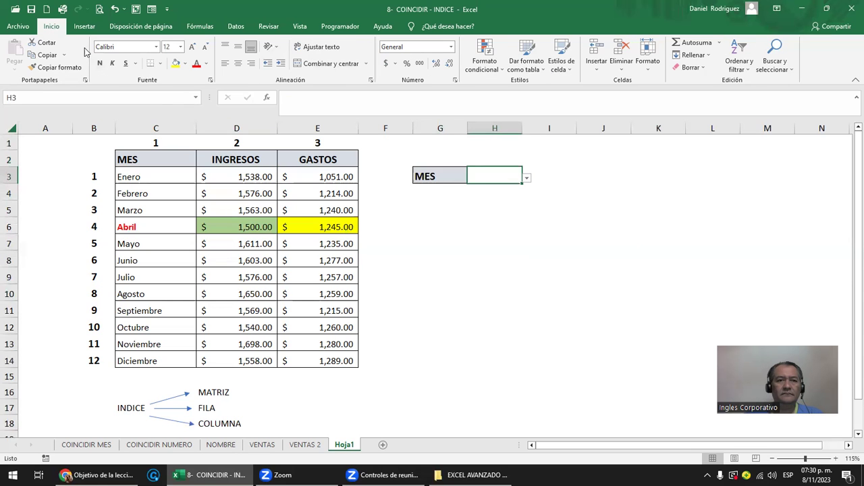
pyautogui.click(161, 63)
pyautogui.click(179, 172)
pyautogui.click(525, 173)
pyautogui.click(519, 174)
pyautogui.click(527, 177)
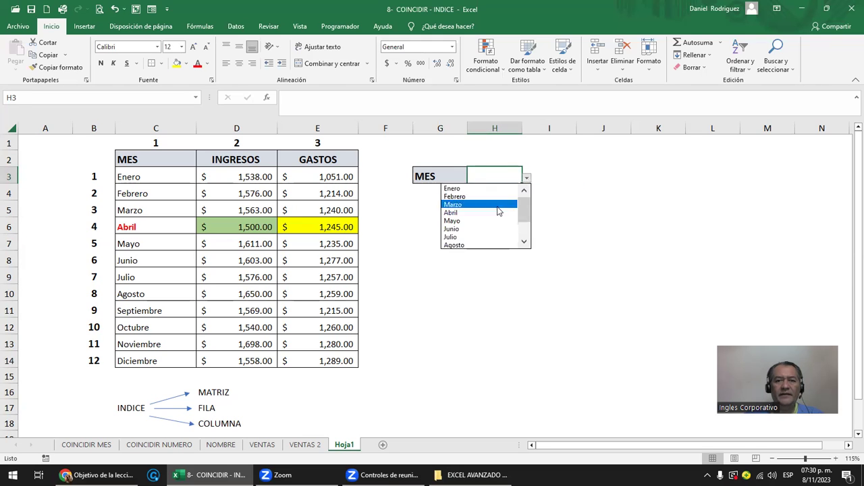
pyautogui.click(476, 191)
pyautogui.click(431, 273)
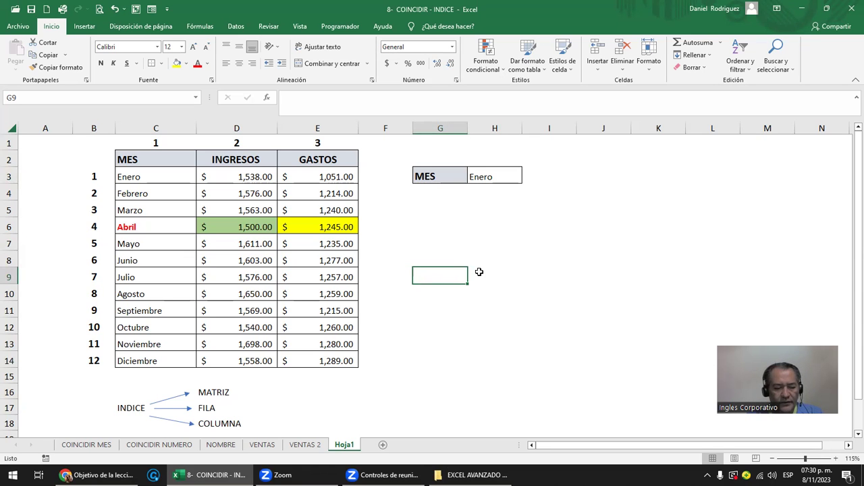
# Step: Put a VALOR label in G9 with the GASTOS header's formatting
pyautogui.write('V')
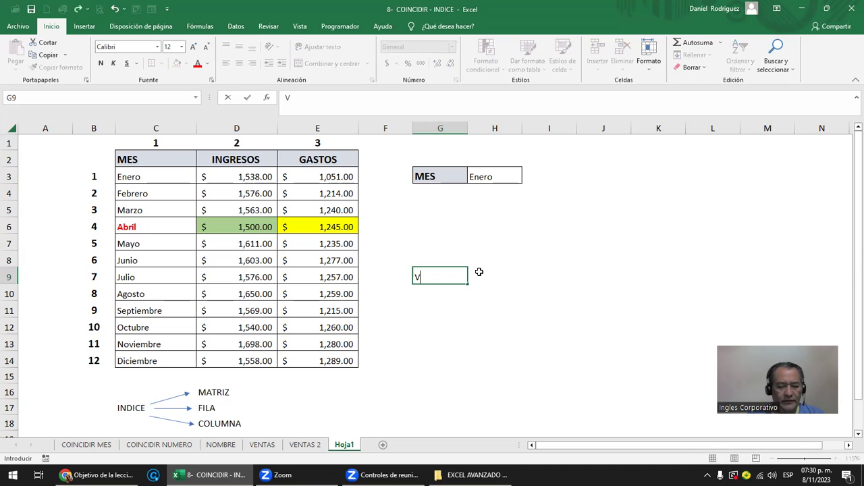
pyautogui.write('ALOR')
pyautogui.press('Return')
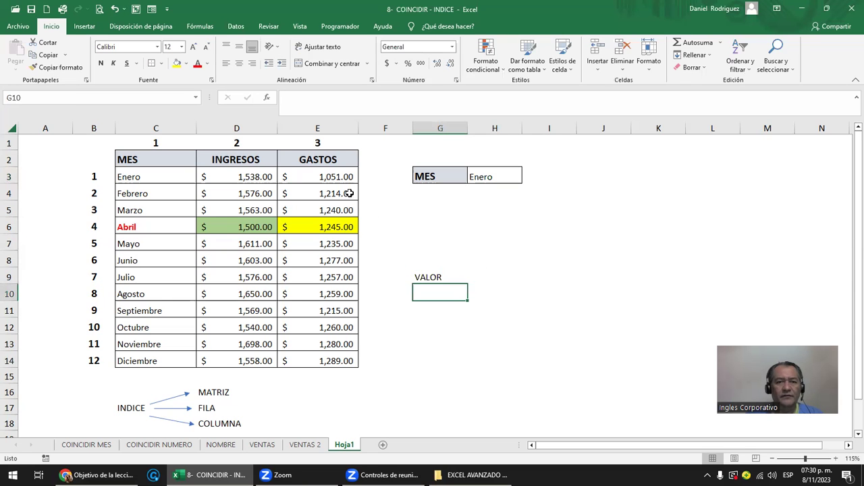
pyautogui.click(317, 159)
pyautogui.hotkey('ctrl', 'c')
pyautogui.press('Down')
pyautogui.press('Down')
pyautogui.press('Down')
pyautogui.press('Down')
pyautogui.press('Down')
pyautogui.press('Down')
pyautogui.press('Down')
pyautogui.press('Right')
pyautogui.press('Right')
pyautogui.press('Return')
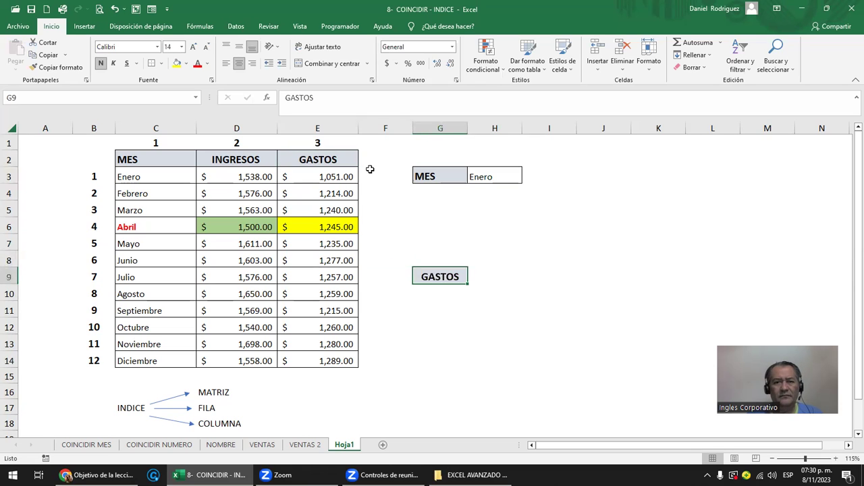
pyautogui.write('VALOR')
pyautogui.press('Return')
pyautogui.press('Up')
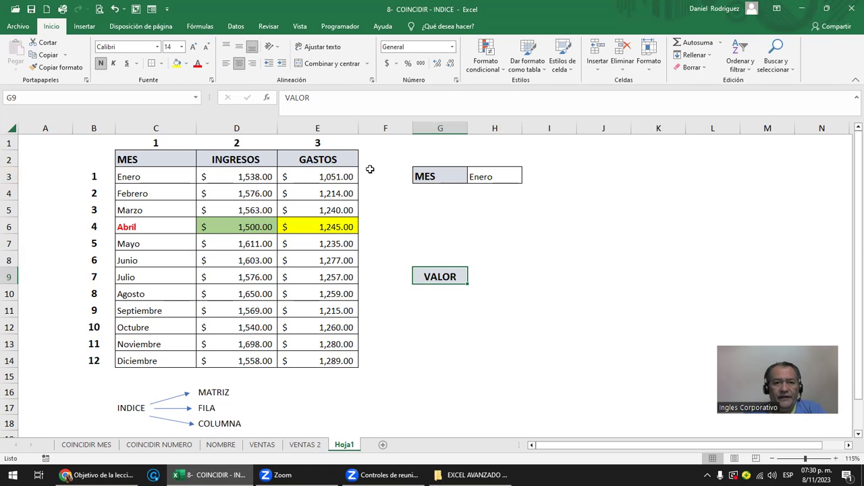
# Step: Rename the label to INGRESOS and move it up to G5
pyautogui.write('INGREO')
pyautogui.press('BackSpace')
pyautogui.write('SOS')
pyautogui.press('Return')
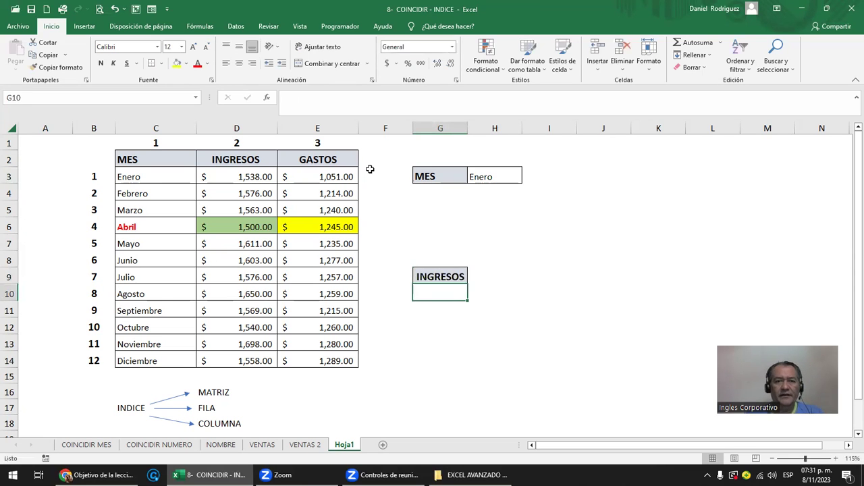
pyautogui.click(438, 279)
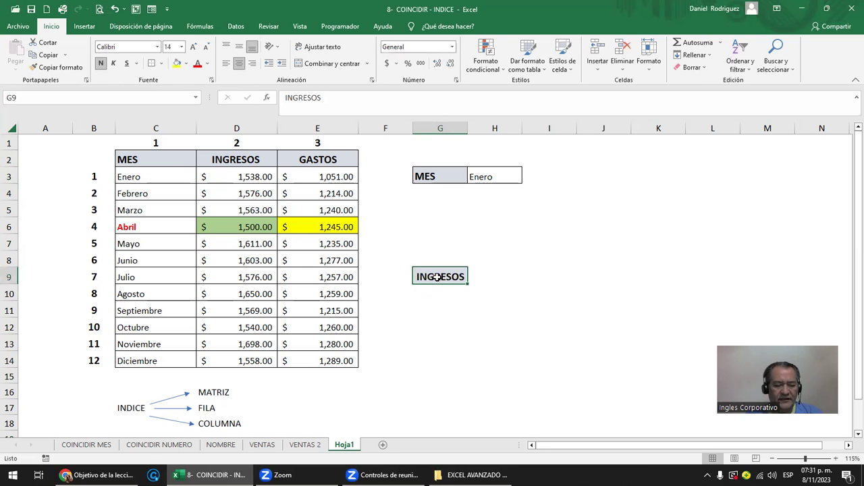
pyautogui.moveTo(438, 277); pyautogui.dragTo(438, 210)
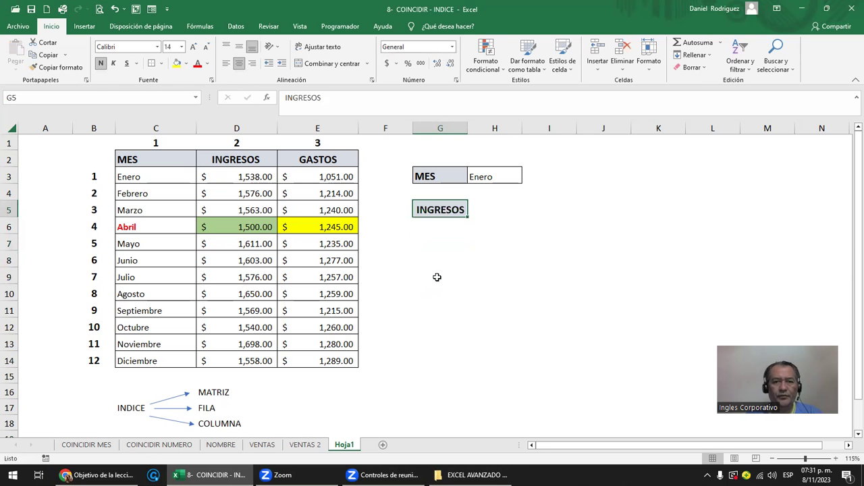
# Step: Widen column H and select H5 for the income result
pyautogui.click(508, 209)
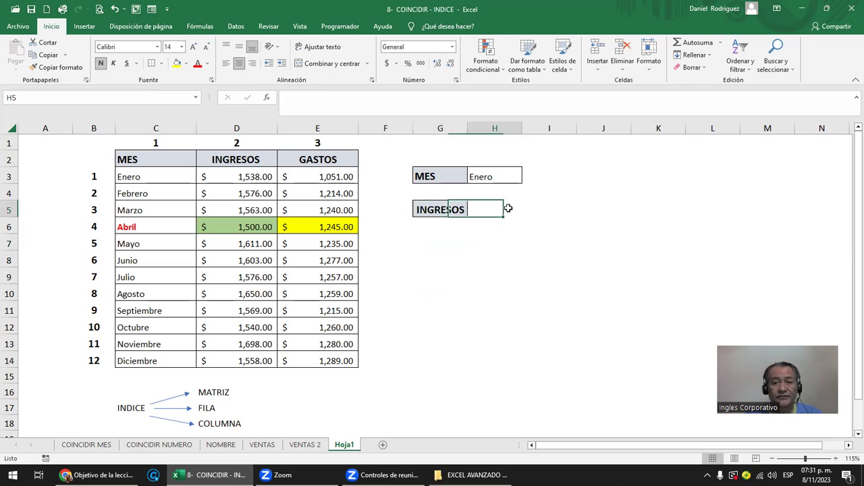
pyautogui.moveTo(522, 128); pyautogui.dragTo(574, 128)
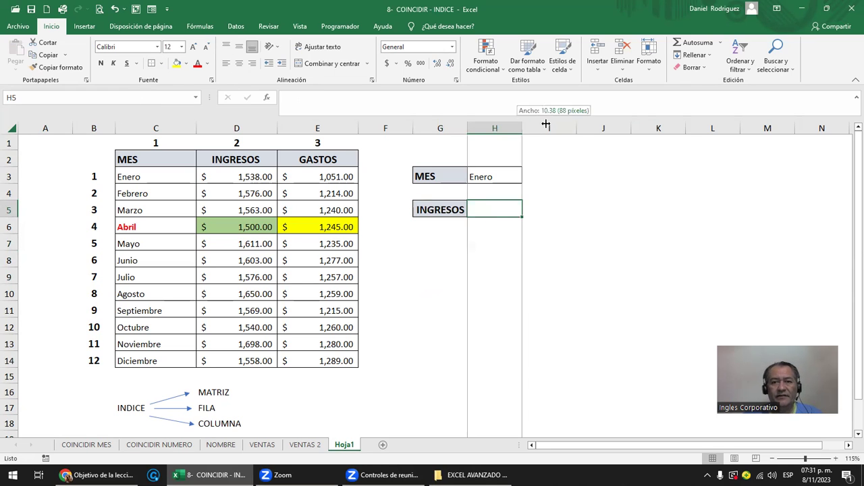
pyautogui.click(242, 127)
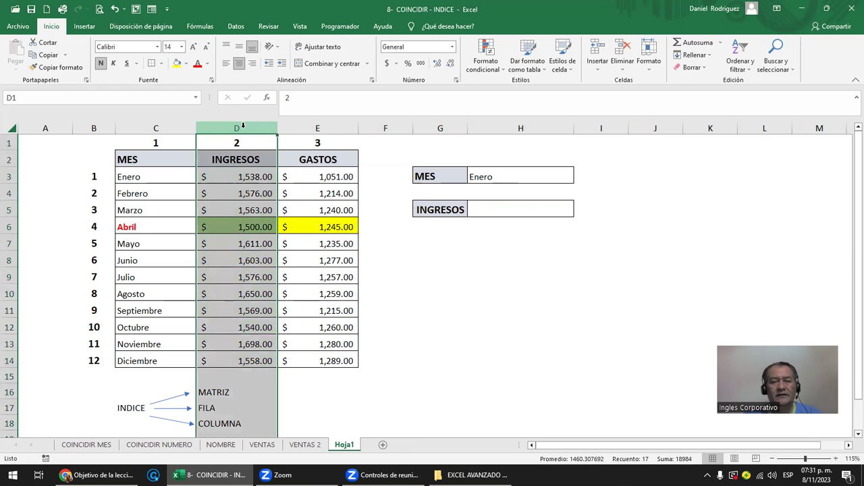
pyautogui.moveTo(135, 159)
pyautogui.mouseDown()
pyautogui.moveTo(339, 344)
pyautogui.moveTo(337, 360)
pyautogui.mouseUp()
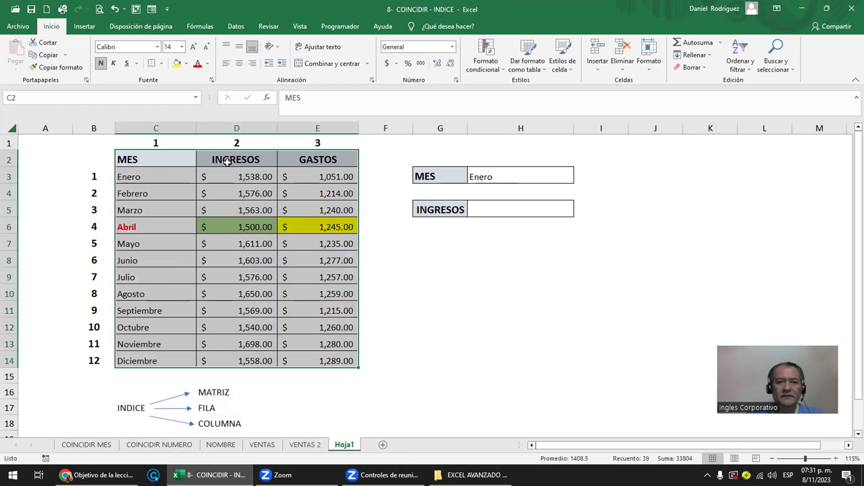
pyautogui.click(549, 214)
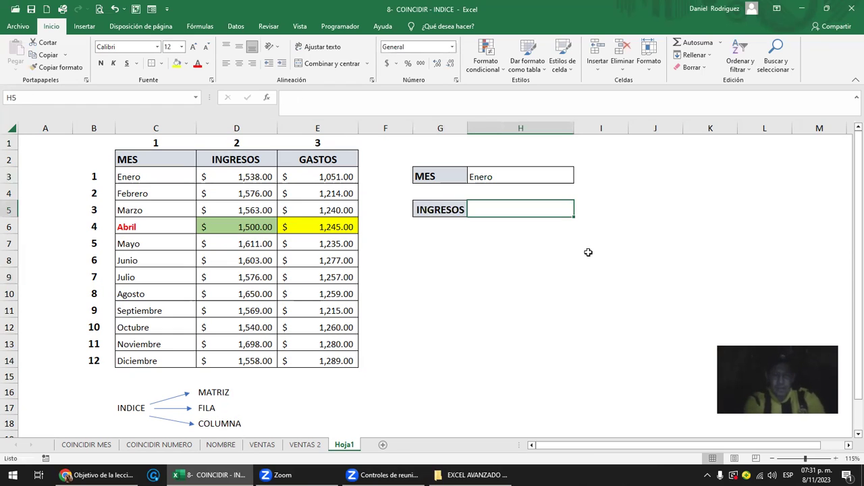
# Step: Begin H5's formula as =INDICE(D3:E14; followed by a nested COINCIDIR(
pyautogui.write('=')
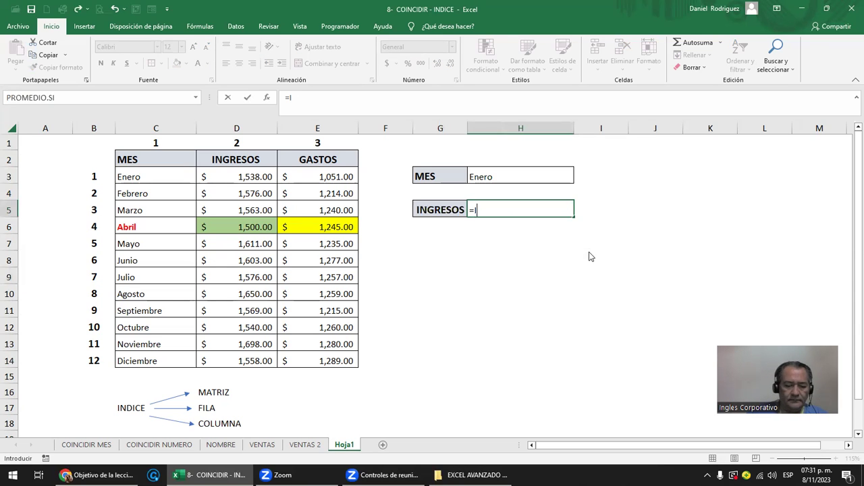
pyautogui.write('IN')
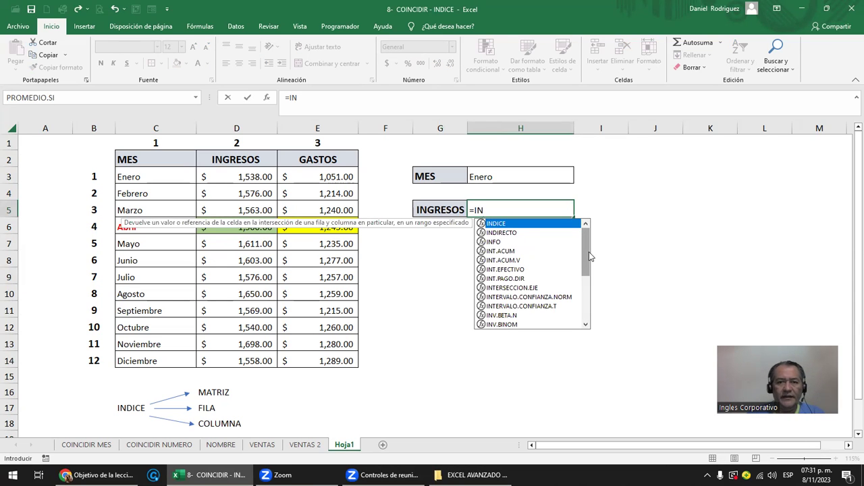
pyautogui.press('Tab')
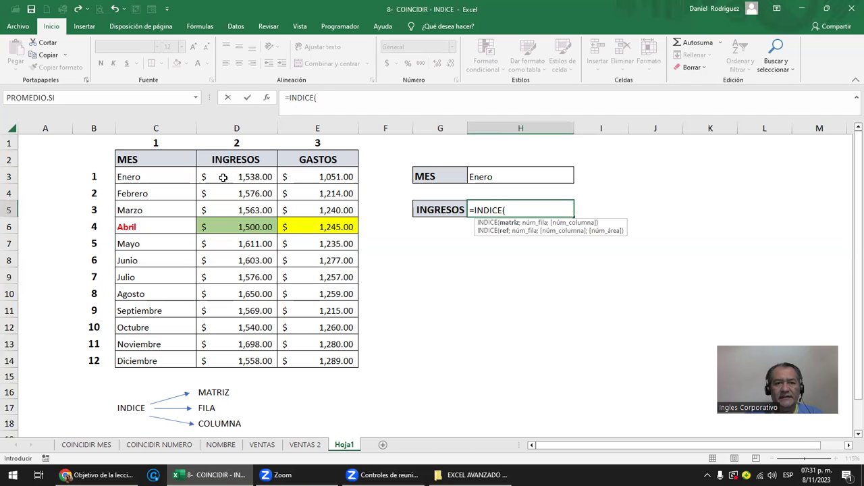
pyautogui.moveTo(223, 176); pyautogui.dragTo(332, 352)
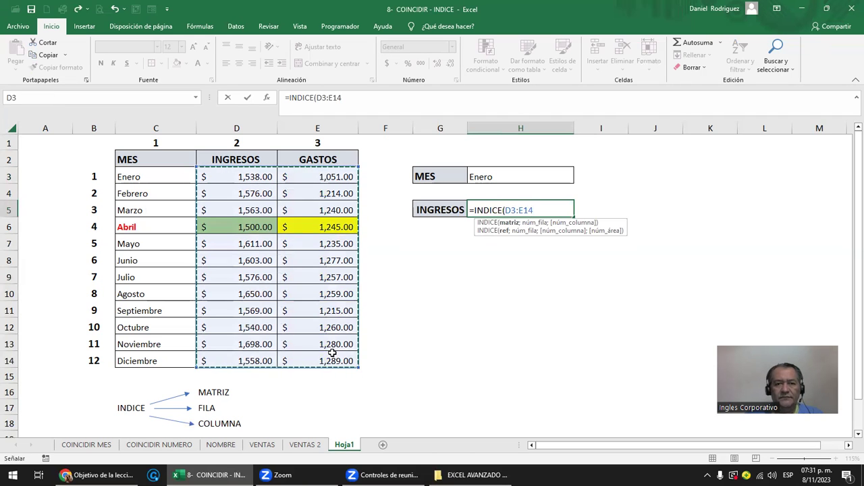
pyautogui.write(';')
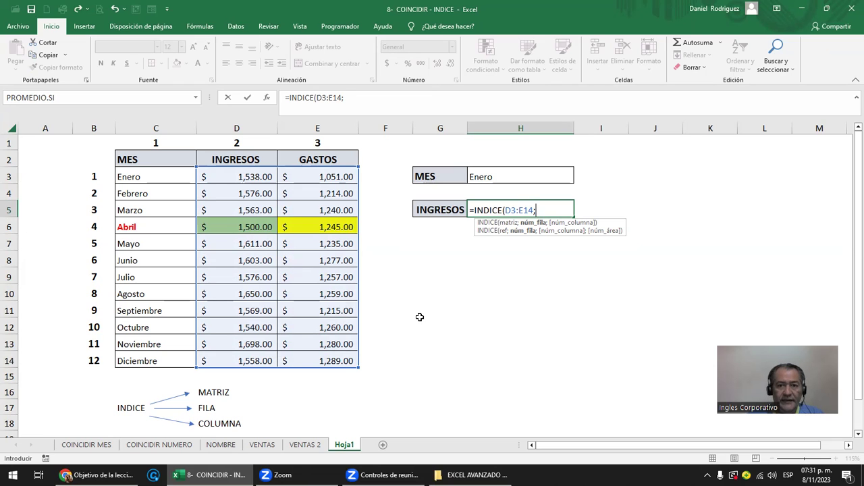
pyautogui.write('CON')
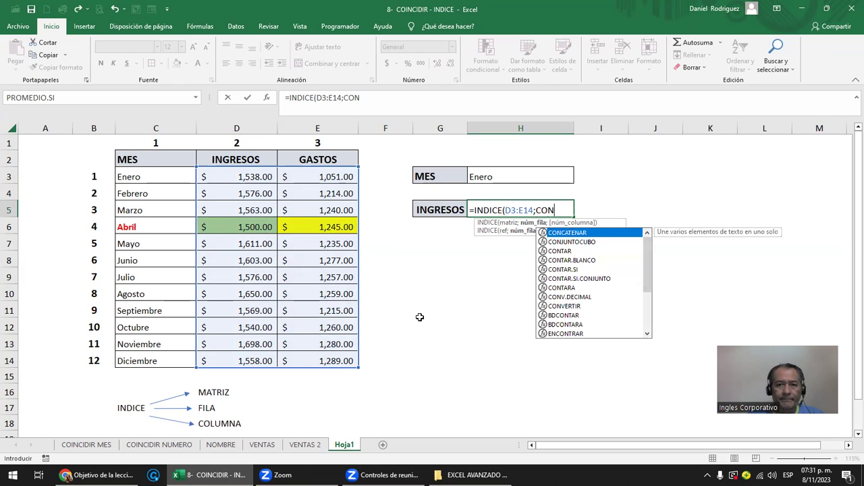
pyautogui.press('BackSpace')
pyautogui.write('IN')
pyautogui.press('Tab')
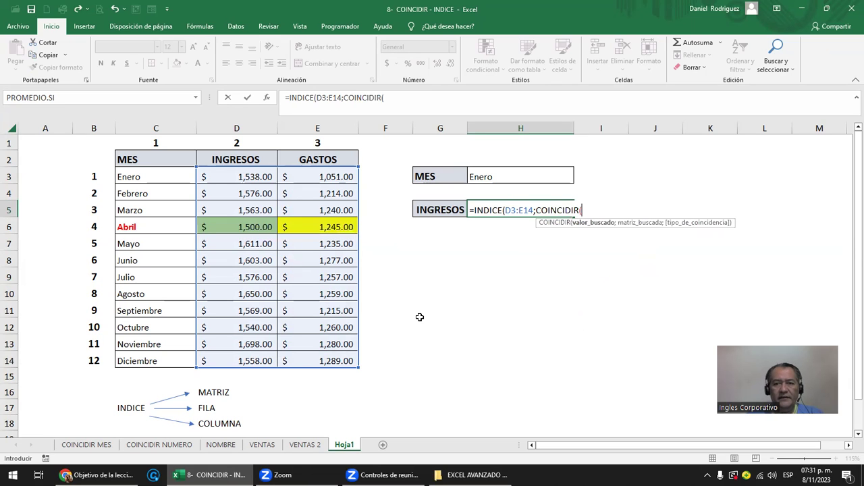
# Step: Finish COINCIDIR(H3;C3:C14;0) with column 2 so H5 returns 1051 for Enero
pyautogui.click(485, 175)
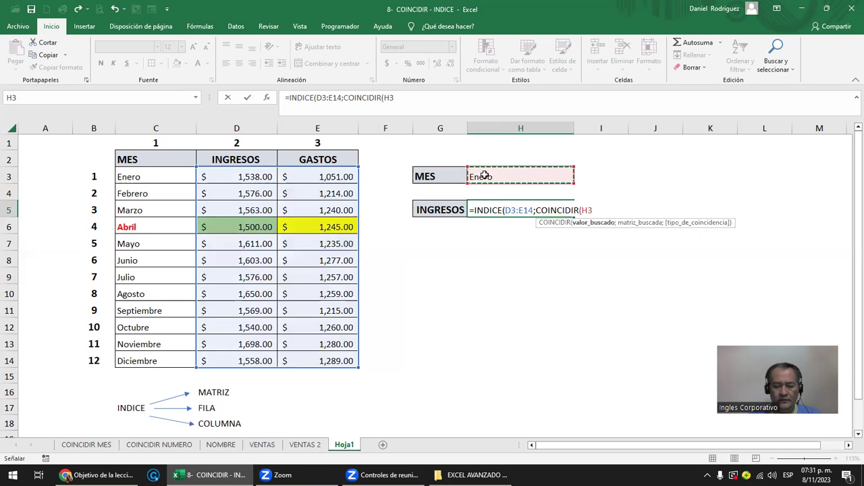
pyautogui.write(';')
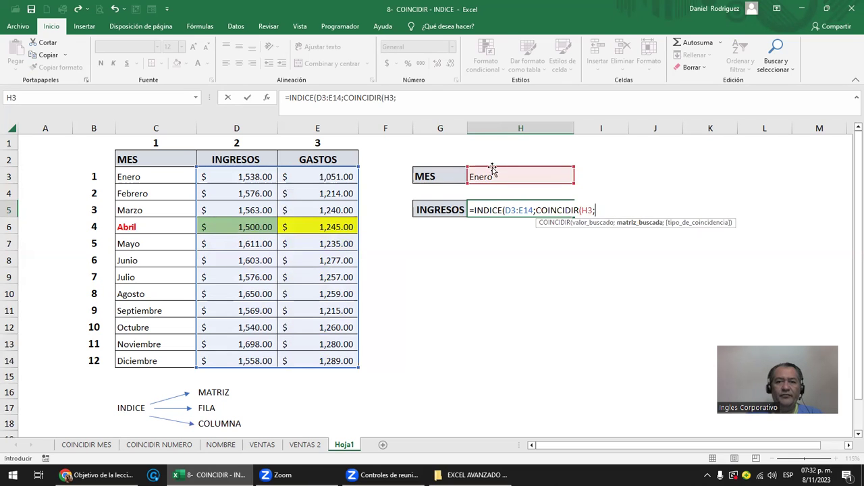
pyautogui.moveTo(152, 177); pyautogui.dragTo(177, 356)
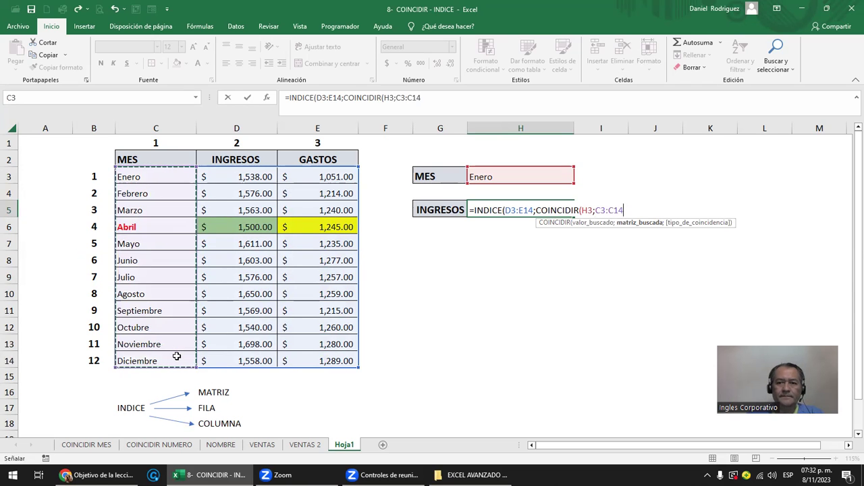
pyautogui.write(';')
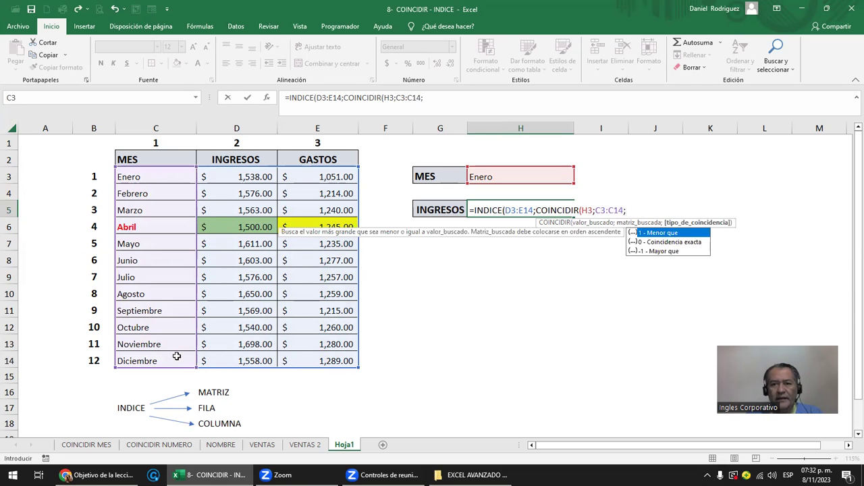
pyautogui.press('Down')
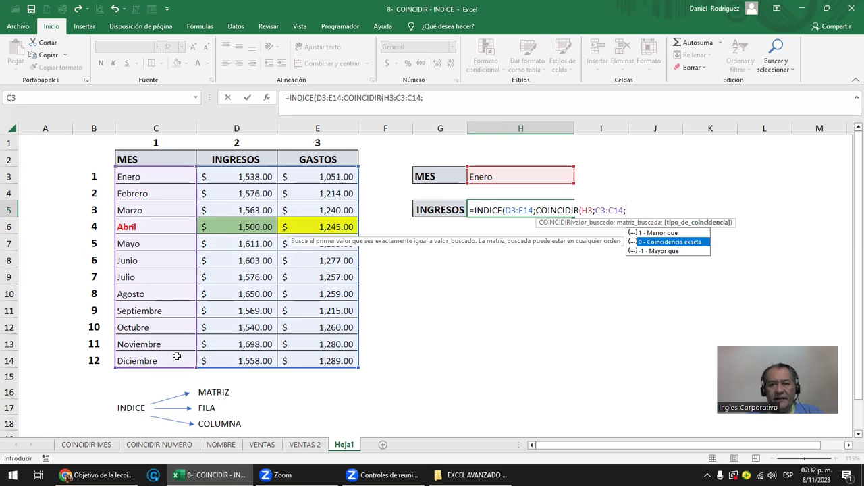
pyautogui.press('Tab')
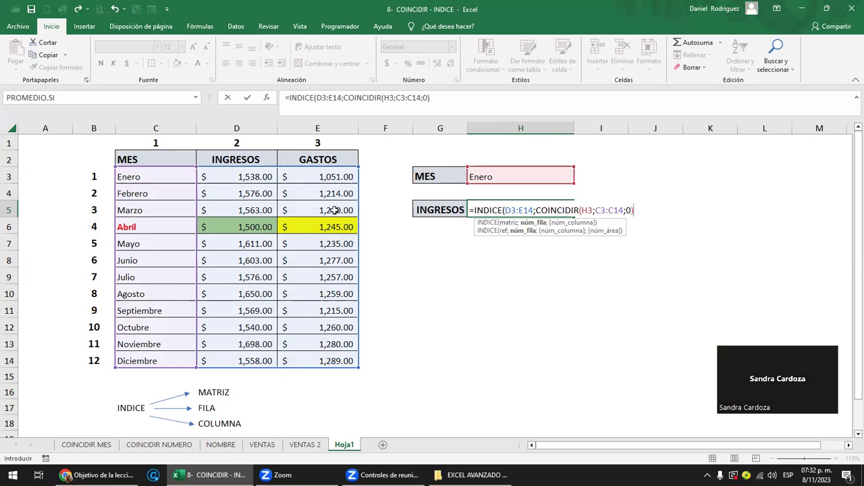
pyautogui.write(';2')
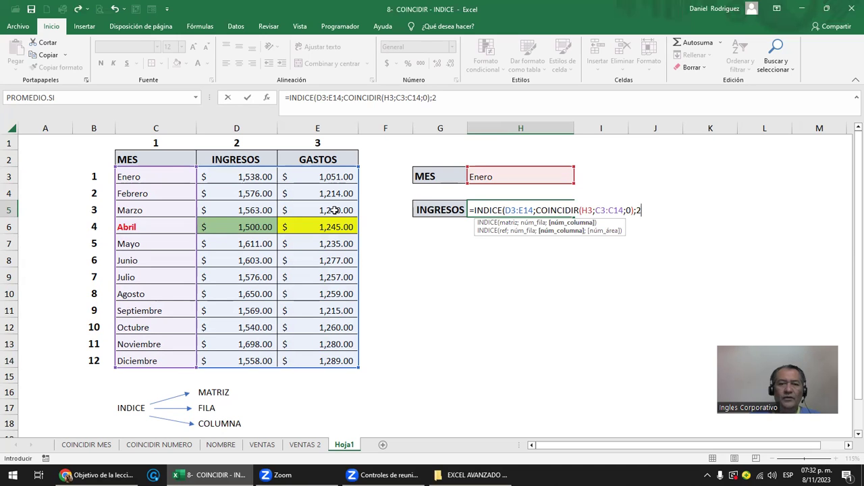
pyautogui.write(')')
pyautogui.press('Return')
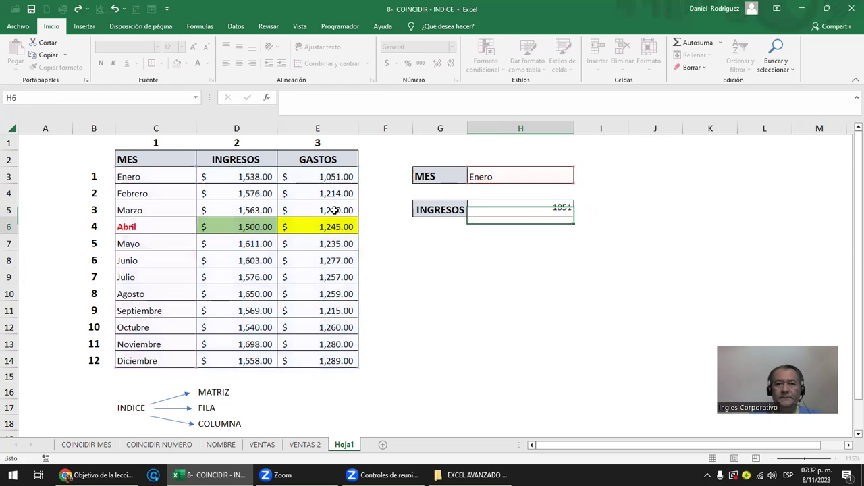
pyautogui.press('Up')
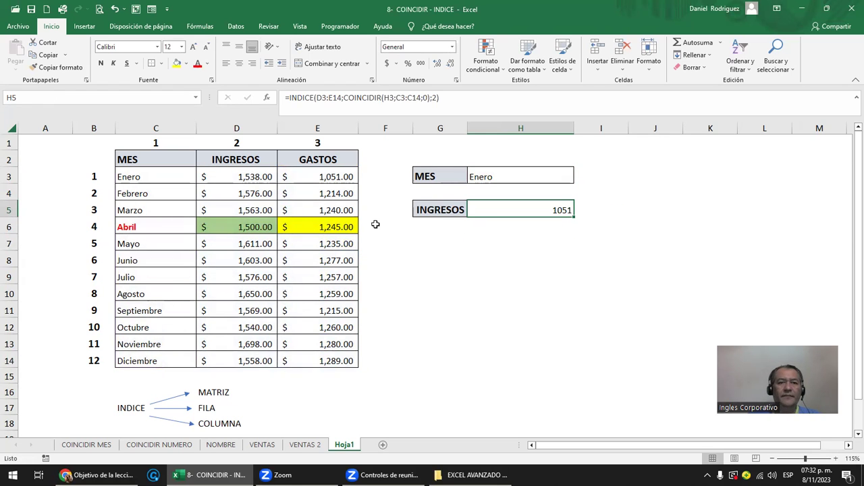
pyautogui.doubleClick(544, 208)
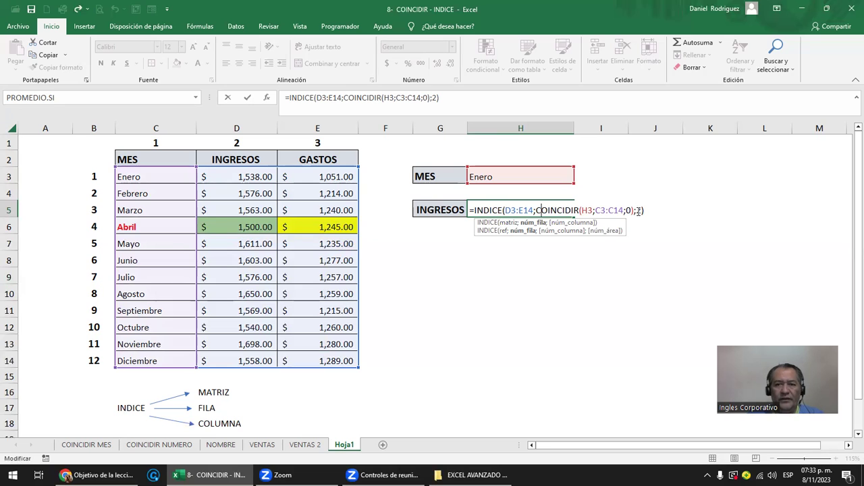
# Step: Centre Enero and the 1051 result across H3:H6, then reopen the H5 formula
pyautogui.hotkey('ctrl', 'Return')
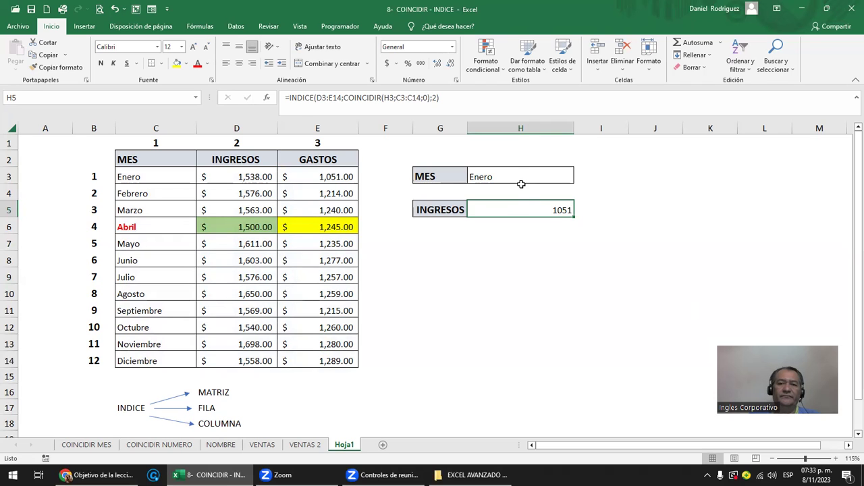
pyautogui.moveTo(517, 175); pyautogui.dragTo(520, 227)
pyautogui.click(239, 63)
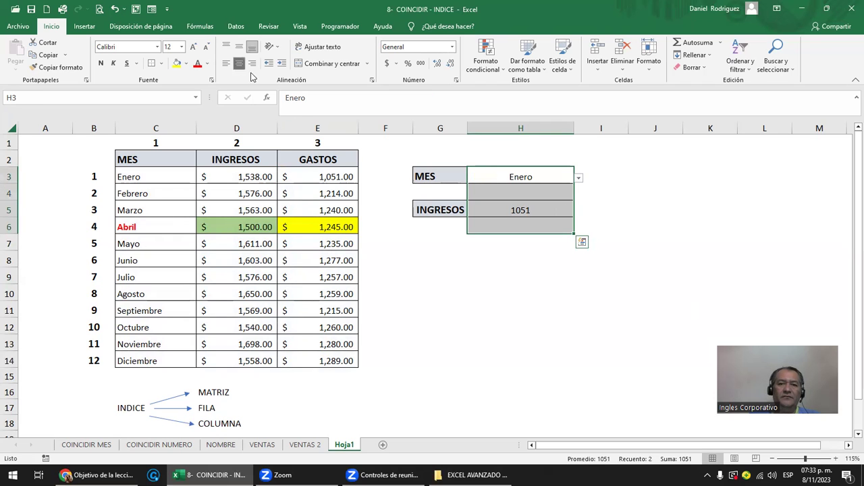
pyautogui.click(514, 179)
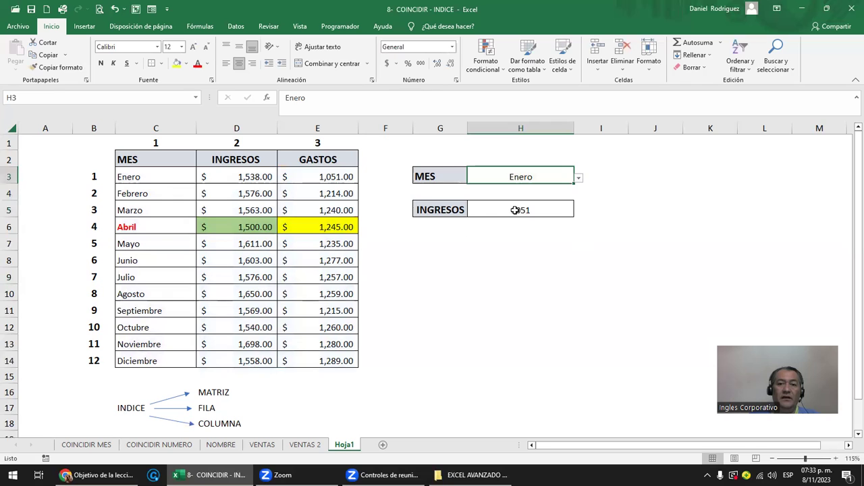
pyautogui.doubleClick(516, 210)
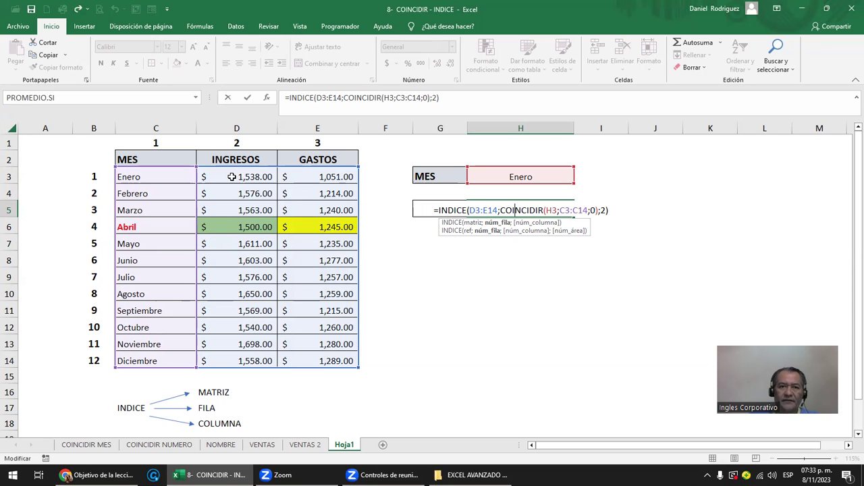
pyautogui.moveTo(231, 177); pyautogui.dragTo(324, 357)
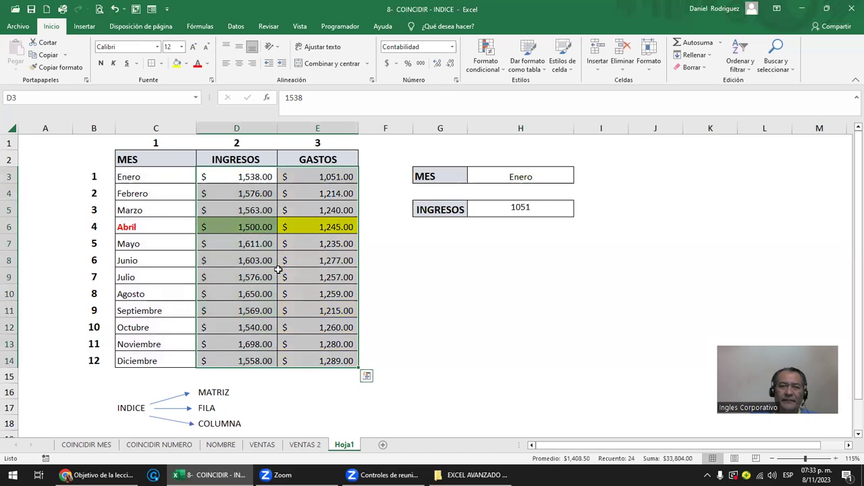
pyautogui.click(230, 177)
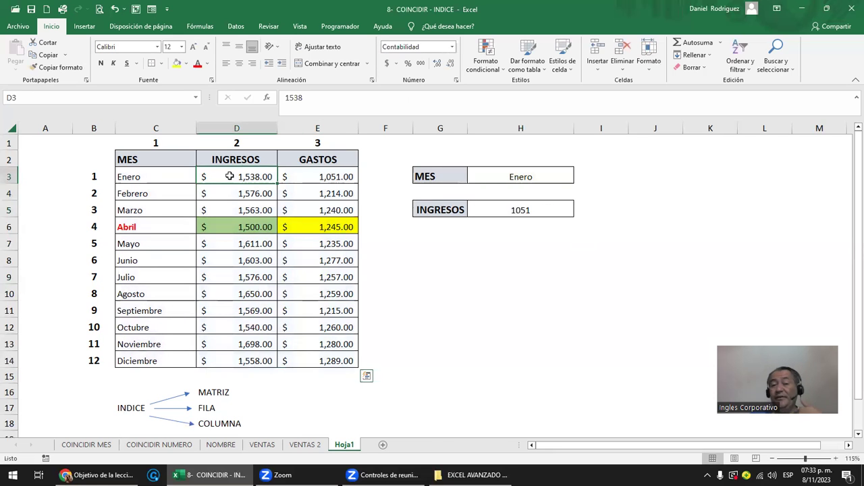
pyautogui.moveTo(230, 177); pyautogui.dragTo(351, 362)
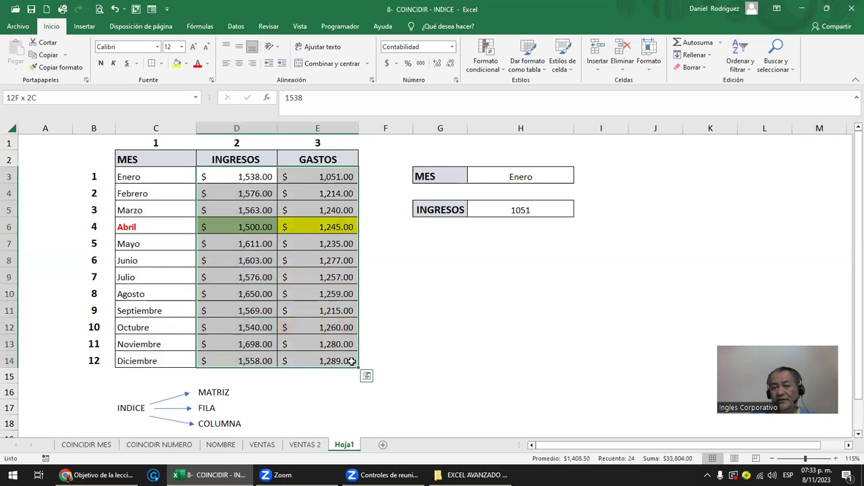
pyautogui.click(239, 128)
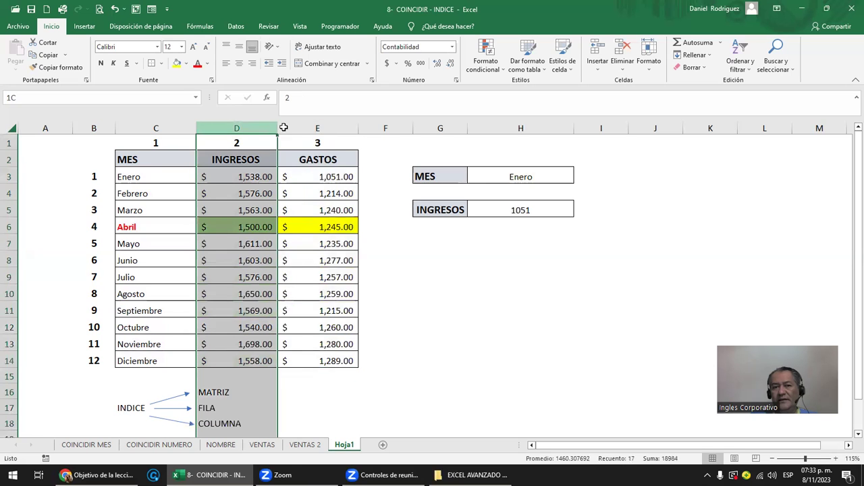
pyautogui.moveTo(283, 127); pyautogui.dragTo(311, 128)
pyautogui.click(150, 144)
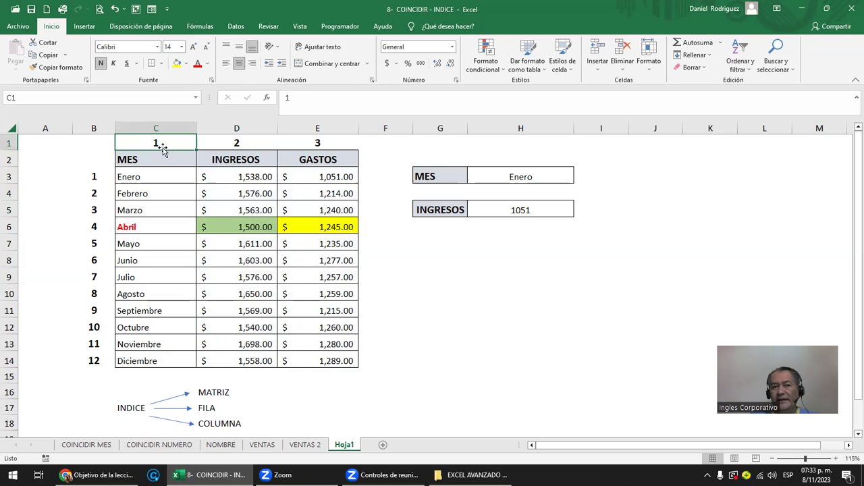
pyautogui.moveTo(162, 176); pyautogui.dragTo(164, 358)
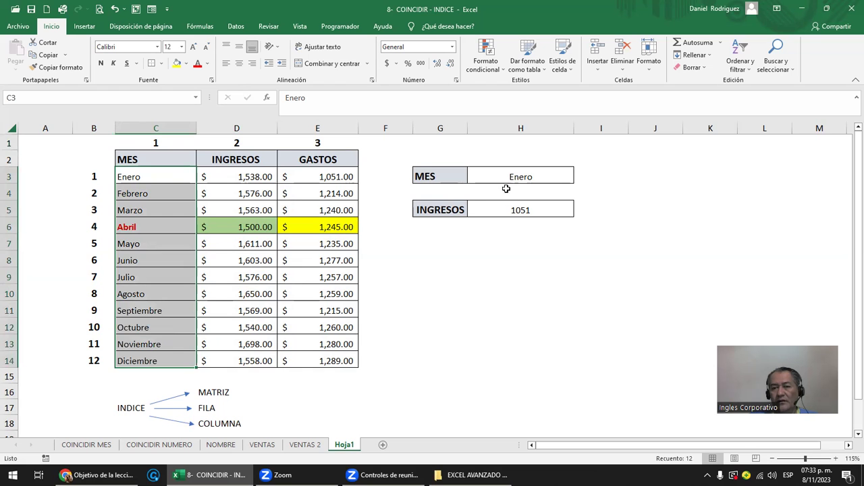
pyautogui.doubleClick(512, 209)
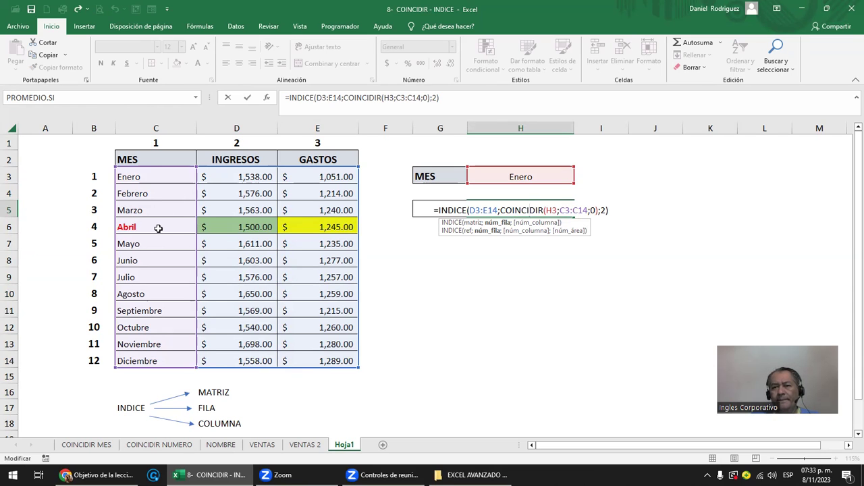
pyautogui.click(534, 209)
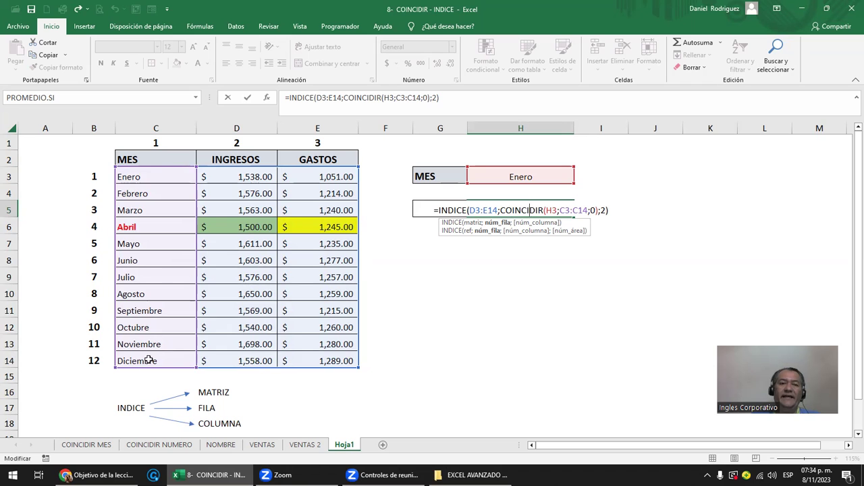
pyautogui.click(144, 145)
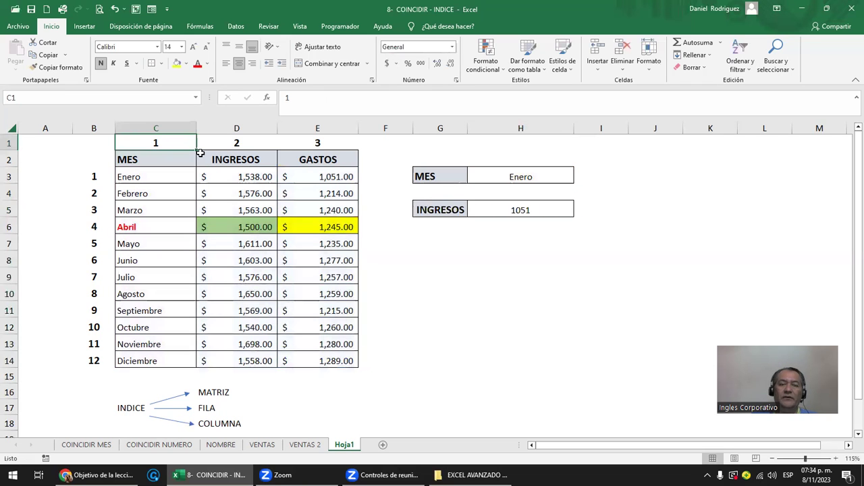
pyautogui.press('Right')
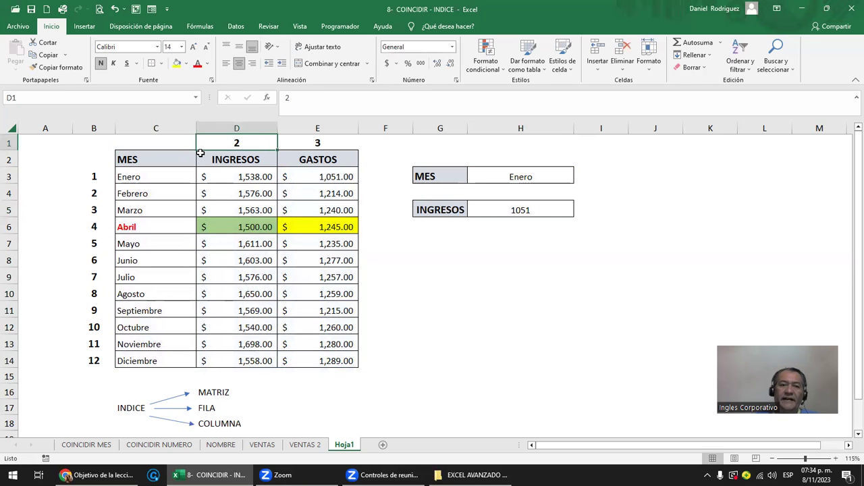
pyautogui.press('Right')
pyautogui.press('Delete')
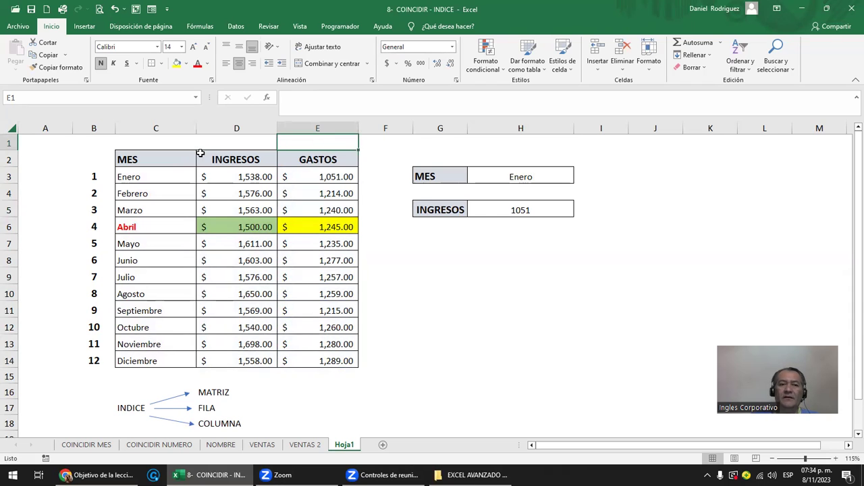
pyautogui.click(234, 159)
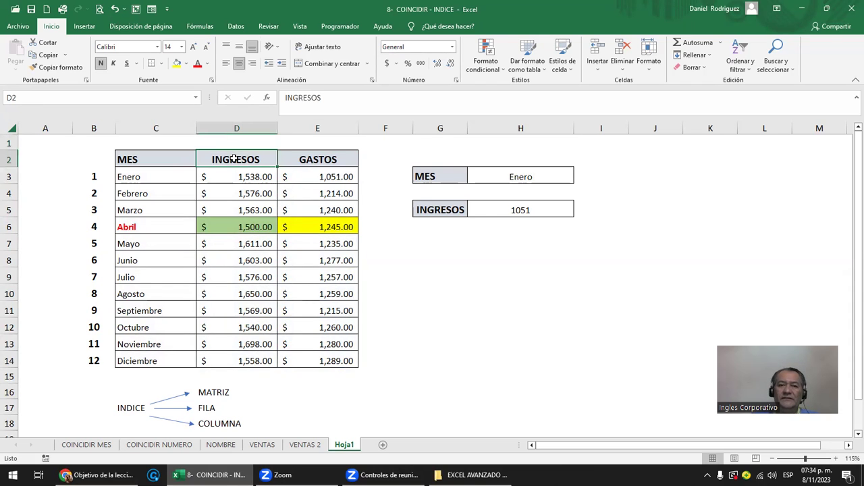
pyautogui.moveTo(234, 159); pyautogui.dragTo(297, 154)
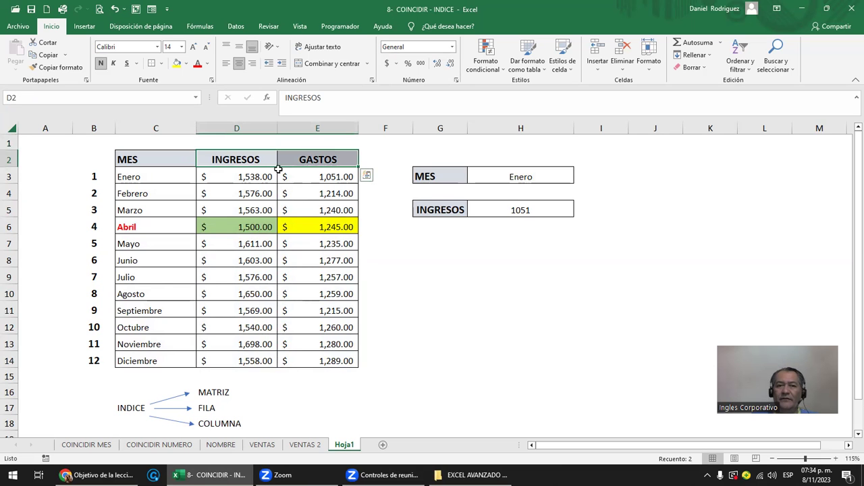
pyautogui.click(162, 446)
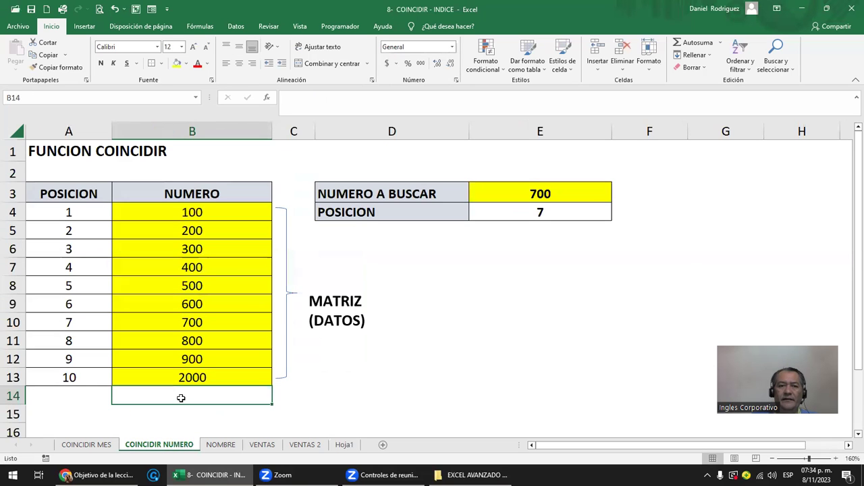
pyautogui.click(235, 445)
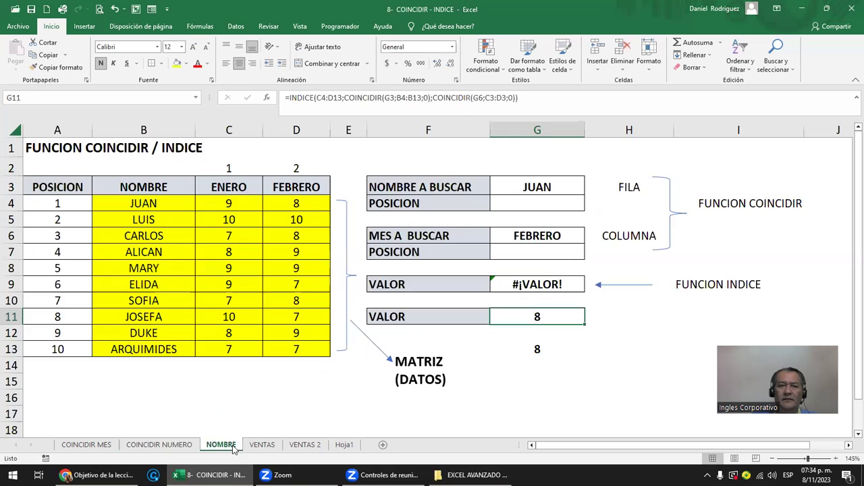
pyautogui.click(233, 167)
pyautogui.moveTo(231, 189); pyautogui.dragTo(278, 183)
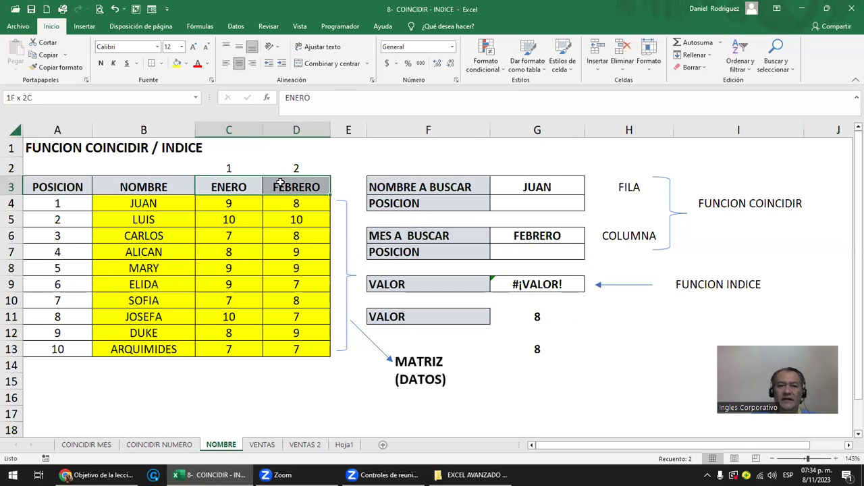
pyautogui.moveTo(171, 186); pyautogui.dragTo(183, 347)
pyautogui.click(169, 187)
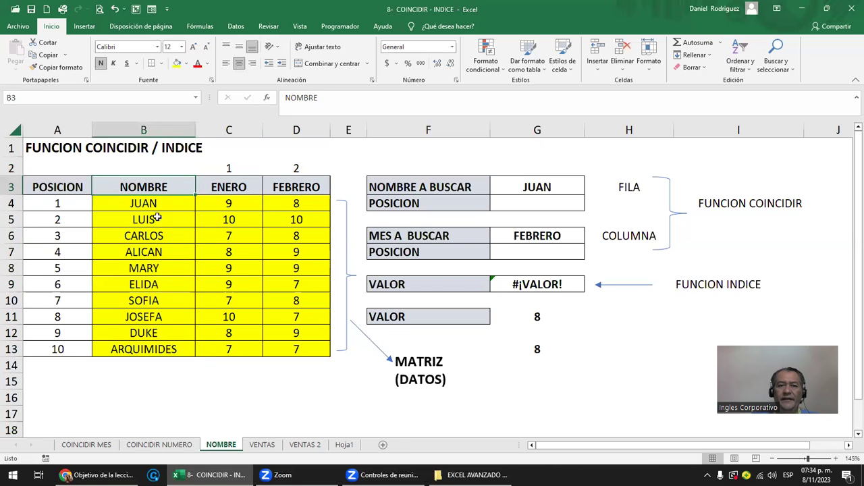
pyautogui.moveTo(156, 206); pyautogui.dragTo(169, 349)
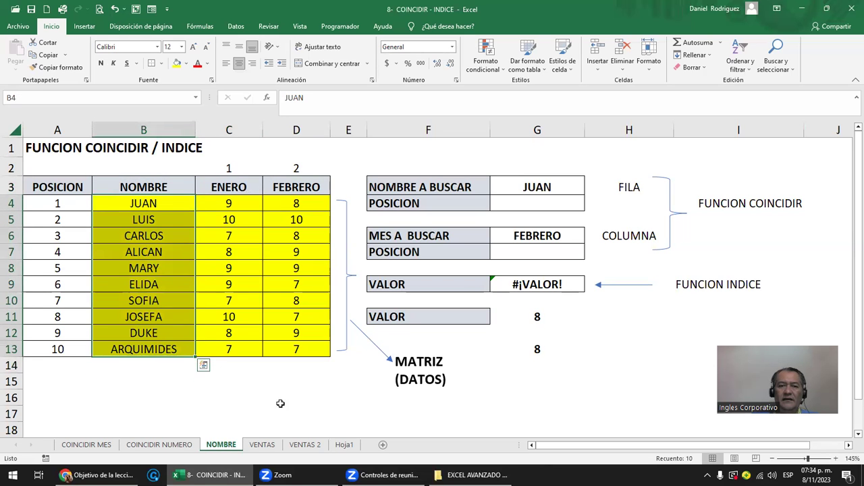
pyautogui.click(257, 445)
# Step: Back on Hoja1, enter 1 in D1 above INGRESOS and 2 in E1 above GASTOS
pyautogui.click(344, 445)
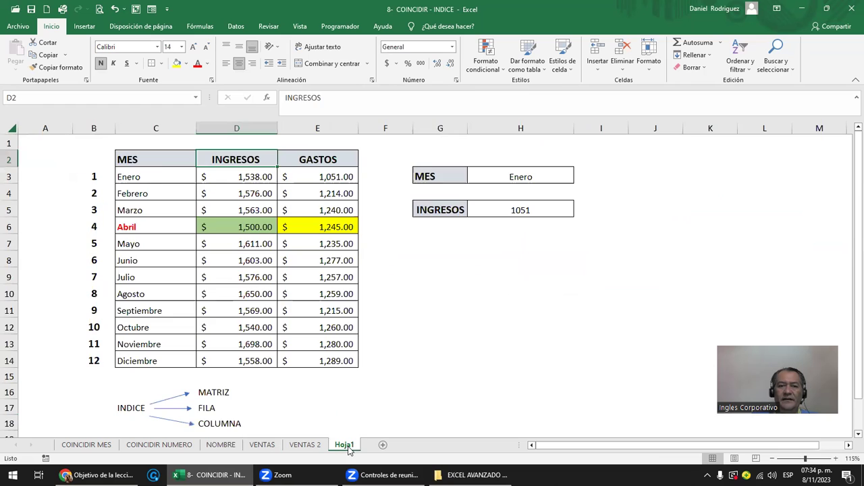
pyautogui.click(155, 175)
pyautogui.moveTo(151, 159); pyautogui.dragTo(170, 364)
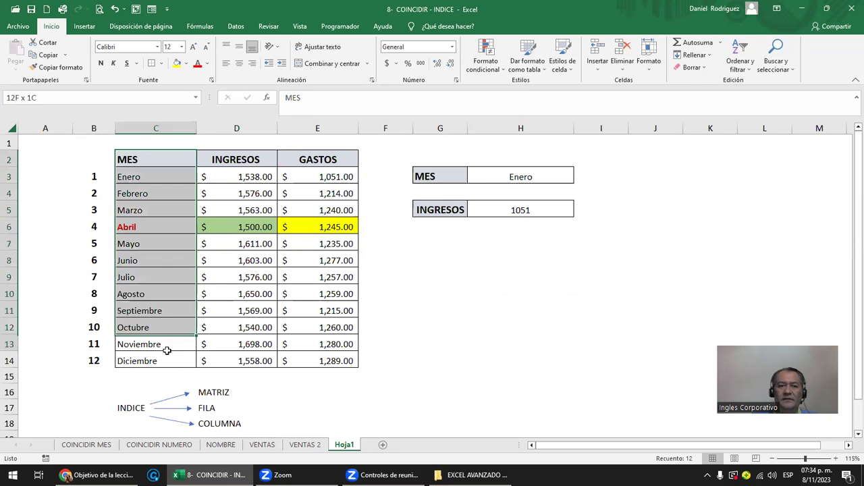
pyautogui.click(250, 143)
pyautogui.write('1')
pyautogui.press('Tab')
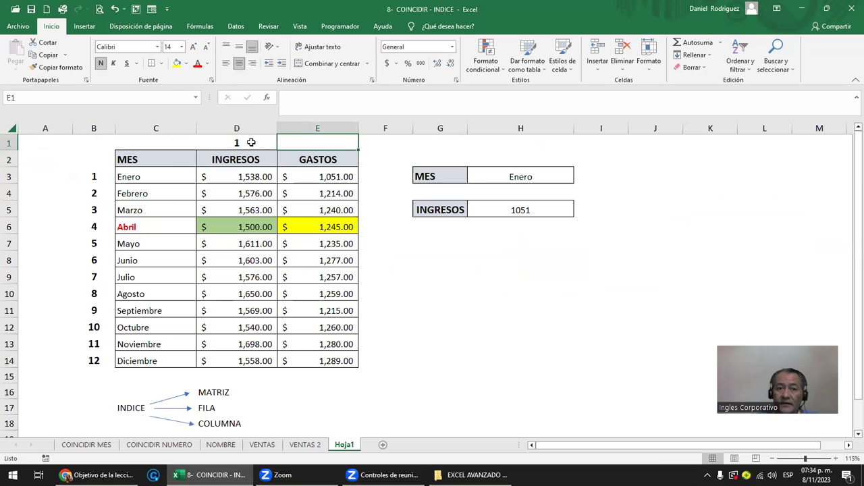
pyautogui.write('2')
pyautogui.press('Return')
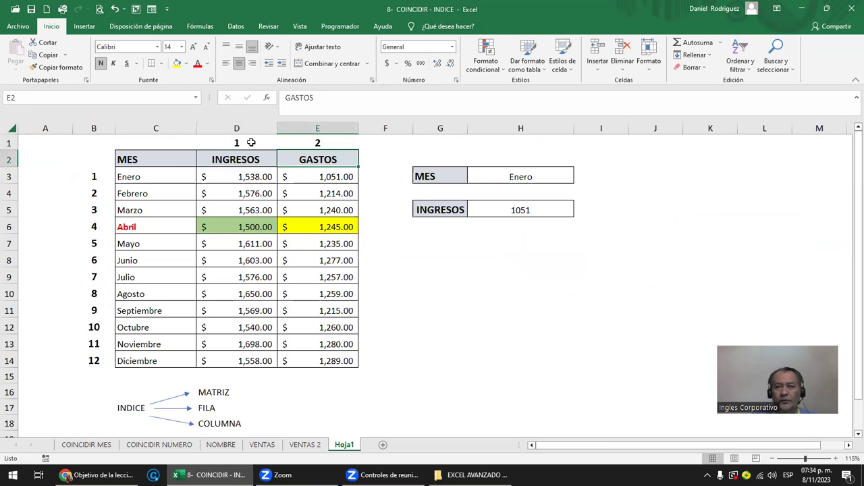
pyautogui.click(523, 179)
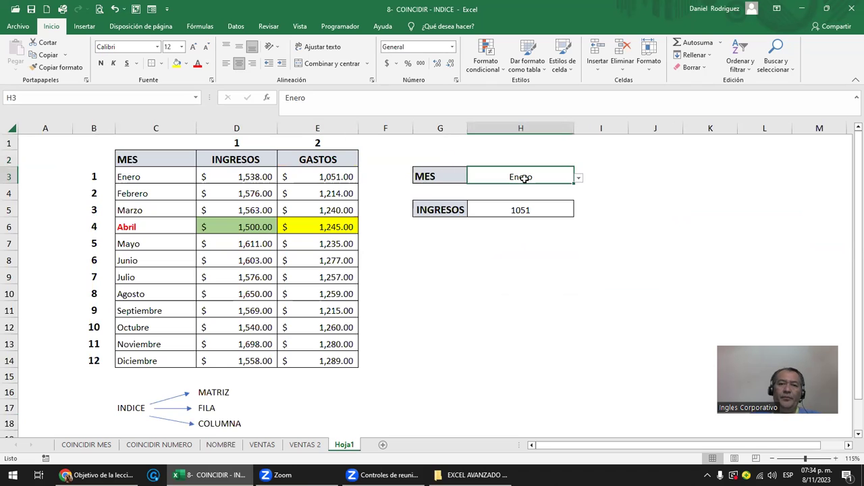
pyautogui.click(157, 128)
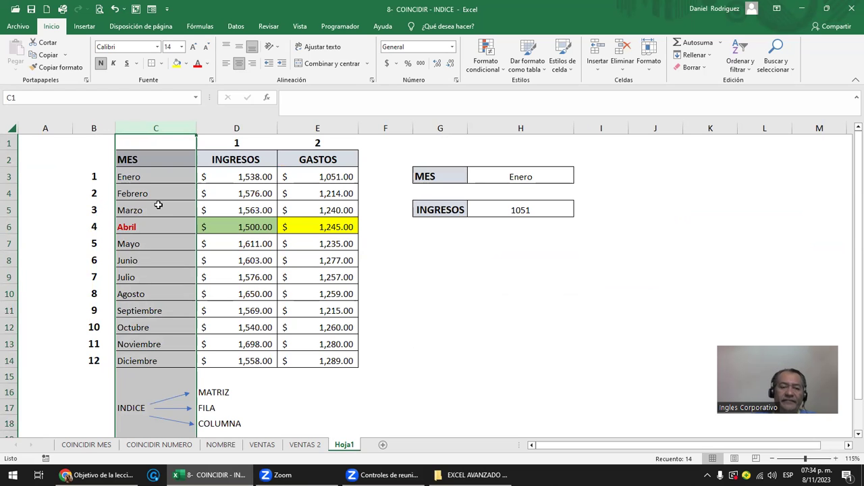
# Step: Review the H5 lookup formula's arguments and widen column H
pyautogui.doubleClick(526, 208)
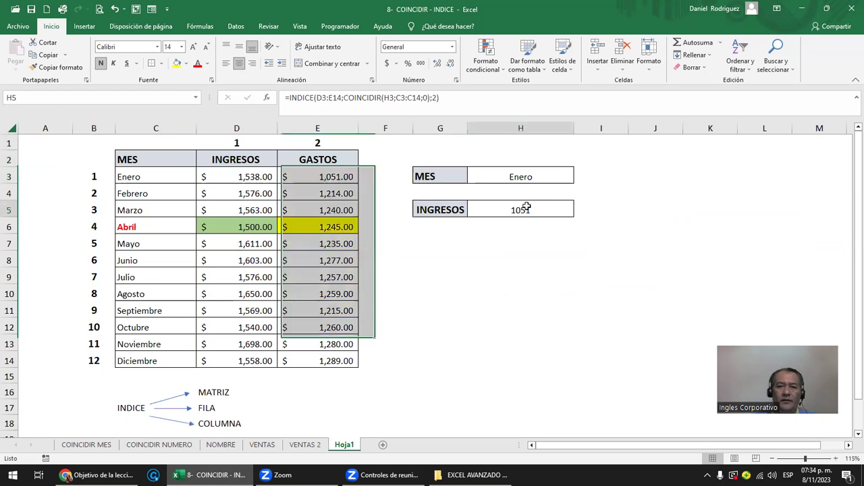
pyautogui.press('Left')
pyautogui.press('Left')
pyautogui.press('Left')
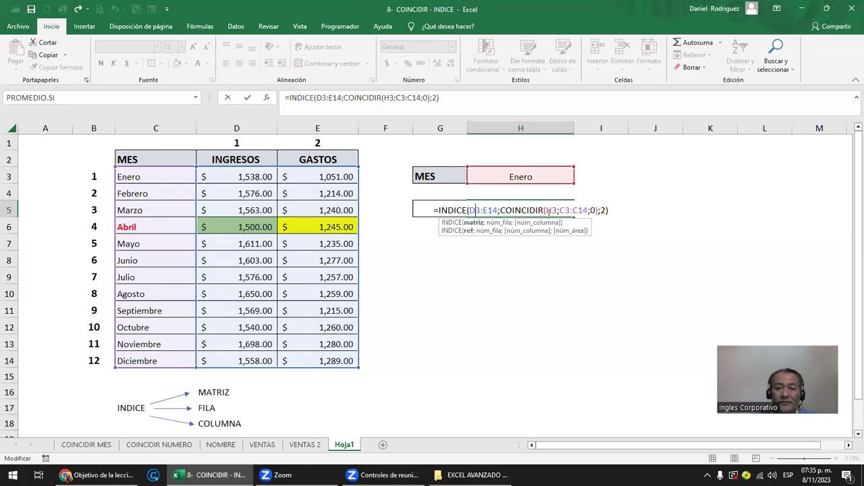
pyautogui.click(546, 210)
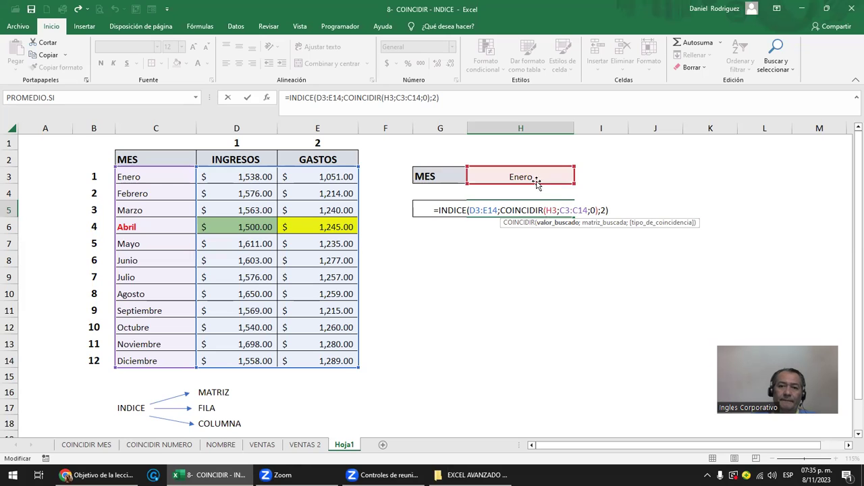
pyautogui.doubleClick(602, 210)
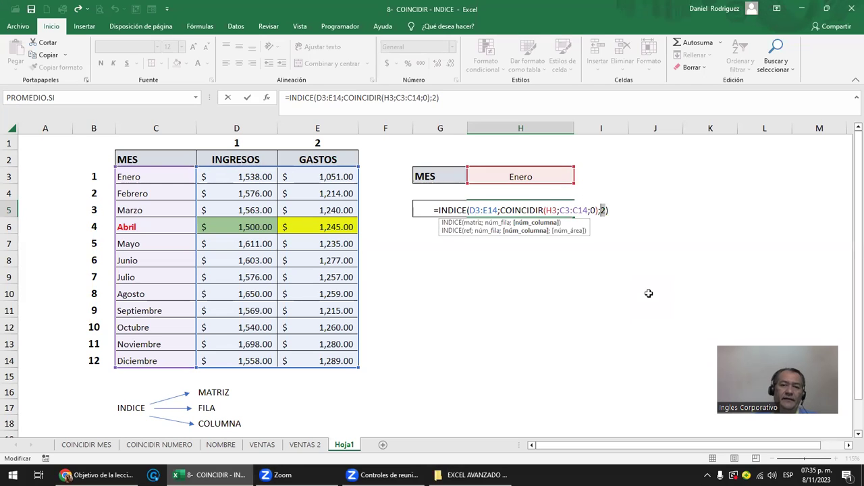
pyautogui.press('Return')
pyautogui.press('Left')
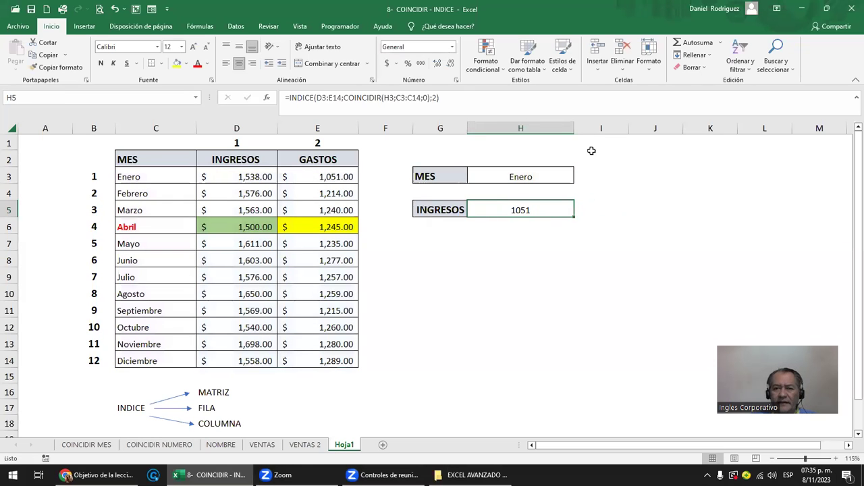
pyautogui.moveTo(575, 129); pyautogui.dragTo(686, 135)
pyautogui.click(652, 276)
# Step: Change INDICE's column argument in H5 from 2 to 1 so it shows 1538
pyautogui.click(608, 213)
pyautogui.doubleClick(609, 213)
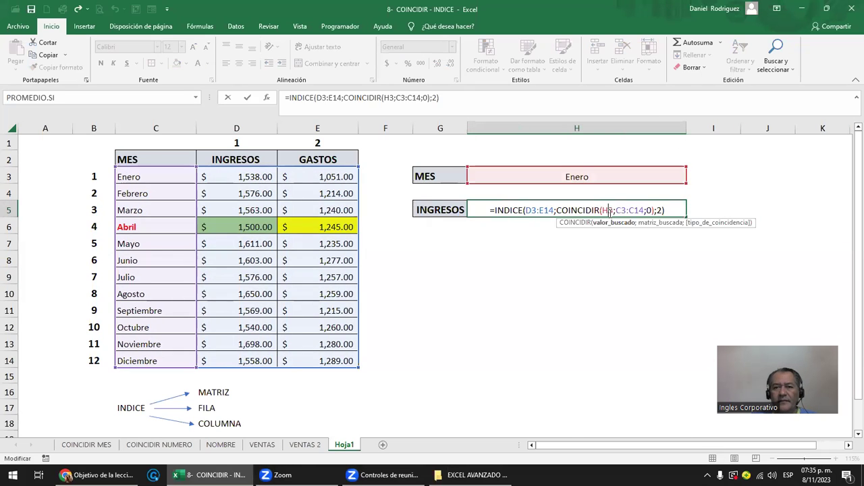
pyautogui.click(659, 211)
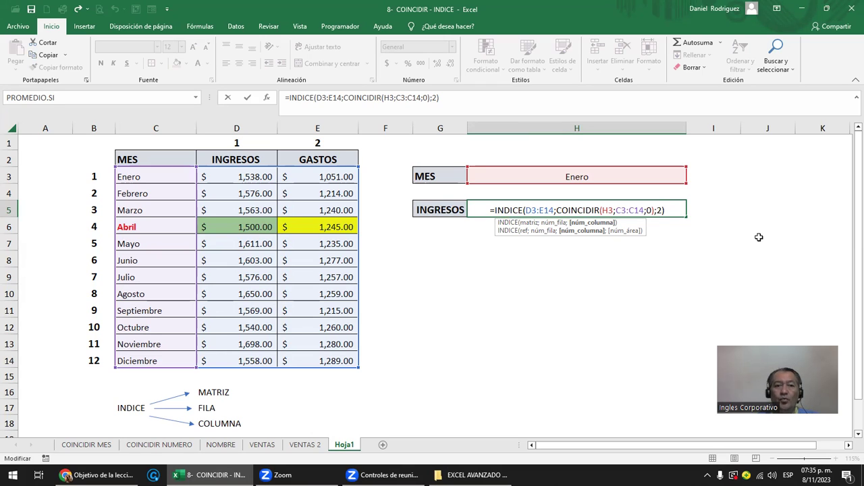
pyautogui.write('1')
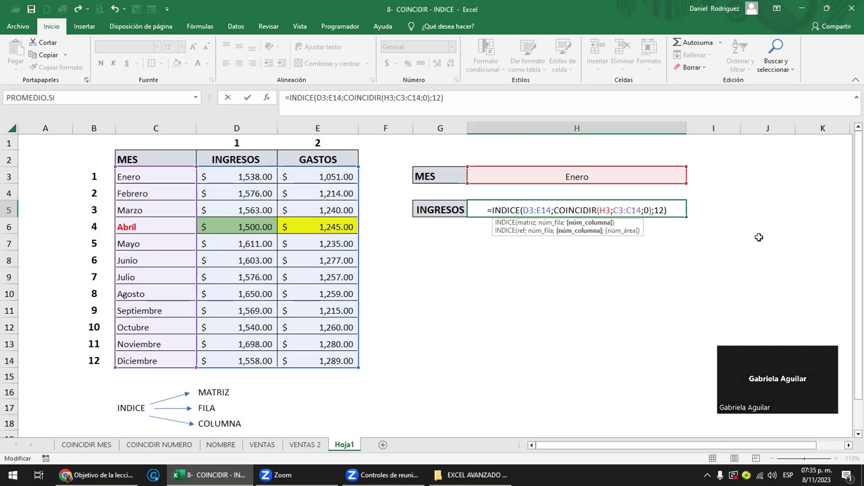
pyautogui.press('Delete')
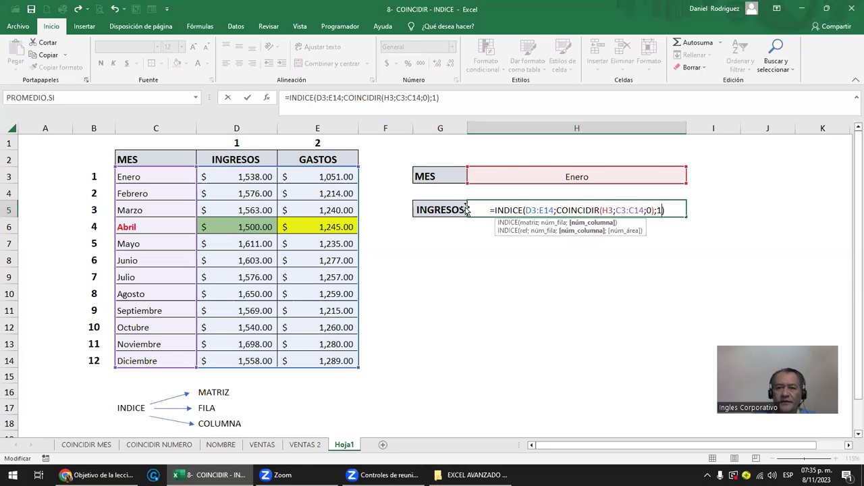
pyautogui.press('Return')
# Step: Copy the INGRESOS label and result to row 7, clear H7, and relabel G7 GASTOS
pyautogui.click(624, 210)
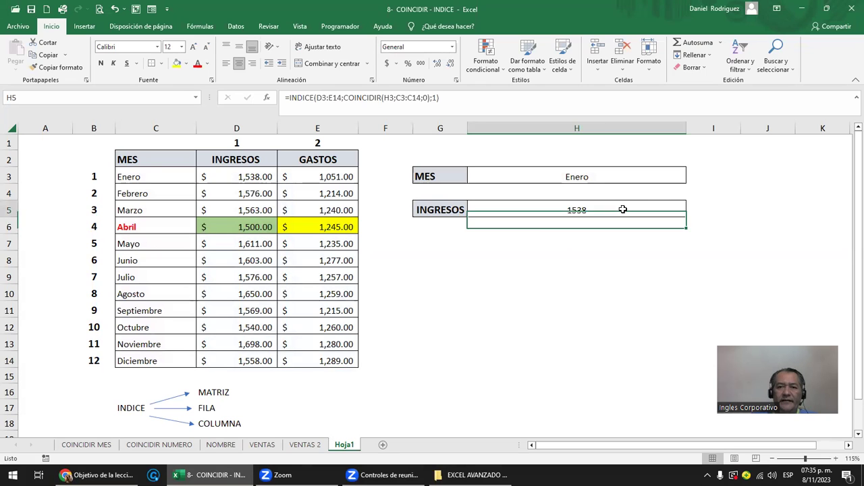
pyautogui.click(442, 210)
pyautogui.hotkey('shift', 'Right')
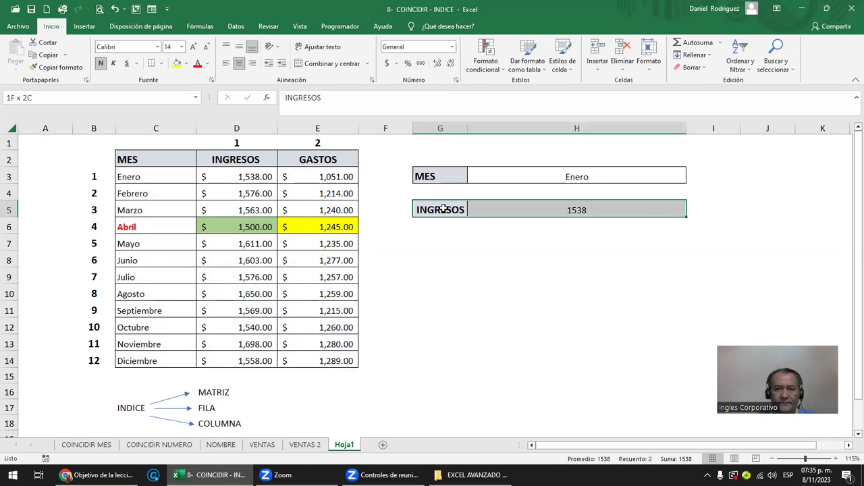
pyautogui.hotkey('ctrl', 'c')
pyautogui.press('Down')
pyautogui.press('Down')
pyautogui.press('Return')
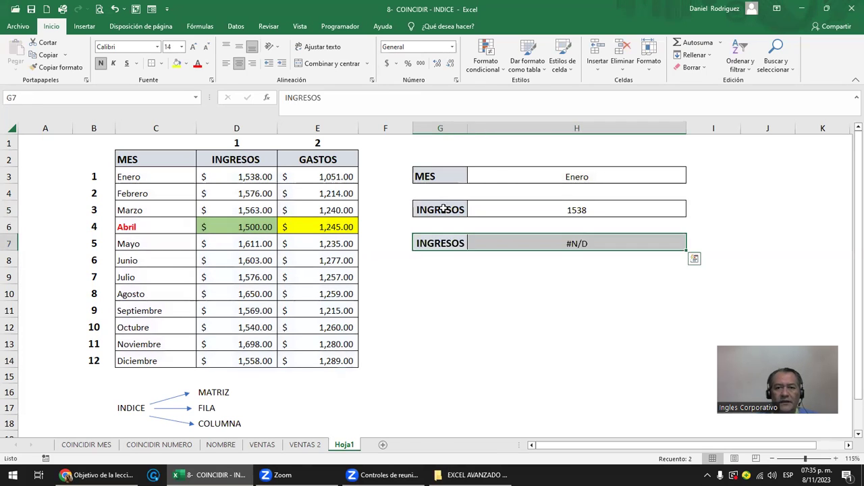
pyautogui.press('Right')
pyautogui.press('Delete')
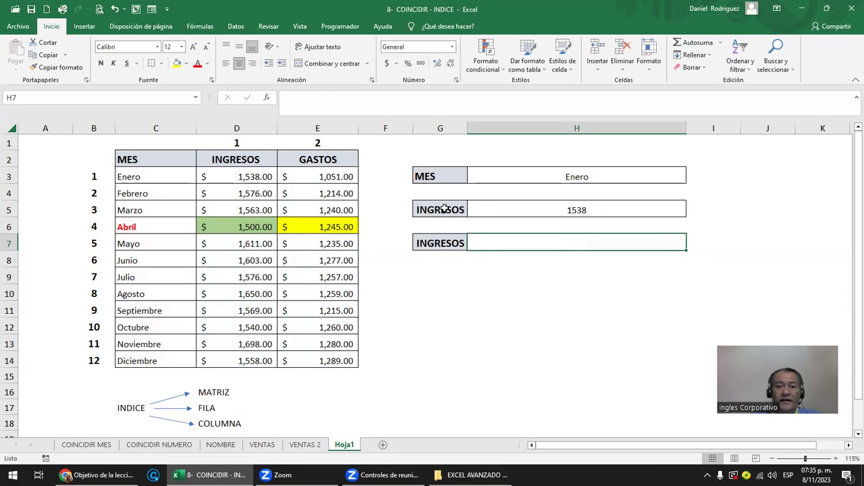
pyautogui.click(433, 245)
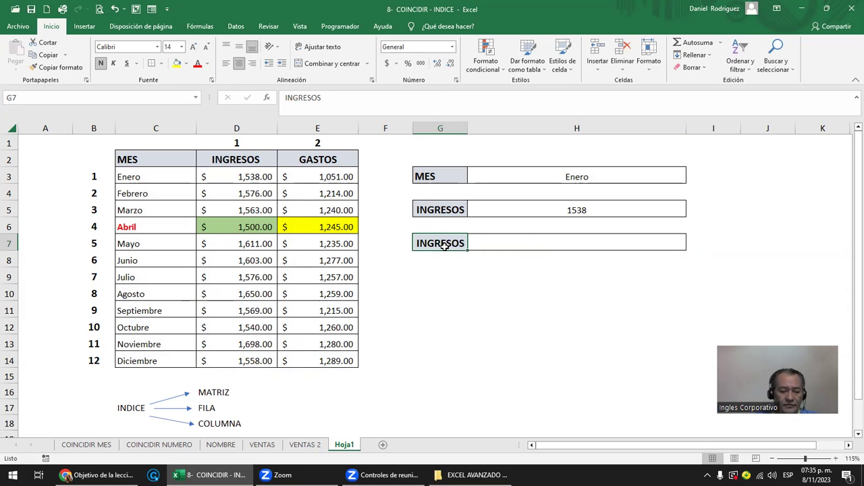
pyautogui.write('GASTOS')
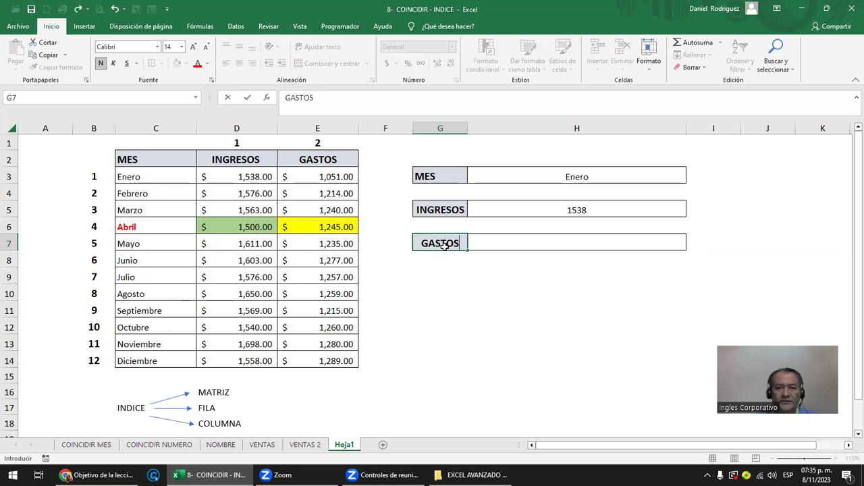
pyautogui.press('Tab')
# Step: Begin H7's formula as =INDICE(D3:E14; with a nested COINCIDIR(
pyautogui.write('=')
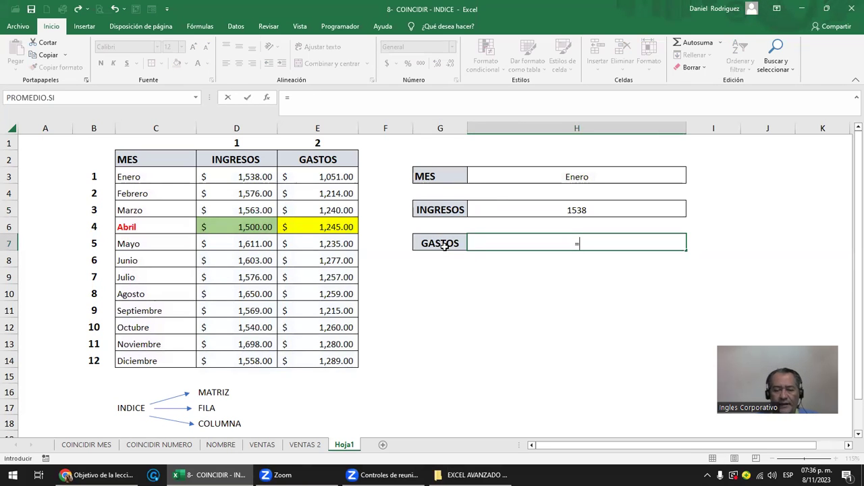
pyautogui.write('IN')
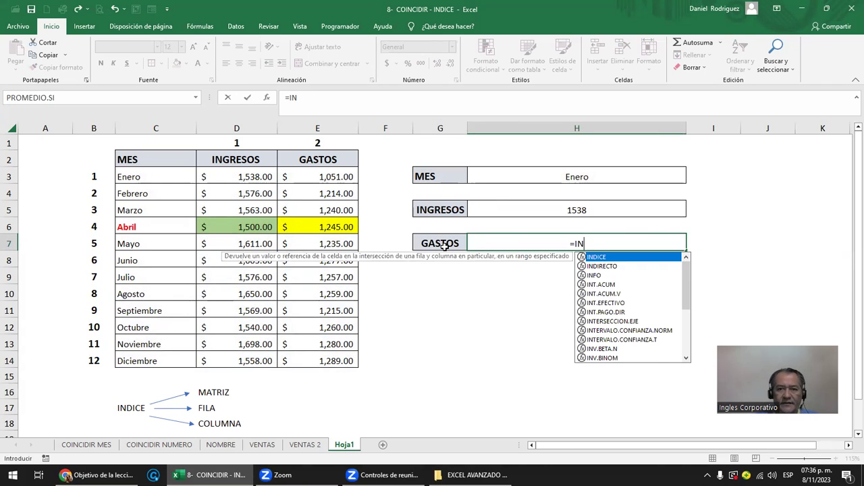
pyautogui.press('Tab')
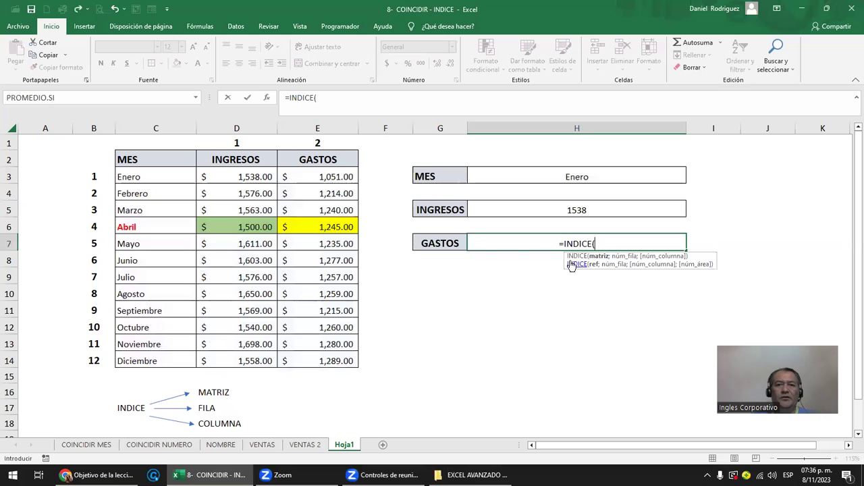
pyautogui.moveTo(238, 177); pyautogui.dragTo(334, 365)
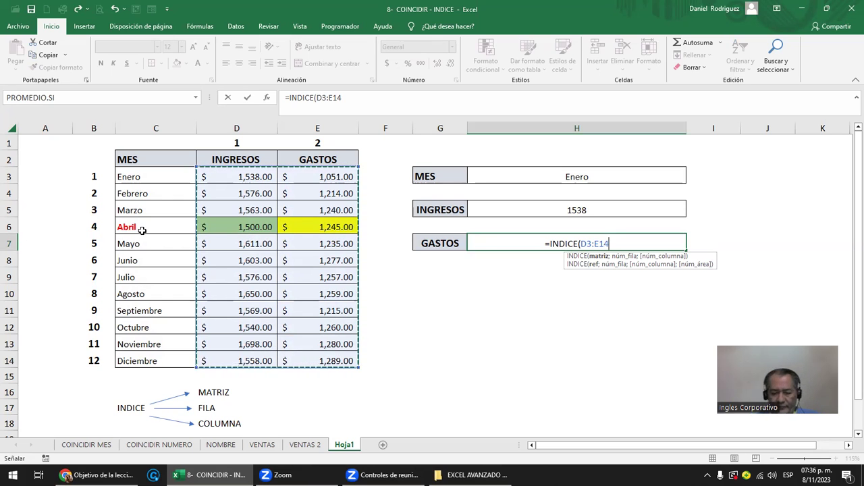
pyautogui.write(';')
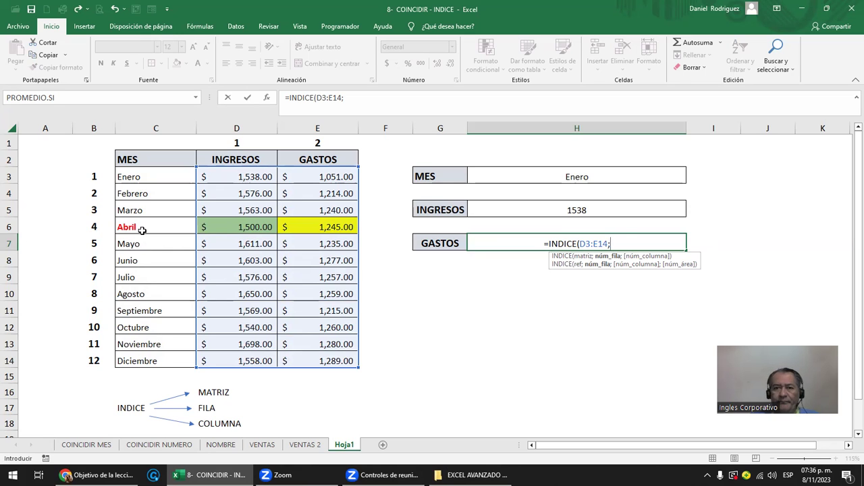
pyautogui.write('CO')
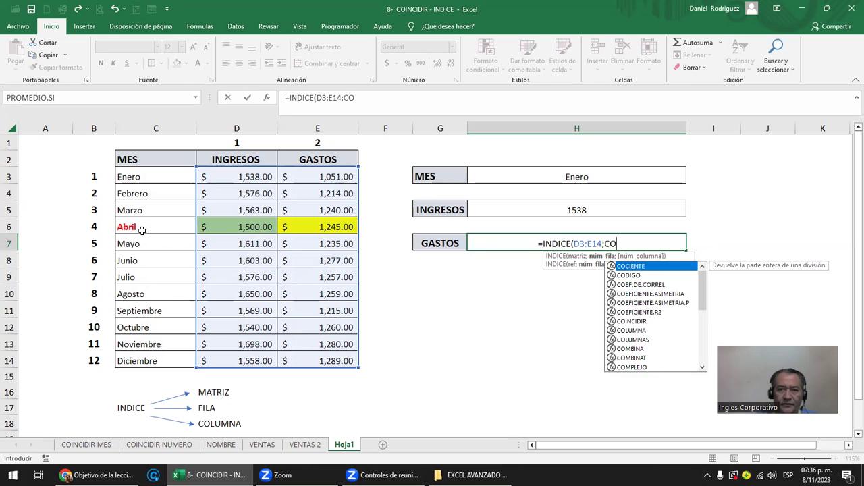
pyautogui.write('IN')
pyautogui.press('Tab')
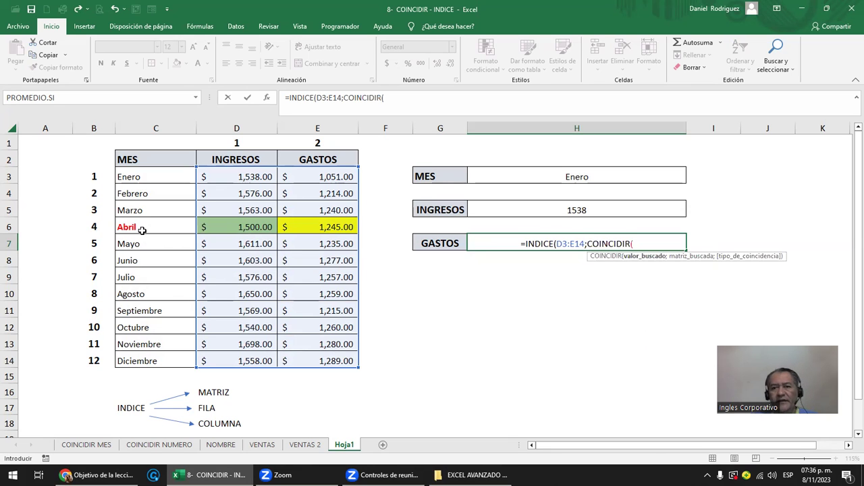
# Step: Complete it with COINCIDIR(H3;C3:C14;0) and column 2 so H7 returns 1051
pyautogui.click(582, 176)
pyautogui.write(';')
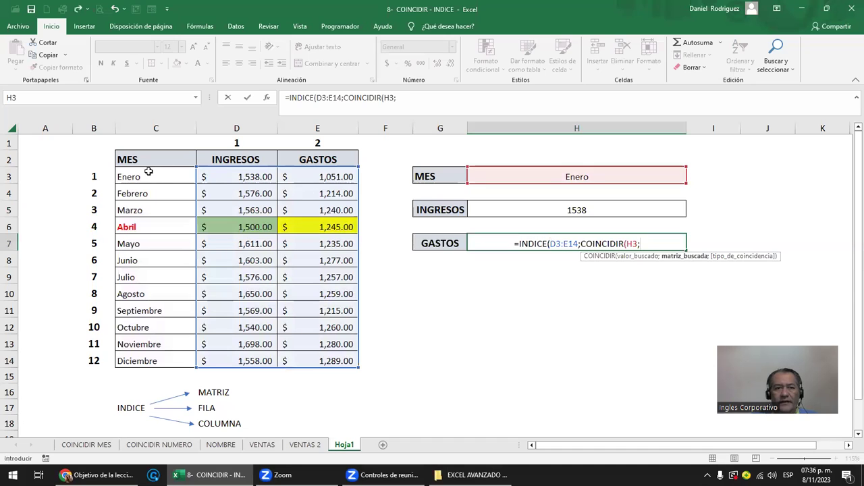
pyautogui.moveTo(148, 174); pyautogui.dragTo(145, 362)
pyautogui.keyDown('shift'); pyautogui.click(146, 360); pyautogui.keyUp('shift')
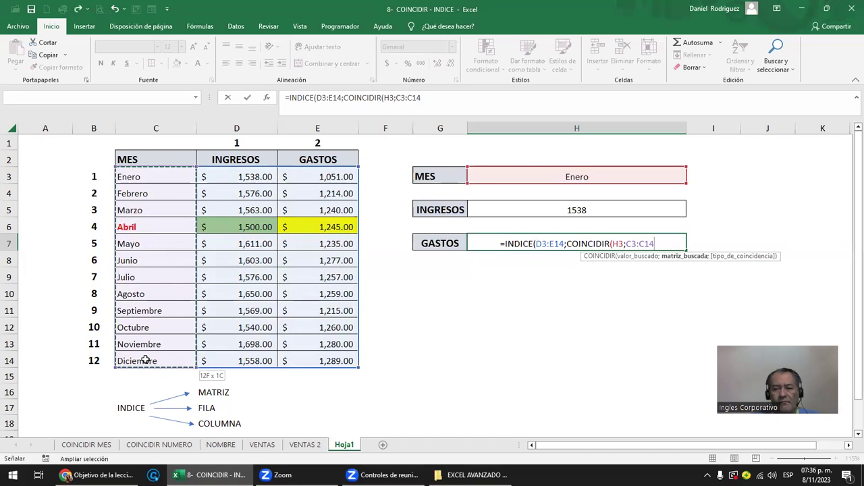
pyautogui.write(';')
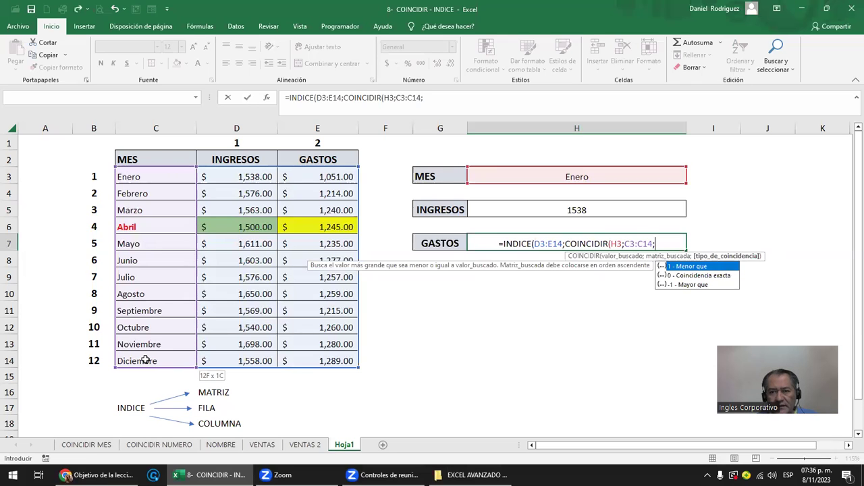
pyautogui.press('Down')
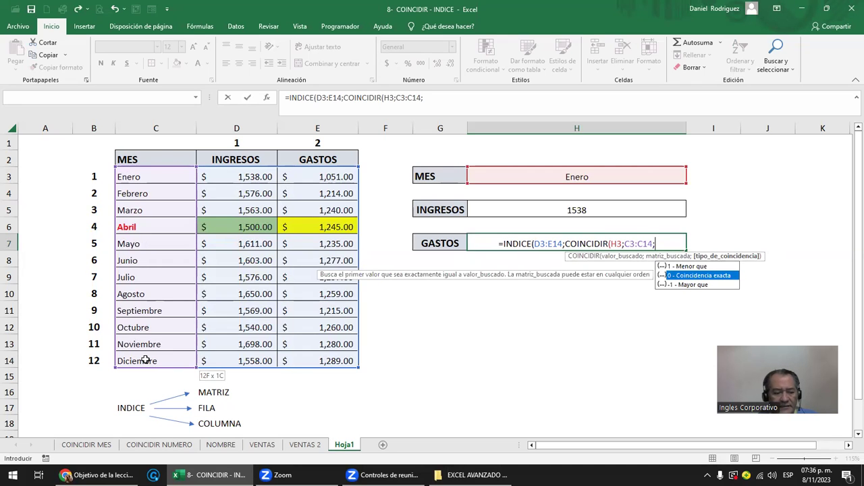
pyautogui.press('Tab')
pyautogui.write(')')
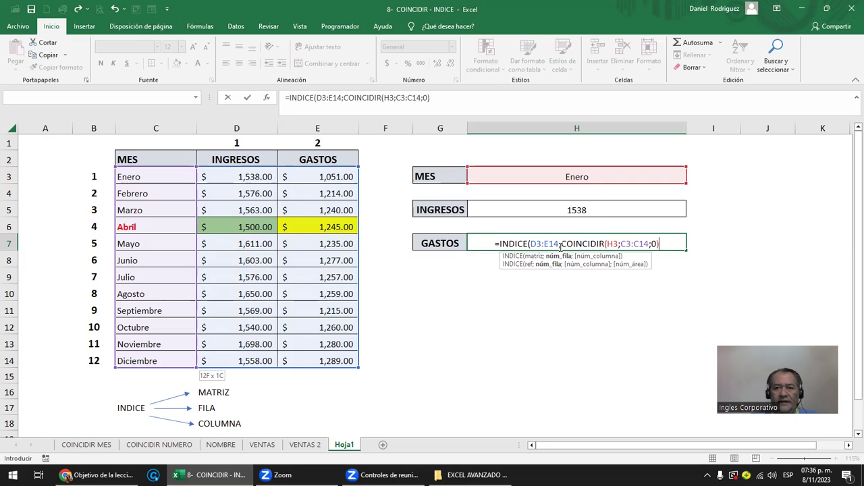
pyautogui.write(';')
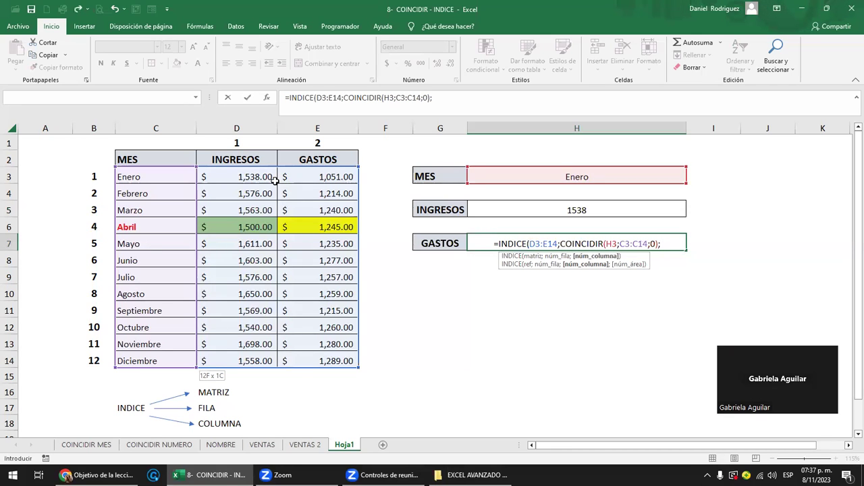
pyautogui.write('2')
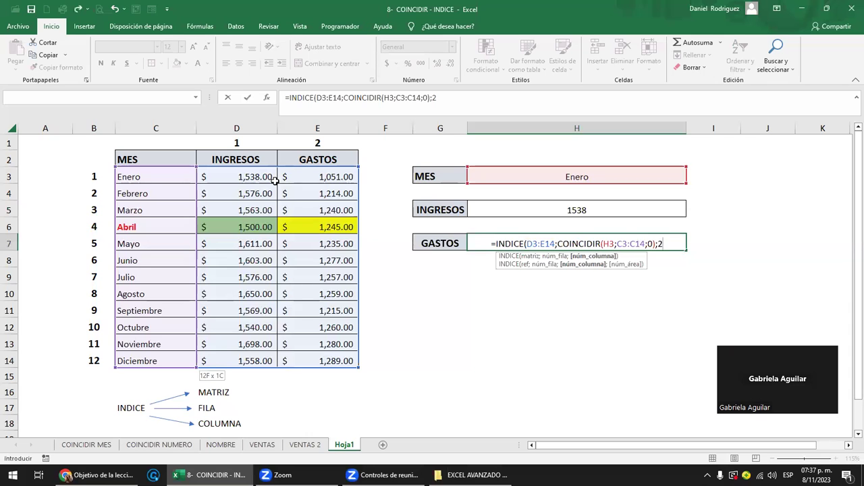
pyautogui.write(')')
pyautogui.press('Return')
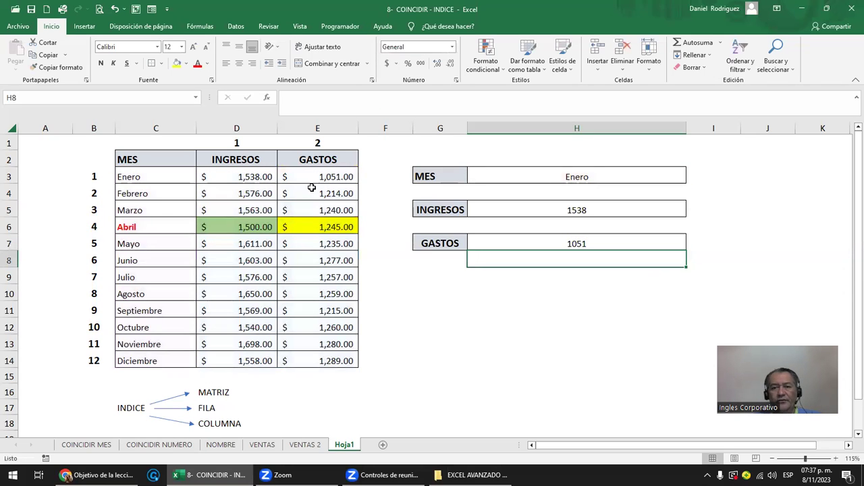
# Step: Insert a blank column at F and clear all of its formatting
pyautogui.click(443, 268)
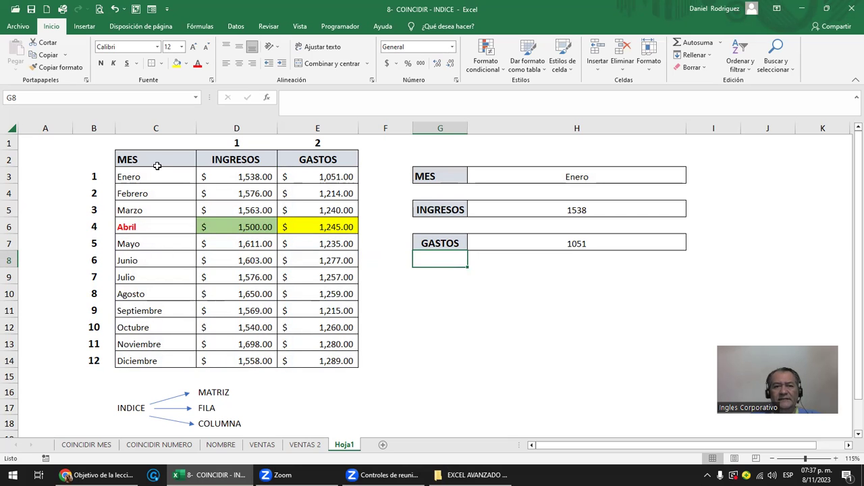
pyautogui.rightClick(385, 130)
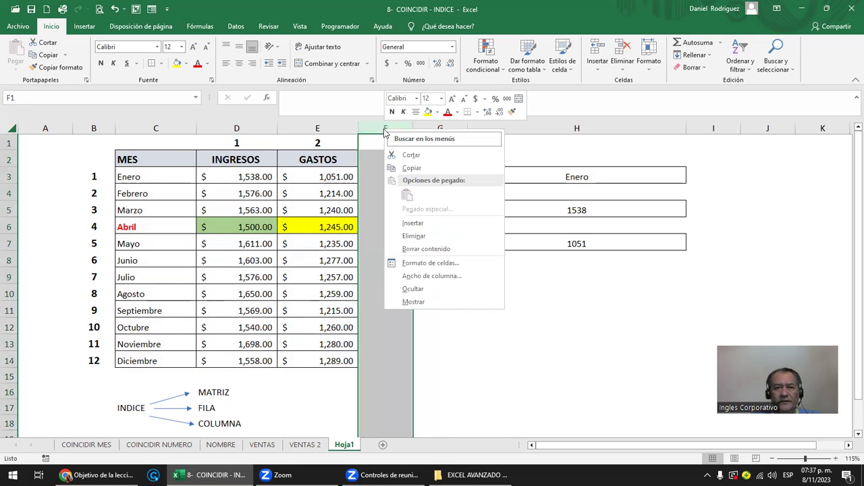
pyautogui.click(433, 224)
pyautogui.click(422, 227)
pyautogui.moveTo(398, 144); pyautogui.dragTo(410, 377)
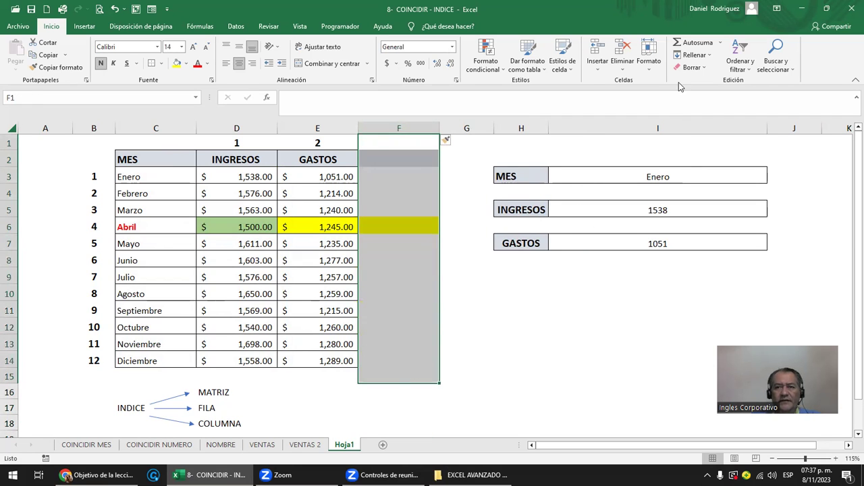
pyautogui.click(692, 68)
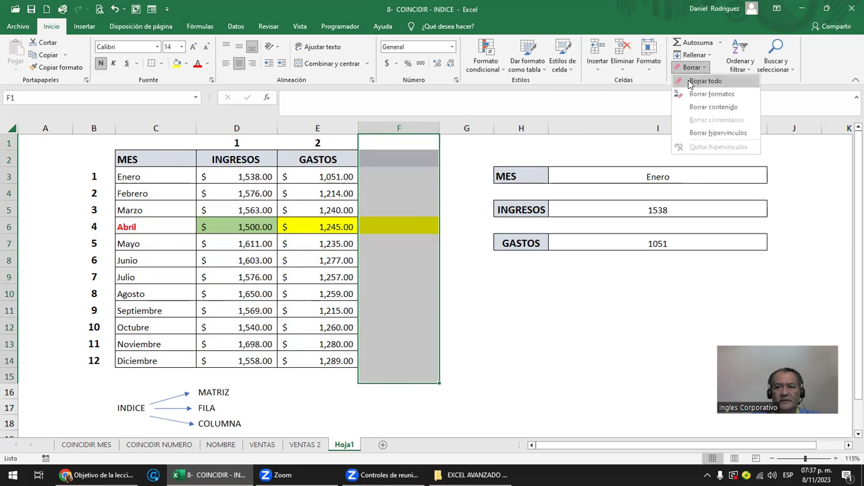
pyautogui.click(715, 104)
# Step: Check the INGRESOS formula in I5, then copy the month list C2:C14 into F2
pyautogui.click(571, 286)
pyautogui.click(641, 211)
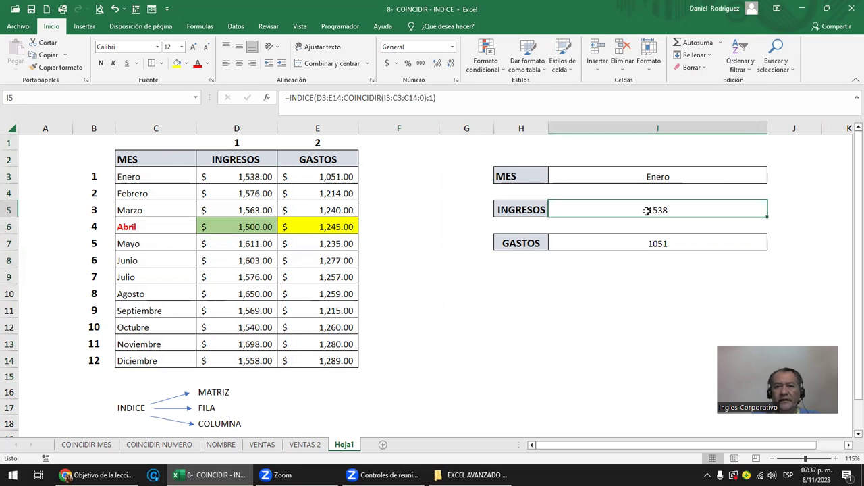
pyautogui.doubleClick(644, 211)
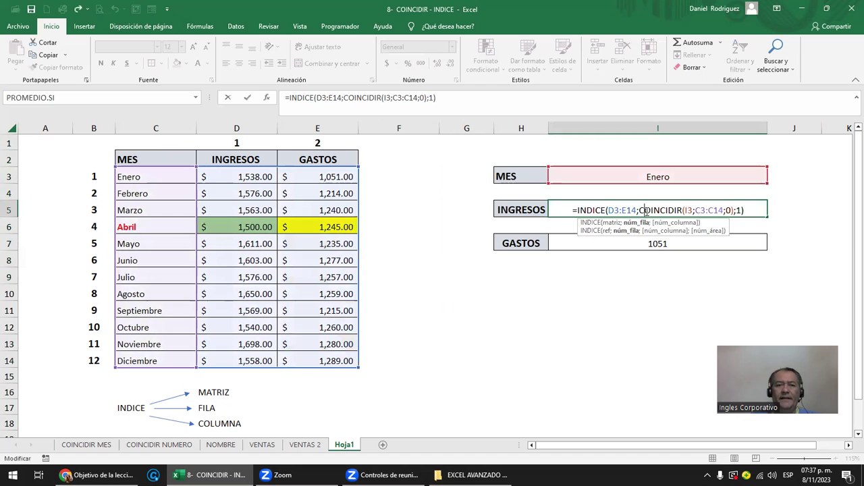
pyautogui.press('Escape')
pyautogui.moveTo(140, 160); pyautogui.dragTo(154, 355)
pyautogui.hotkey('ctrl', 'c')
pyautogui.press('Right')
pyautogui.press('Right')
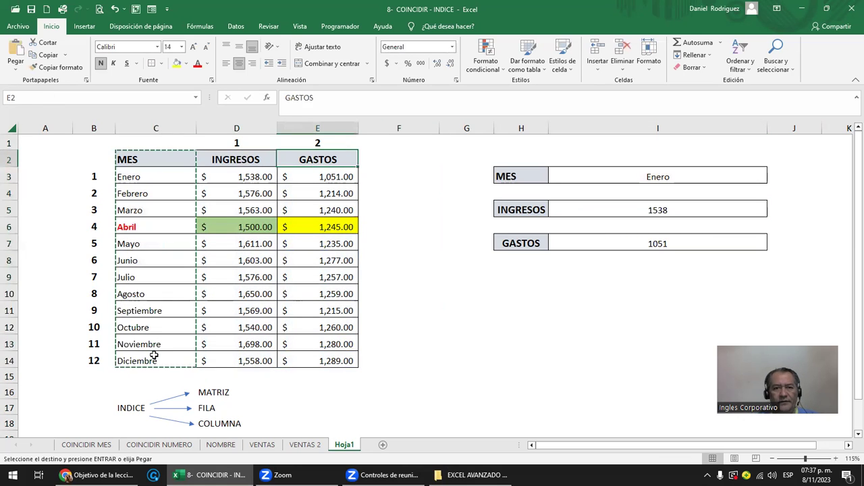
pyautogui.press('Right')
pyautogui.press('Return')
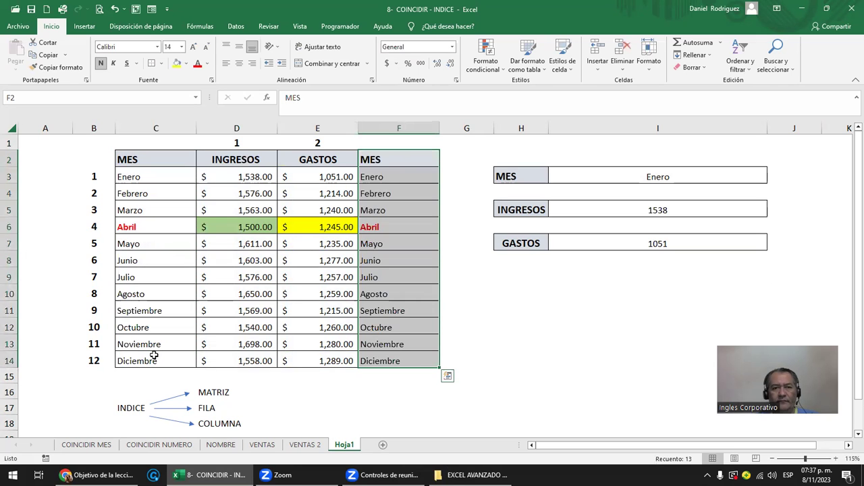
pyautogui.press('Escape')
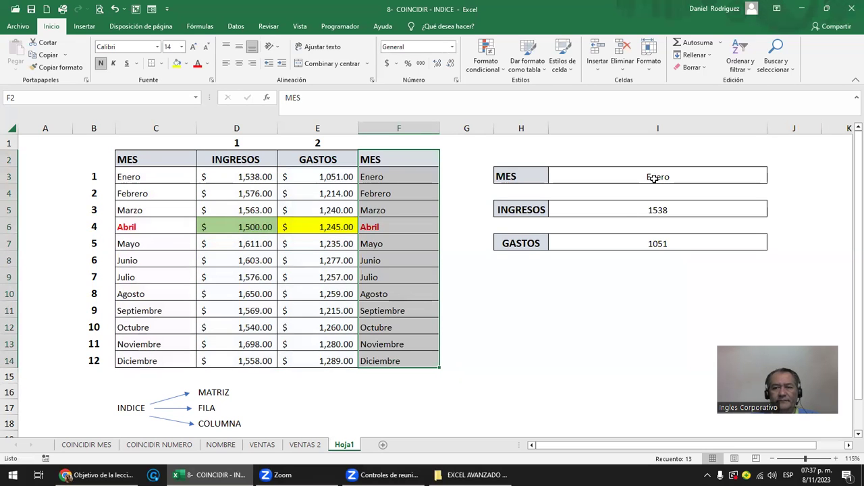
# Step: Delete the contents of the original month column C
pyautogui.click(654, 179)
pyautogui.click(391, 153)
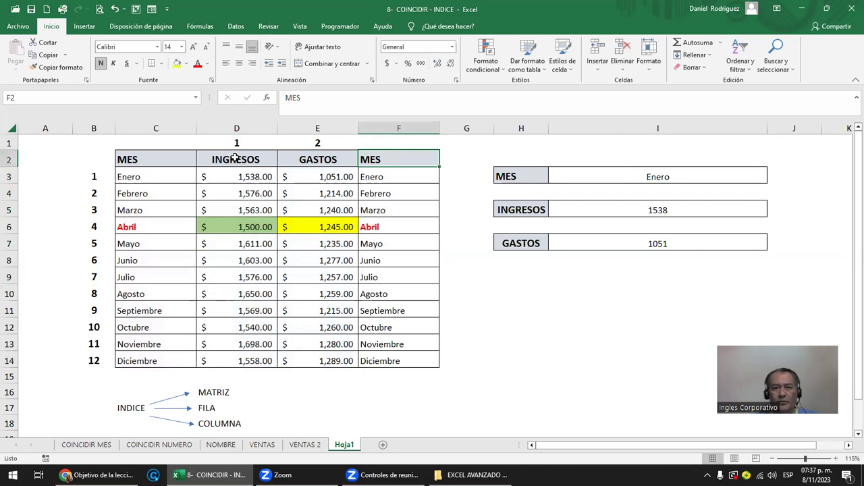
pyautogui.click(154, 128)
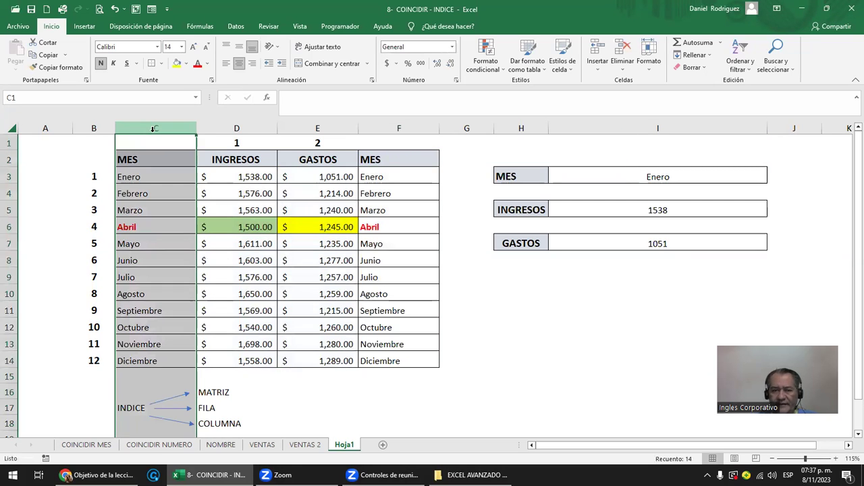
pyautogui.press('Delete')
pyautogui.click(588, 290)
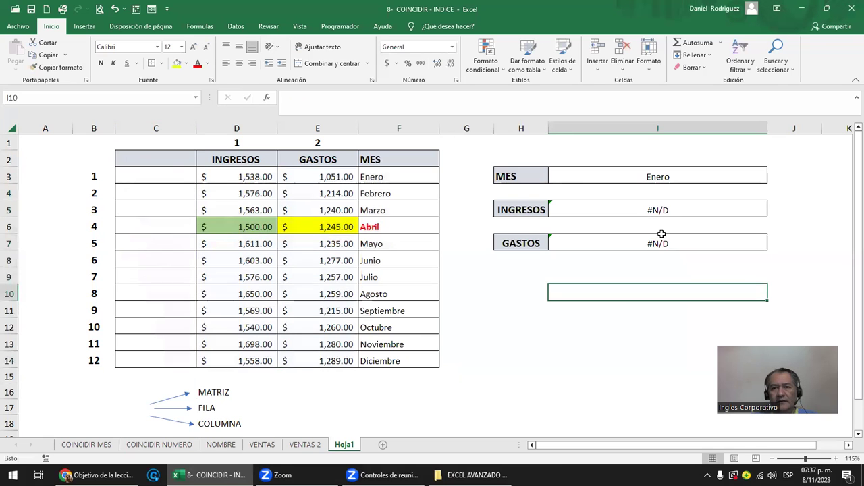
# Step: Repoint the I5 COINCIDIR range from C3:C14 to F3:F14 so INGRESOS returns 1538
pyautogui.doubleClick(660, 211)
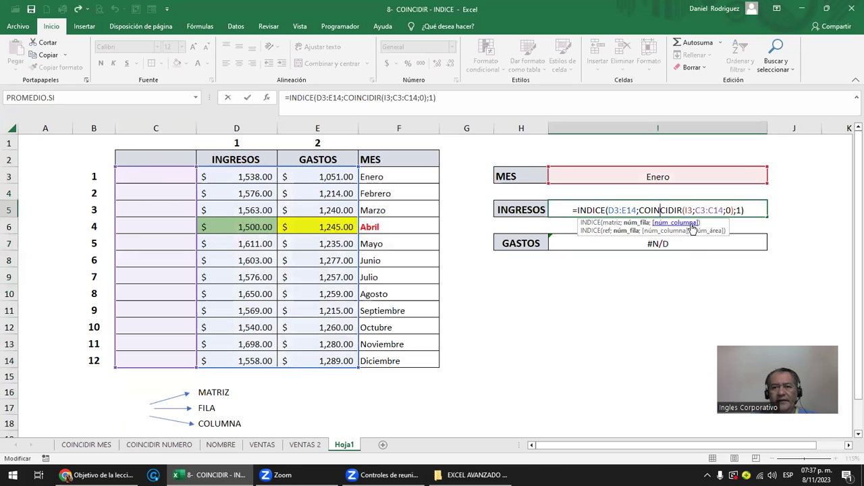
pyautogui.click(655, 210)
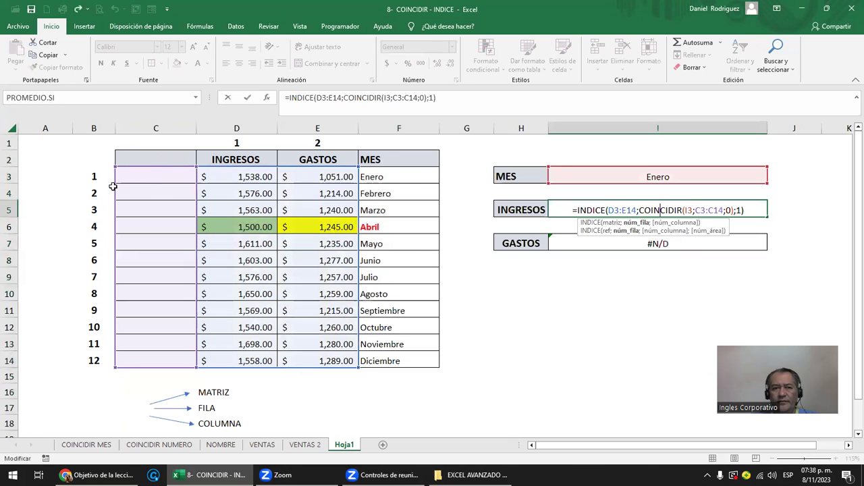
pyautogui.moveTo(189, 194); pyautogui.dragTo(409, 194)
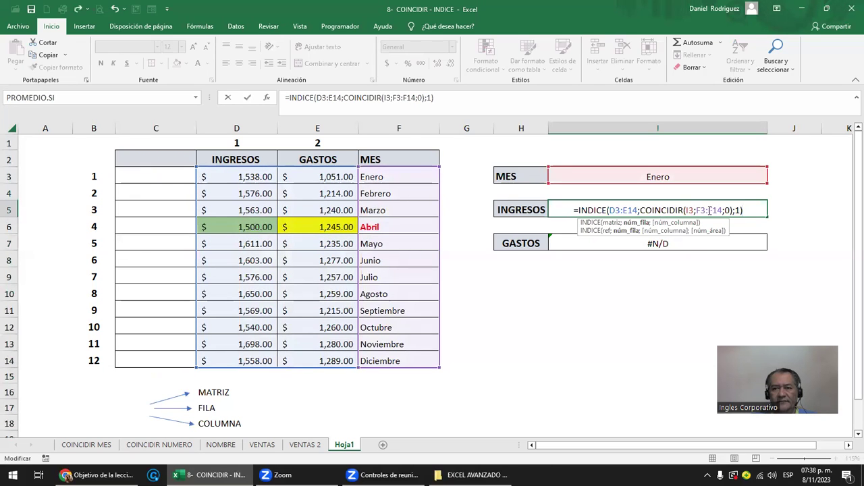
pyautogui.press('Return')
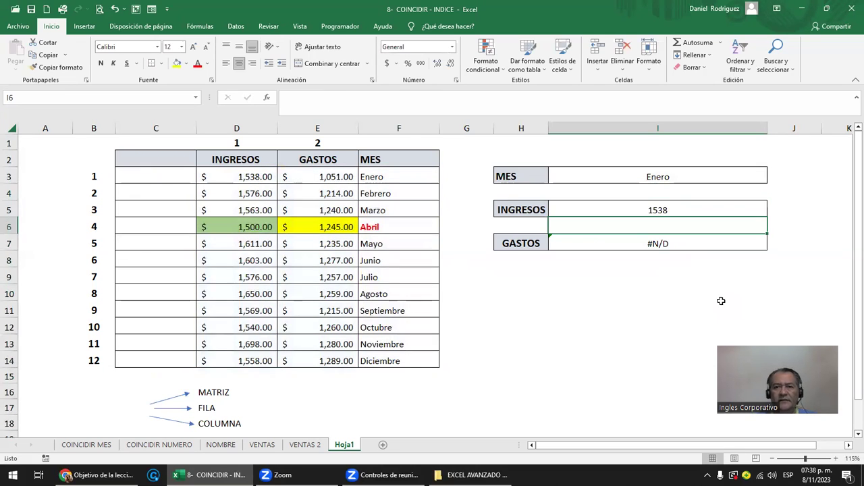
pyautogui.press('Up')
pyautogui.press('F2')
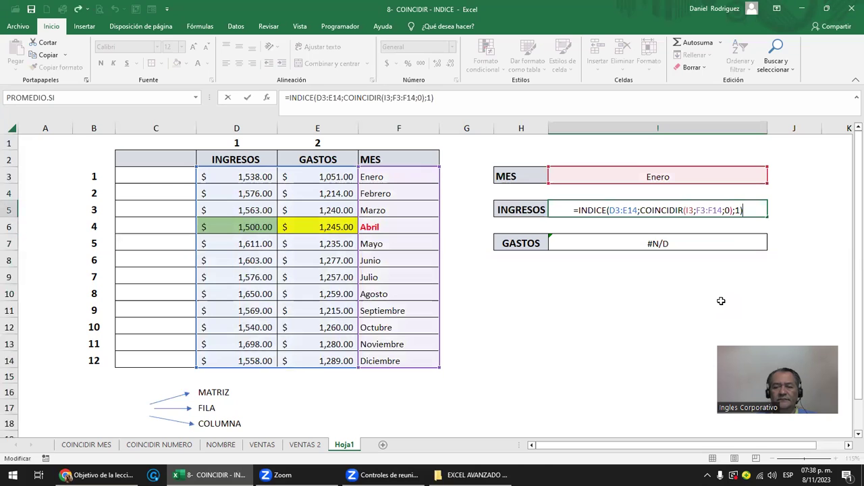
pyautogui.press('Escape')
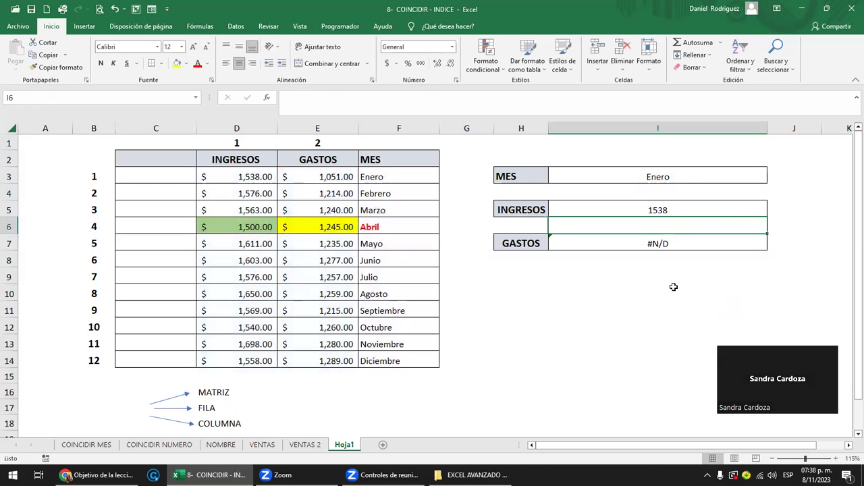
# Step: Review columns D:F and the I3 month list, cancelling a typed DICIE entry
pyautogui.click(398, 128)
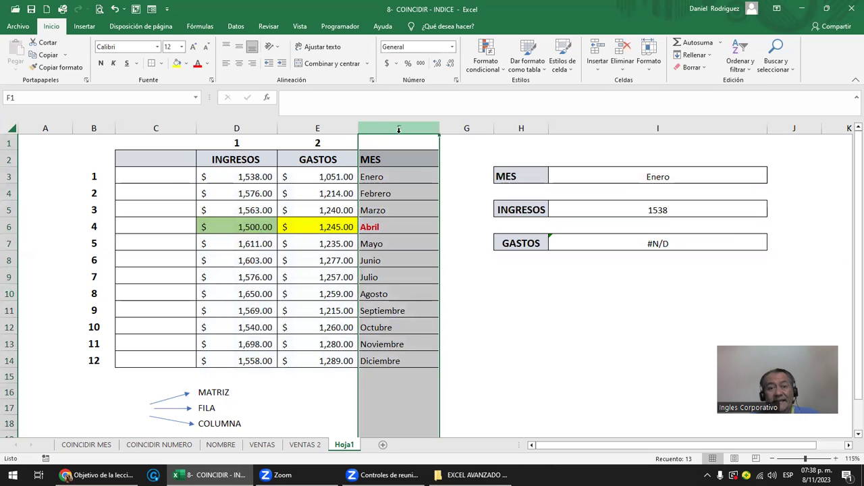
pyautogui.moveTo(318, 128); pyautogui.dragTo(233, 128)
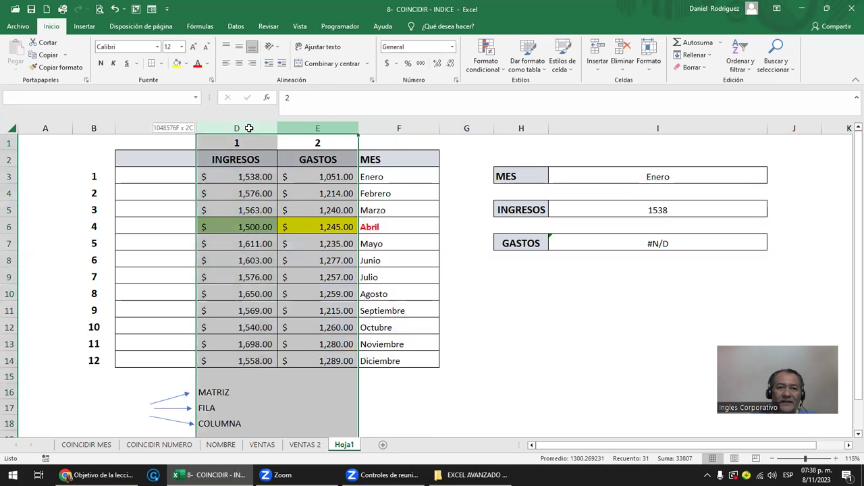
pyautogui.click(402, 152)
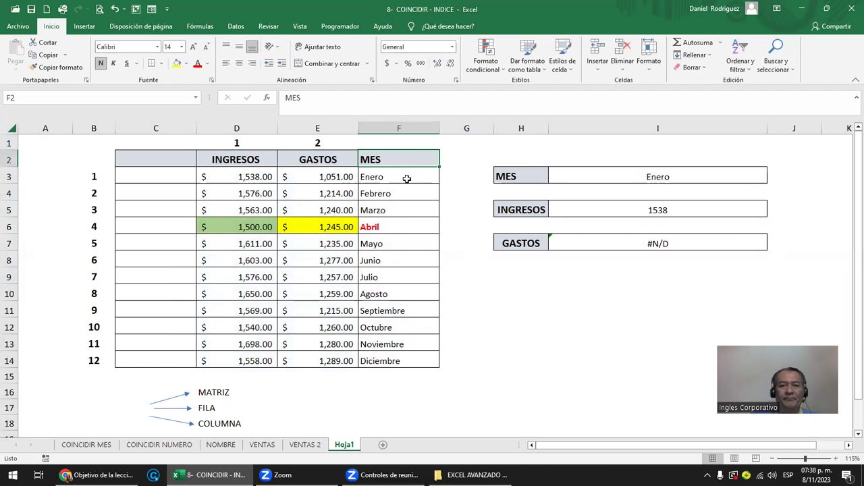
pyautogui.moveTo(394, 160); pyautogui.dragTo(410, 365)
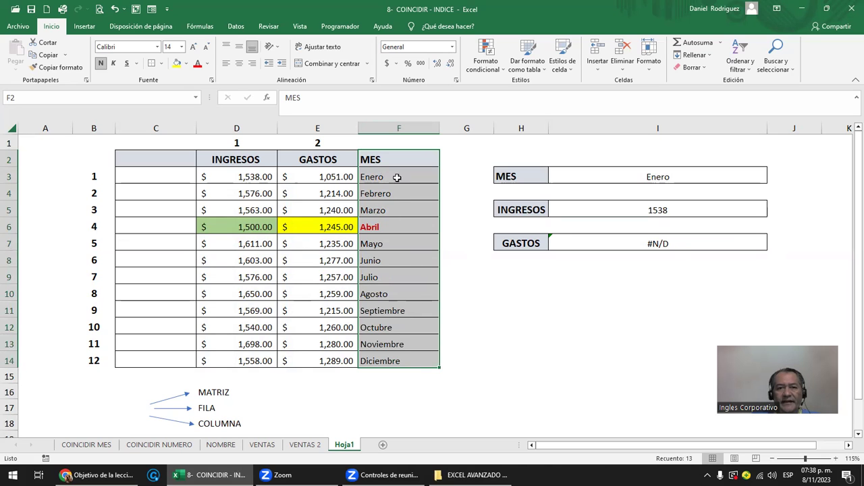
pyautogui.click(628, 176)
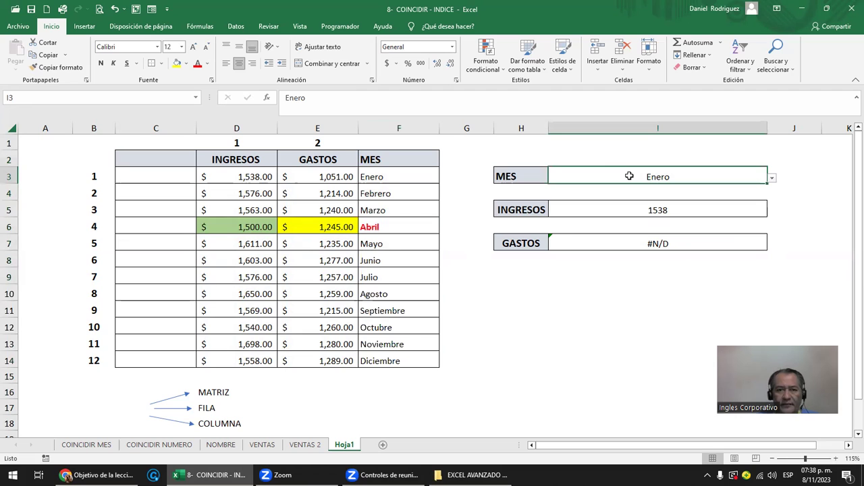
pyautogui.write('DICIE')
pyautogui.press('Escape')
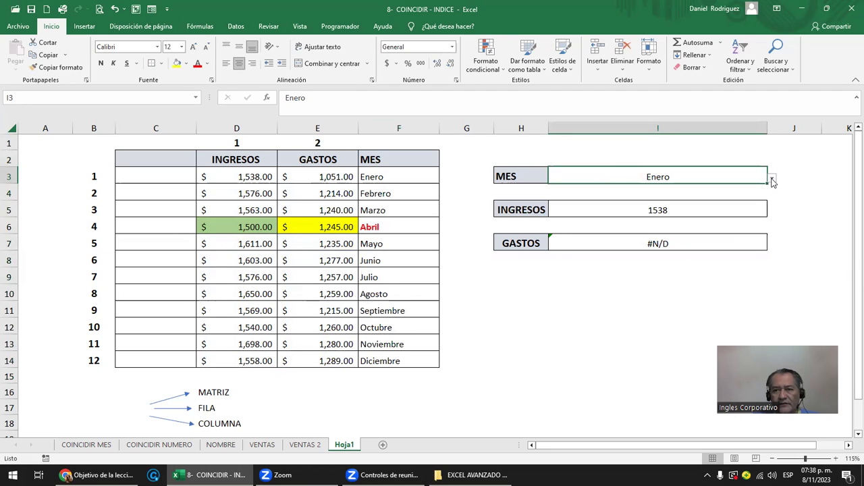
pyautogui.click(773, 179)
pyautogui.click(684, 173)
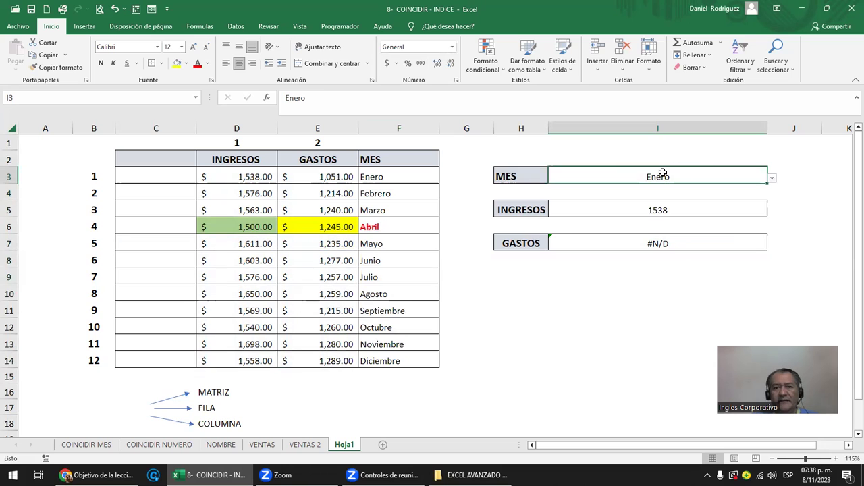
# Step: Change I3's data validation list source to =$F$3:$F$14
pyautogui.click(84, 25)
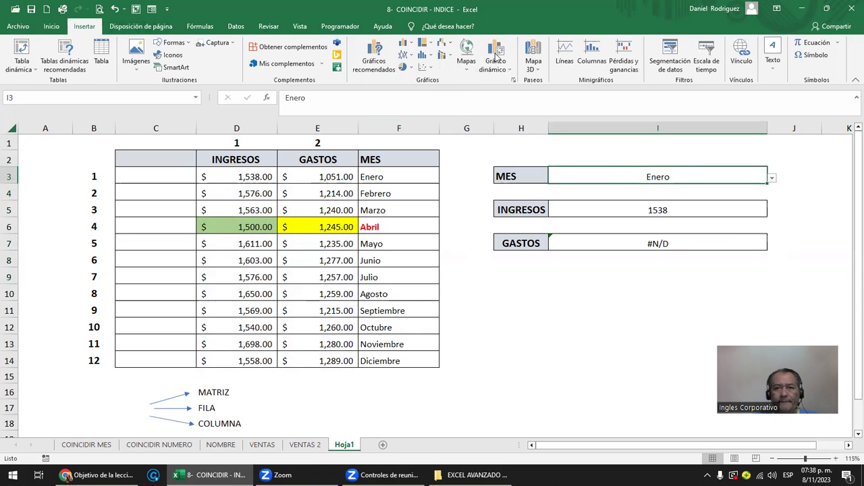
pyautogui.click(236, 26)
pyautogui.click(571, 68)
pyautogui.click(564, 333)
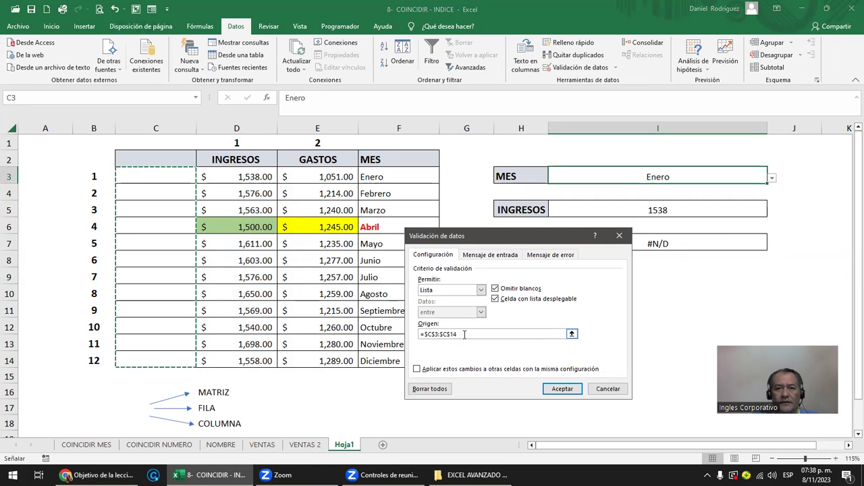
pyautogui.moveTo(385, 176); pyautogui.dragTo(395, 360)
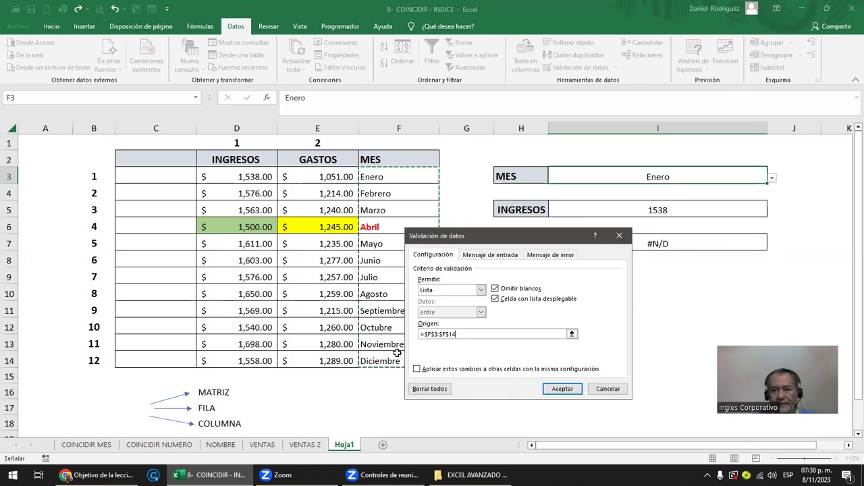
pyautogui.press('Return')
pyautogui.click(771, 178)
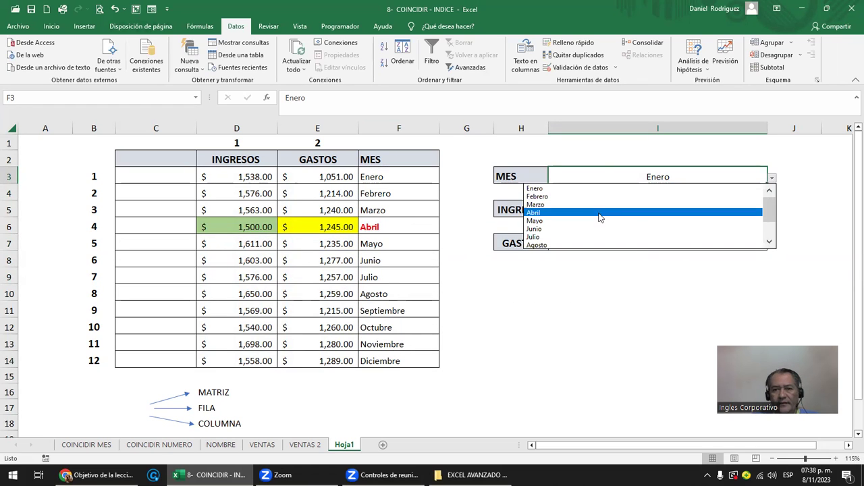
# Step: Choose Febrero in I3 and repoint the I7 COINCIDIR range to F3:F14, giving GASTOS 1214
pyautogui.click(572, 196)
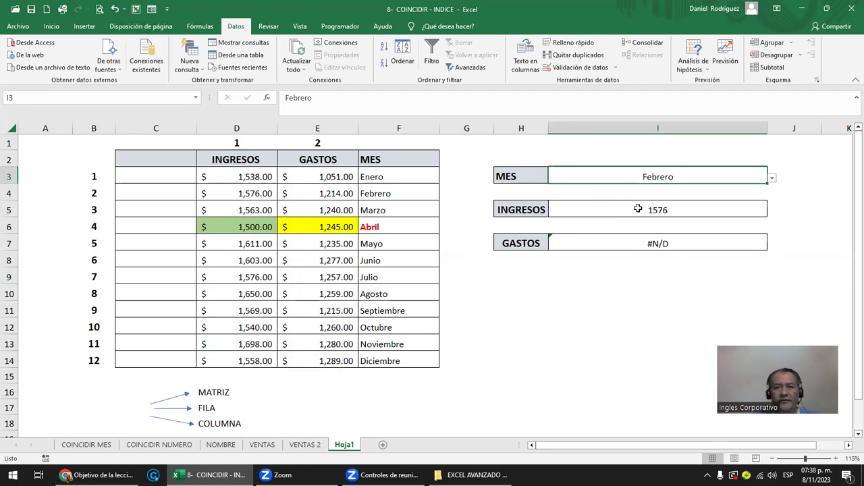
pyautogui.doubleClick(627, 242)
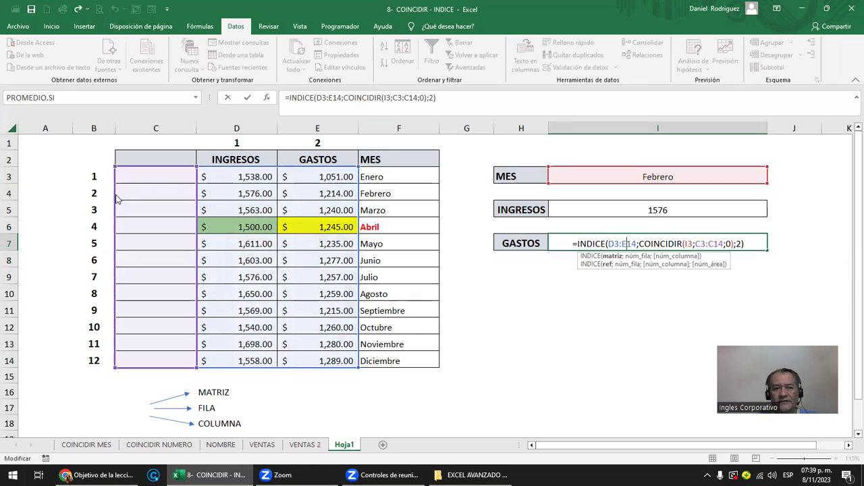
pyautogui.moveTo(116, 195); pyautogui.dragTo(395, 189)
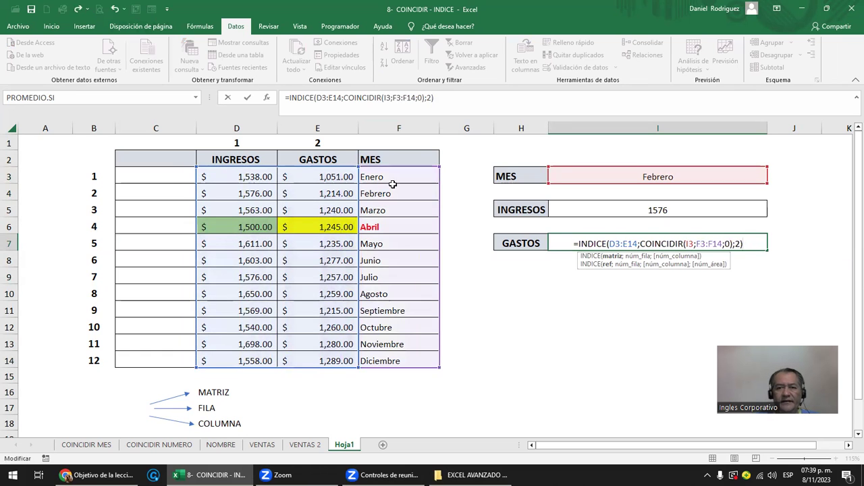
pyautogui.press('Return')
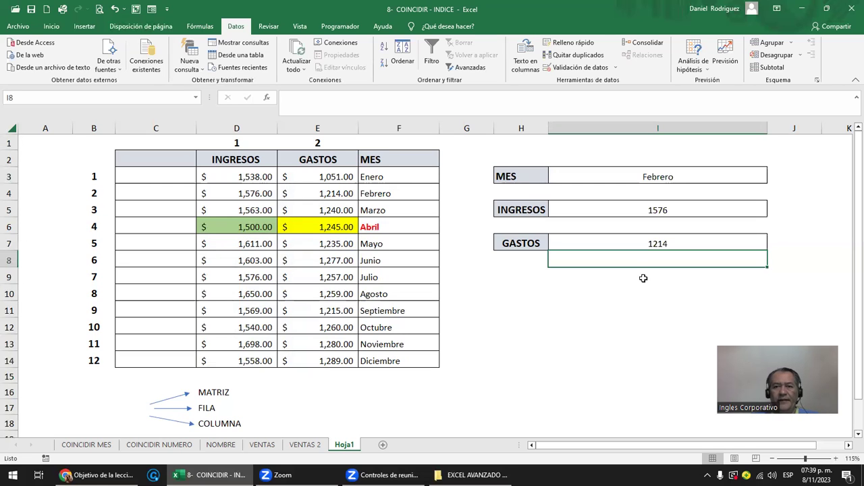
pyautogui.click(643, 279)
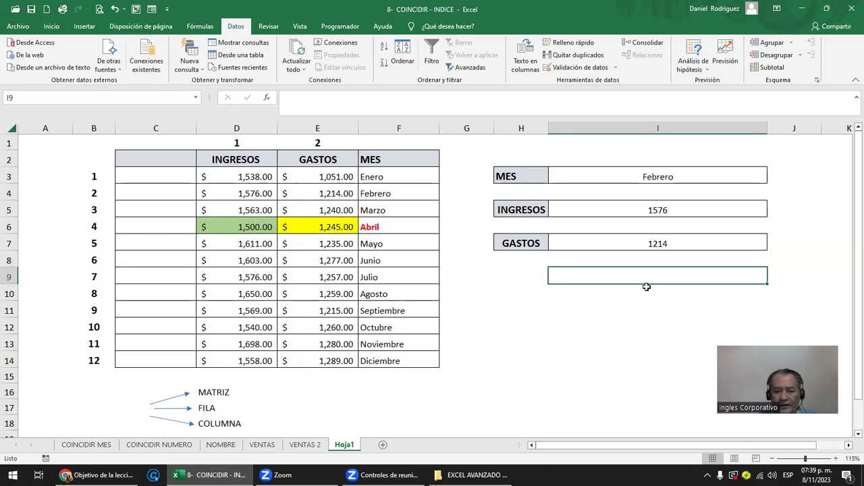
# Step: Enter =BUSCARV(I3;D3:F14;1;FALSO) in I9, which returns #N/D for Febrero
pyautogui.write('=BUSCR')
pyautogui.press('BackSpace')
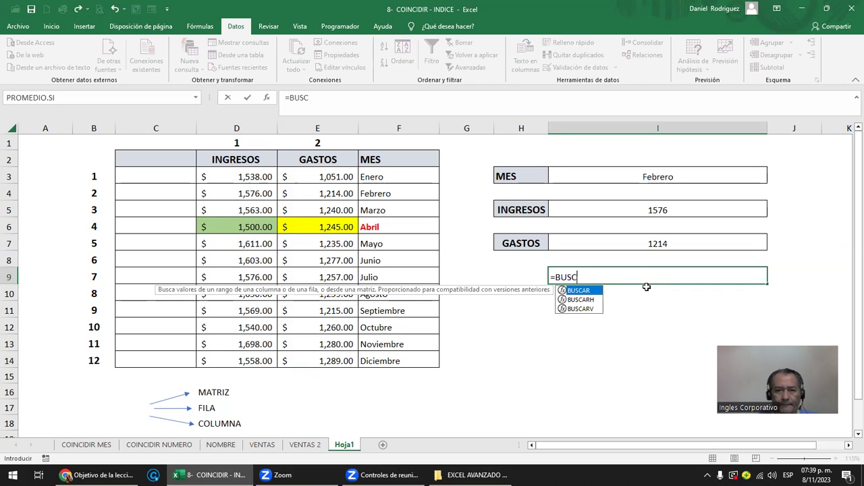
pyautogui.press('Down')
pyautogui.press('Down')
pyautogui.press('Tab')
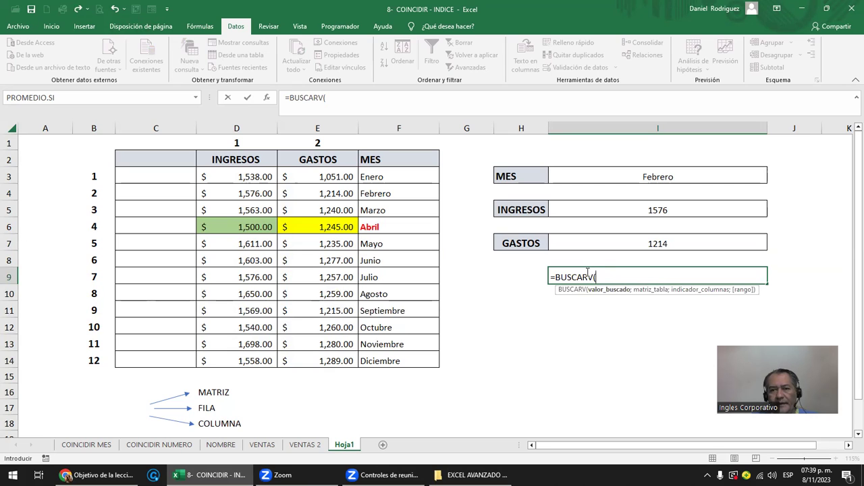
pyautogui.click(657, 177)
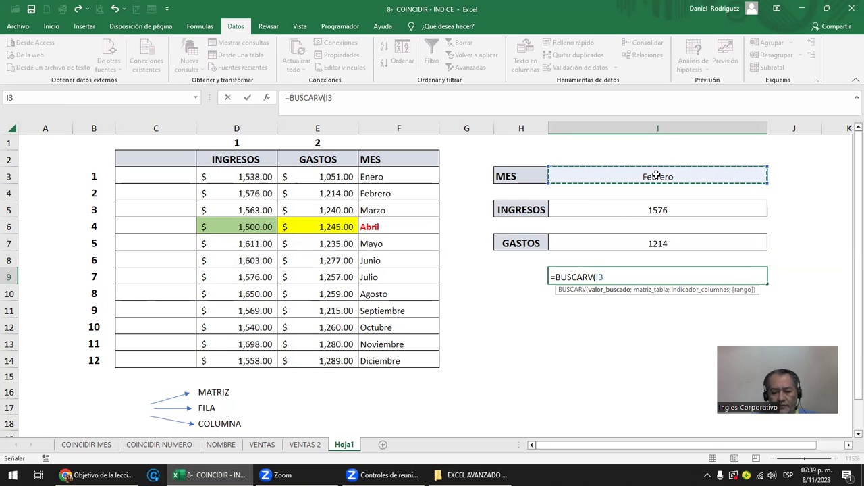
pyautogui.write(';')
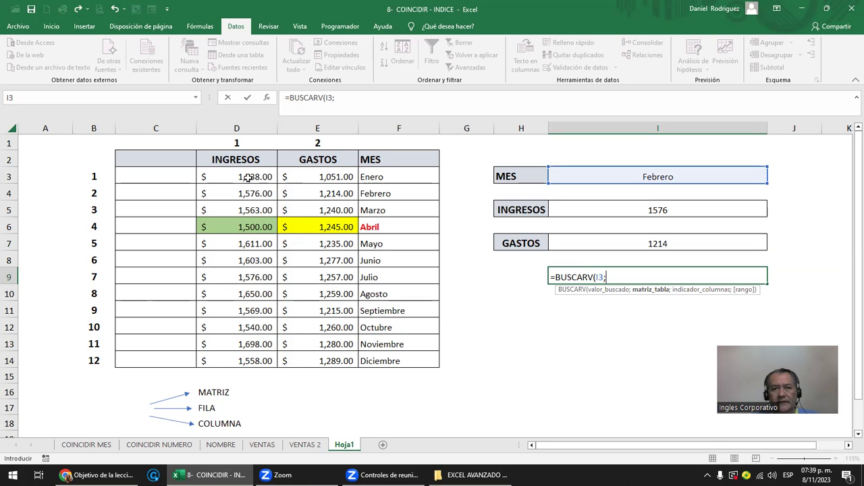
pyautogui.moveTo(232, 176); pyautogui.dragTo(392, 357)
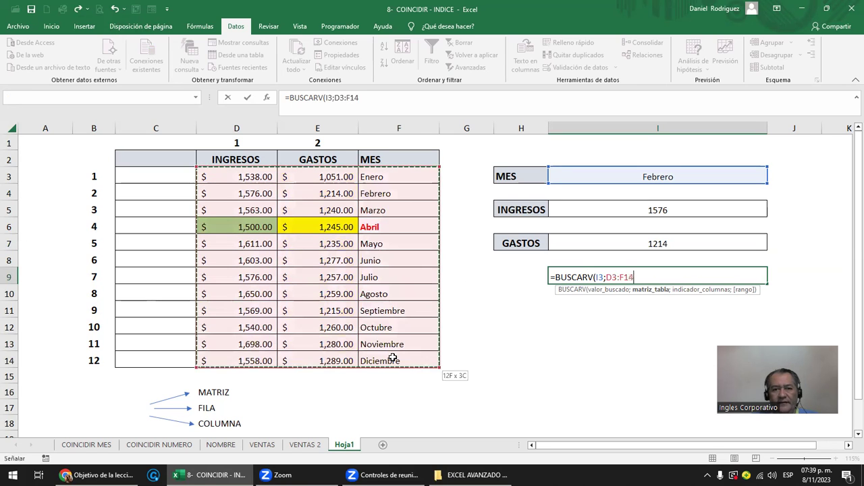
pyautogui.write(';1')
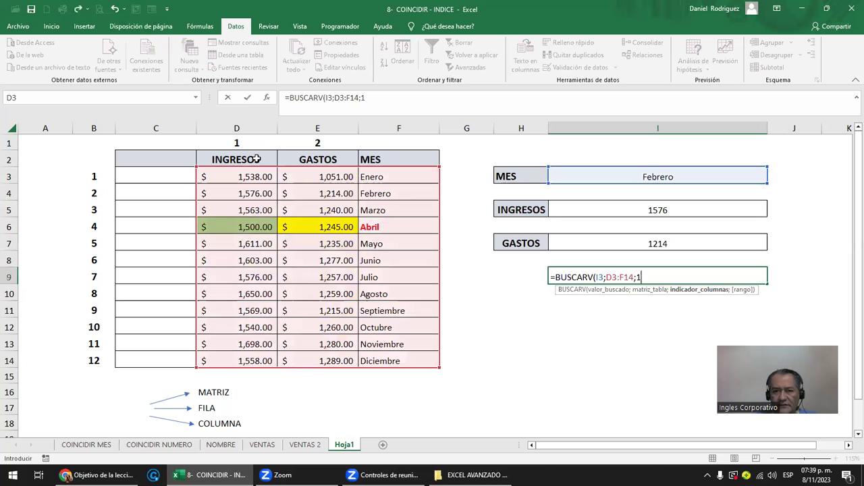
pyautogui.write(';')
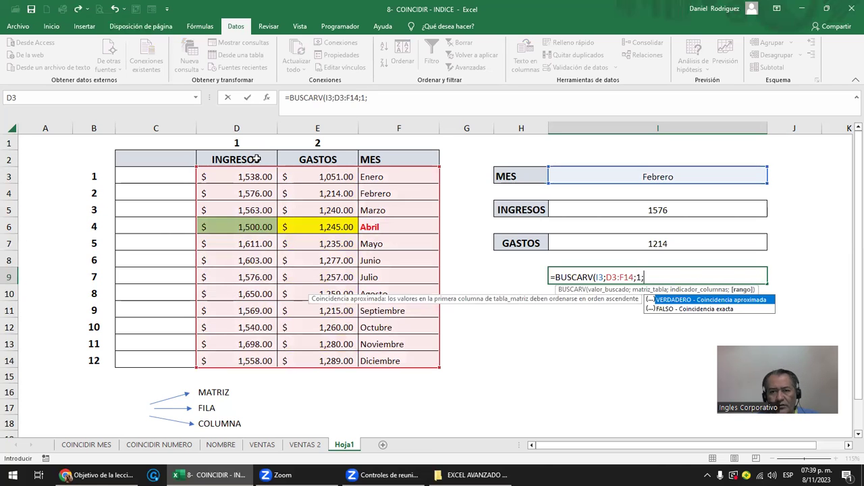
pyautogui.press('Down')
pyautogui.press('Tab')
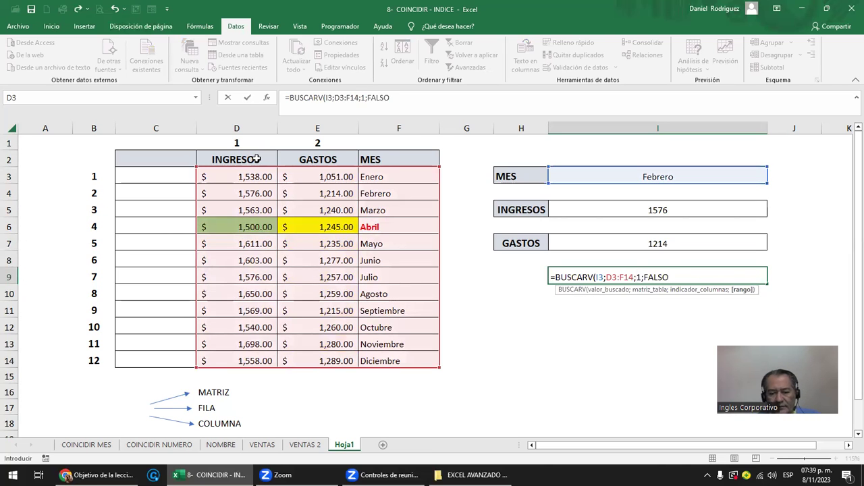
pyautogui.press('Return')
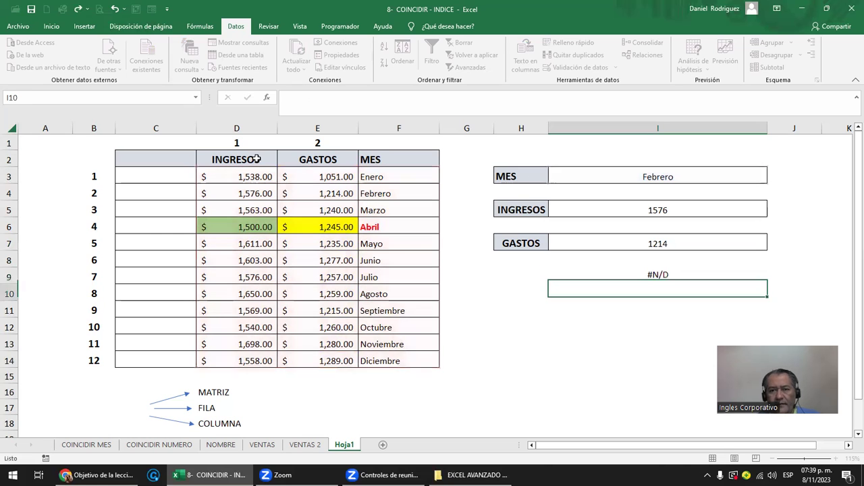
pyautogui.press('F2')
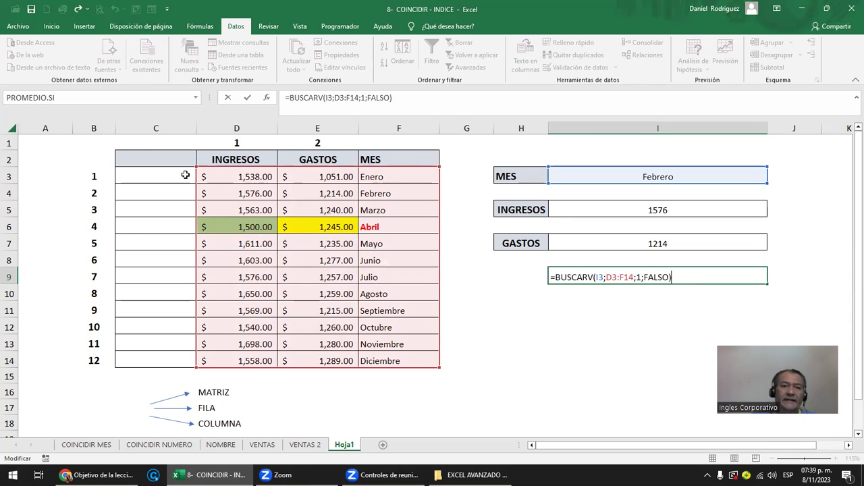
pyautogui.hotkey('ctrl', 'Return')
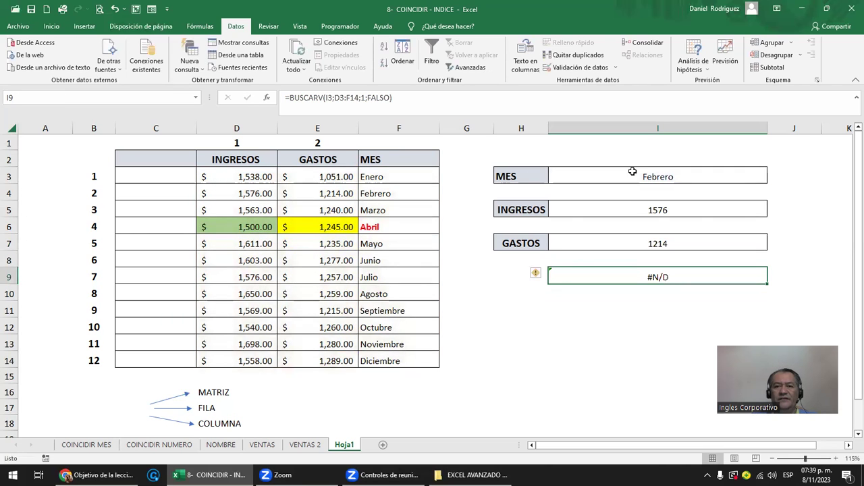
# Step: Check the I5 formula, then extend the H3 label to read MES (FILA)
pyautogui.click(632, 173)
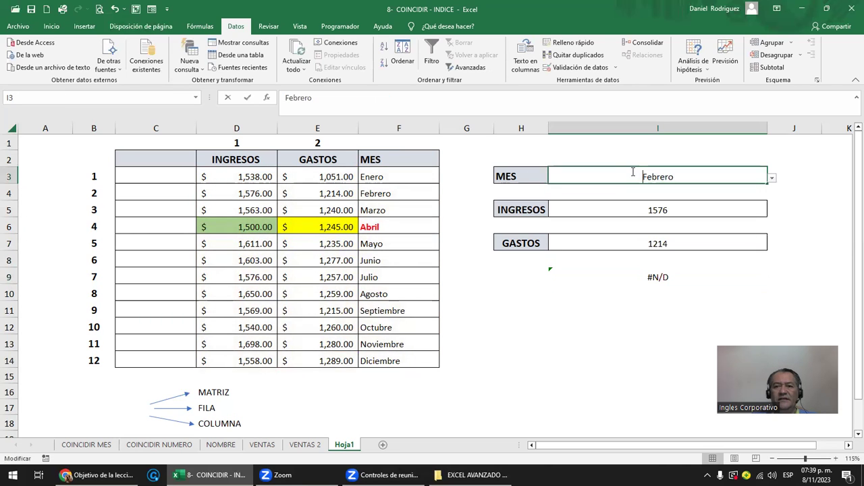
pyautogui.doubleClick(652, 209)
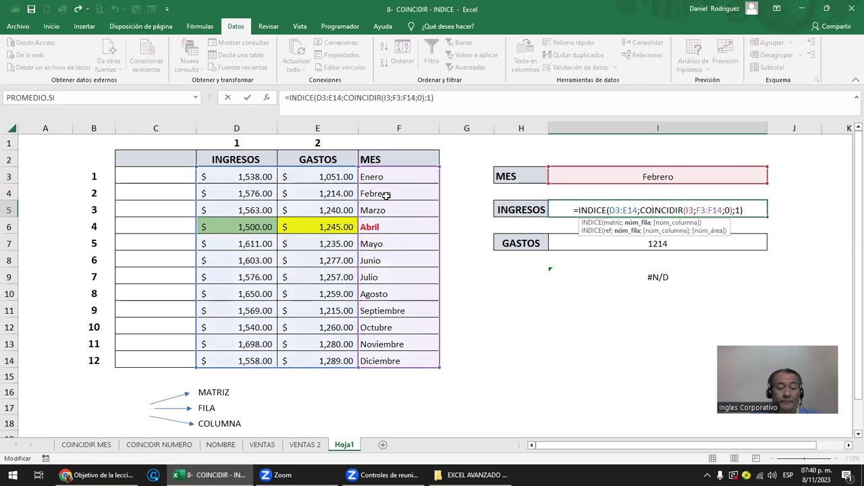
pyautogui.press('Escape')
pyautogui.click(405, 126)
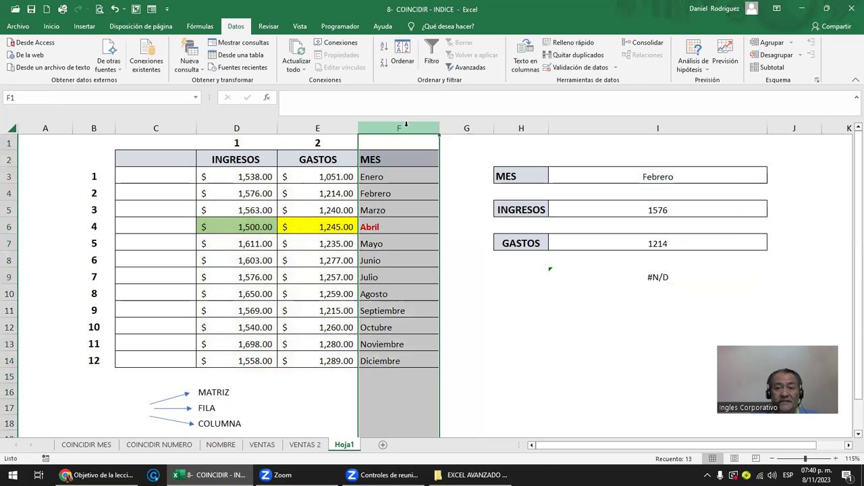
pyautogui.click(509, 174)
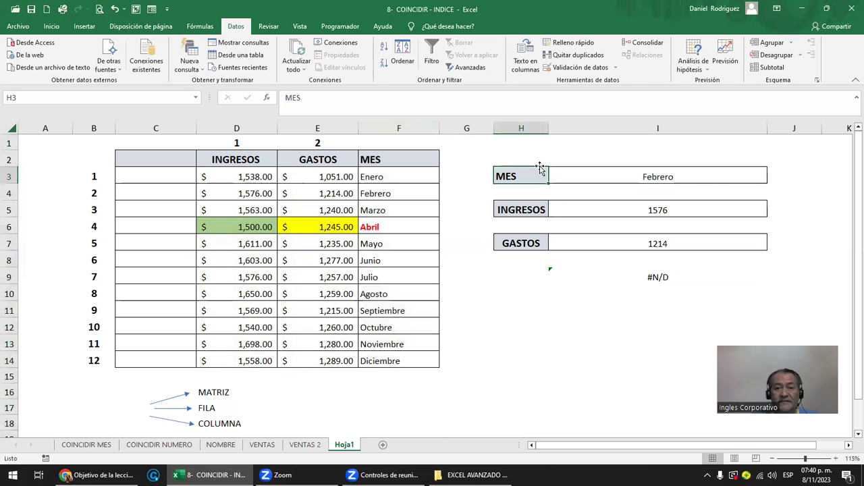
pyautogui.doubleClick(532, 173)
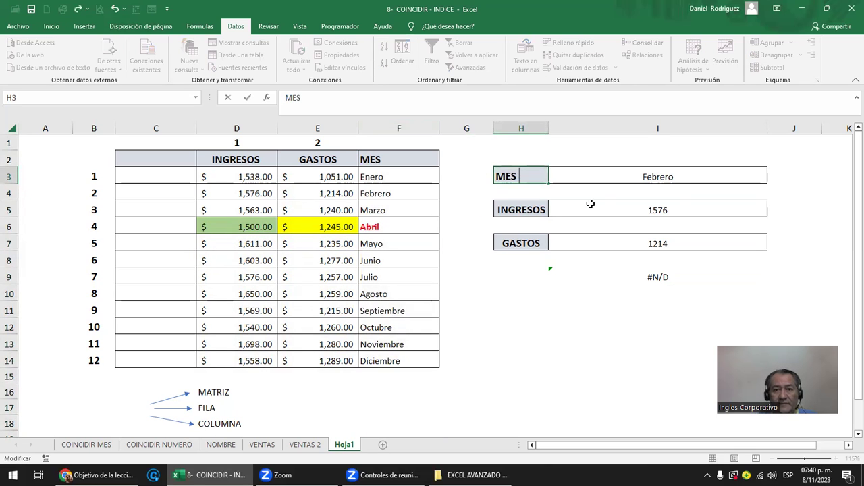
pyautogui.write('(FIL')
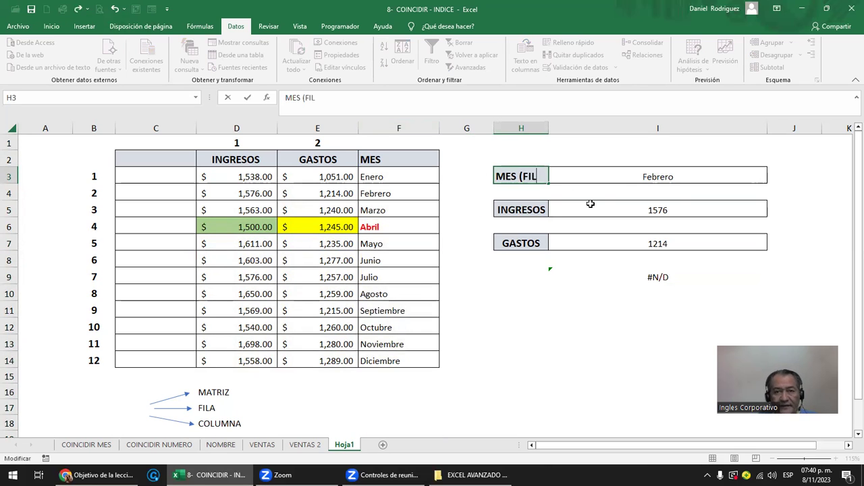
pyautogui.write('A)')
pyautogui.press('Return')
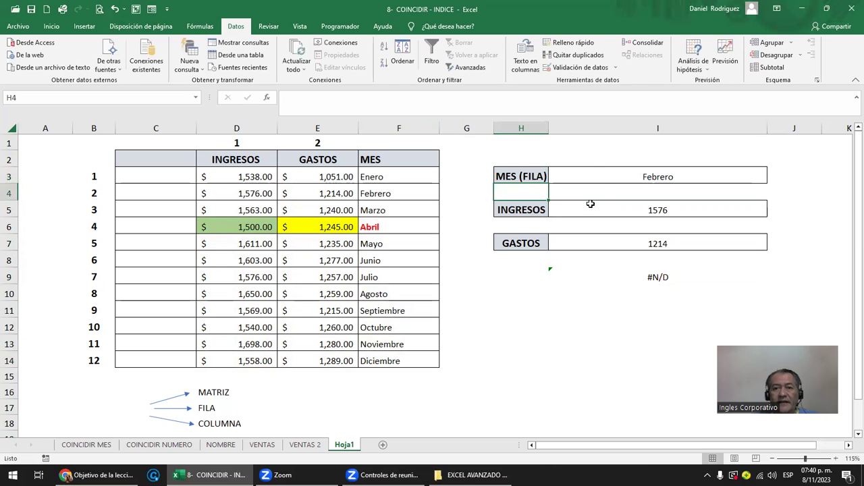
# Step: Widen column H to fit the MES (FILA), INGRESOS and GASTOS labels
pyautogui.moveTo(548, 133); pyautogui.dragTo(579, 133)
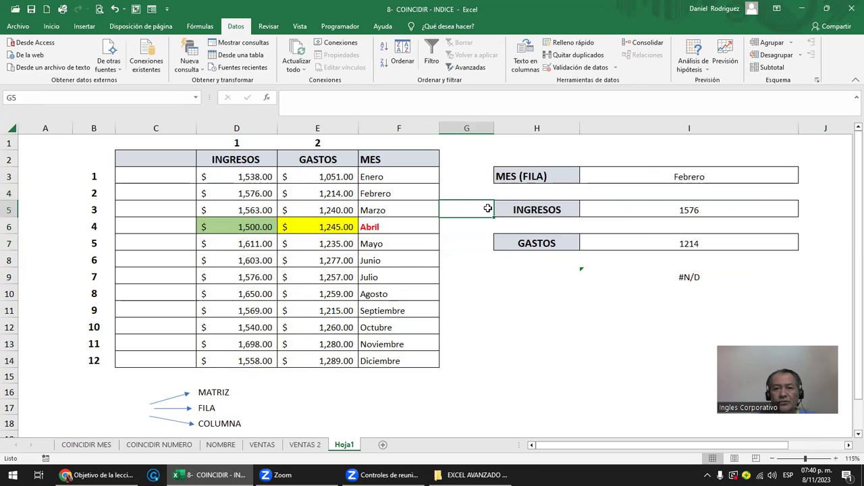
pyautogui.click(541, 210)
pyautogui.moveTo(542, 210); pyautogui.dragTo(550, 244)
pyautogui.click(609, 178)
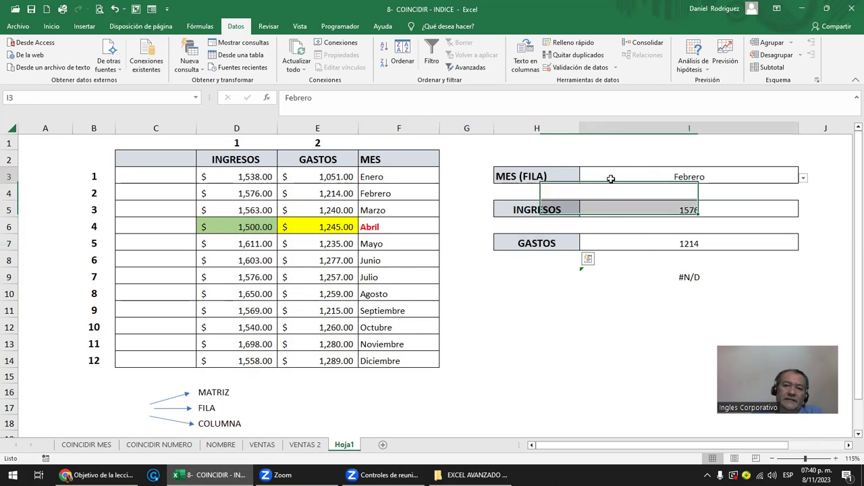
# Step: Pick Mayo then Abril in I3, so INGRESOS shows 1500 and GASTOS 1245
pyautogui.click(398, 125)
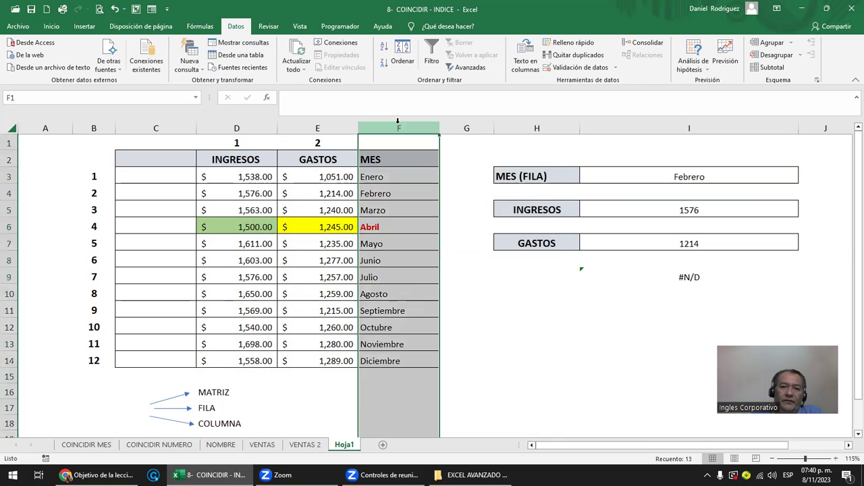
pyautogui.click(289, 122)
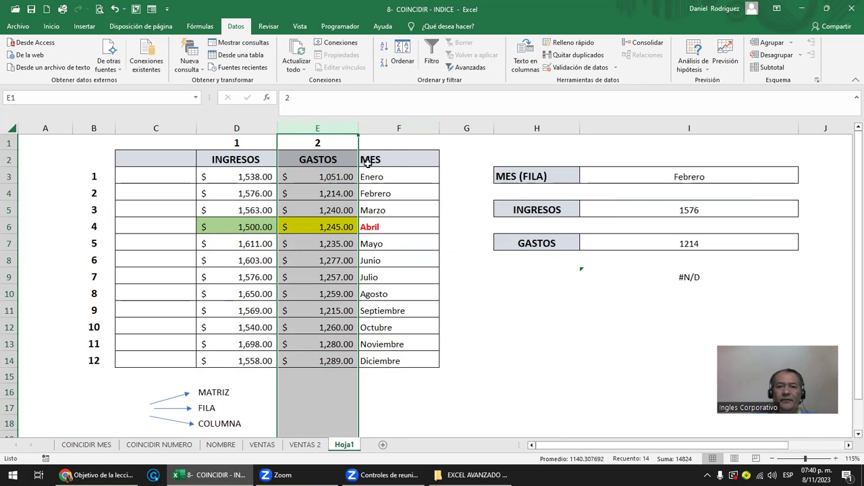
pyautogui.click(393, 155)
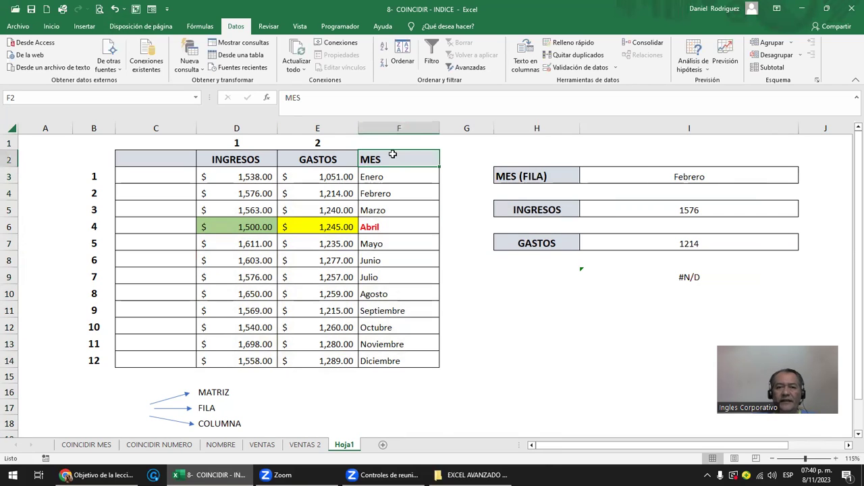
pyautogui.click(713, 177)
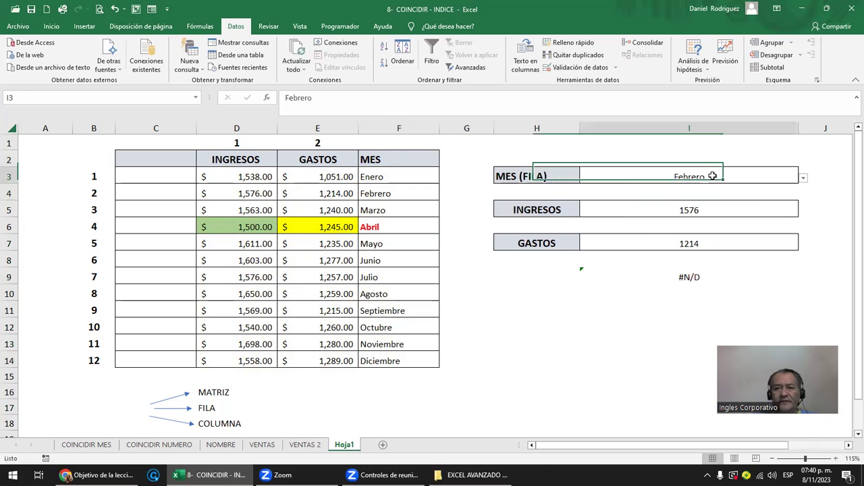
pyautogui.click(803, 178)
pyautogui.click(635, 213)
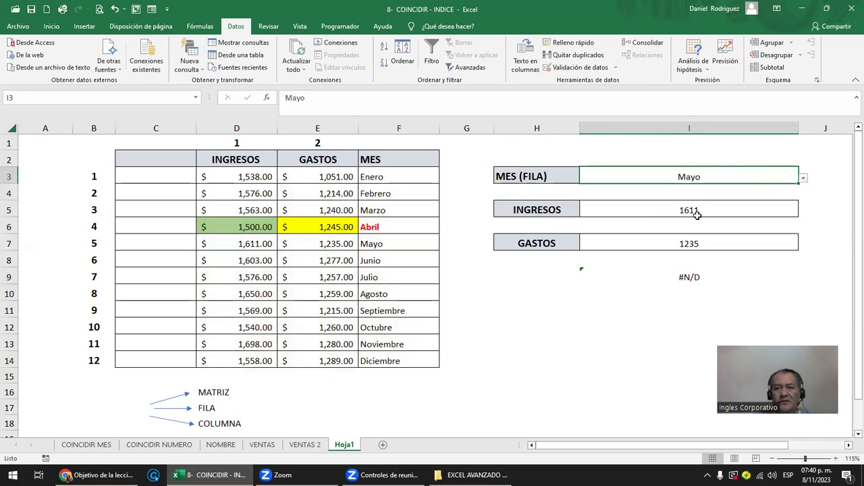
pyautogui.click(802, 180)
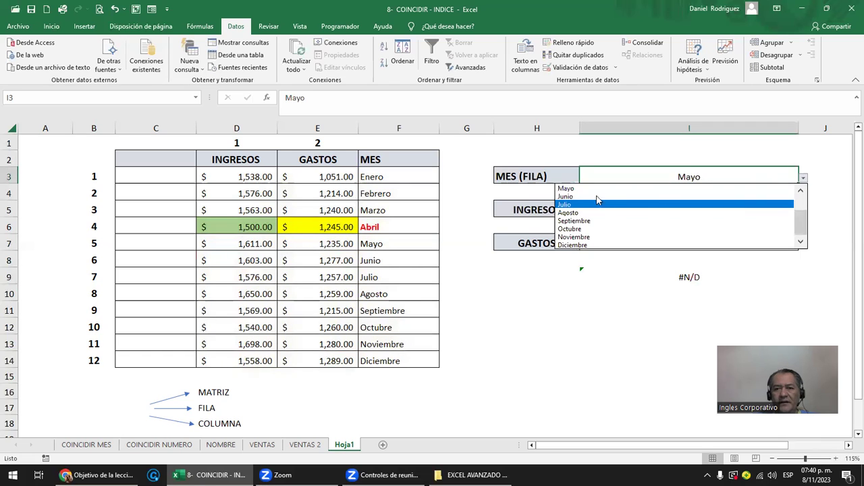
pyautogui.scroll(2, 801, 228)
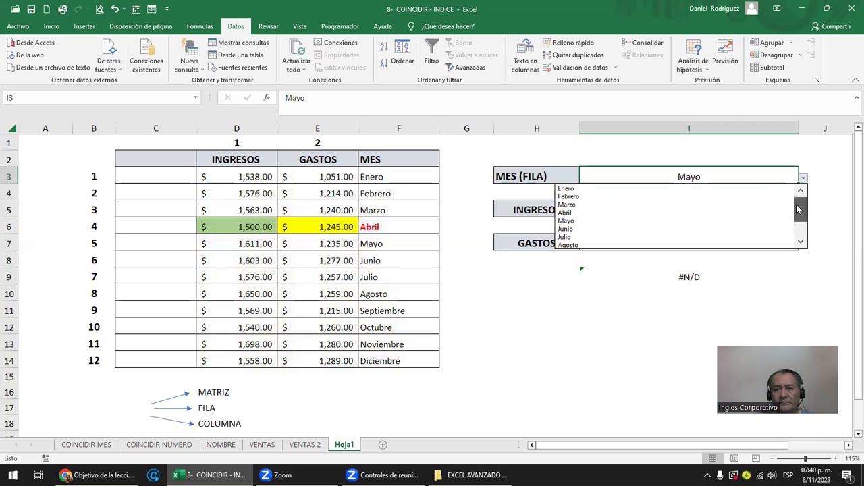
pyautogui.click(587, 215)
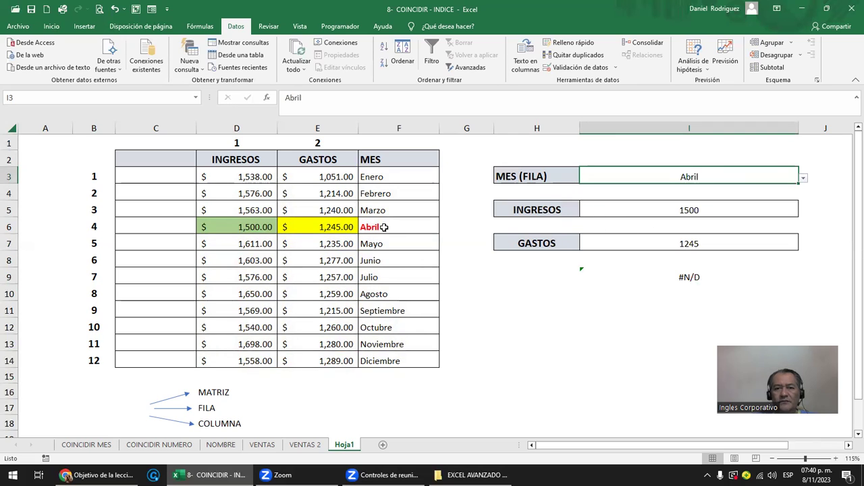
# Step: Review the GASTOS and BUSCARV formulas in I7 and I9 without changing them
pyautogui.click(688, 245)
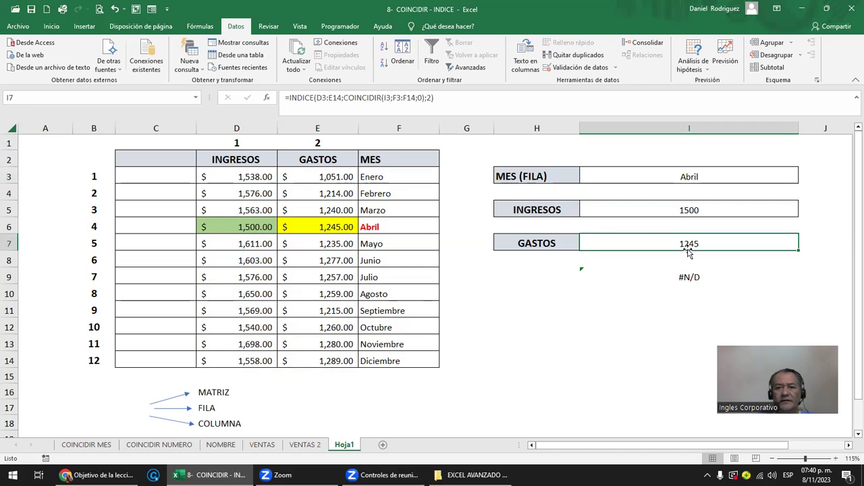
pyautogui.click(679, 272)
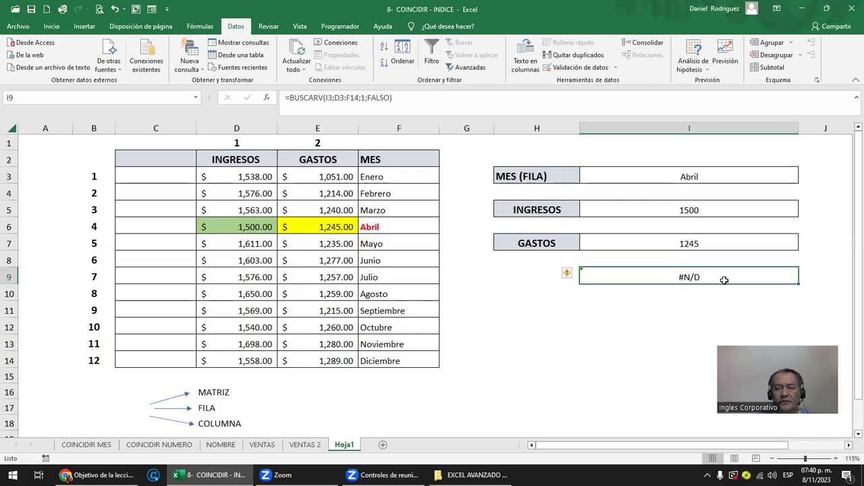
pyautogui.doubleClick(724, 279)
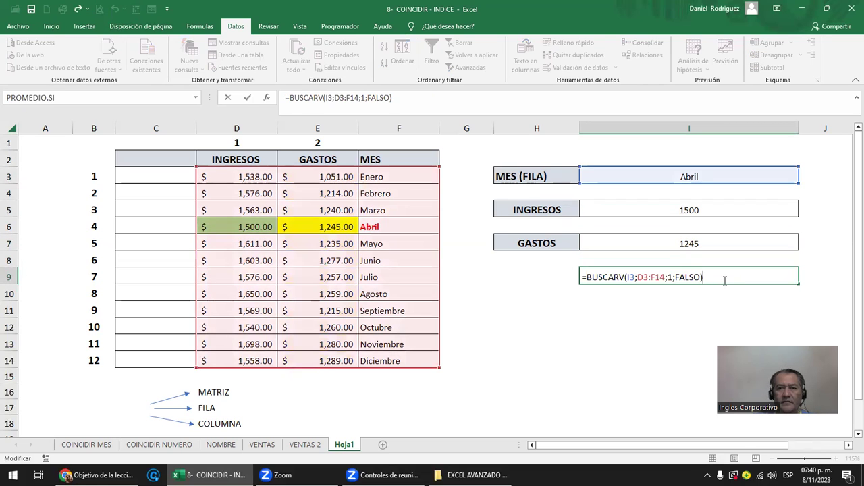
pyautogui.press('Escape')
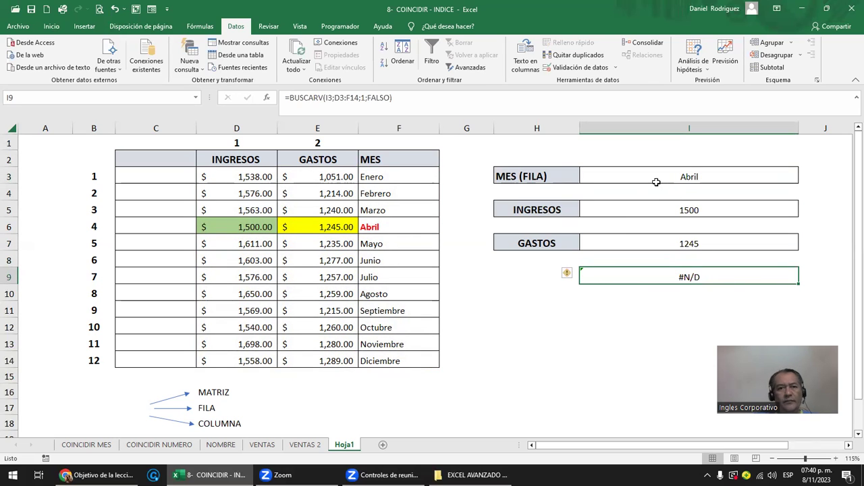
pyautogui.click(387, 124)
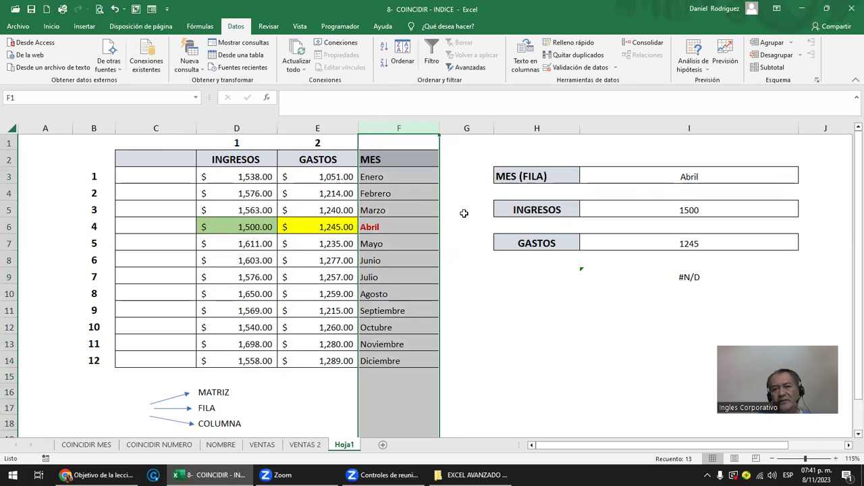
pyautogui.click(702, 285)
pyautogui.click(685, 233)
pyautogui.click(669, 174)
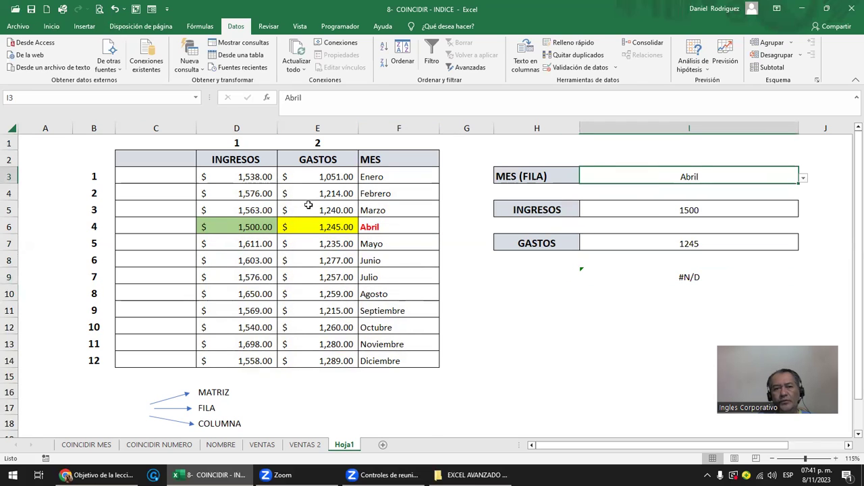
pyautogui.click(186, 160)
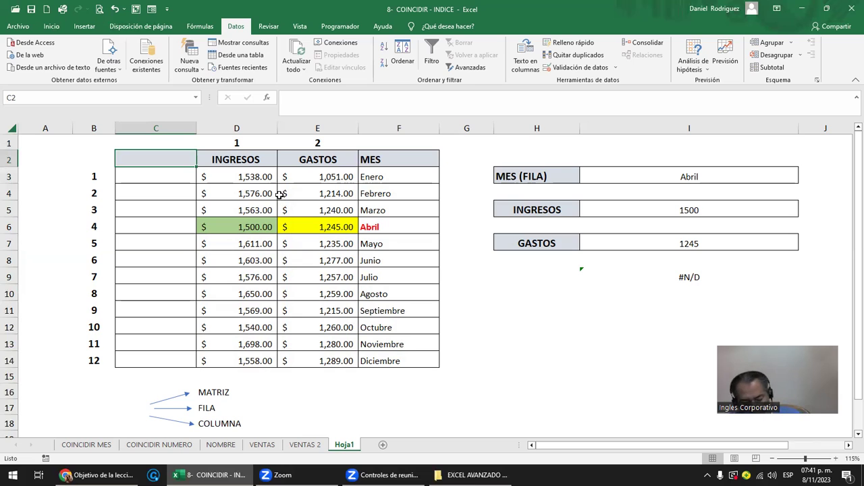
pyautogui.click(399, 123)
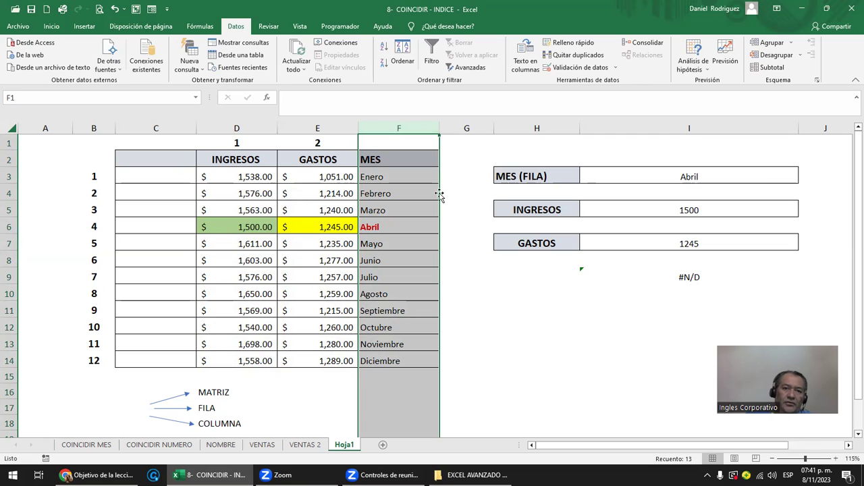
pyautogui.moveTo(393, 159)
pyautogui.mouseDown()
pyautogui.moveTo(376, 339)
pyautogui.moveTo(390, 358)
pyautogui.mouseUp()
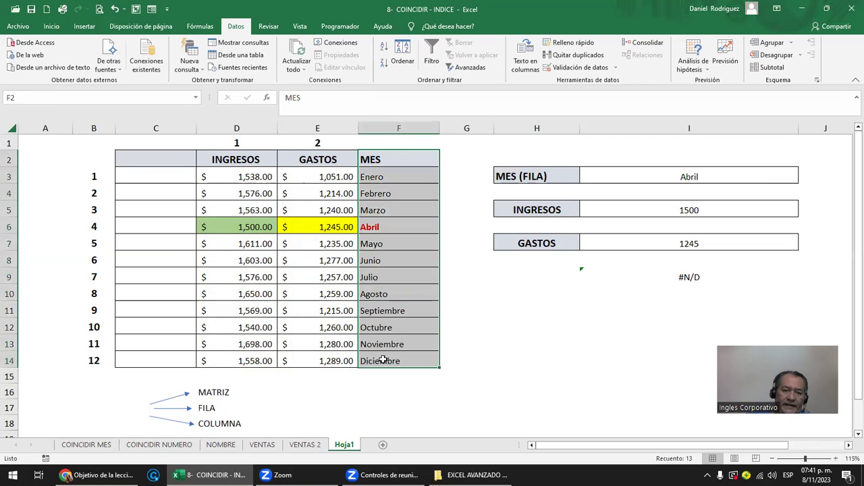
pyautogui.hotkey('ctrl', 'c')
pyautogui.press('Left')
pyautogui.press('Left')
pyautogui.press('Left')
pyautogui.hotkey('ctrl', 'v')
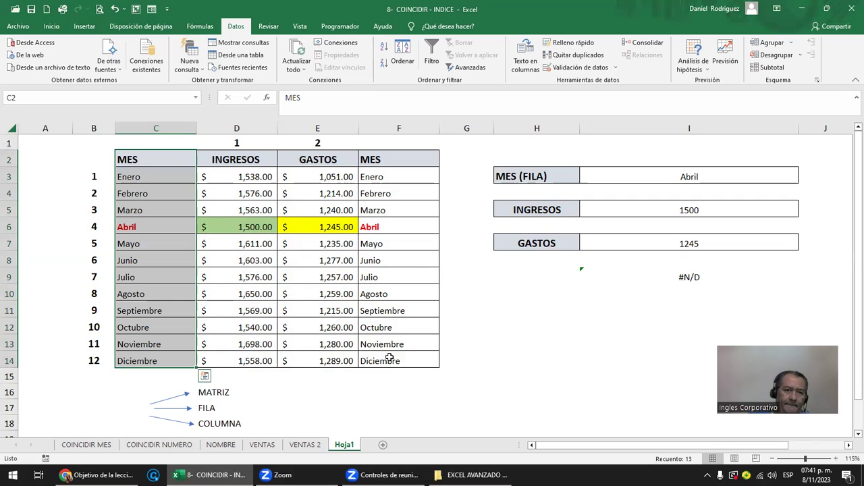
pyautogui.hotkey('ctrl', 'q')
pyautogui.press('Escape')
pyautogui.hotkey('ctrl', 'z')
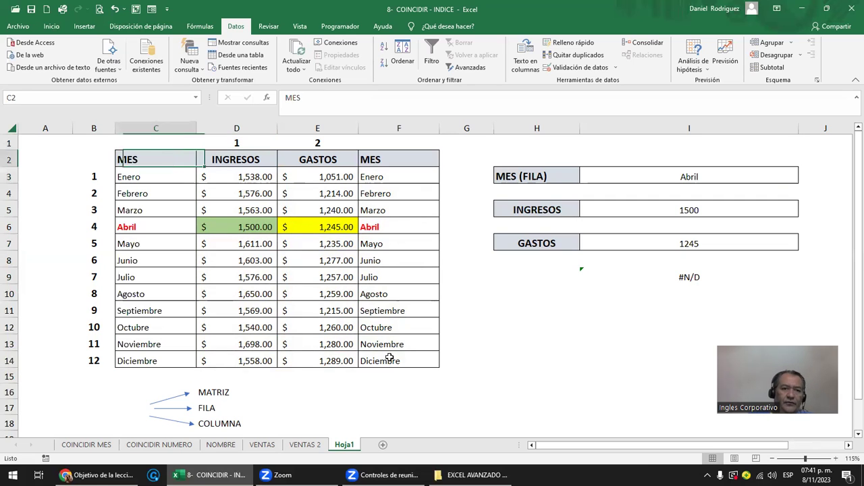
pyautogui.hotkey('ctrl', 'z')
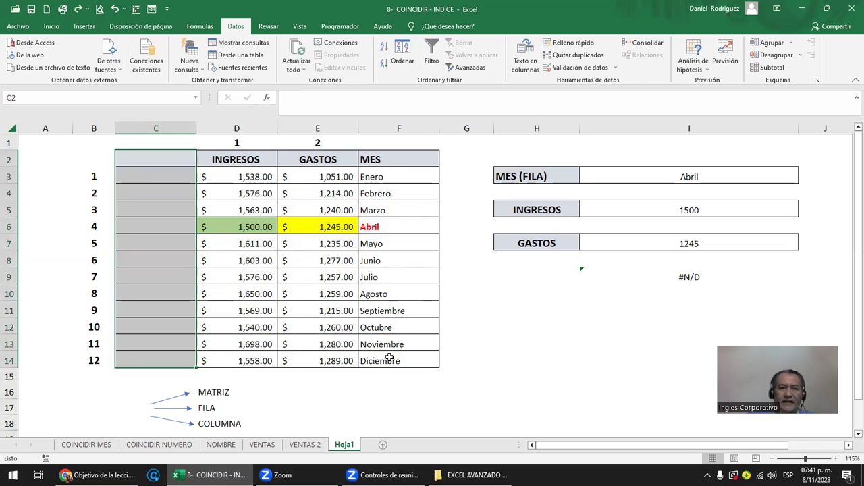
pyautogui.click(403, 159)
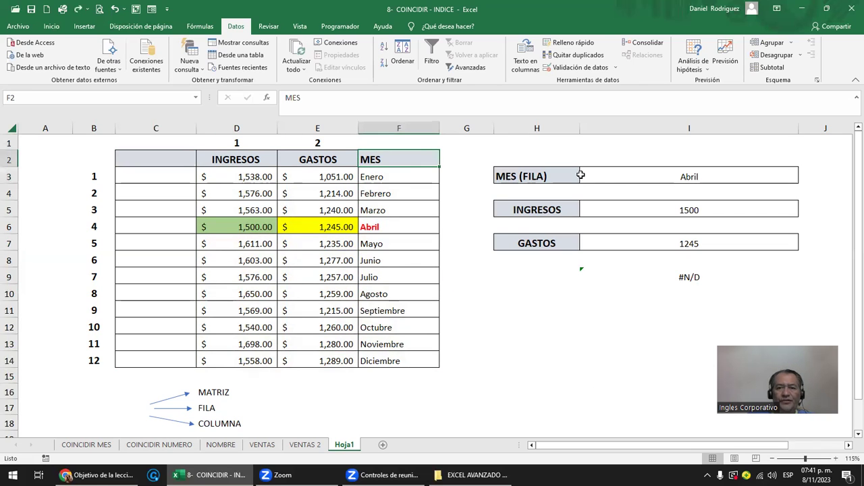
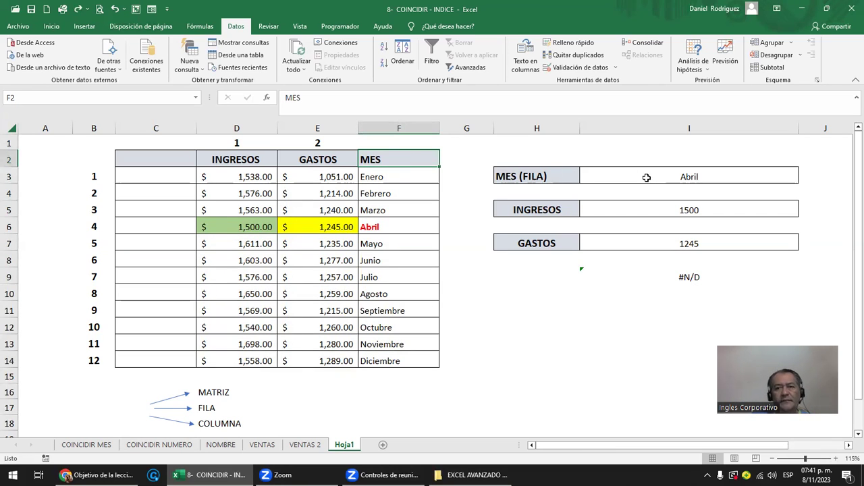
# Step: Review the Abril month cell I3 and the INGRESOS and GASTOS formulas in I5 and I7
pyautogui.click(646, 178)
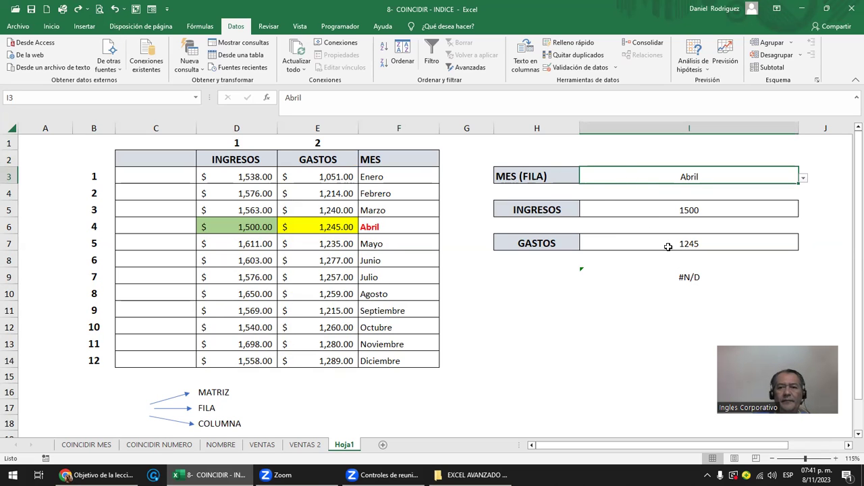
pyautogui.click(637, 274)
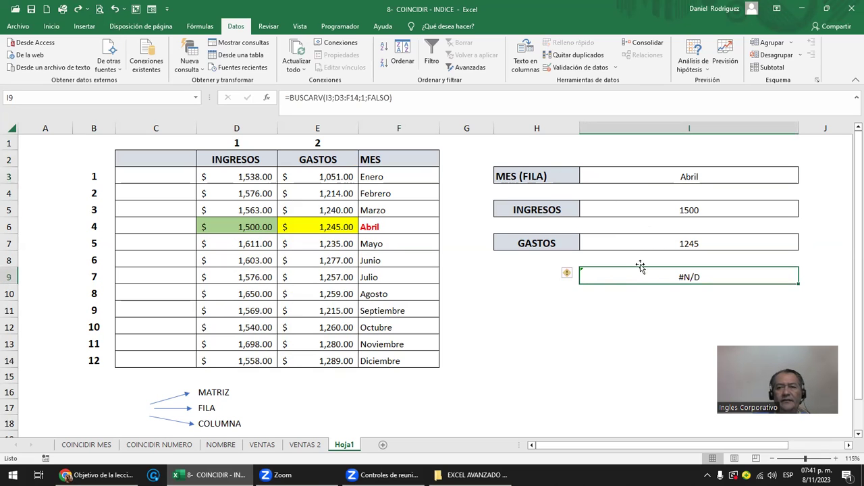
pyautogui.doubleClick(643, 177)
pyautogui.doubleClick(668, 208)
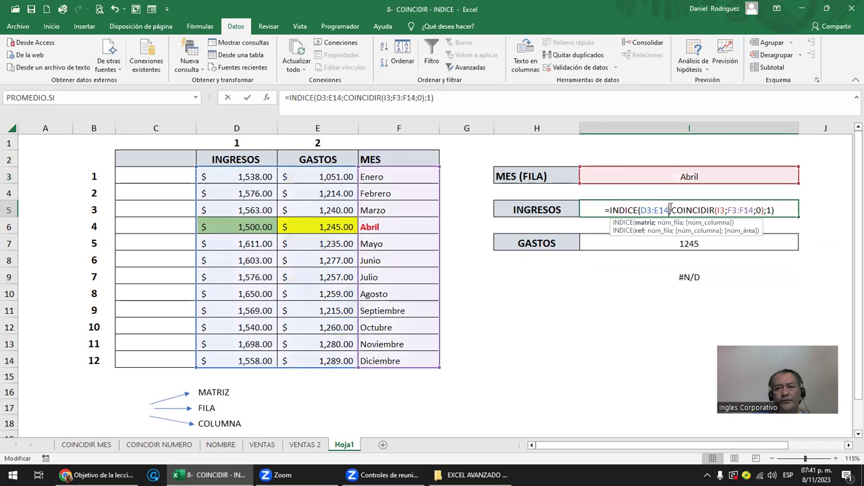
pyautogui.click(677, 243)
pyautogui.doubleClick(677, 243)
pyautogui.press('Escape')
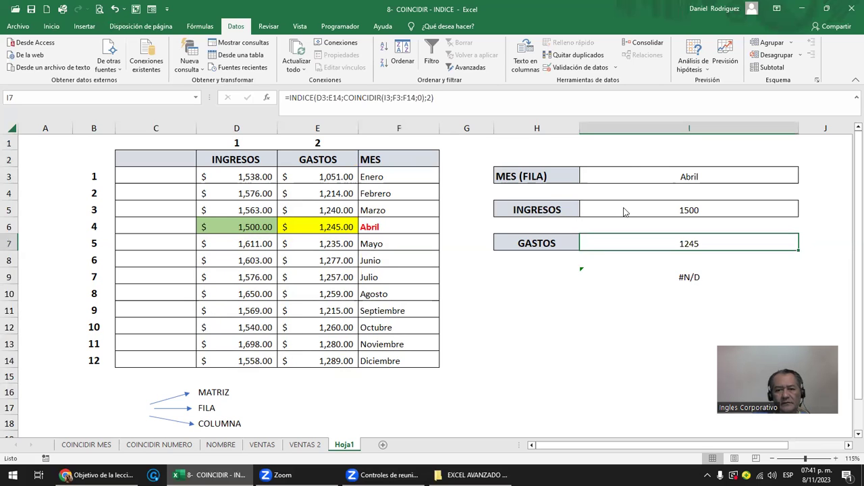
# Step: Open the 8.1 - BUSQUEDA AVANZADA CON INDICE Y COINCIDIR workbook from the EXCEL AVANZADO 7 PM folder
pyautogui.click(347, 404)
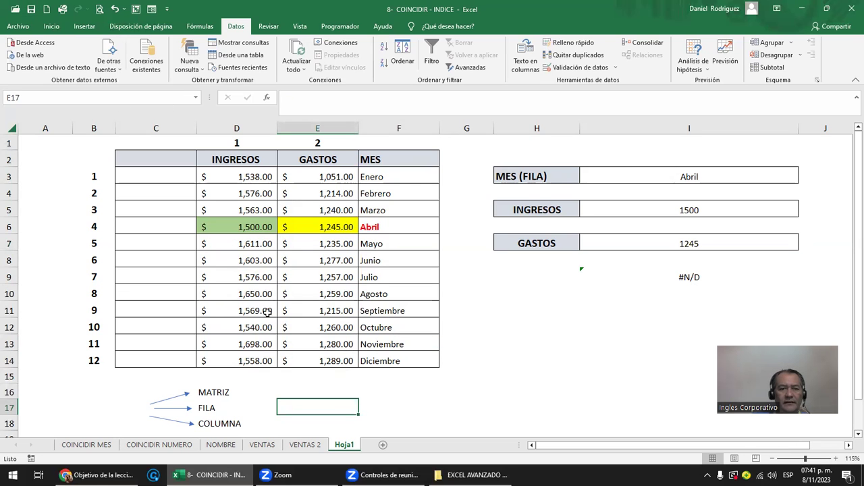
pyautogui.click(470, 475)
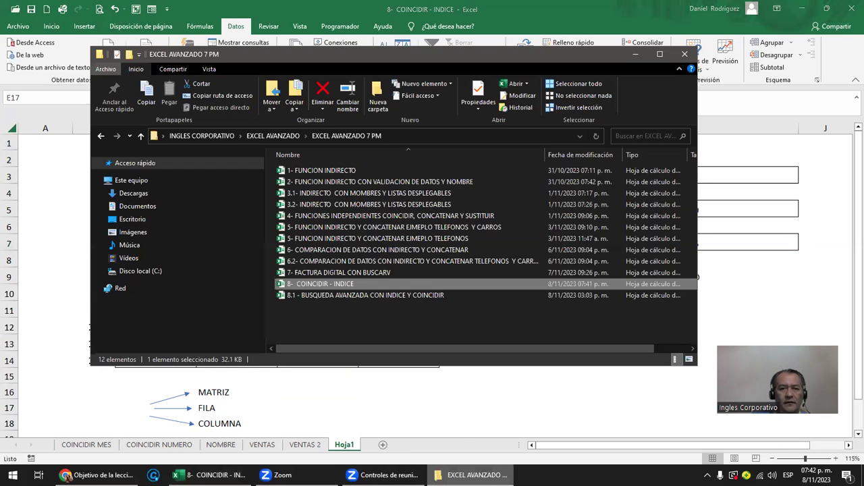
pyautogui.click(329, 295)
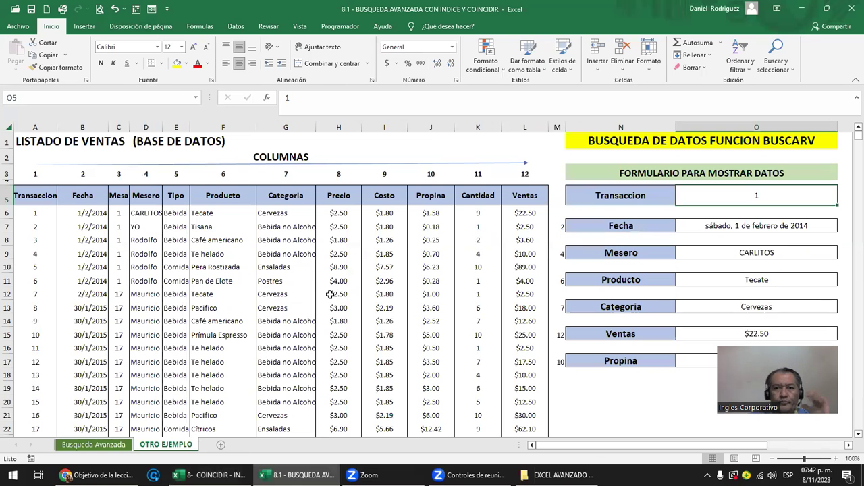
# Step: On the Busqueda Avanzada sheet, look over the seller names, month headers and lookup form cells
pyautogui.click(93, 446)
pyautogui.click(148, 196)
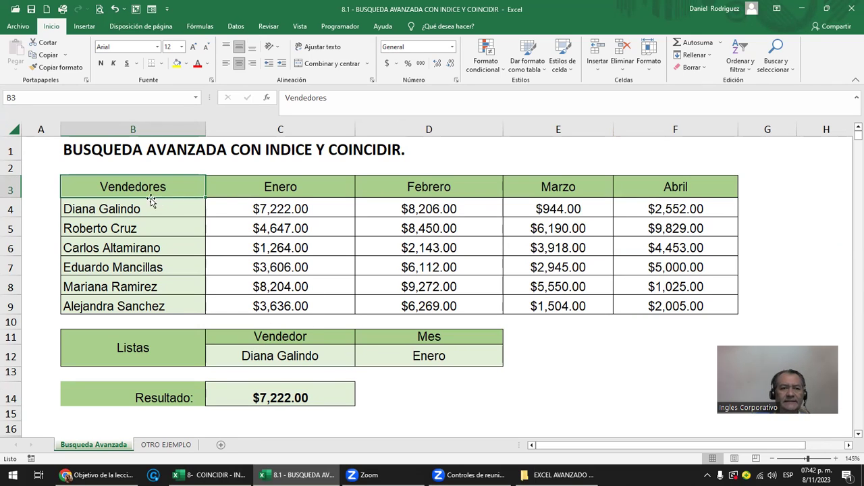
pyautogui.moveTo(143, 210); pyautogui.dragTo(152, 307)
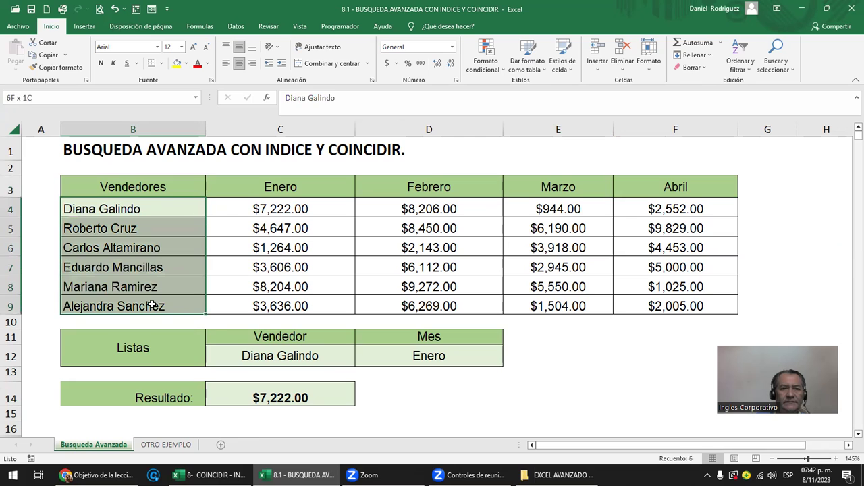
pyautogui.moveTo(280, 189); pyautogui.dragTo(684, 183)
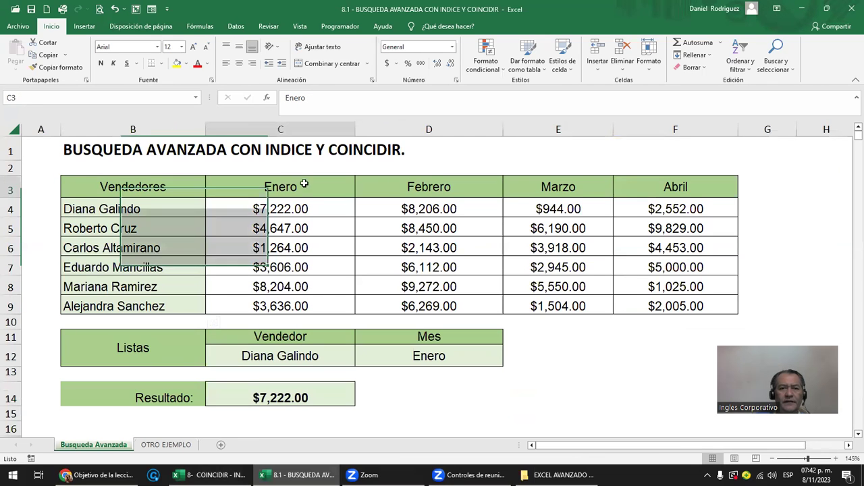
pyautogui.click(310, 215)
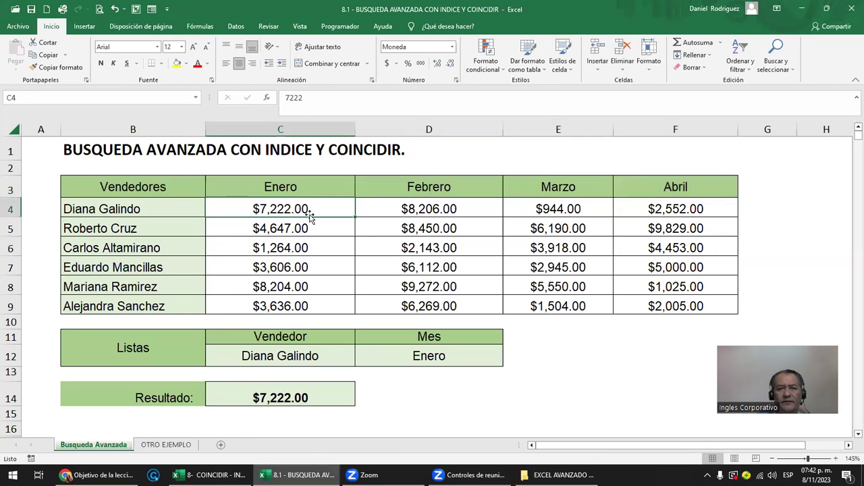
pyautogui.click(150, 345)
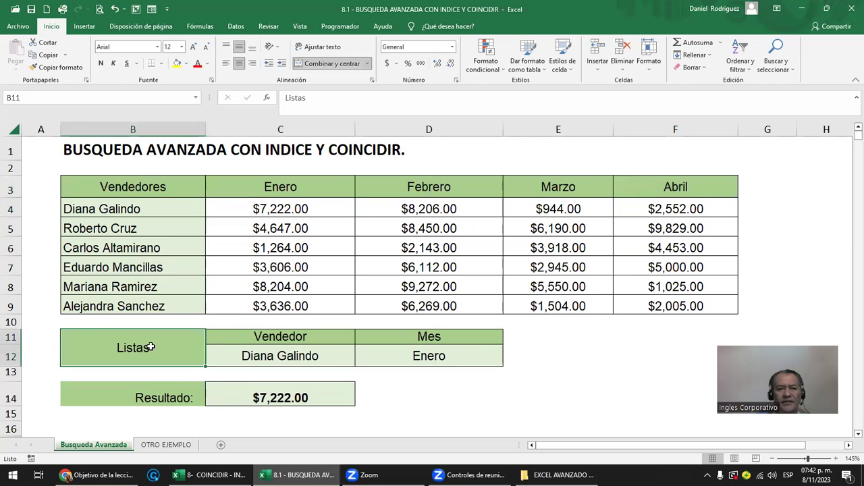
pyautogui.click(268, 338)
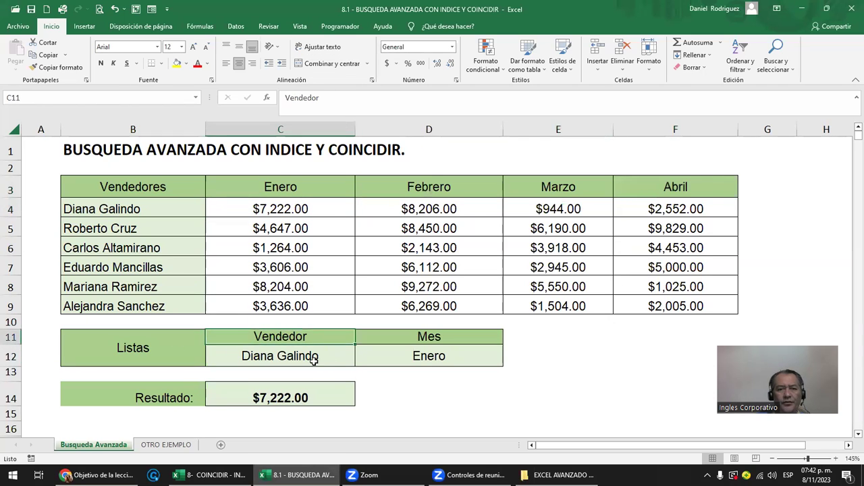
pyautogui.click(309, 357)
# Step: Choose Abril in the D12 month dropdown, review the C14 INDICE/COINCIDIR formula, and select C12:D12
pyautogui.click(362, 363)
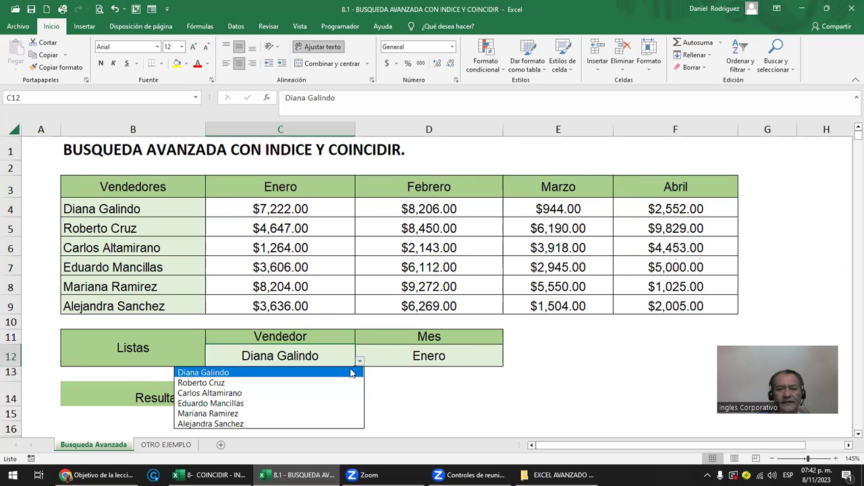
pyautogui.click(230, 372)
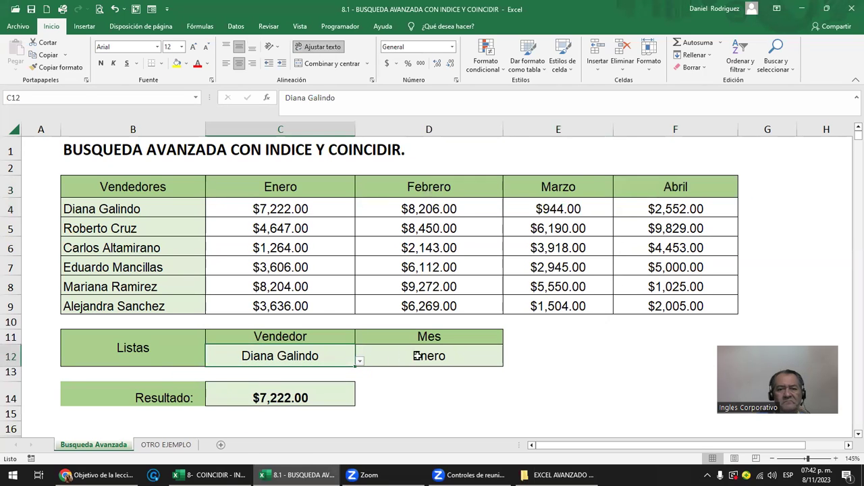
pyautogui.click(473, 356)
pyautogui.click(508, 362)
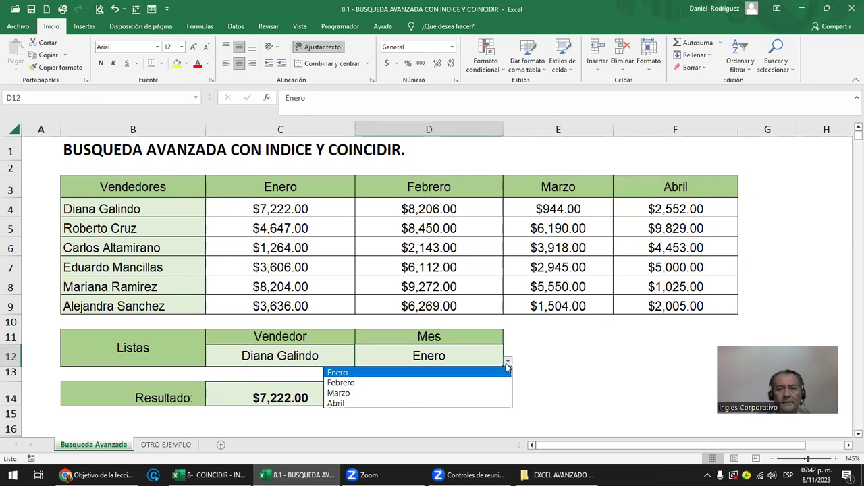
pyautogui.click(367, 402)
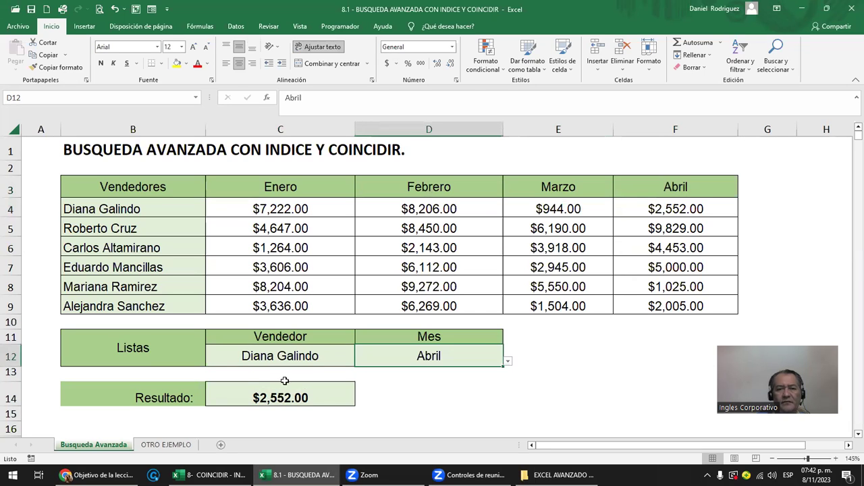
pyautogui.click(289, 397)
pyautogui.doubleClick(288, 397)
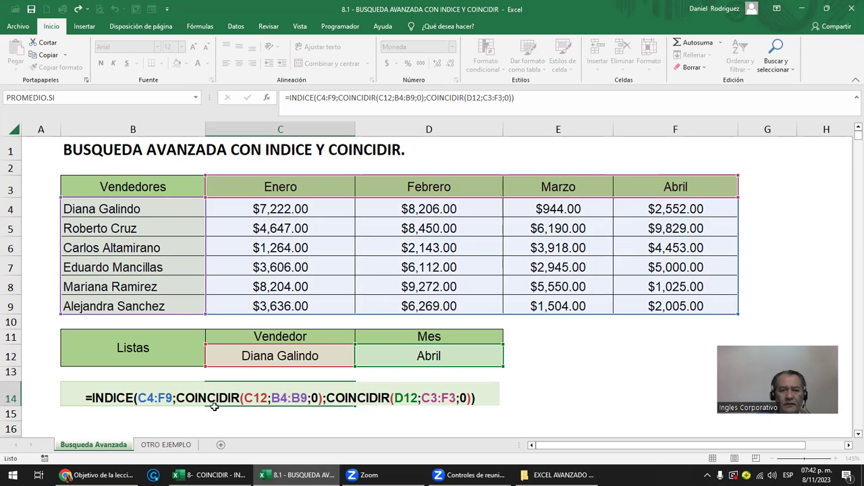
pyautogui.press('Escape')
pyautogui.moveTo(266, 354); pyautogui.dragTo(431, 347)
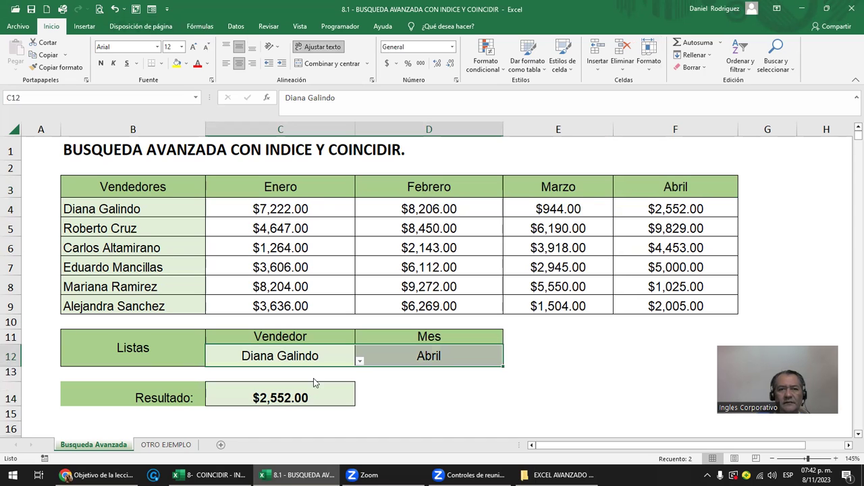
# Step: Clear all data validation rules from C12:D12 so any value is allowed
pyautogui.click(236, 27)
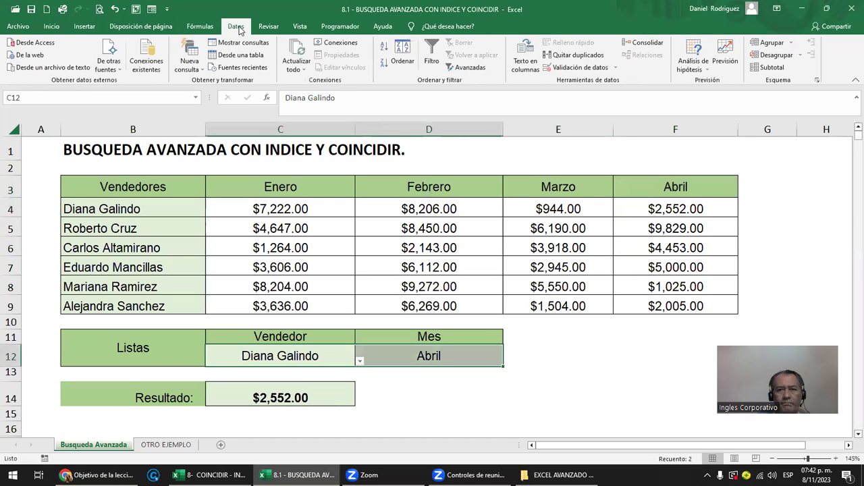
pyautogui.click(582, 67)
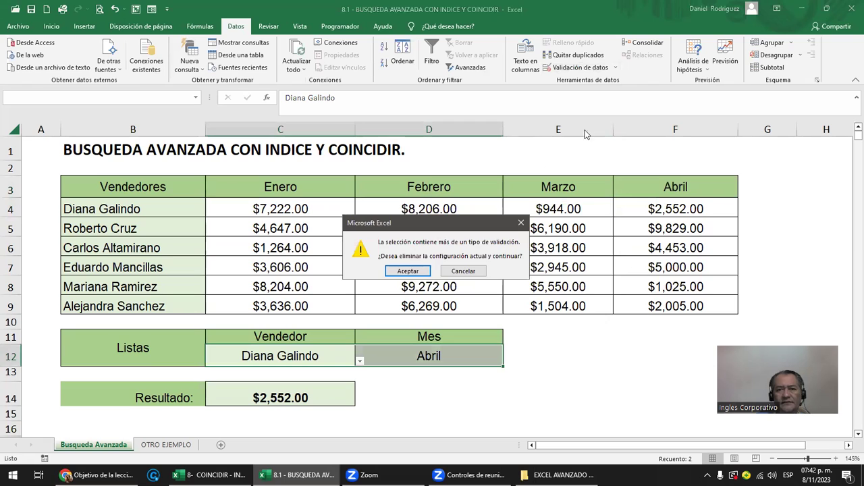
pyautogui.press('Escape')
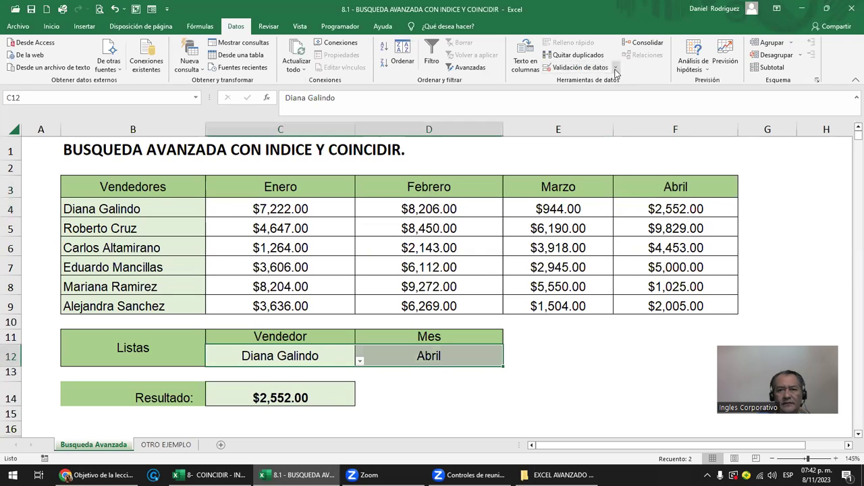
pyautogui.click(616, 67)
pyautogui.click(586, 84)
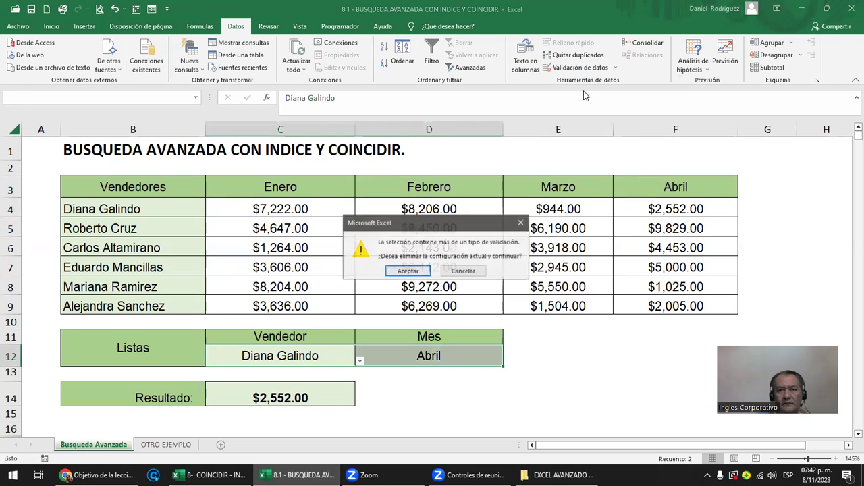
pyautogui.click(412, 272)
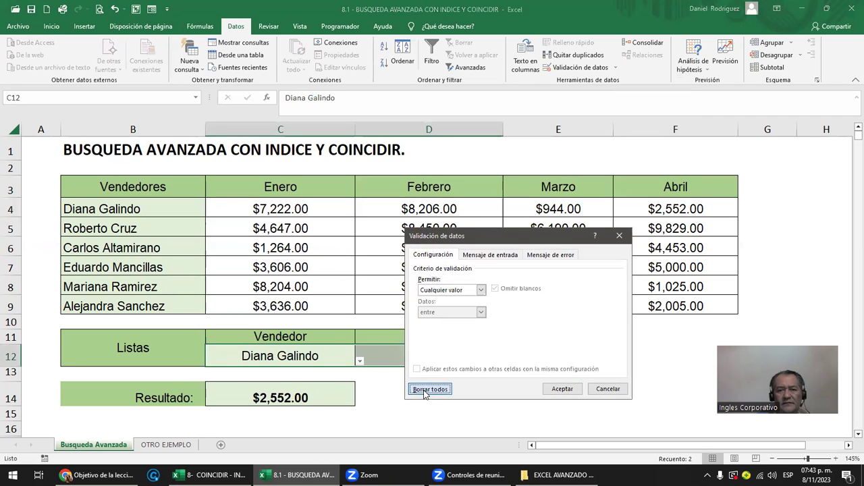
pyautogui.click(552, 388)
# Step: Delete the seller and month values in C12:D12 and the Resultado formula in C14
pyautogui.click(458, 359)
pyautogui.click(295, 358)
pyautogui.click(367, 362)
pyautogui.moveTo(300, 352); pyautogui.dragTo(439, 356)
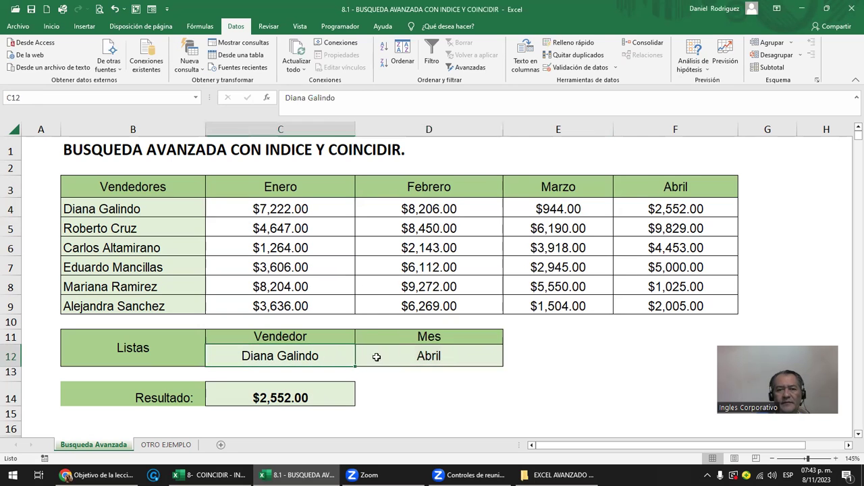
pyautogui.press('Delete')
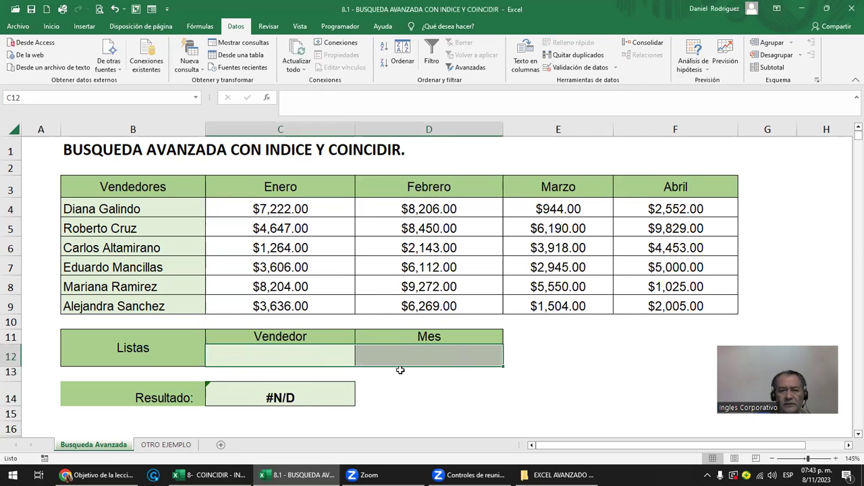
pyautogui.click(336, 398)
pyautogui.press('Delete')
pyautogui.click(366, 377)
pyautogui.click(285, 355)
pyautogui.moveTo(286, 355); pyautogui.dragTo(407, 382)
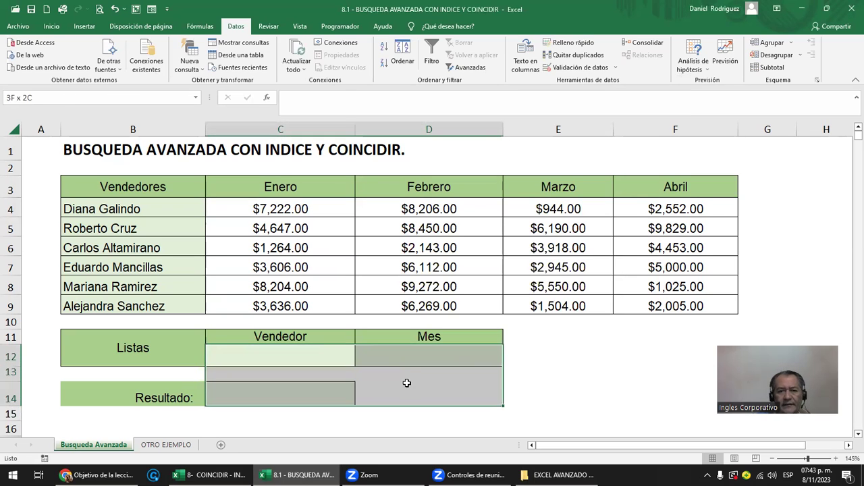
pyautogui.click(326, 362)
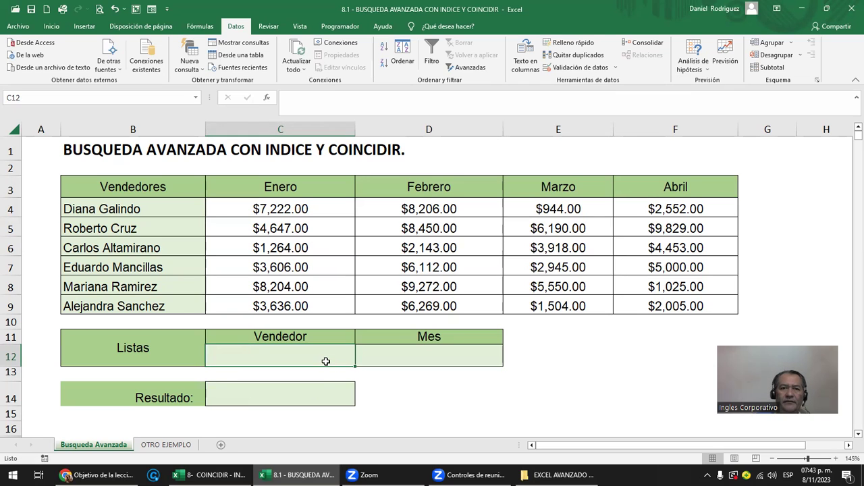
# Step: Add a Lista validation to C12 with source =$B$4:$B$9 and check the seller dropdown
pyautogui.click(604, 73)
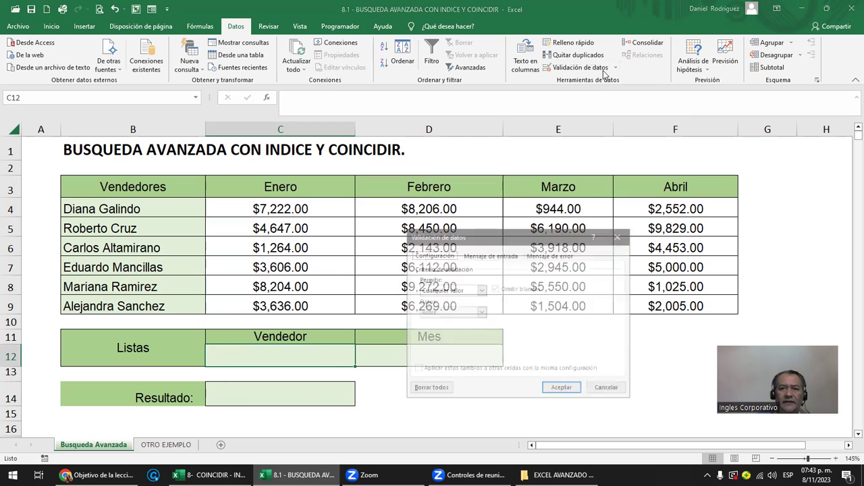
pyautogui.click(481, 290)
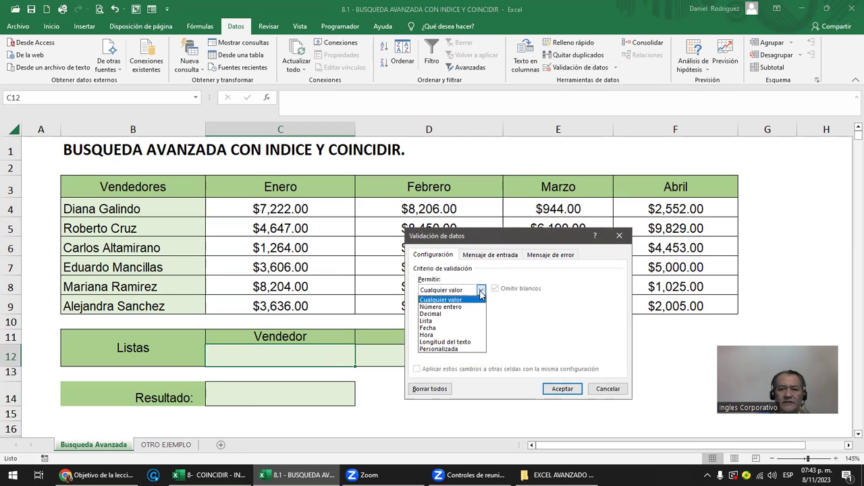
pyautogui.click(444, 321)
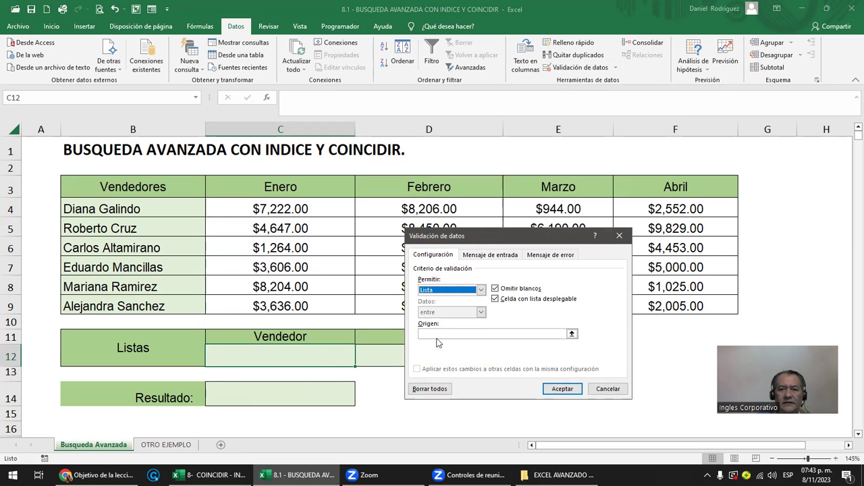
pyautogui.click(436, 334)
pyautogui.click(144, 209)
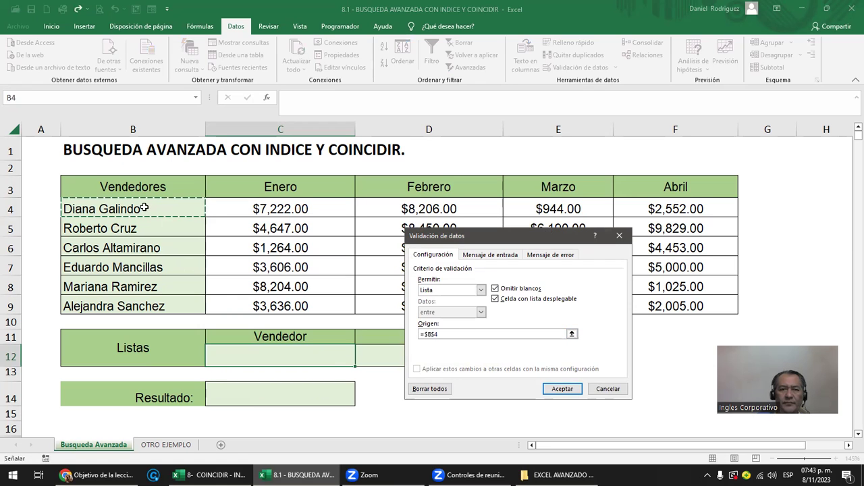
pyautogui.moveTo(144, 209); pyautogui.dragTo(152, 299)
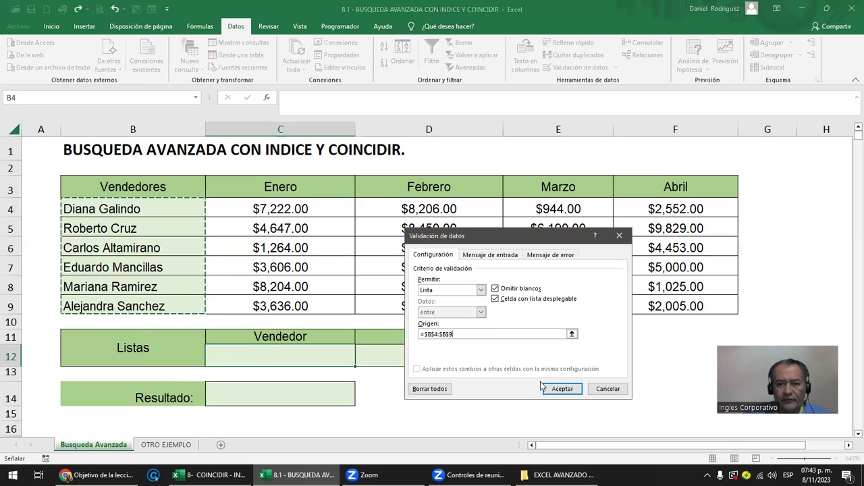
pyautogui.click(561, 388)
pyautogui.click(359, 361)
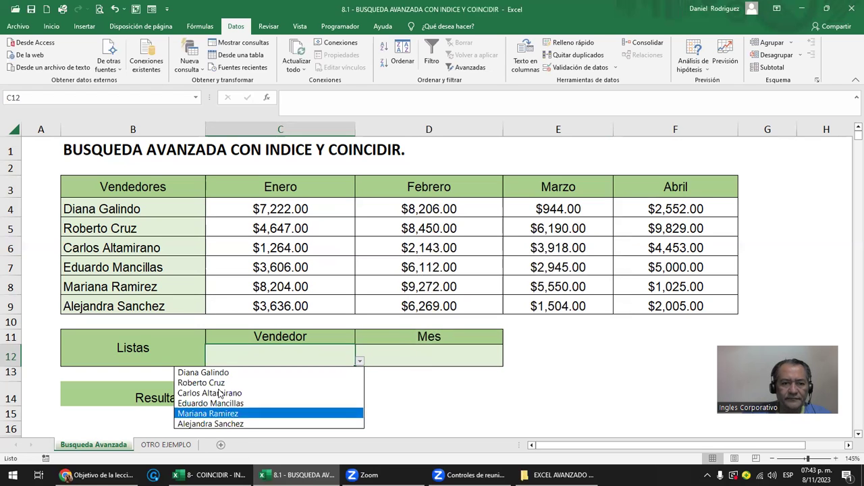
# Step: Give D12 a Lista validation sourced from month headers =$C$3:$F$3, then recheck the C12 dropdown
pyautogui.press('Escape')
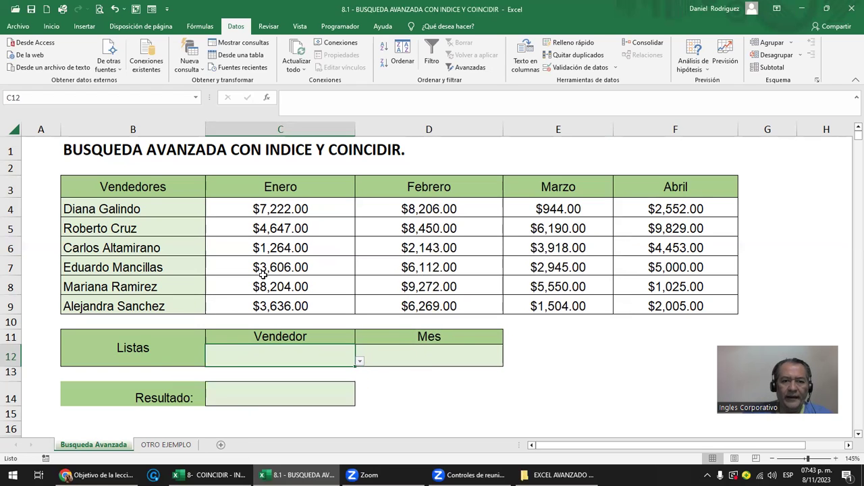
pyautogui.click(428, 350)
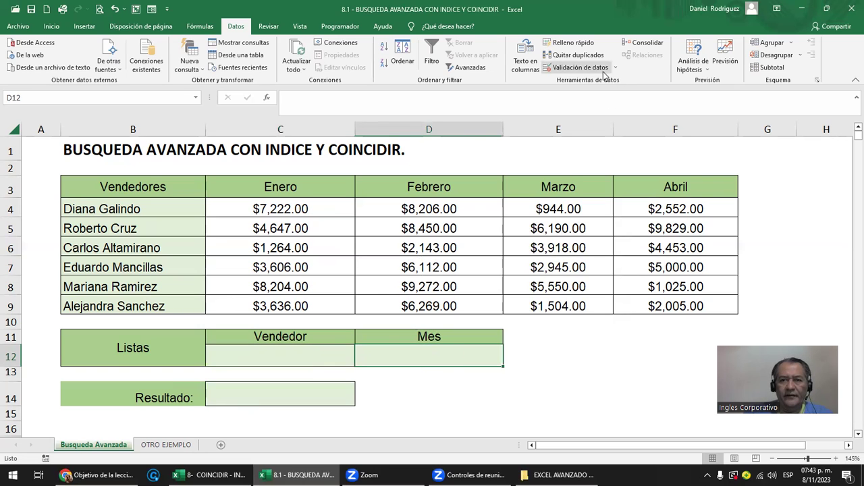
pyautogui.click(579, 68)
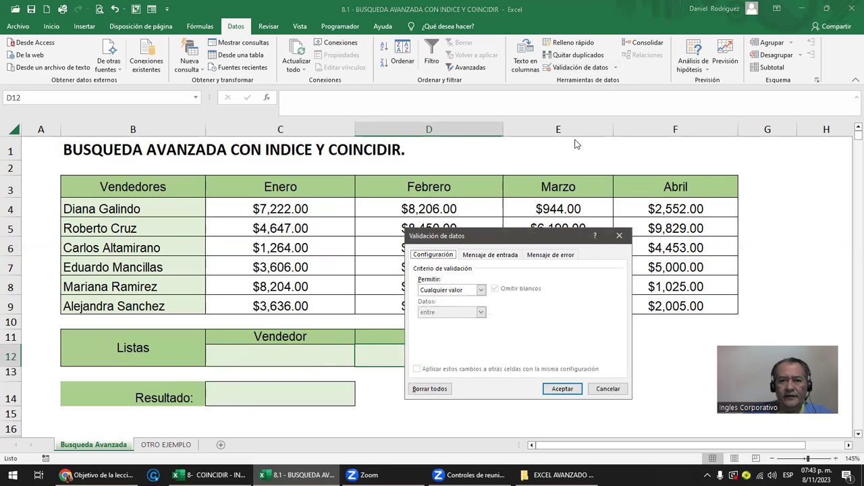
pyautogui.click(481, 290)
pyautogui.click(456, 323)
pyautogui.click(451, 333)
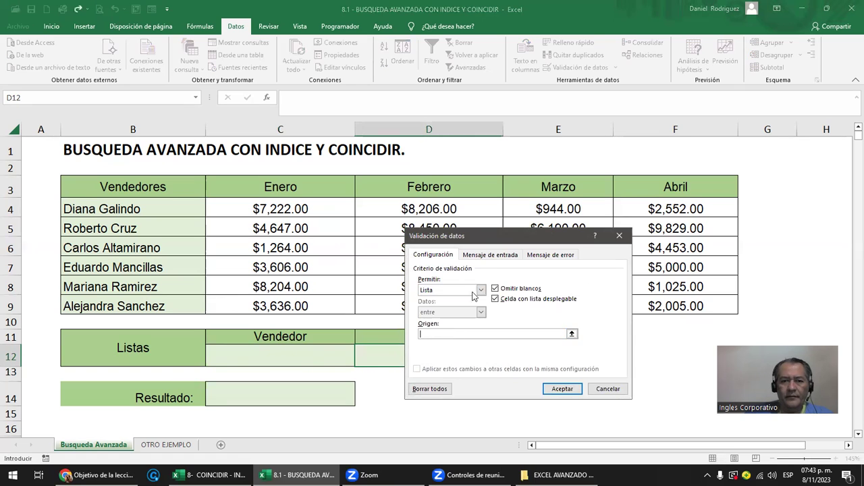
pyautogui.moveTo(492, 236); pyautogui.dragTo(568, 294)
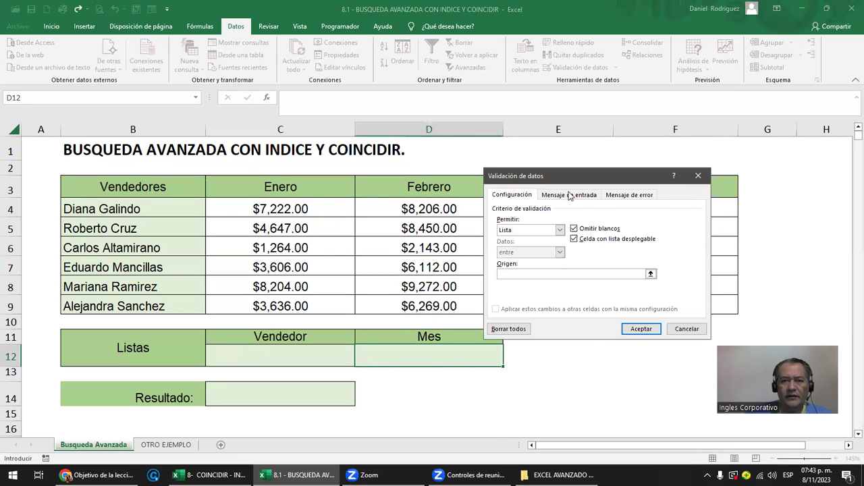
pyautogui.click(294, 191)
pyautogui.moveTo(474, 189); pyautogui.dragTo(662, 187)
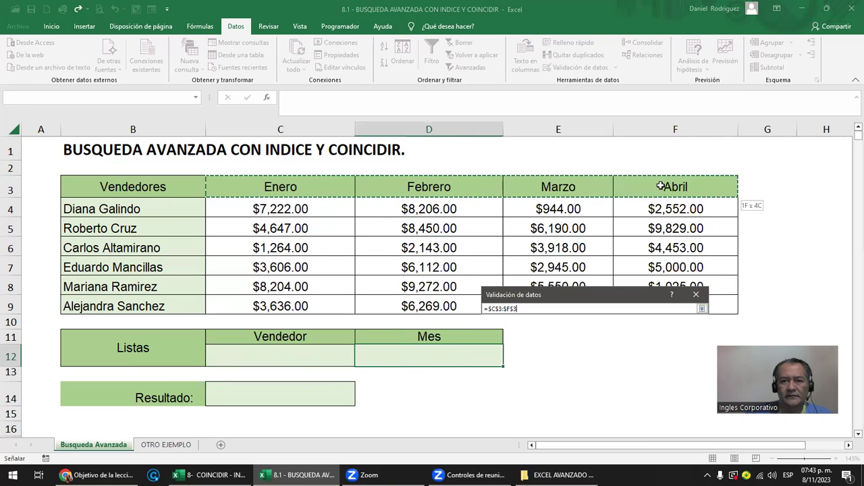
pyautogui.press('Return')
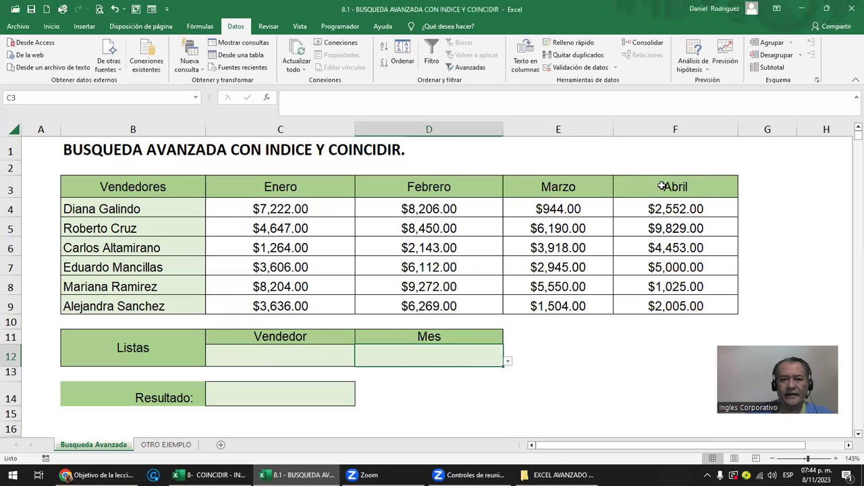
pyautogui.click(336, 358)
pyautogui.click(358, 361)
pyautogui.click(400, 367)
pyautogui.click(493, 351)
pyautogui.click(509, 362)
pyautogui.click(509, 362)
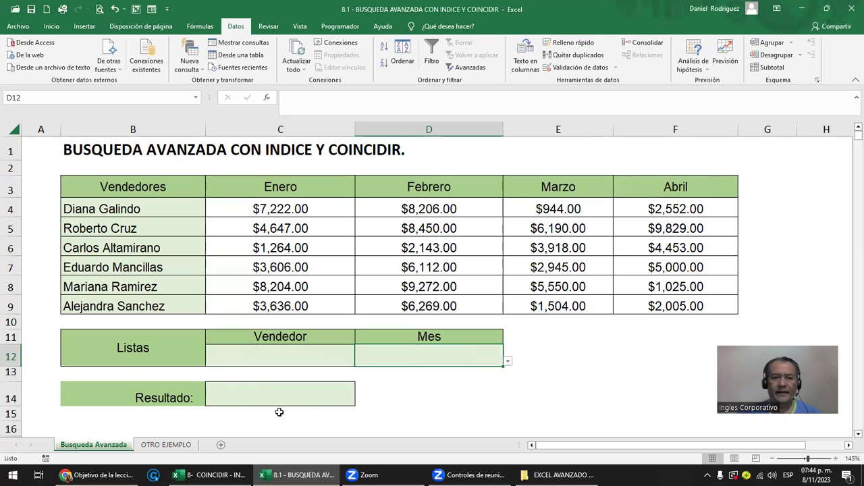
pyautogui.click(246, 392)
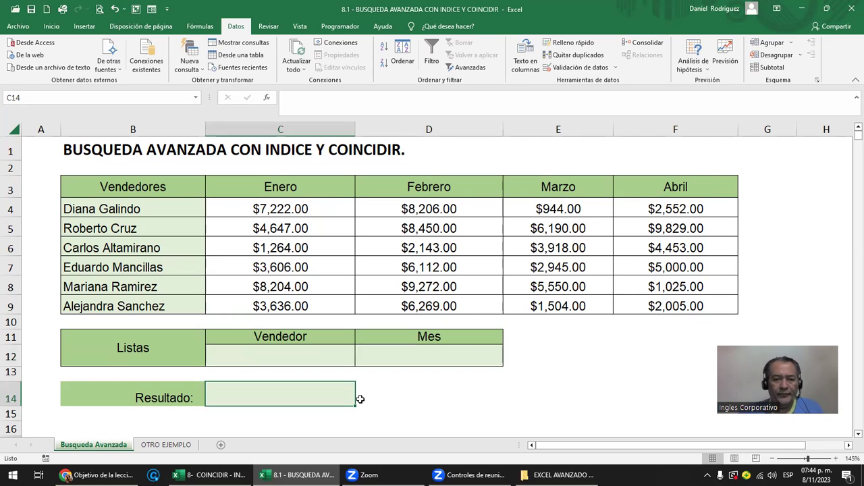
pyautogui.click(286, 354)
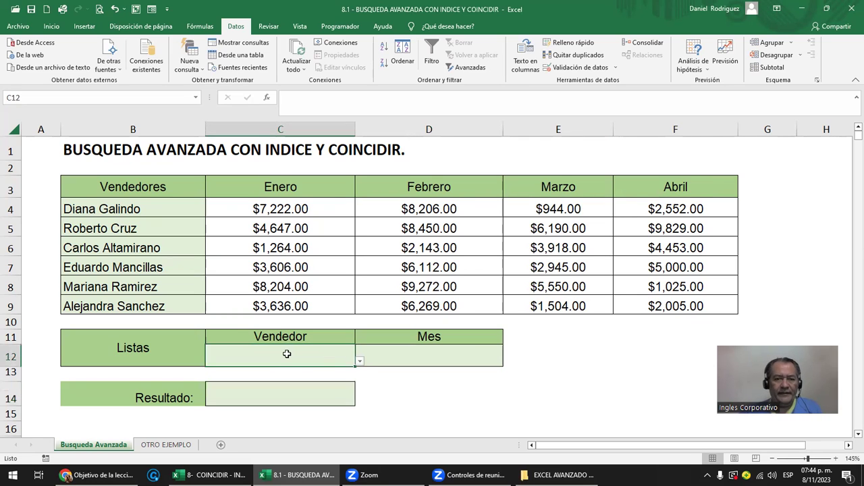
pyautogui.click(360, 365)
pyautogui.click(259, 383)
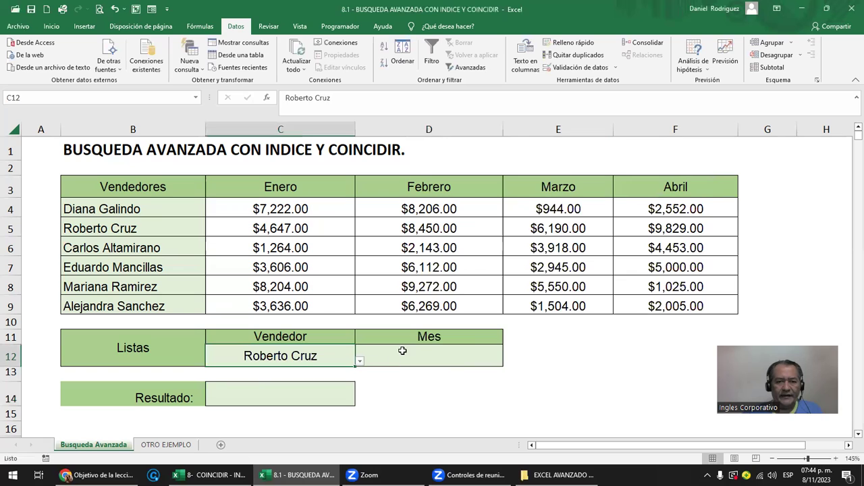
pyautogui.click(485, 361)
pyautogui.click(508, 362)
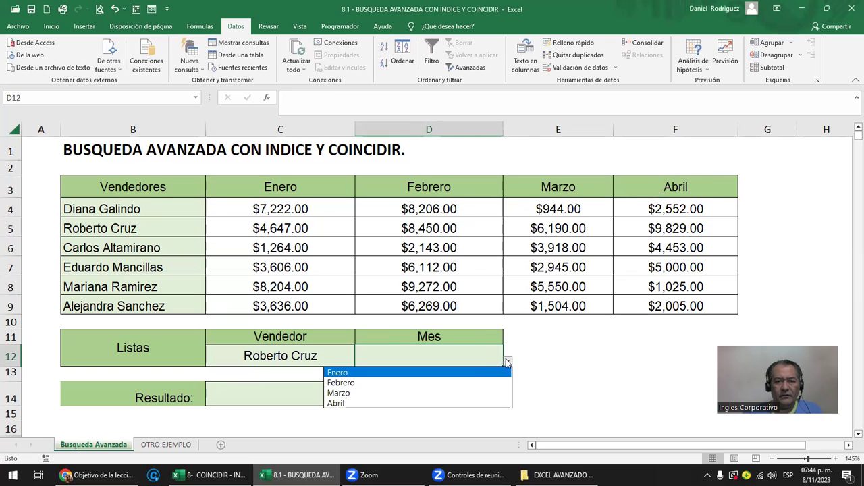
pyautogui.click(356, 403)
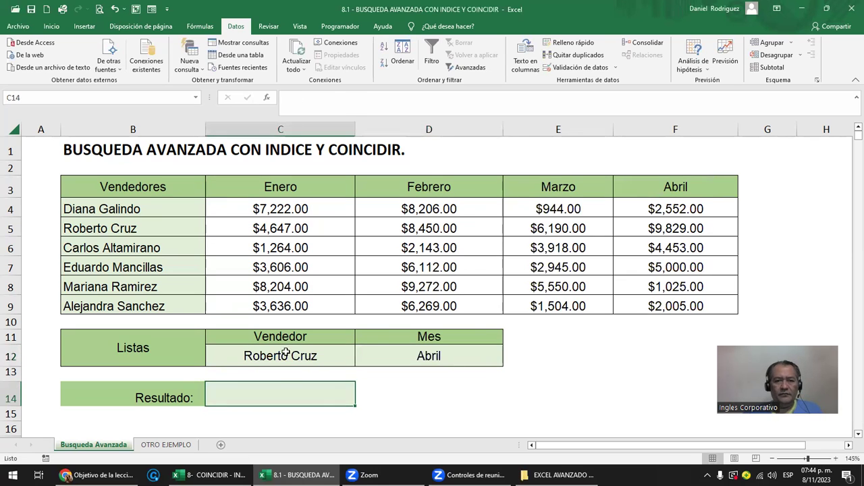
# Step: Point out the C12 and D12 criteria cells and start the Resultado formula in C14
pyautogui.moveTo(286, 353); pyautogui.dragTo(379, 357)
pyautogui.click(305, 403)
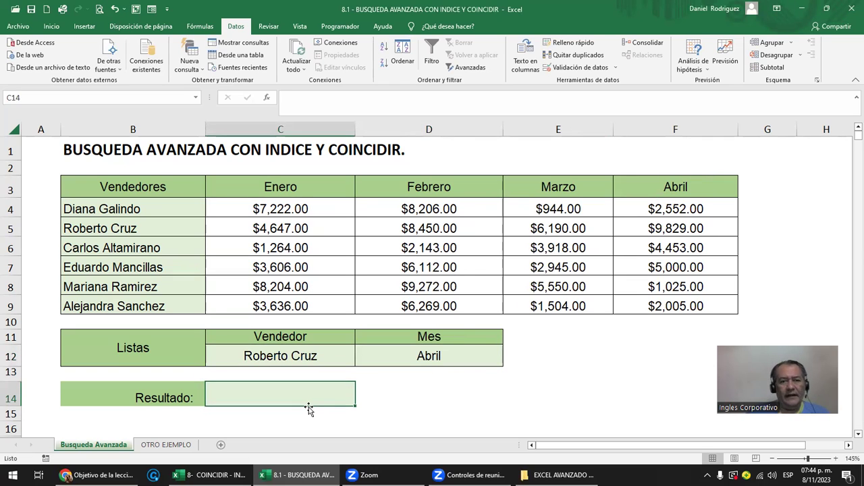
pyautogui.click(280, 358)
pyautogui.click(405, 354)
pyautogui.press('Left')
pyautogui.click(378, 352)
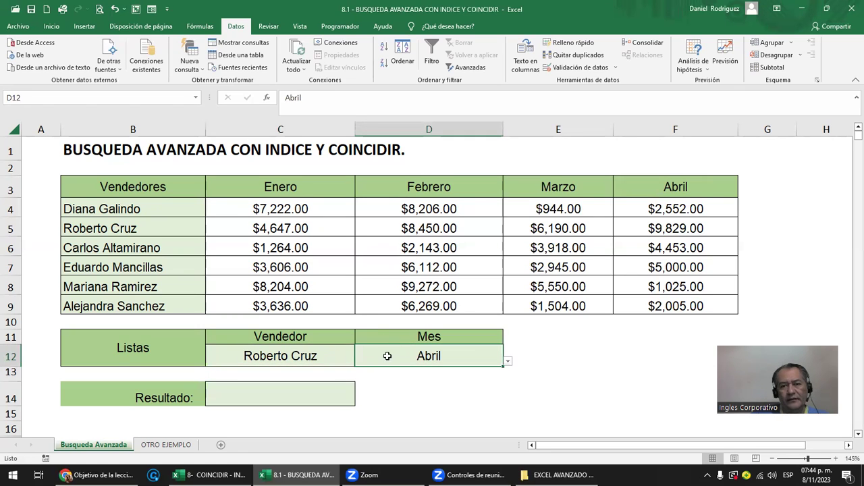
pyautogui.click(289, 400)
# Step: In C14 enter =INDICE( with the sales range C4:F9 as the array, then begin a nested COINCIDIR(
pyautogui.write('=')
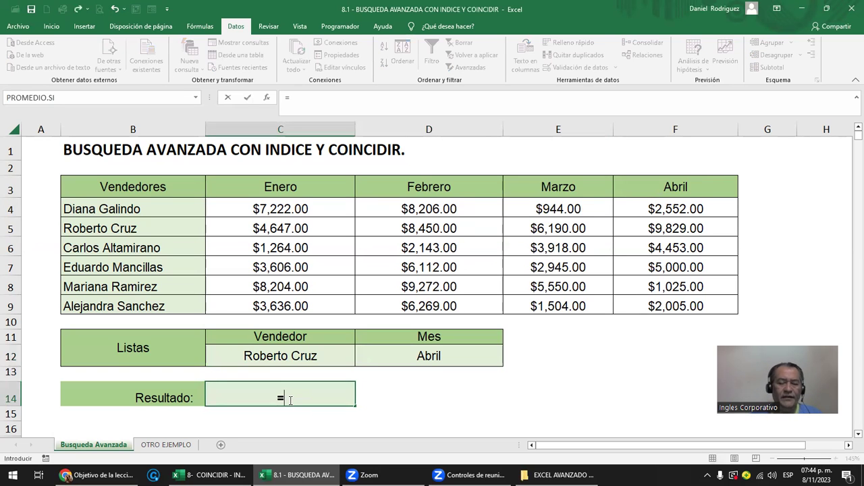
pyautogui.write('IN')
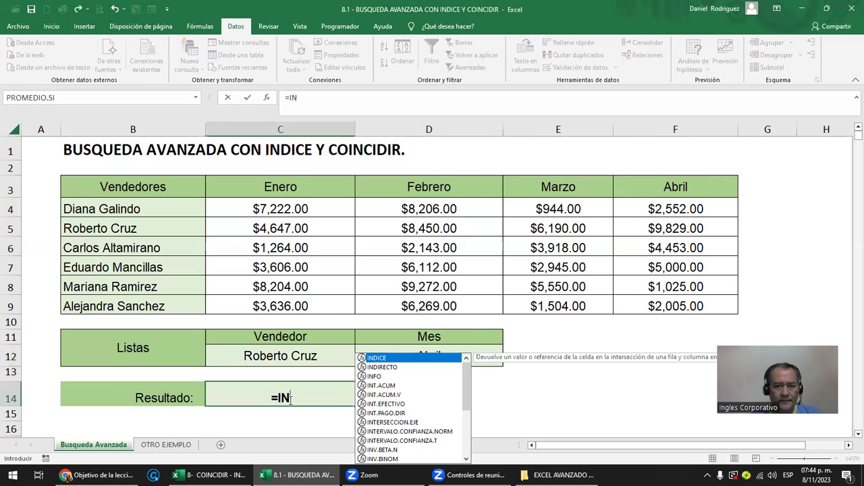
pyautogui.press('Tab')
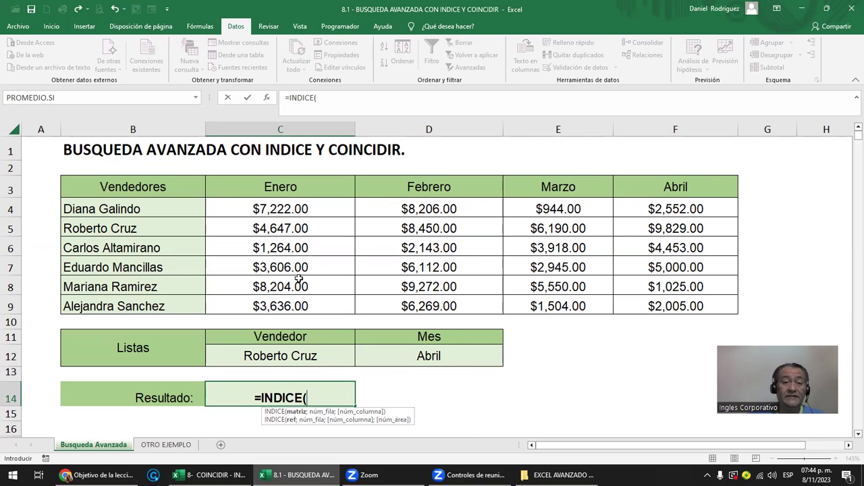
pyautogui.moveTo(264, 210); pyautogui.dragTo(656, 306)
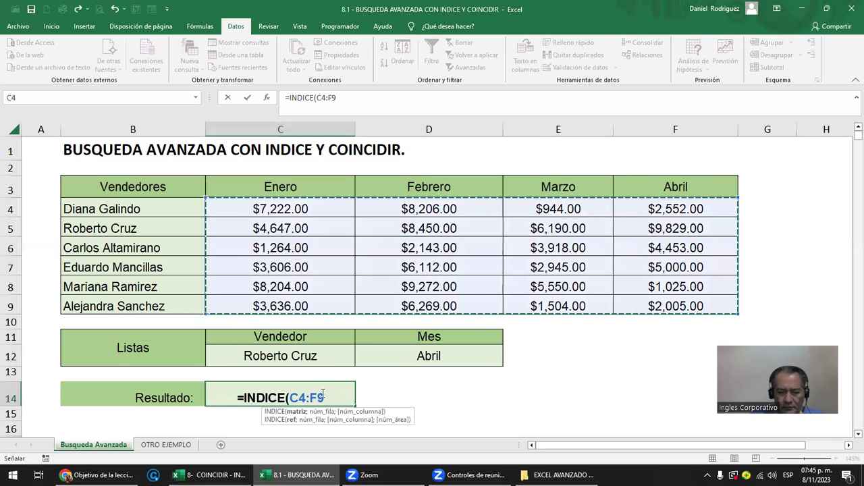
pyautogui.write(';')
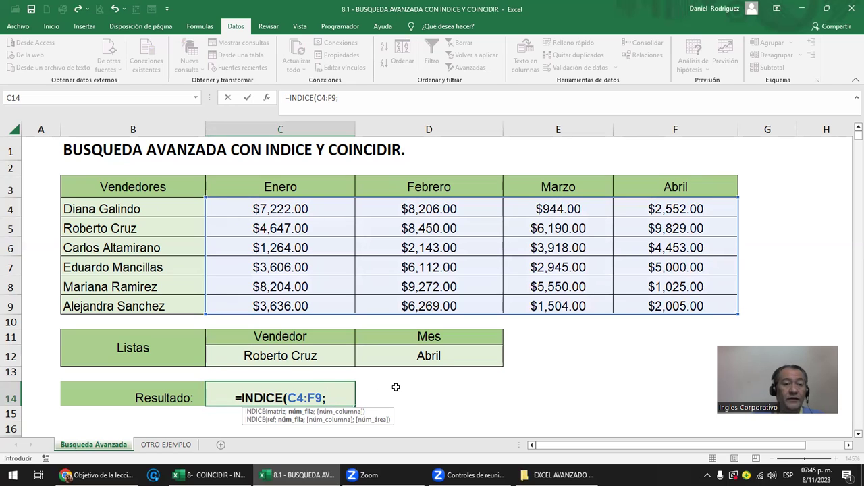
pyautogui.write('COIN')
pyautogui.press('Tab')
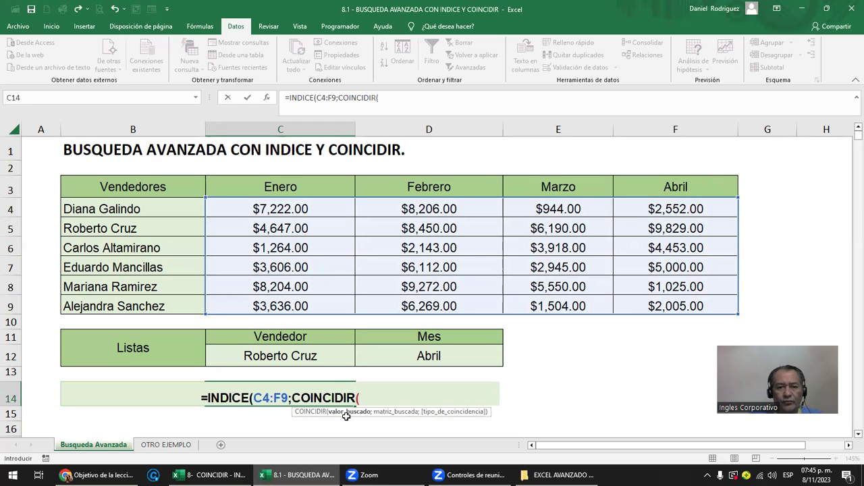
# Step: Complete the row lookup as COINCIDIR(C12;B4:B9;0); and start typing the next COINCIDIR
pyautogui.click(314, 355)
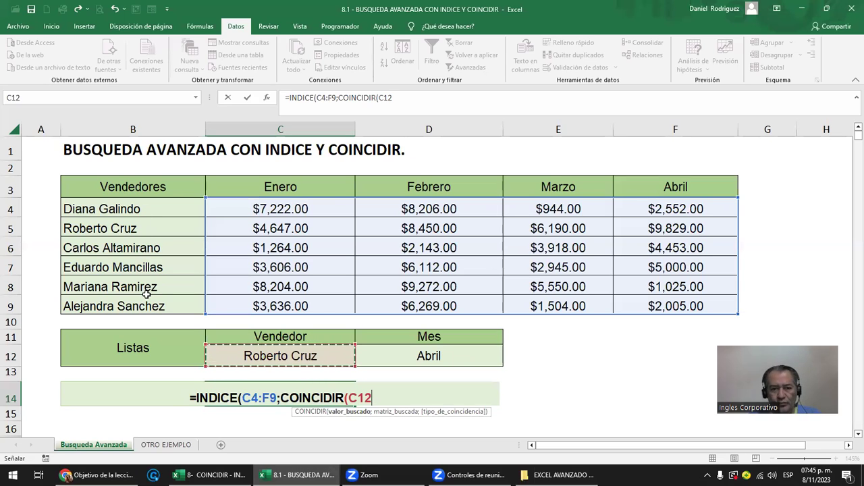
pyautogui.write(';')
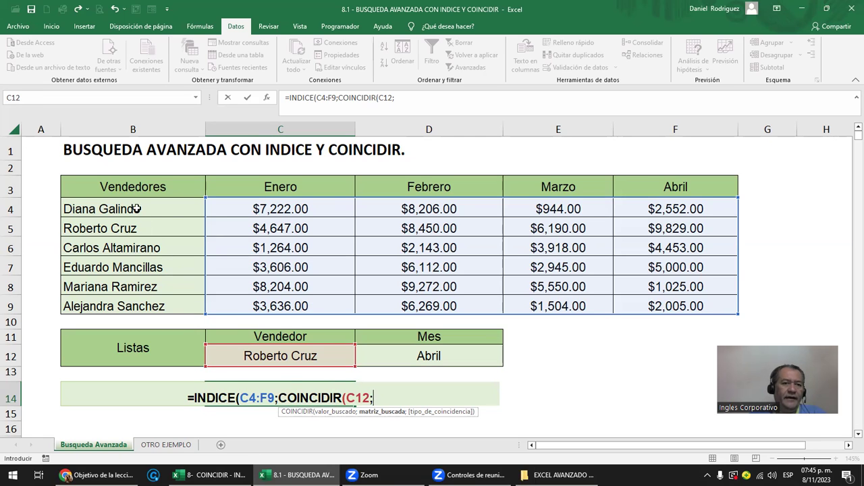
pyautogui.moveTo(137, 208); pyautogui.dragTo(137, 308)
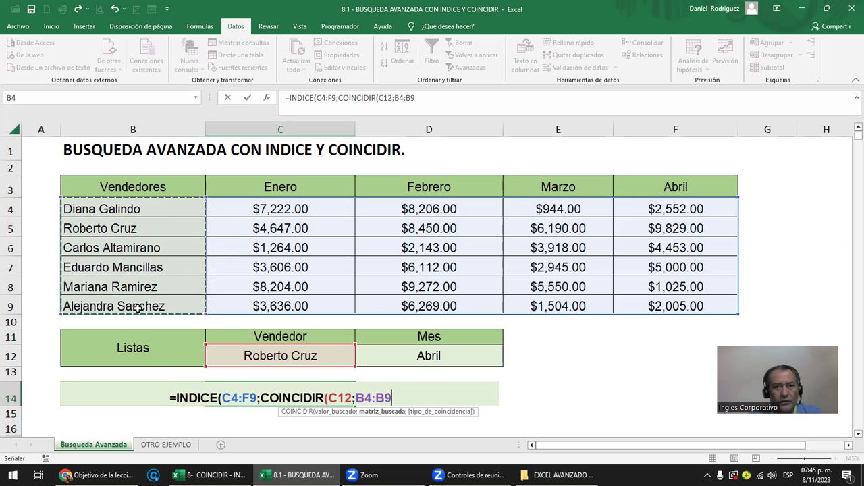
pyautogui.write(';')
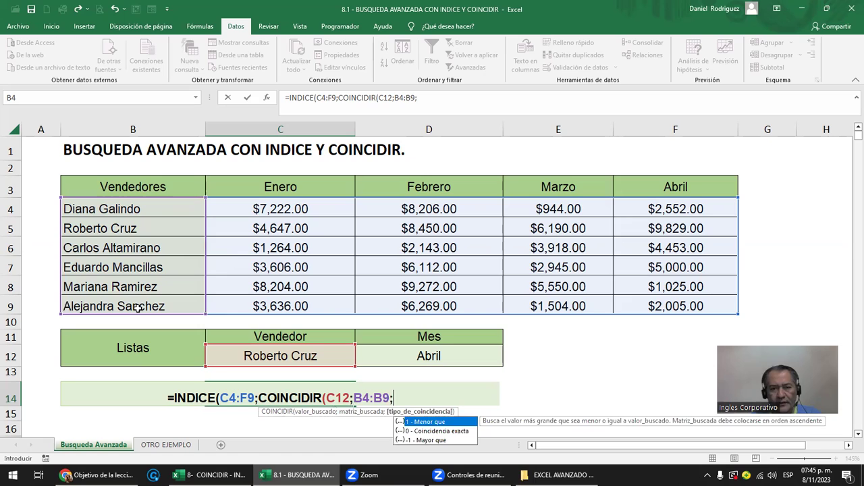
pyautogui.press('Down')
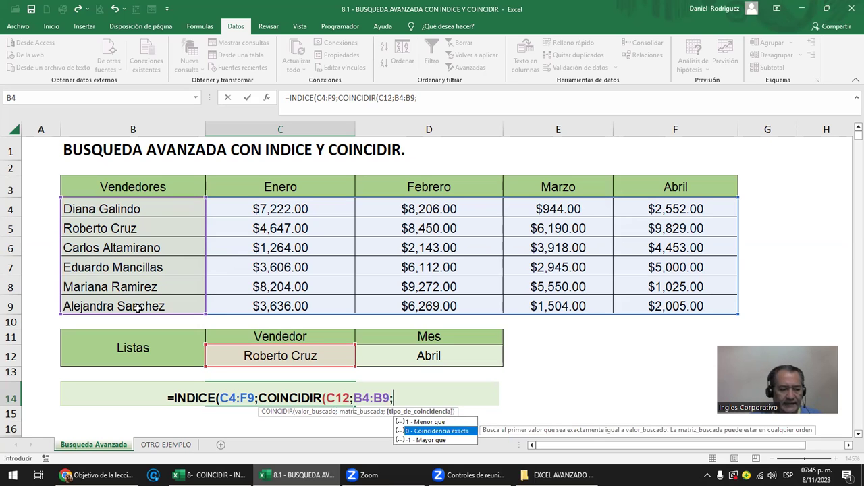
pyautogui.press('Tab')
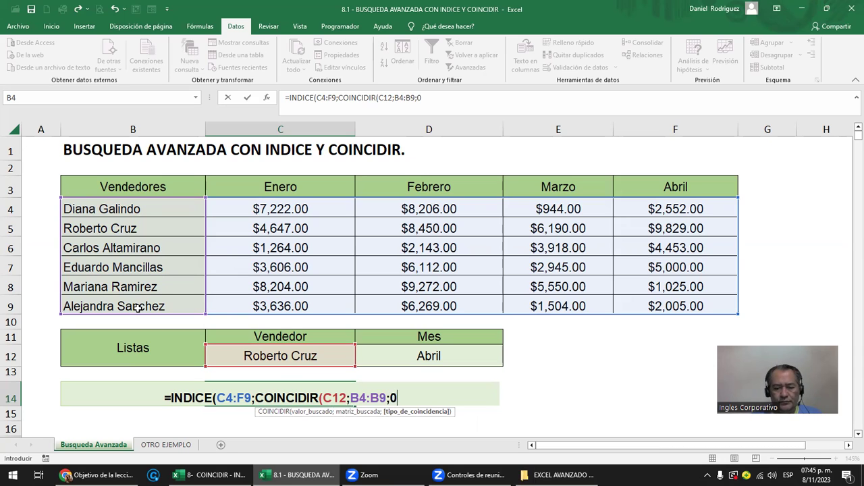
pyautogui.write(')')
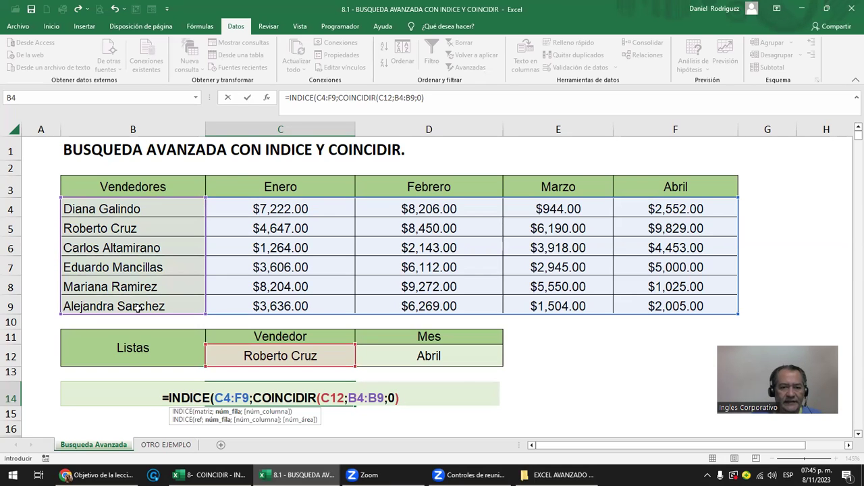
pyautogui.write(';')
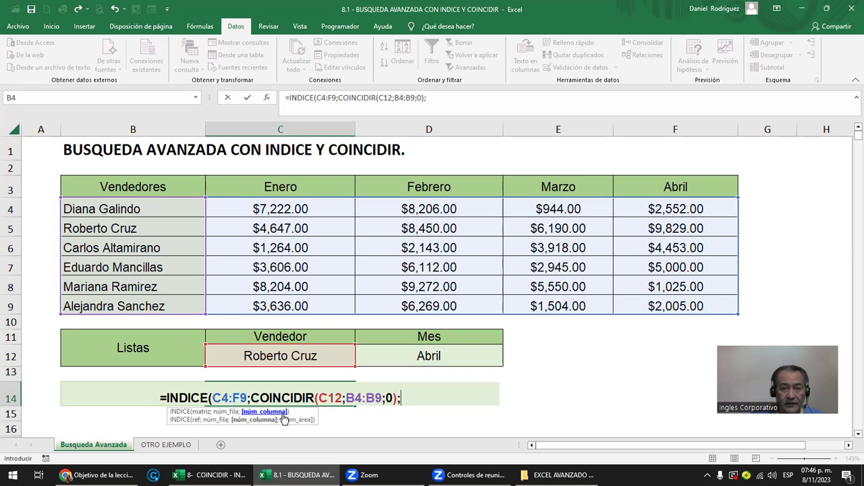
pyautogui.write('COIN')
# Step: Add COINCIDIR(D12;C3:F3;0) as the column argument and commit the formula, returning $9,829.00
pyautogui.press('Tab')
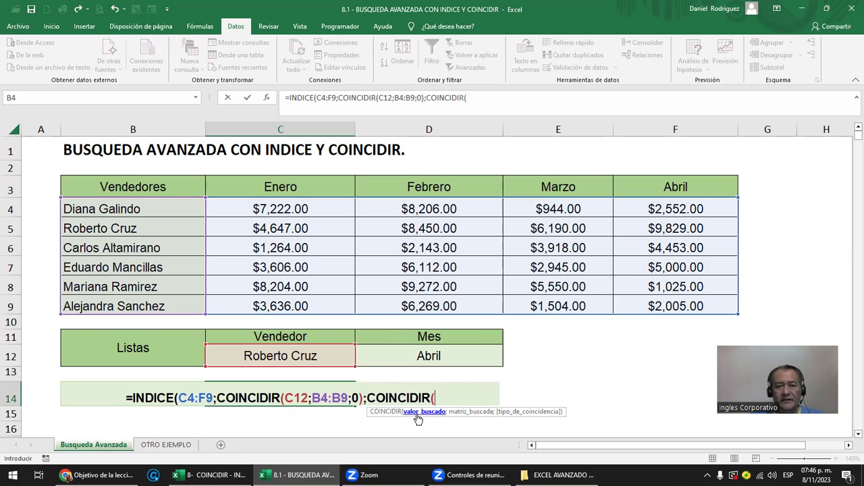
pyautogui.click(435, 354)
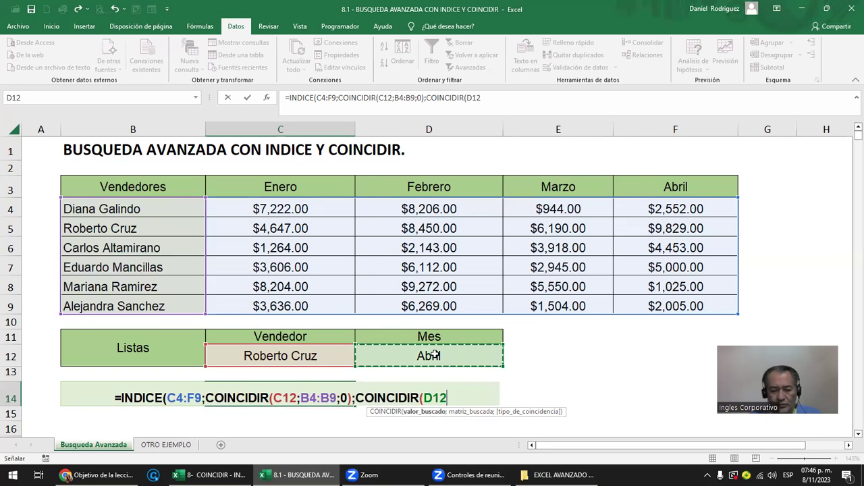
pyautogui.write(';')
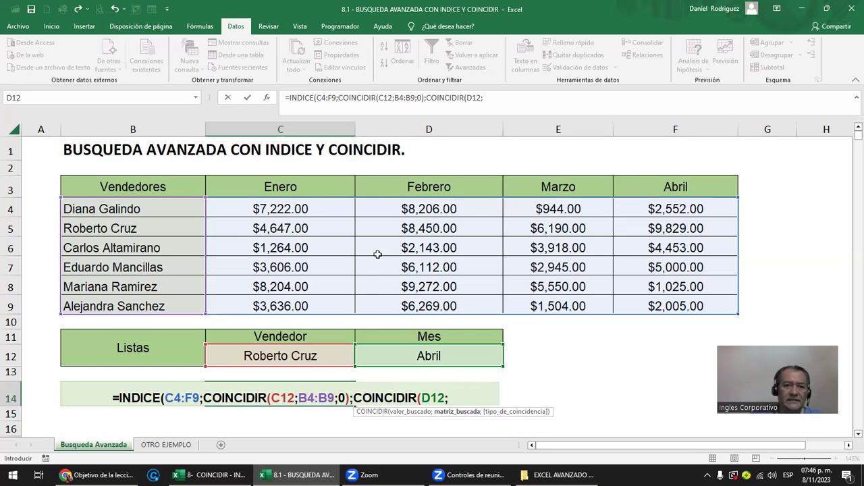
pyautogui.click(323, 183)
pyautogui.moveTo(323, 183); pyautogui.dragTo(709, 180)
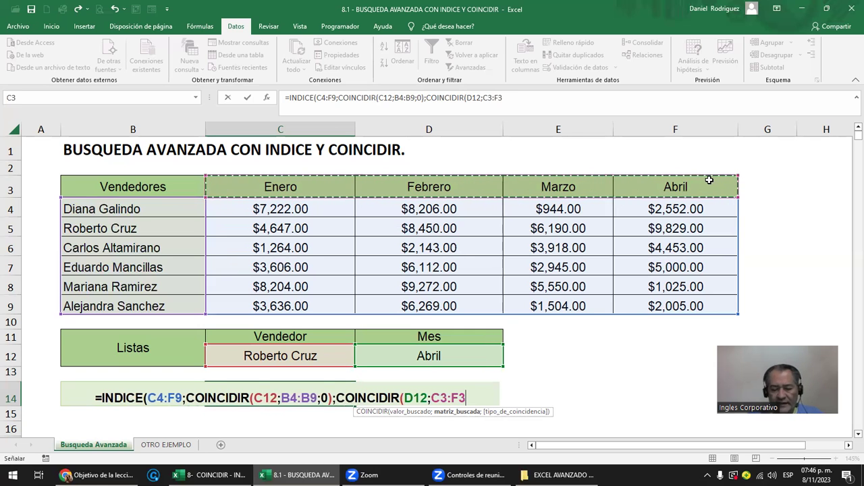
pyautogui.write(';')
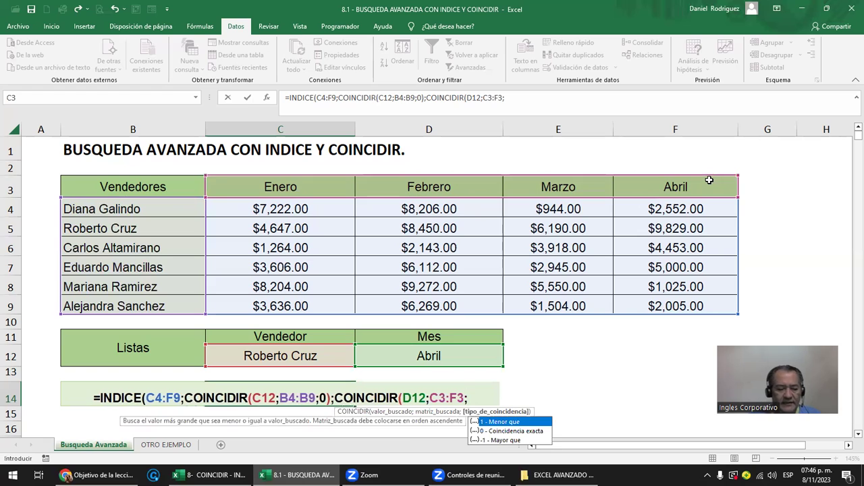
pyautogui.press('Down')
pyautogui.press('Tab')
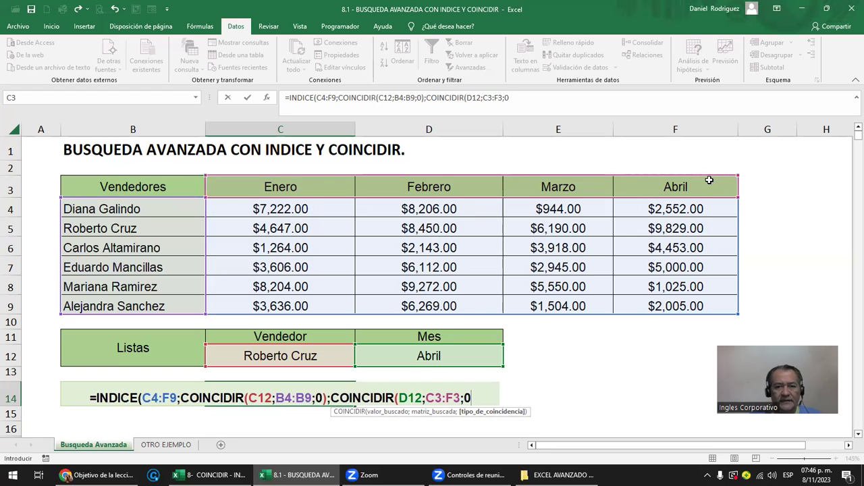
pyautogui.write(')')
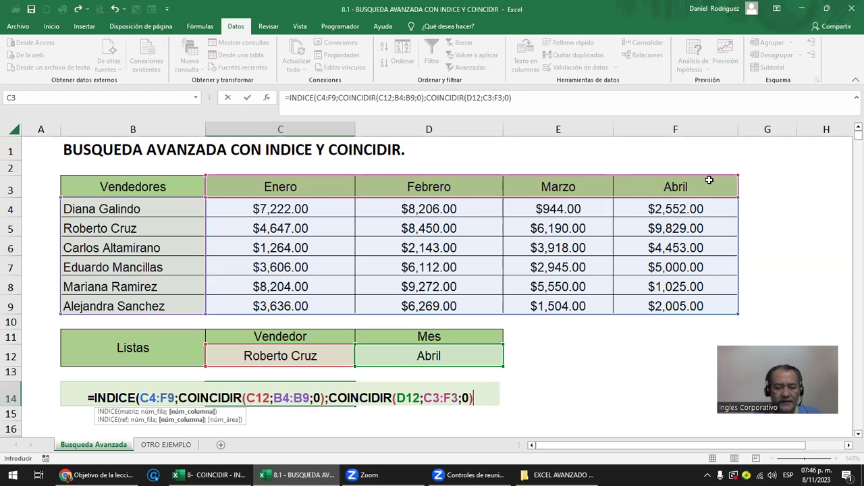
pyautogui.write(')')
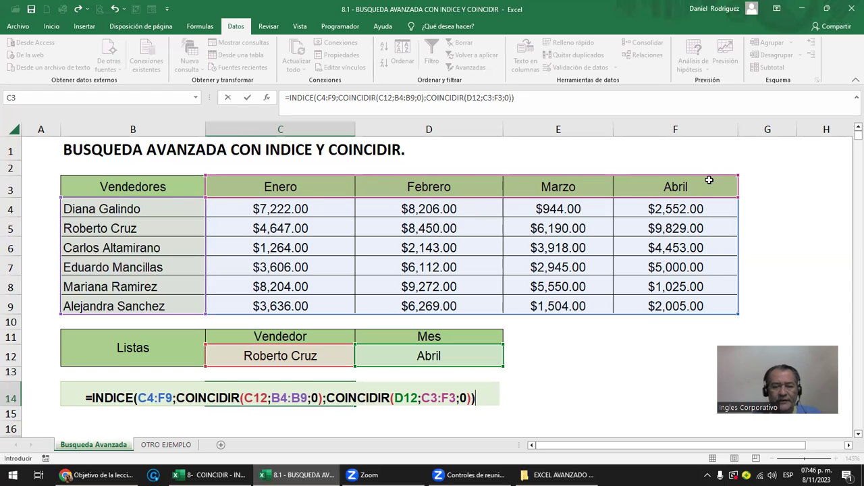
pyautogui.press('Return')
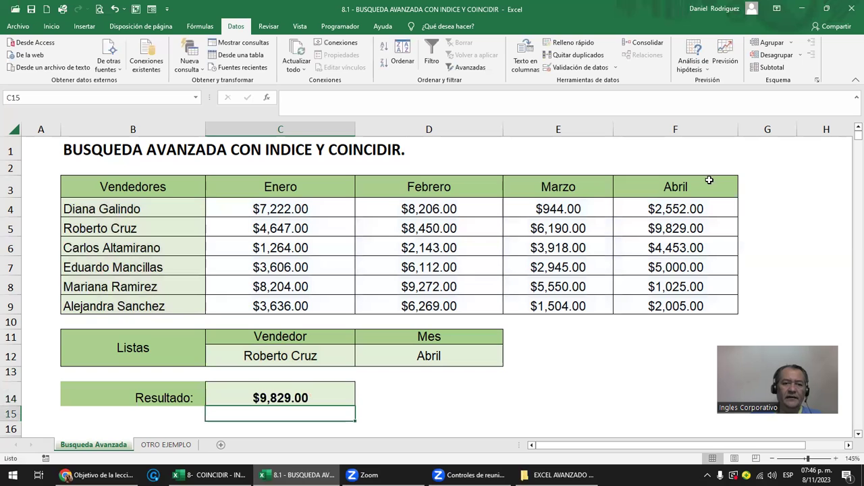
pyautogui.press('Up')
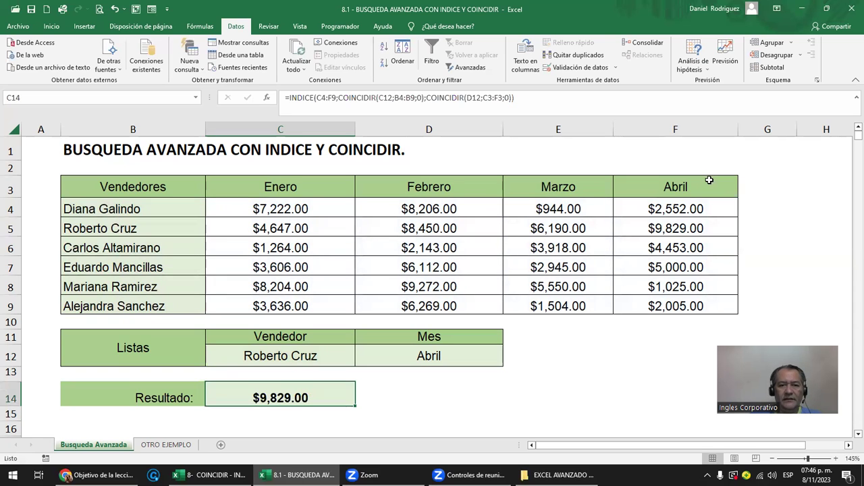
pyautogui.click(678, 226)
pyautogui.click(445, 352)
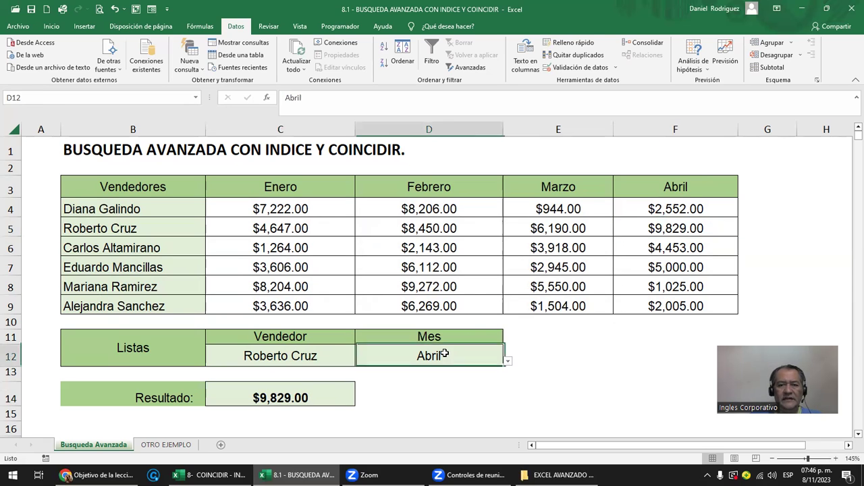
pyautogui.click(508, 362)
pyautogui.click(361, 382)
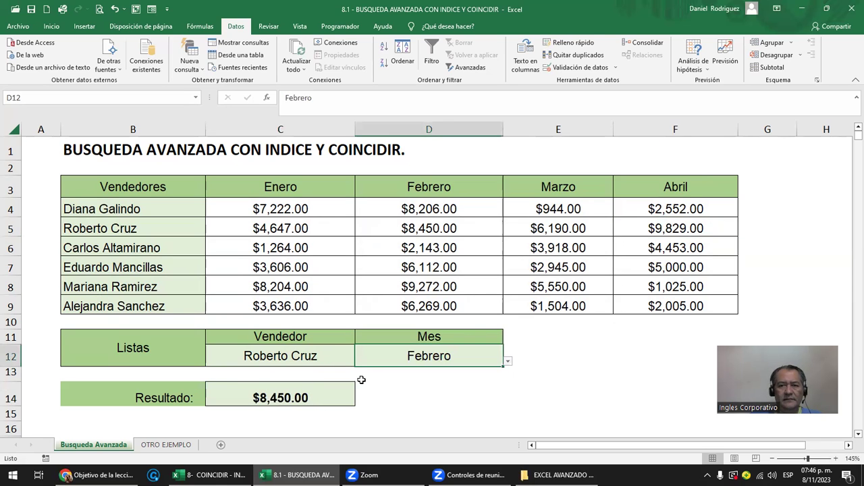
pyautogui.click(424, 230)
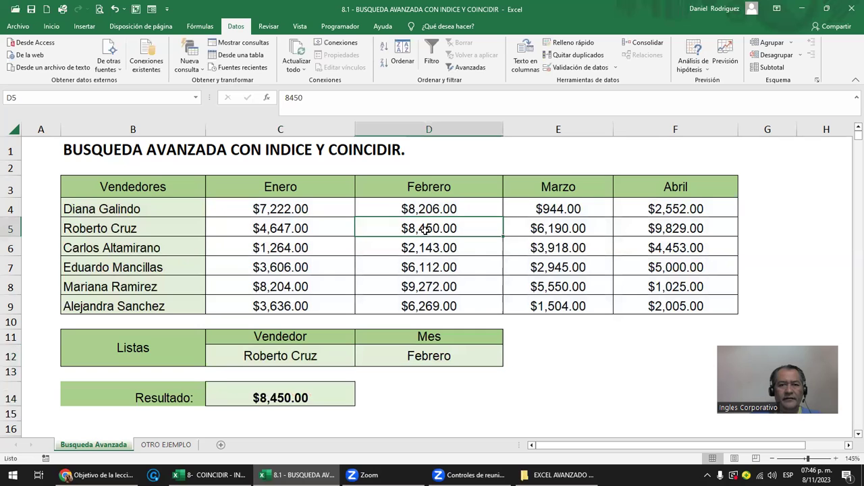
pyautogui.click(334, 354)
pyautogui.click(360, 364)
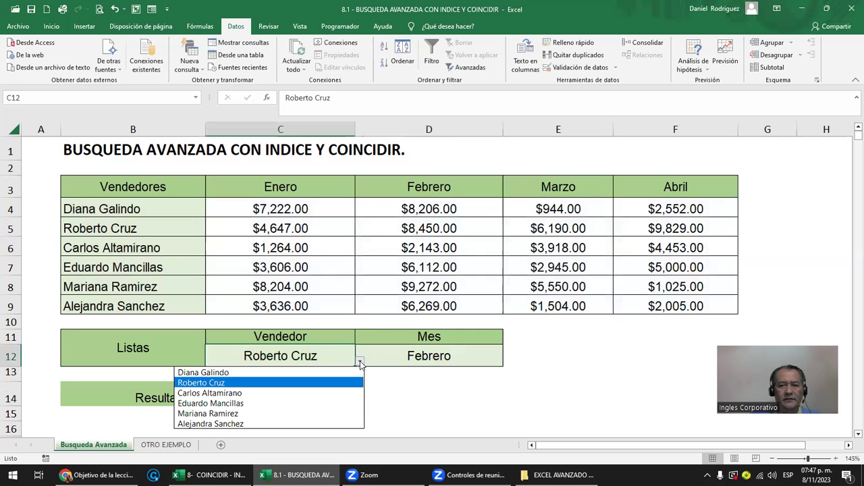
pyautogui.click(241, 393)
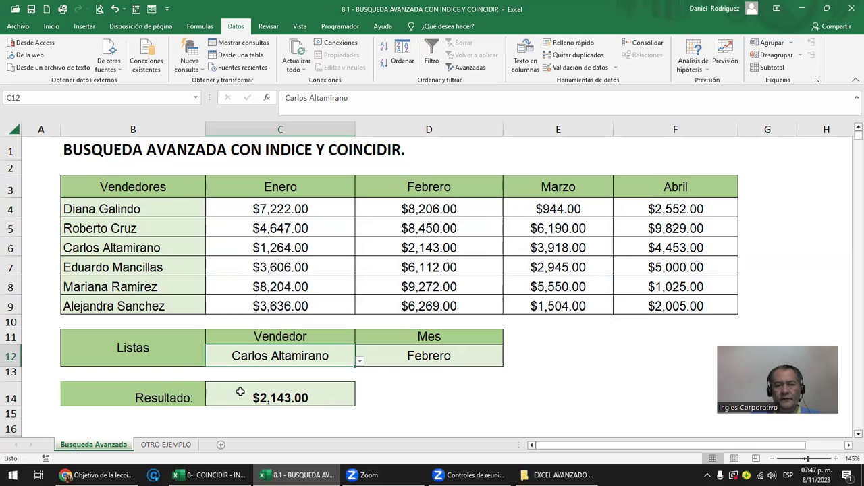
pyautogui.click(280, 380)
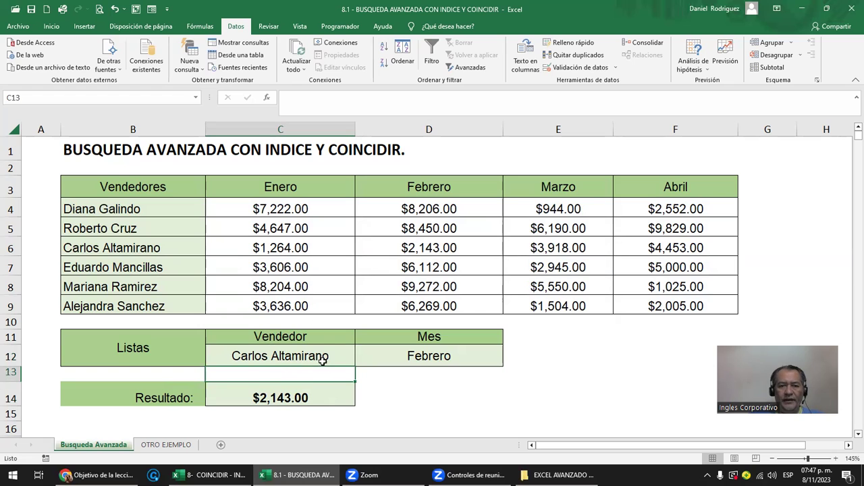
pyautogui.moveTo(144, 209); pyautogui.dragTo(149, 305)
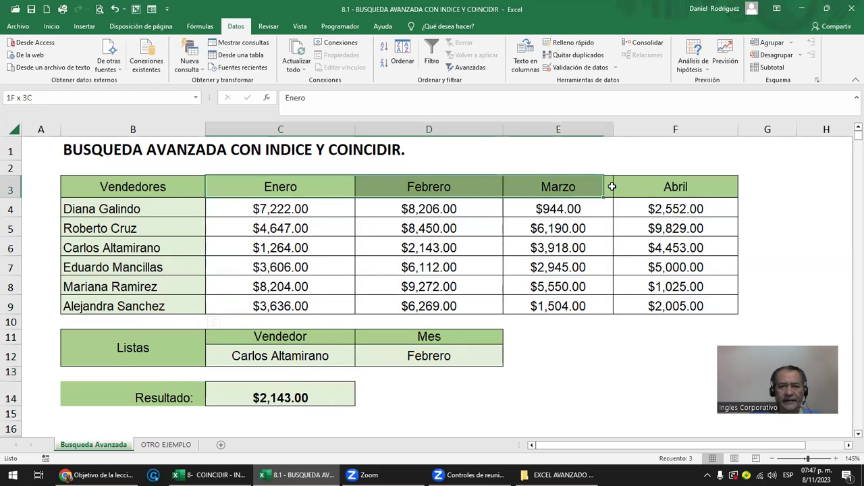
pyautogui.moveTo(271, 188); pyautogui.dragTo(675, 189)
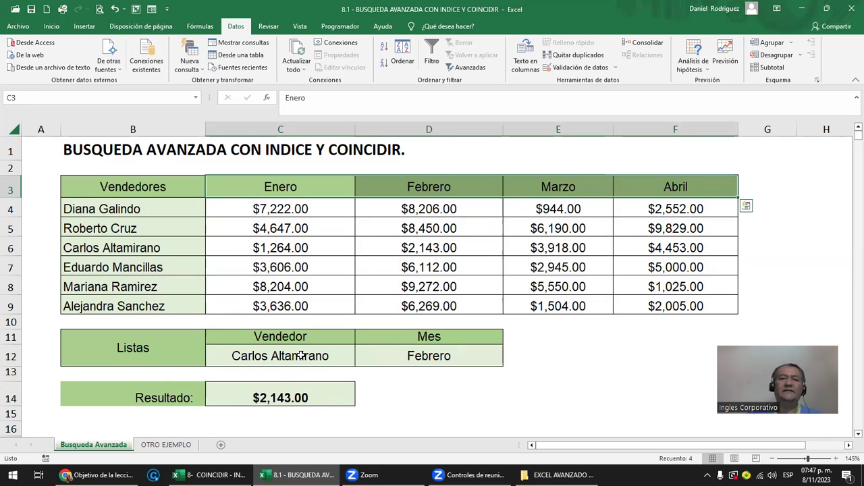
pyautogui.doubleClick(298, 393)
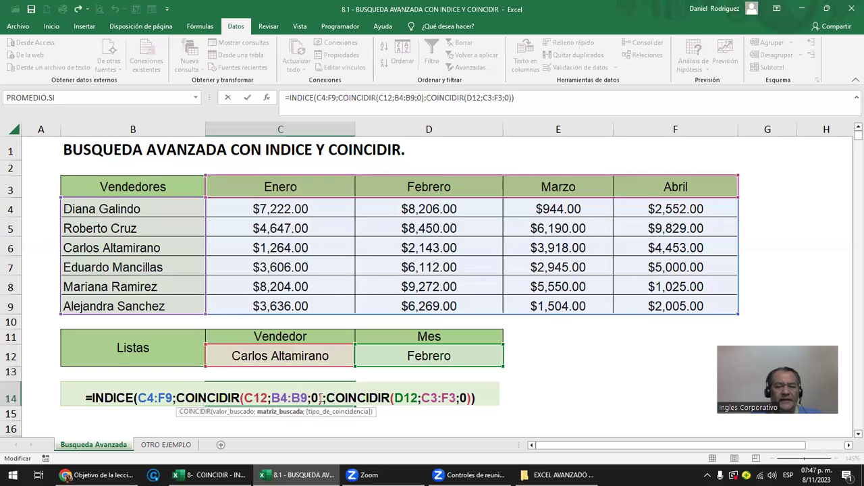
pyautogui.click(566, 358)
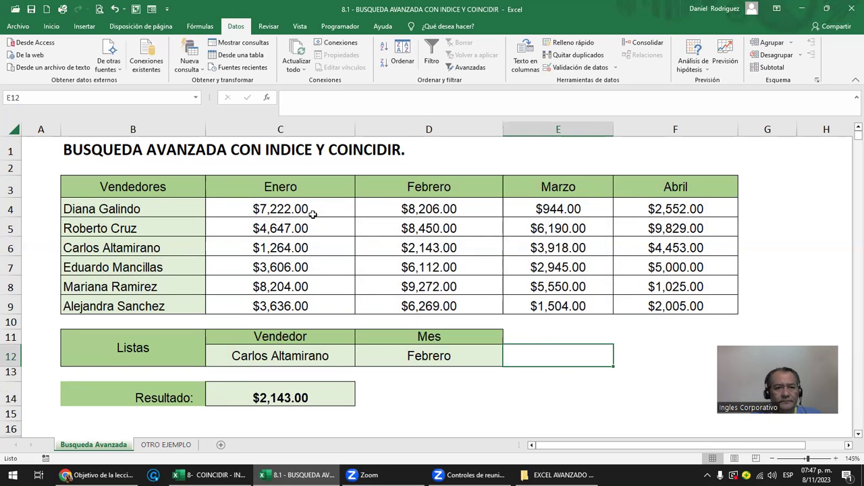
pyautogui.moveTo(144, 190); pyautogui.dragTo(143, 295)
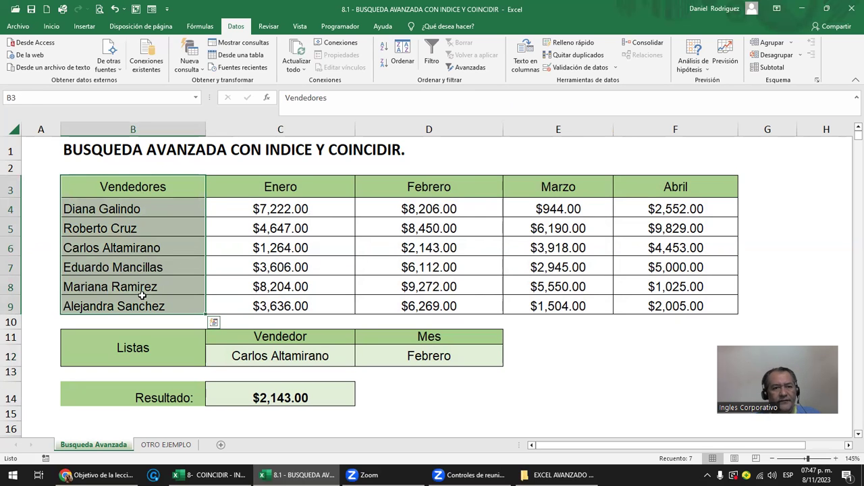
# Step: Copy the Vendedores and Enero columns and paste them at L3
pyautogui.hotkey('shift', 'Right')
pyautogui.hotkey('ctrl', 'c')
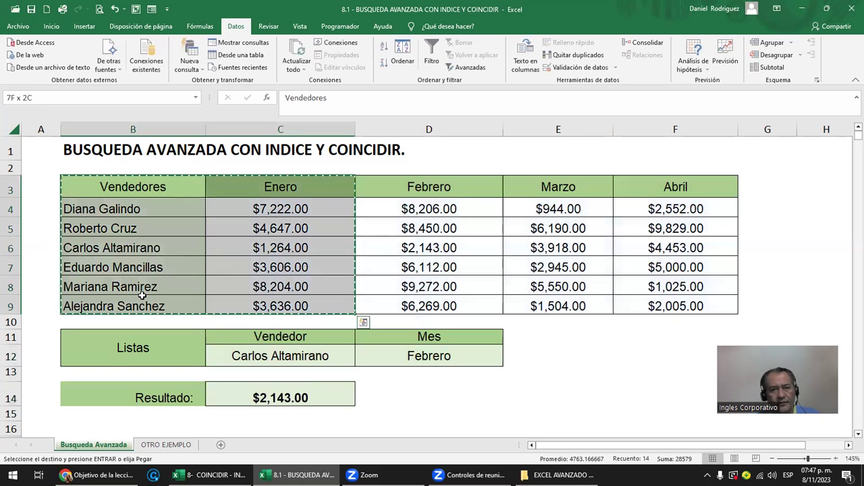
pyautogui.press('Right')
pyautogui.press('Right')
pyautogui.press('Right')
pyautogui.press('Right')
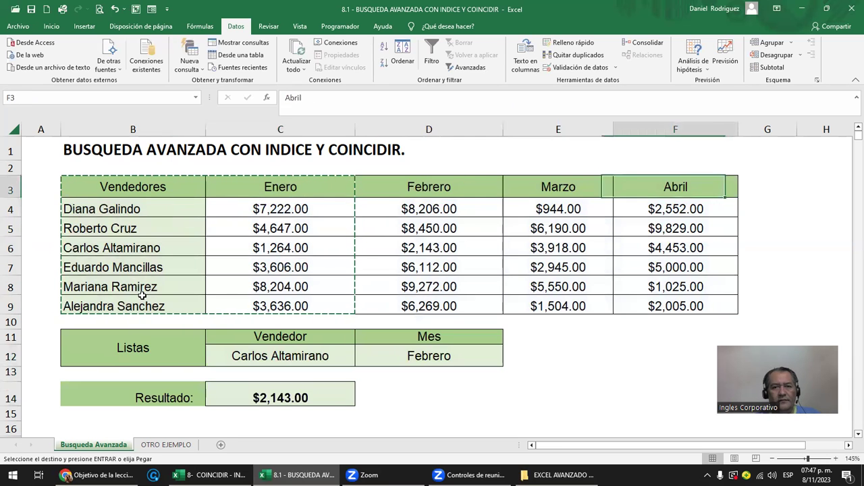
pyautogui.press('Right')
pyautogui.press('Right')
pyautogui.press('Right')
pyautogui.press('Right')
pyautogui.press('Right')
pyautogui.press('Right')
pyautogui.press('Right')
pyautogui.press('Right')
pyautogui.press('Right')
pyautogui.press('Right')
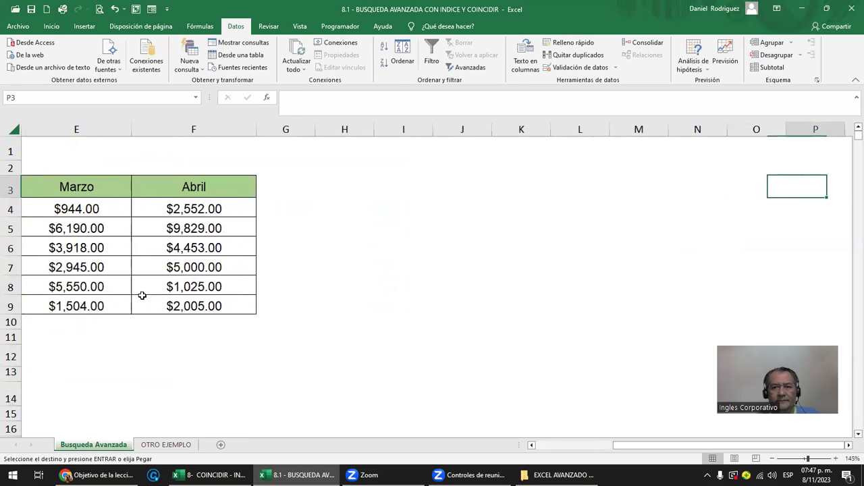
pyautogui.press('Left')
pyautogui.press('Left')
pyautogui.press('Left')
pyautogui.press('Left')
pyautogui.hotkey('ctrl', 'v')
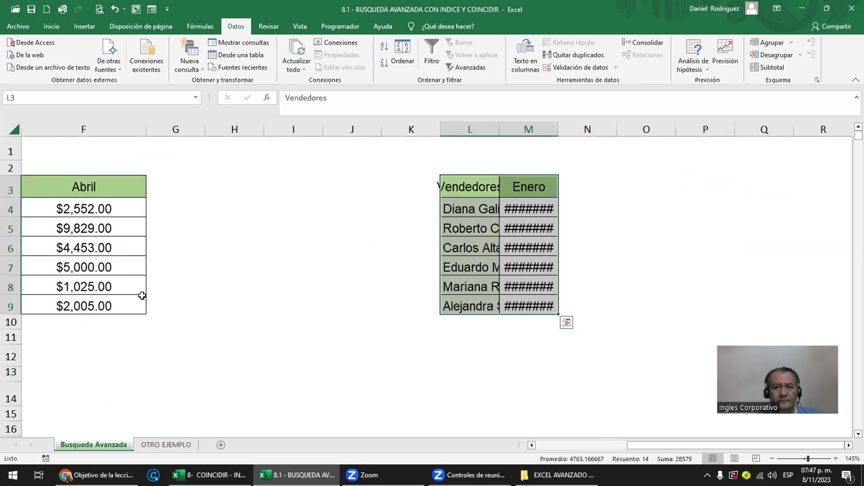
# Step: AutoFit columns L and M, then widen column M slightly so the amounts show
pyautogui.doubleClick(500, 129)
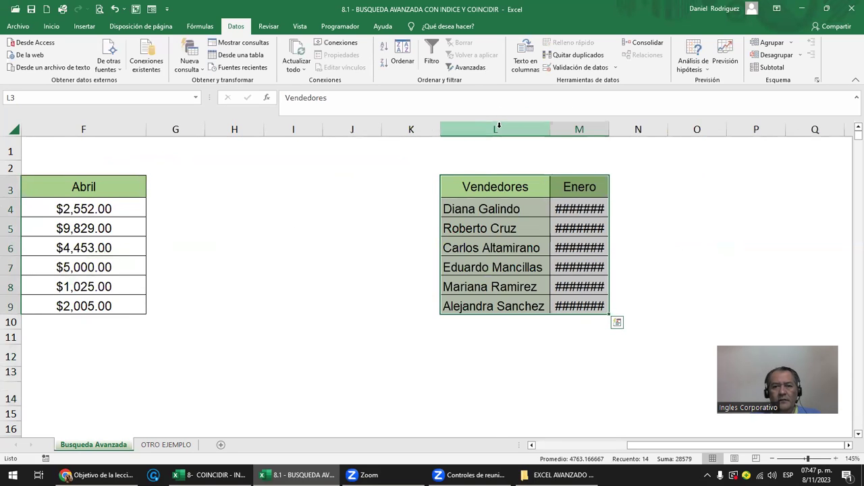
pyautogui.doubleClick(610, 129)
pyautogui.moveTo(613, 128); pyautogui.dragTo(636, 128)
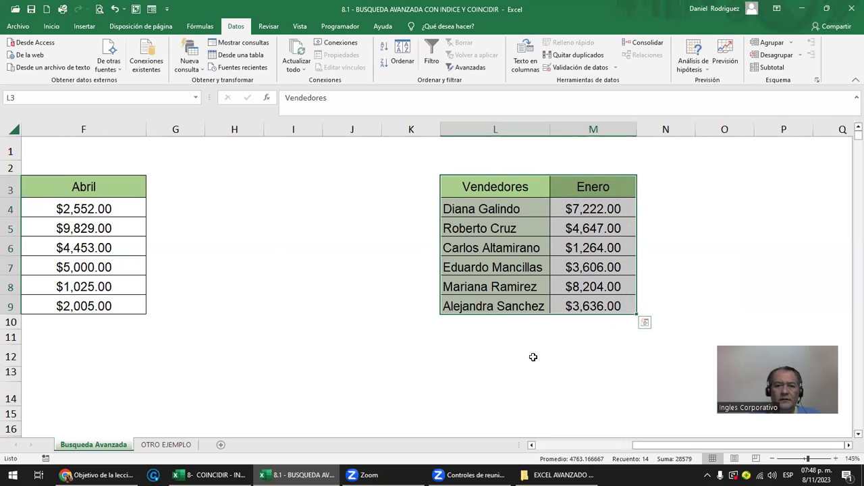
pyautogui.click(532, 357)
# Step: Rename the Enero header in M3 to VENTAS
pyautogui.press('Down')
pyautogui.press('Up')
pyautogui.press('Up')
pyautogui.press('Up')
pyautogui.press('Up')
pyautogui.press('Up')
pyautogui.press('Up')
pyautogui.press('Up')
pyautogui.press('Up')
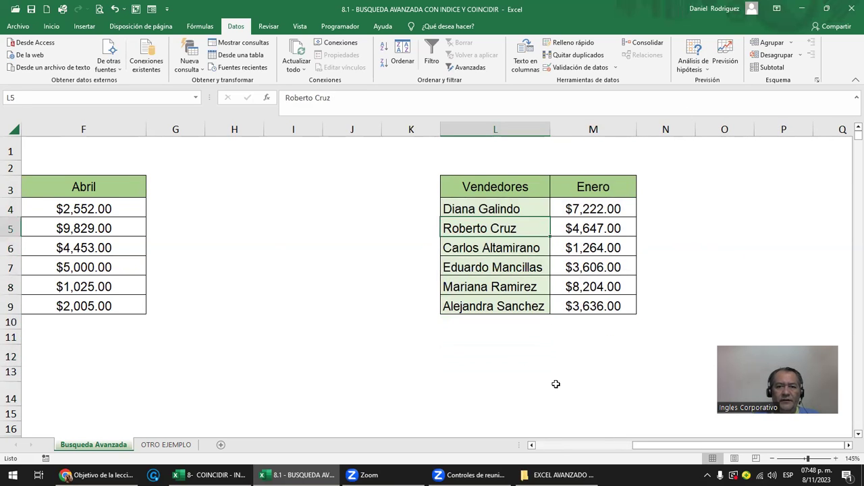
pyautogui.press('Up')
pyautogui.press('Up')
pyautogui.press('Right')
pyautogui.write('VENTAS')
pyautogui.press('Return')
pyautogui.press('Left')
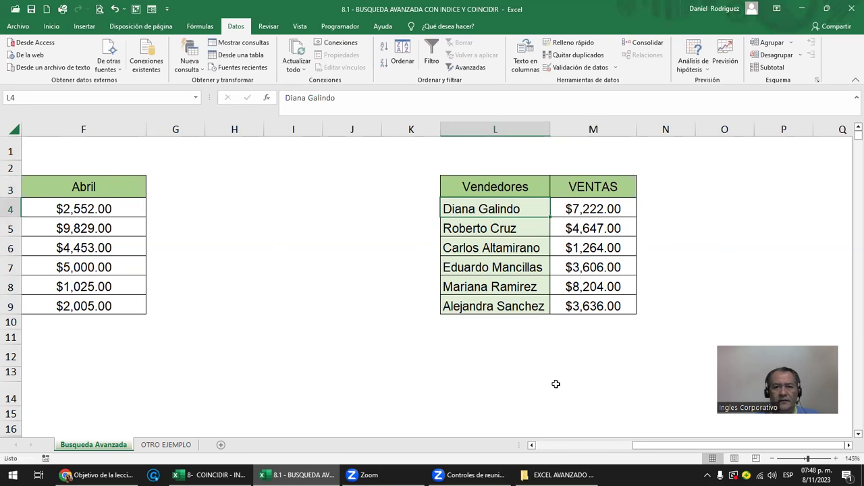
# Step: Enter NOMBRE in cell L12
pyautogui.click(480, 375)
pyautogui.press('Up')
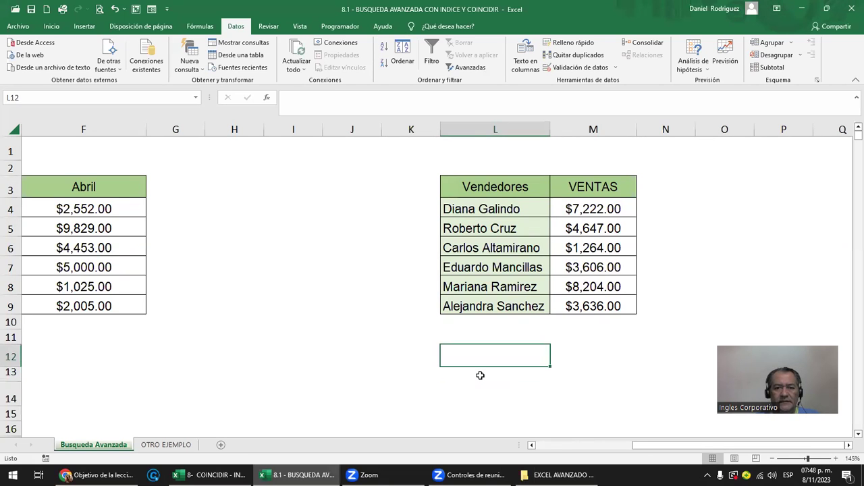
pyautogui.write('VE')
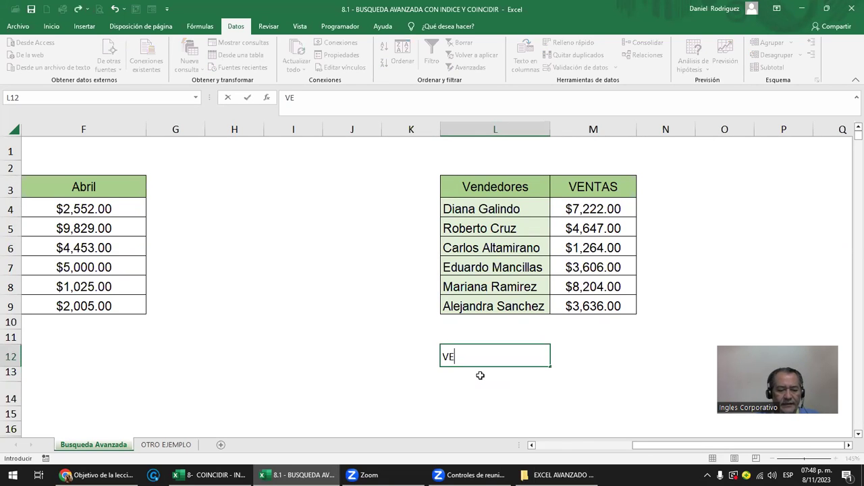
pyautogui.press('BackSpace')
pyautogui.press('BackSpace')
pyautogui.press('Escape')
pyautogui.write('NOMN')
pyautogui.press('BackSpace')
pyautogui.write('MBRE')
pyautogui.press('Return')
# Step: Copy the Vendedor header from C11 into L11 and clear L12
pyautogui.press('Up')
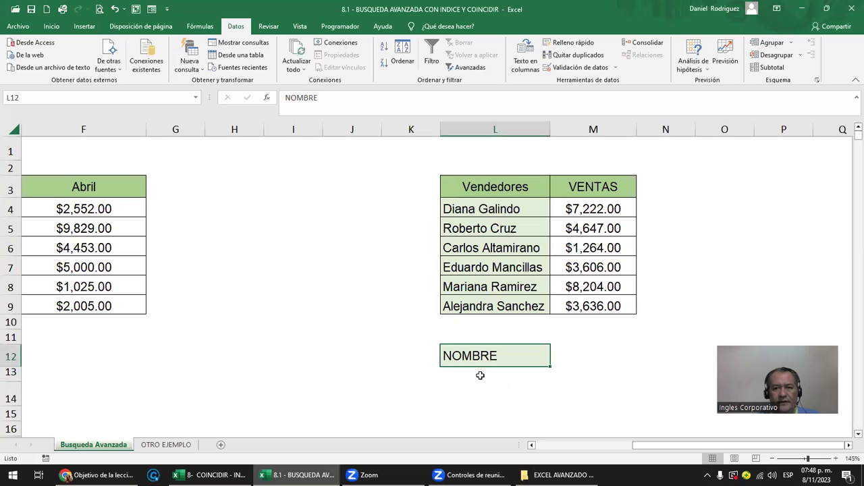
pyautogui.press('Left')
pyautogui.press('Left')
pyautogui.press('Left')
pyautogui.press('Left')
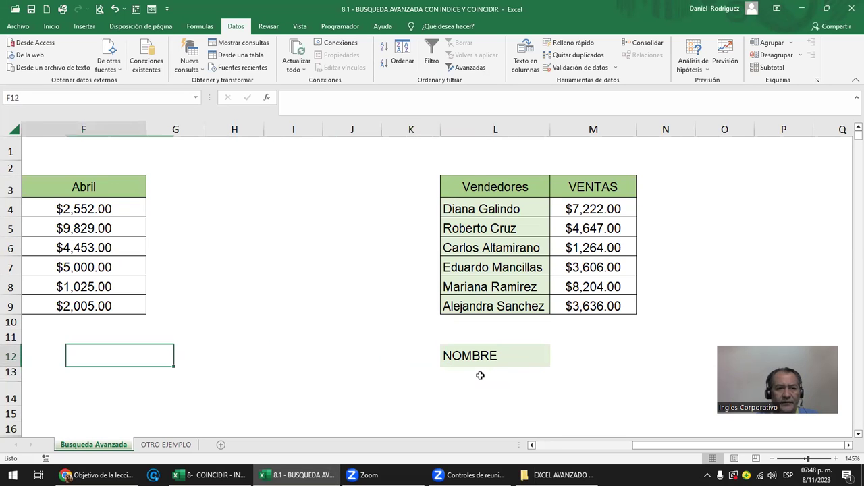
pyautogui.press('Left')
pyautogui.press('Left')
pyautogui.press('Up')
pyautogui.press('Left')
pyautogui.hotkey('ctrl', 'c')
pyautogui.press('Right')
pyautogui.press('Right')
pyautogui.press('Right')
pyautogui.press('Right')
pyautogui.press('Right')
pyautogui.press('Right')
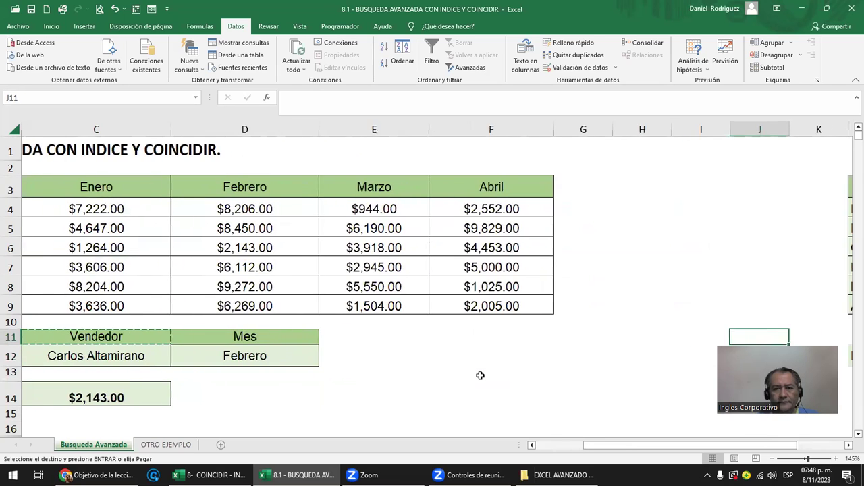
pyautogui.press('Right')
pyautogui.press('Right')
pyautogui.press('Right')
pyautogui.press('Right')
pyautogui.press('Right')
pyautogui.press('Left')
pyautogui.press('Left')
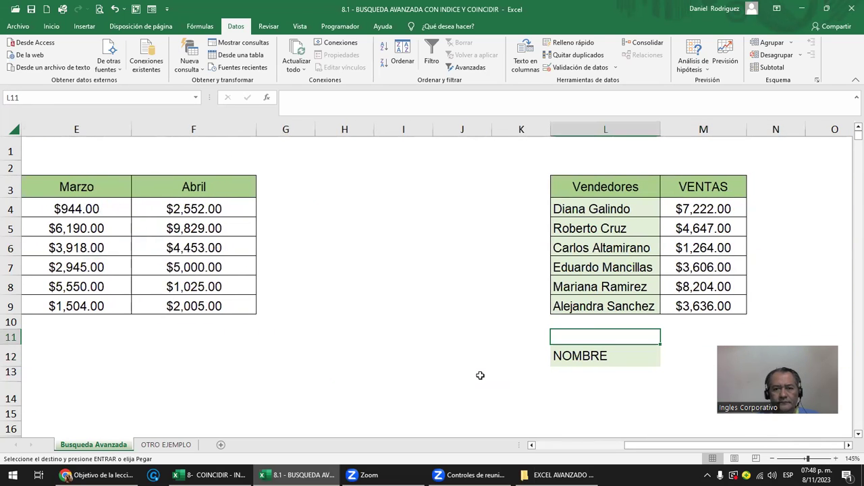
pyautogui.press('Return')
pyautogui.press('Down')
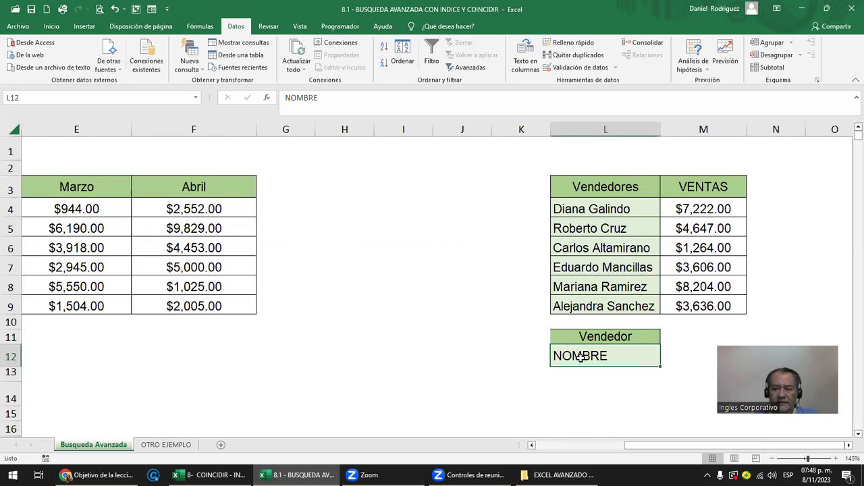
pyautogui.press('Delete')
# Step: Add List data validation to L12 with source $L$4:$L$9
pyautogui.click(599, 69)
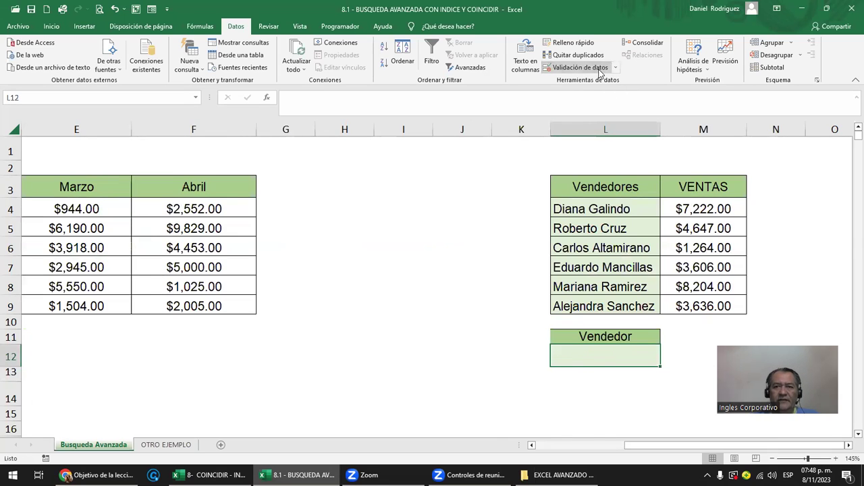
pyautogui.click(560, 349)
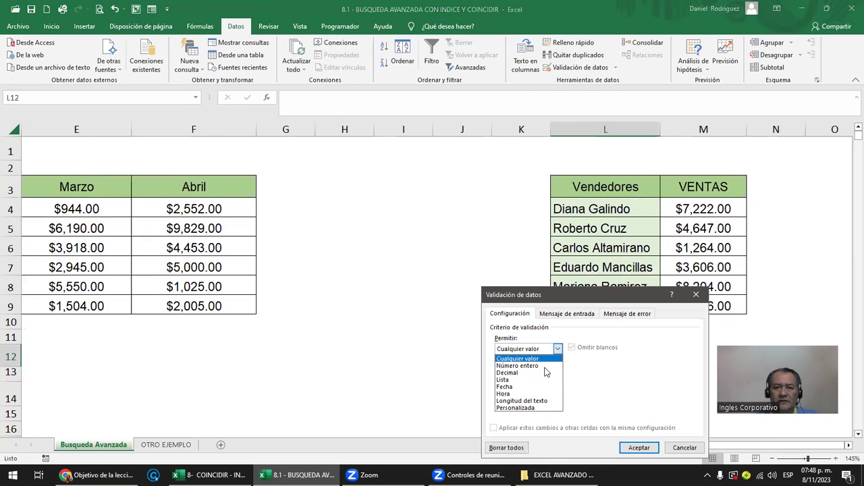
pyautogui.click(517, 388)
pyautogui.click(557, 349)
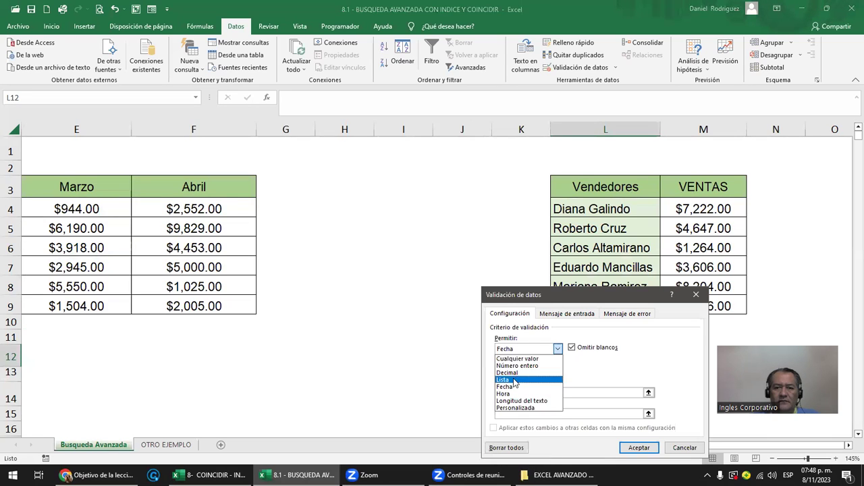
pyautogui.click(516, 380)
pyautogui.moveTo(554, 297); pyautogui.dragTo(364, 245)
pyautogui.click(358, 341)
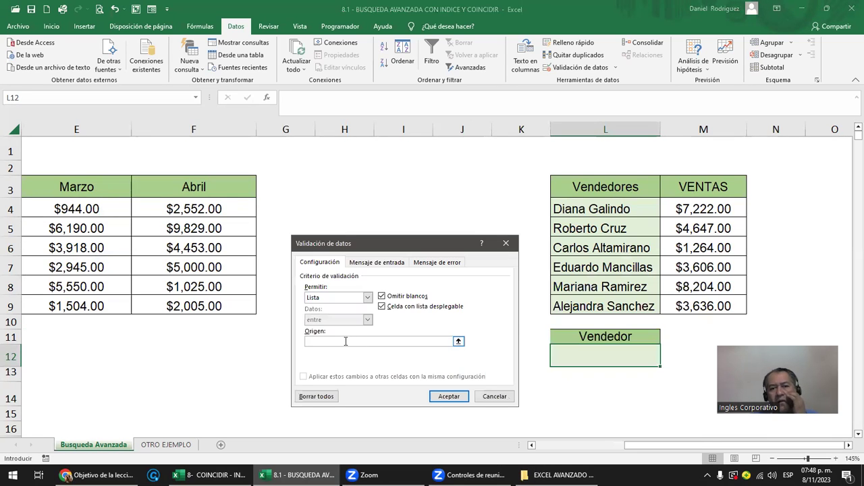
pyautogui.moveTo(589, 211); pyautogui.dragTo(606, 308)
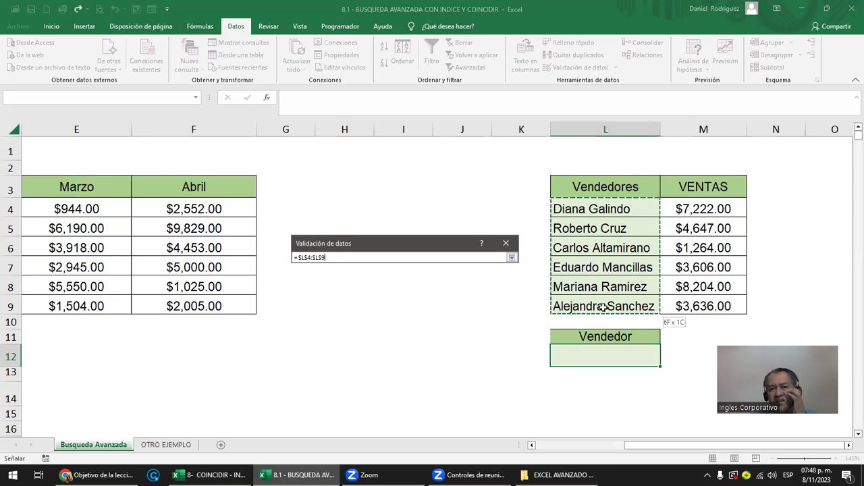
pyautogui.press('Return')
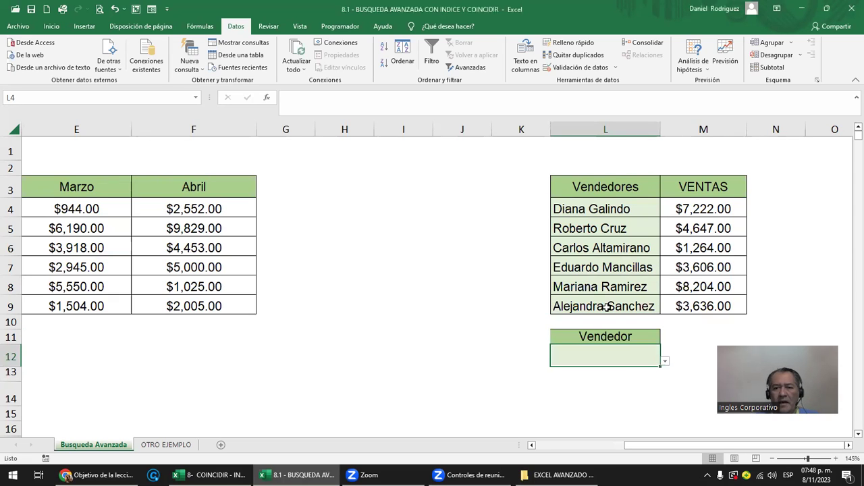
# Step: Test the L12 vendor dropdown without choosing a name
pyautogui.click(665, 362)
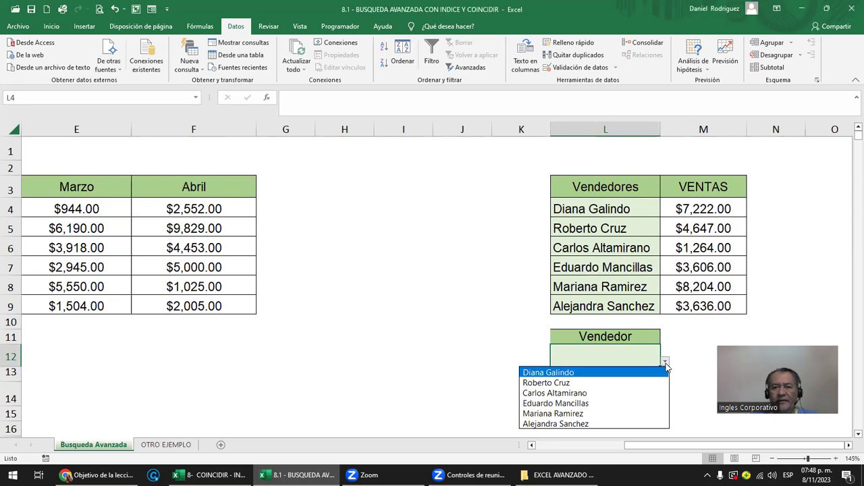
pyautogui.click(665, 364)
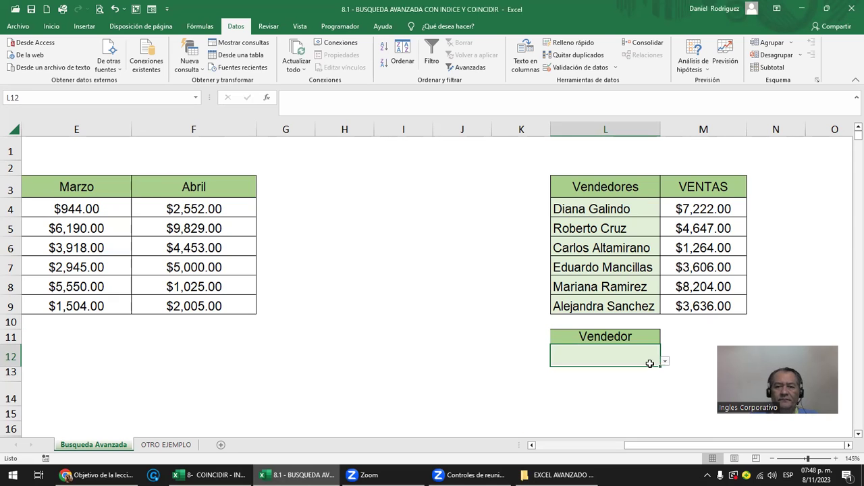
pyautogui.click(614, 387)
pyautogui.press('Right')
pyautogui.press('Right')
pyautogui.press('Right')
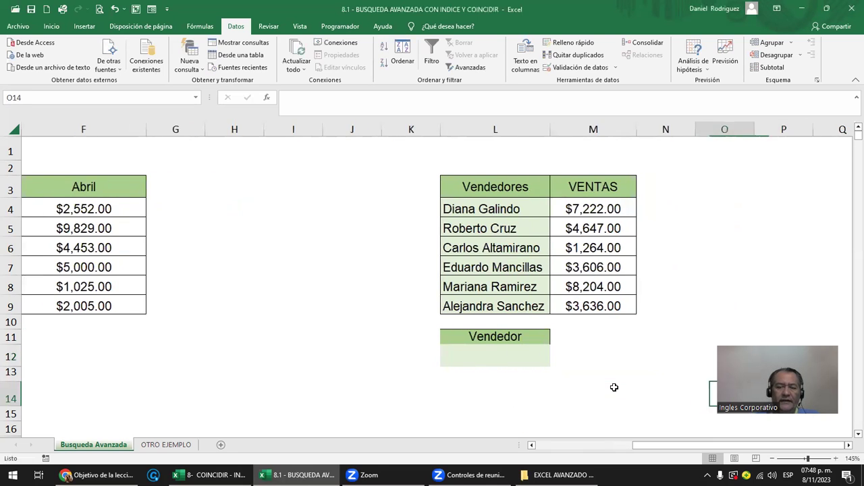
# Step: Cut the Vendedor label and dropdown from L11:L12 and paste them into O3:O4
pyautogui.moveTo(488, 343); pyautogui.dragTo(507, 357)
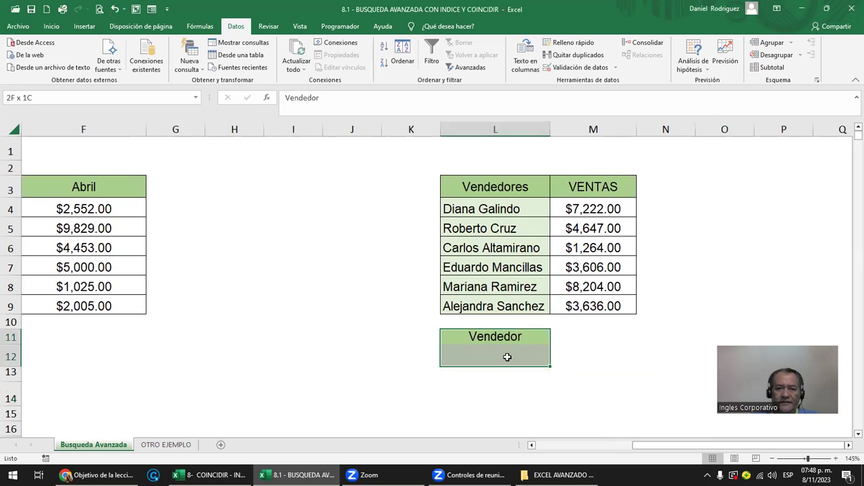
pyautogui.hotkey('ctrl', 'x')
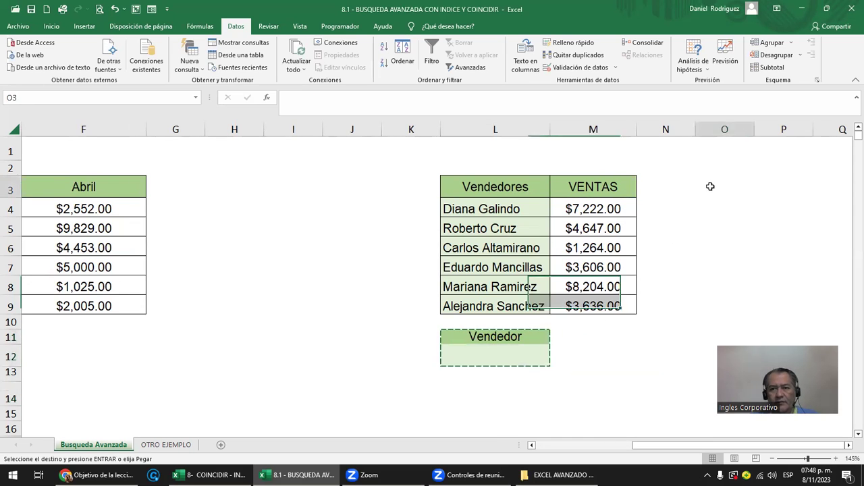
pyautogui.click(722, 190)
pyautogui.hotkey('ctrl', 'v')
pyautogui.hscroll(3, 740, 202)
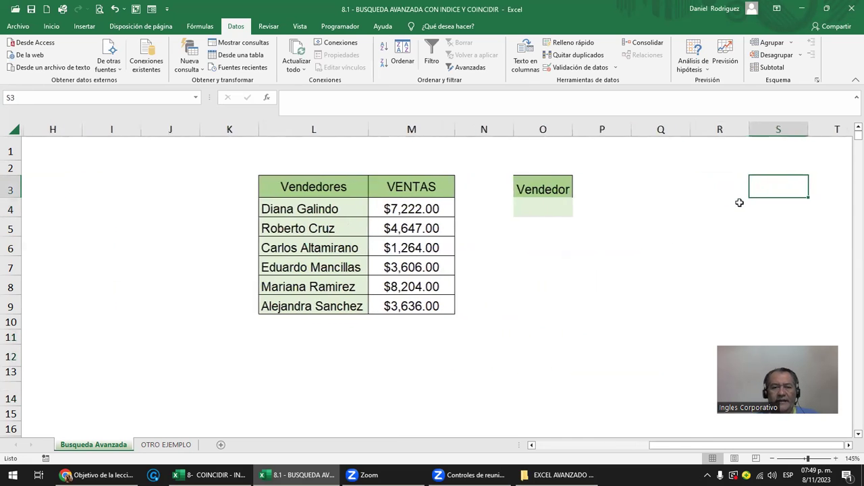
pyautogui.click(306, 297)
pyautogui.moveTo(306, 297); pyautogui.dragTo(396, 376)
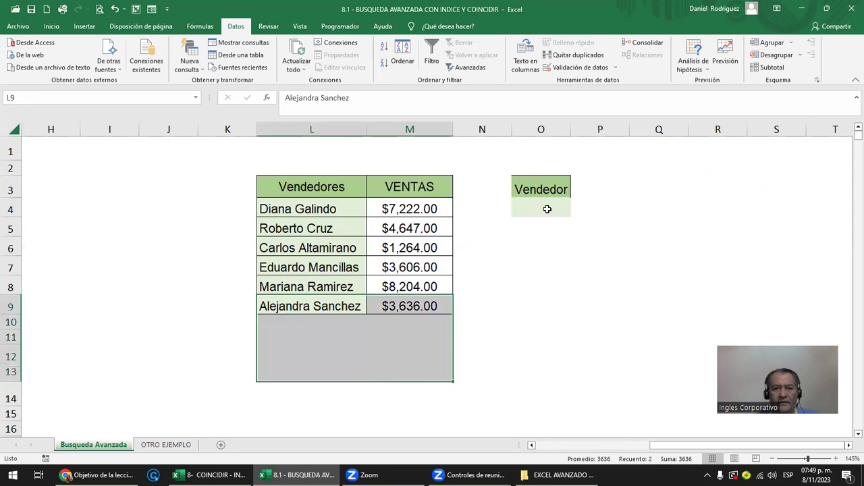
pyautogui.click(550, 189)
pyautogui.moveTo(512, 130); pyautogui.dragTo(483, 130)
pyautogui.moveTo(544, 130); pyautogui.dragTo(660, 132)
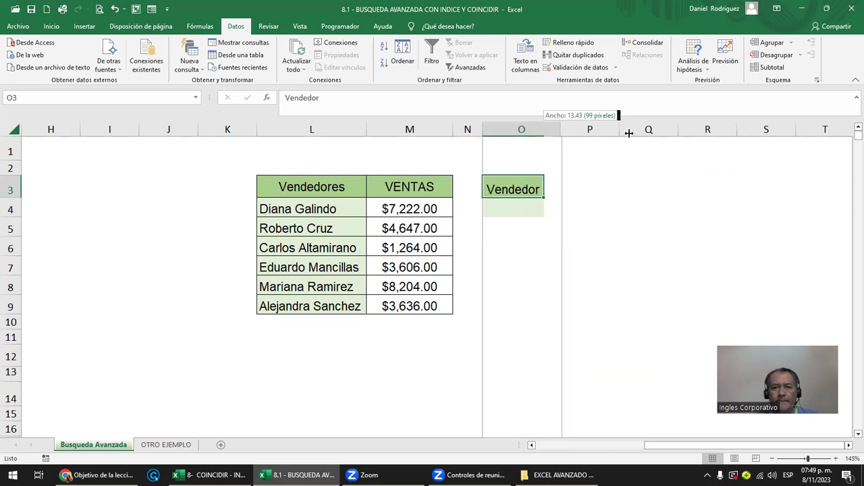
pyautogui.click(583, 204)
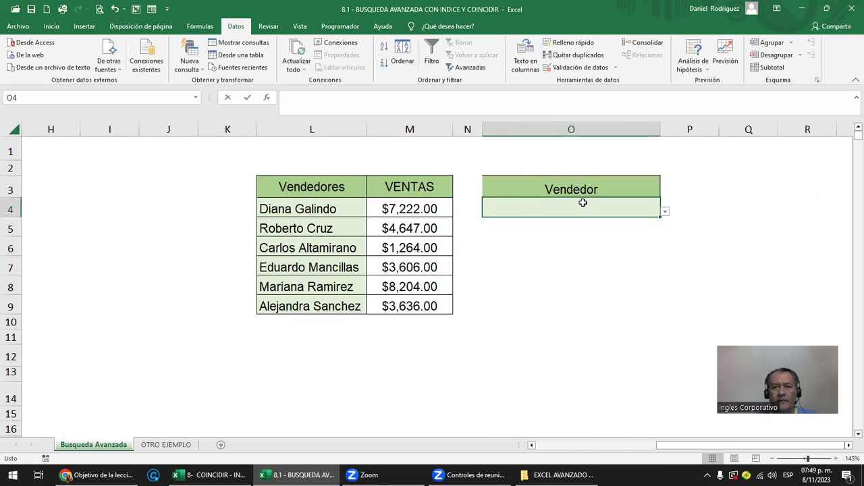
pyautogui.click(665, 211)
pyautogui.click(525, 244)
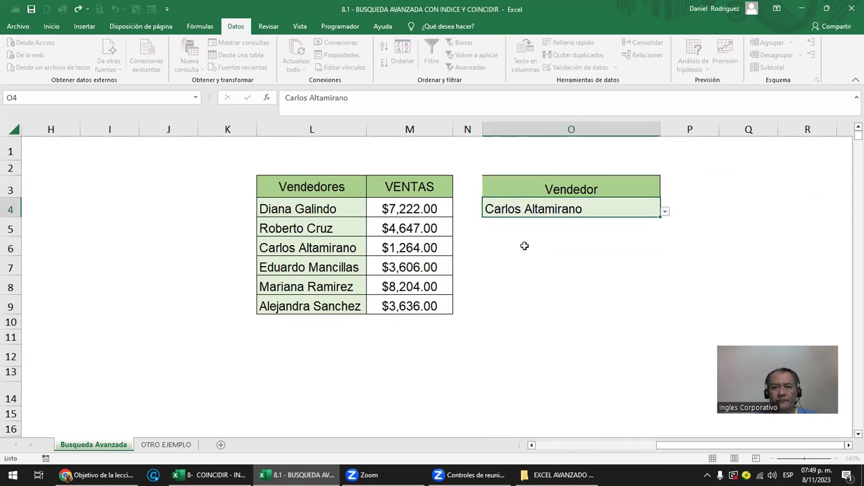
pyautogui.click(525, 246)
pyautogui.click(212, 228)
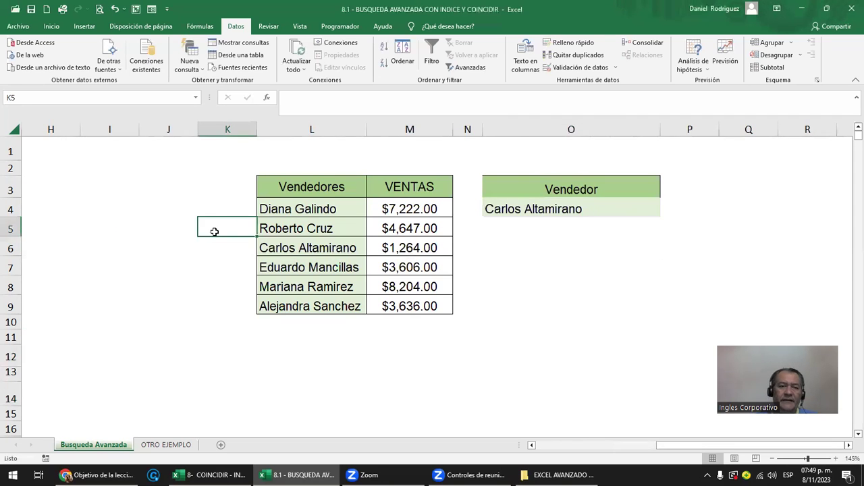
pyautogui.press('Left')
pyautogui.press('Left')
pyautogui.press('Left')
pyautogui.press('Left')
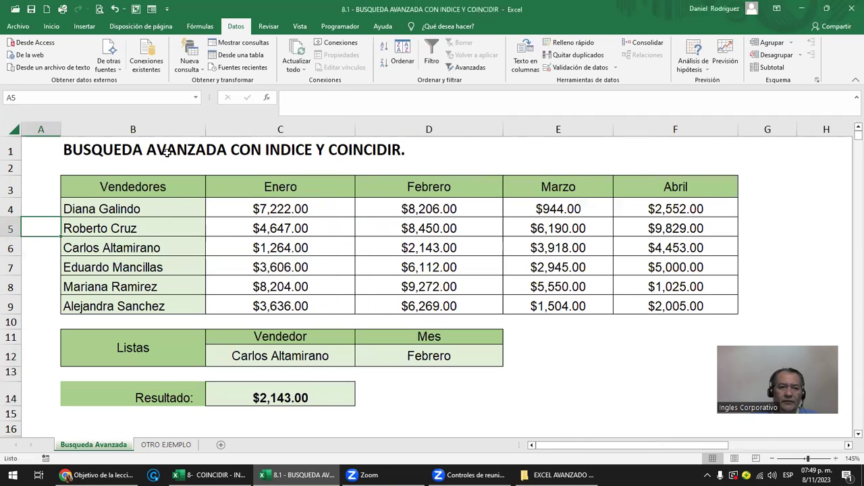
# Step: Drag column M's header border to widen the VENTAS column
pyautogui.moveTo(145, 209); pyautogui.dragTo(141, 305)
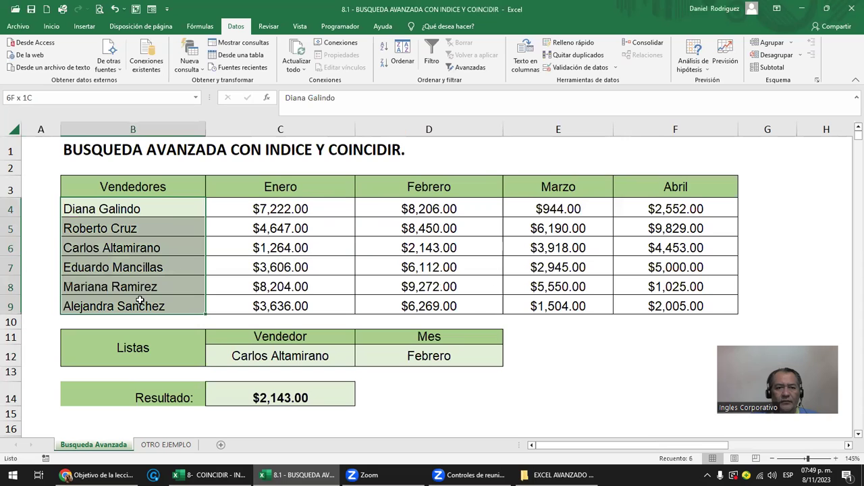
pyautogui.keyDown('ctrl'); pyautogui.moveTo(259, 192); pyautogui.dragTo(638, 187); pyautogui.keyUp('ctrl')
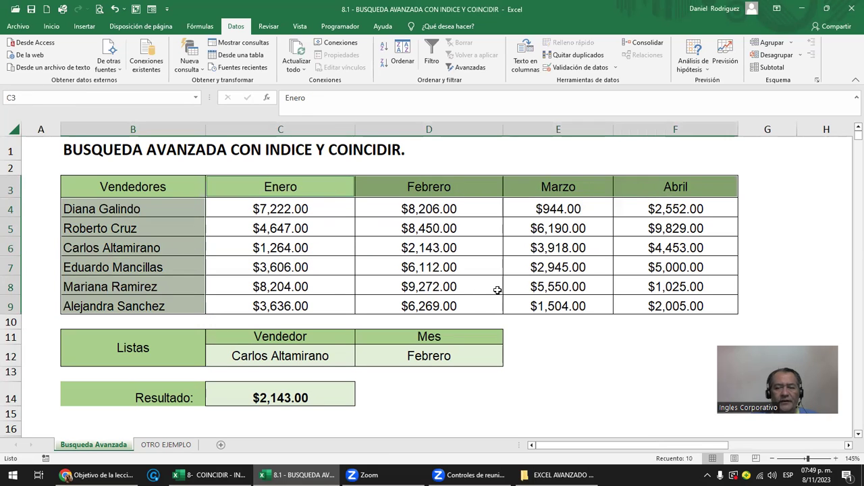
pyautogui.click(781, 242)
pyautogui.press('Right')
pyautogui.press('Right')
pyautogui.press('Right')
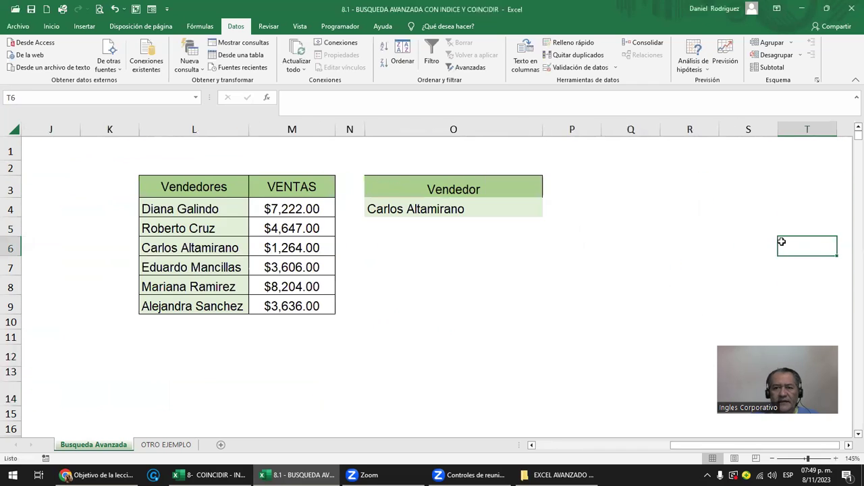
pyautogui.click(315, 186)
pyautogui.moveTo(335, 129); pyautogui.dragTo(389, 129)
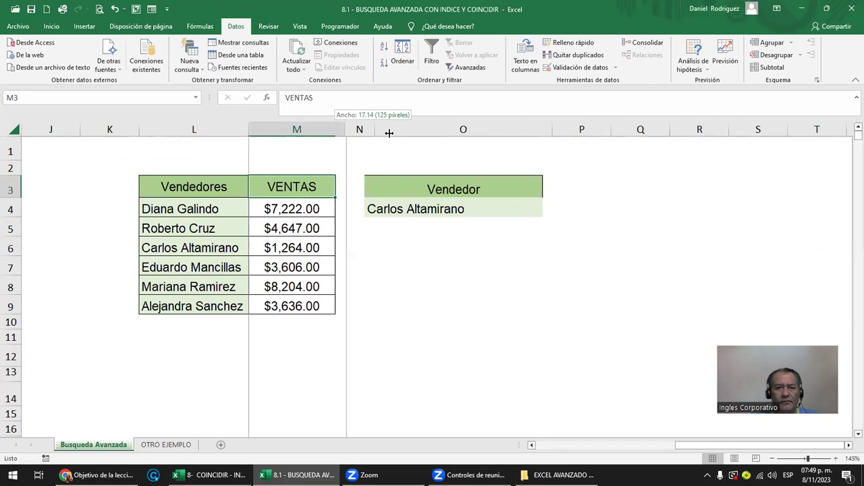
pyautogui.click(217, 210)
pyautogui.click(512, 203)
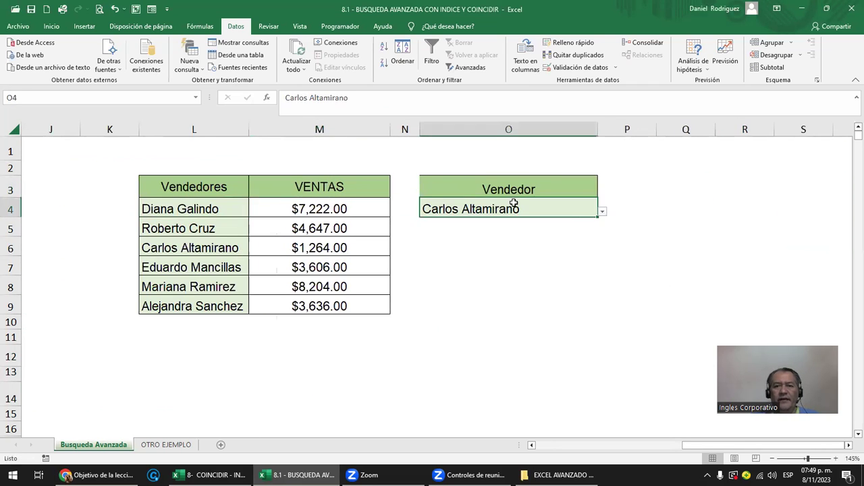
pyautogui.click(500, 253)
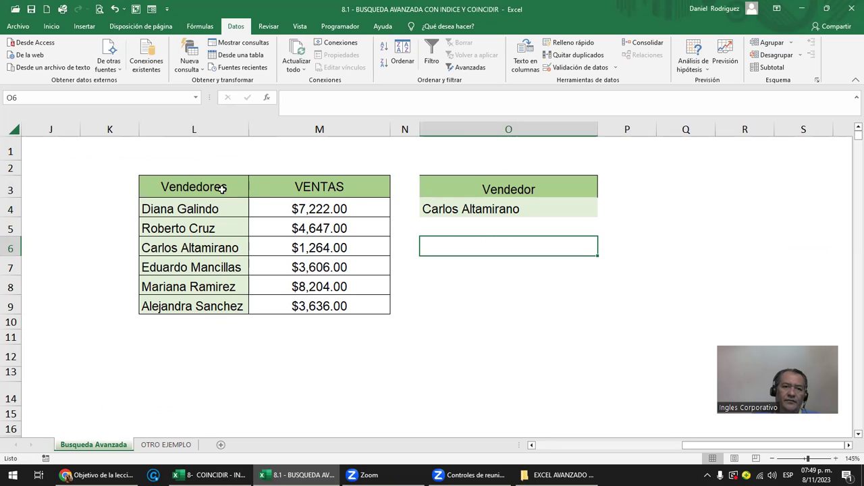
pyautogui.click(311, 185)
pyautogui.click(77, 183)
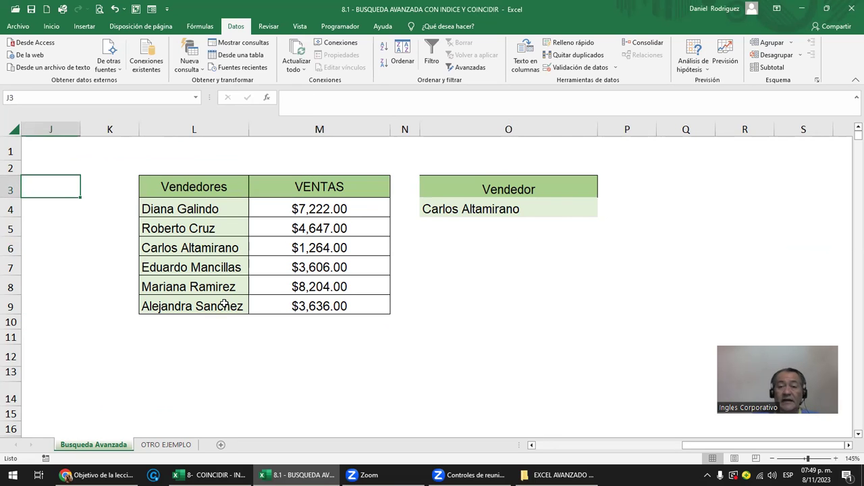
pyautogui.click(404, 130)
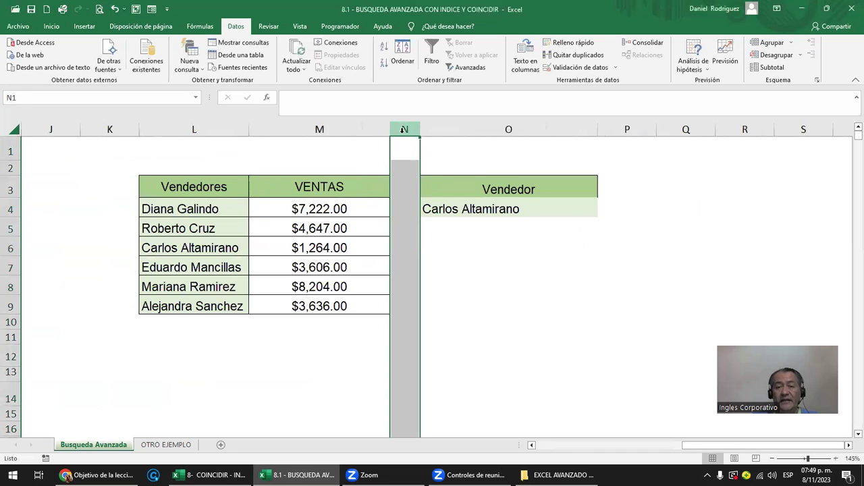
pyautogui.click(494, 260)
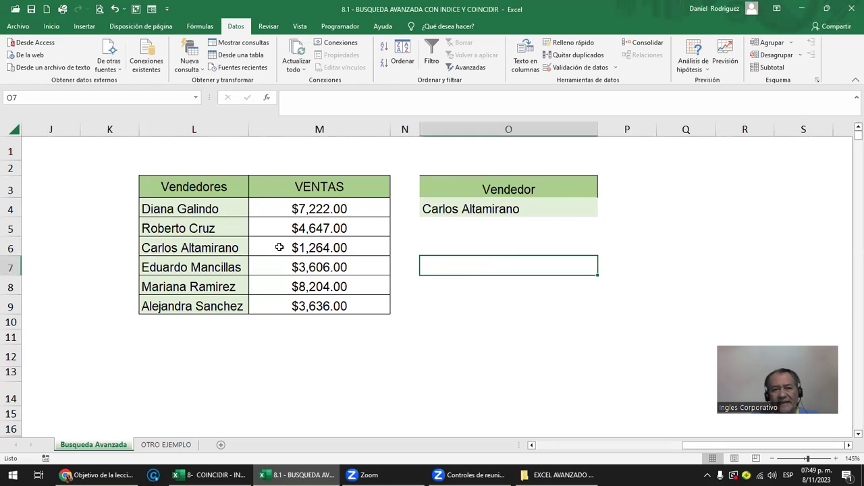
pyautogui.click(466, 209)
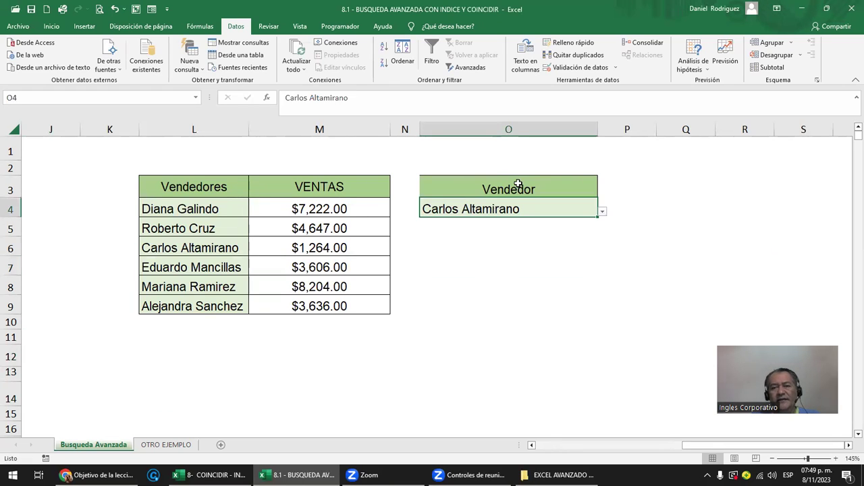
# Step: Append (FILA) to the O3 header so it reads 'Vendedor (FILA)'
pyautogui.click(554, 194)
pyautogui.press('F2')
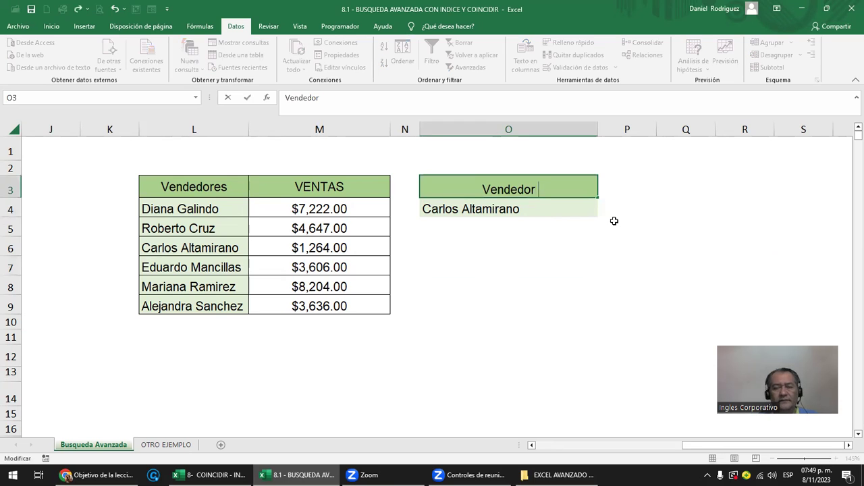
pyautogui.write('(FILA)')
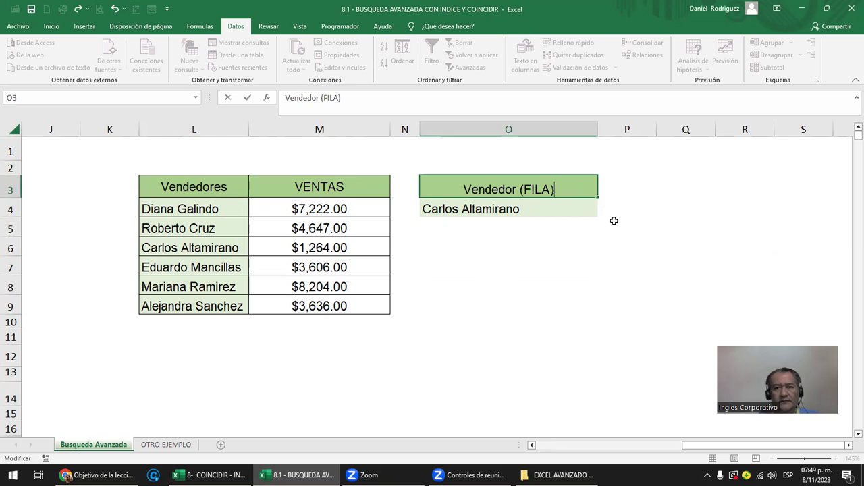
pyautogui.press('Return')
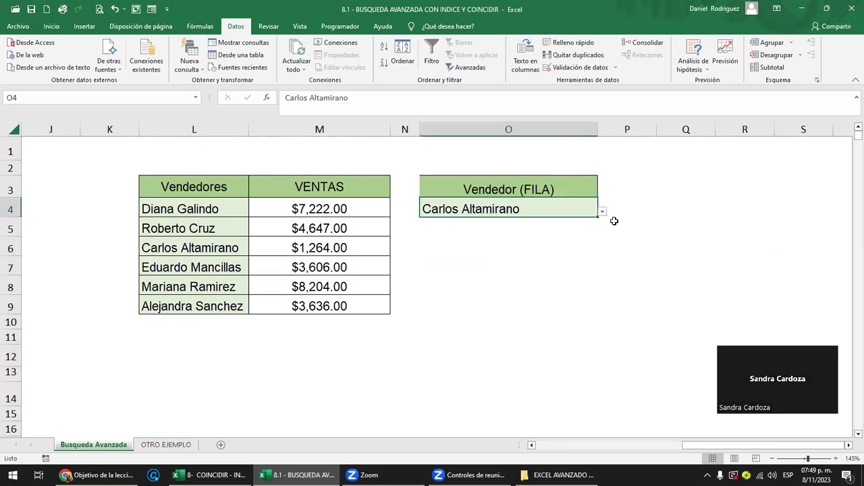
pyautogui.click(335, 127)
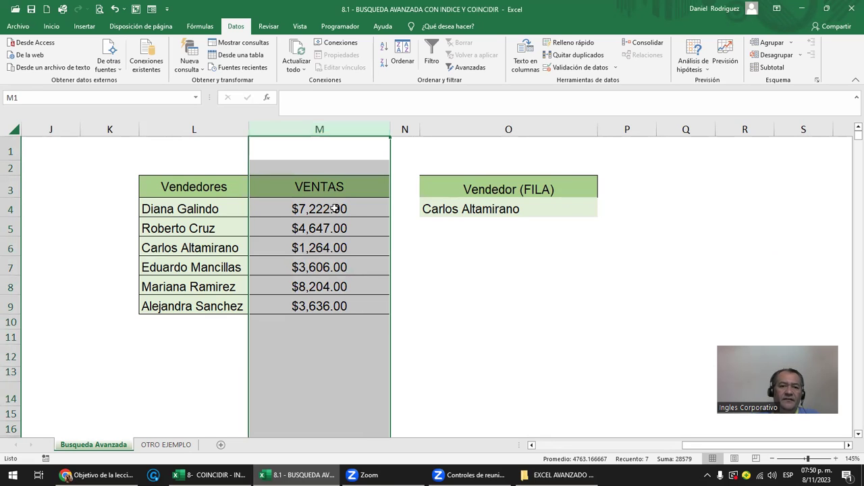
pyautogui.moveTo(338, 208); pyautogui.dragTo(329, 286)
pyautogui.click(463, 266)
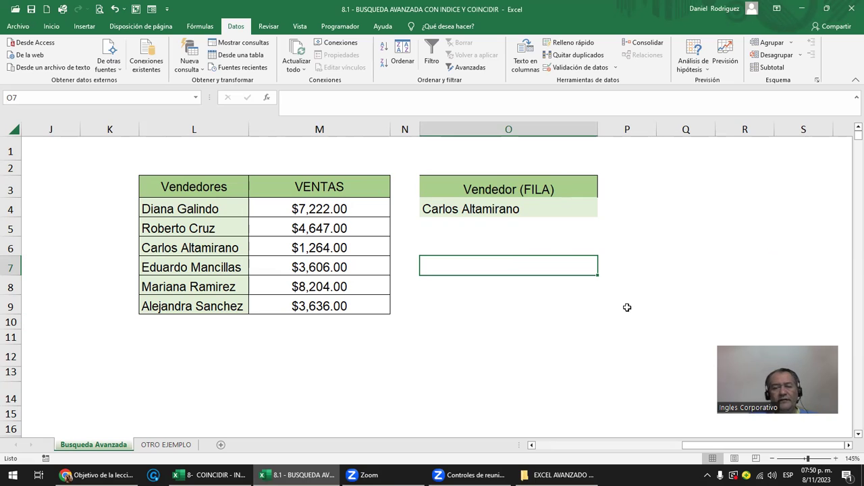
# Step: Copy the Vendedor (FILA) header into O7 and change its text to VENTA
pyautogui.press('Up')
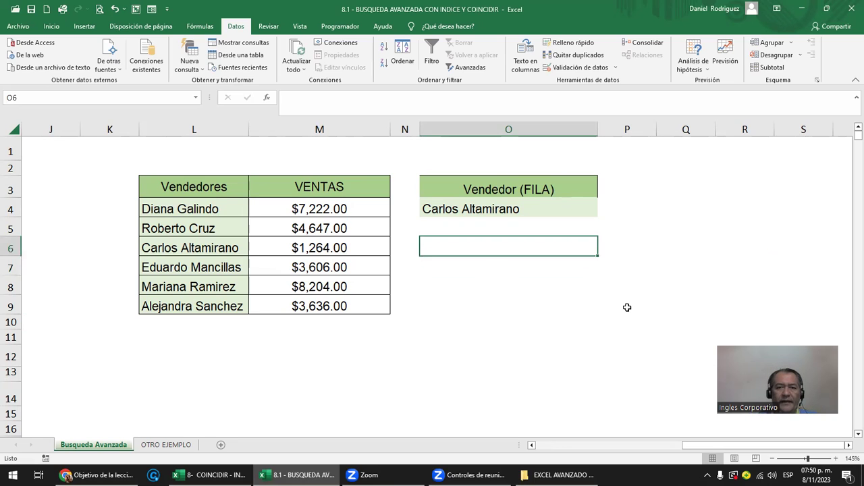
pyautogui.press('Up')
pyautogui.press('Up')
pyautogui.press('Up')
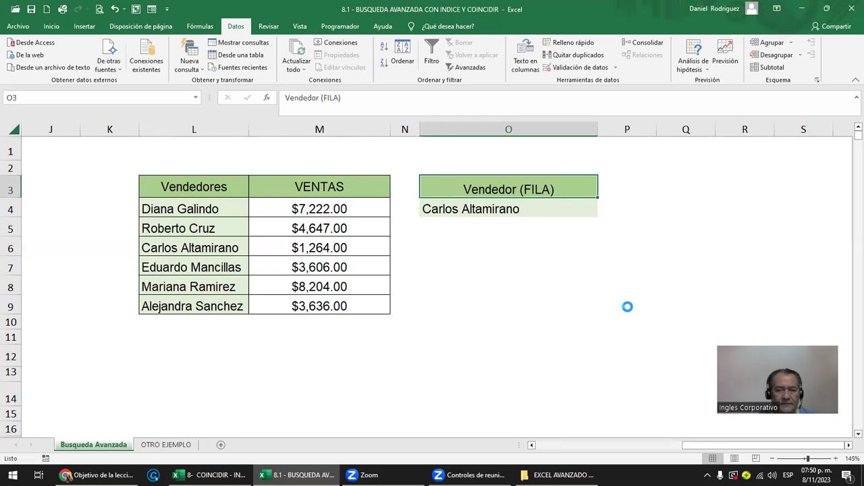
pyautogui.hotkey('ctrl', 'c')
pyautogui.press('Down')
pyautogui.press('Down')
pyautogui.press('Down')
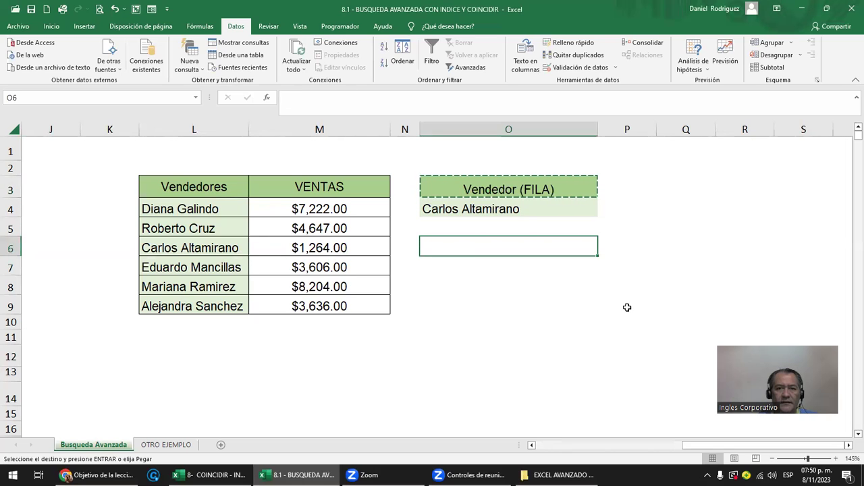
pyautogui.press('Down')
pyautogui.press('Return')
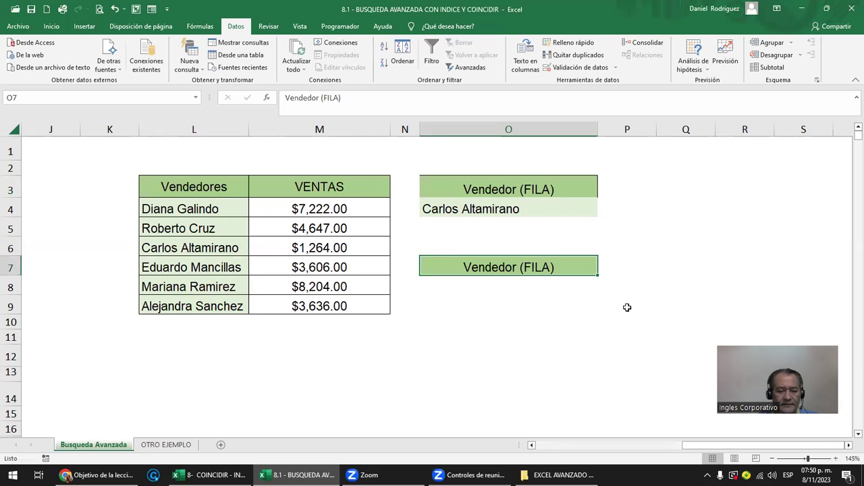
pyautogui.write('VENTA')
pyautogui.press('Return')
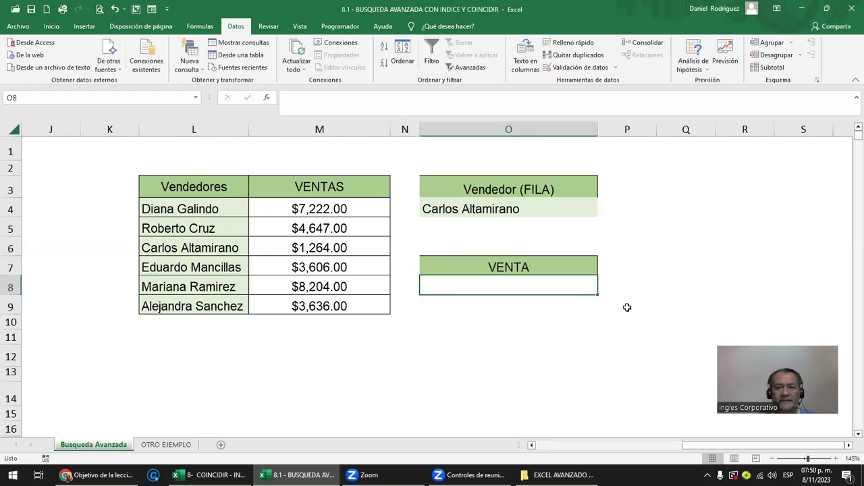
# Step: Give cells O4 and O8 all borders, ending on the empty VENTA cell O8
pyautogui.click(531, 206)
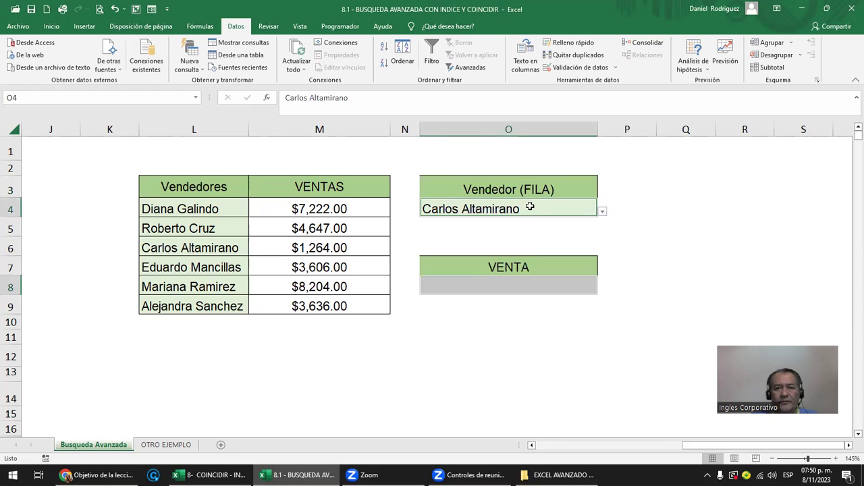
pyautogui.click(51, 27)
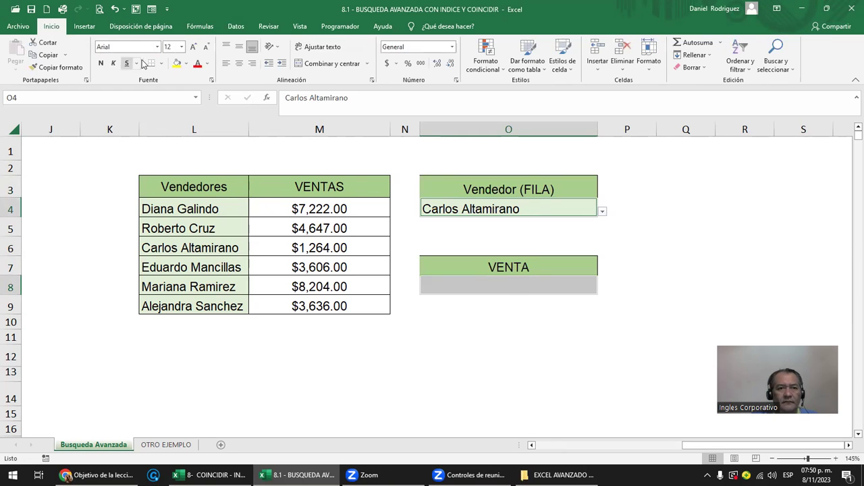
pyautogui.click(161, 64)
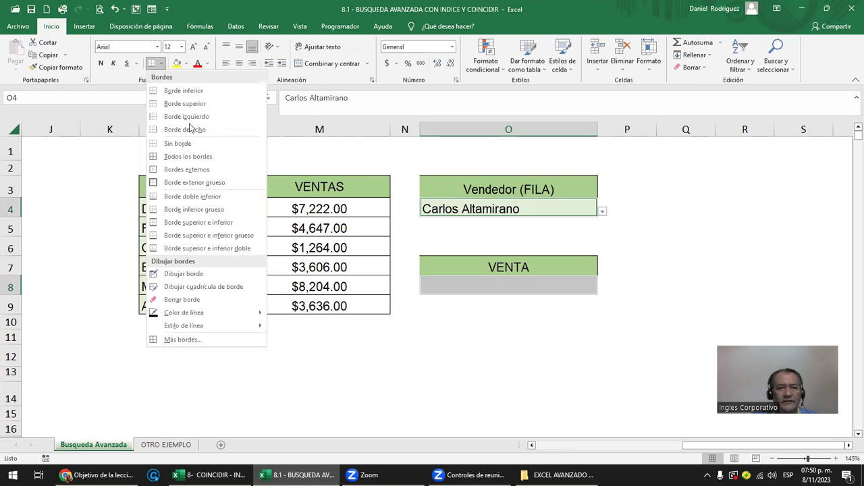
pyautogui.click(187, 156)
pyautogui.click(567, 327)
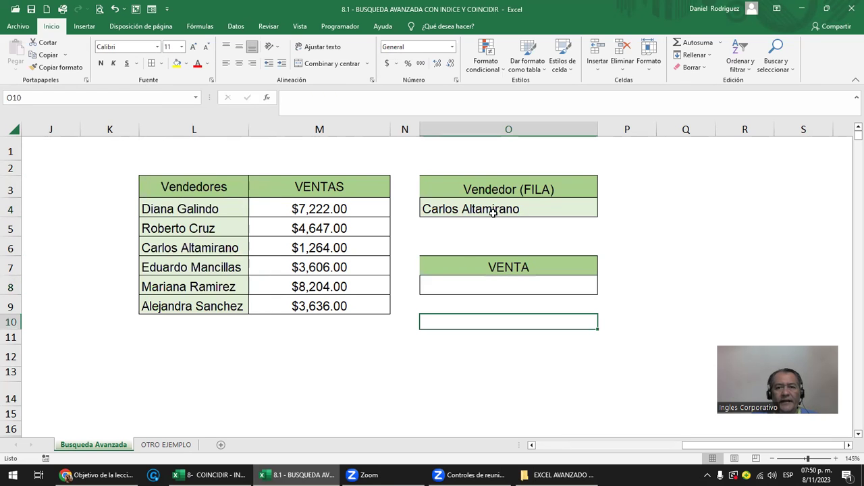
pyautogui.click(211, 189)
pyautogui.click(339, 224)
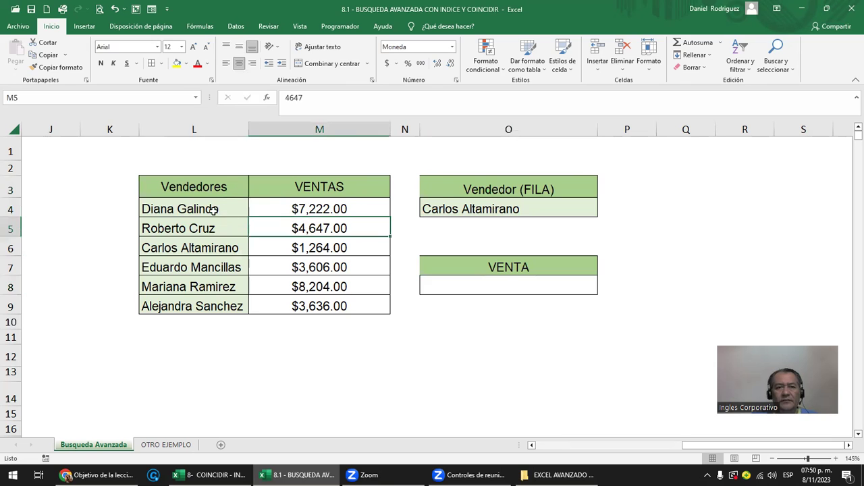
pyautogui.click(214, 211)
pyautogui.click(288, 200)
pyautogui.click(503, 288)
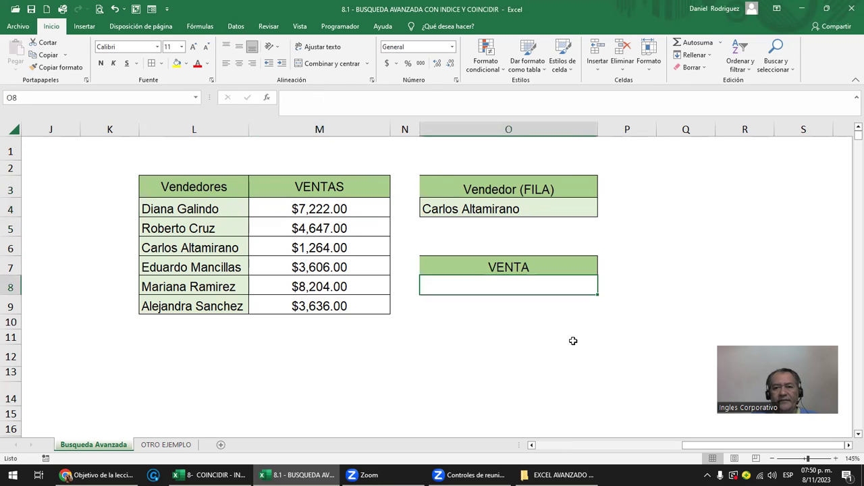
# Step: Begin O8's formula as =INDICE(M4:M9; over the VENTAS amounts
pyautogui.write('=')
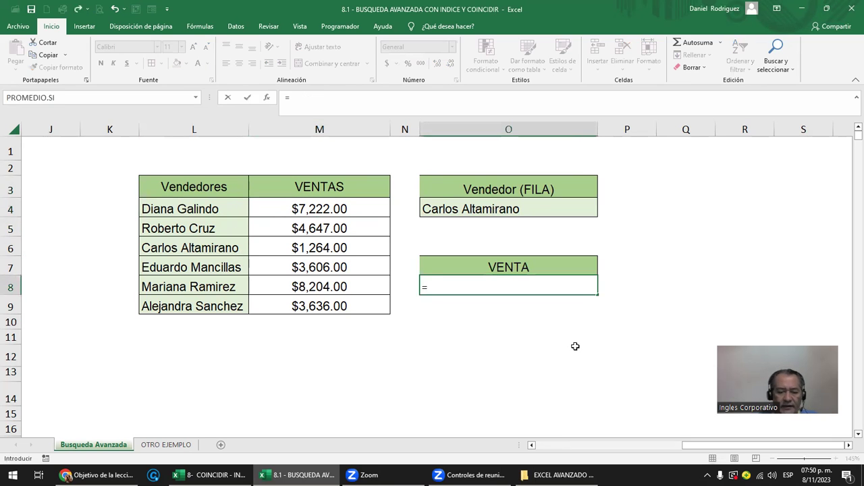
pyautogui.write('INDI')
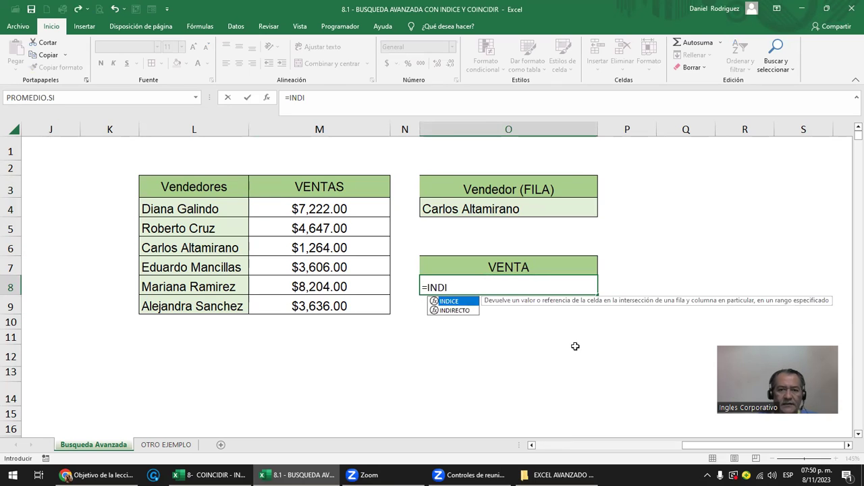
pyautogui.press('Tab')
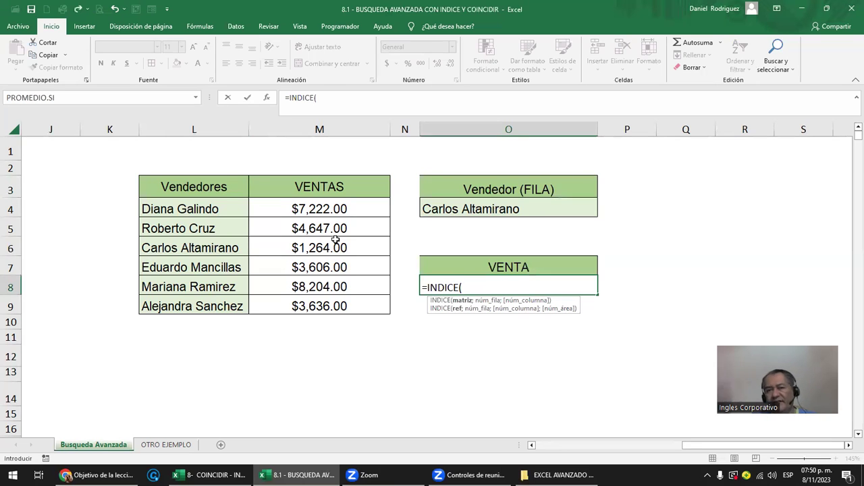
pyautogui.moveTo(326, 207); pyautogui.dragTo(344, 303)
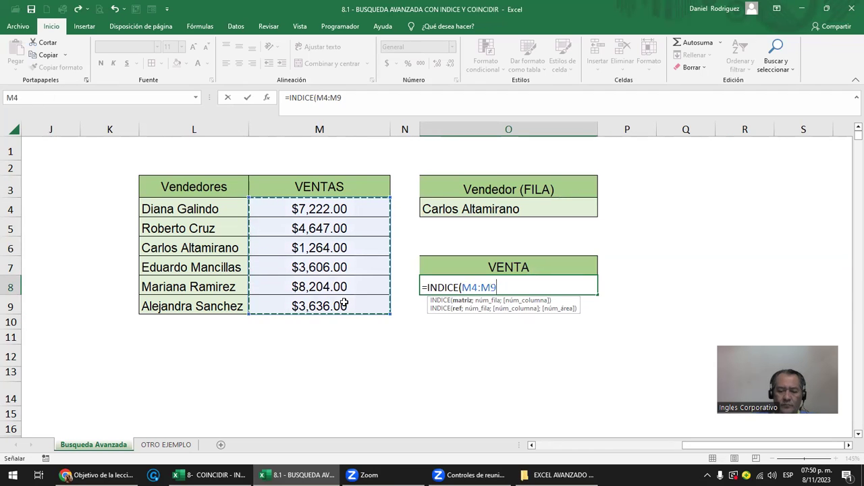
pyautogui.write(';')
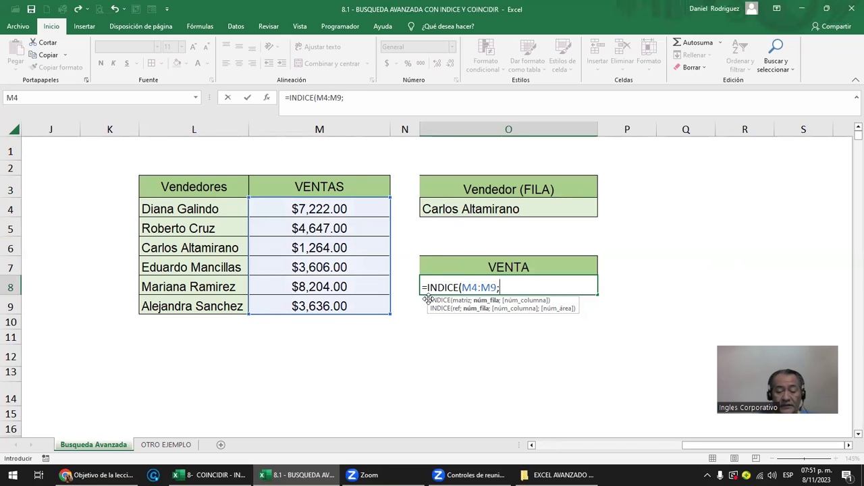
# Step: Complete O8 as =INDICE(M4:M9;COINCIDIR(O4;L4:L9;0);1), returning 1264
pyautogui.write('COIN')
pyautogui.press('Tab')
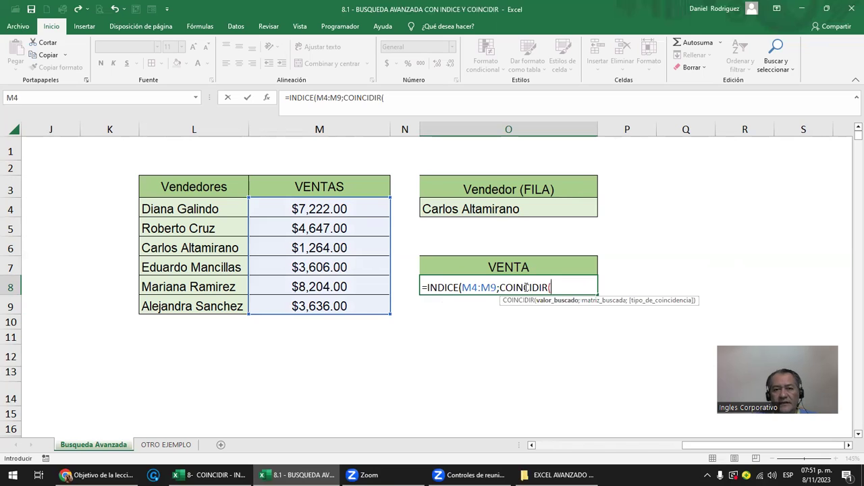
pyautogui.click(503, 213)
pyautogui.write(';')
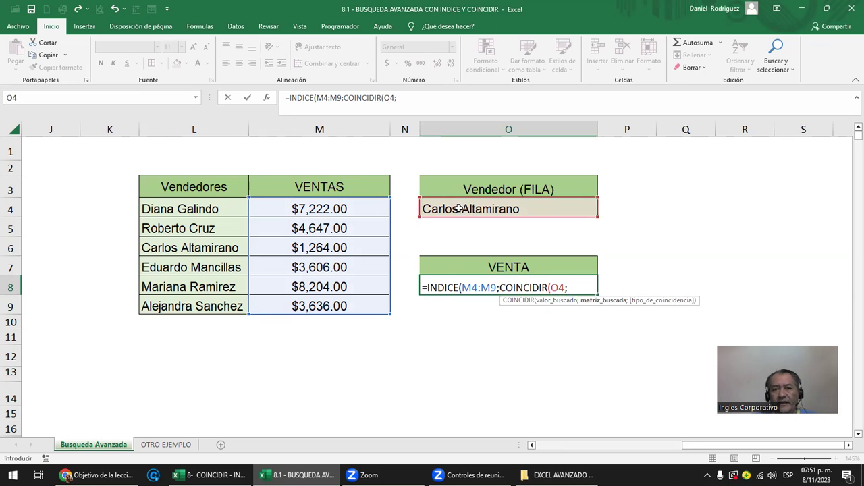
pyautogui.moveTo(206, 208); pyautogui.dragTo(207, 305)
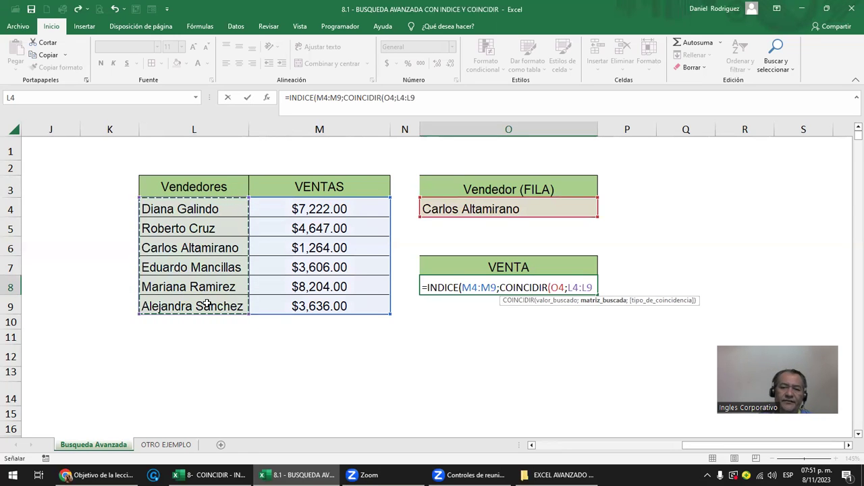
pyautogui.write(';')
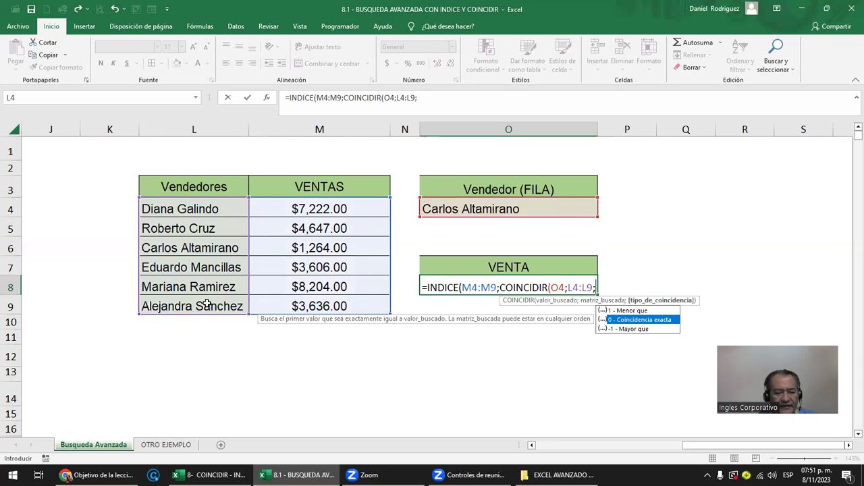
pyautogui.write('0)')
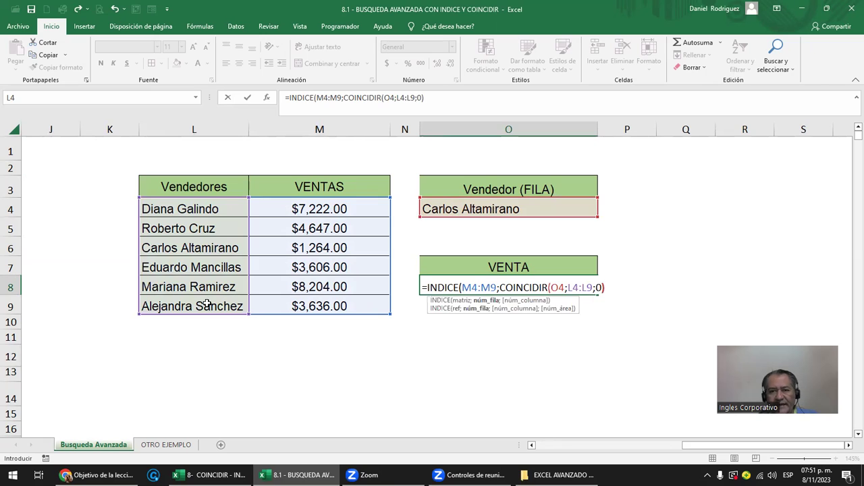
pyautogui.write(';1')
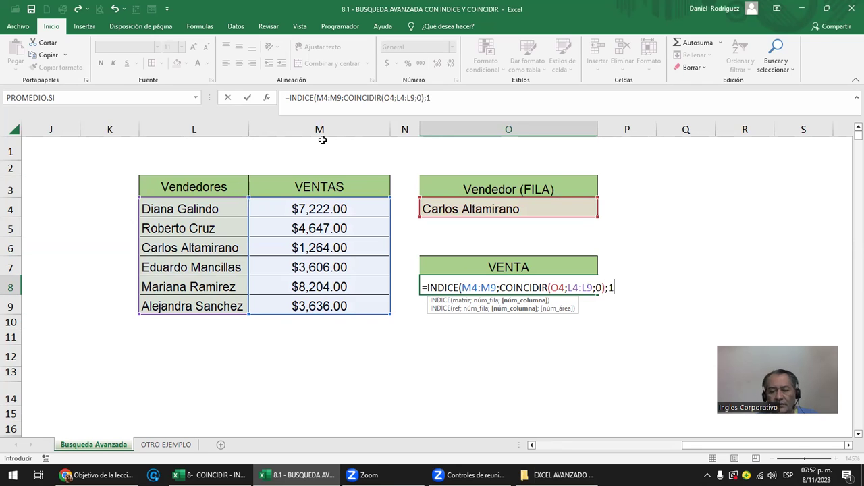
pyautogui.write(')')
pyautogui.hotkey('ctrl', 'Return')
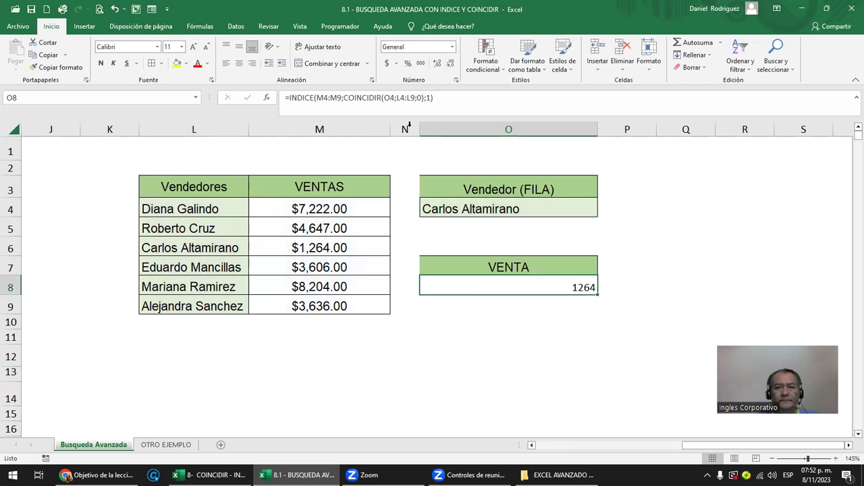
# Step: Format O8 as Moneda ($1,264.00) and center it, checking it against the table
pyautogui.click(452, 47)
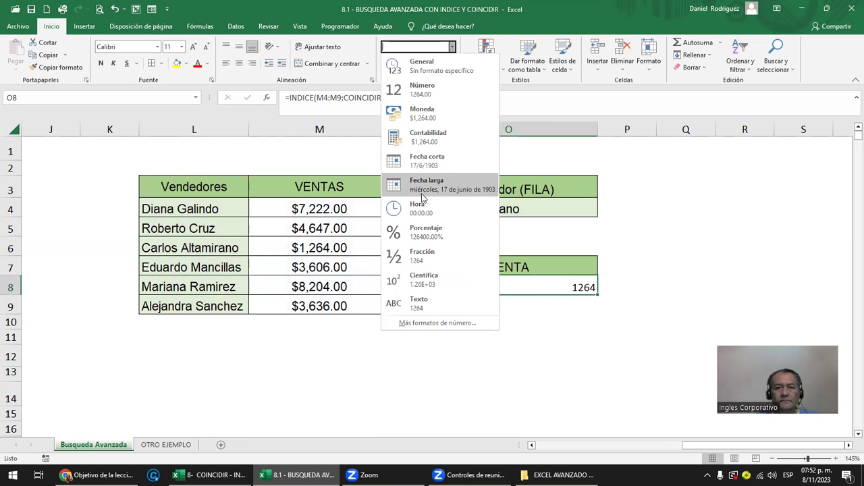
pyautogui.click(435, 116)
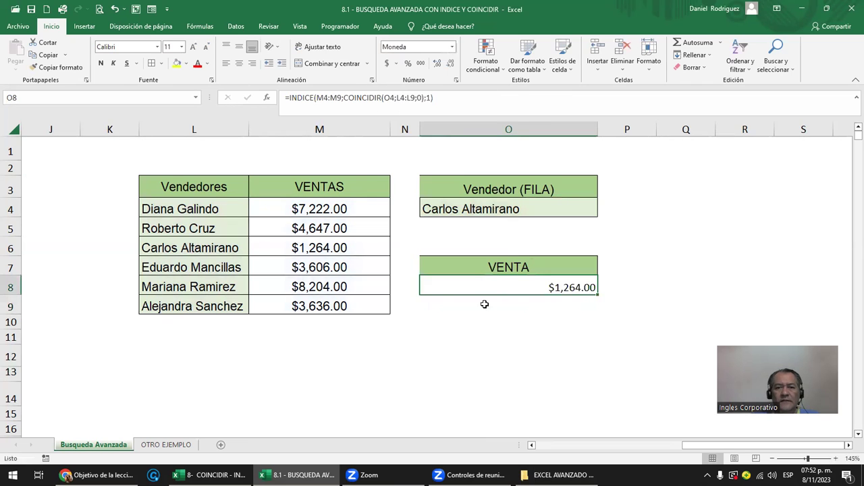
pyautogui.click(200, 250)
pyautogui.click(307, 247)
pyautogui.click(565, 283)
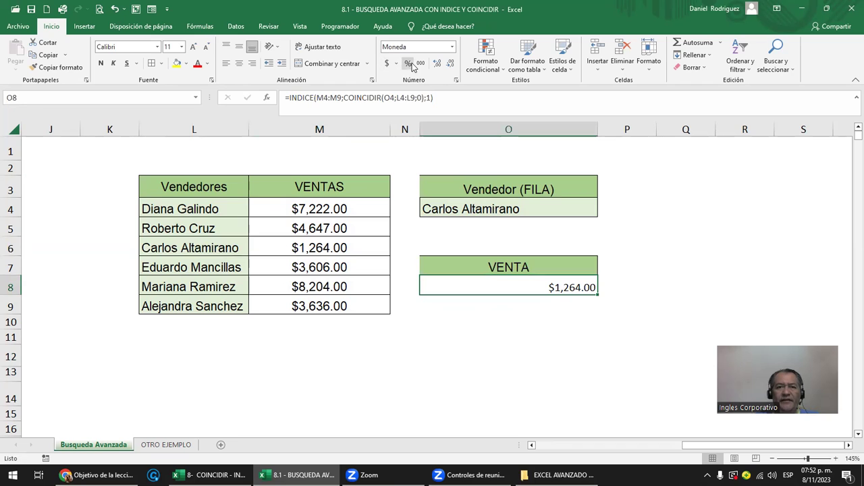
pyautogui.click(239, 63)
pyautogui.moveTo(324, 194); pyautogui.dragTo(337, 300)
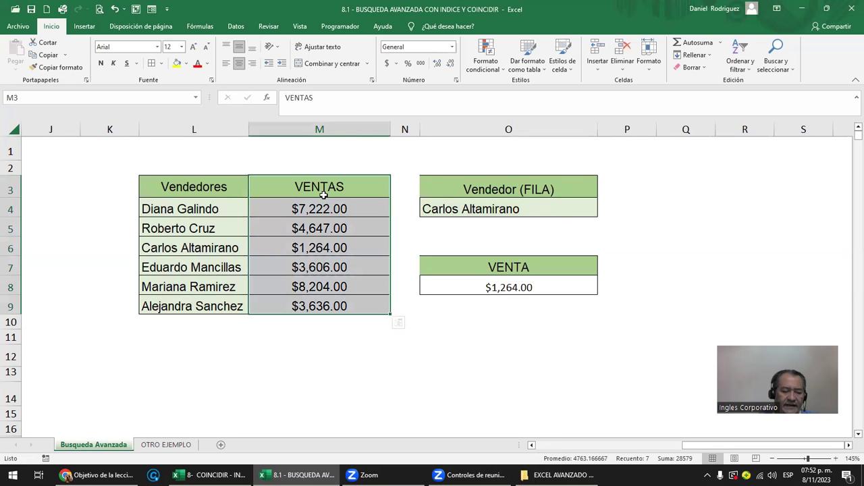
# Step: Move the VENTAS amounts from M3:M9 into column K and widen column K to show every amount
pyautogui.hotkey('ctrl', 'x')
pyautogui.press('Left')
pyautogui.press('Left')
pyautogui.press('Left')
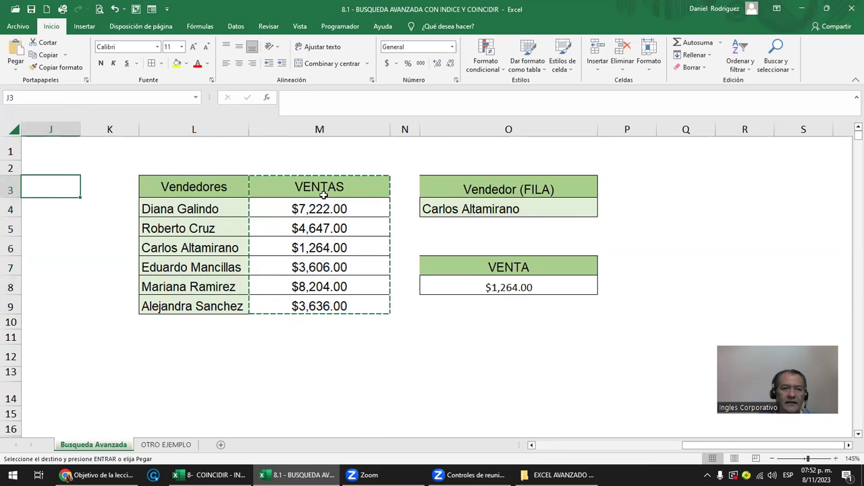
pyautogui.press('Right')
pyautogui.hotkey('ctrl', 'v')
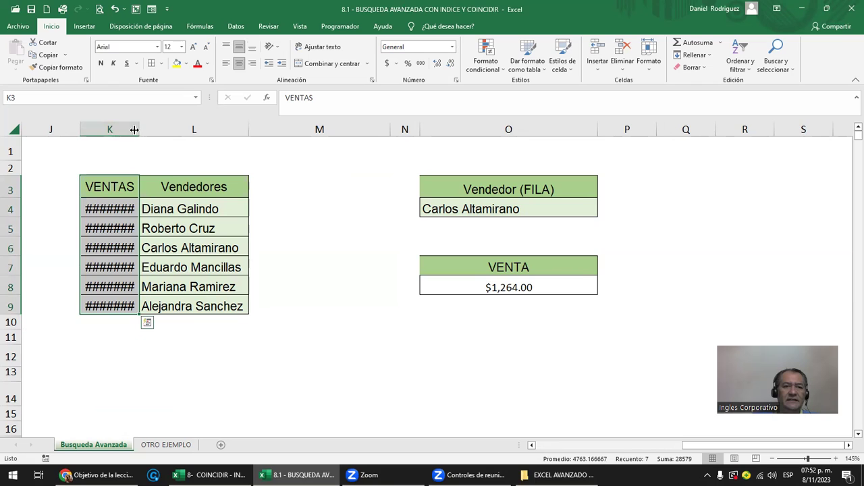
pyautogui.doubleClick(139, 129)
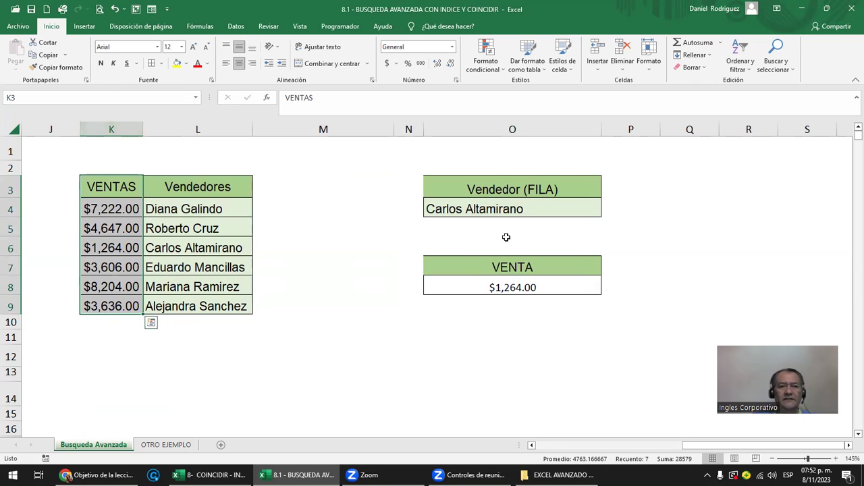
pyautogui.moveTo(143, 129); pyautogui.dragTo(193, 129)
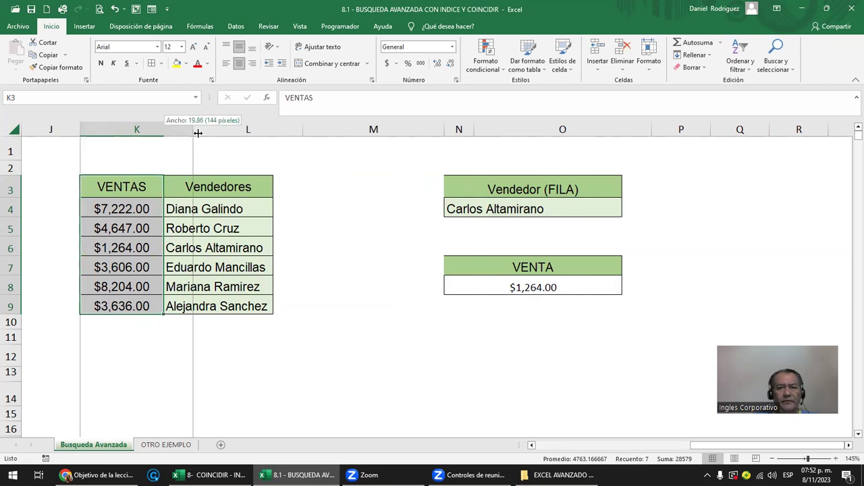
# Step: Pick a different vendor from the O4 list so VENTA shows $3,606.00
pyautogui.click(561, 287)
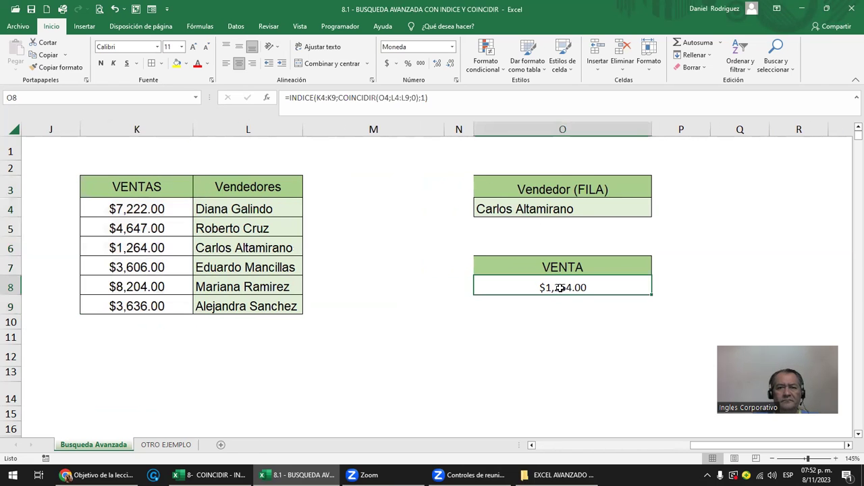
pyautogui.click(591, 210)
pyautogui.click(656, 212)
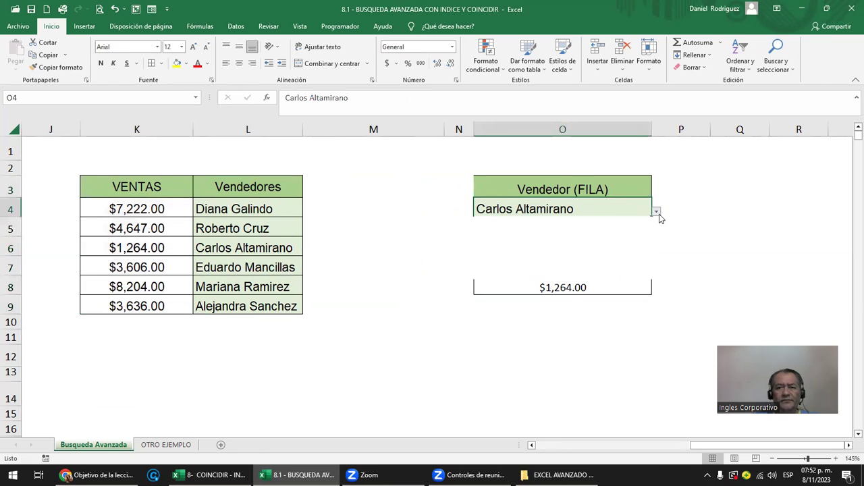
pyautogui.click(544, 253)
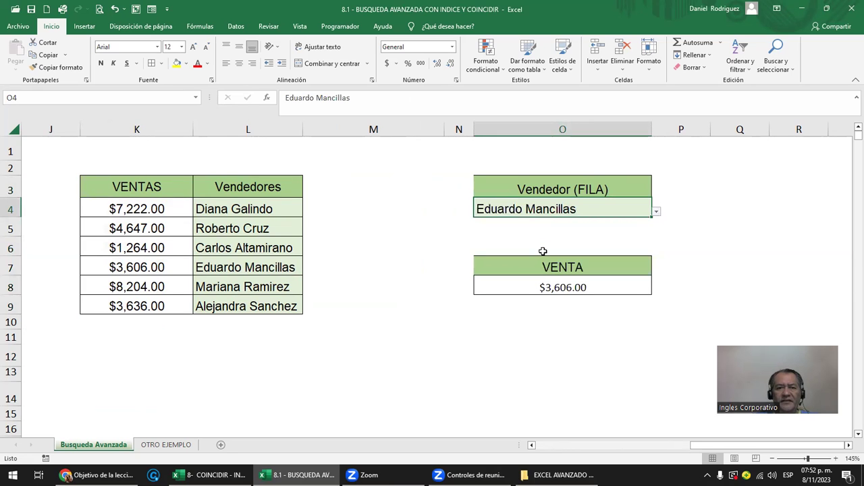
pyautogui.moveTo(277, 269); pyautogui.dragTo(139, 270)
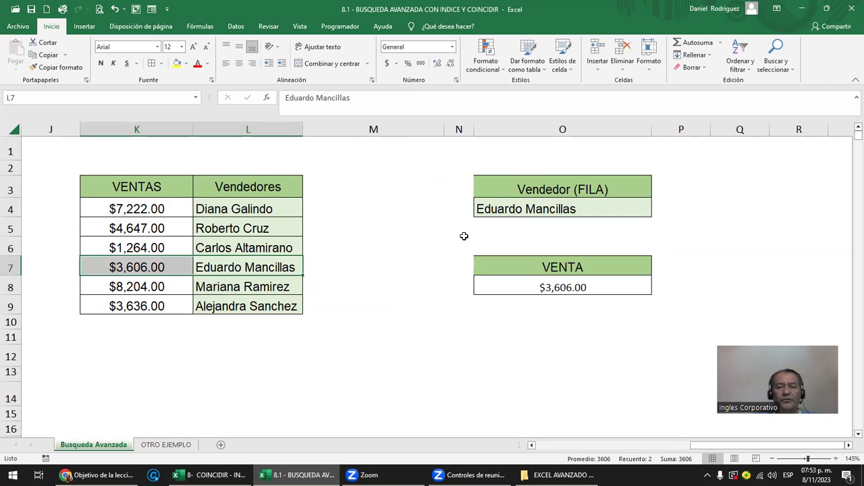
# Step: Cut the VENTAS column K3:K9 to move it back to column M
pyautogui.moveTo(135, 191); pyautogui.dragTo(126, 303)
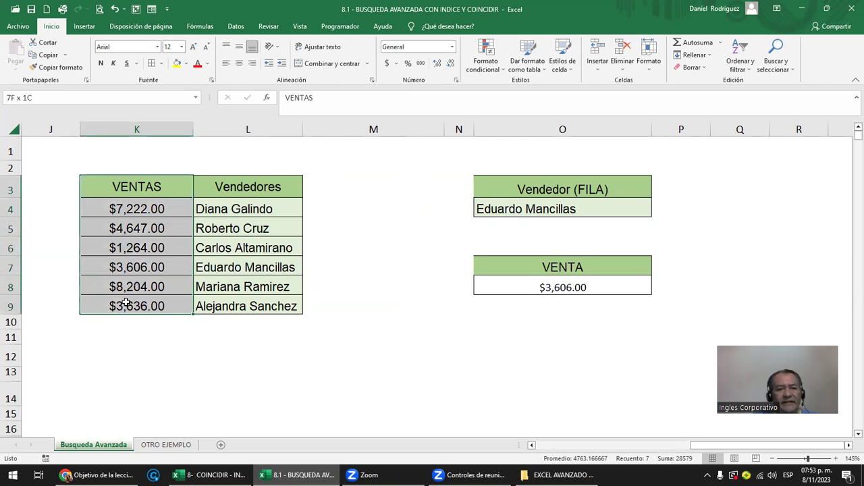
pyautogui.hotkey('ctrl', 'x')
pyautogui.press('Right')
pyautogui.press('Right')
# Step: Paste VENTAS into column M and check the VENTA formula and surrounding columns
pyautogui.hotkey('ctrl', 'v')
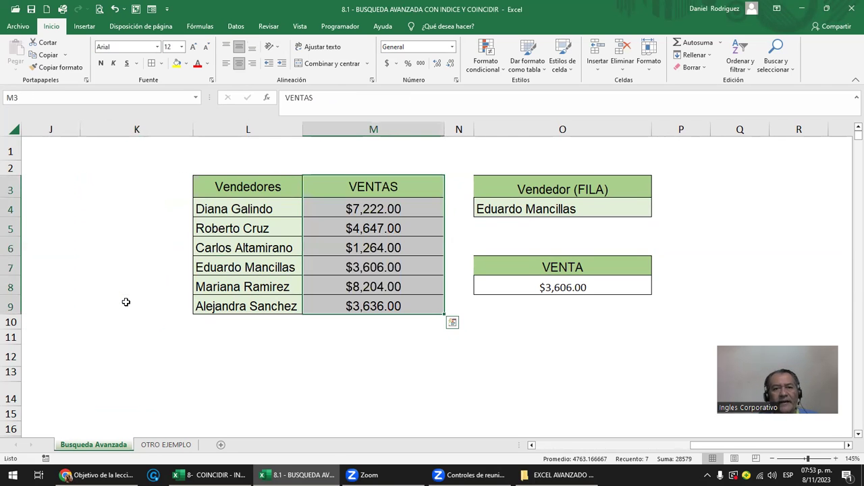
pyautogui.click(533, 289)
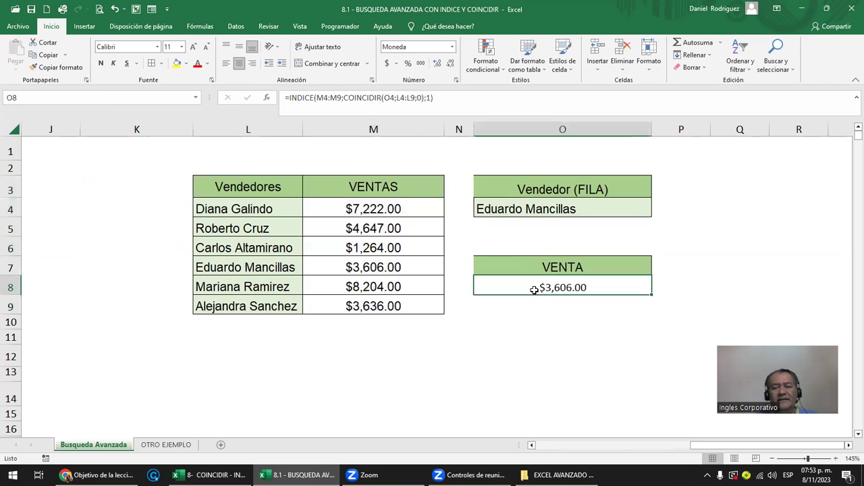
pyautogui.moveTo(249, 130); pyautogui.dragTo(365, 126)
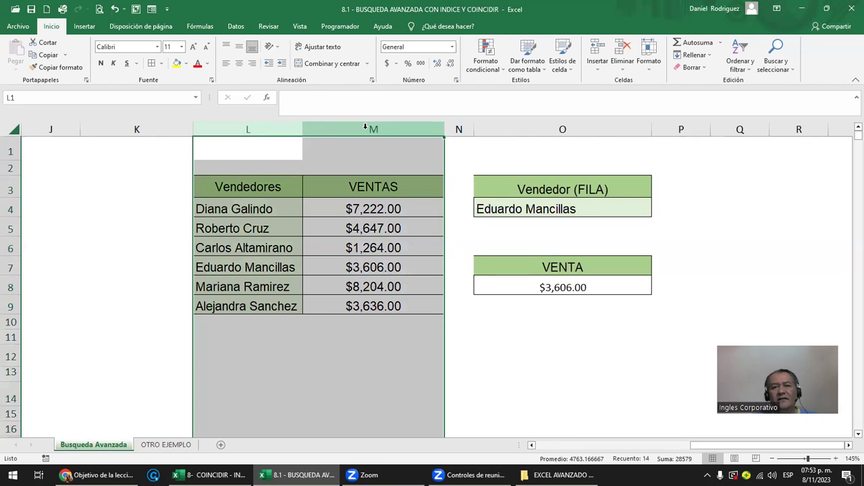
pyautogui.click(391, 126)
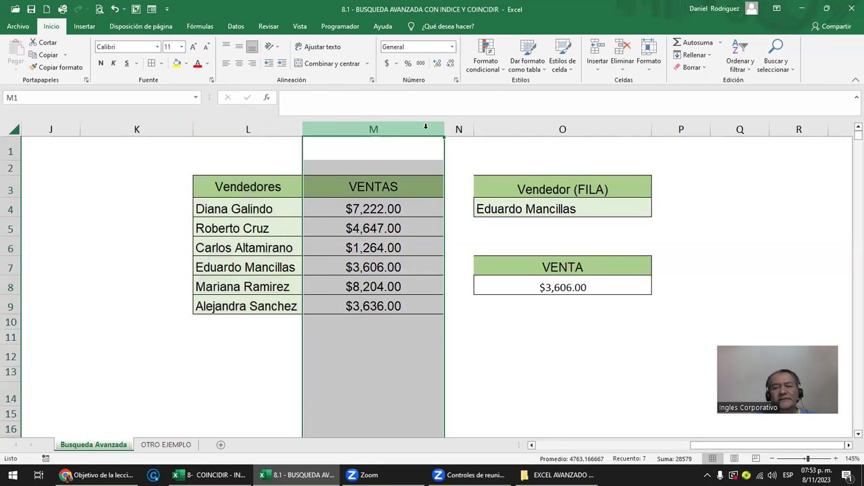
pyautogui.click(459, 129)
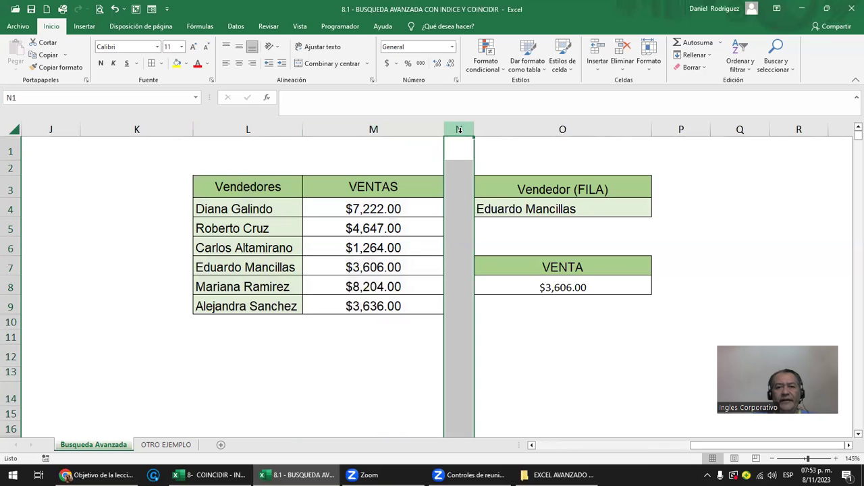
pyautogui.click(416, 192)
pyautogui.click(454, 188)
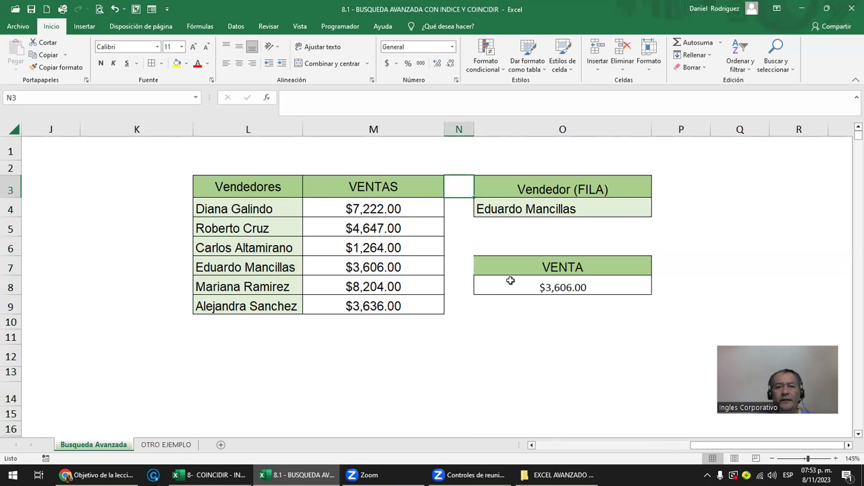
# Step: Undo the paste so VENTAS returns to column K, clearing the copy marquee
pyautogui.hotkey('ctrl', 'z')
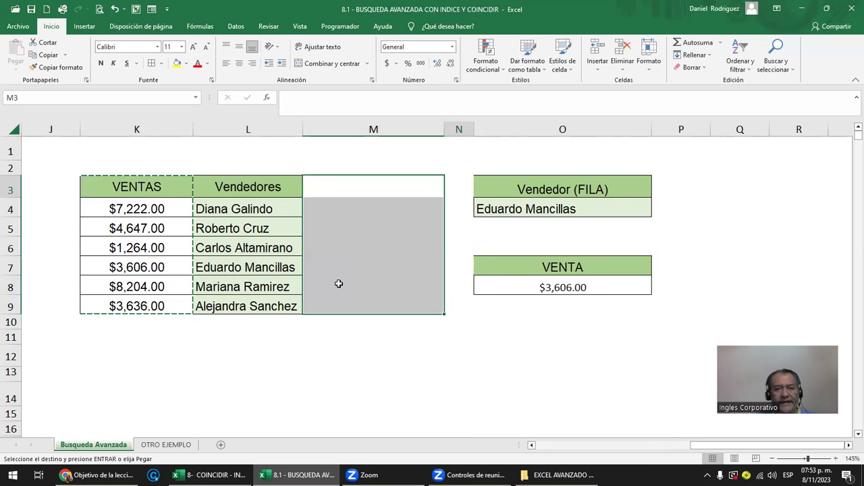
pyautogui.press('Escape')
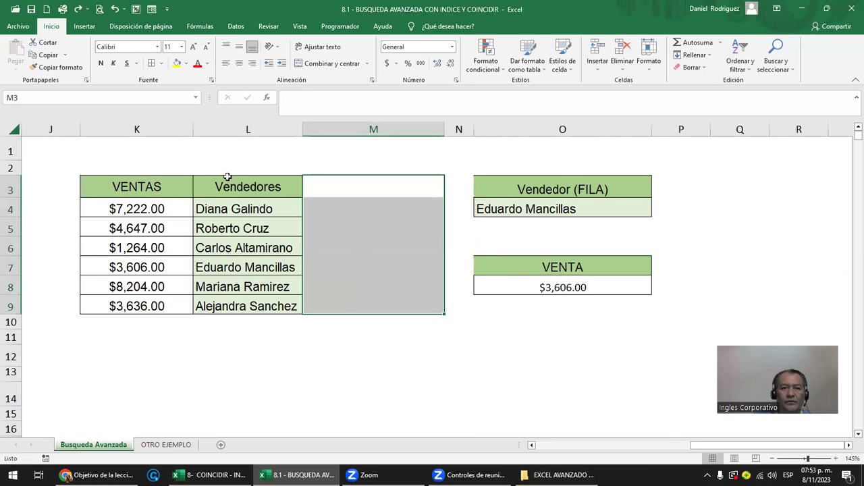
pyautogui.click(228, 179)
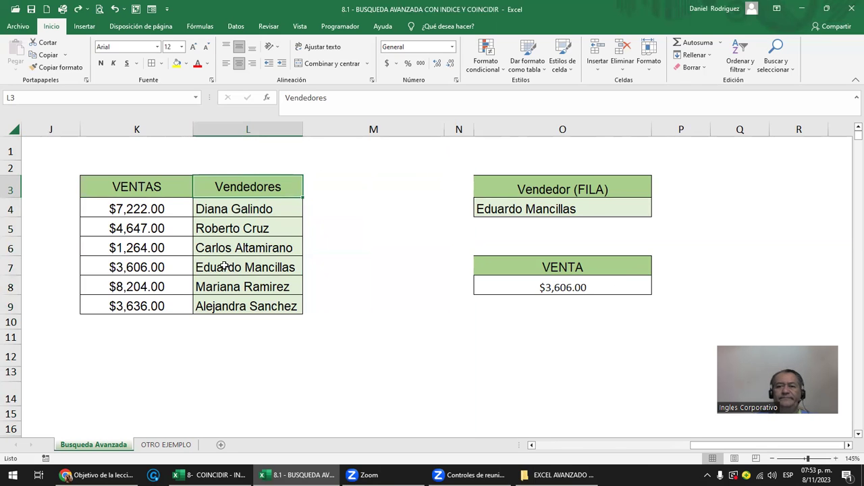
# Step: Delete the column argument 1 from the INDICE formula in O8
pyautogui.doubleClick(574, 286)
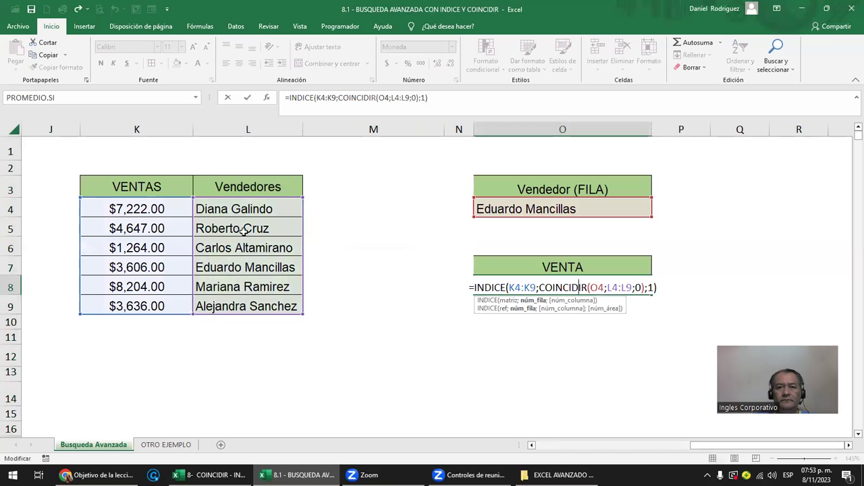
pyautogui.click(649, 289)
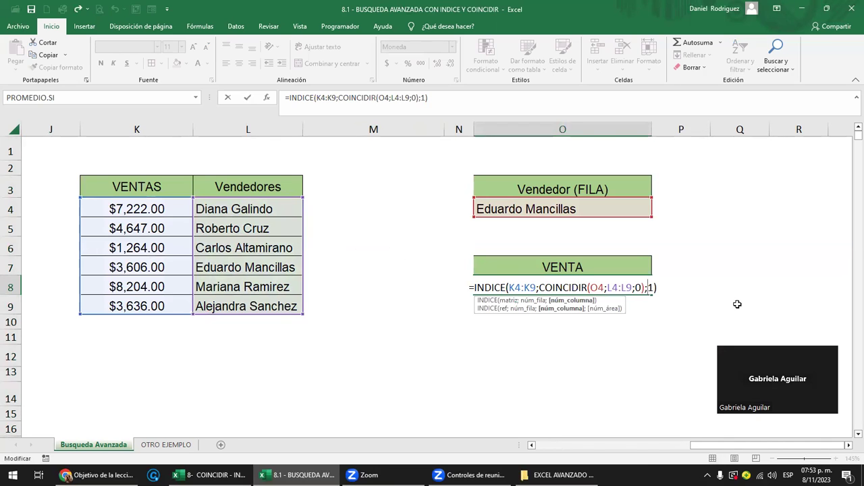
pyautogui.press('Delete')
pyautogui.press('Return')
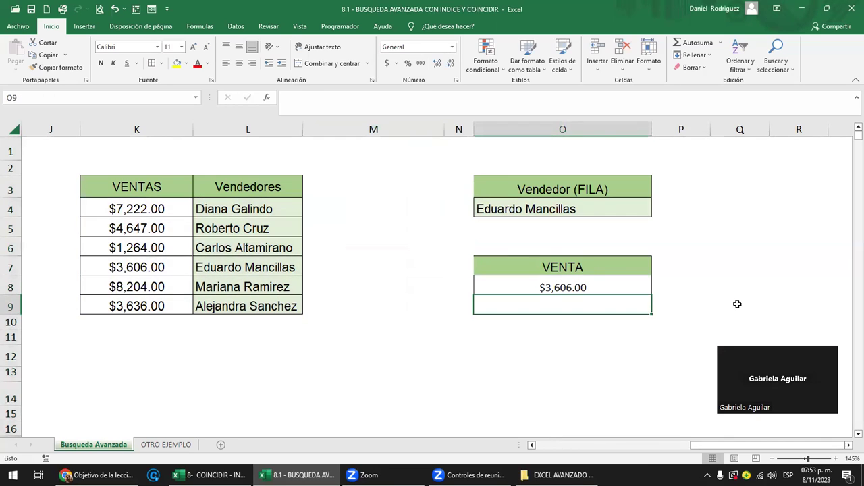
pyautogui.press('Up')
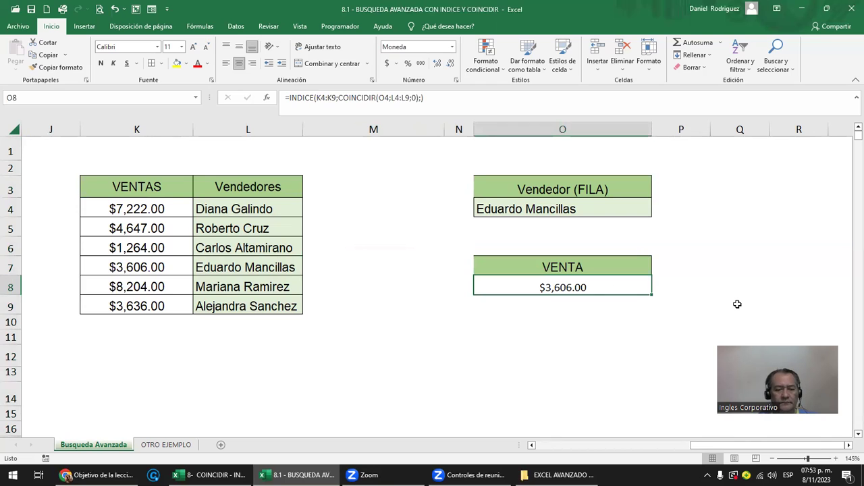
# Step: Restore the 1 so O8 reads =INDICE(K4:K9;COINCIDIR(O4;L4:L9;0);1)
pyautogui.press('F2')
pyautogui.press('Escape')
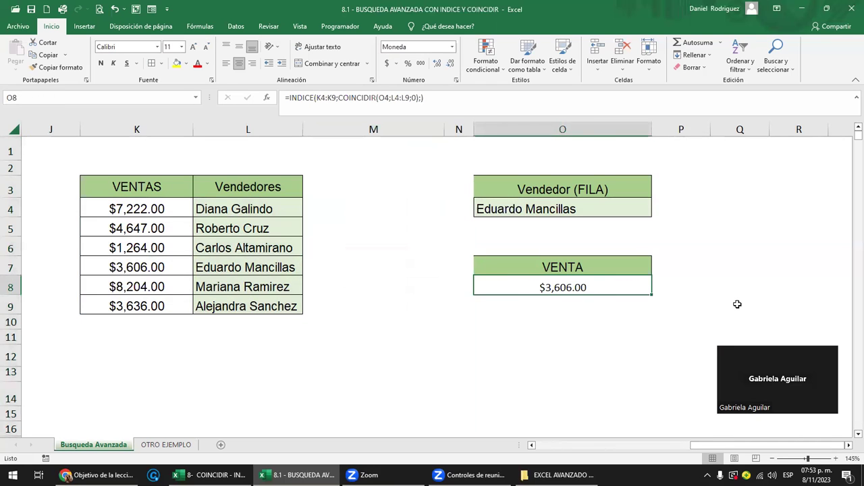
pyautogui.press('F2')
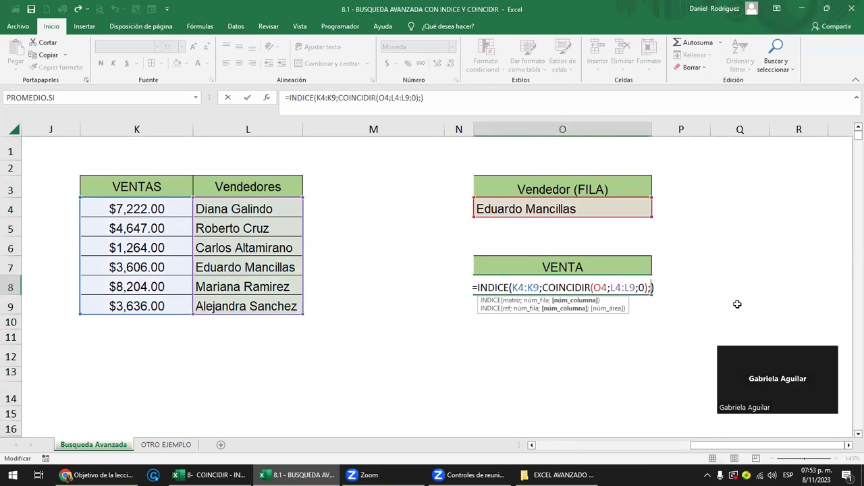
pyautogui.write('1')
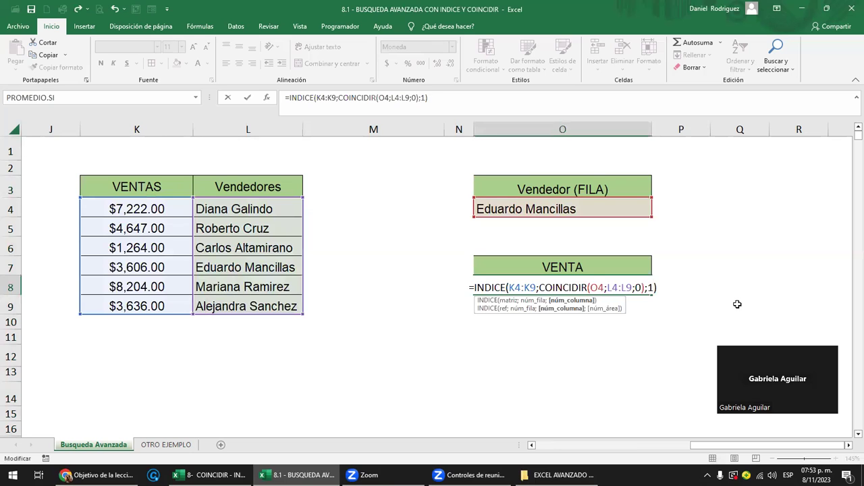
pyautogui.hotkey('ctrl', 'Return')
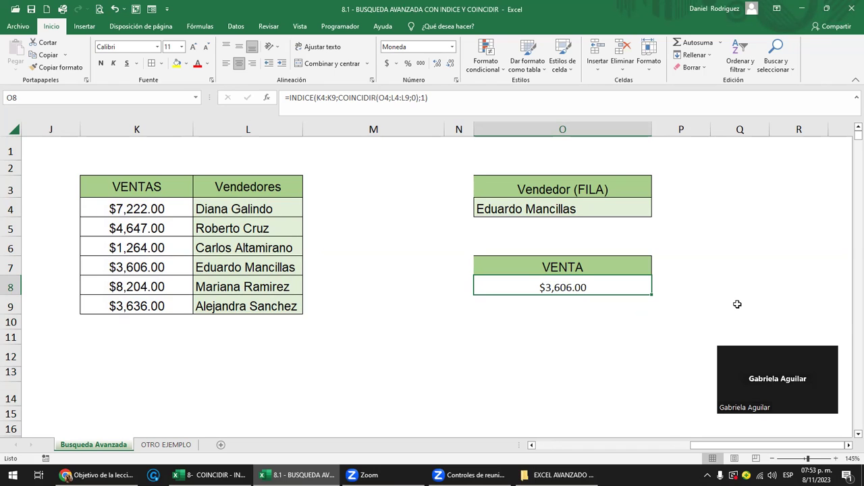
pyautogui.click(234, 203)
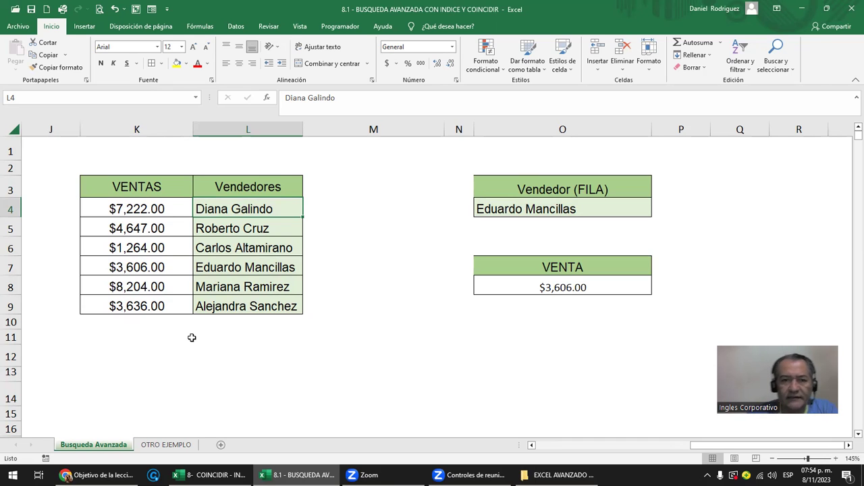
# Step: Copy the VENTAS and Vendedores table K3:L9 to Q3, narrowing column M between them
pyautogui.moveTo(137, 194); pyautogui.dragTo(272, 305)
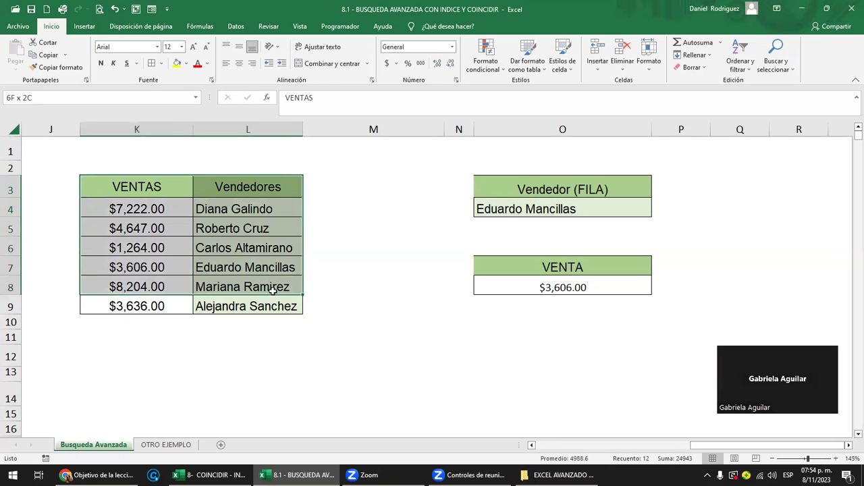
pyautogui.hotkey('ctrl', 'c')
pyautogui.press('Right')
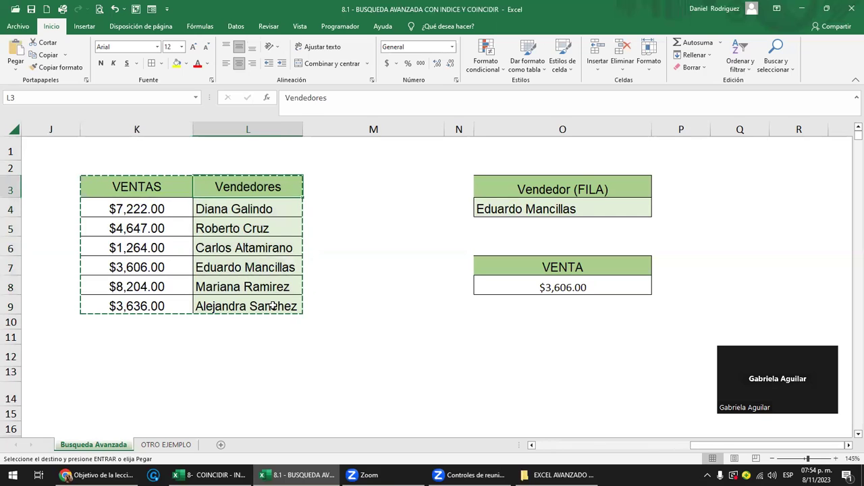
pyautogui.press('Right')
pyautogui.press('Right')
pyautogui.press('Right')
pyautogui.press('Right')
pyautogui.press('Right')
pyautogui.hotkey('ctrl', 'v')
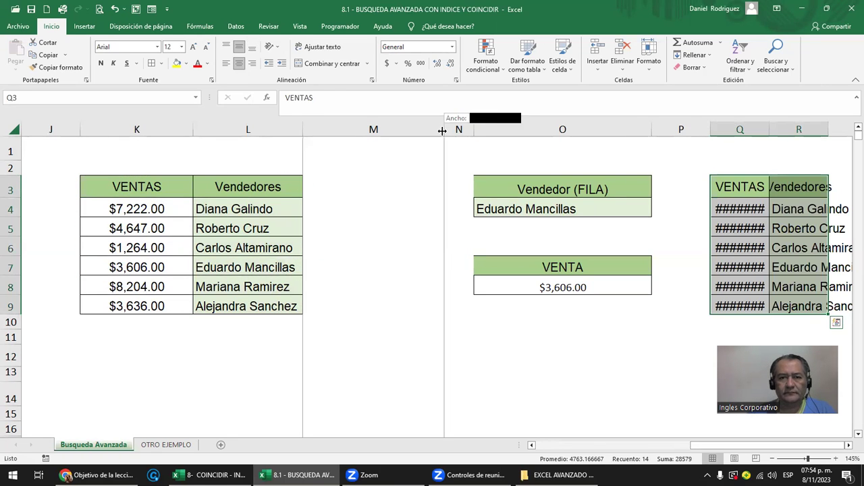
pyautogui.moveTo(445, 129); pyautogui.dragTo(373, 129)
# Step: Number the tables by entering 1 in K1 and 2 in Q1
pyautogui.click(147, 154)
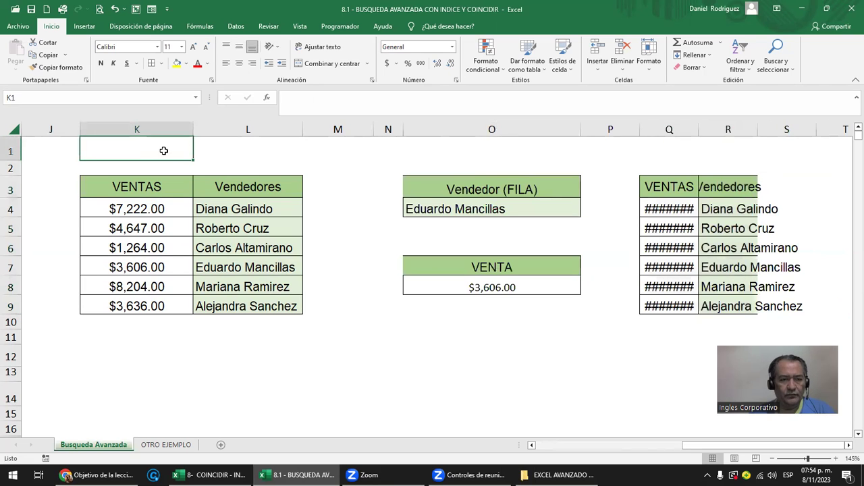
pyautogui.write('1')
pyautogui.press('Right')
pyautogui.press('Right')
pyautogui.press('Right')
pyautogui.press('Right')
pyautogui.press('Right')
pyautogui.press('Right')
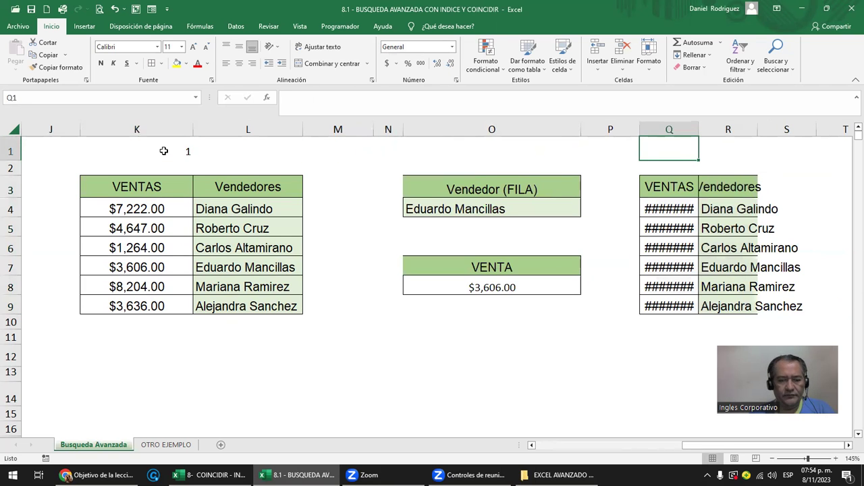
pyautogui.write('2')
pyautogui.press('Right')
# Step: Retitle the copy's Q3 header VIATICOS and fit columns Q and R to their contents
pyautogui.moveTo(699, 129); pyautogui.dragTo(783, 129)
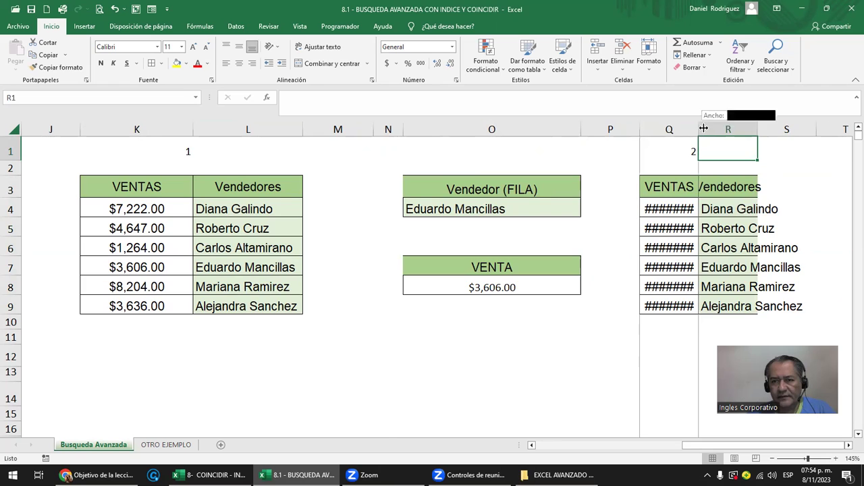
pyautogui.click(701, 183)
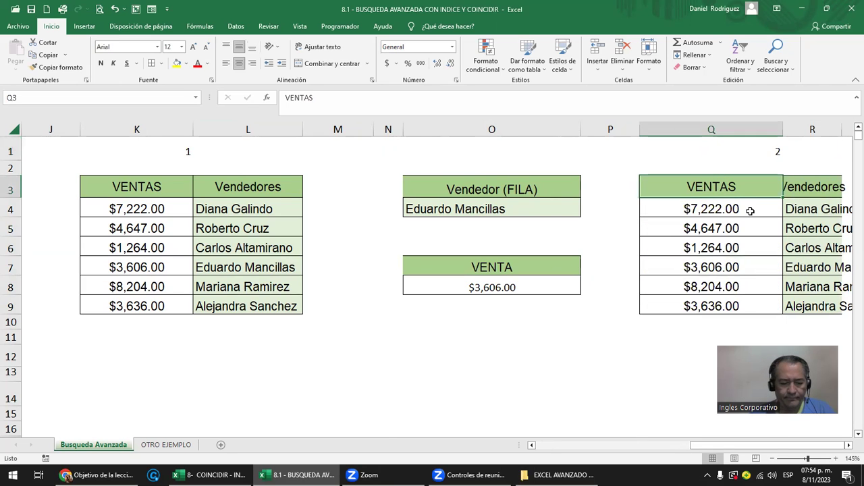
pyautogui.write('VIATICOS')
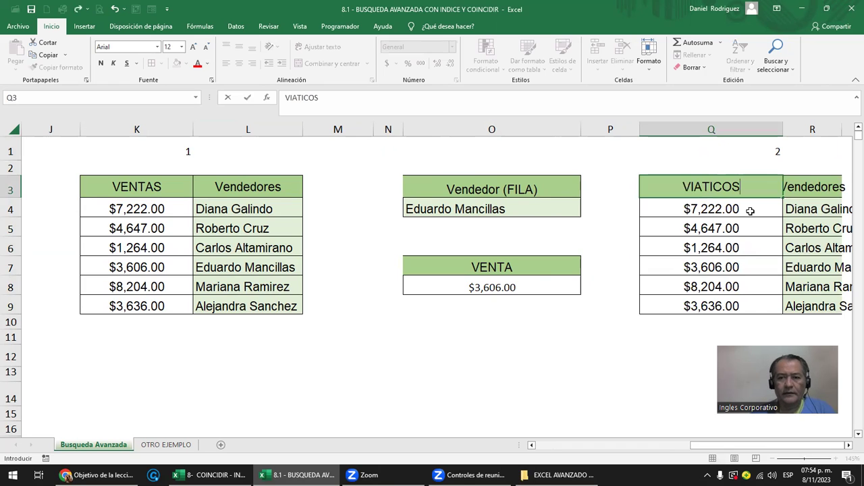
pyautogui.press('Return')
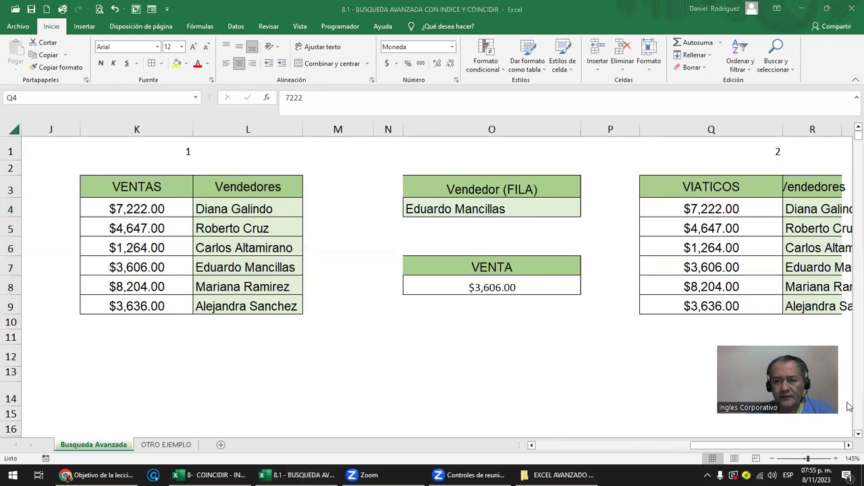
pyautogui.moveTo(783, 129); pyautogui.dragTo(766, 130)
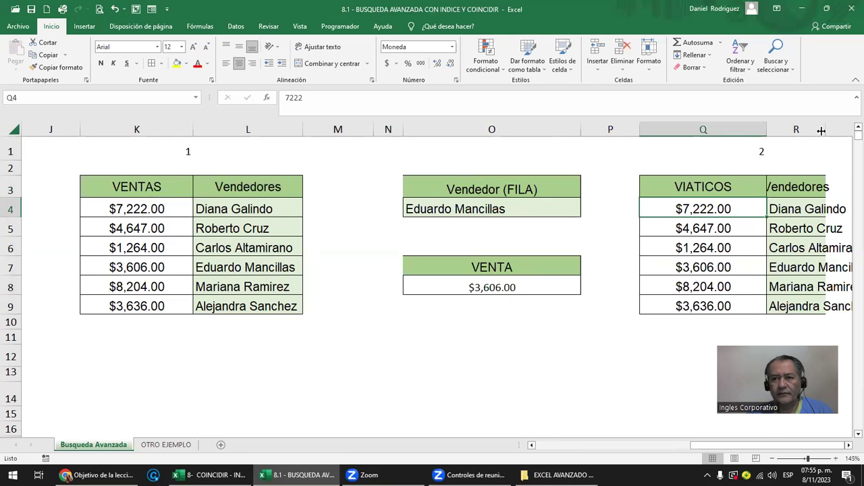
pyautogui.doubleClick(822, 129)
pyautogui.click(614, 169)
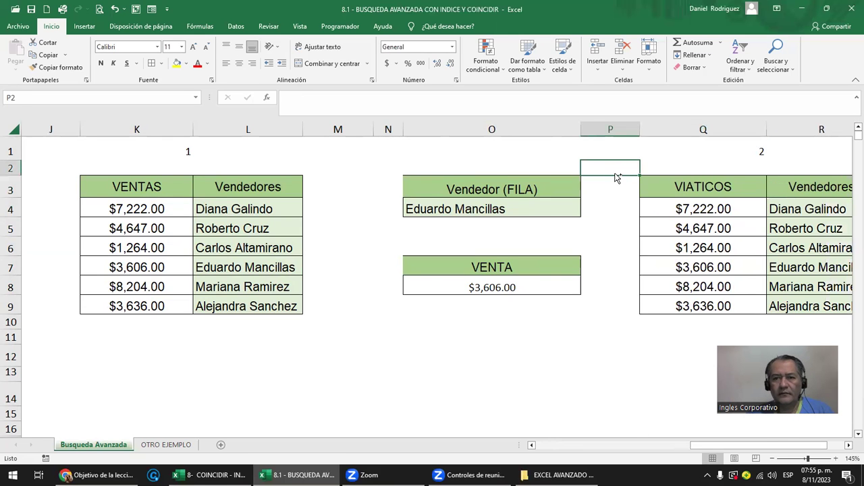
# Step: Remove the trailing period from the first seller's name in L4
pyautogui.scroll(-1, 616, 177)
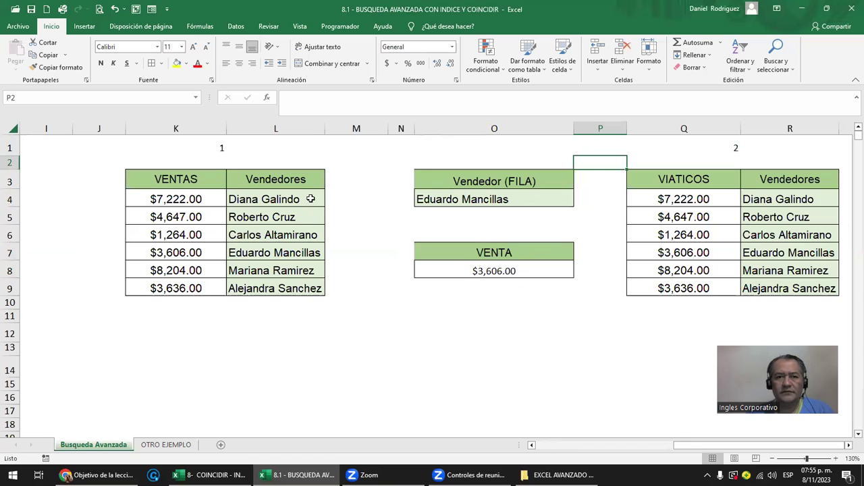
pyautogui.moveTo(271, 196); pyautogui.dragTo(294, 284)
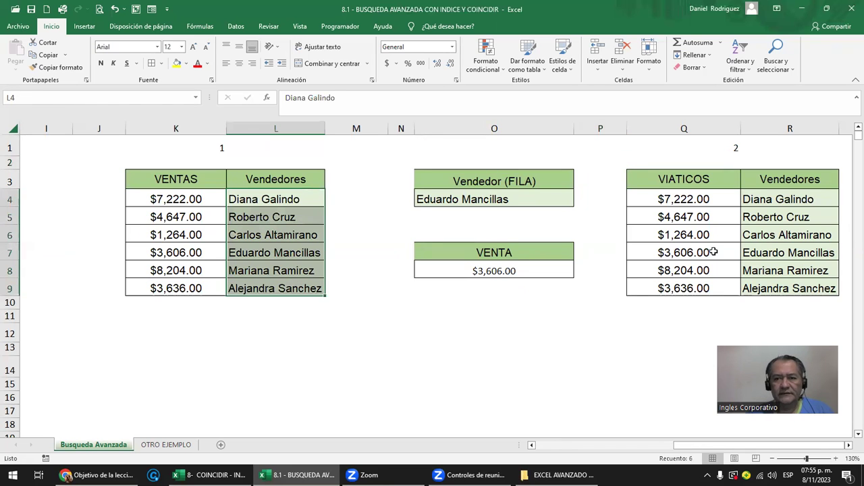
pyautogui.keyDown('ctrl'); pyautogui.moveTo(780, 201); pyautogui.dragTo(749, 288); pyautogui.keyUp('ctrl')
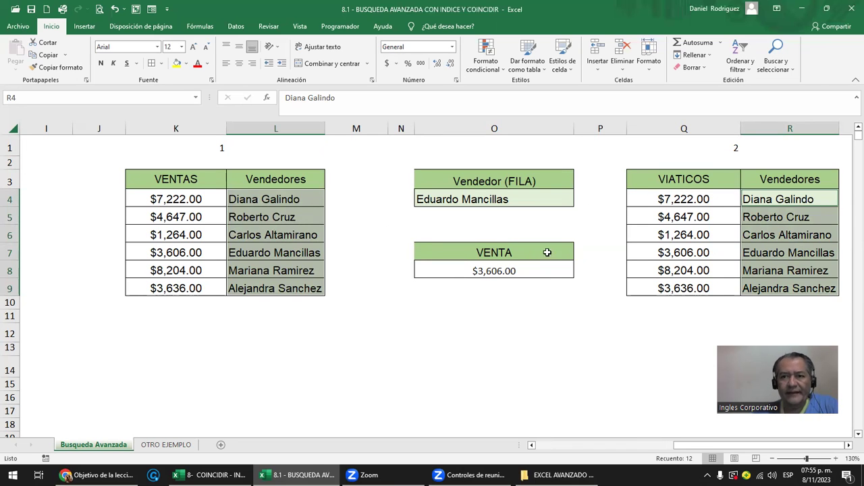
pyautogui.click(274, 203)
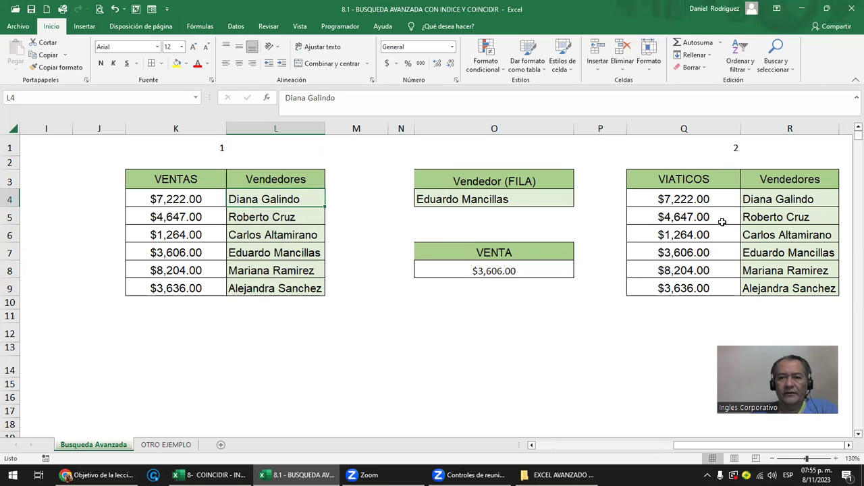
pyautogui.doubleClick(307, 200)
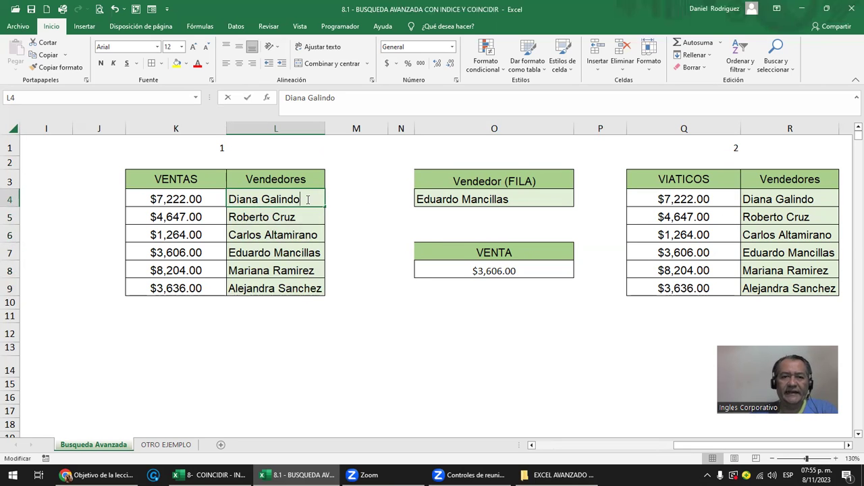
pyautogui.write('.')
pyautogui.press('Return')
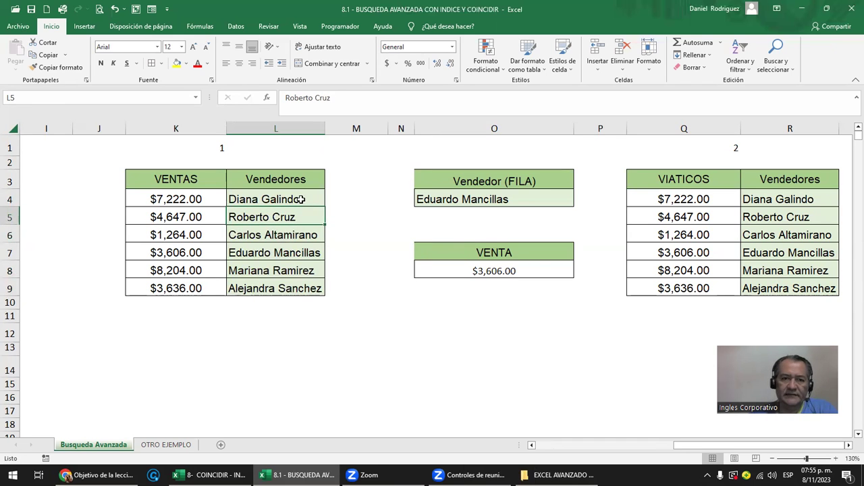
pyautogui.click(307, 199)
pyautogui.press('F2')
pyautogui.press('BackSpace')
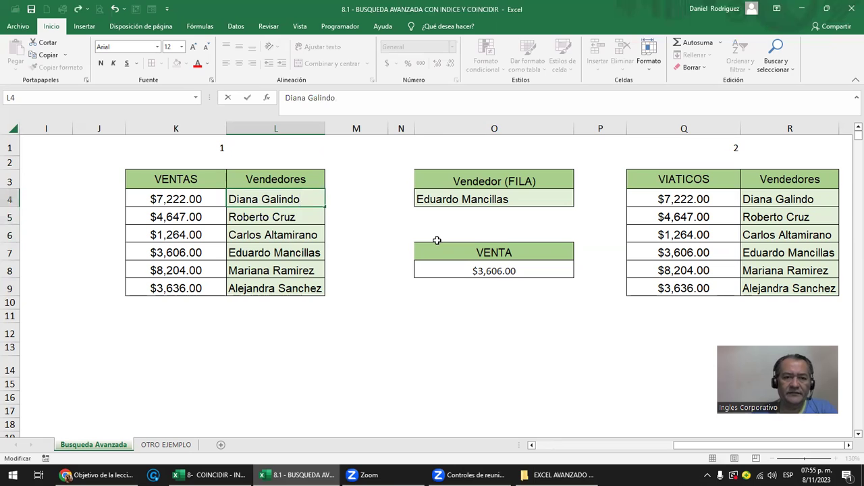
pyautogui.press('Return')
# Step: Add COD headers in M3 and S3 beside both tables' sellers
pyautogui.click(330, 179)
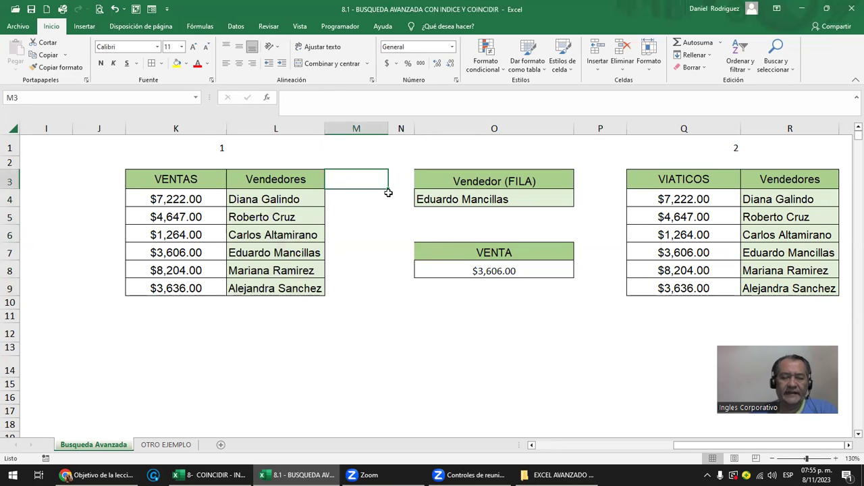
pyautogui.write('CODI')
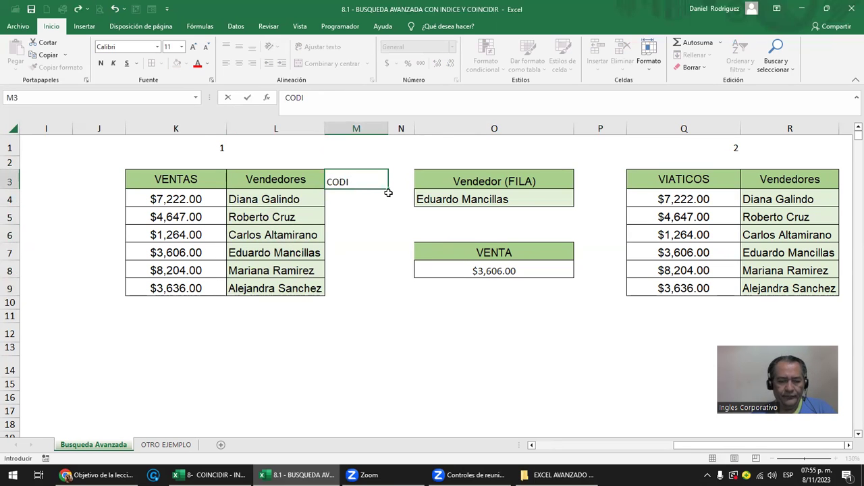
pyautogui.press('Return')
pyautogui.press('Right')
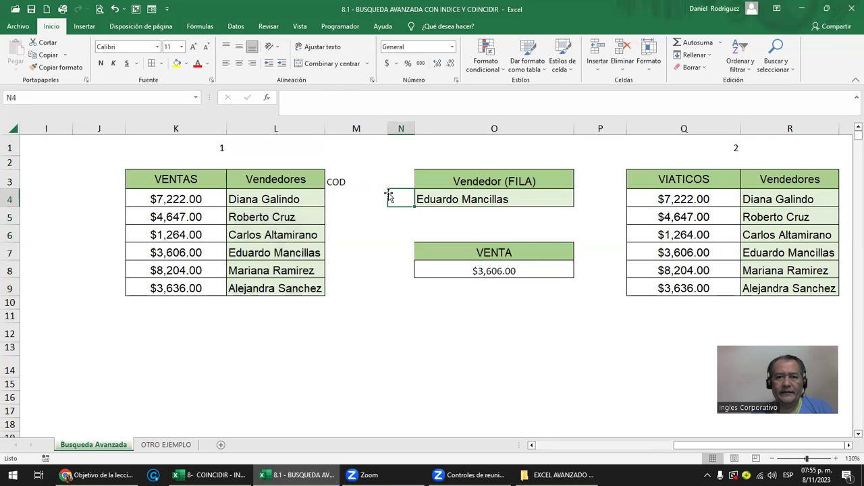
pyautogui.press('Right')
pyautogui.press('Right')
pyautogui.press('Right')
pyautogui.press('Right')
pyautogui.press('Right')
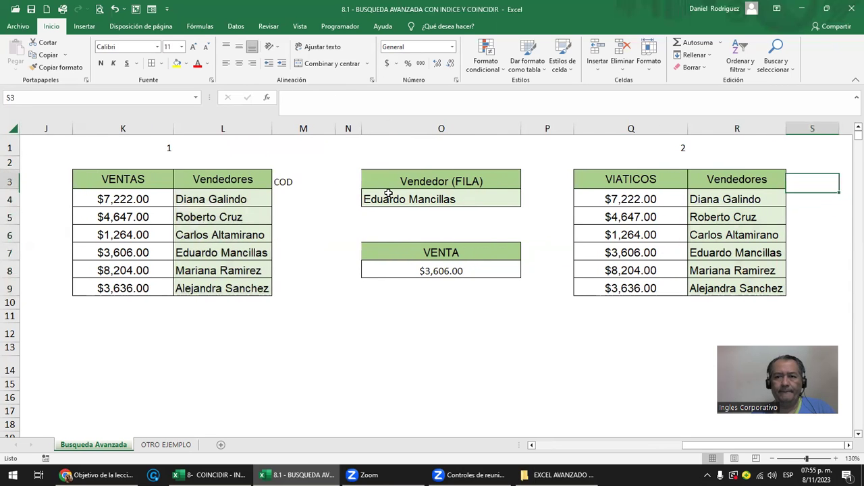
pyautogui.press('Up')
pyautogui.write('CO')
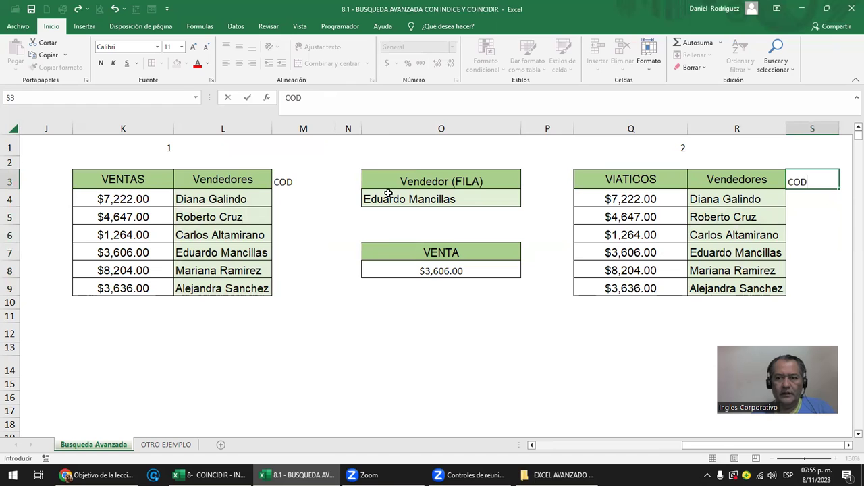
pyautogui.press('Return')
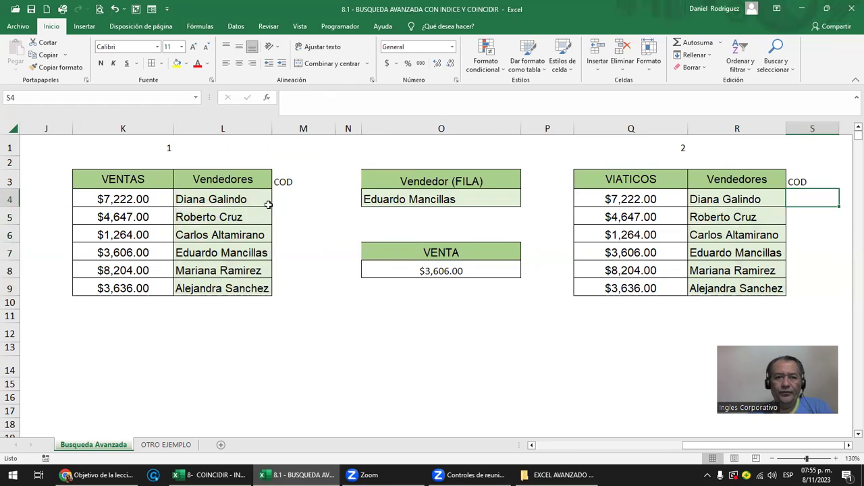
# Step: Enter codes 1 and 2 beside the first two sellers in both tables
pyautogui.click(317, 203)
pyautogui.write('1')
pyautogui.press('Return')
pyautogui.write('2')
pyautogui.press('Return')
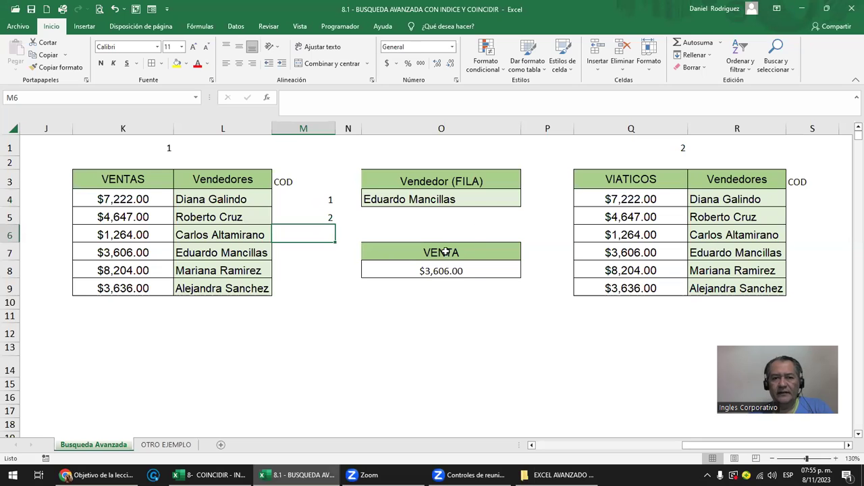
pyautogui.doubleClick(808, 201)
pyautogui.write('1')
pyautogui.press('Return')
pyautogui.write('2')
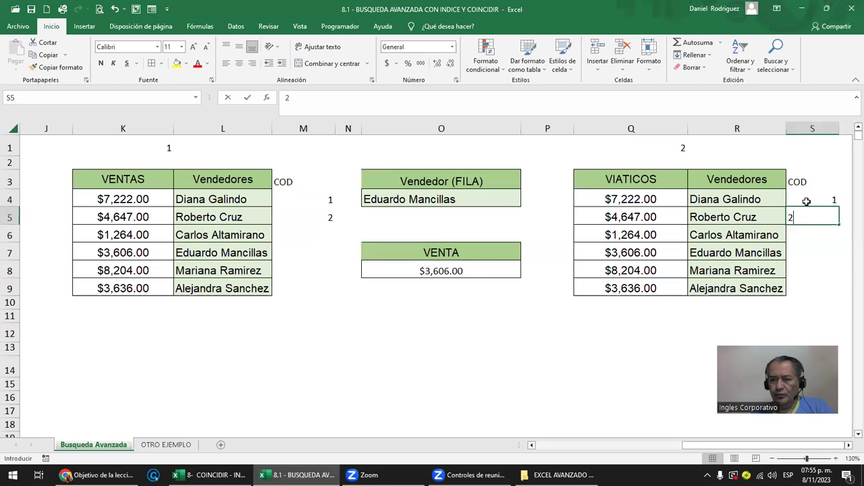
pyautogui.press('Return')
# Step: Fill both COD headers, M3 and S3, yellow
pyautogui.moveTo(222, 191); pyautogui.dragTo(246, 280)
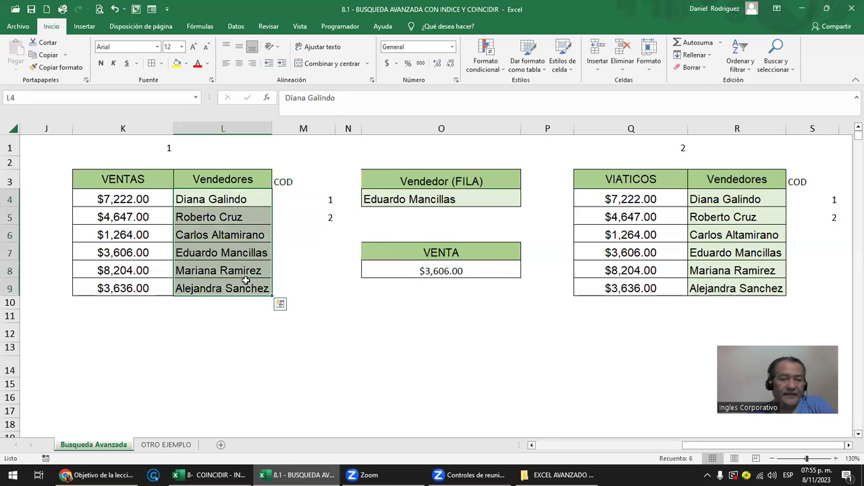
pyautogui.moveTo(321, 201); pyautogui.dragTo(324, 217)
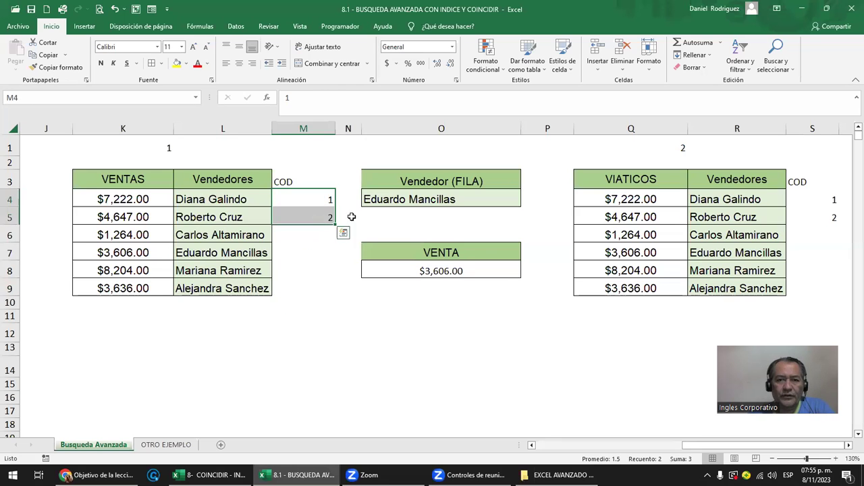
pyautogui.click(816, 196)
pyautogui.click(294, 183)
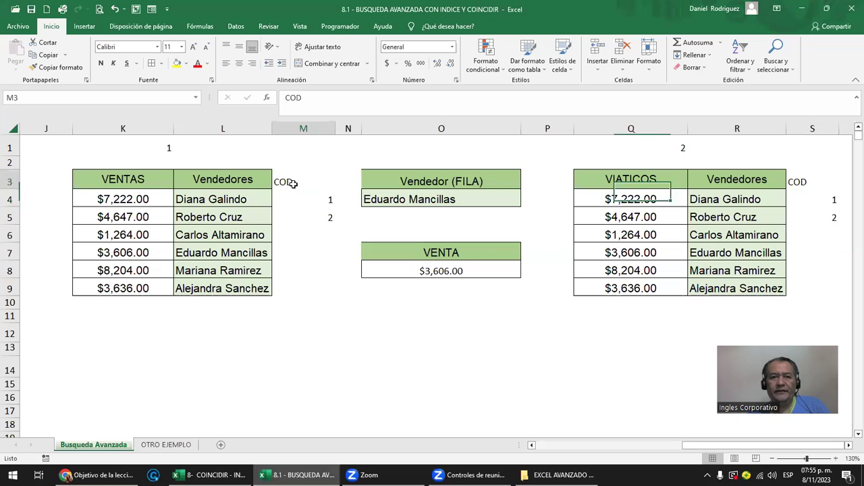
pyautogui.keyDown('ctrl'); pyautogui.click(800, 181); pyautogui.keyUp('ctrl')
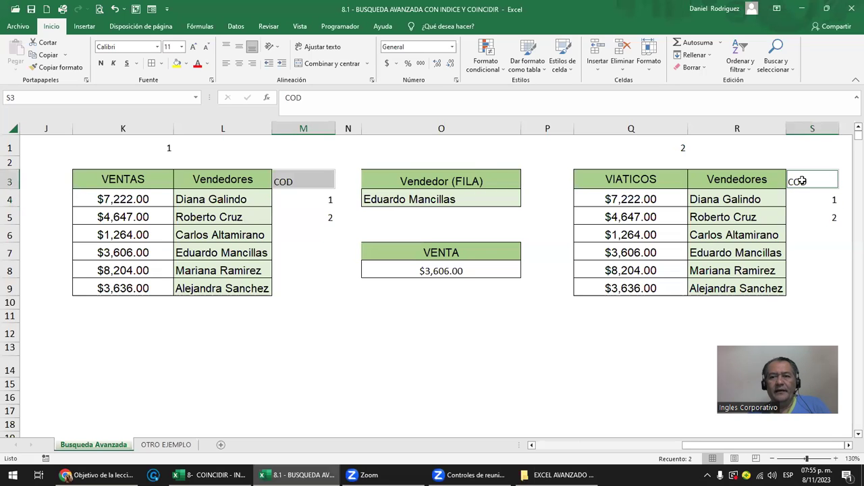
pyautogui.click(177, 64)
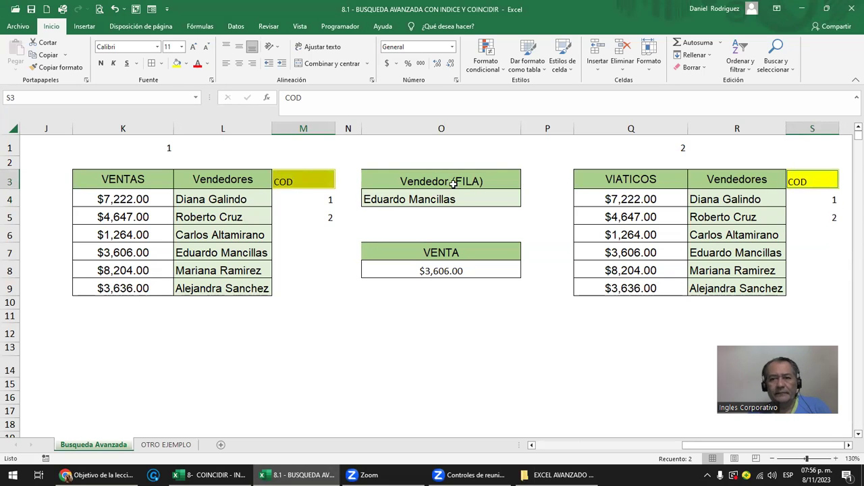
# Step: Rename the VIATICOS code header in S3 to CODIGO
pyautogui.click(301, 181)
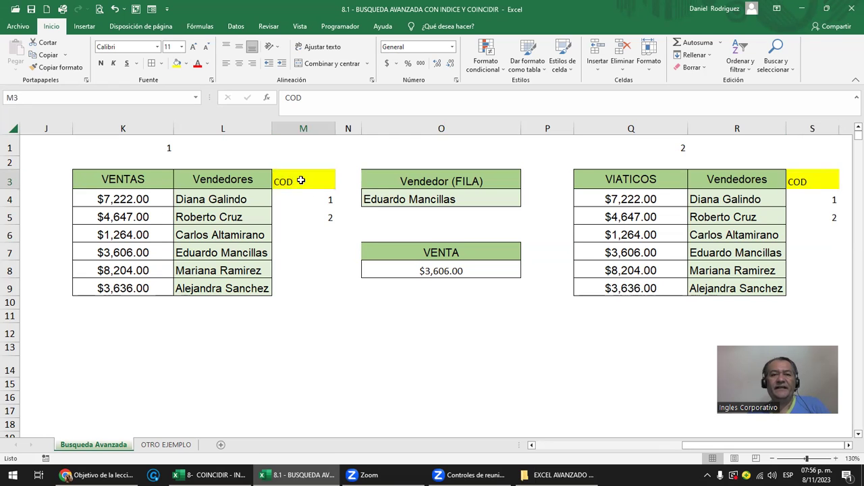
pyautogui.click(808, 183)
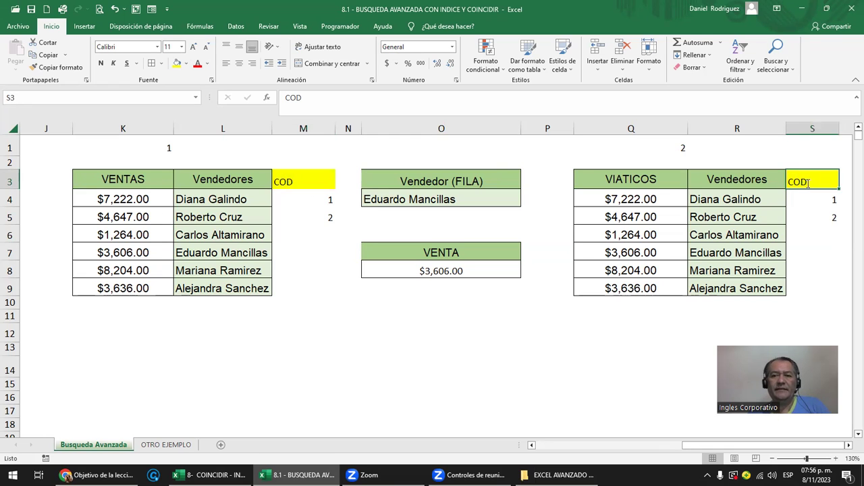
pyautogui.doubleClick(808, 183)
pyautogui.write('D')
pyautogui.press('BackSpace')
pyautogui.press('BackSpace')
pyautogui.write('GO')
pyautogui.press('Return')
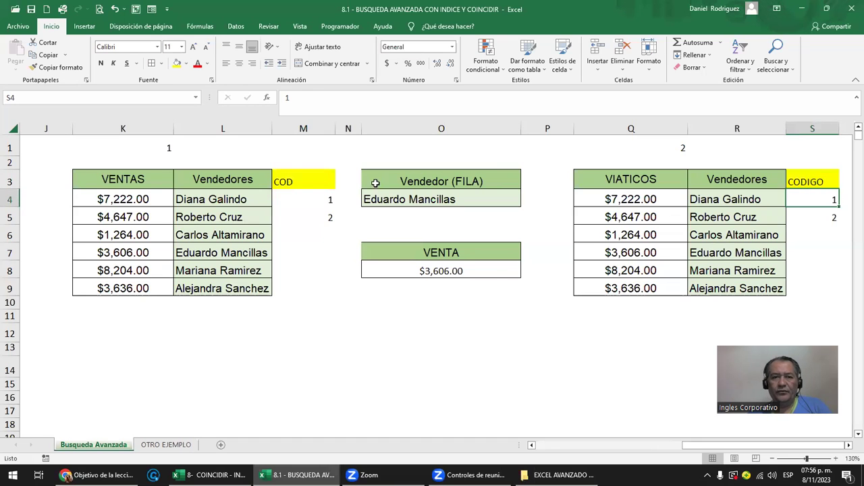
pyautogui.click(296, 181)
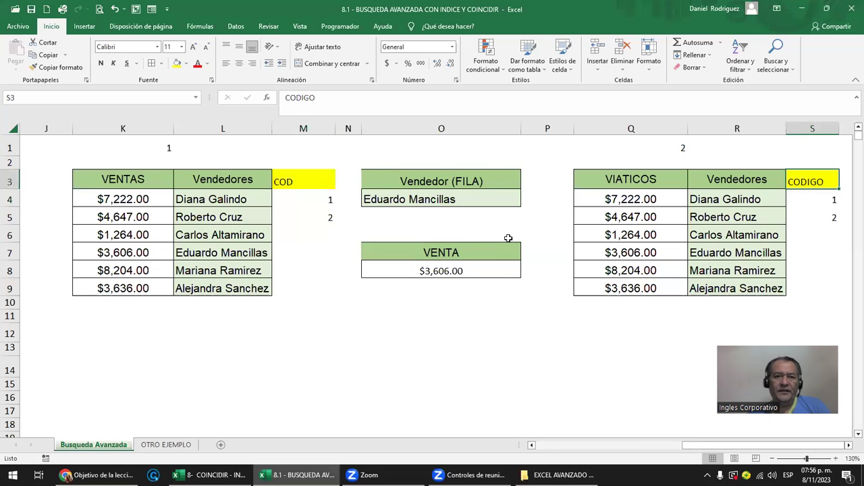
pyautogui.moveTo(317, 200); pyautogui.dragTo(321, 285)
pyautogui.moveTo(815, 202); pyautogui.dragTo(826, 287)
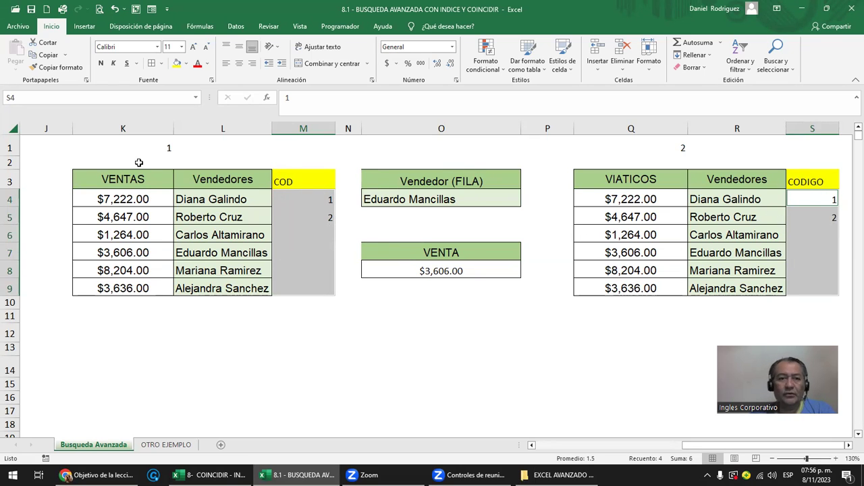
pyautogui.click(99, 177)
pyautogui.moveTo(277, 201); pyautogui.dragTo(305, 279)
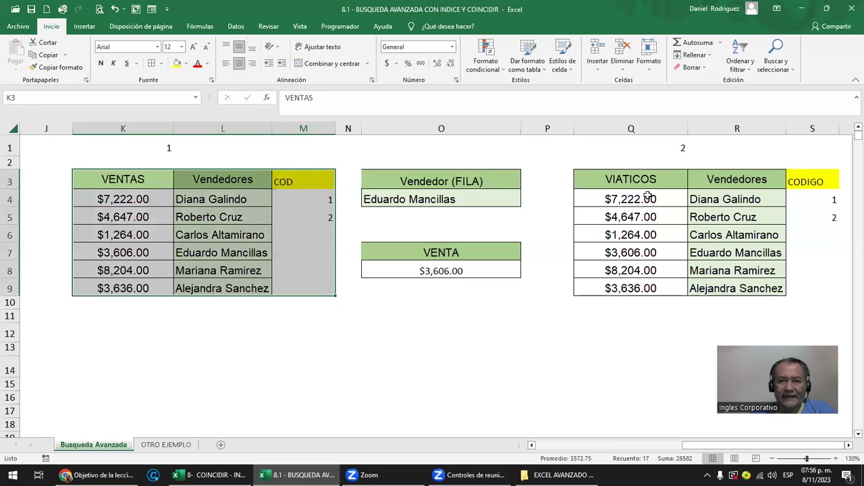
pyautogui.moveTo(620, 177)
pyautogui.mouseDown()
pyautogui.moveTo(769, 221)
pyautogui.moveTo(812, 287)
pyautogui.mouseUp()
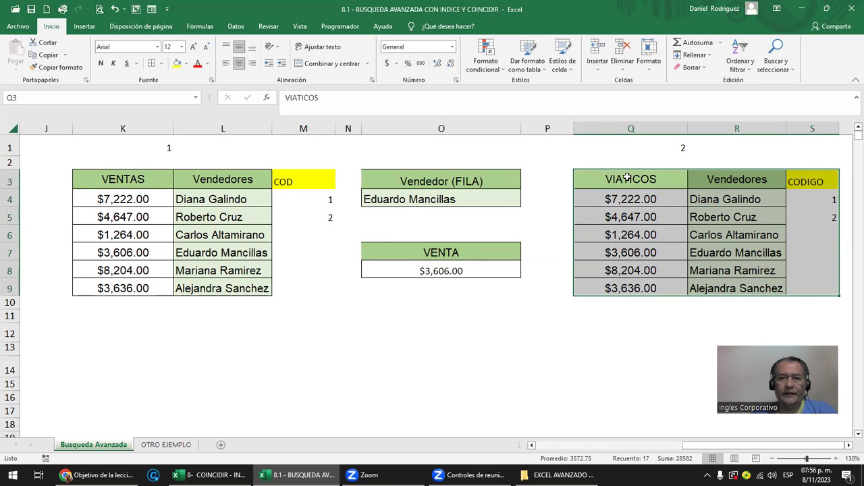
pyautogui.click(712, 175)
pyautogui.click(631, 127)
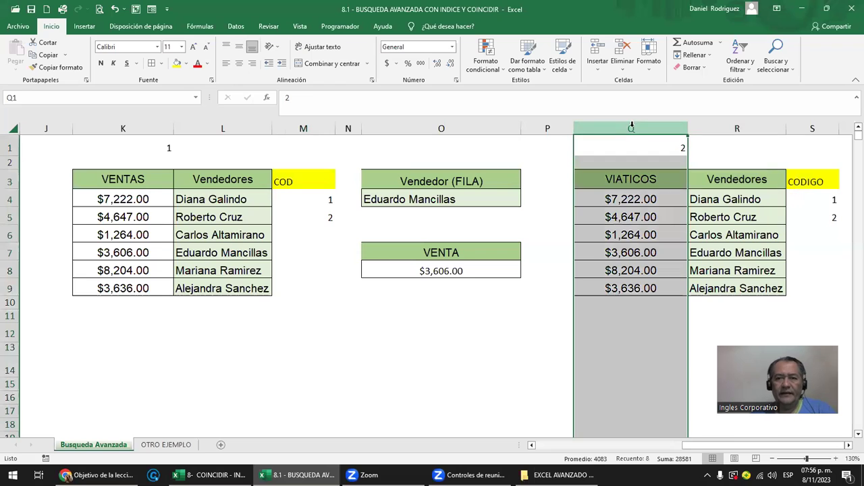
pyautogui.keyDown('ctrl'); pyautogui.click(135, 127); pyautogui.keyUp('ctrl')
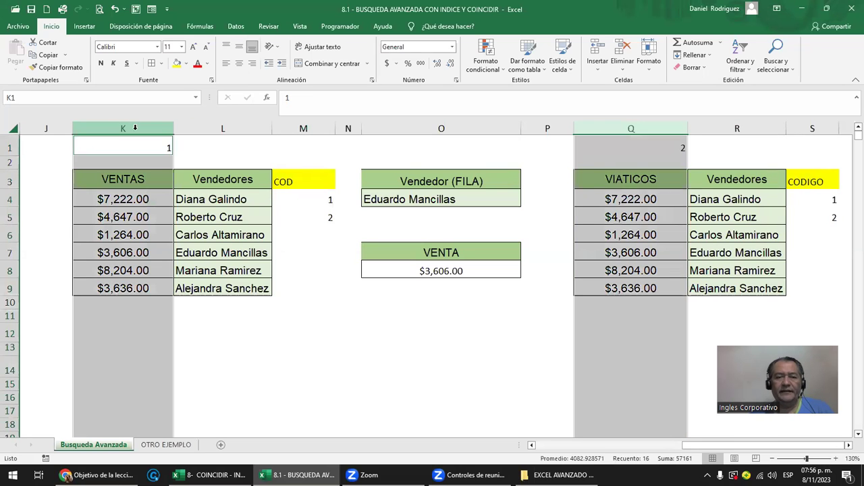
pyautogui.click(263, 326)
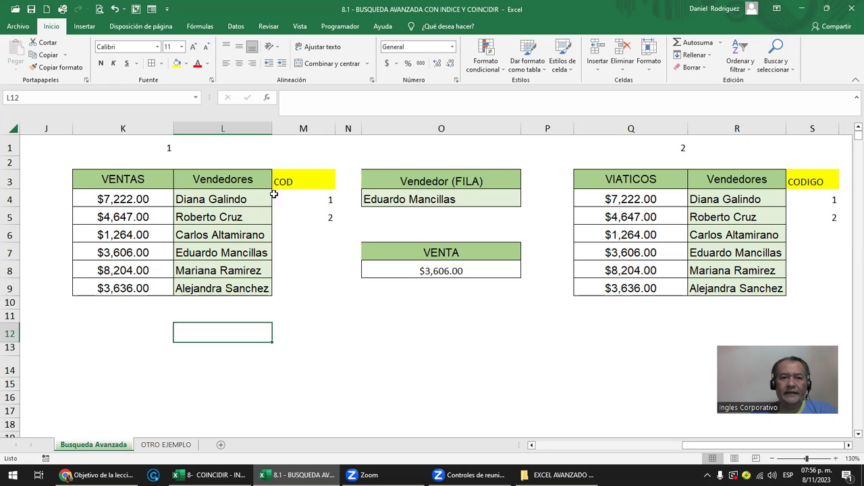
pyautogui.click(234, 199)
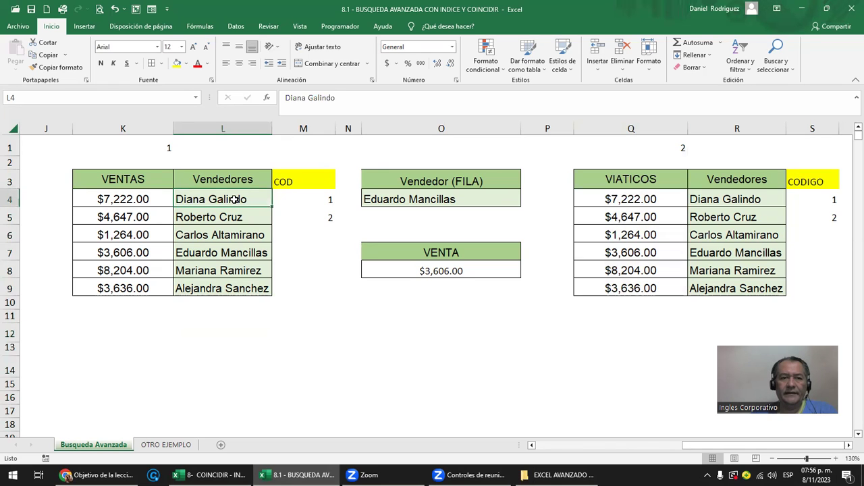
pyautogui.click(628, 198)
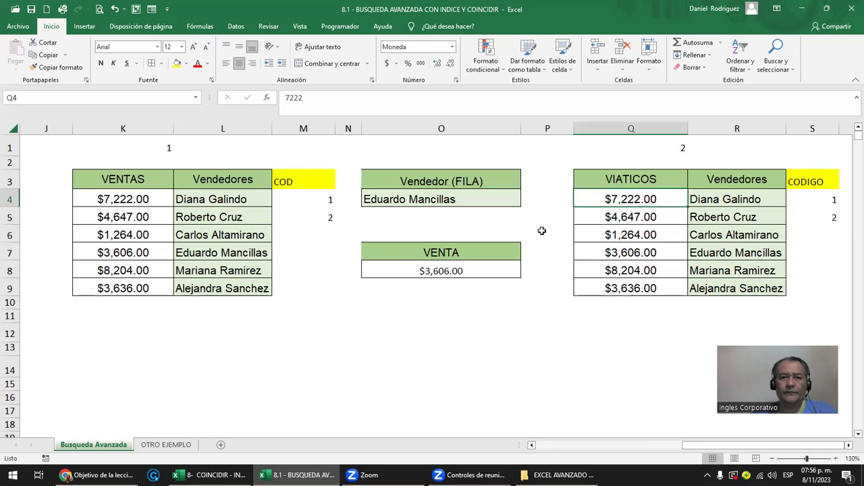
pyautogui.click(302, 205)
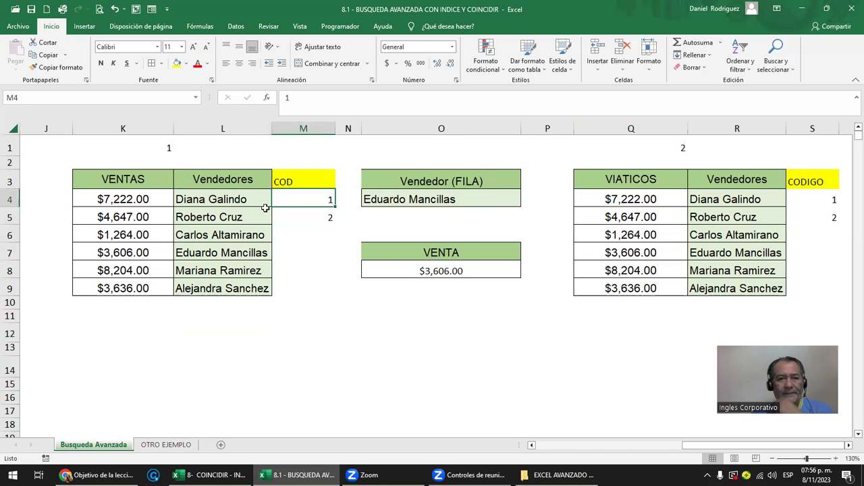
pyautogui.click(52, 200)
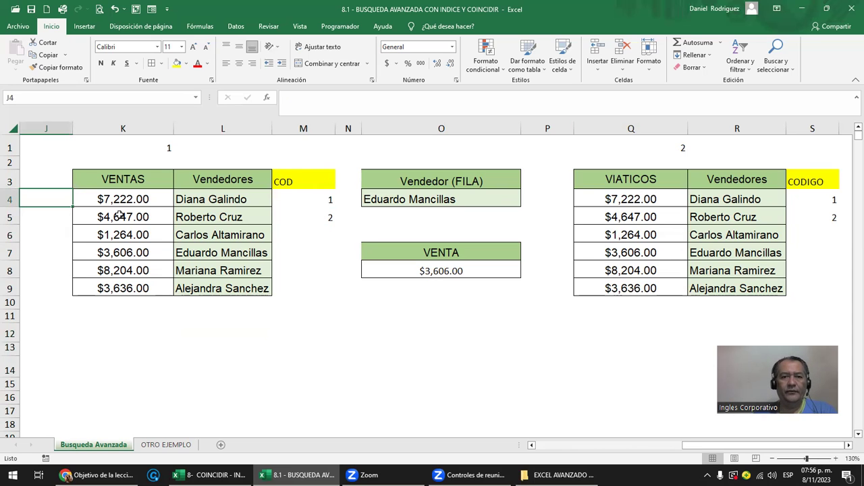
# Step: Move the COD column into column J, left of the VENTAS table
pyautogui.write('=')
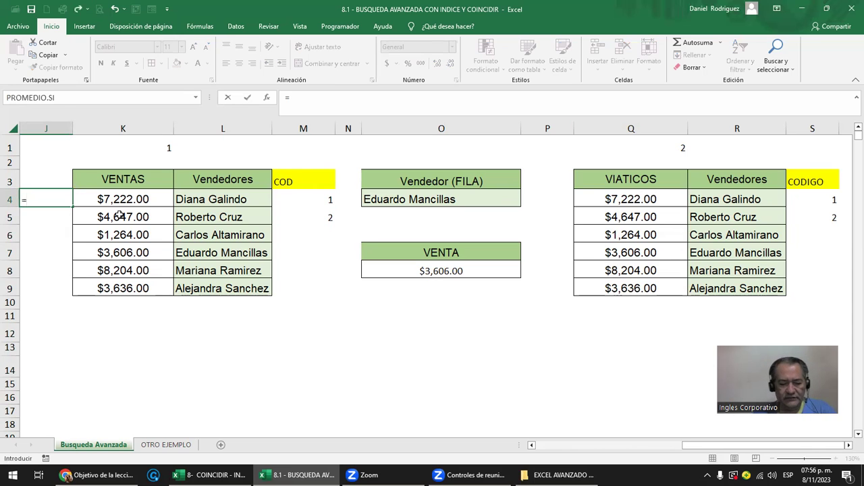
pyautogui.press('Escape')
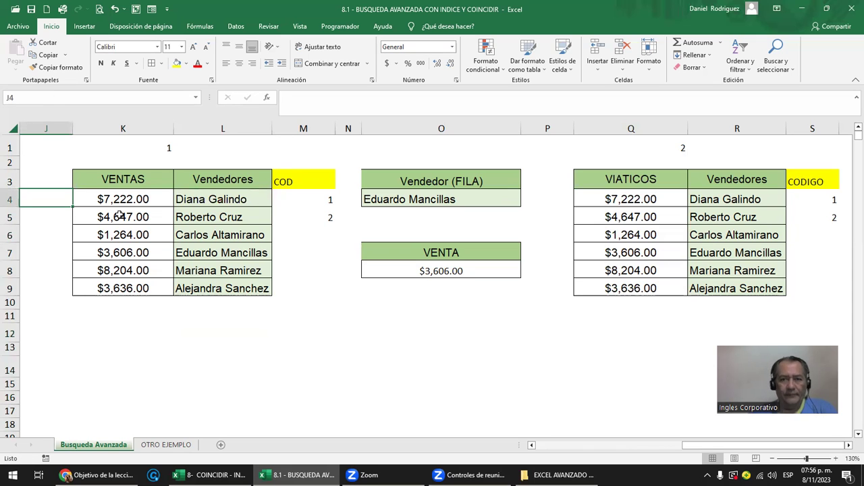
pyautogui.moveTo(300, 181); pyautogui.dragTo(308, 284)
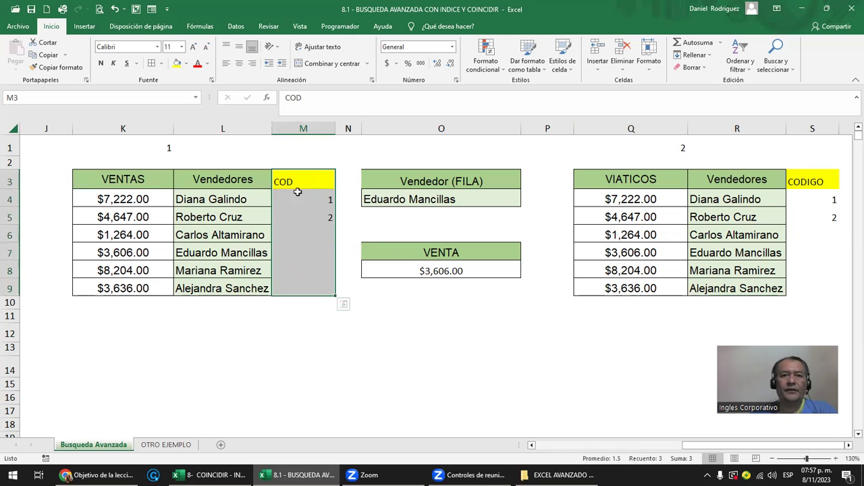
pyautogui.hotkey('ctrl', 'x')
pyautogui.press('Left')
pyautogui.press('Left')
pyautogui.press('Left')
pyautogui.hotkey('ctrl', 'v')
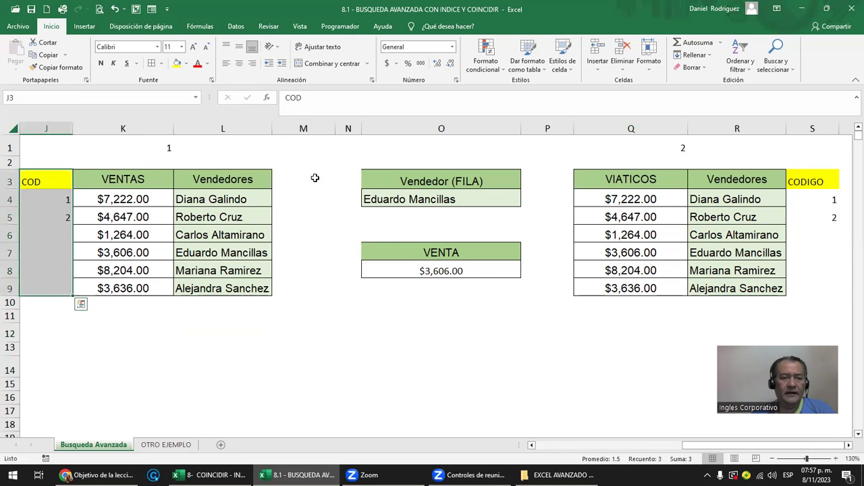
# Step: Select the CODIGO header and its codes beside the VIATICOS table
pyautogui.hscroll(-1, 315, 177)
pyautogui.press('Down')
pyautogui.press('Down')
pyautogui.press('Up')
pyautogui.press('Right')
pyautogui.press('Right')
pyautogui.press('Right')
pyautogui.press('Right')
pyautogui.press('Right')
pyautogui.press('Right')
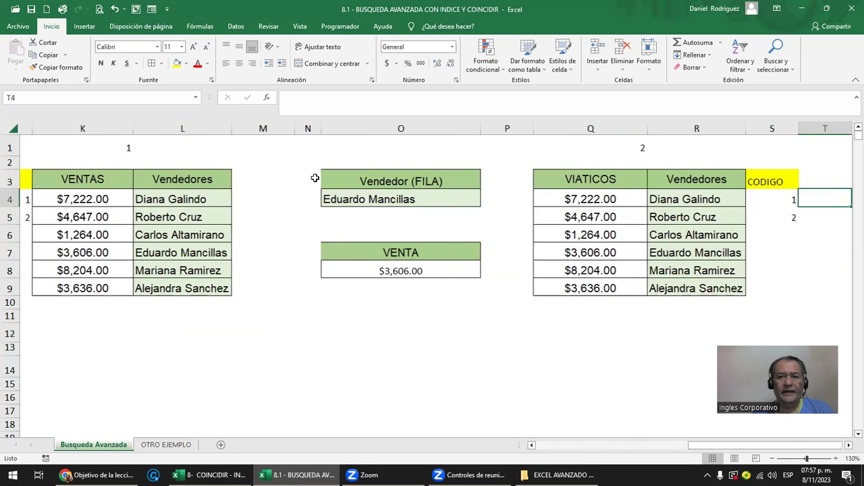
pyautogui.press('Left')
pyautogui.press('Up')
pyautogui.hotkey('shift', 'Down')
pyautogui.hotkey('shift', 'Down')
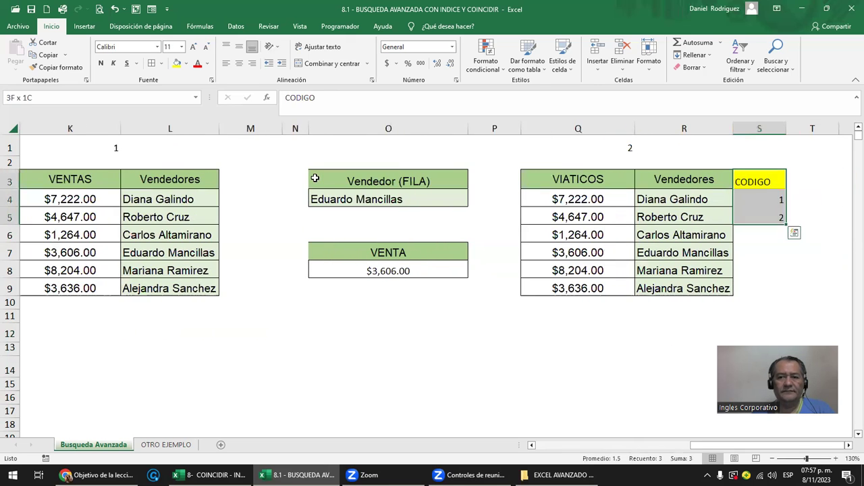
pyautogui.hotkey('ctrl', 'q')
pyautogui.press('Escape')
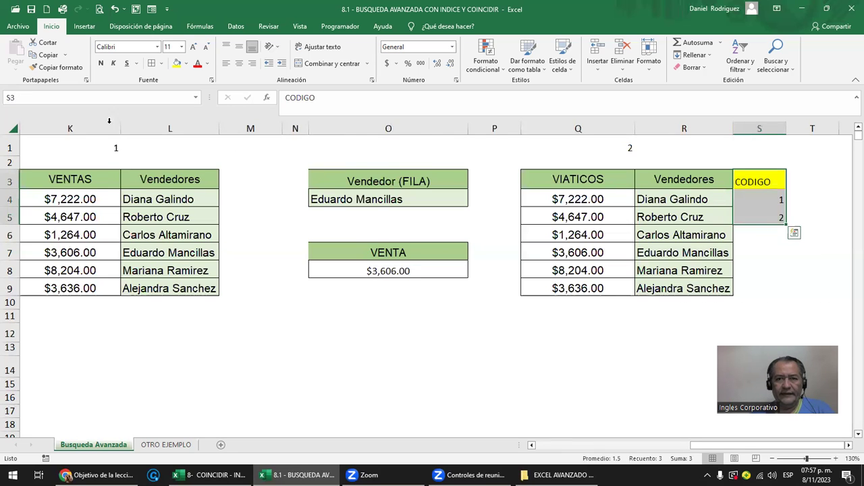
# Step: Insert a new column P, clear its formatting, and narrow it
pyautogui.click(507, 131)
pyautogui.rightClick(508, 130)
pyautogui.click(537, 221)
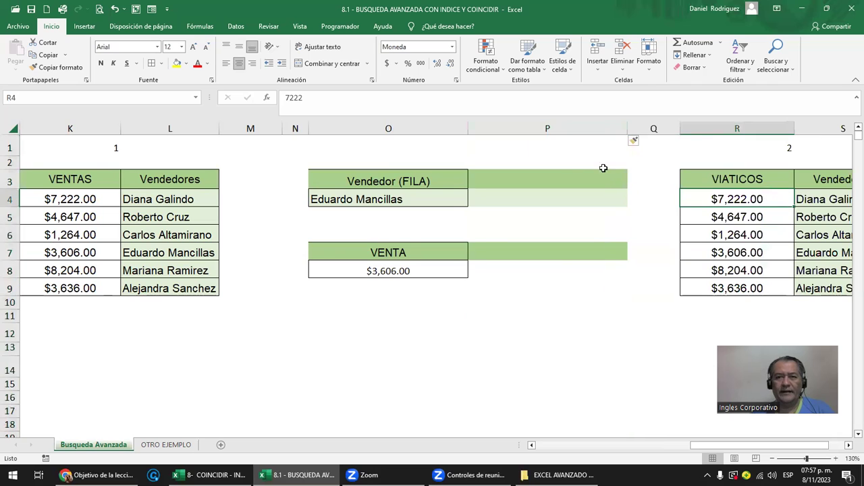
pyautogui.click(537, 128)
pyautogui.click(691, 67)
pyautogui.click(706, 92)
pyautogui.click(621, 166)
pyautogui.moveTo(626, 128); pyautogui.dragTo(539, 128)
pyautogui.moveTo(574, 199); pyautogui.dragTo(573, 189)
# Step: Copy the CODIGO header with codes 1 and 2 into column Q, left of VIATICOS
pyautogui.press('Right')
pyautogui.press('Right')
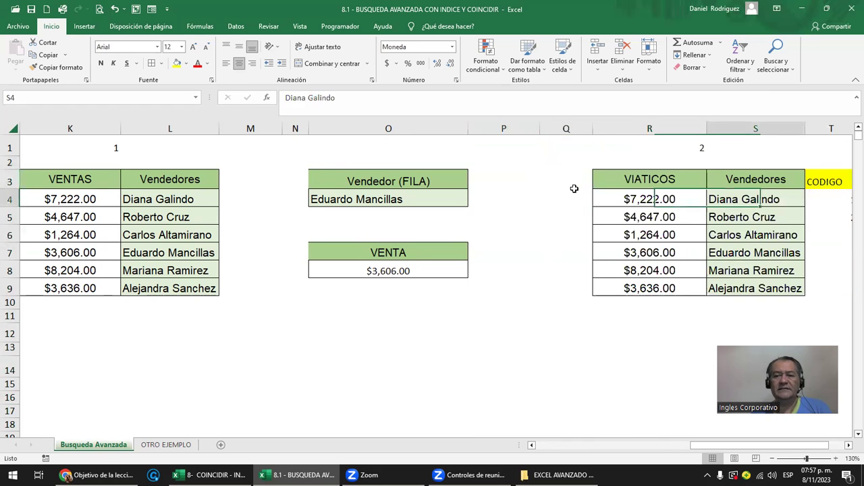
pyautogui.press('Right')
pyautogui.press('Up')
pyautogui.press('Left')
pyautogui.press('Right')
pyautogui.hotkey('shift', 'Down')
pyautogui.hotkey('shift', 'Down')
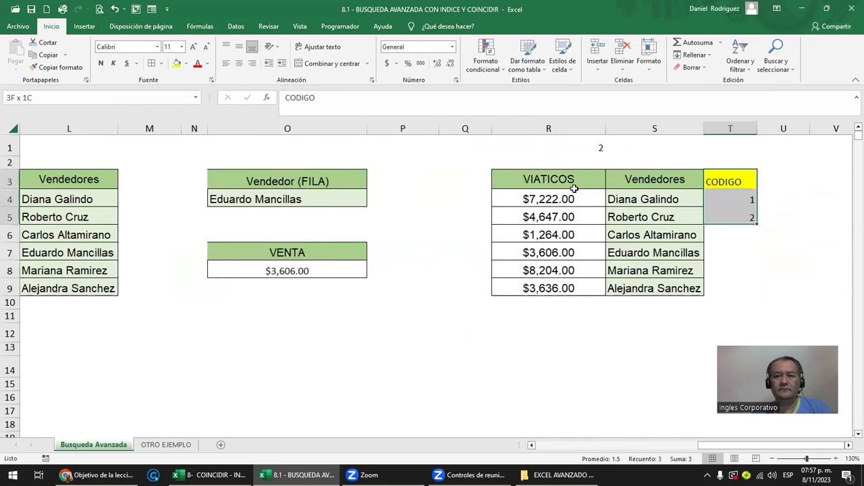
pyautogui.hotkey('ctrl', 'shift', 'Down')
pyautogui.hotkey('ctrl', 'shift', 'Up')
pyautogui.hotkey('shift', 'Up')
pyautogui.hotkey('shift', 'Up')
pyautogui.hotkey('shift', 'Down')
pyautogui.hotkey('shift', 'Down')
pyautogui.hotkey('shift', 'Down')
pyautogui.hotkey('shift', 'Down')
pyautogui.hotkey('shift', 'Down')
pyautogui.hotkey('shift', 'Down')
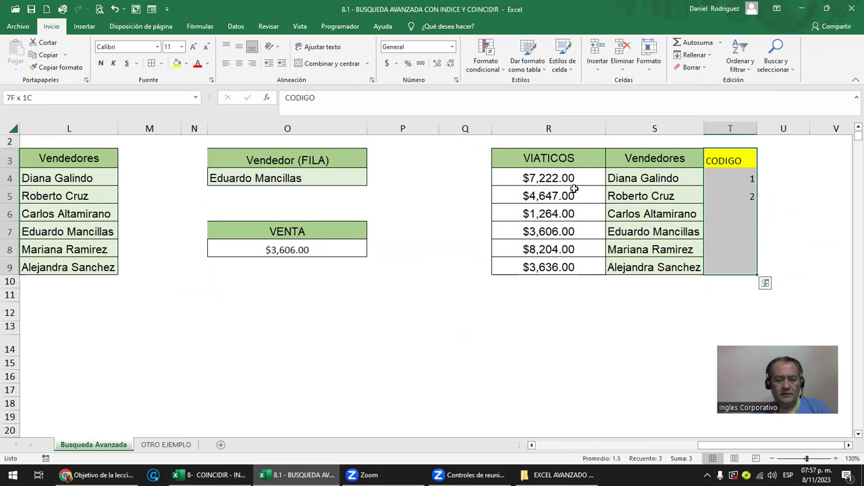
pyautogui.hotkey('ctrl', 'c')
pyautogui.press('Left')
pyautogui.press('Left')
pyautogui.press('Left')
pyautogui.press('Return')
pyautogui.press('Left')
pyautogui.press('Left')
pyautogui.press('Left')
pyautogui.press('Left')
pyautogui.press('Left')
pyautogui.press('Right')
pyautogui.press('Right')
pyautogui.press('Right')
pyautogui.press('Right')
pyautogui.press('Right')
pyautogui.press('Right')
pyautogui.press('Right')
pyautogui.press('Right')
pyautogui.press('Right')
pyautogui.press('Right')
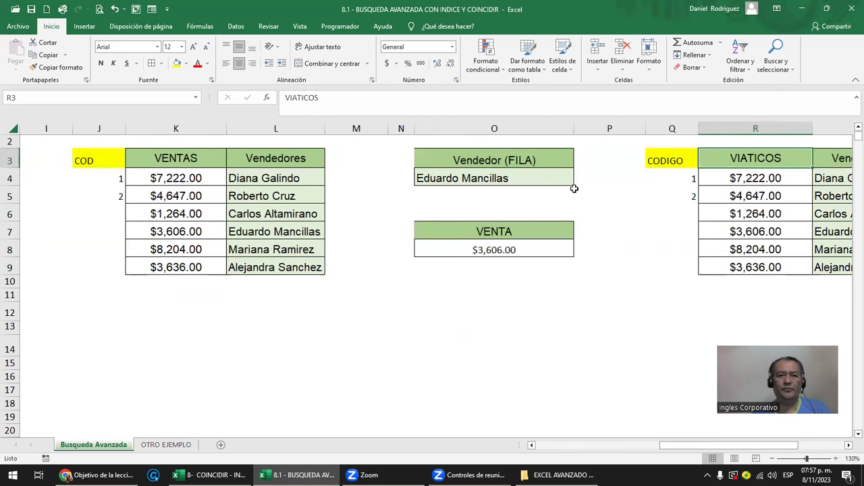
# Step: Copy the VIATICOS header into M3 as the new column's header
pyautogui.click(338, 179)
pyautogui.click(346, 157)
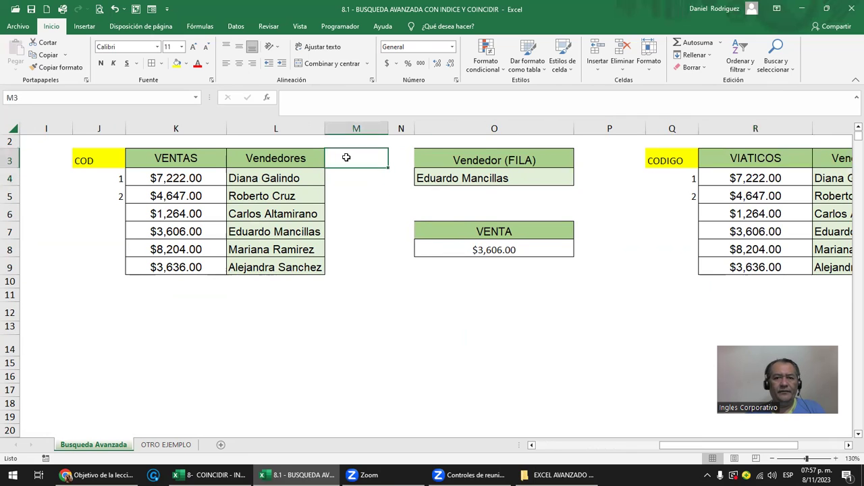
pyautogui.click(735, 151)
pyautogui.hotkey('ctrl', 'c')
pyautogui.press('Left')
pyautogui.press('Left')
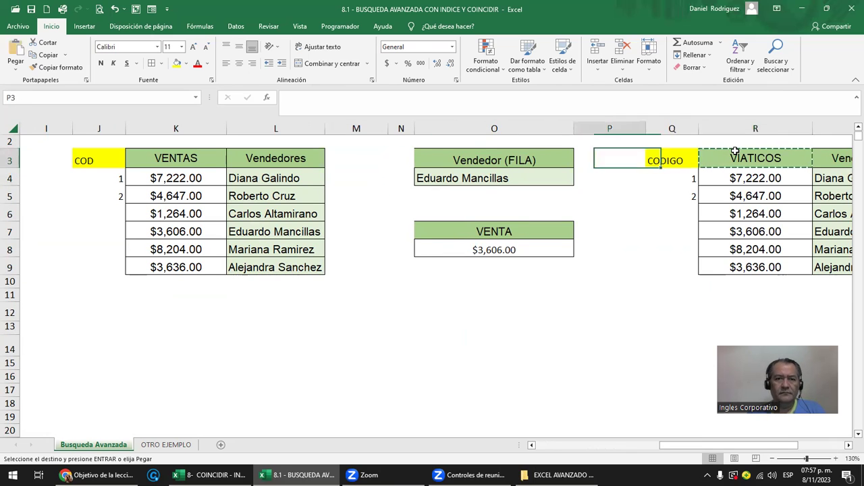
pyautogui.press('Left')
pyautogui.press('Left')
pyautogui.press('Left')
pyautogui.hotkey('ctrl', 'v')
# Step: Enter =BUSCARV(J4;Q4:S9;2;FALSO) in M4 to look up the COD's amount
pyautogui.press('Return')
pyautogui.press('Left')
pyautogui.press('Left')
pyautogui.press('Right')
pyautogui.press('Right')
pyautogui.write('=')
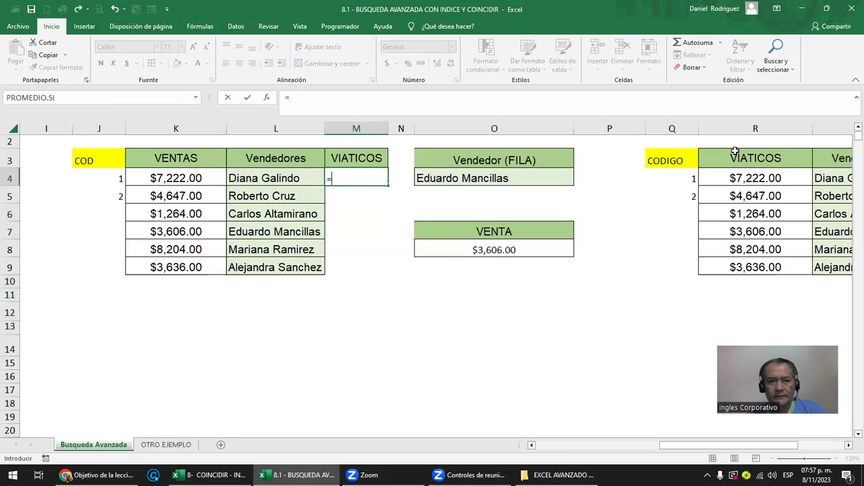
pyautogui.write('BU')
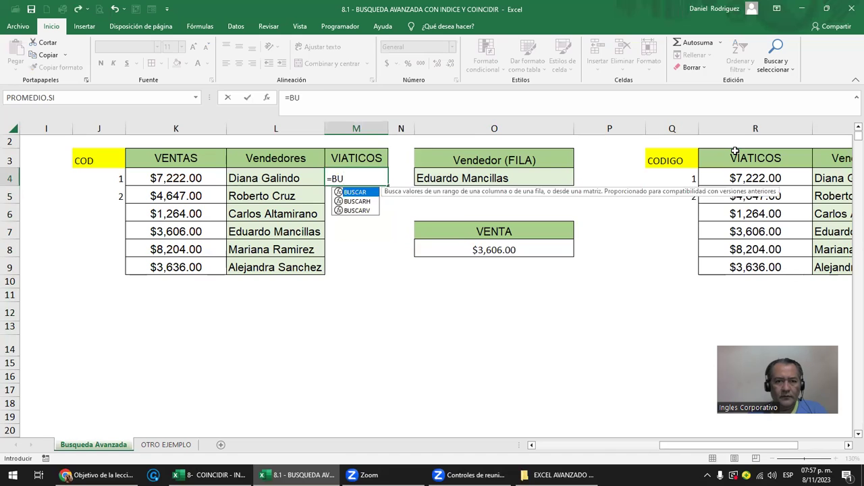
pyautogui.press('Down')
pyautogui.press('Down')
pyautogui.press('Tab')
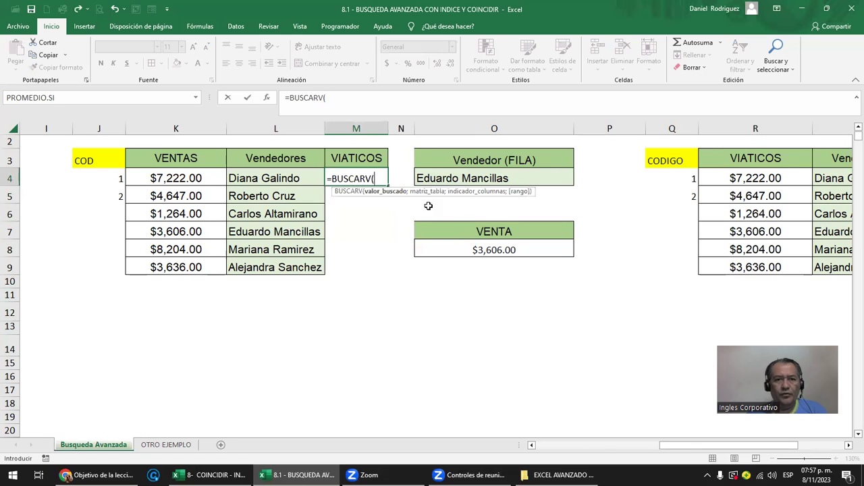
pyautogui.click(113, 179)
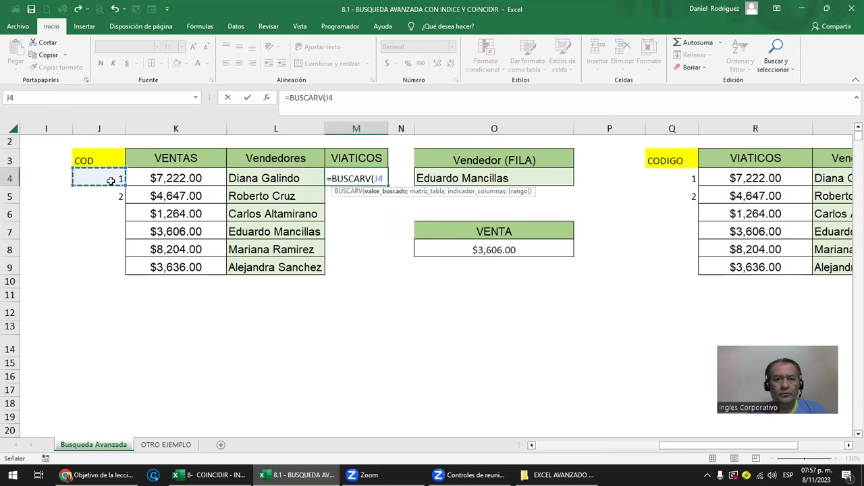
pyautogui.write(';')
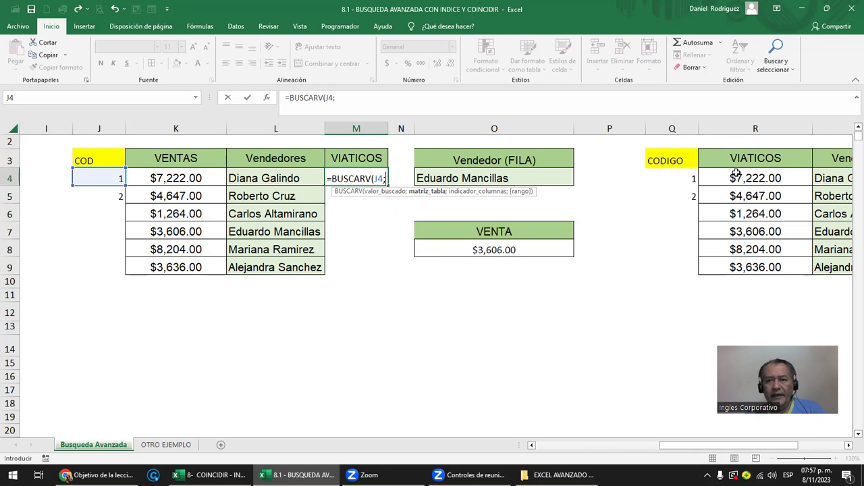
pyautogui.moveTo(677, 160); pyautogui.dragTo(747, 223)
pyautogui.moveTo(682, 181)
pyautogui.mouseDown()
pyautogui.moveTo(760, 193)
pyautogui.moveTo(694, 269)
pyautogui.mouseUp()
pyautogui.write(';')
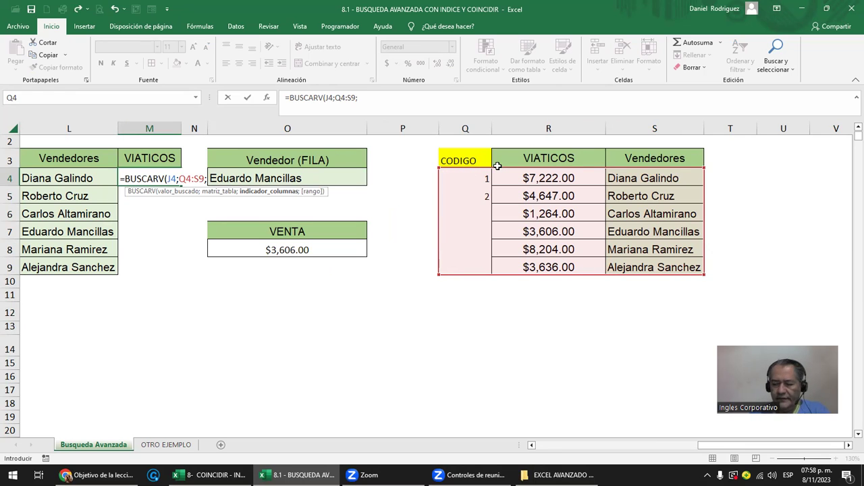
pyautogui.write('2;')
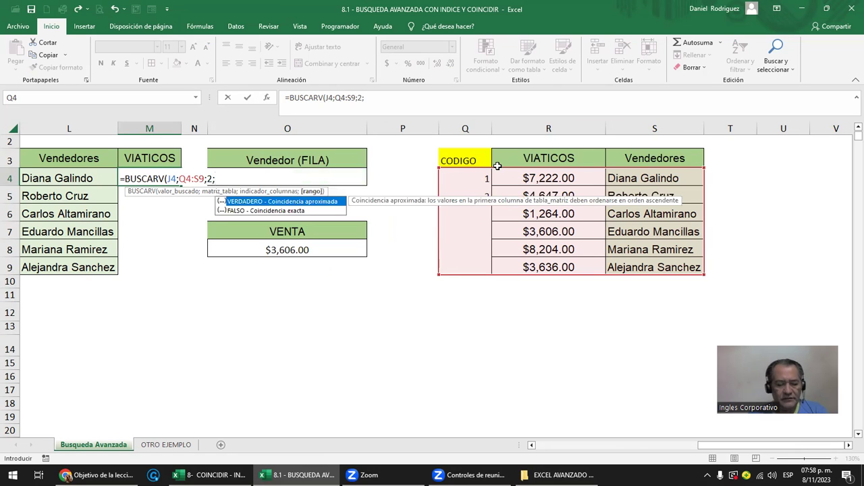
pyautogui.press('Down')
pyautogui.press('Tab')
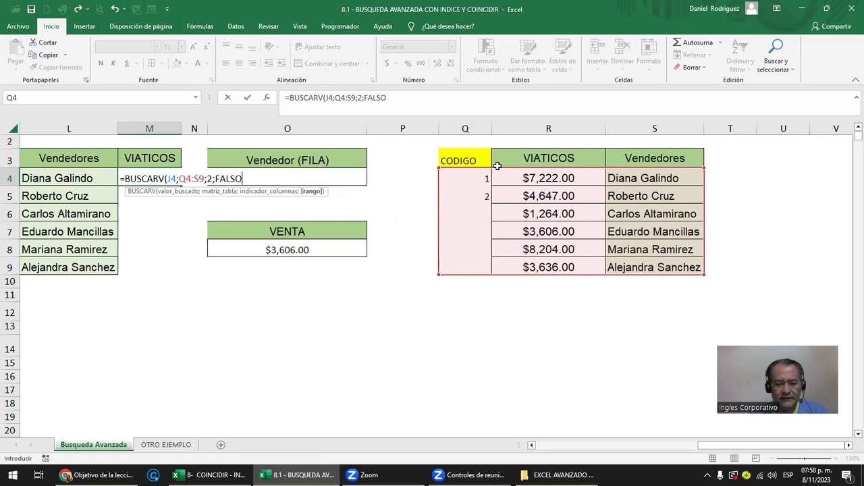
pyautogui.press('Return')
# Step: Give M4 R4's currency format with Copiar formato and fill the formula down to M9
pyautogui.press('Up')
pyautogui.press('Right')
pyautogui.press('Left')
pyautogui.press('Left')
pyautogui.press('Left')
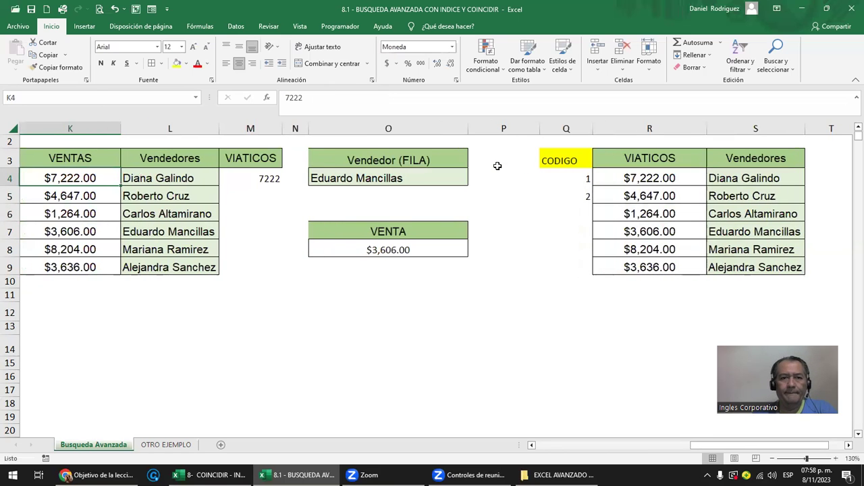
pyautogui.click(246, 172)
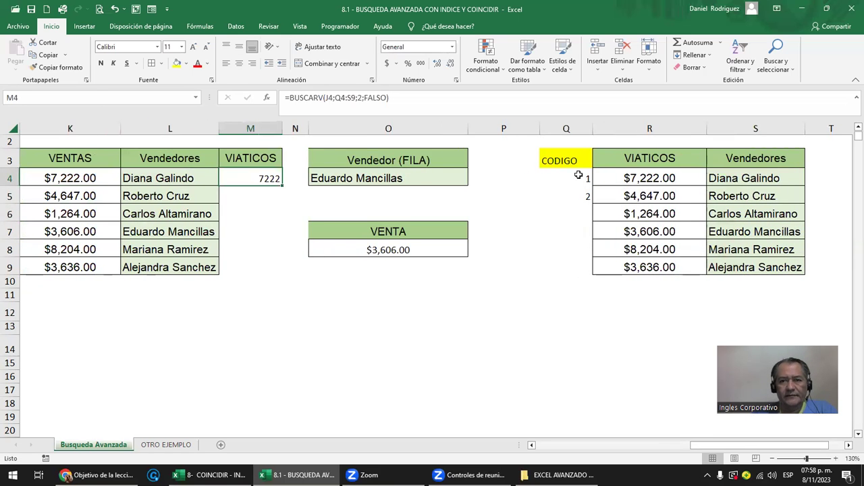
pyautogui.click(613, 176)
pyautogui.click(57, 67)
pyautogui.click(251, 179)
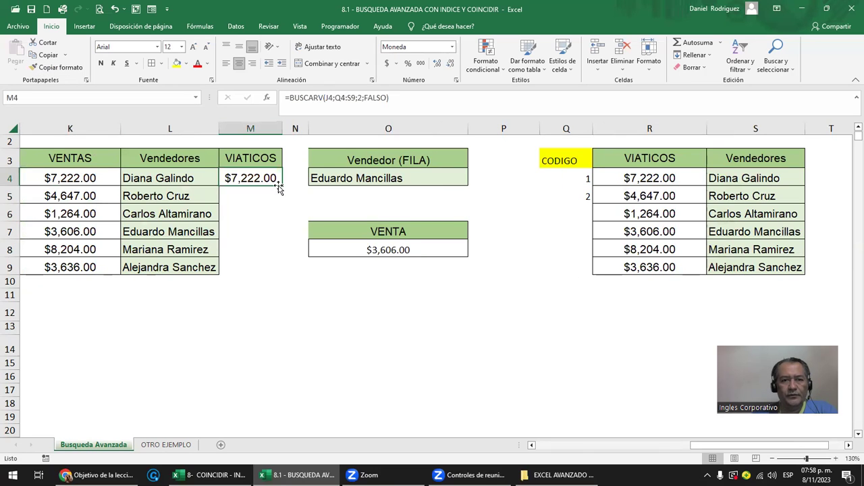
pyautogui.moveTo(283, 188); pyautogui.dragTo(270, 268)
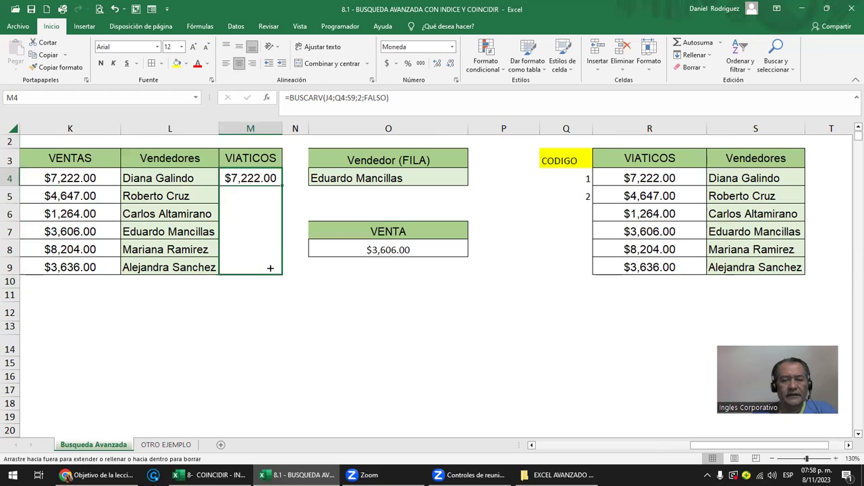
# Step: Enter codes 3, 4, 5 and 6 in the COD cells J6:J9
pyautogui.click(90, 225)
pyautogui.press('Left')
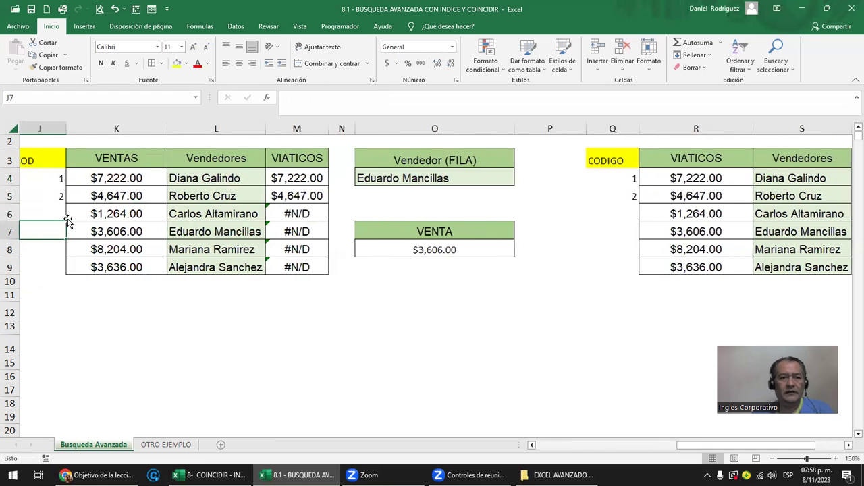
pyautogui.press('Up')
pyautogui.write('3')
pyautogui.press('Return')
pyautogui.write('4')
pyautogui.press('Return')
pyautogui.write('5')
pyautogui.press('Return')
pyautogui.write('6')
pyautogui.press('Return')
pyautogui.press('Up')
pyautogui.press('Up')
pyautogui.press('Up')
pyautogui.press('Up')
pyautogui.press('Up')
pyautogui.press('Up')
# Step: Copy the COD codes J4:J9 into the CODIGO column Q4:Q9
pyautogui.hotkey('shift', 'Down')
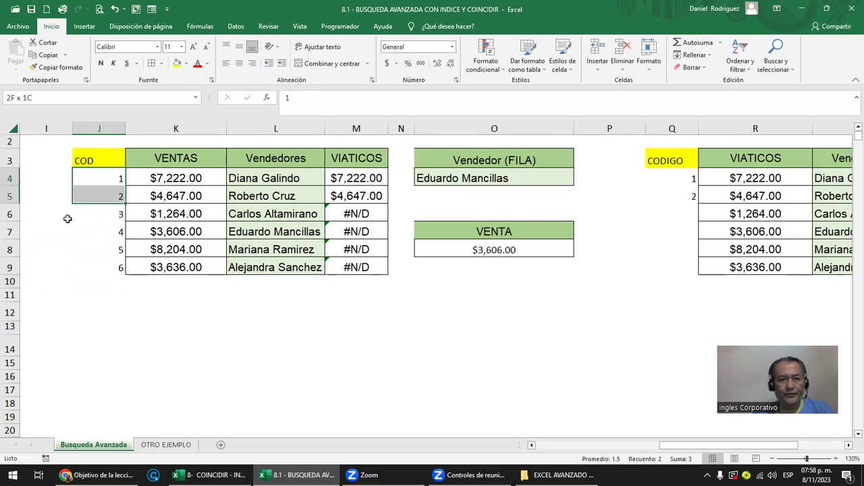
pyautogui.hotkey('shift', 'Down')
pyautogui.hotkey('shift', 'Down')
pyautogui.hotkey('shift', 'Down')
pyautogui.hotkey('shift', 'Down')
pyautogui.hotkey('ctrl', 'c')
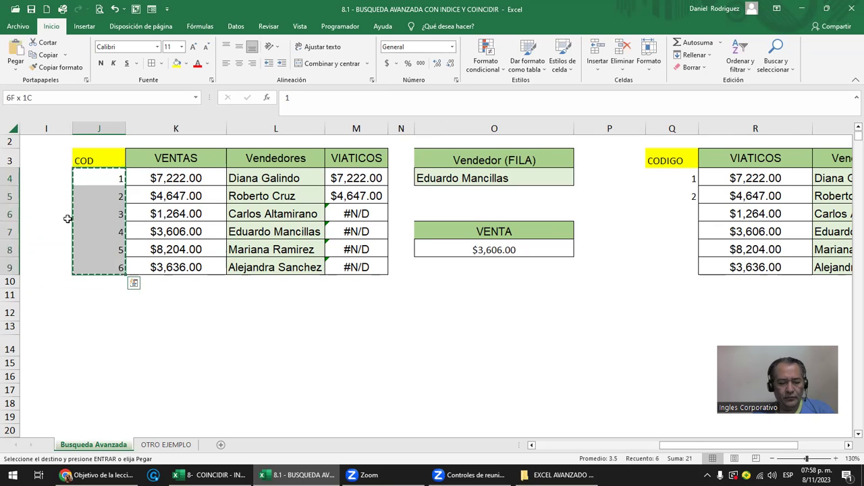
pyautogui.press('Right')
pyautogui.press('Right')
pyautogui.press('Right')
pyautogui.press('Right')
pyautogui.press('Right')
pyautogui.press('Right')
pyautogui.press('Right')
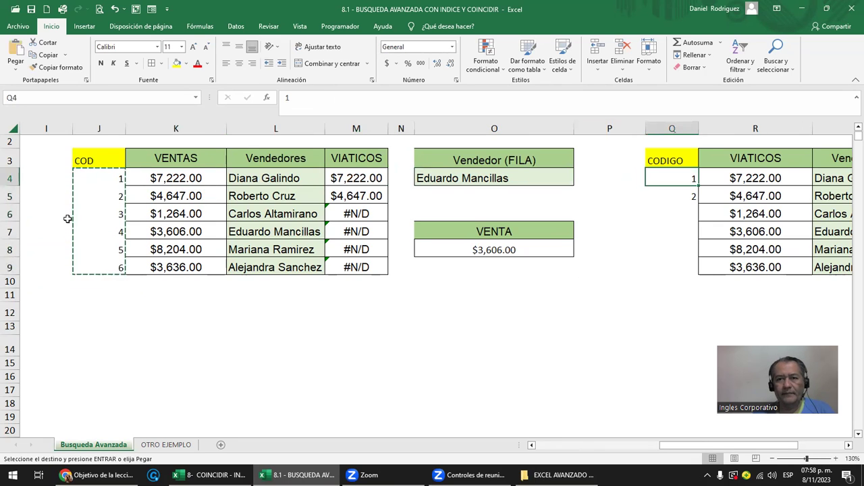
pyautogui.hotkey('ctrl', 'v')
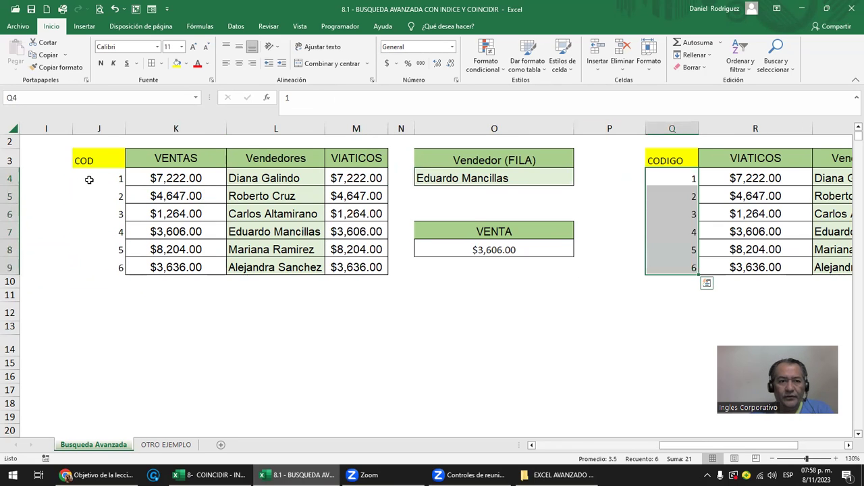
# Step: Compare the COD and CODIGO columns and select the seller names L4:L9
pyautogui.click(89, 179)
pyautogui.click(671, 181)
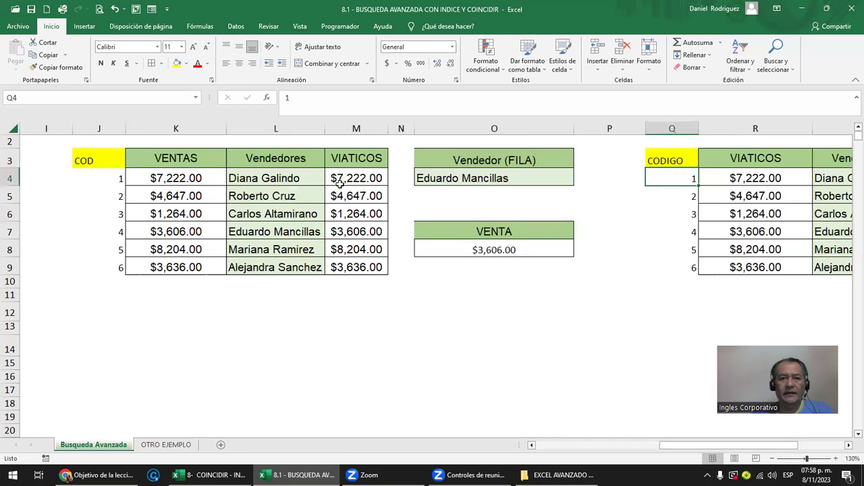
pyautogui.click(99, 128)
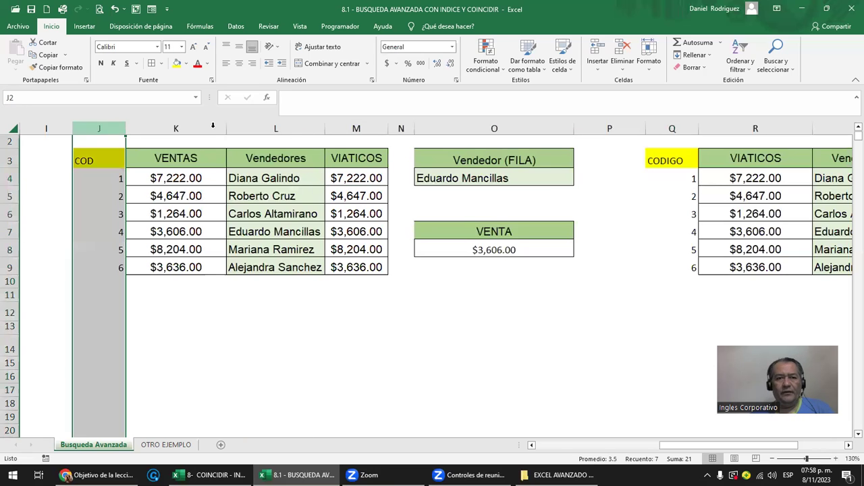
pyautogui.keyDown('ctrl'); pyautogui.click(663, 128); pyautogui.keyUp('ctrl')
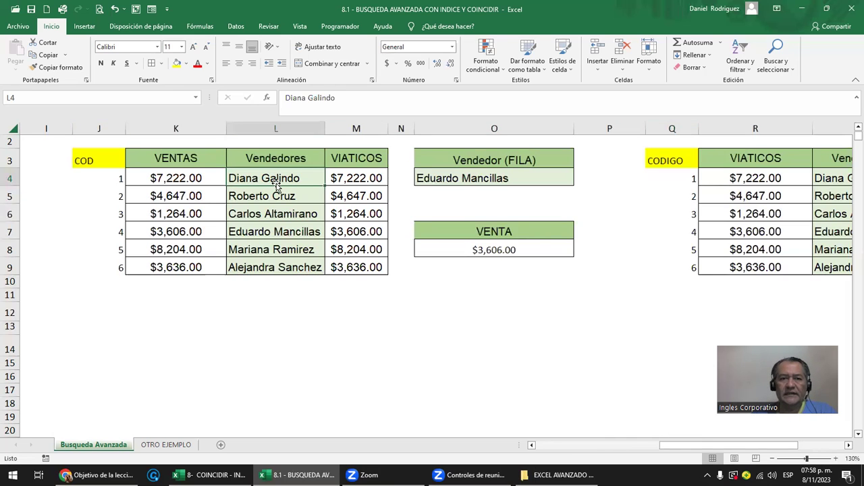
pyautogui.moveTo(275, 178); pyautogui.dragTo(280, 265)
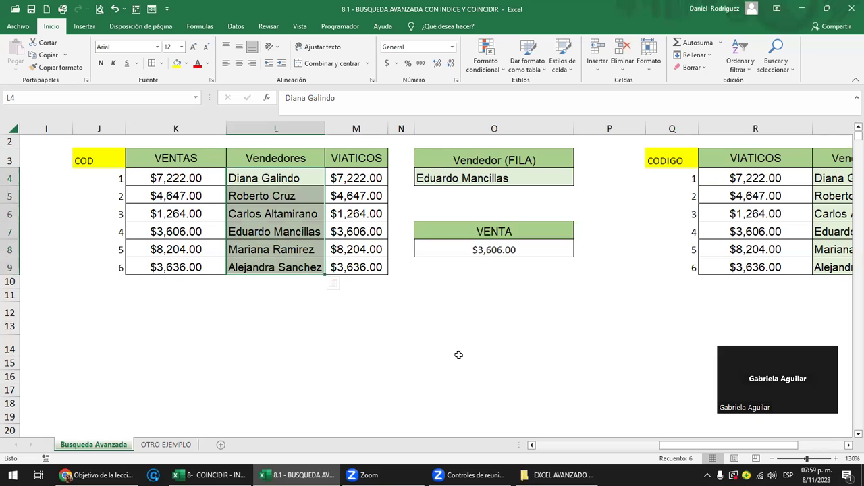
# Step: Switch to the OTRO EJEMPLO sheet and move from the sales list's last record back to the top
pyautogui.click(166, 445)
pyautogui.click(248, 223)
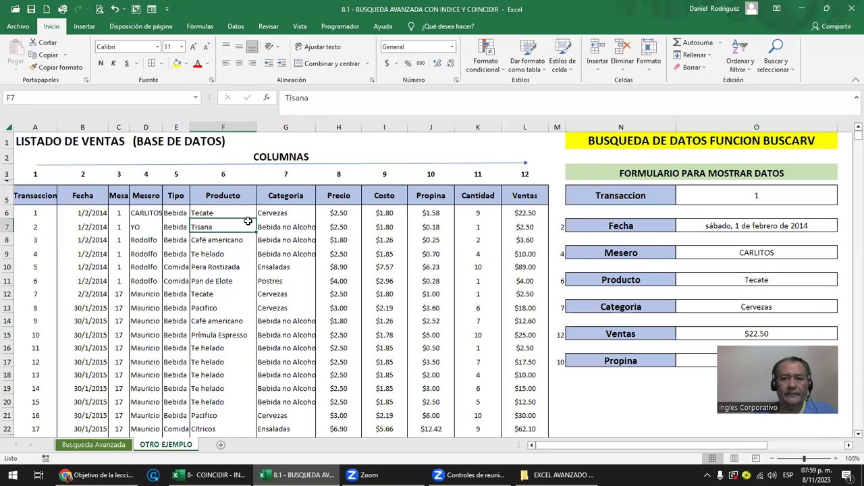
pyautogui.press('Left')
pyautogui.press('Left')
pyautogui.press('Left')
pyautogui.press('Left')
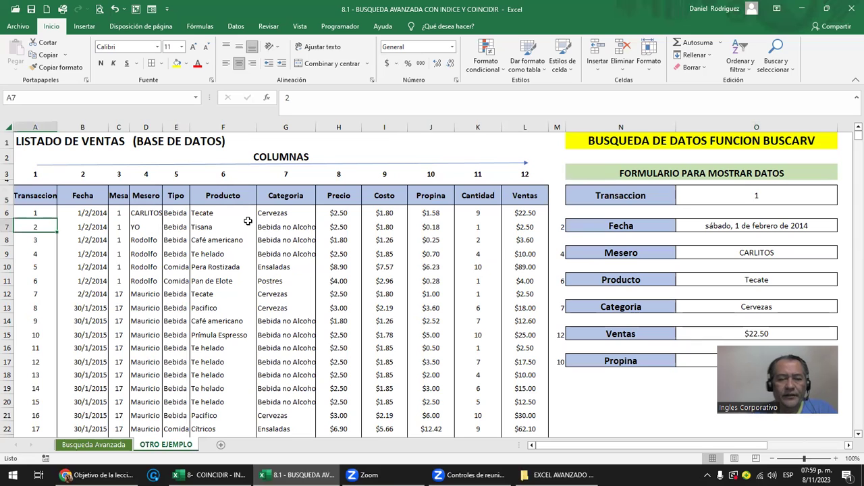
pyautogui.click(43, 212)
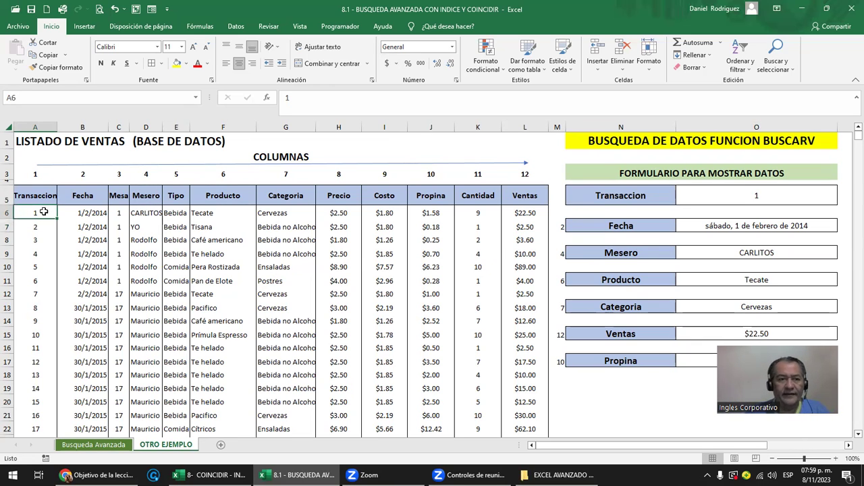
pyautogui.hotkey('ctrl', 'Down')
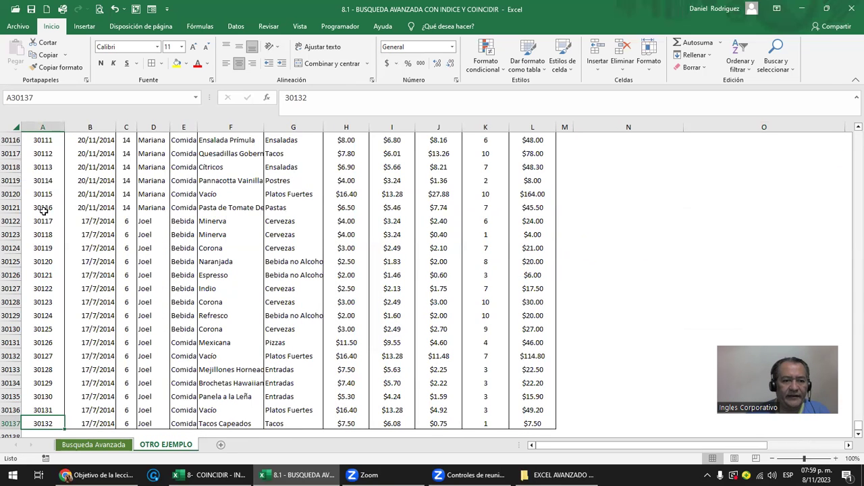
pyautogui.hotkey('ctrl', 'Up')
pyautogui.press('Up')
pyautogui.press('Up')
pyautogui.press('Up')
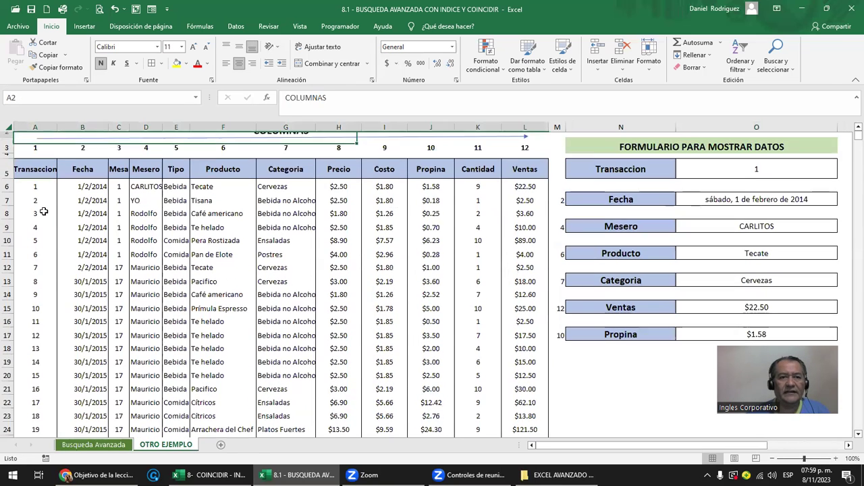
pyautogui.press('Up')
# Step: Inspect the BUSCARV form's Transaccion label and its entered transaction number
pyautogui.press('Right')
pyautogui.press('Right')
pyautogui.press('Right')
pyautogui.press('Right')
pyautogui.press('Right')
pyautogui.press('Right')
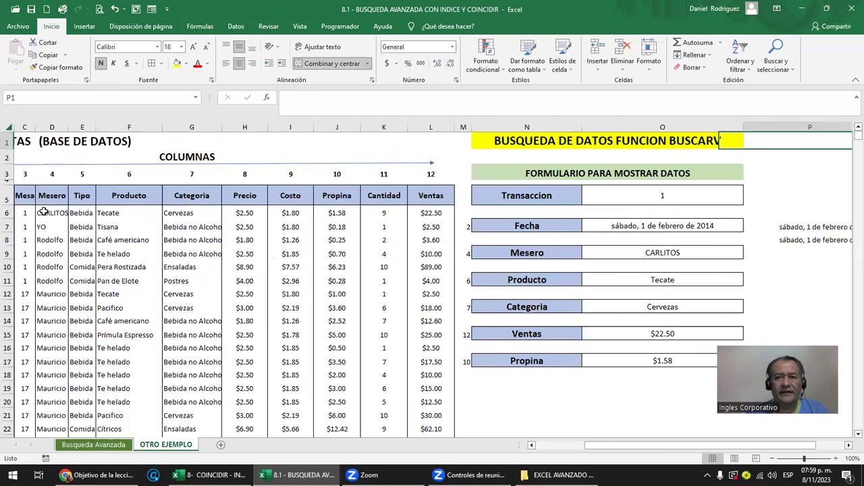
pyautogui.press('Right')
pyautogui.press('Right')
pyautogui.press('Left')
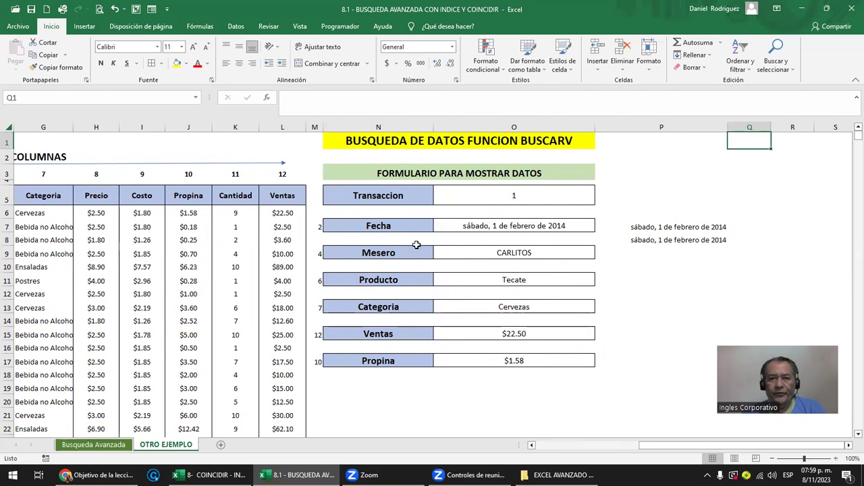
pyautogui.click(392, 196)
pyautogui.click(466, 196)
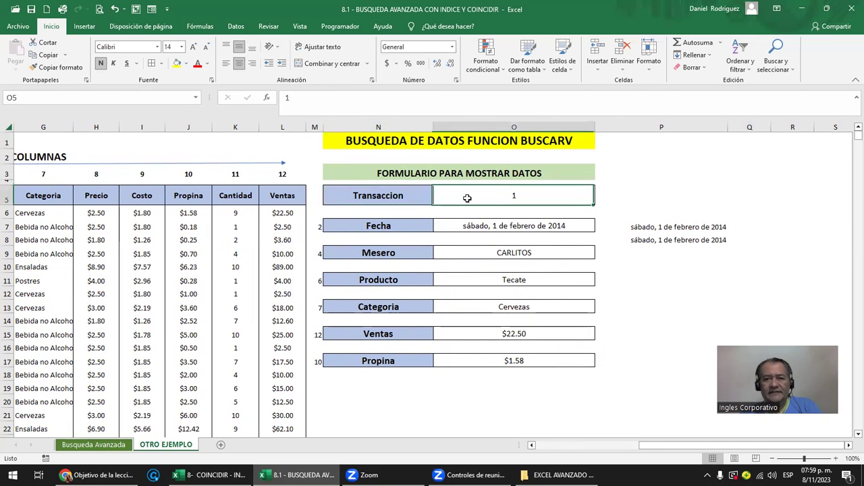
pyautogui.press('Left')
pyautogui.press('Left')
pyautogui.press('Left')
pyautogui.press('Left')
pyautogui.press('Left')
pyautogui.press('Left')
pyautogui.press('Left')
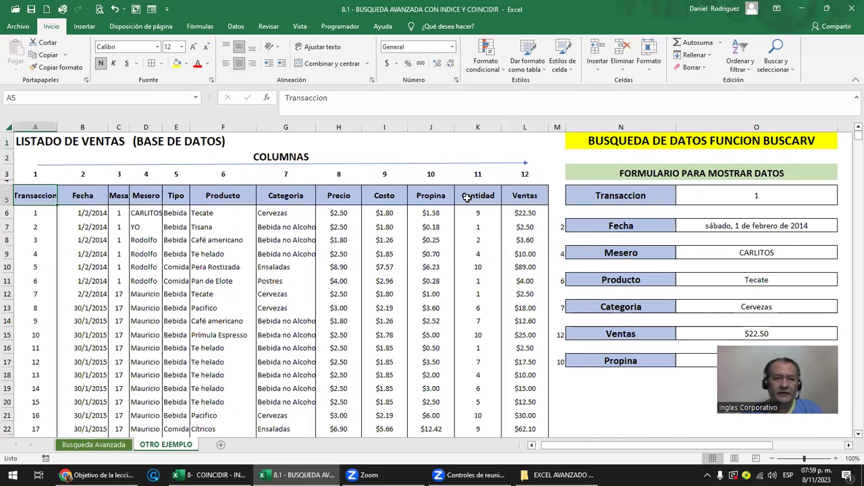
# Step: Review the first sales rows and the column index numbers above Transaccion and Fecha
pyautogui.moveTo(19, 215); pyautogui.dragTo(31, 320)
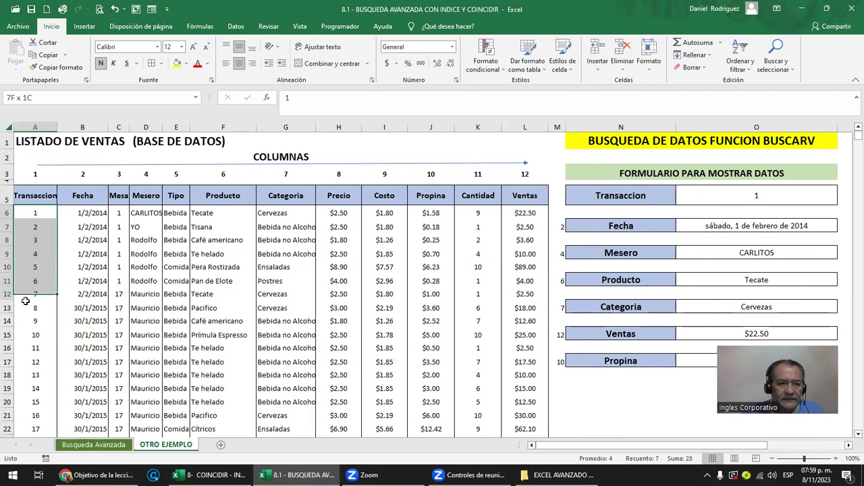
pyautogui.click(99, 213)
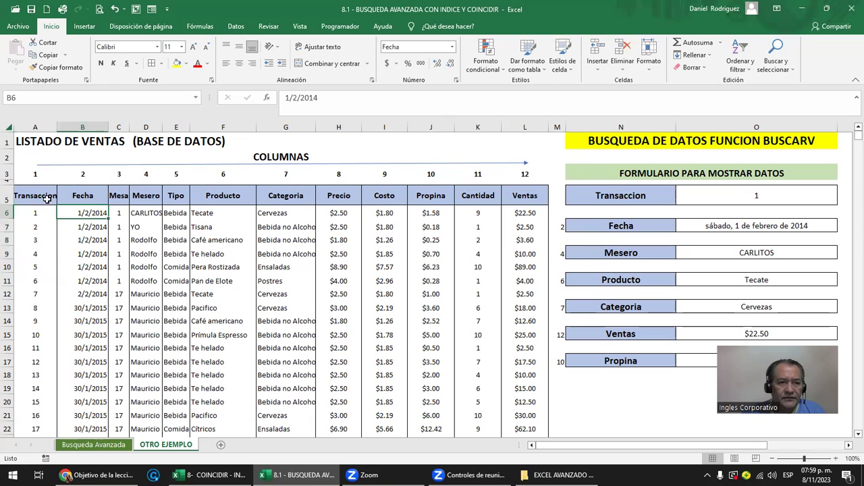
pyautogui.moveTo(91, 213); pyautogui.dragTo(521, 230)
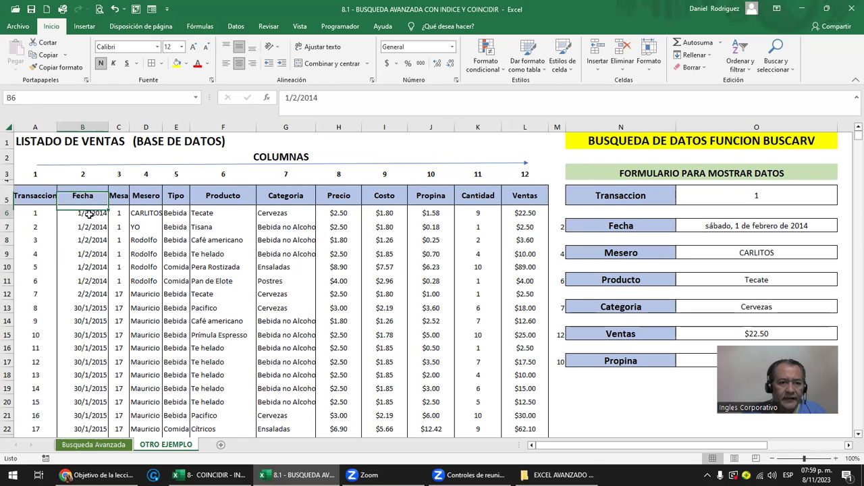
pyautogui.click(88, 176)
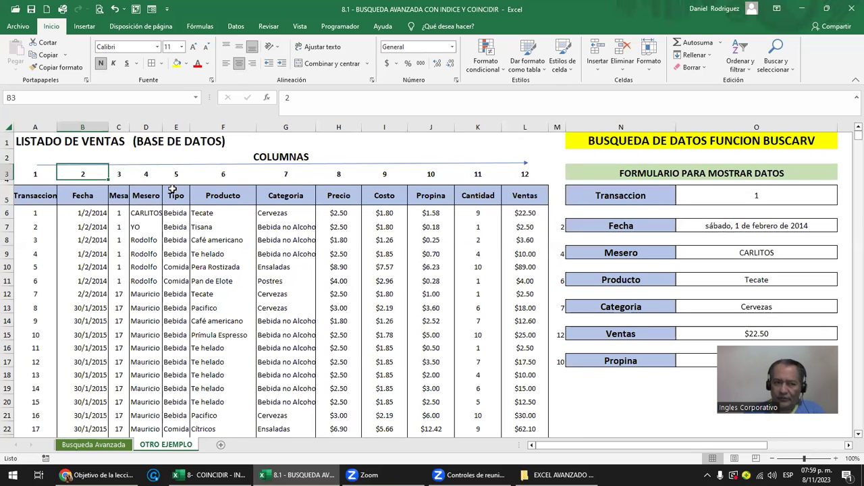
pyautogui.press('Left')
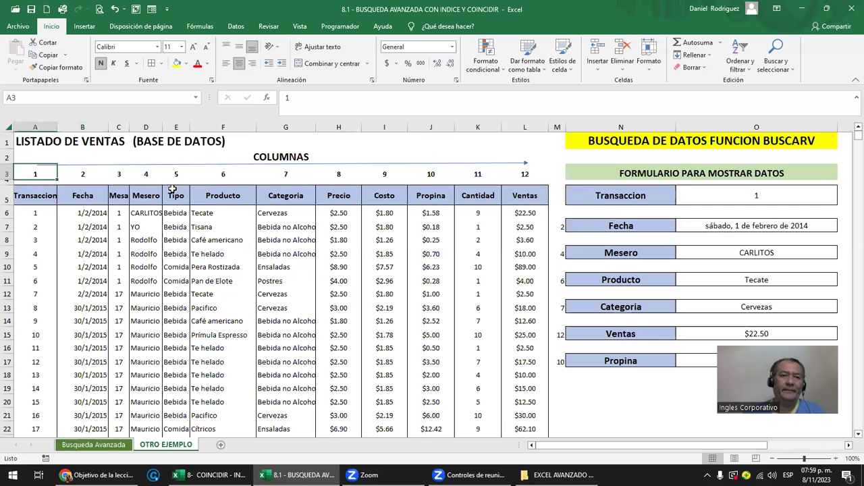
pyautogui.click(36, 126)
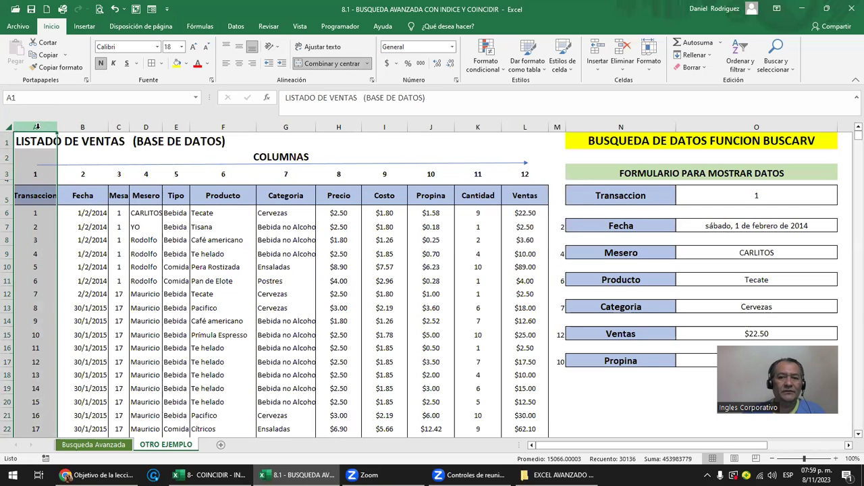
pyautogui.click(79, 175)
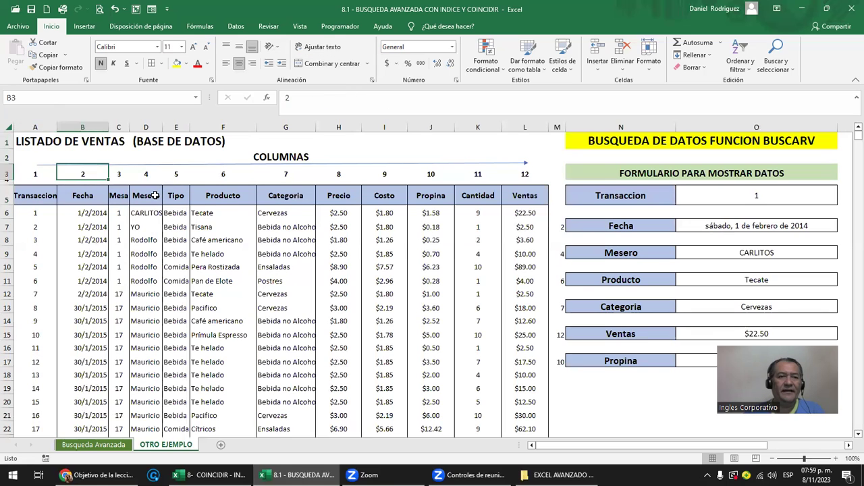
# Step: Clear the index above Transaccion and enter 1, 2, 3 above Fecha, Mesa and Mesero
pyautogui.press('Left')
pyautogui.press('Right')
pyautogui.write('1')
pyautogui.press('Right')
pyautogui.write('2')
pyautogui.press('Right')
pyautogui.write('3')
pyautogui.press('Right')
# Step: Delete the old indexes in E3:L3 and extend the 1–3 series across to L3, giving 1–11
pyautogui.press('Escape')
pyautogui.press('Delete')
pyautogui.hotkey('shift', 'Right')
pyautogui.hotkey('shift', 'Right')
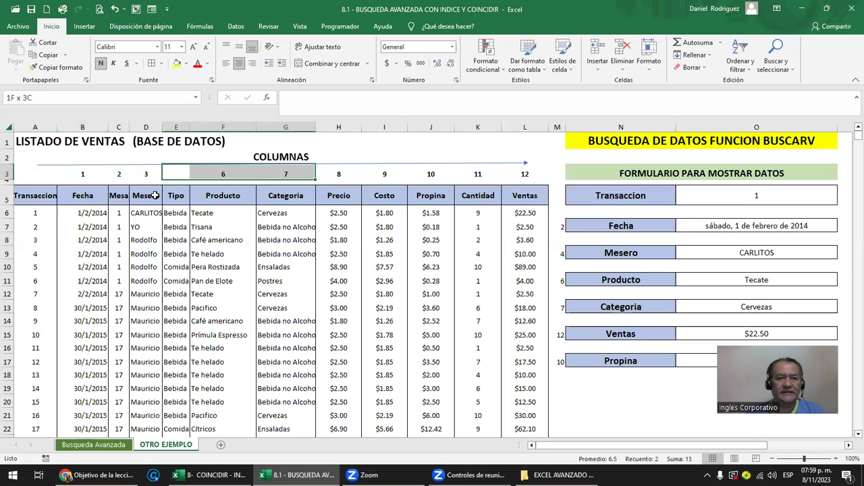
pyautogui.hotkey('shift', 'Right')
pyautogui.hotkey('shift', 'Right')
pyautogui.hotkey('shift', 'Right')
pyautogui.hotkey('shift', 'Right')
pyautogui.hotkey('shift', 'Right')
pyautogui.press('Delete')
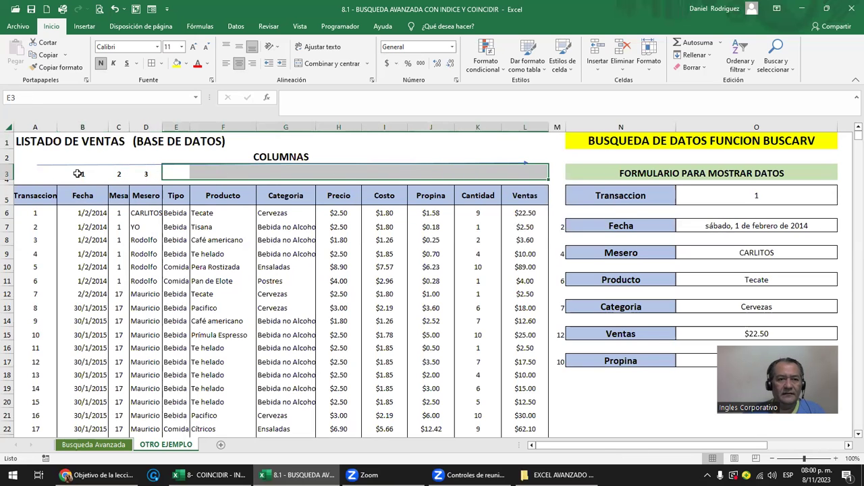
pyautogui.moveTo(81, 175); pyautogui.dragTo(527, 170)
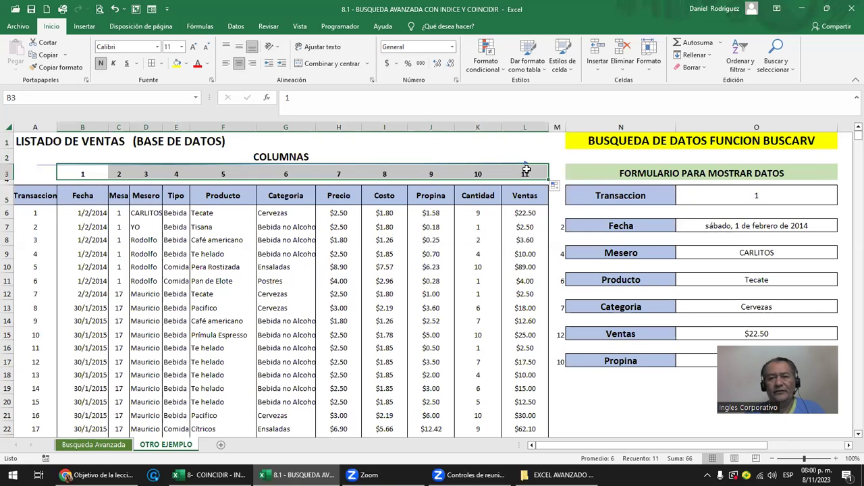
pyautogui.press('Tab')
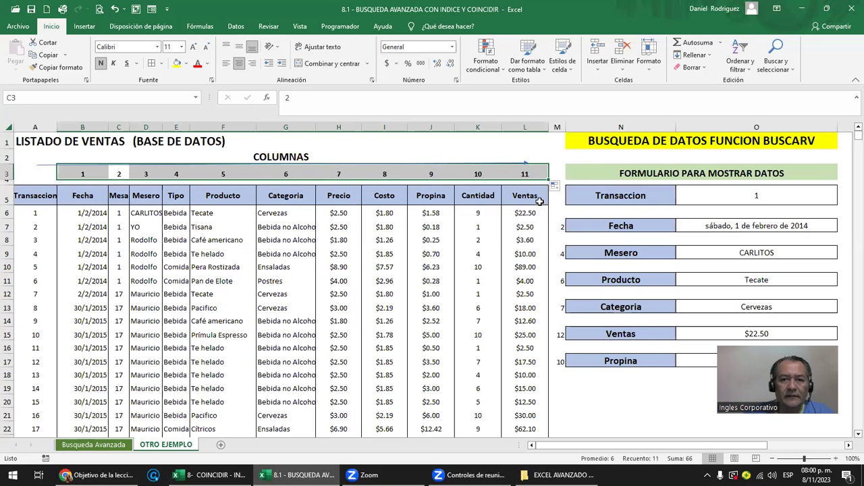
pyautogui.click(540, 201)
pyautogui.click(44, 121)
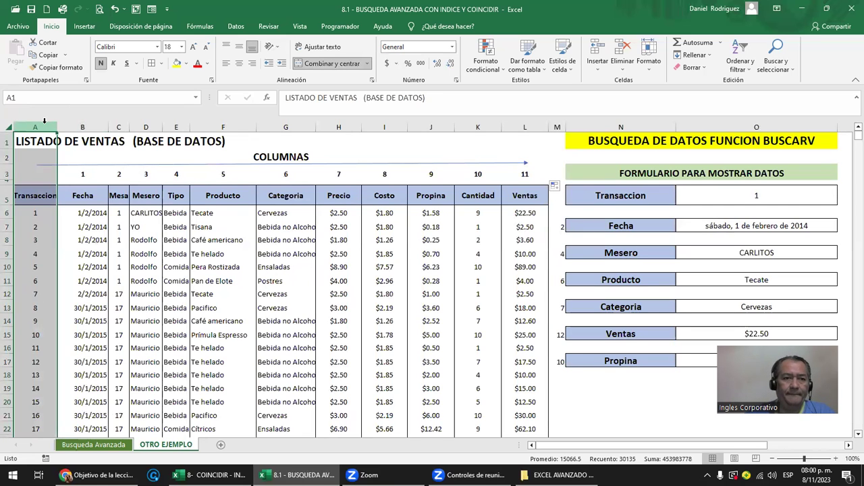
pyautogui.click(752, 195)
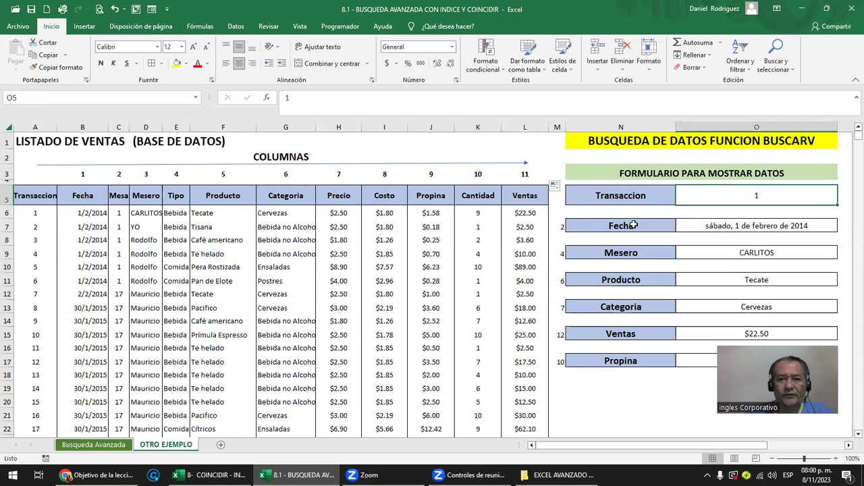
pyautogui.moveTo(633, 225); pyautogui.dragTo(637, 360)
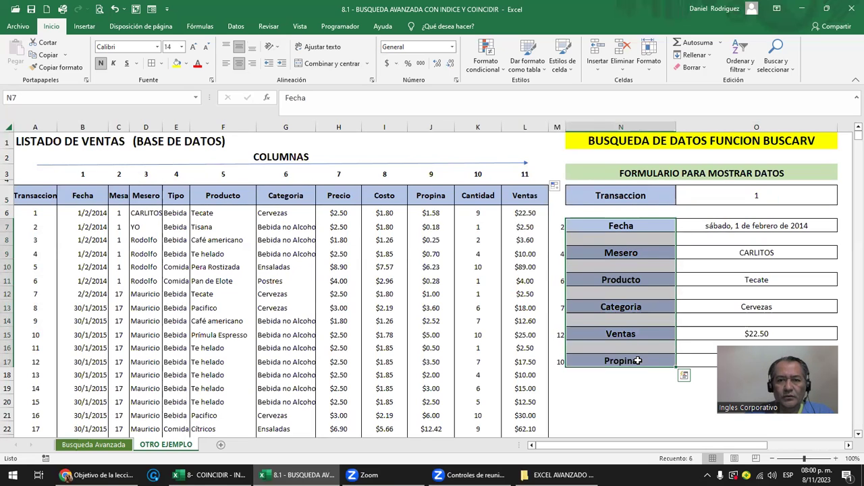
pyautogui.click(76, 197)
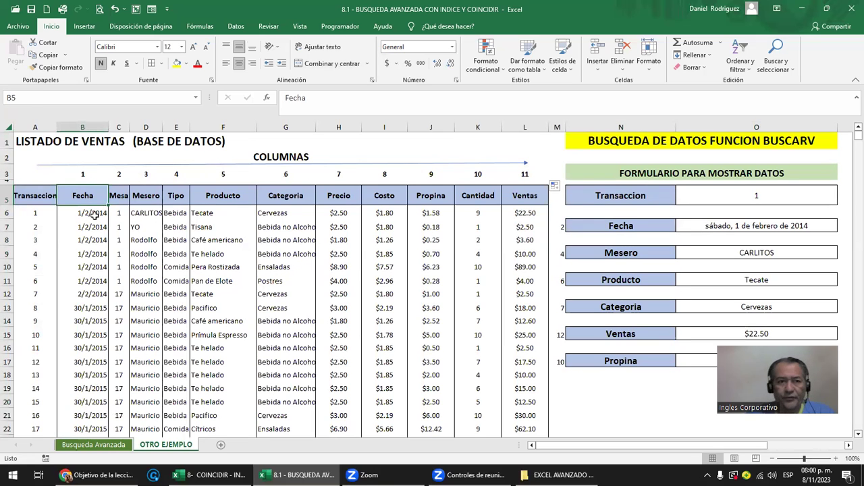
pyautogui.moveTo(94, 213); pyautogui.dragTo(535, 335)
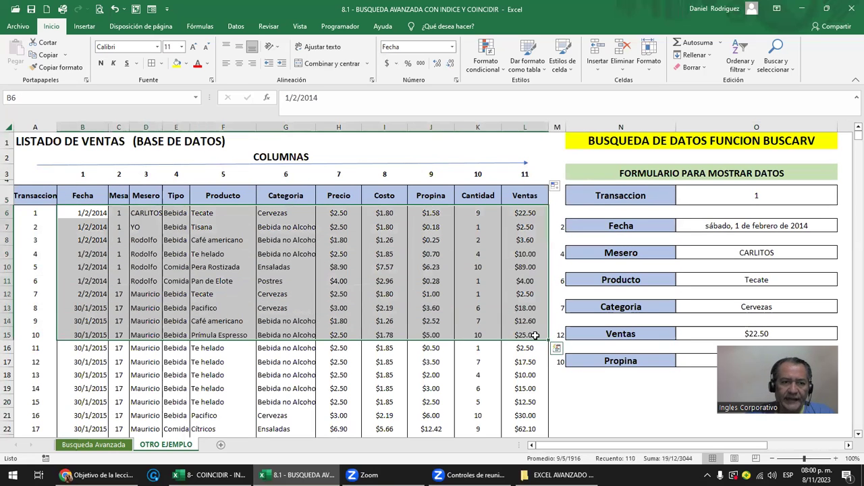
pyautogui.click(80, 126)
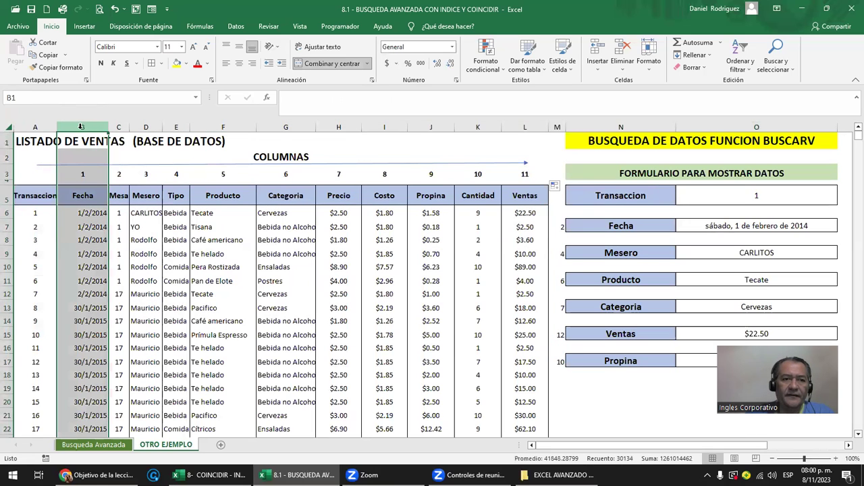
pyautogui.click(38, 165)
pyautogui.click(37, 174)
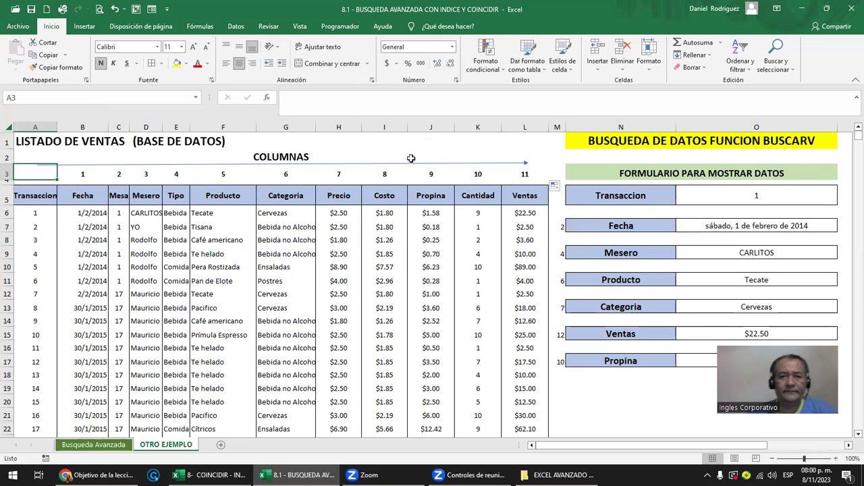
pyautogui.click(430, 182)
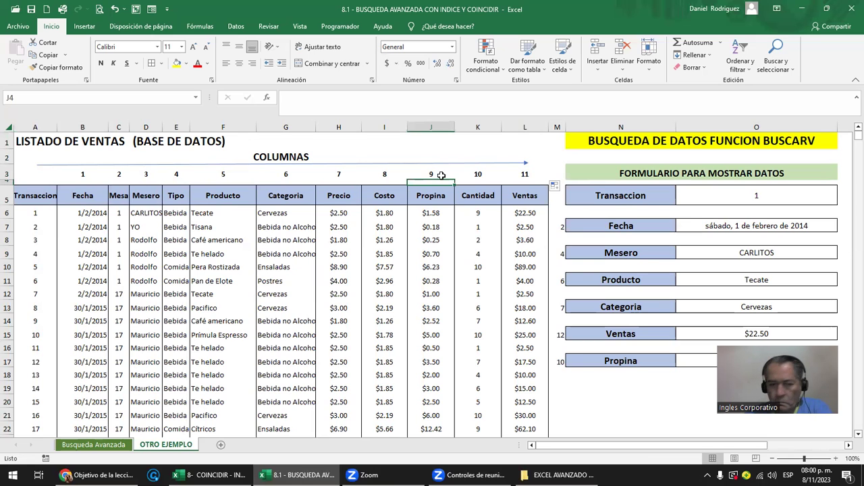